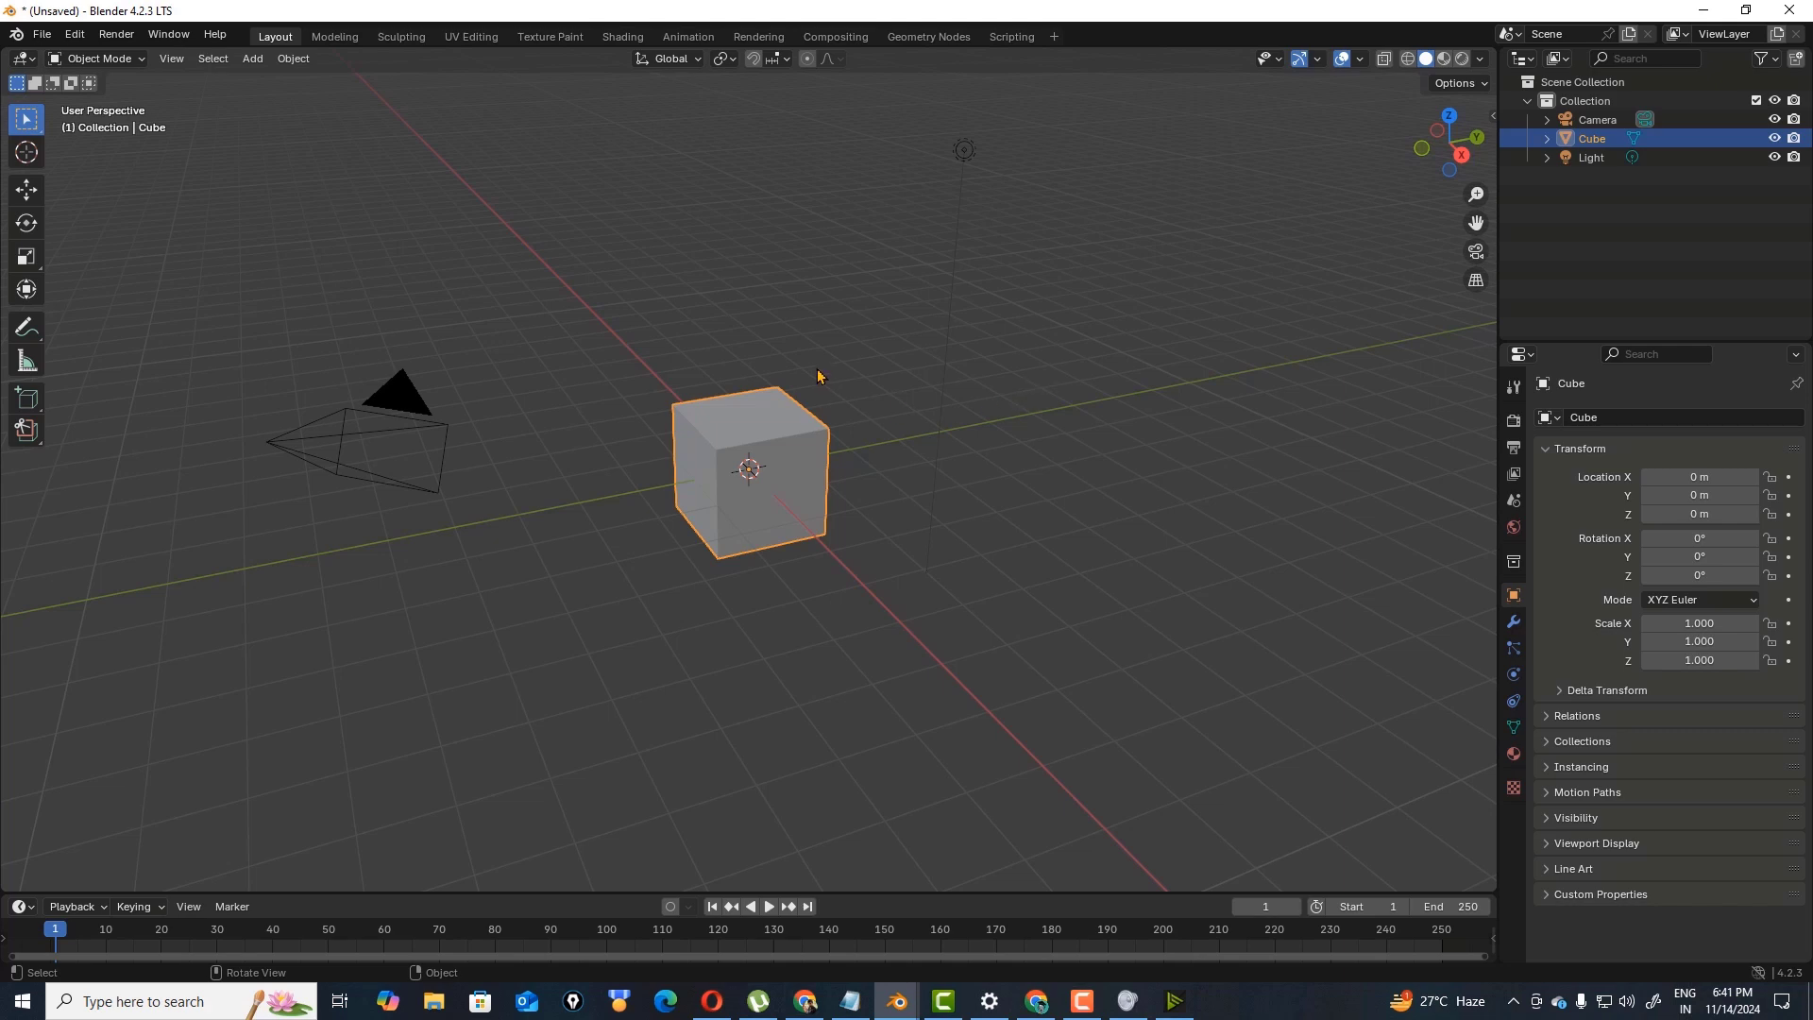
{"action": "scroll", "coordinate": [767, 451], "scroll_direction": "up", "scroll_amount": 1}
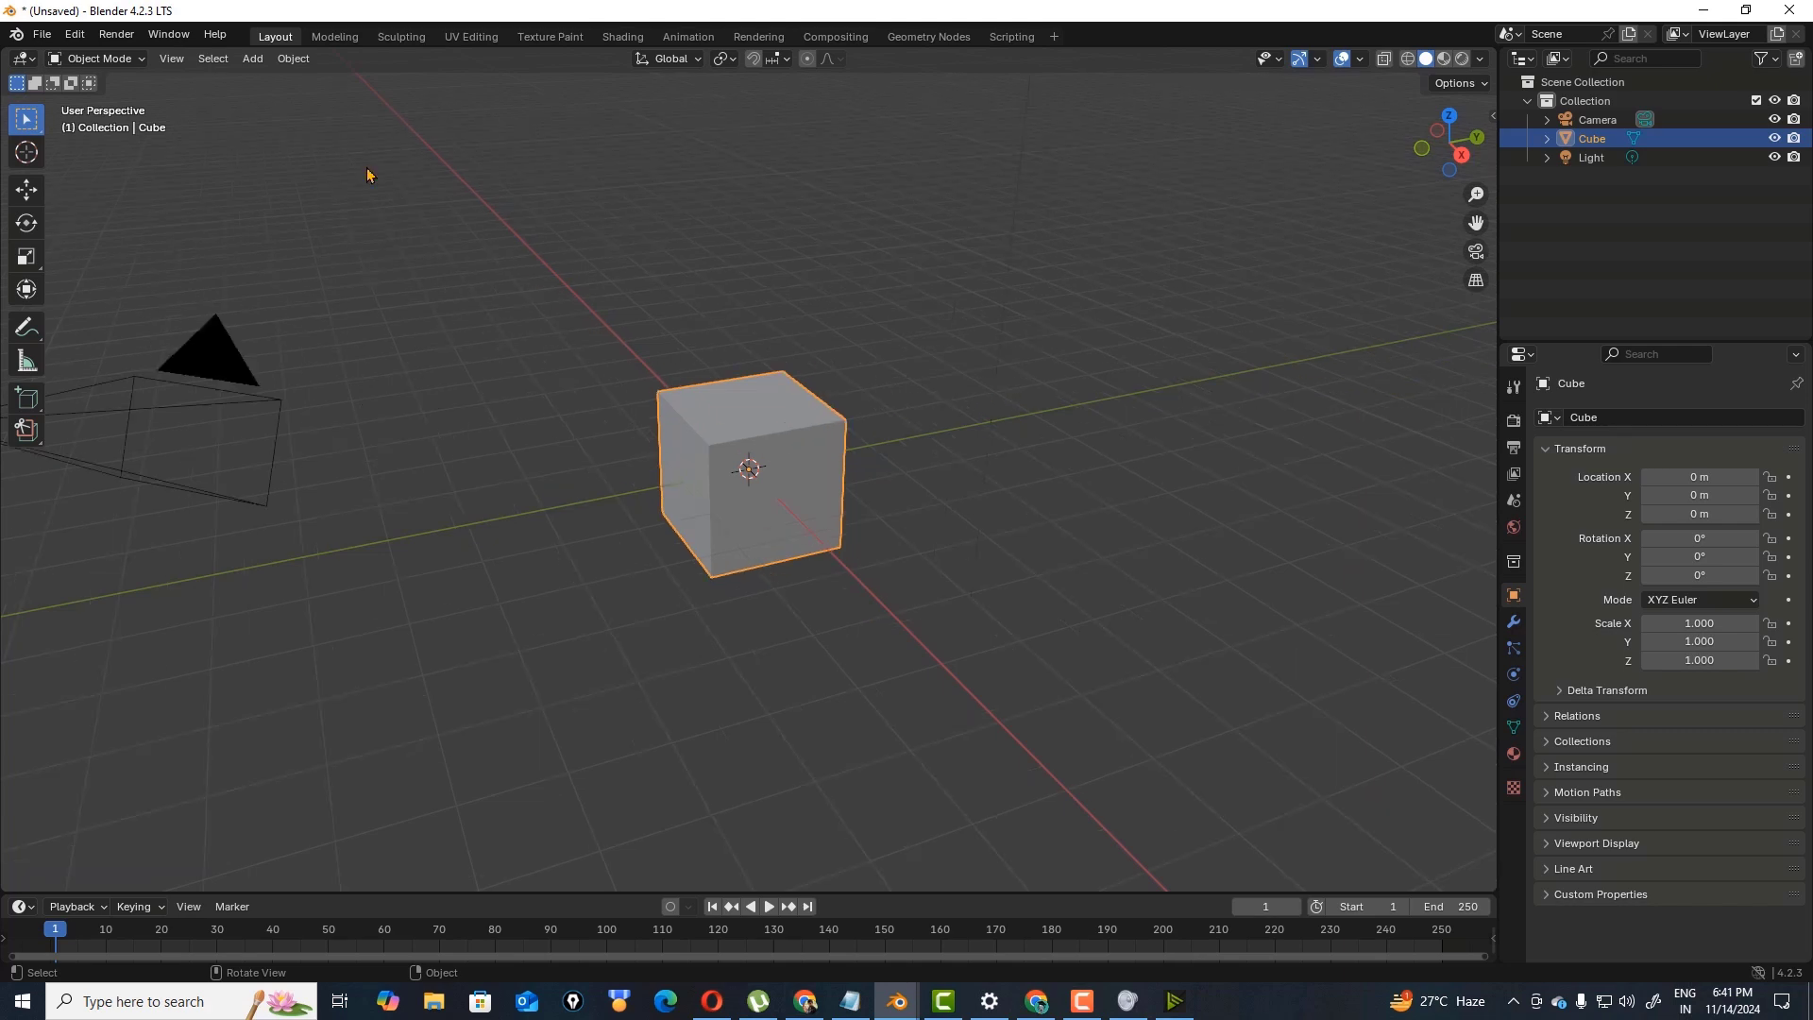
{"action": "left_click", "coordinate": [252, 59]}
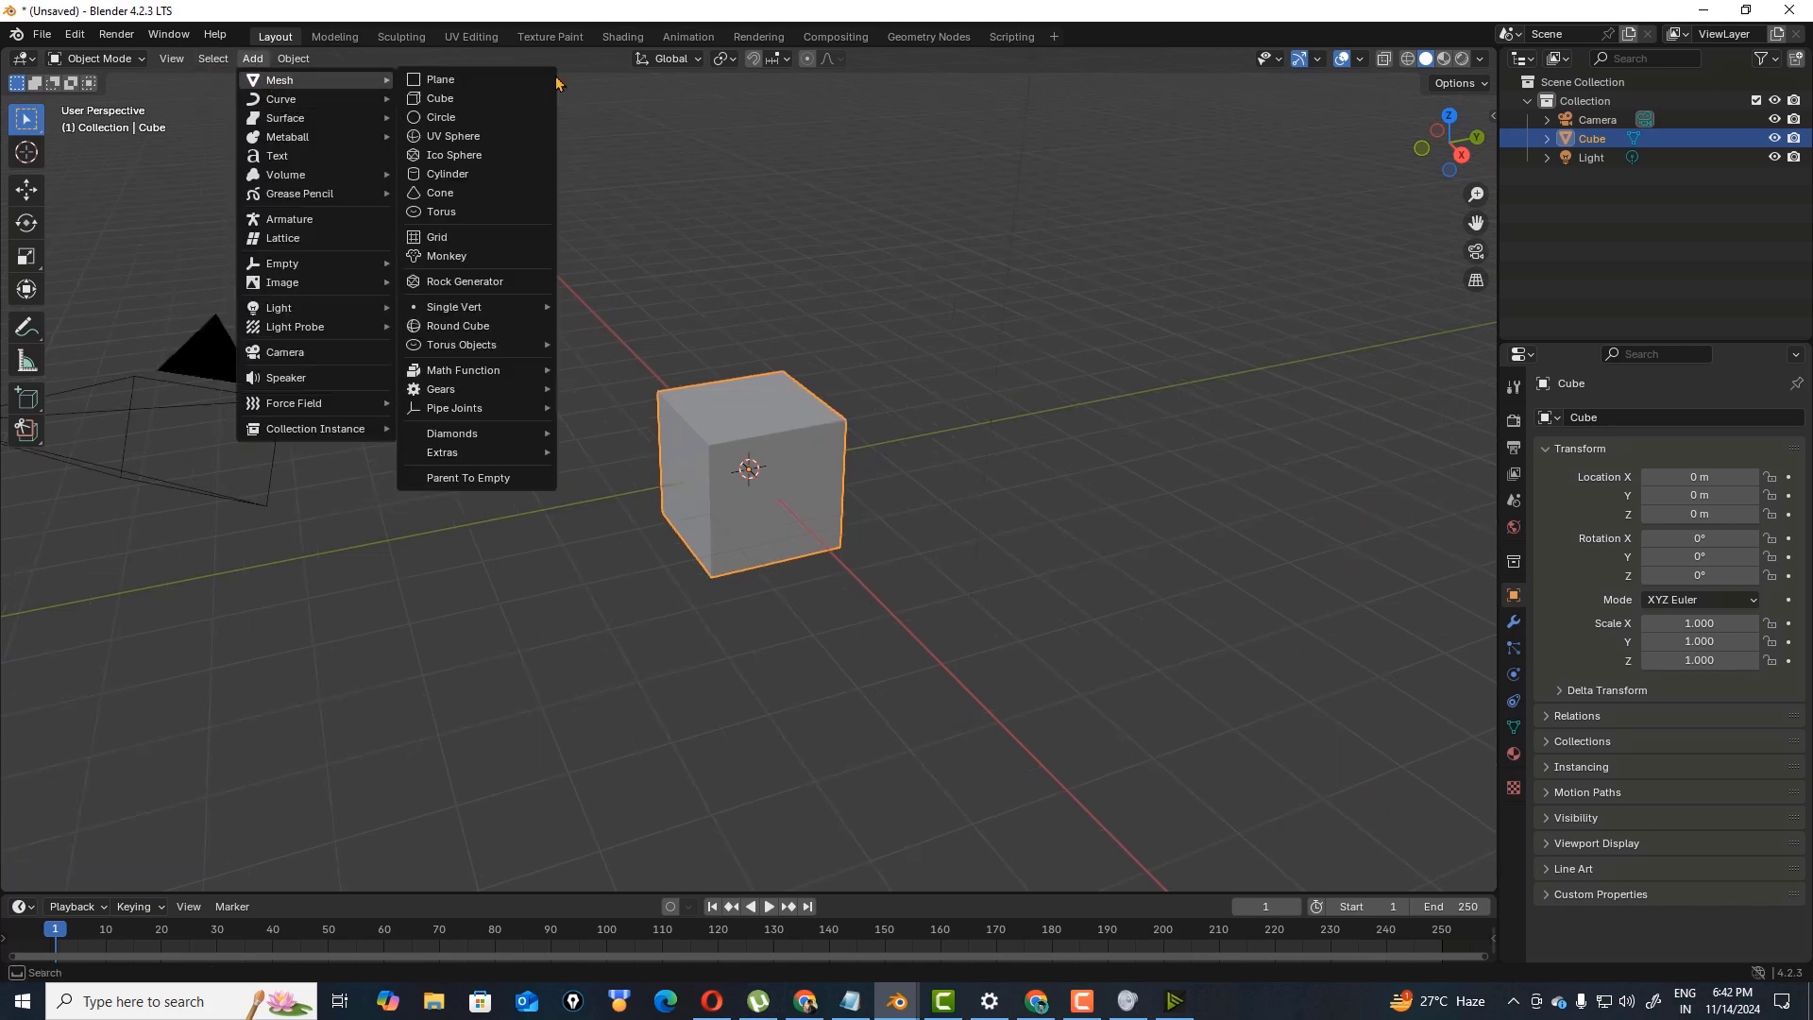
{"action": "left_click", "coordinate": [771, 205]}
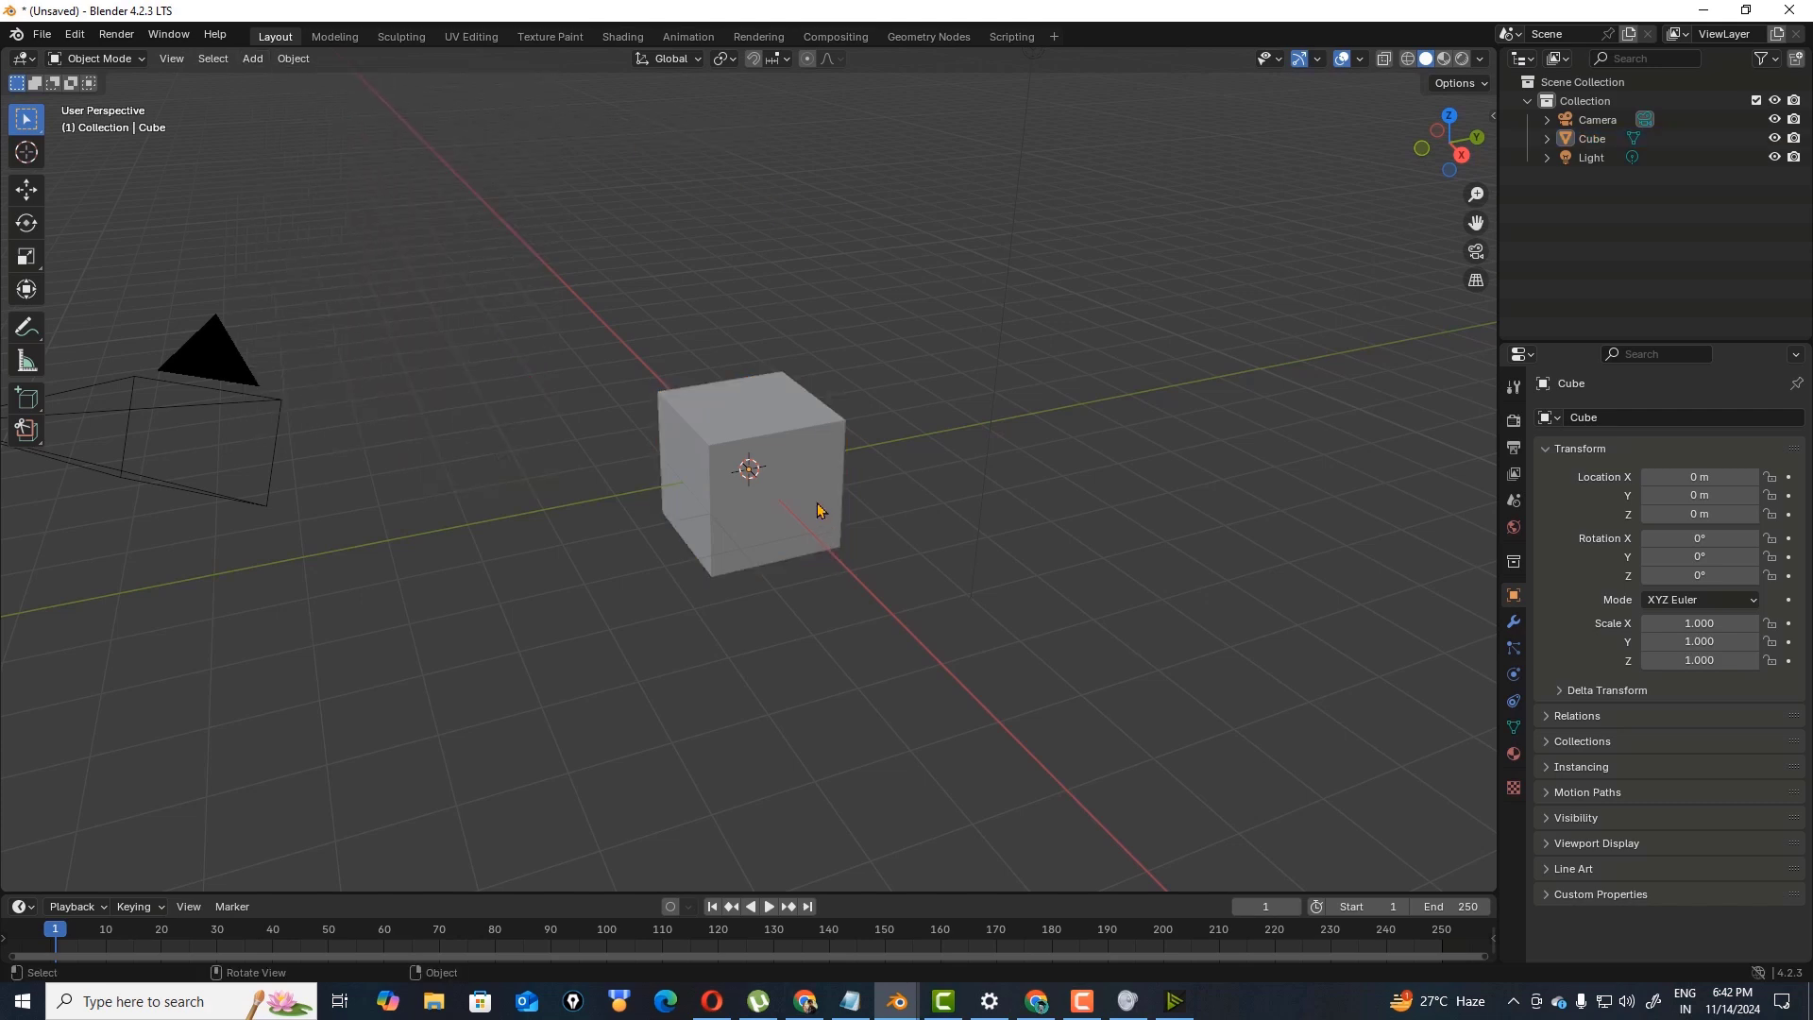
- Scale the default cube up uniformly to about 1.216 on all axes
{"action": "left_click", "coordinate": [805, 477]}
{"action": "key", "text": "s"}
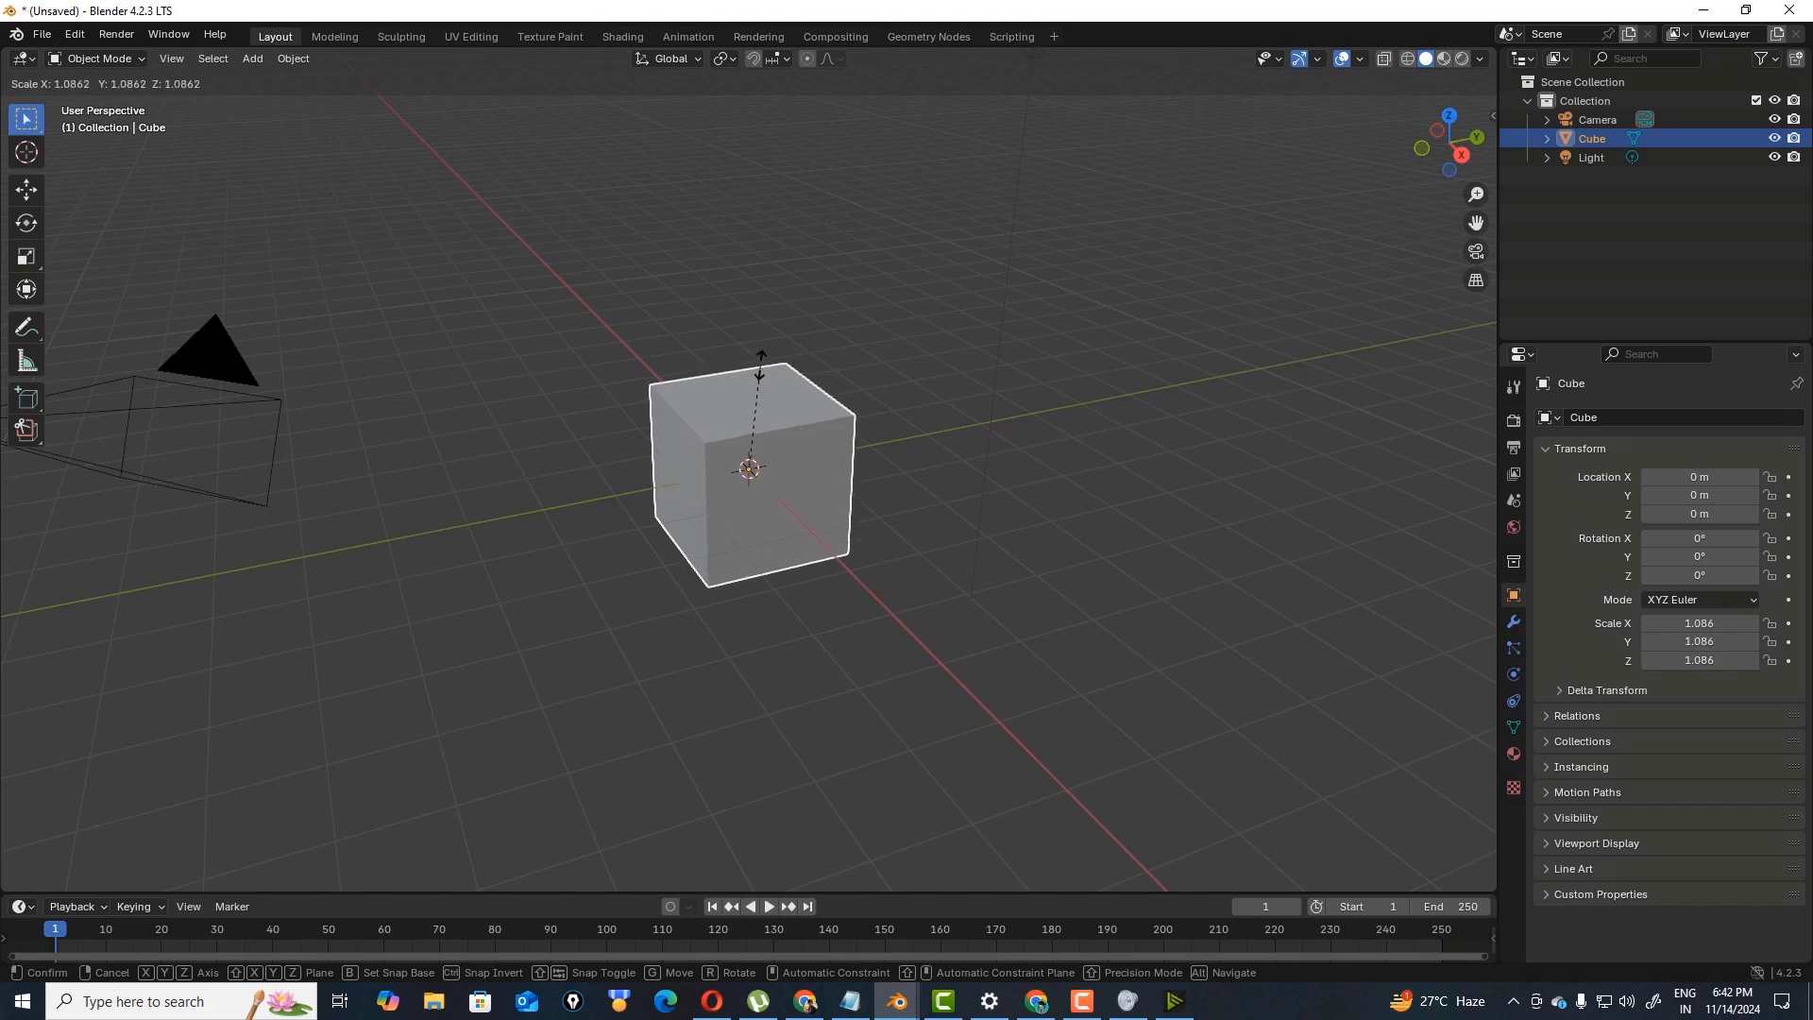
{"action": "left_click", "coordinate": [772, 364]}
{"action": "left_click", "coordinate": [953, 389]}
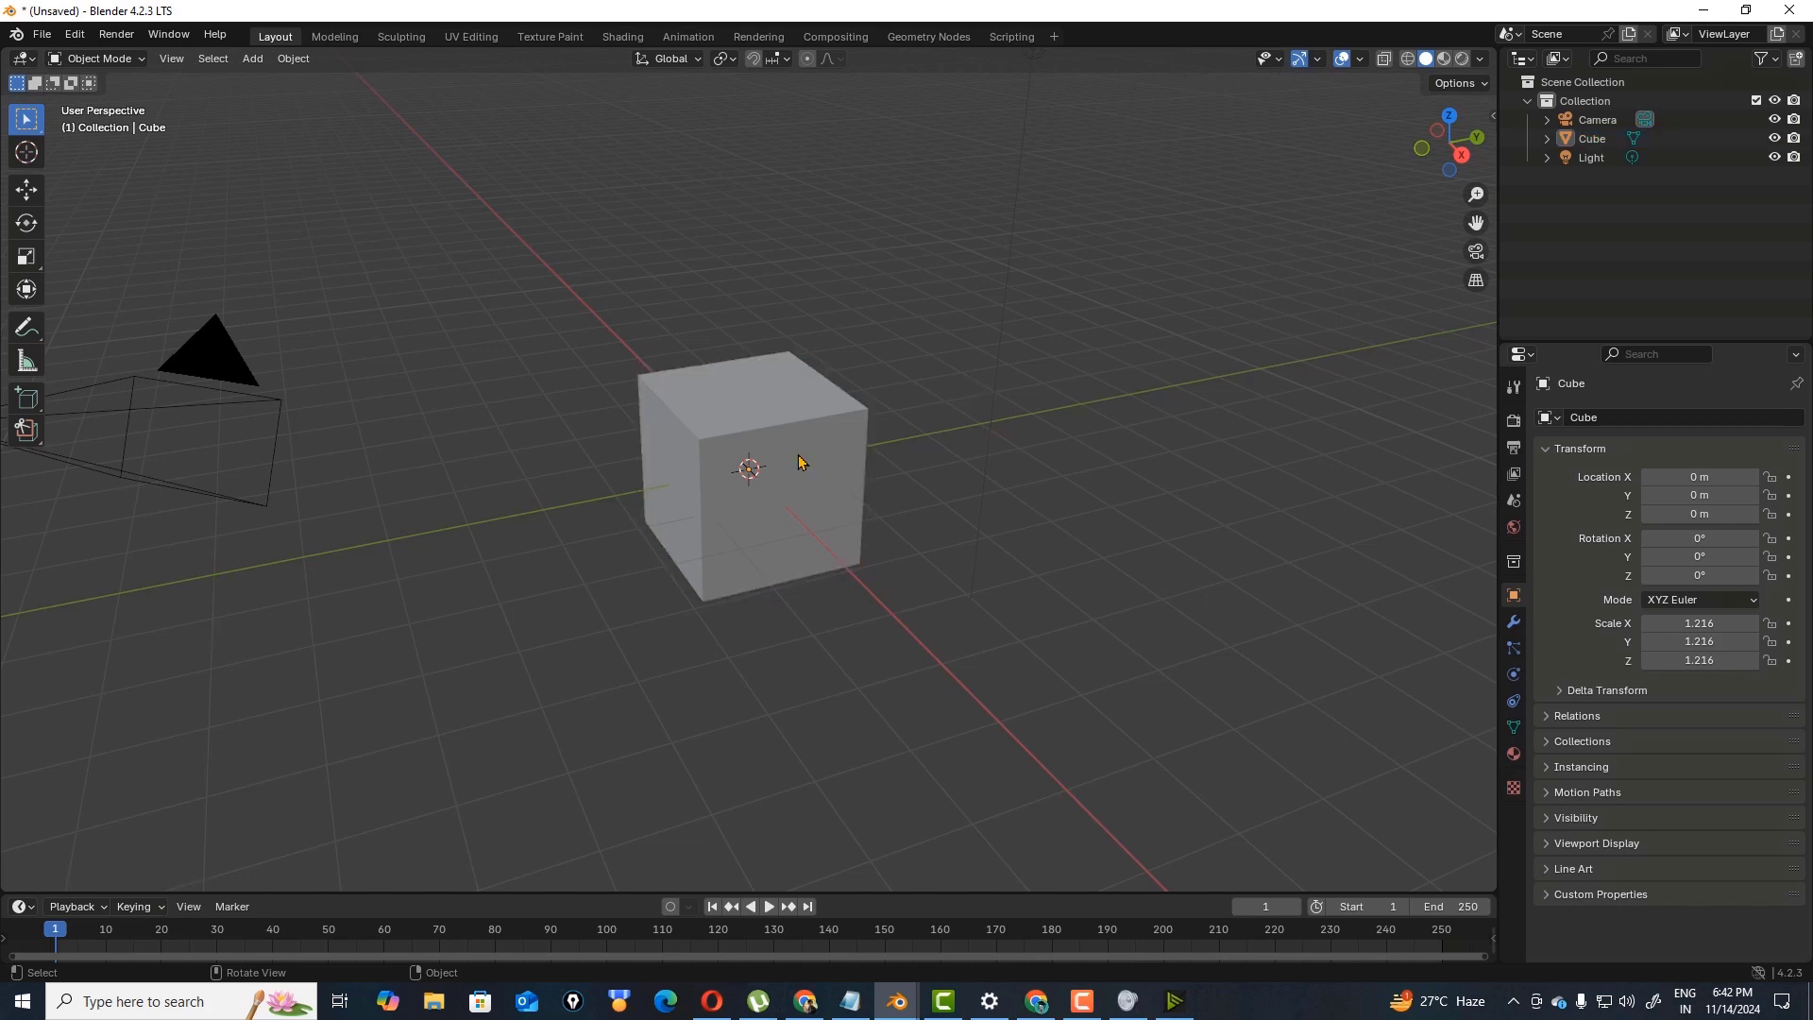
- Move the cube freehand to about X 0.345 m, Y -0.331 m, Z -0.901 m
{"action": "left_click", "coordinate": [812, 451]}
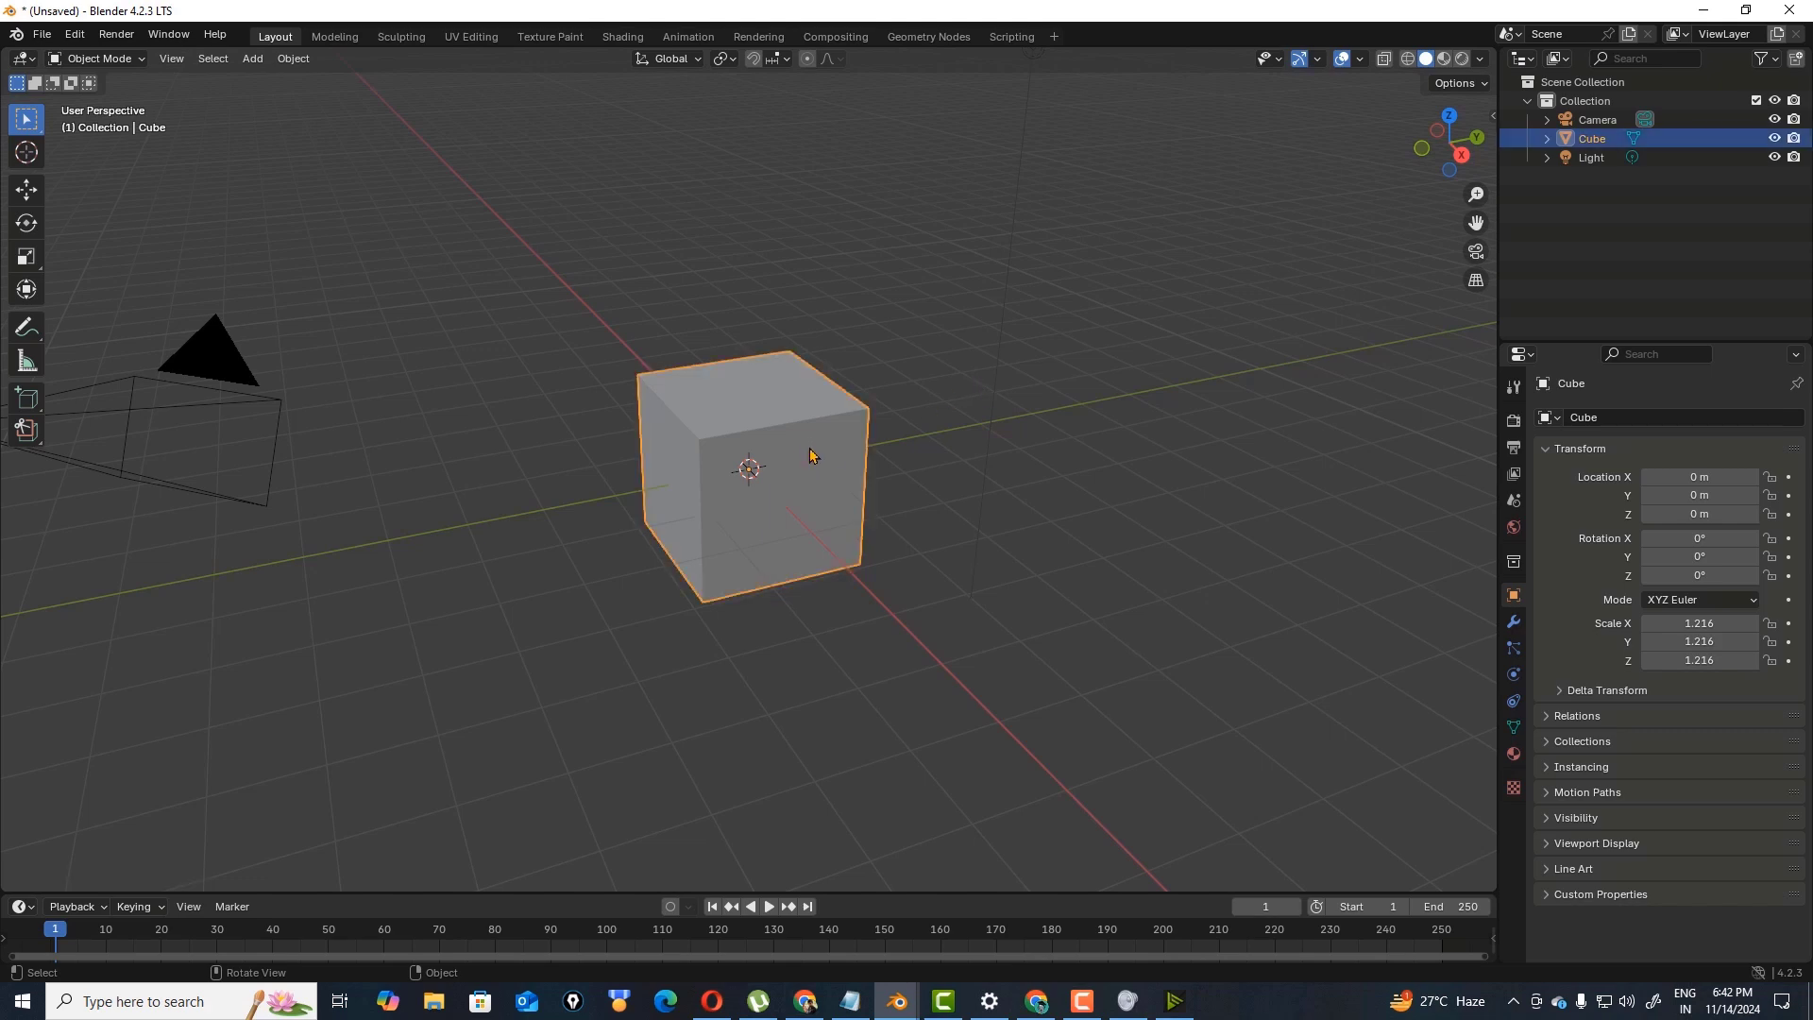
{"action": "left_click_drag", "start_coordinate": [810, 456], "coordinate": [799, 526]}
{"action": "left_click", "coordinate": [1043, 508]}
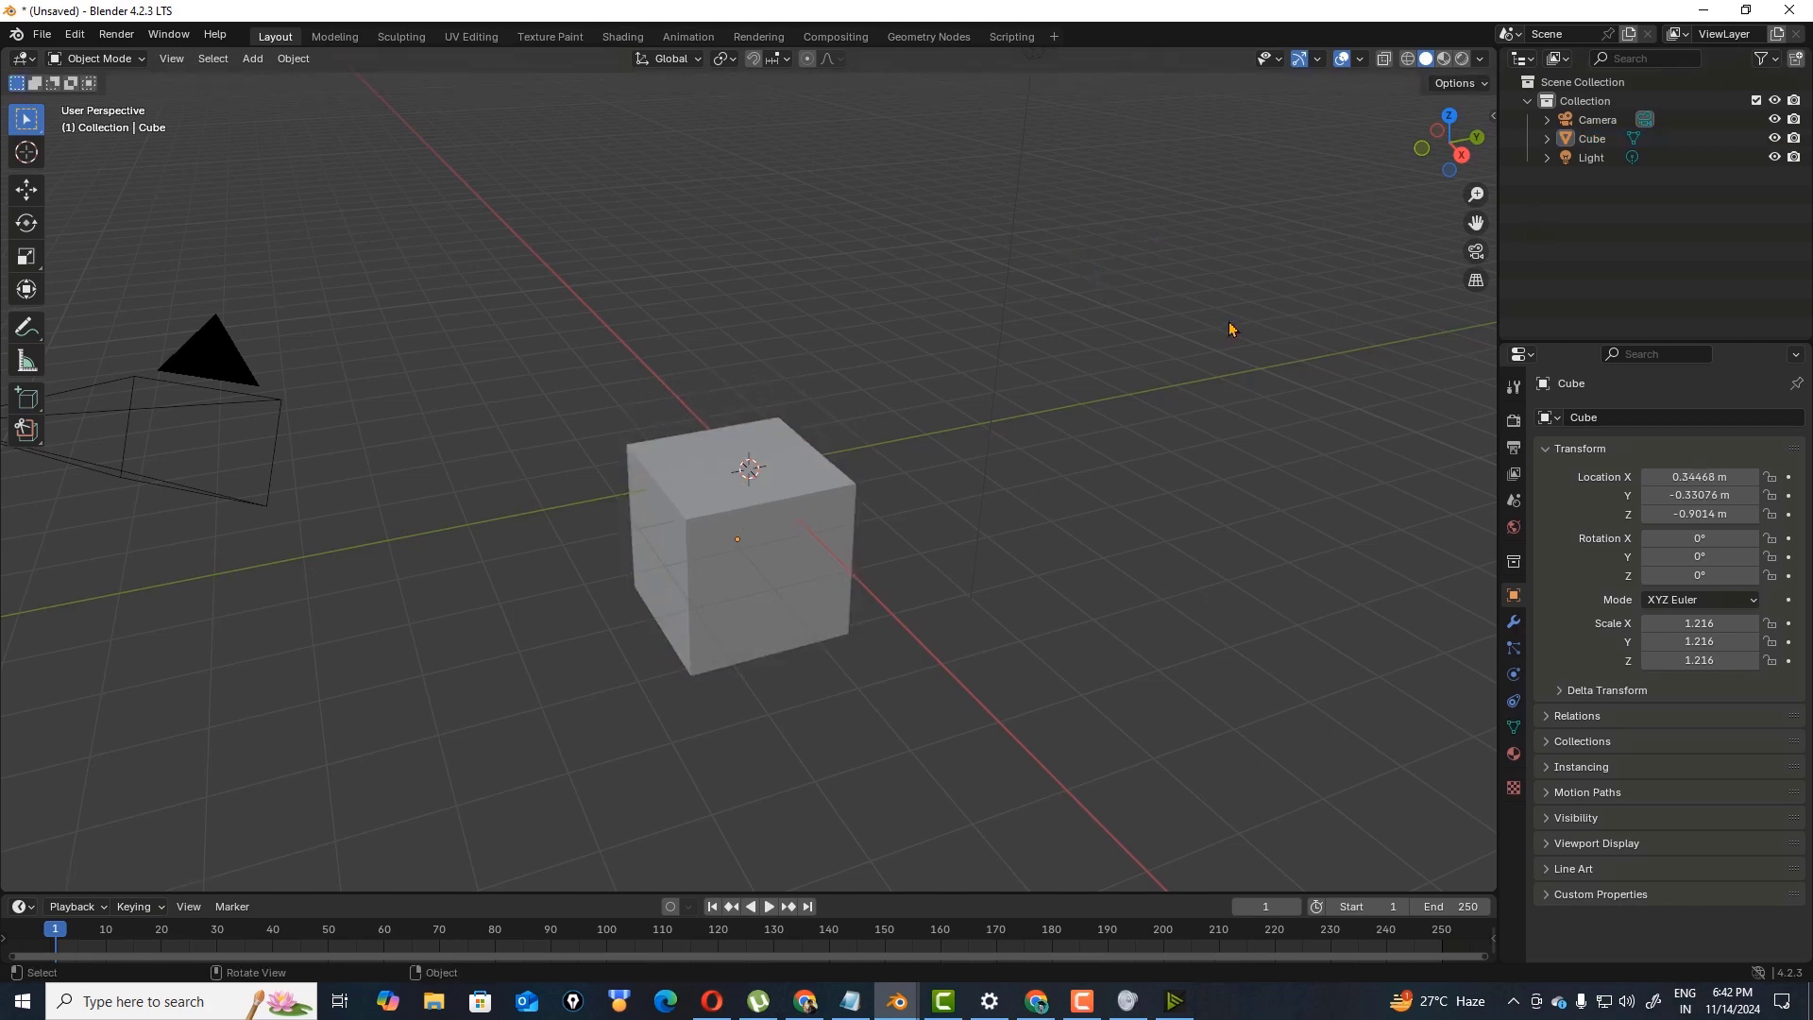
- Enable the Screencast Keys overlay for the 3D viewport and hide its settings again
{"action": "key", "text": "n"}
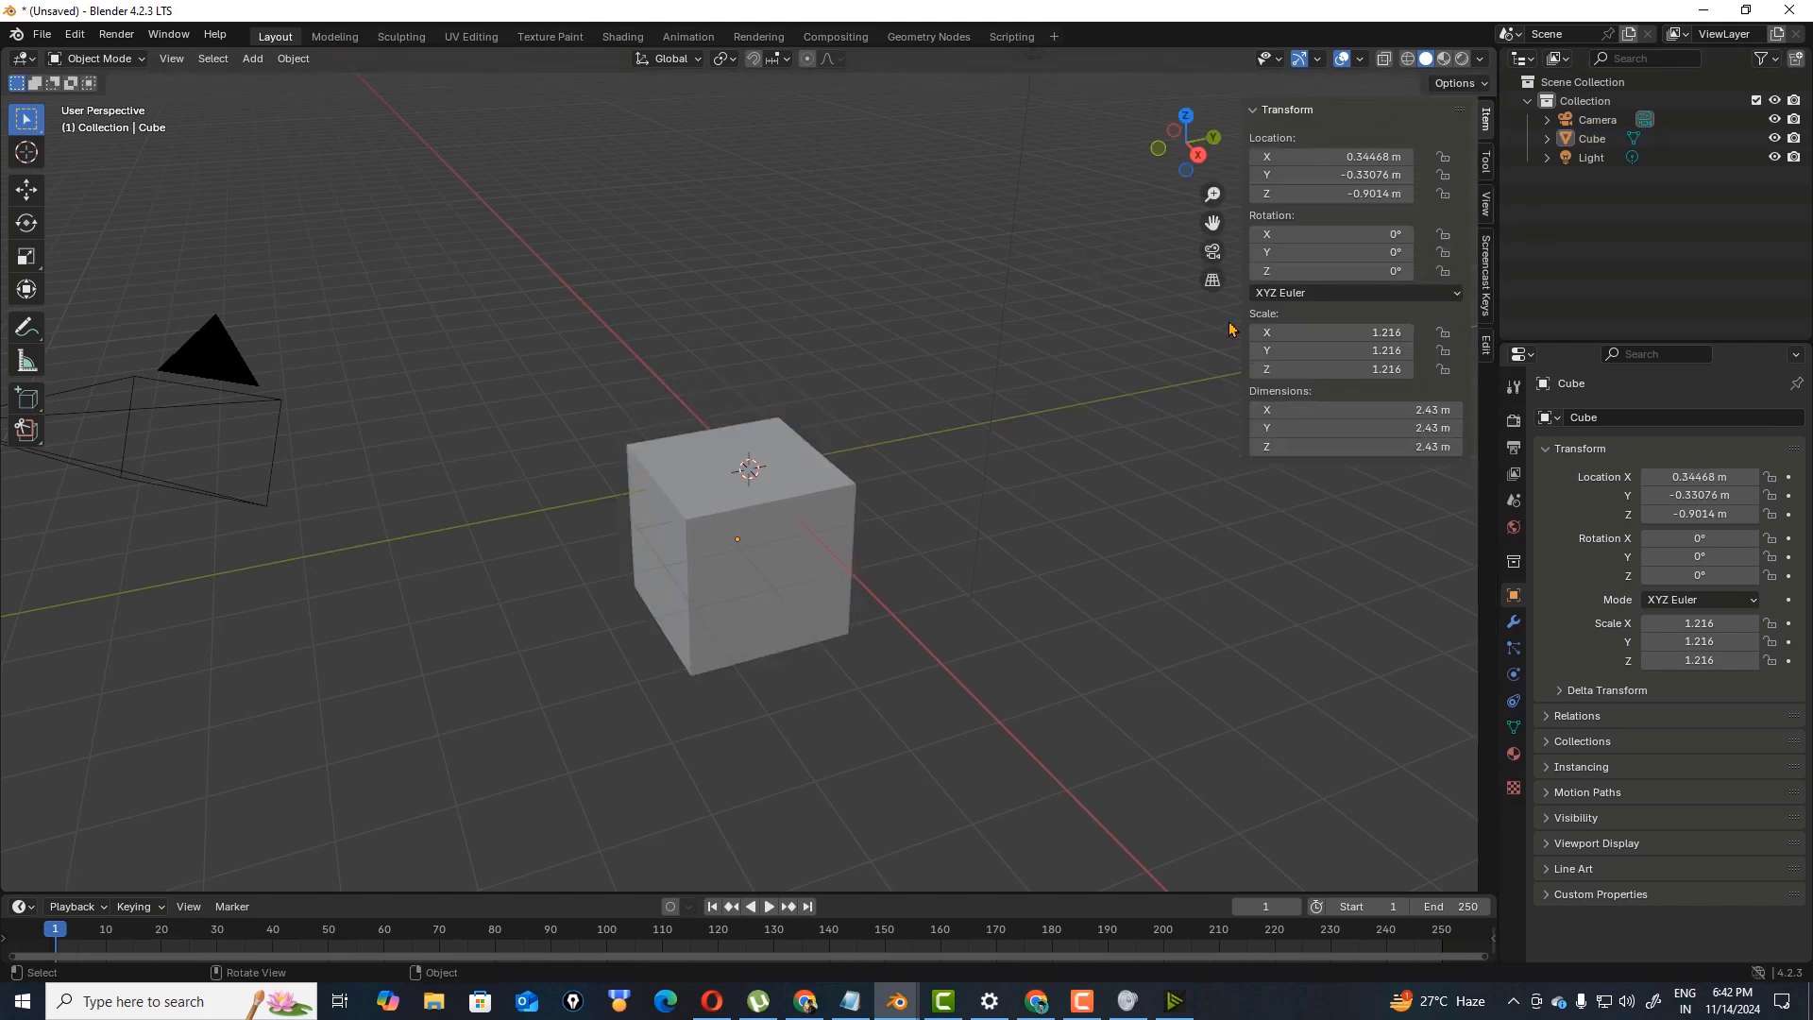
{"action": "left_click", "coordinate": [1486, 277]}
{"action": "left_click", "coordinate": [1266, 110]}
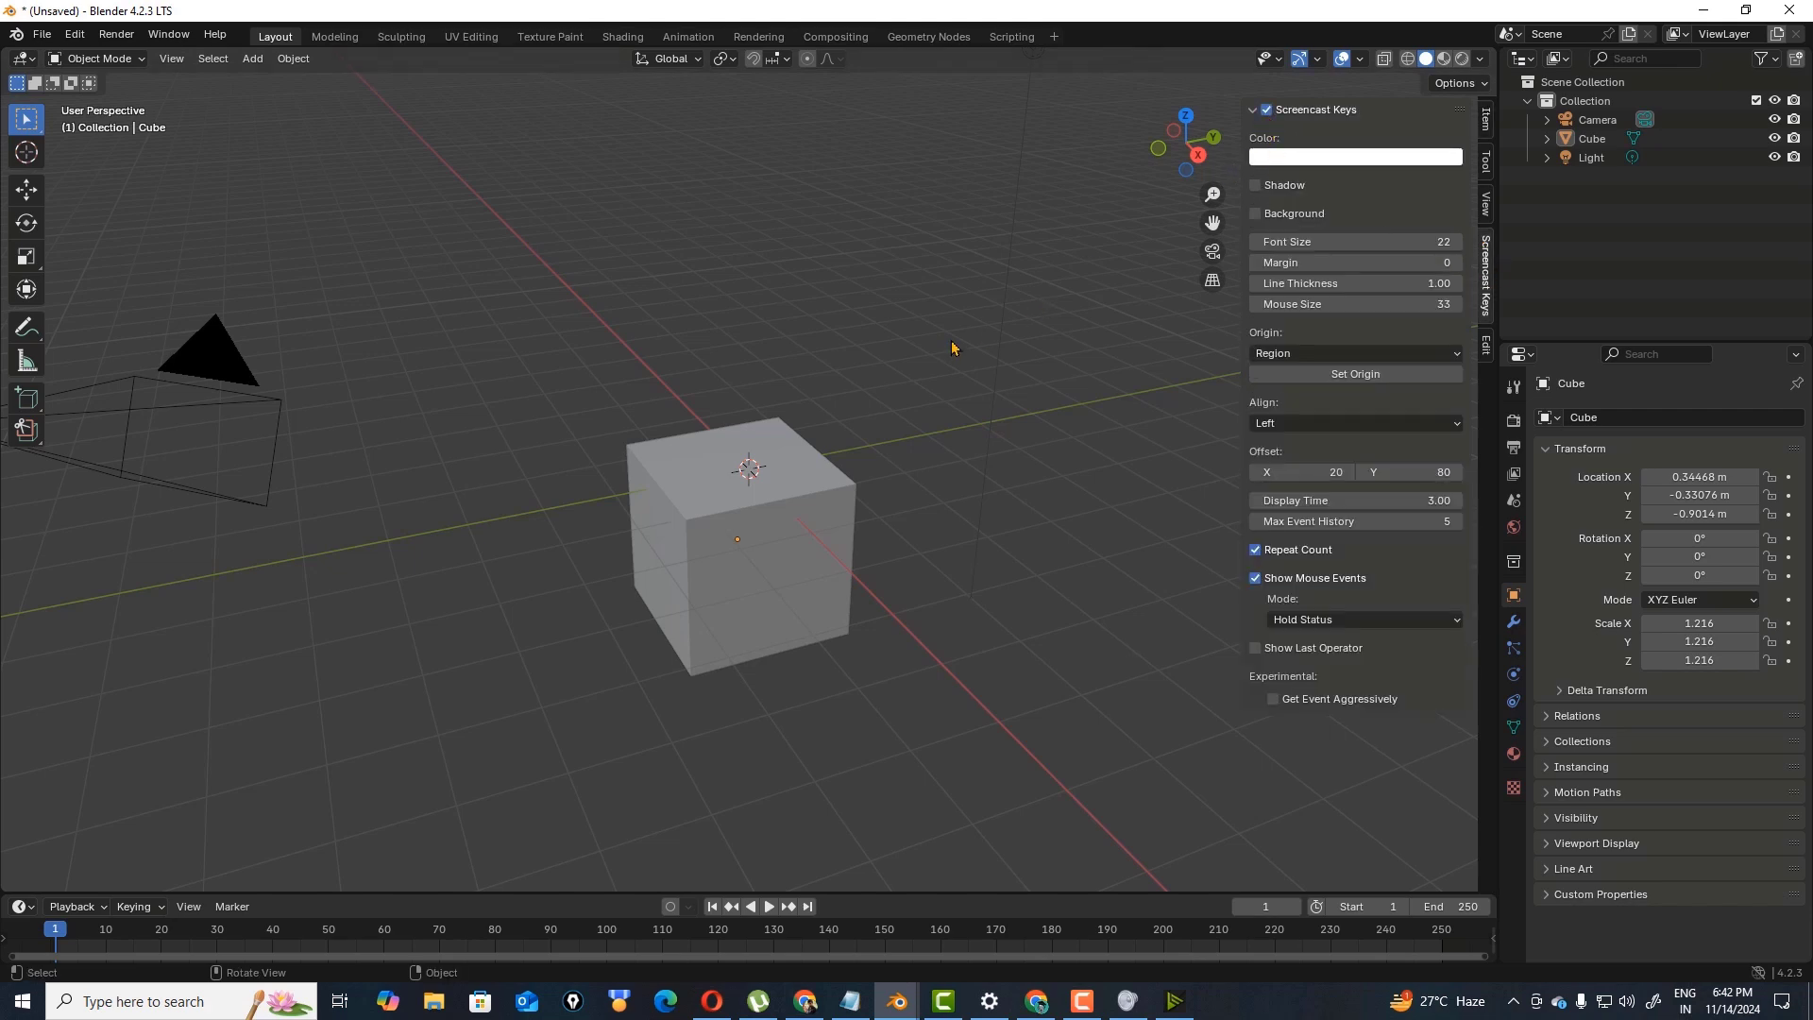
{"action": "key", "text": "n"}
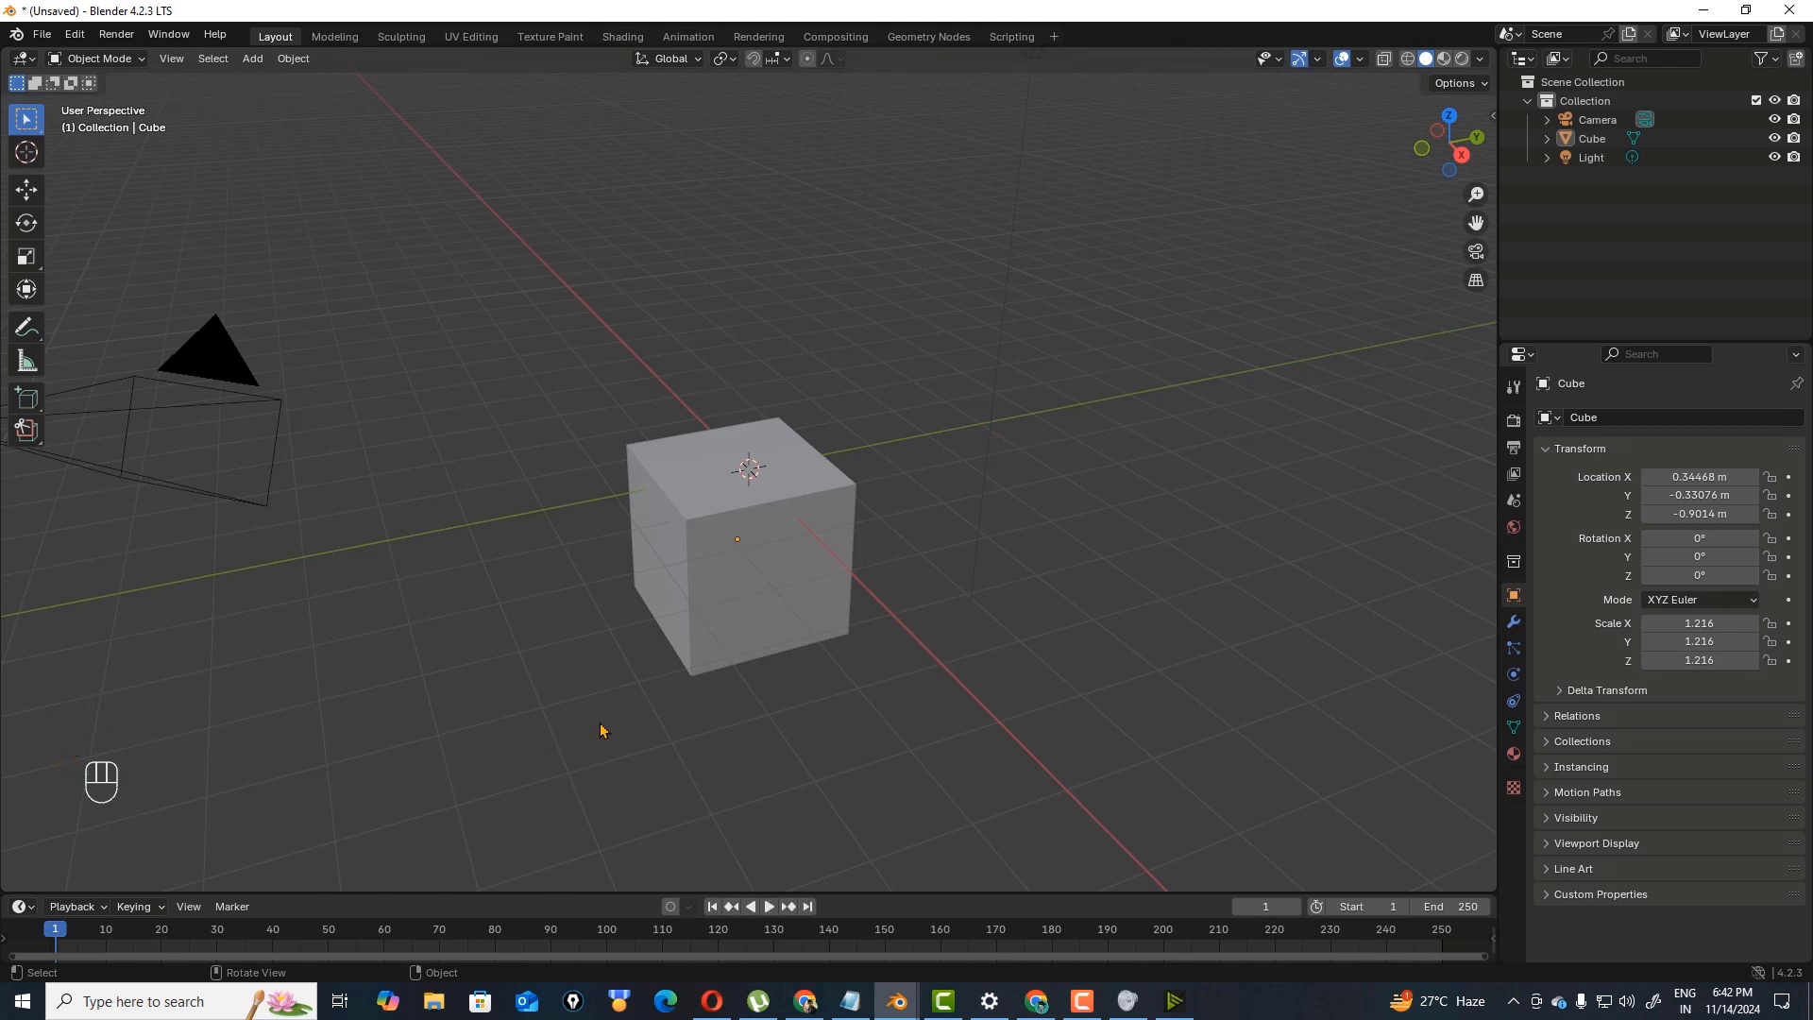
- Enlarge the cube uniformly to a scale of about 1.301
{"action": "left_click", "coordinate": [782, 597]}
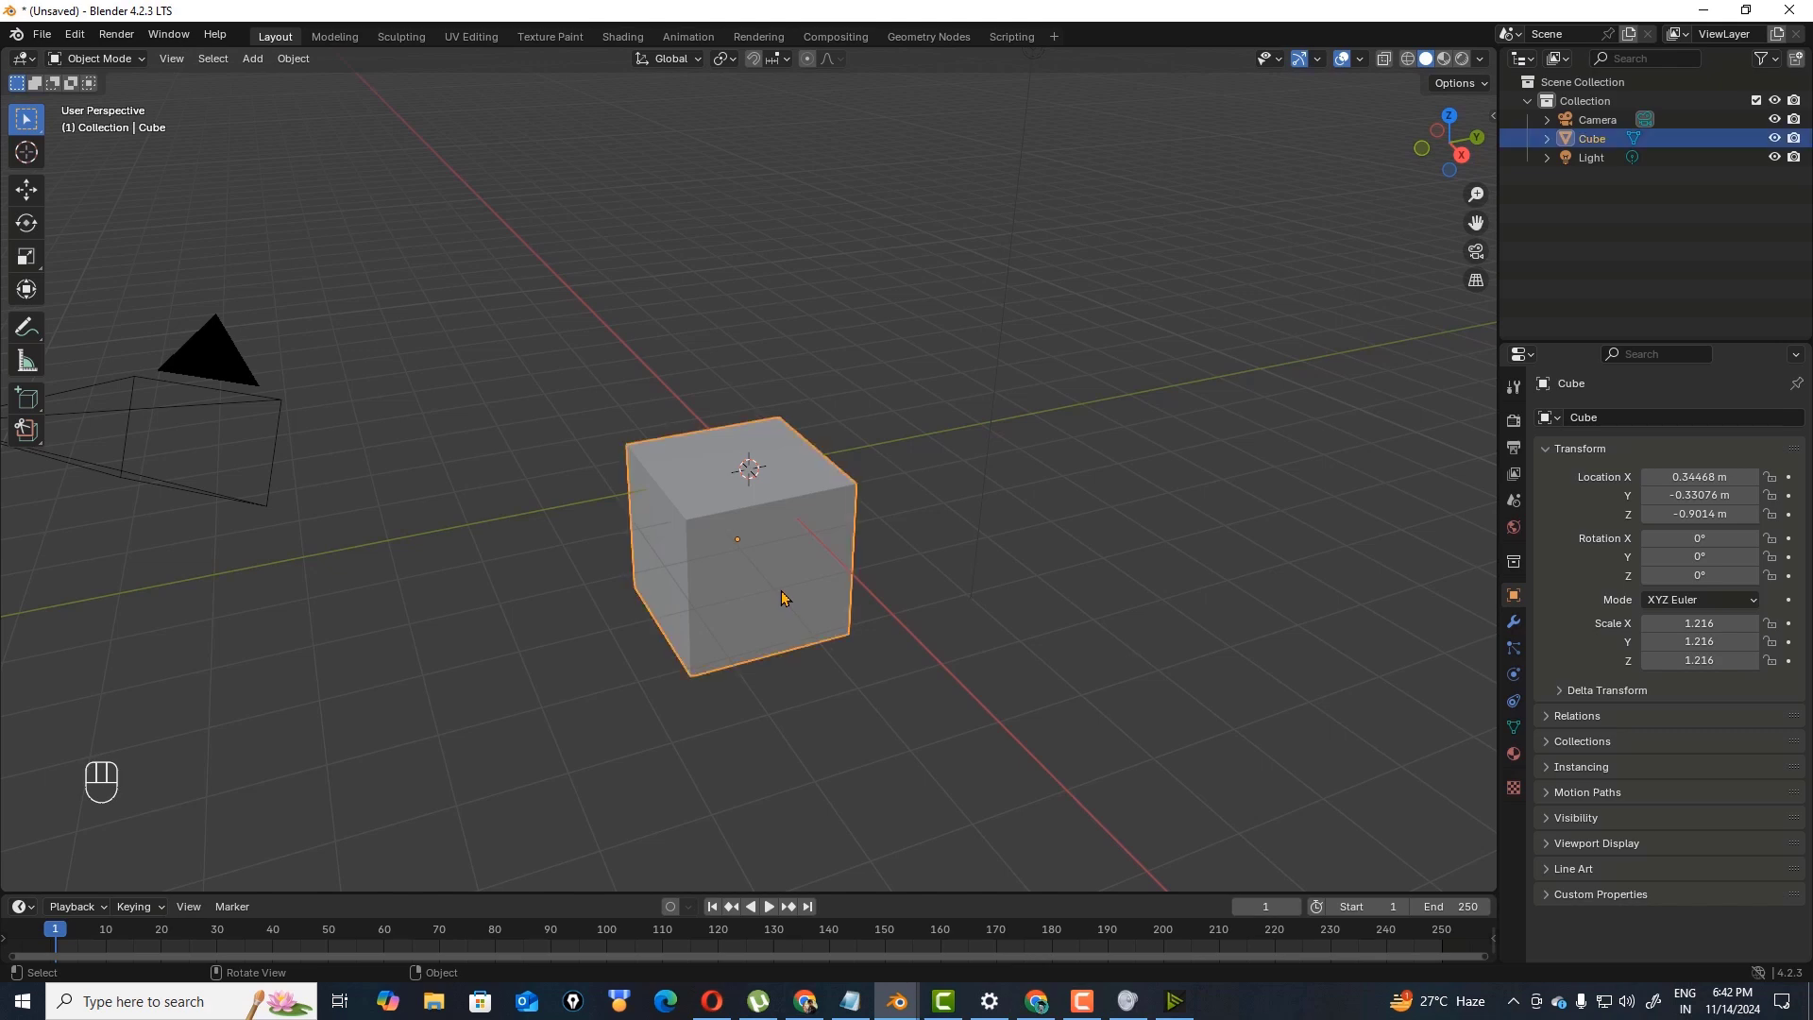
{"action": "key", "text": "s"}
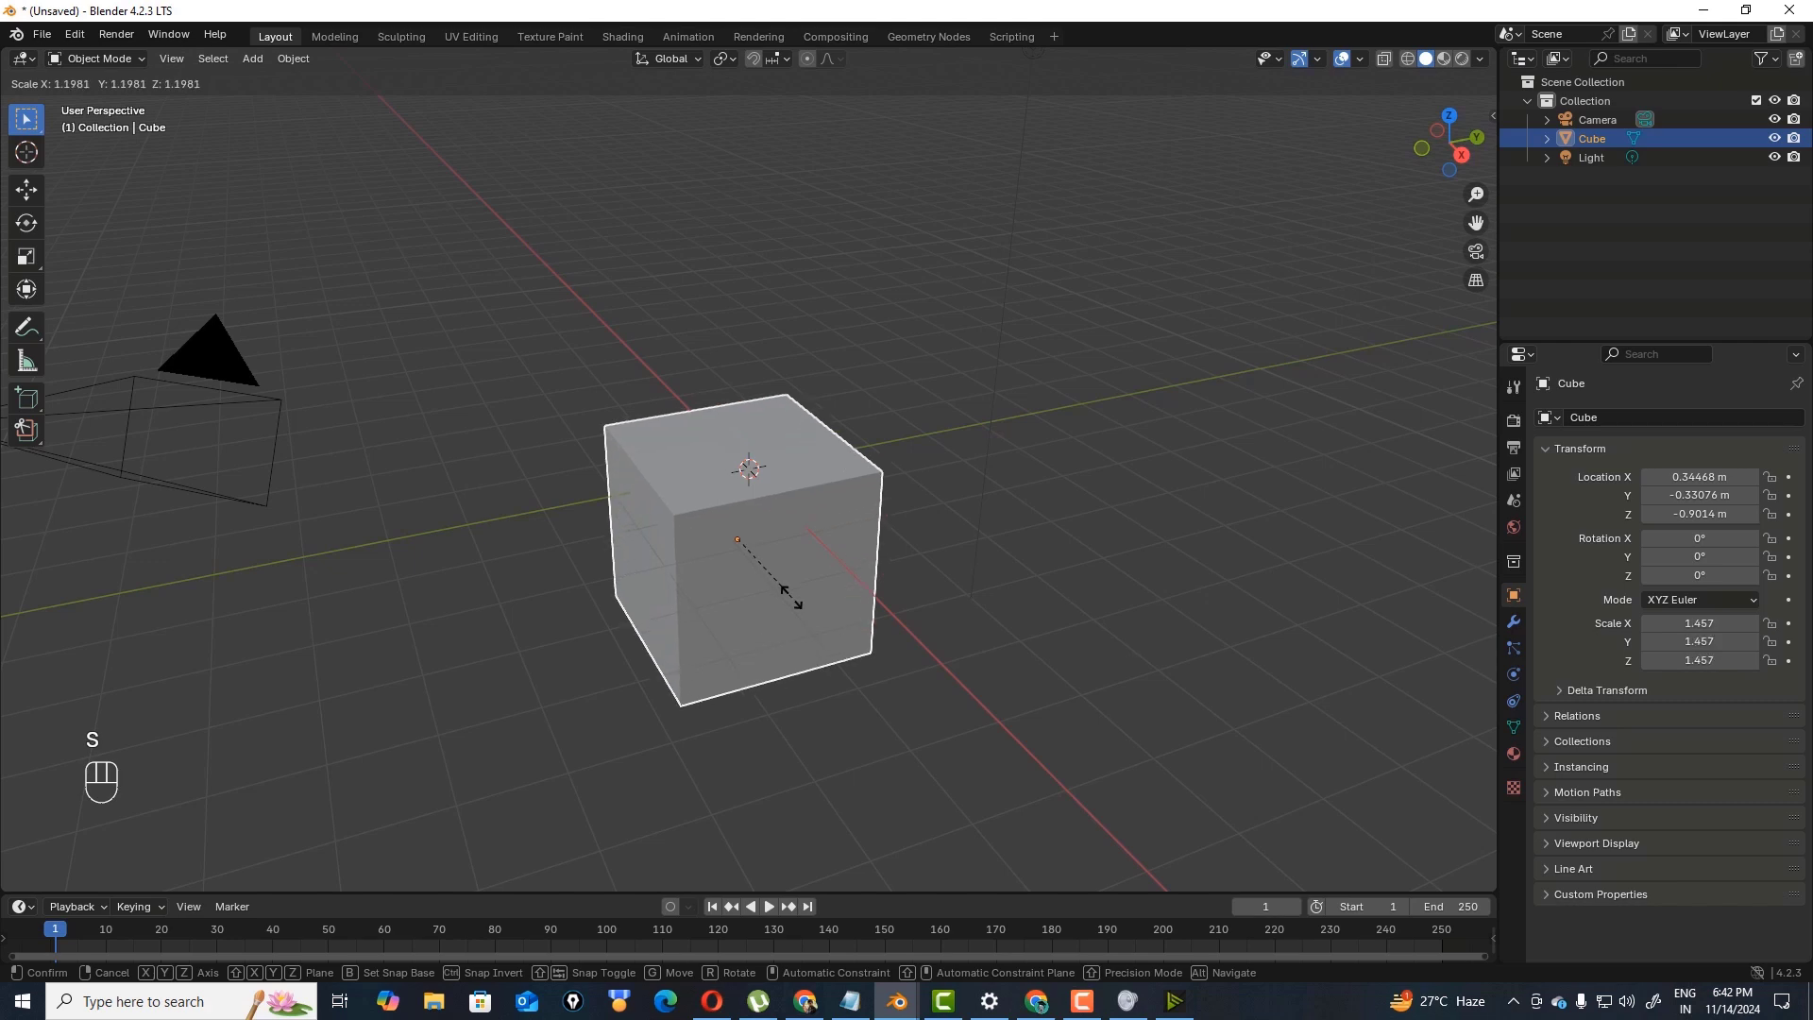
{"action": "left_click", "coordinate": [783, 593]}
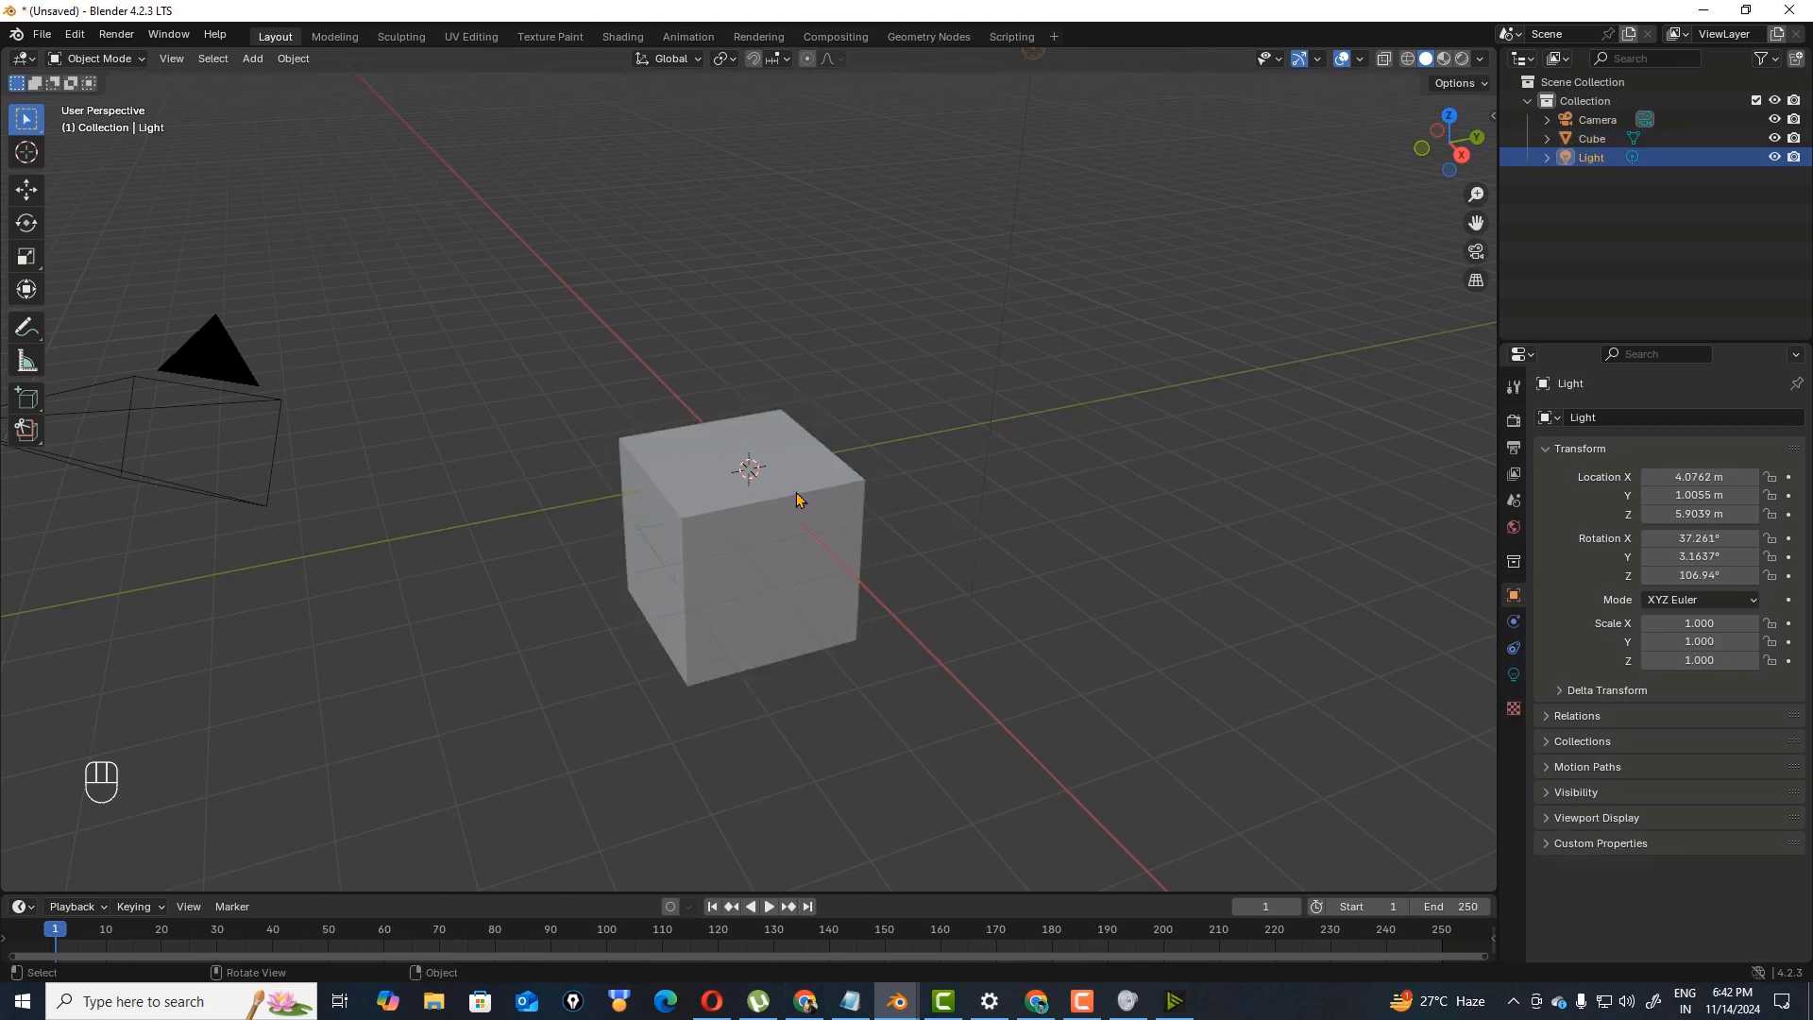
- Put the cube in Edit Mode, deselect its geometry and switch to face selection
{"action": "scroll", "coordinate": [798, 440], "scroll_direction": "up", "scroll_amount": 1}
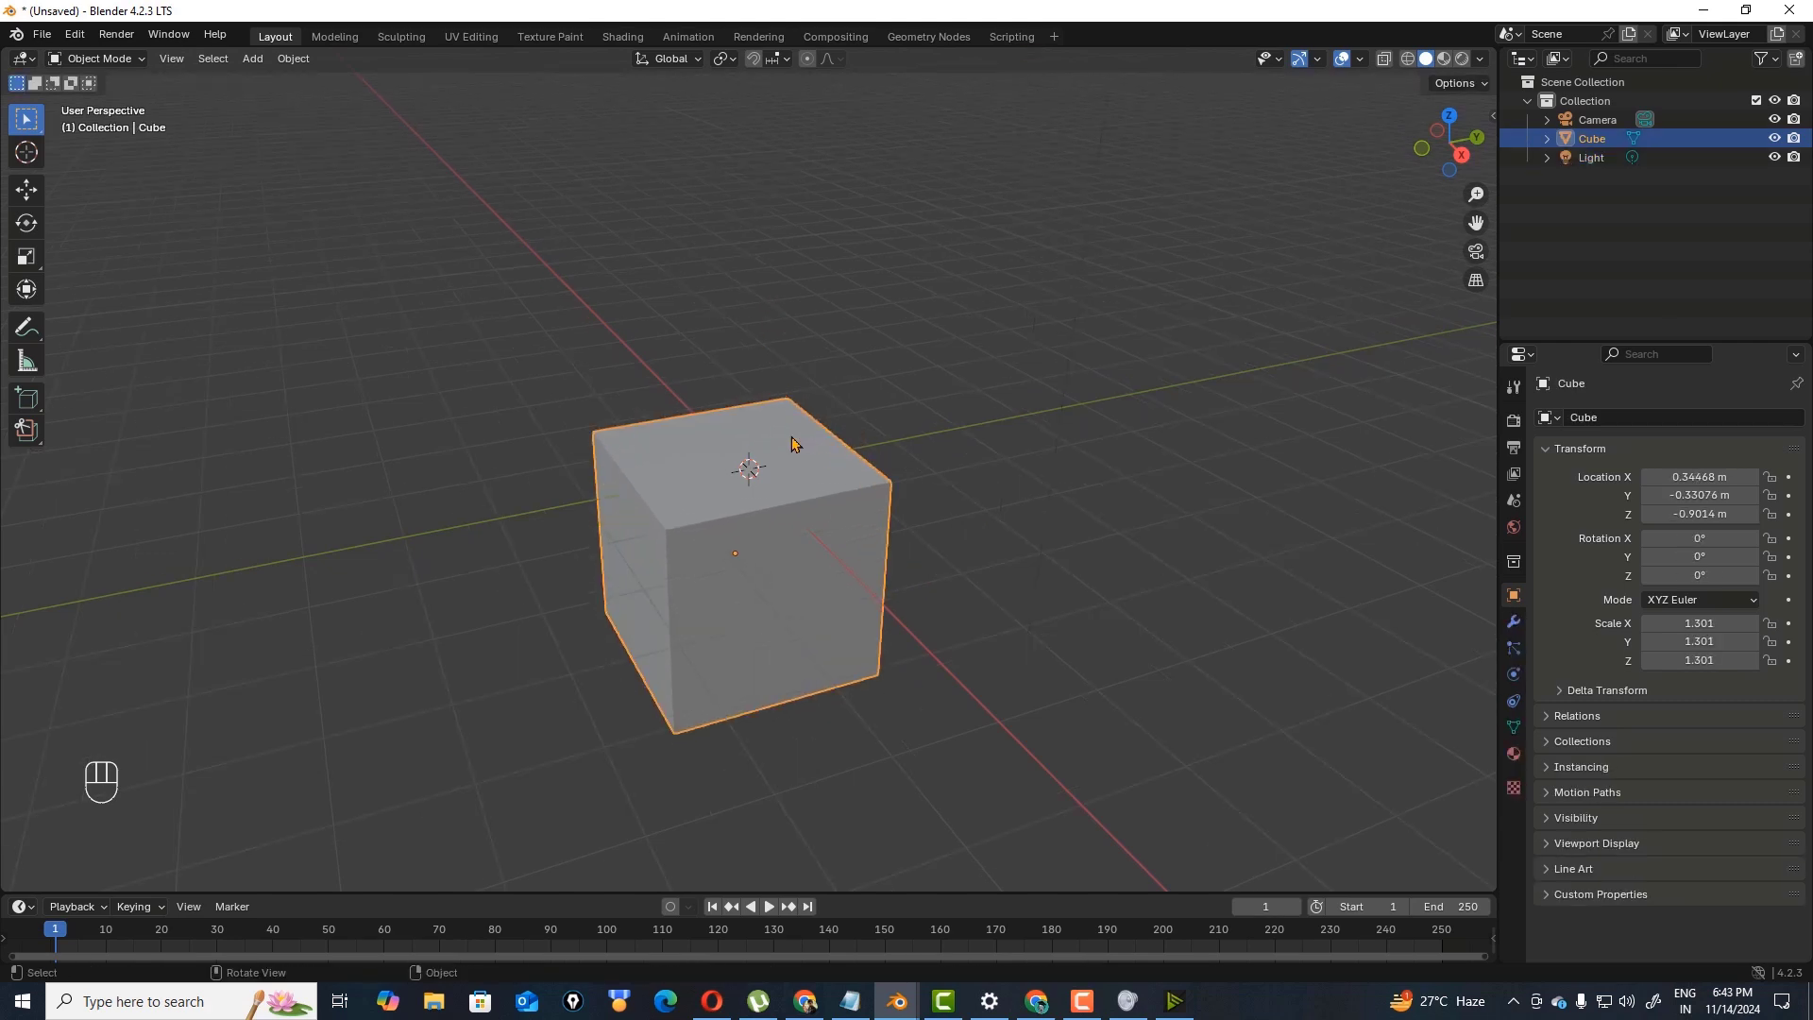
{"action": "left_click", "coordinate": [140, 59]}
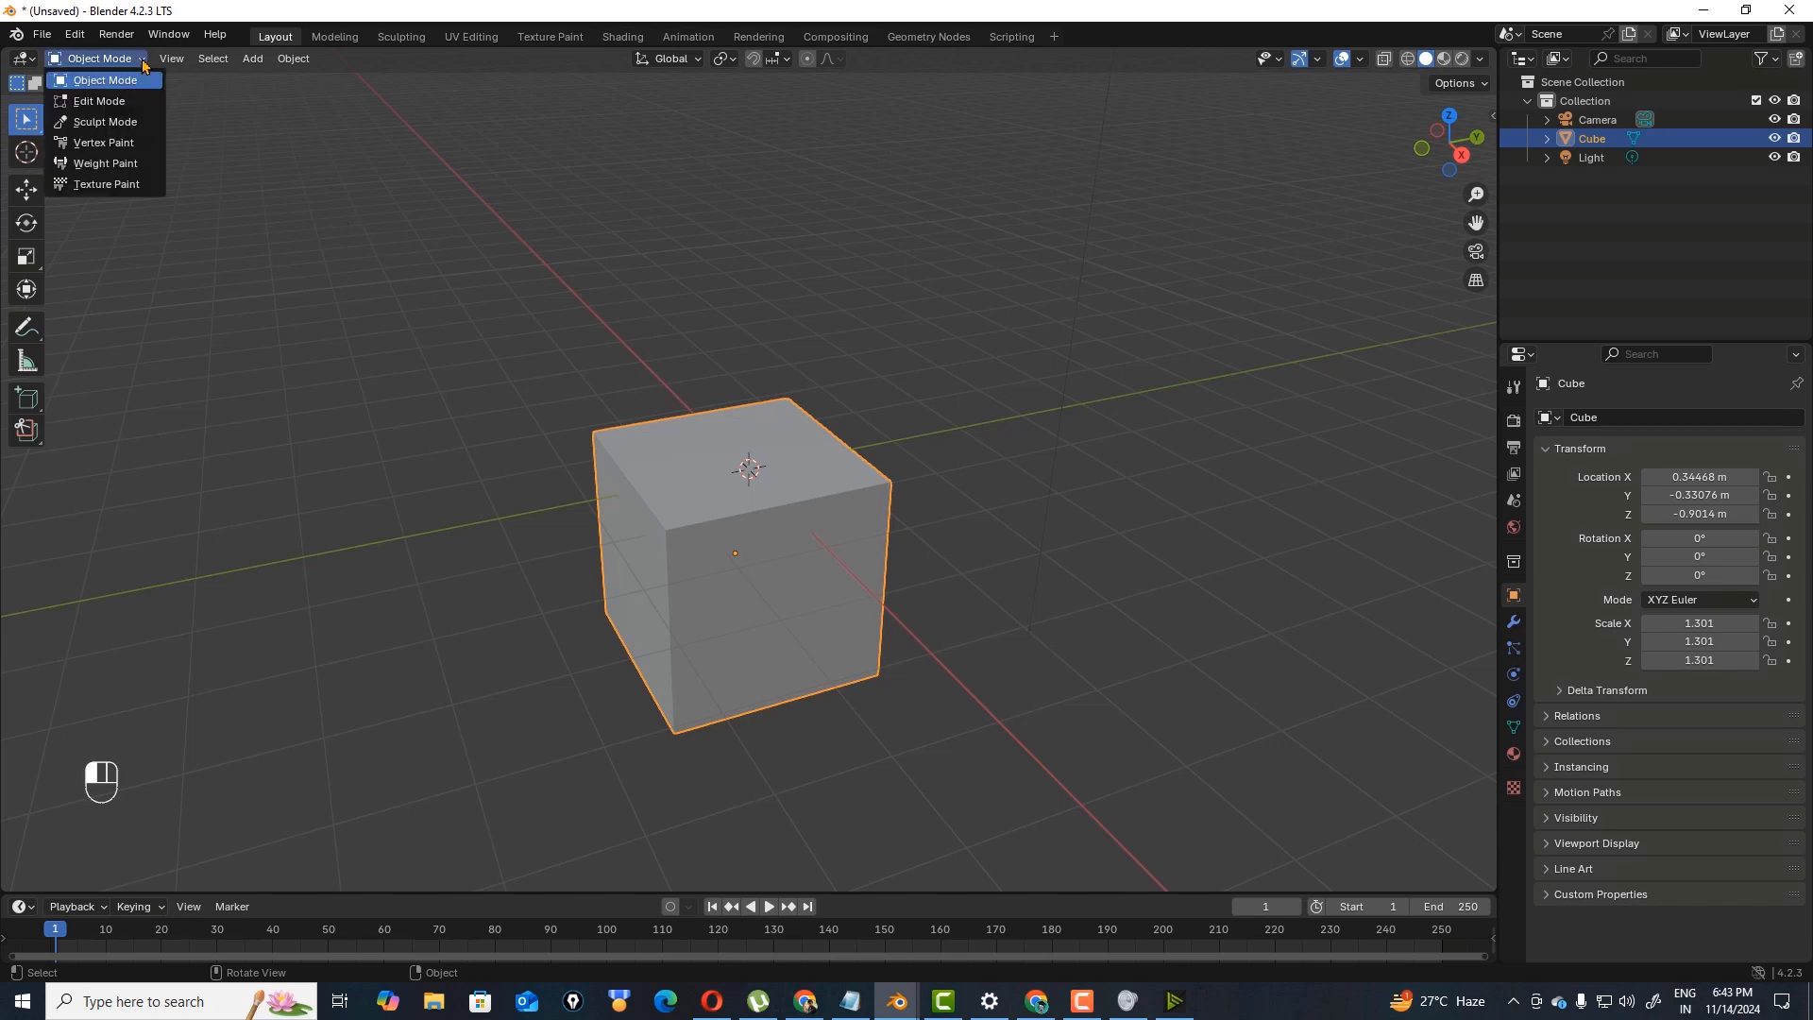
{"action": "left_click", "coordinate": [133, 92]}
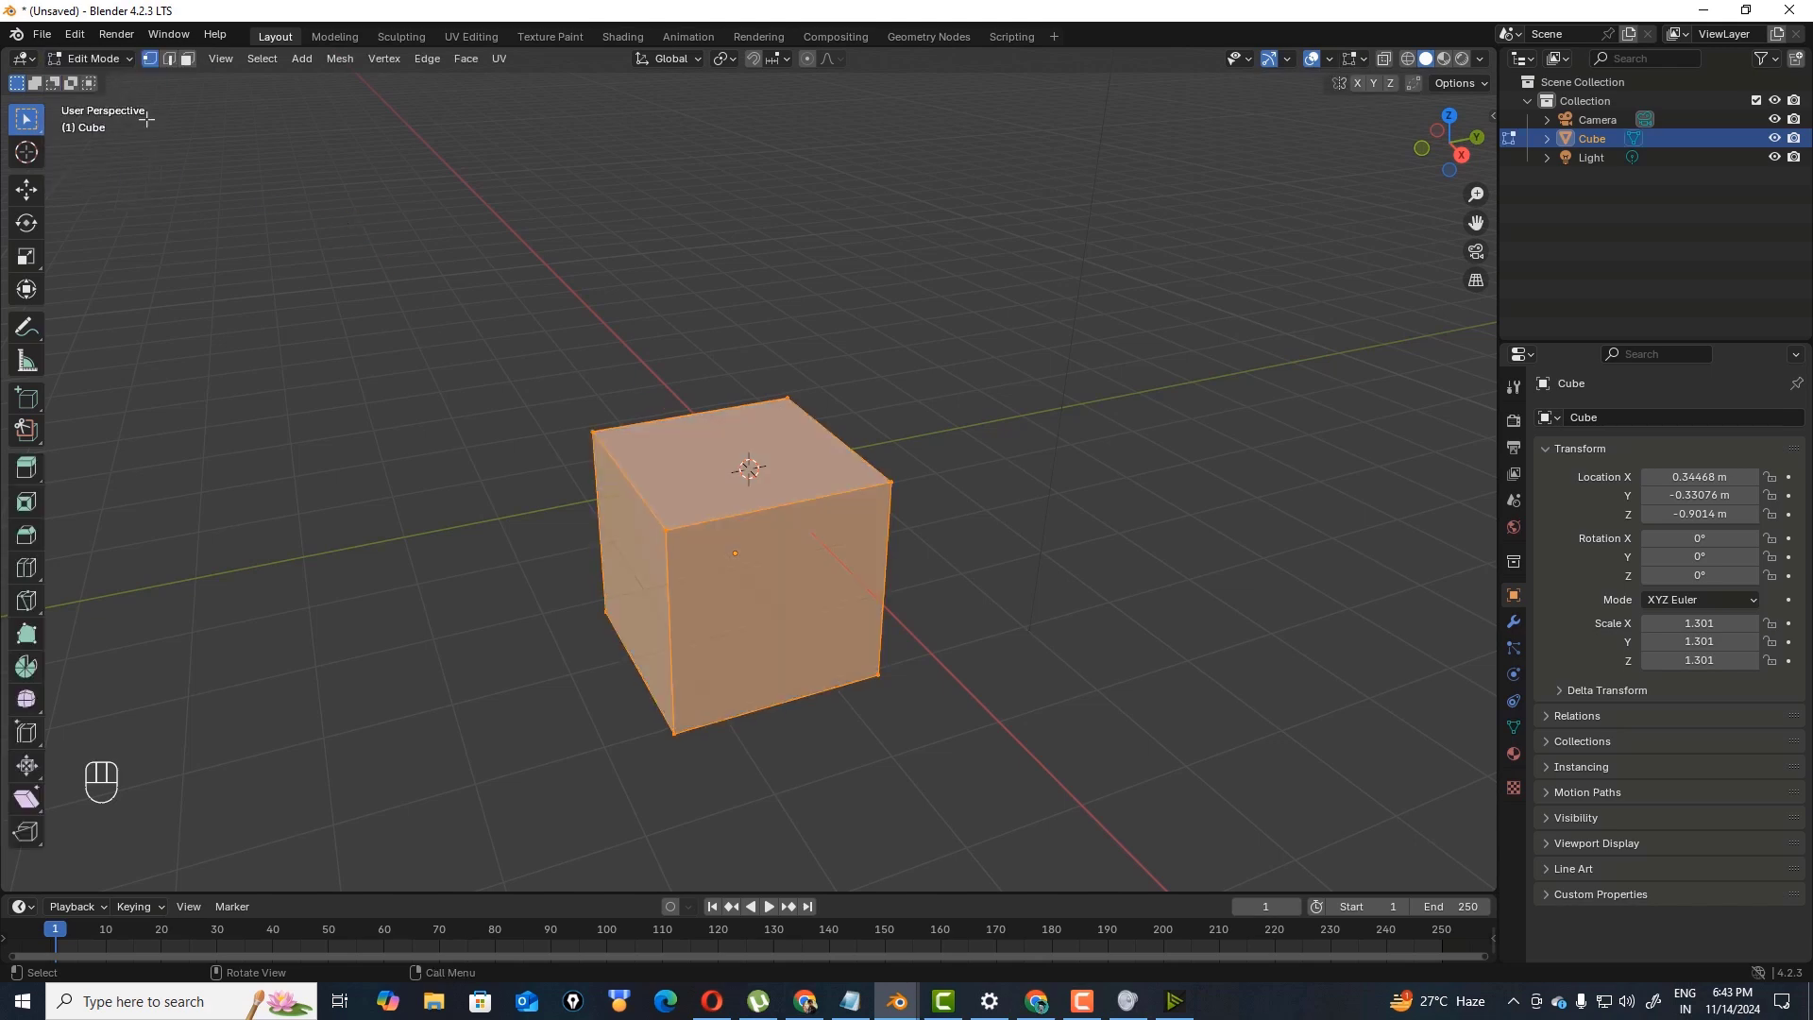
{"action": "left_click", "coordinate": [826, 467]}
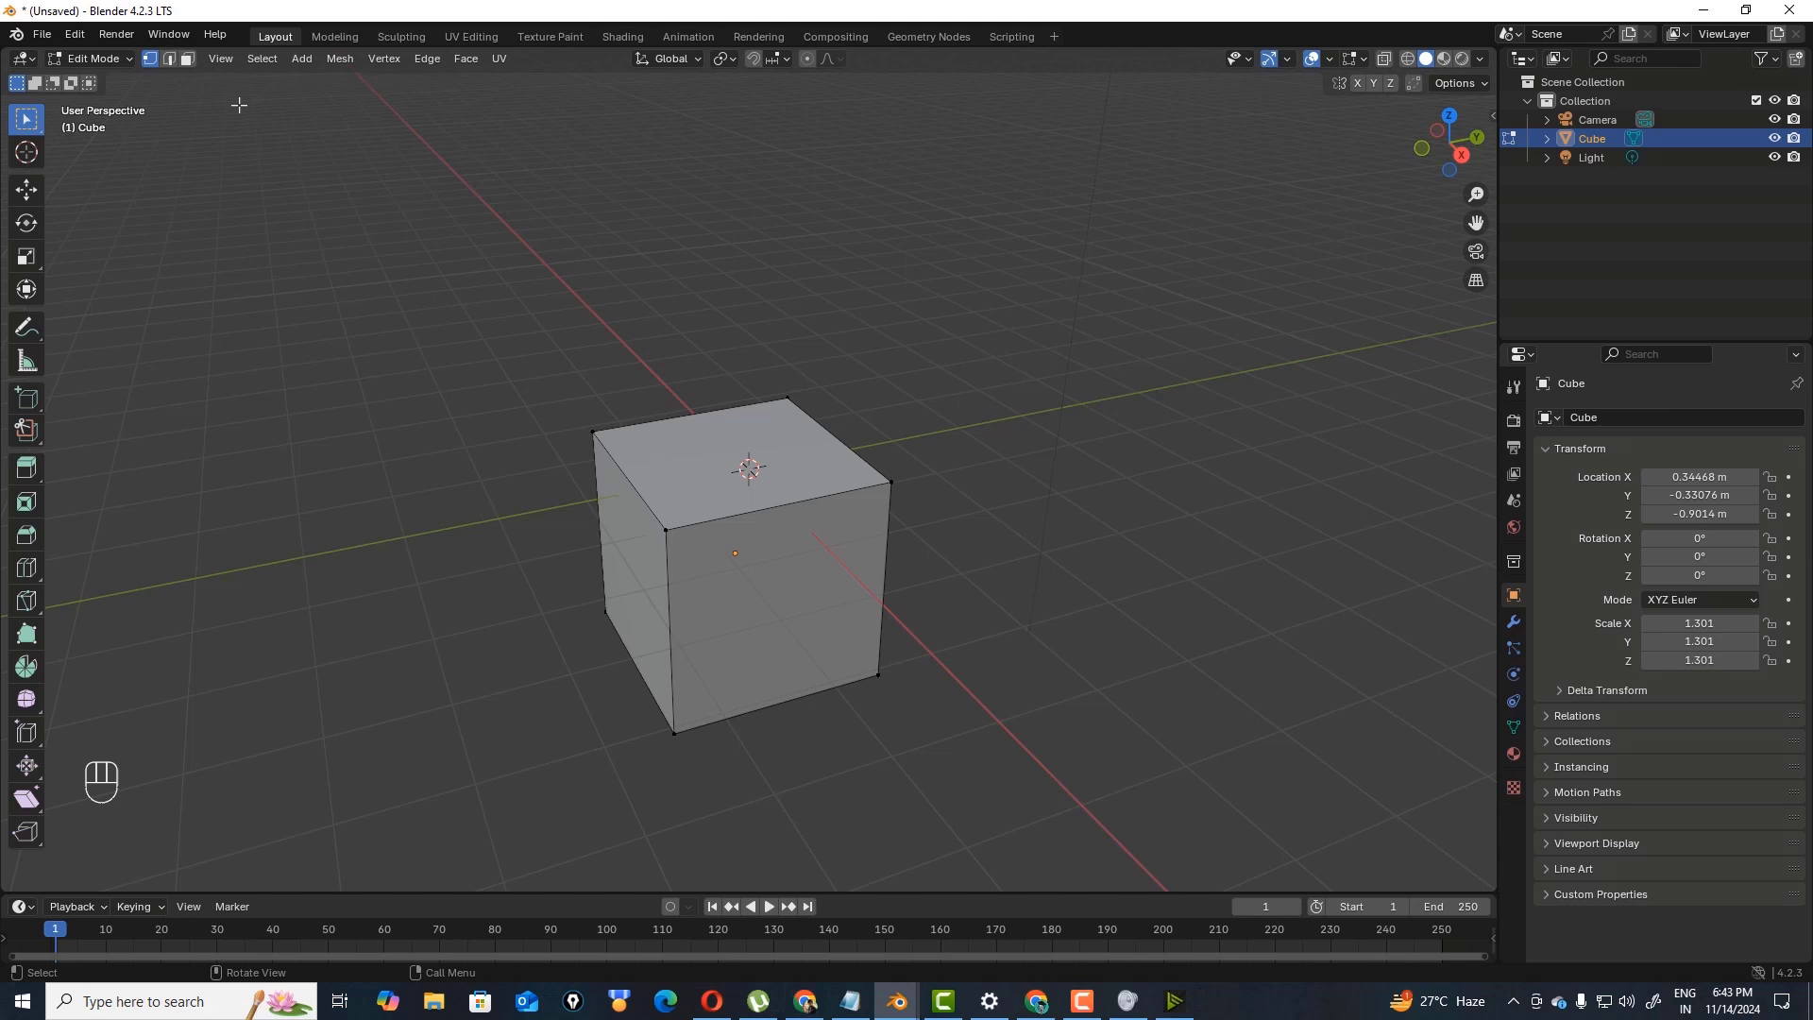
{"action": "left_click", "coordinate": [187, 59]}
- Extrude the cube's top face upward to form a second block slightly shorter than the cube
{"action": "left_click", "coordinate": [808, 467]}
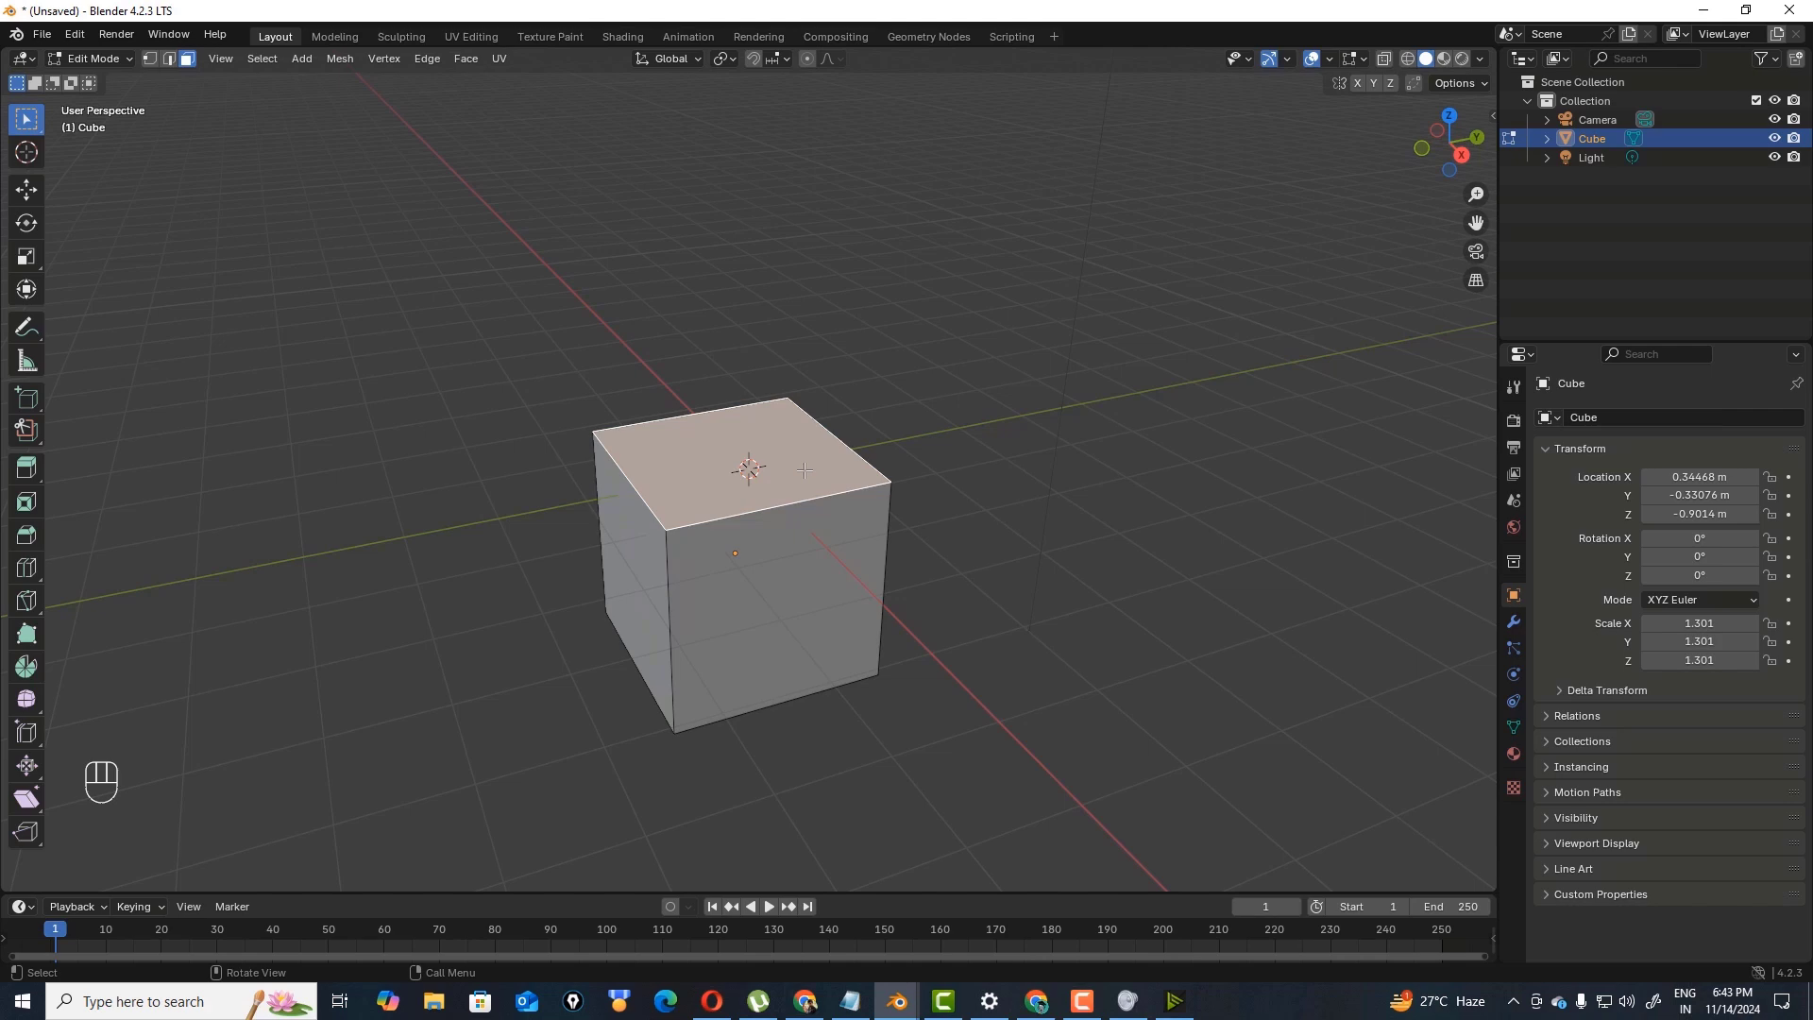
{"action": "key", "text": "e"}
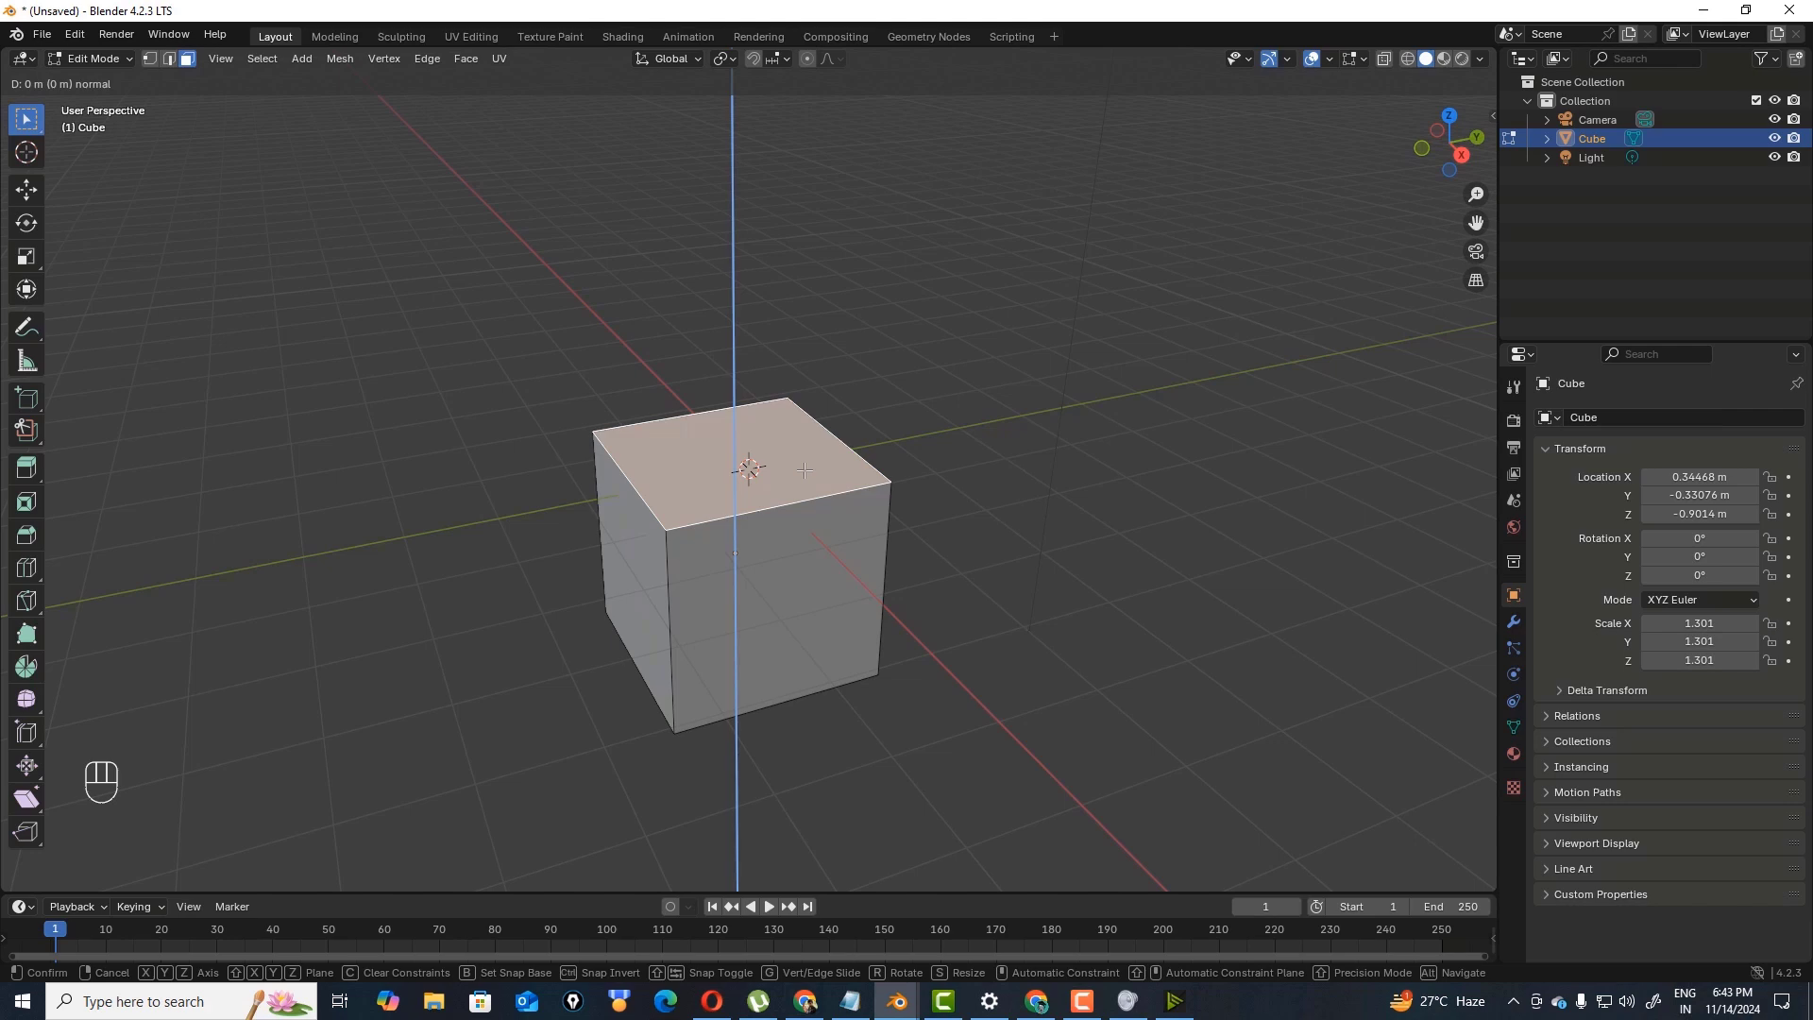
{"action": "key", "text": "z"}
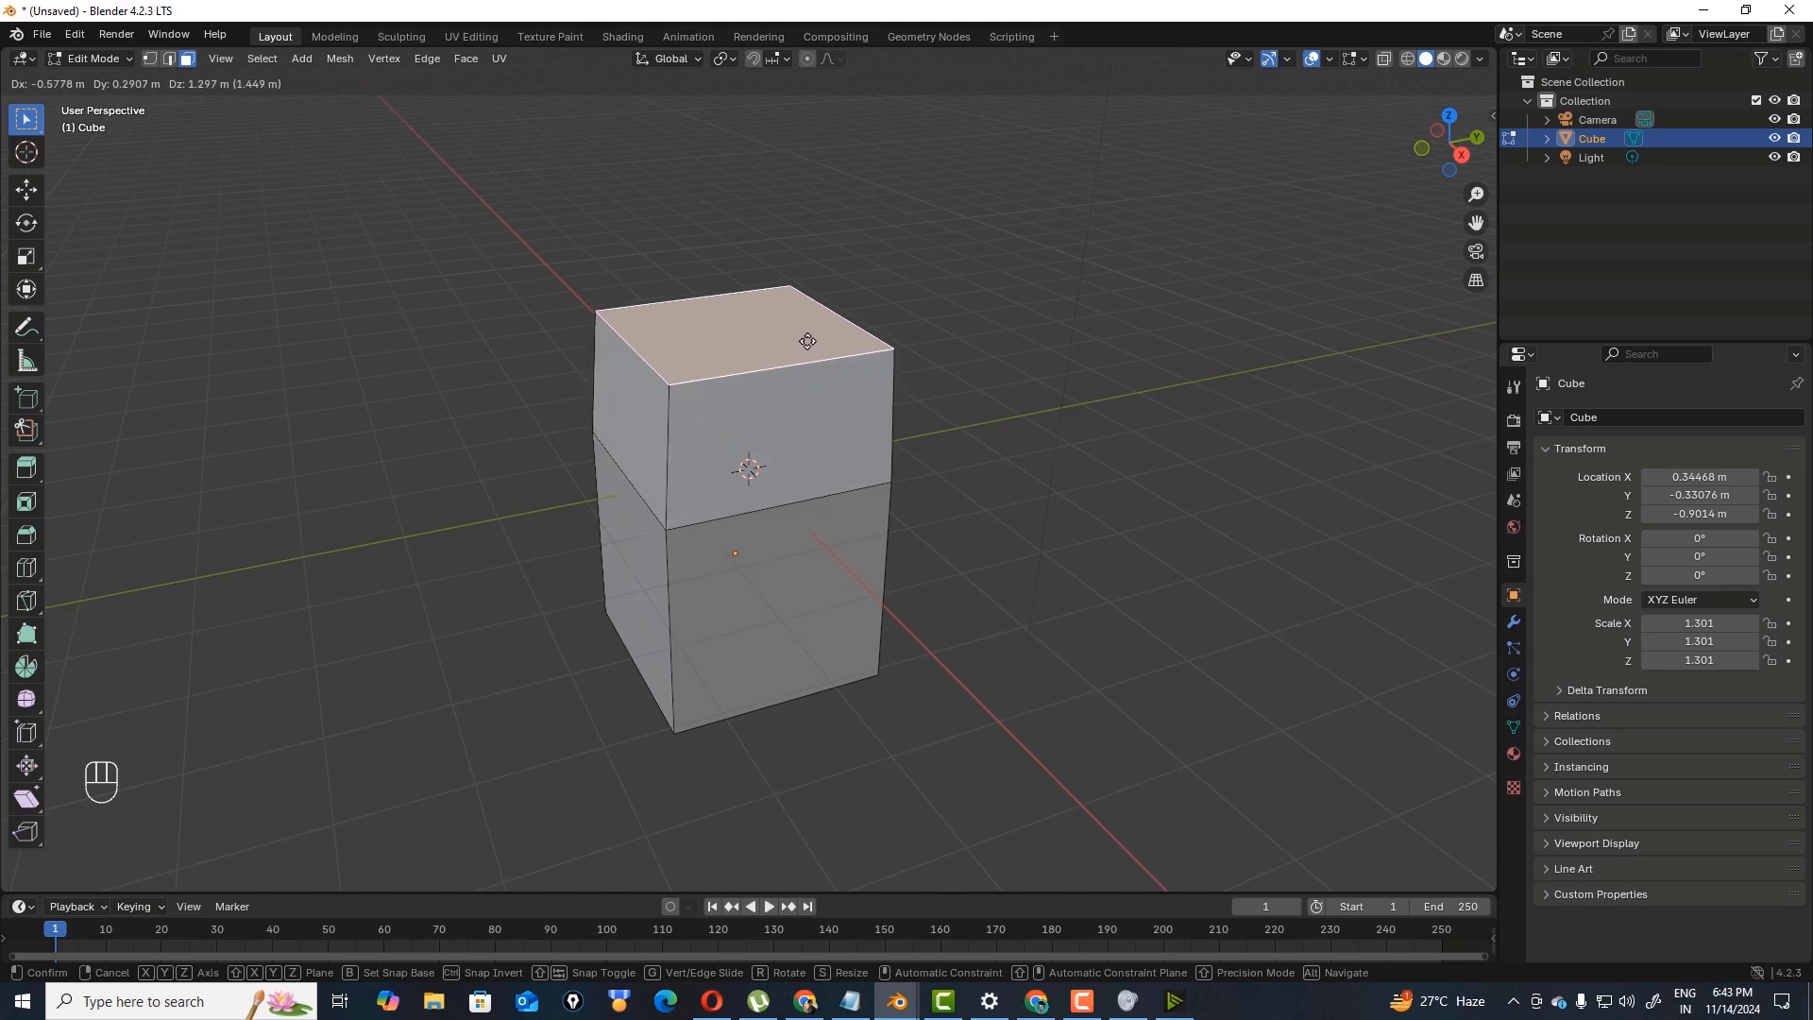
{"action": "key", "text": "e"}
{"action": "key", "text": "e"}
{"action": "key", "text": "e"}
{"action": "key", "text": "e"}
{"action": "key", "text": "e"}
{"action": "key", "text": "e"}
{"action": "key", "text": "e"}
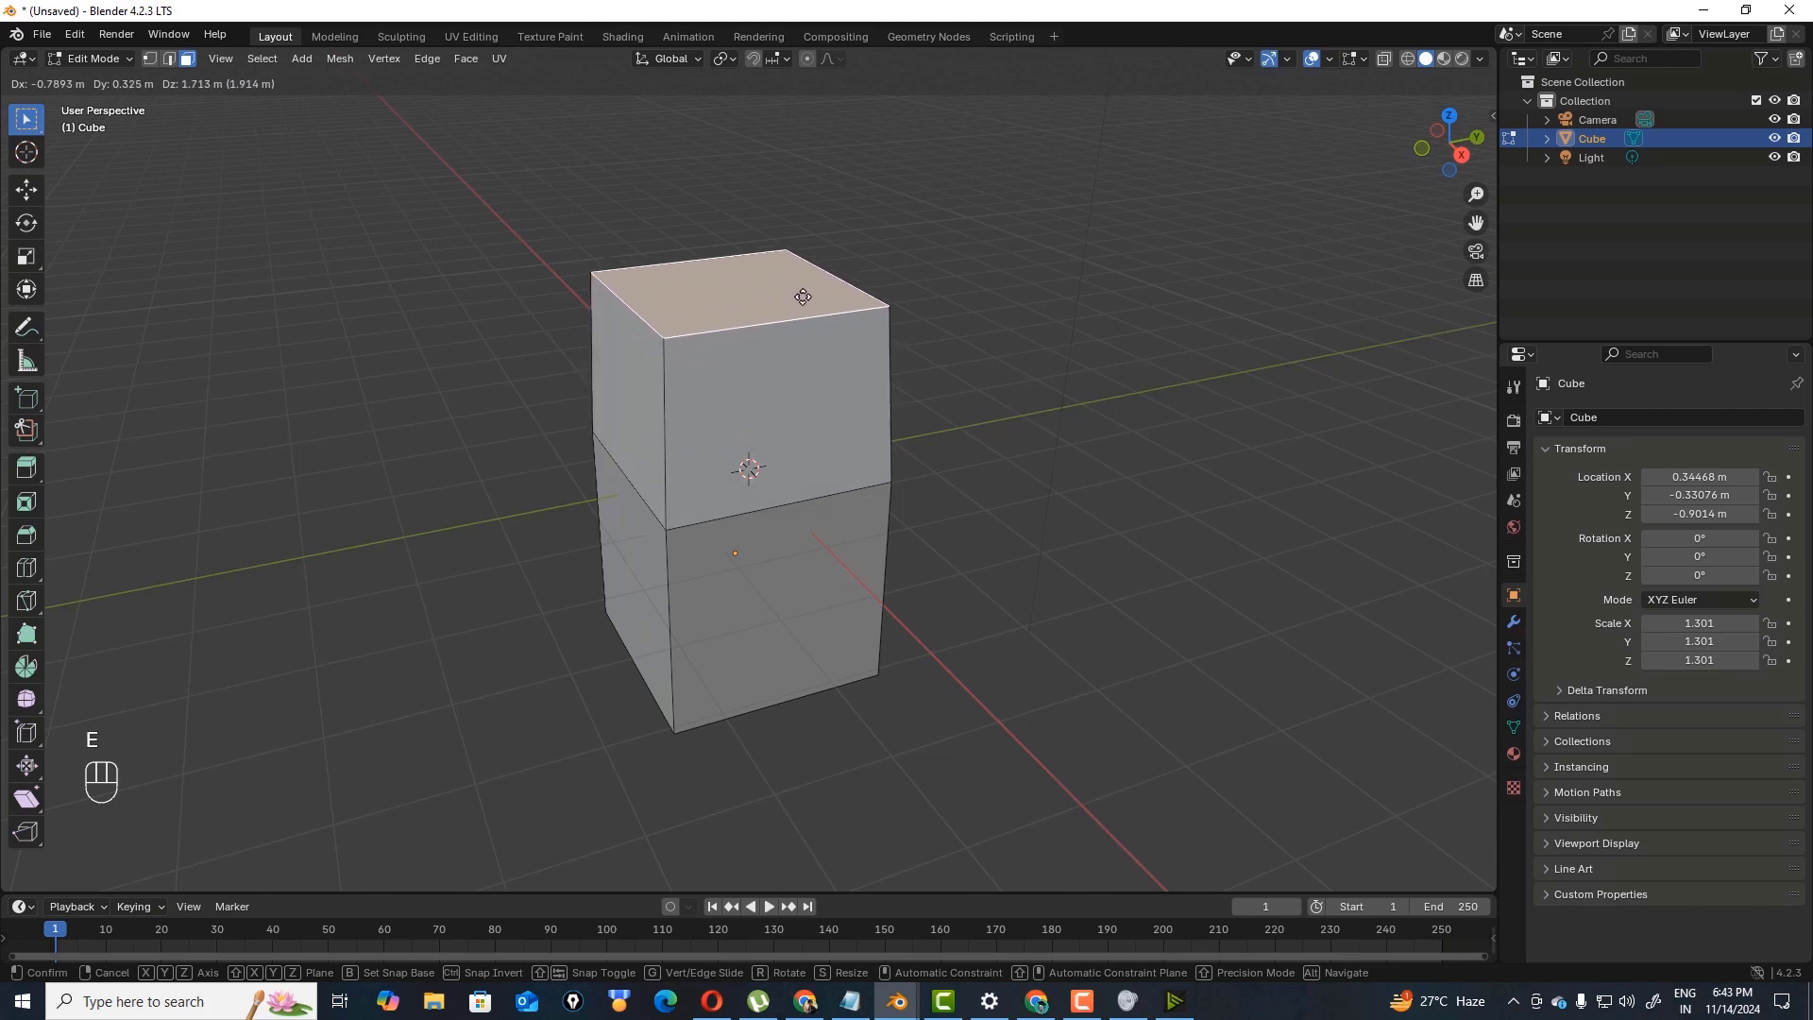
{"action": "key", "text": "e"}
{"action": "key", "text": "e"}
{"action": "key", "text": "e"}
{"action": "key", "text": "e"}
{"action": "key", "text": "e"}
{"action": "key", "text": "e"}
{"action": "key", "text": "e"}
{"action": "key", "text": "e"}
{"action": "left_click", "coordinate": [808, 280]}
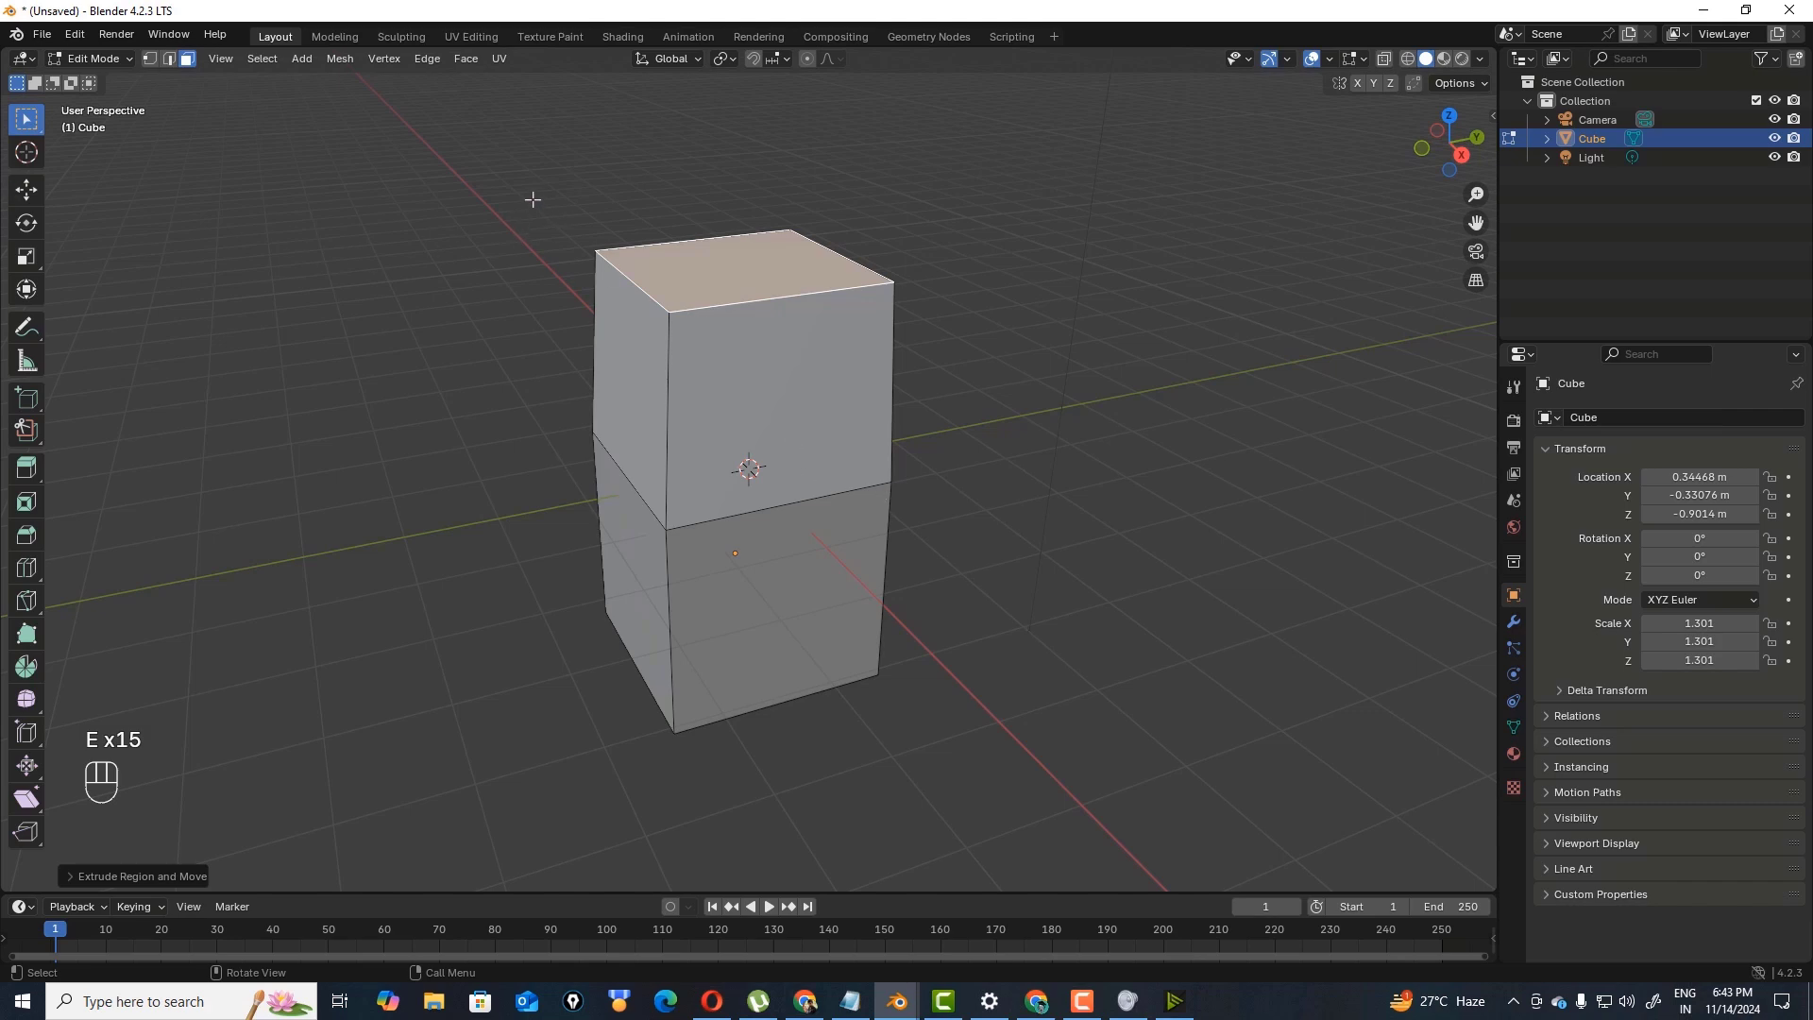
{"action": "left_click_drag", "start_coordinate": [444, 170], "coordinate": [1445, 858]}
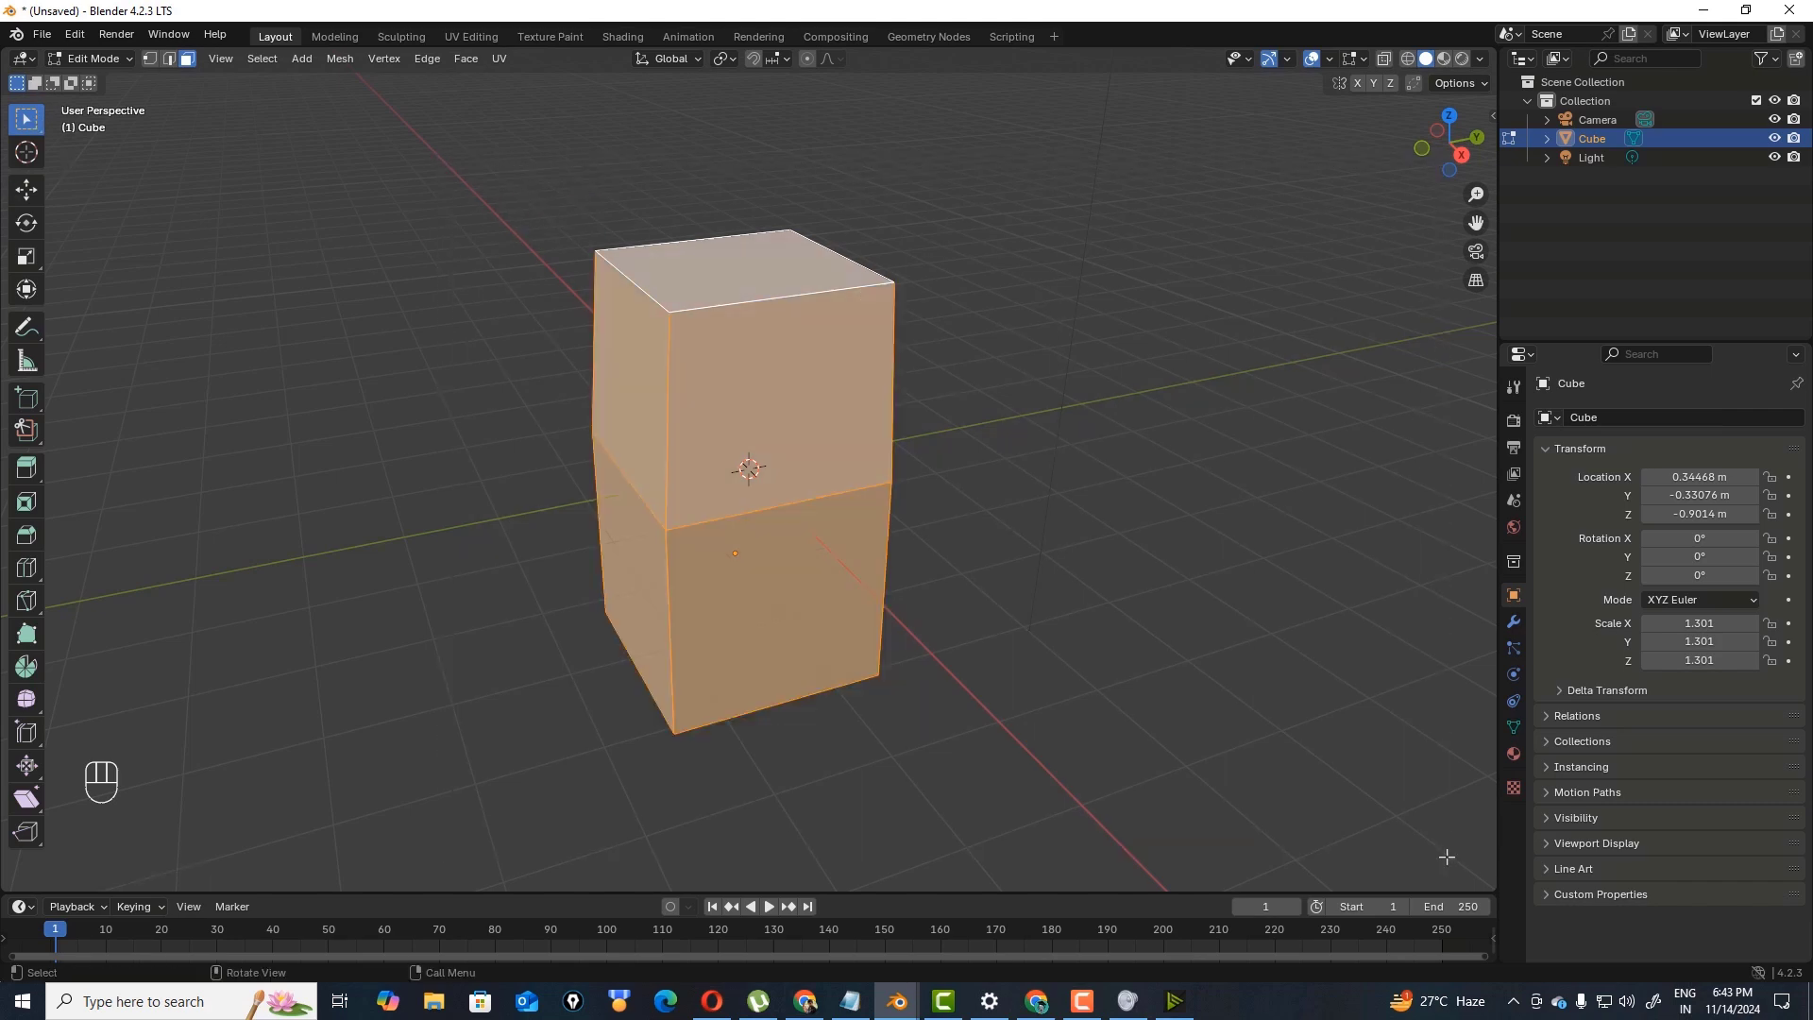
{"action": "key", "text": "s"}
{"action": "left_click", "coordinate": [767, 255]}
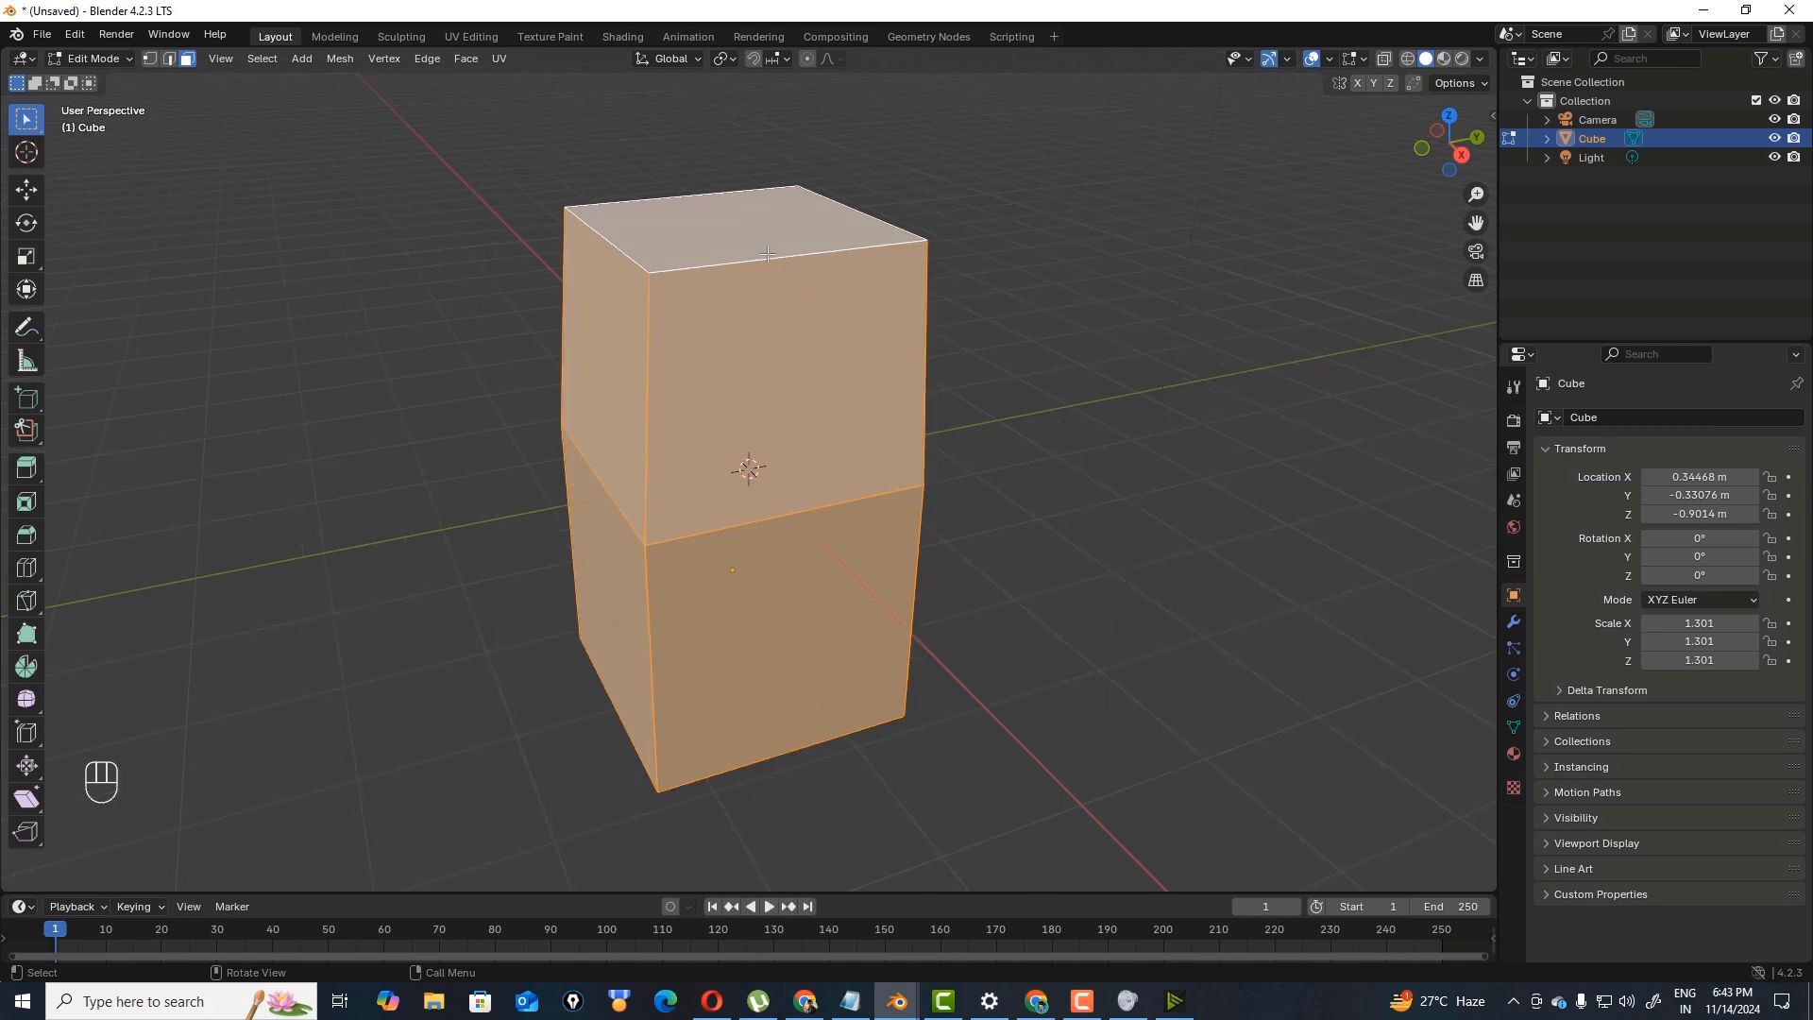
- Extrude the top face of the stacked block upward into a shorter third section
{"action": "left_click", "coordinate": [758, 230]}
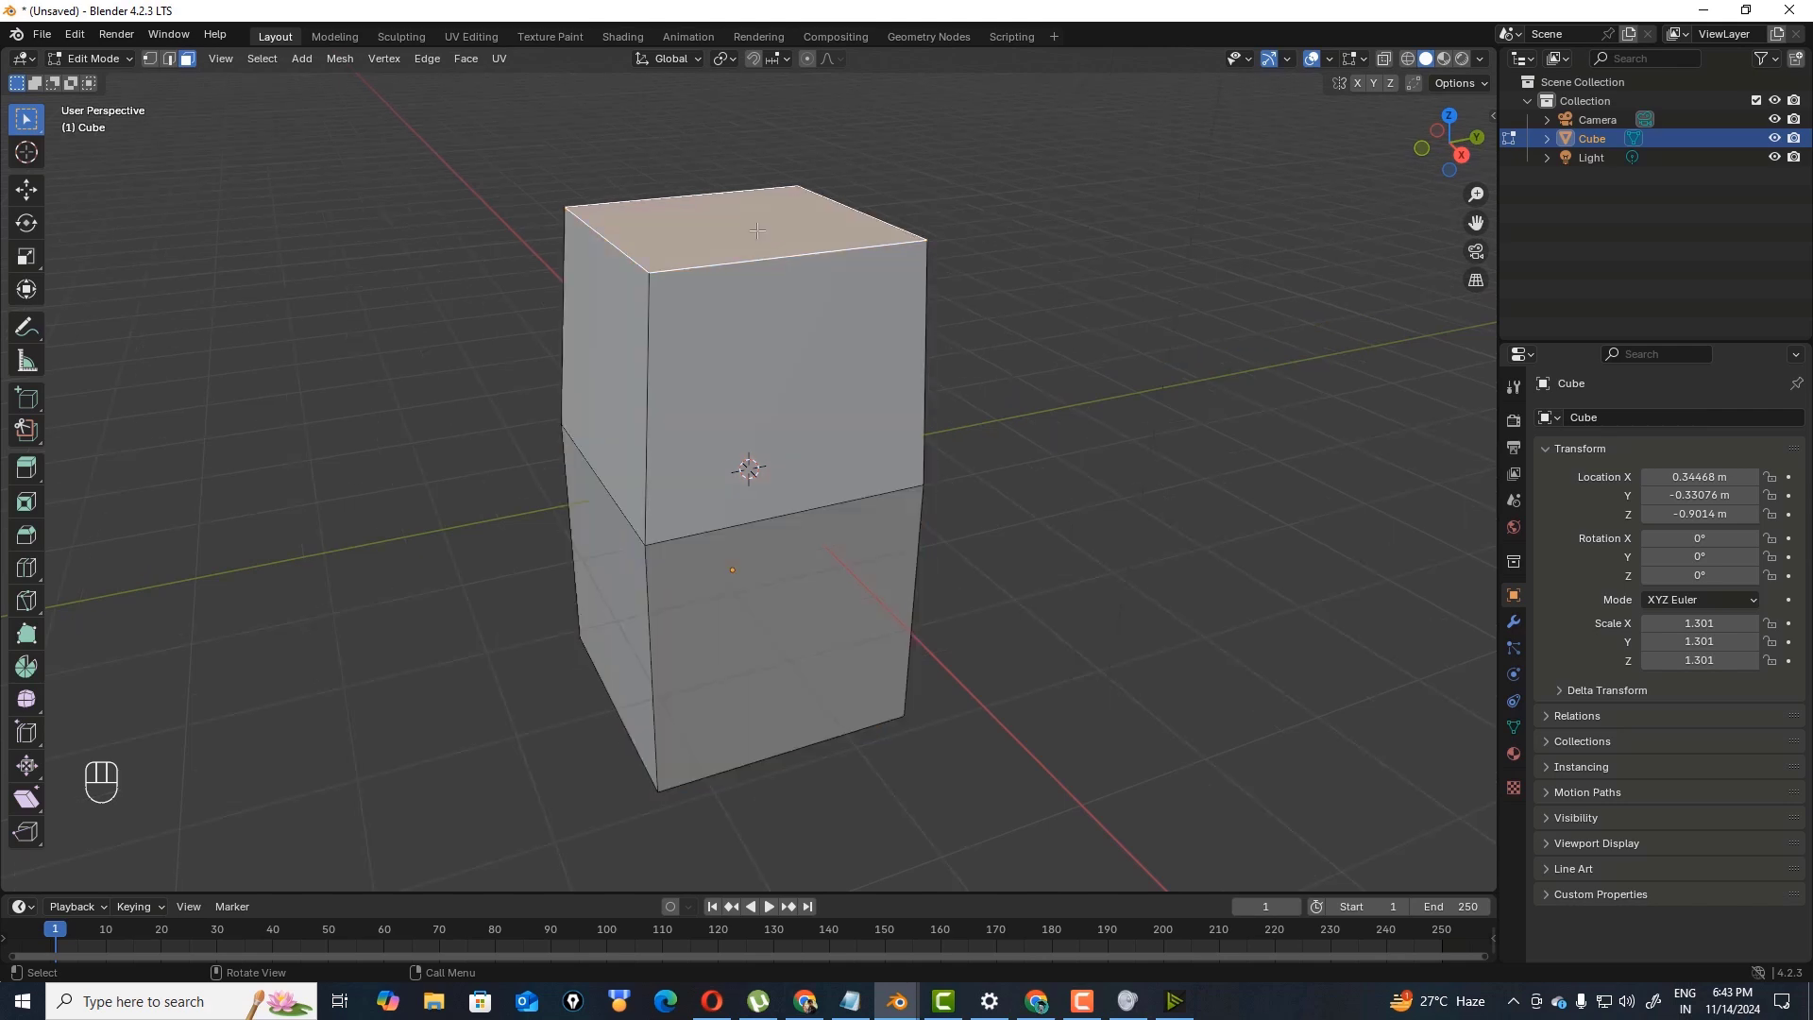
{"action": "key", "text": "e"}
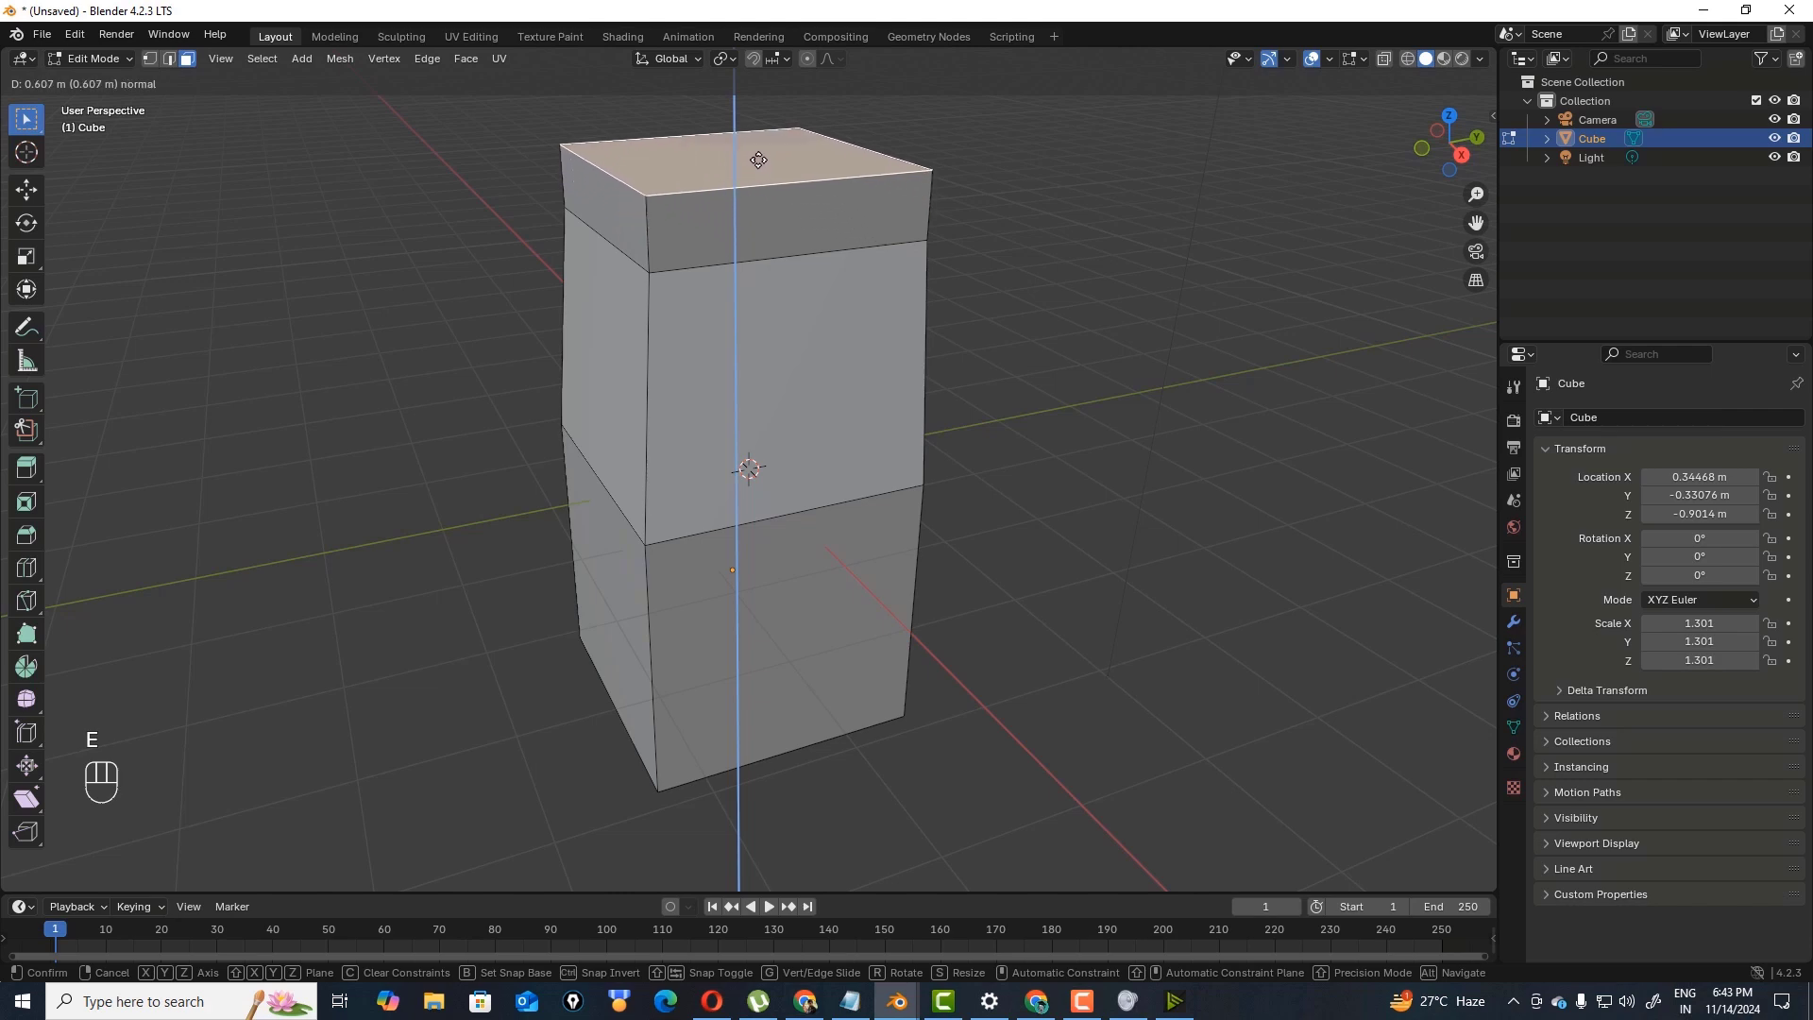
{"action": "left_click", "coordinate": [759, 143]}
{"action": "scroll", "coordinate": [811, 350], "scroll_direction": "down", "scroll_amount": 1}
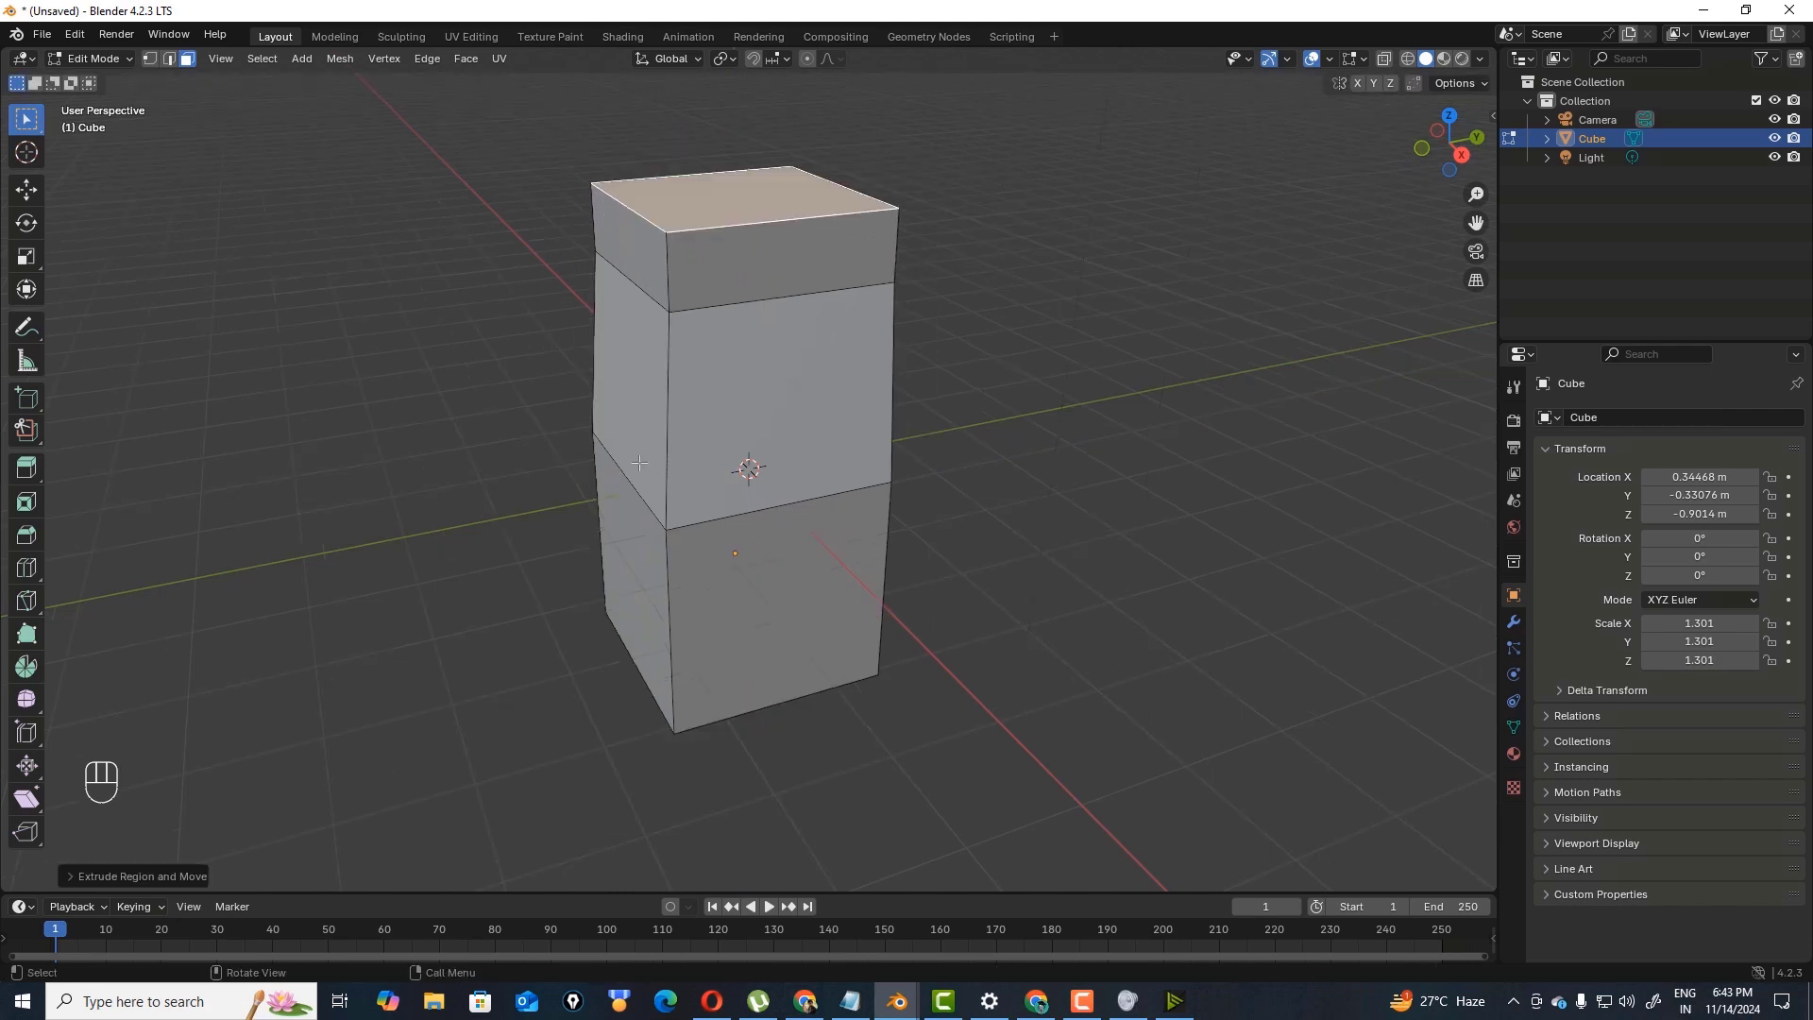
- Extrude the middle section's face on the +X side outward along the global X axis as a protruding block
{"action": "left_click", "coordinate": [805, 417]}
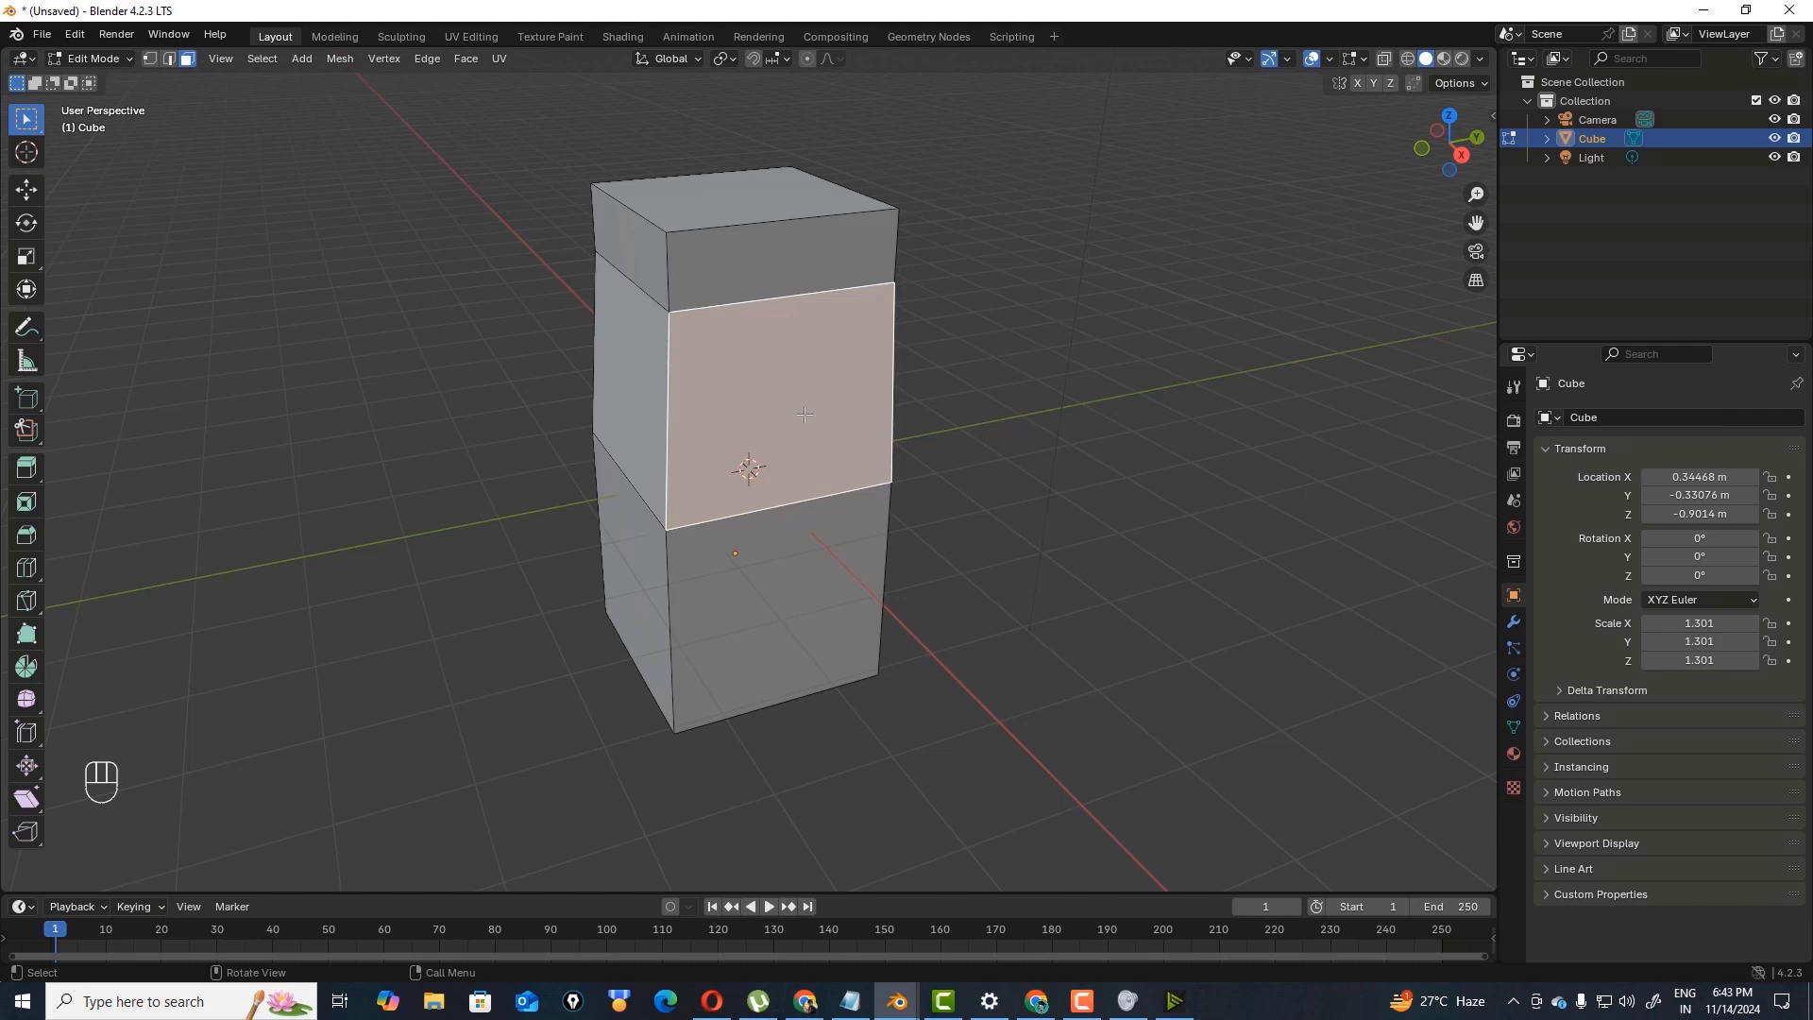
{"action": "key", "text": "e"}
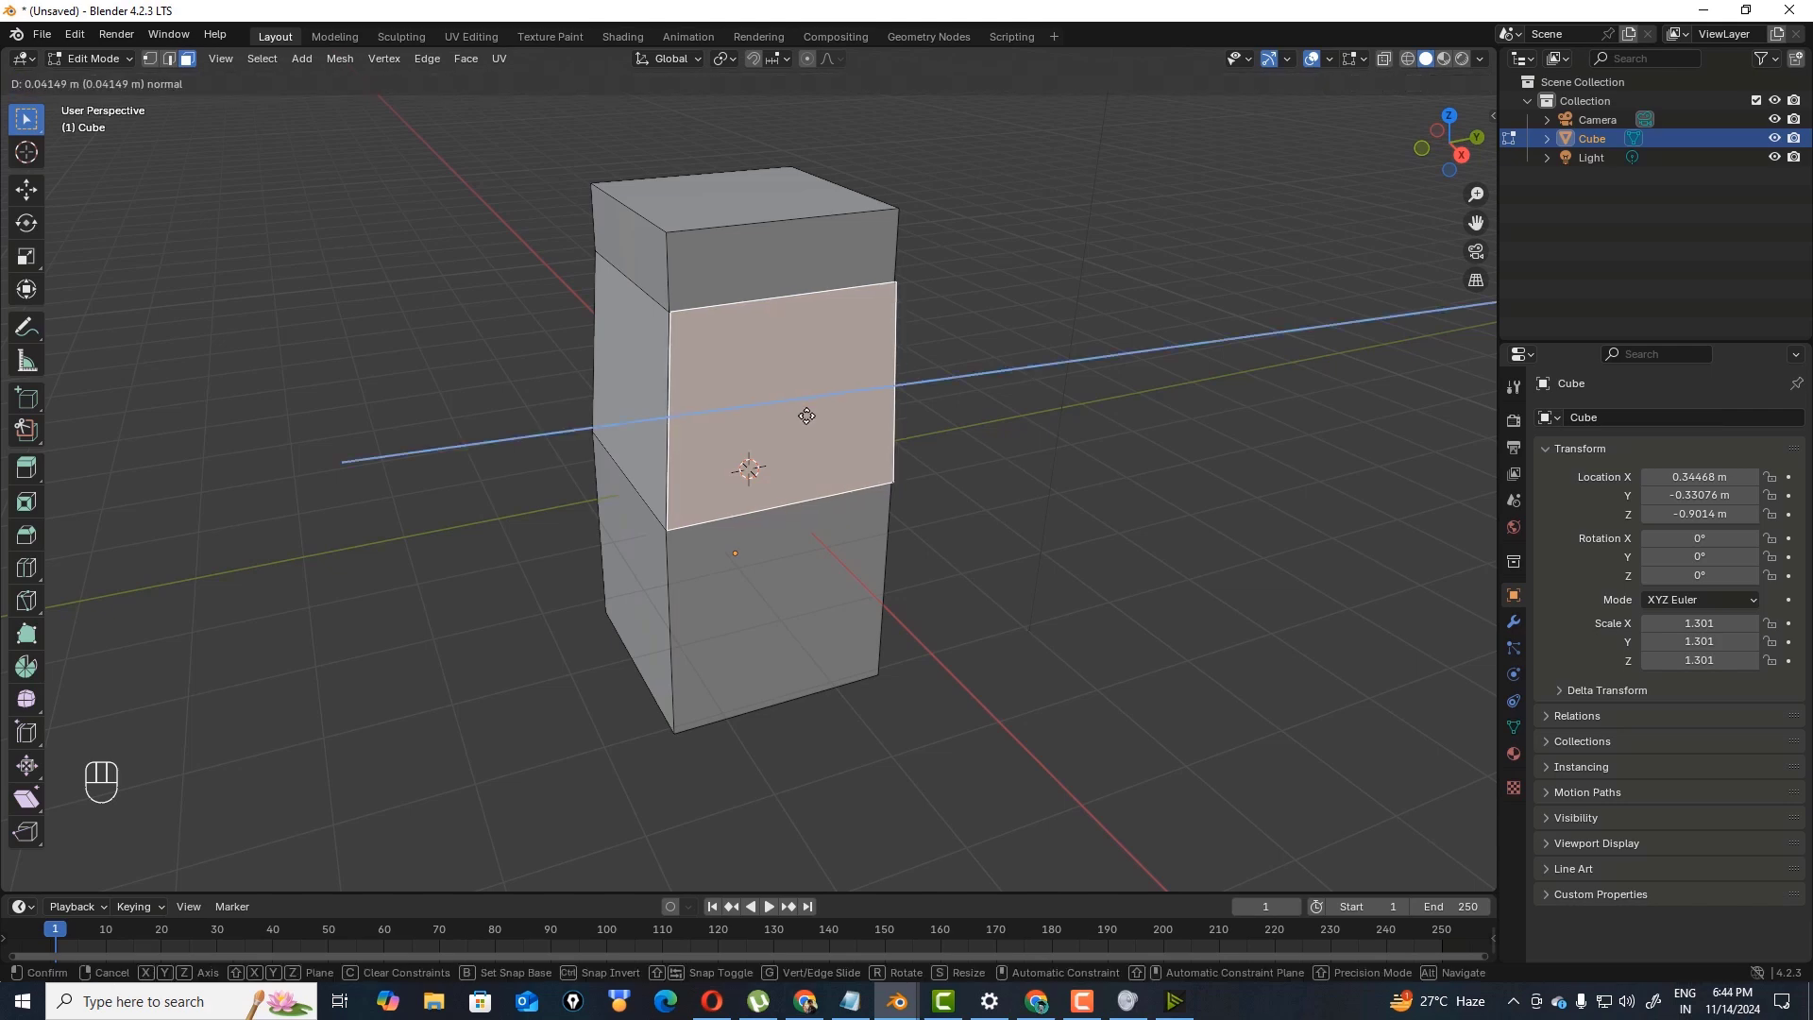
{"action": "key", "text": "x"}
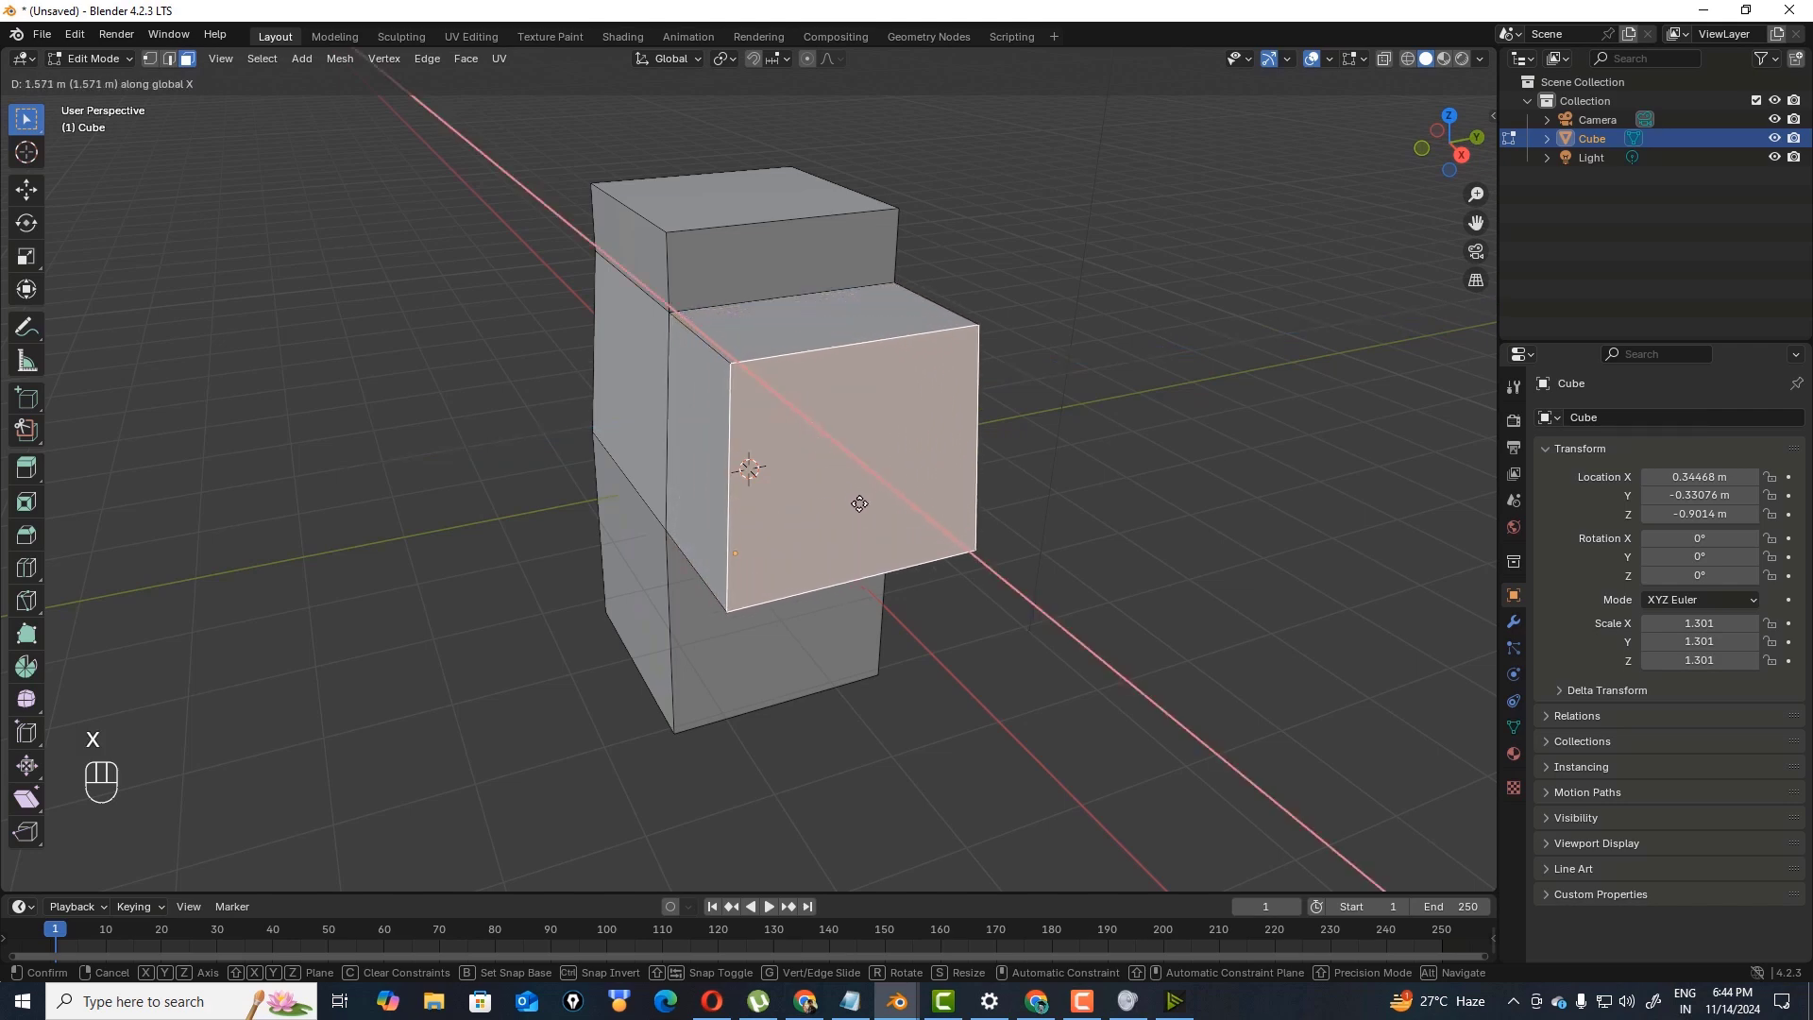
{"action": "left_click", "coordinate": [865, 517]}
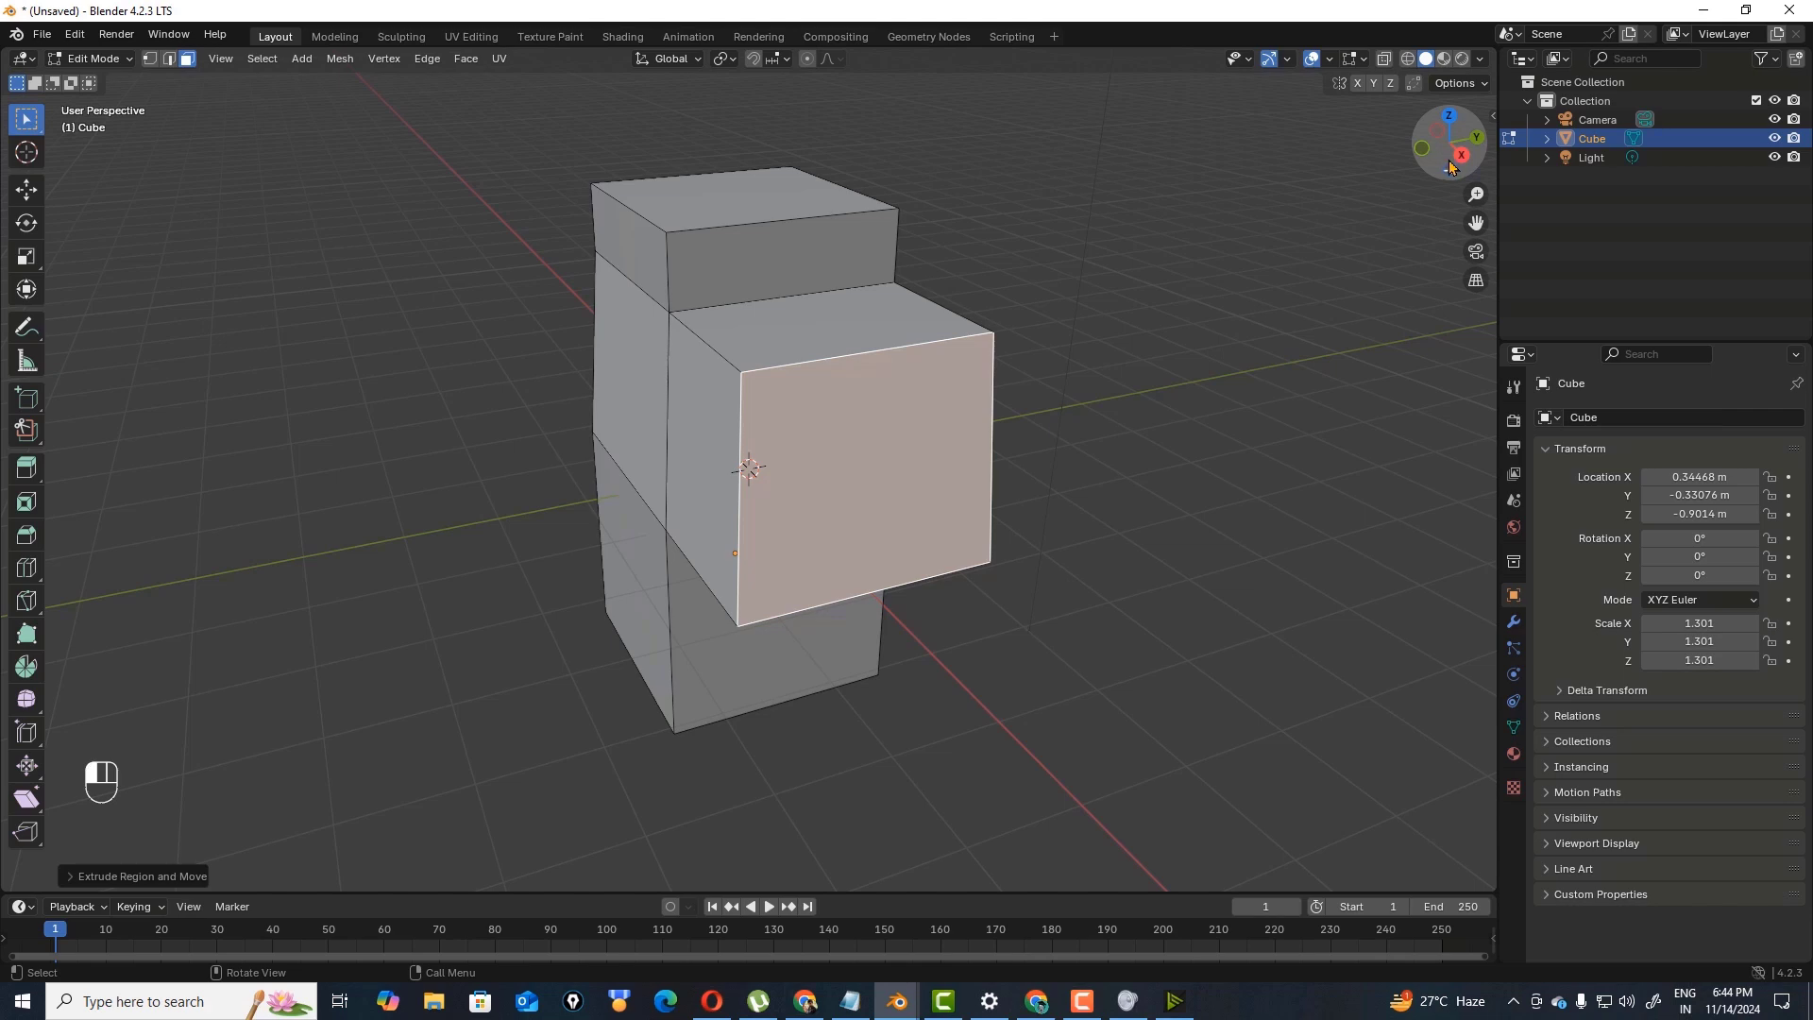
- Extrude the protruding block's front face in place and scale the new face down to about 0.743
{"action": "left_click_drag", "start_coordinate": [1454, 168], "coordinate": [1428, 180]}
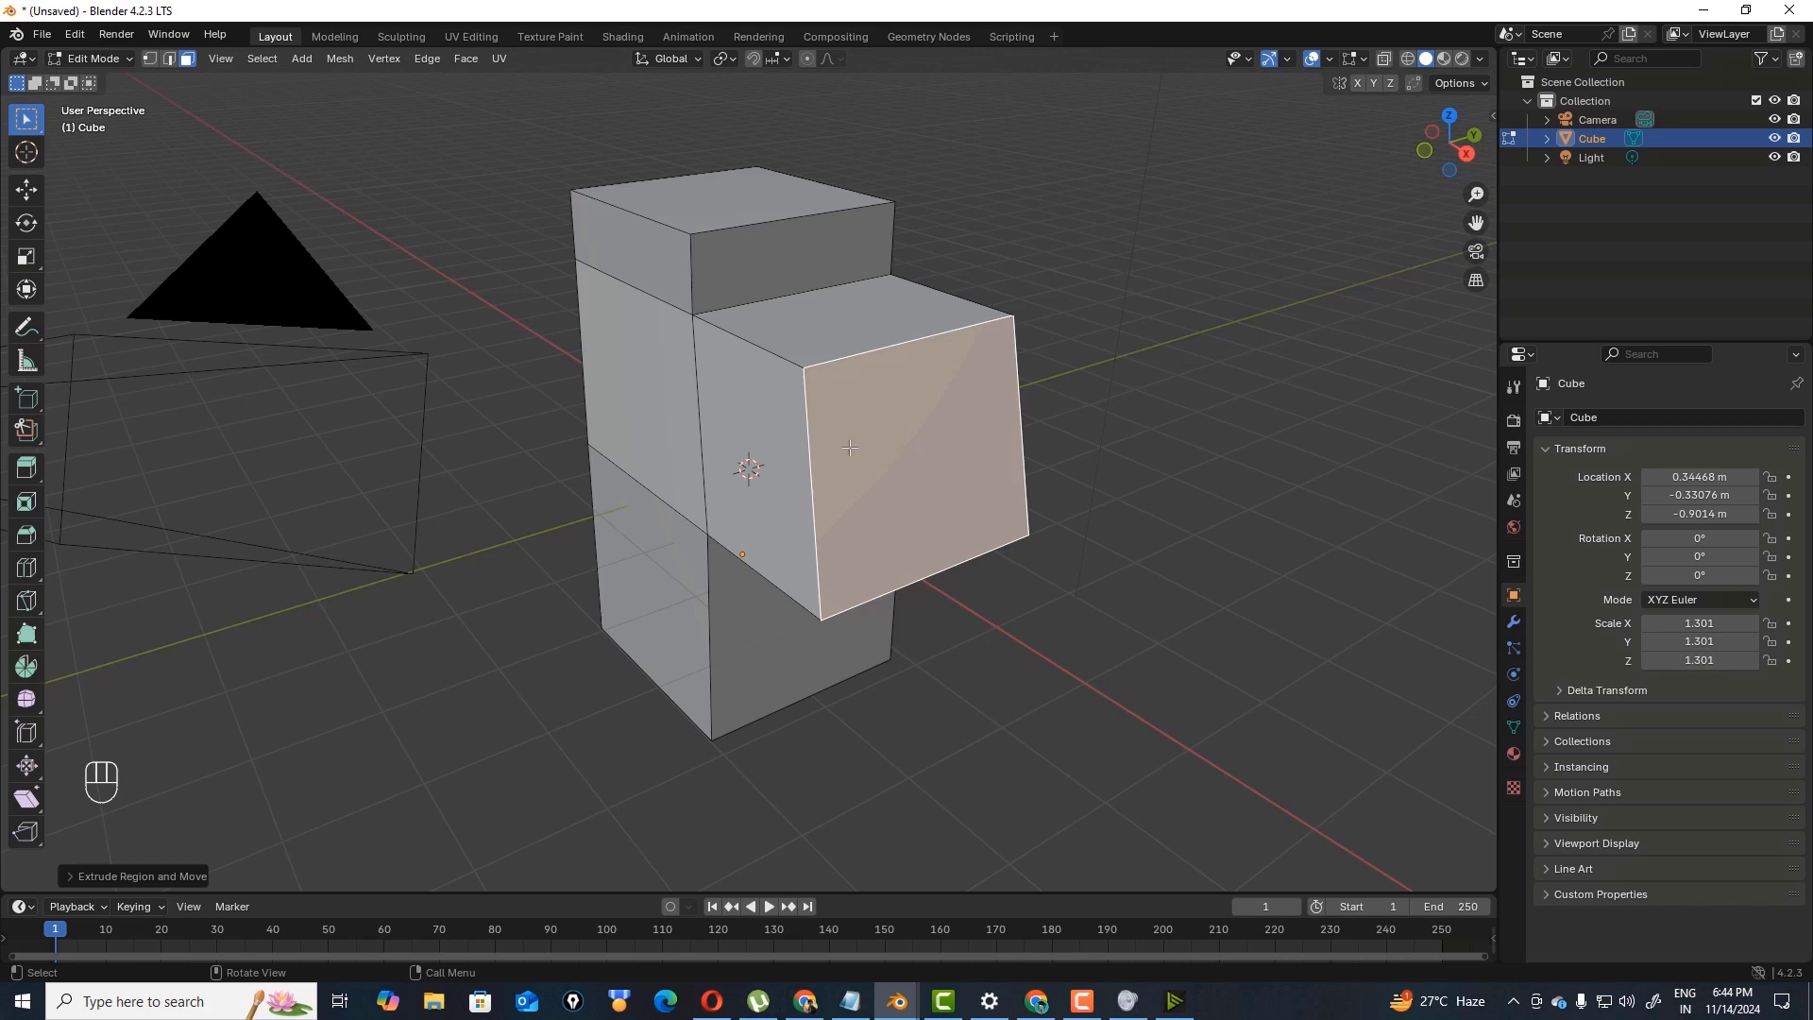
{"action": "key", "text": "e"}
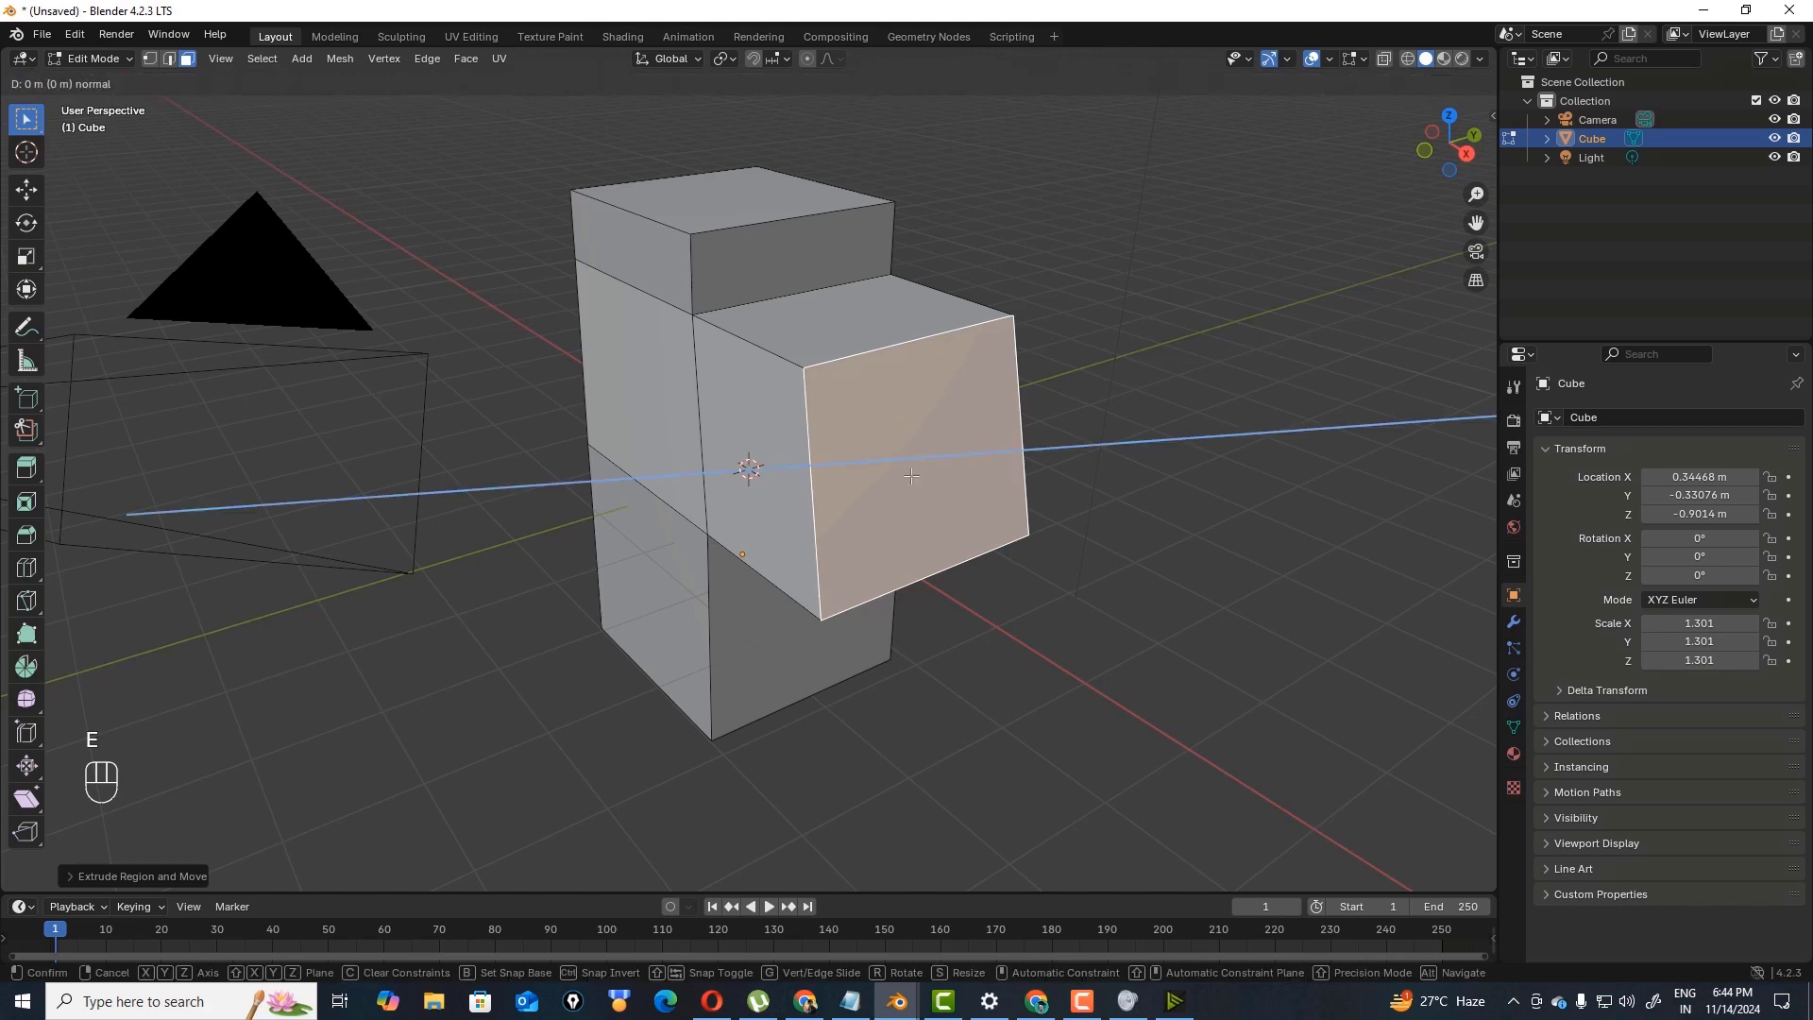
{"action": "key", "text": "s"}
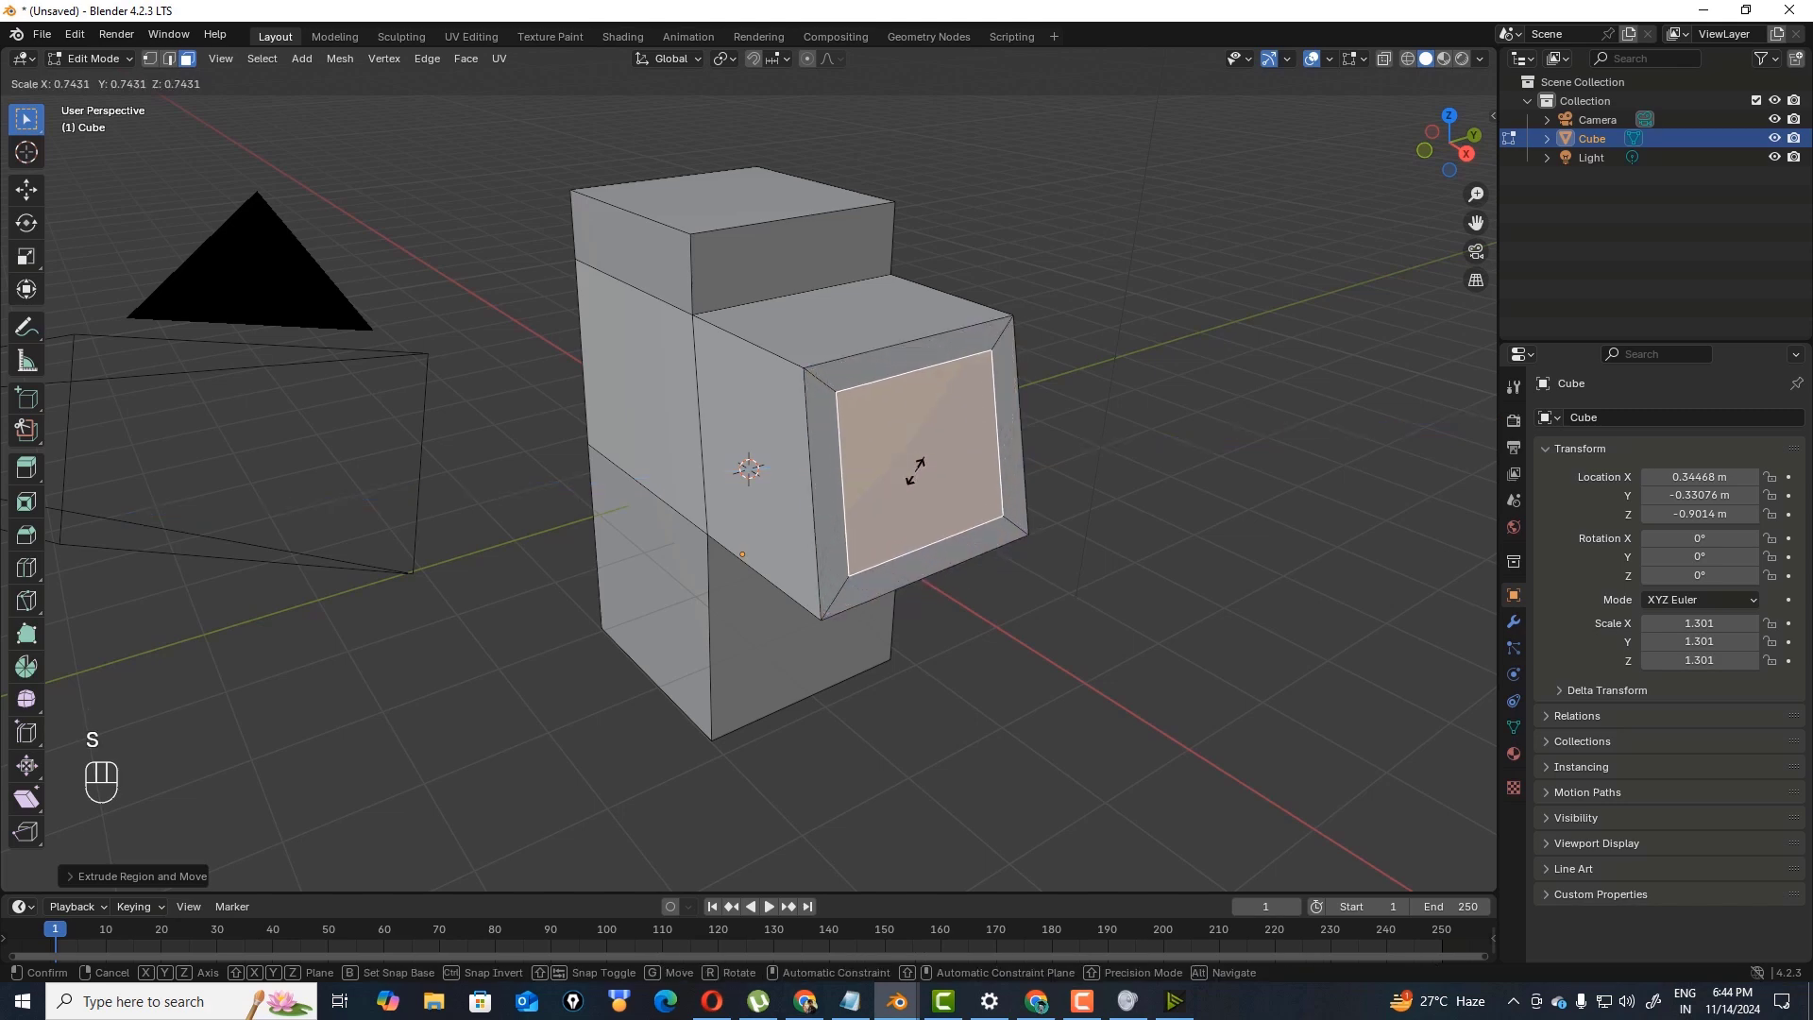
{"action": "left_click", "coordinate": [915, 471]}
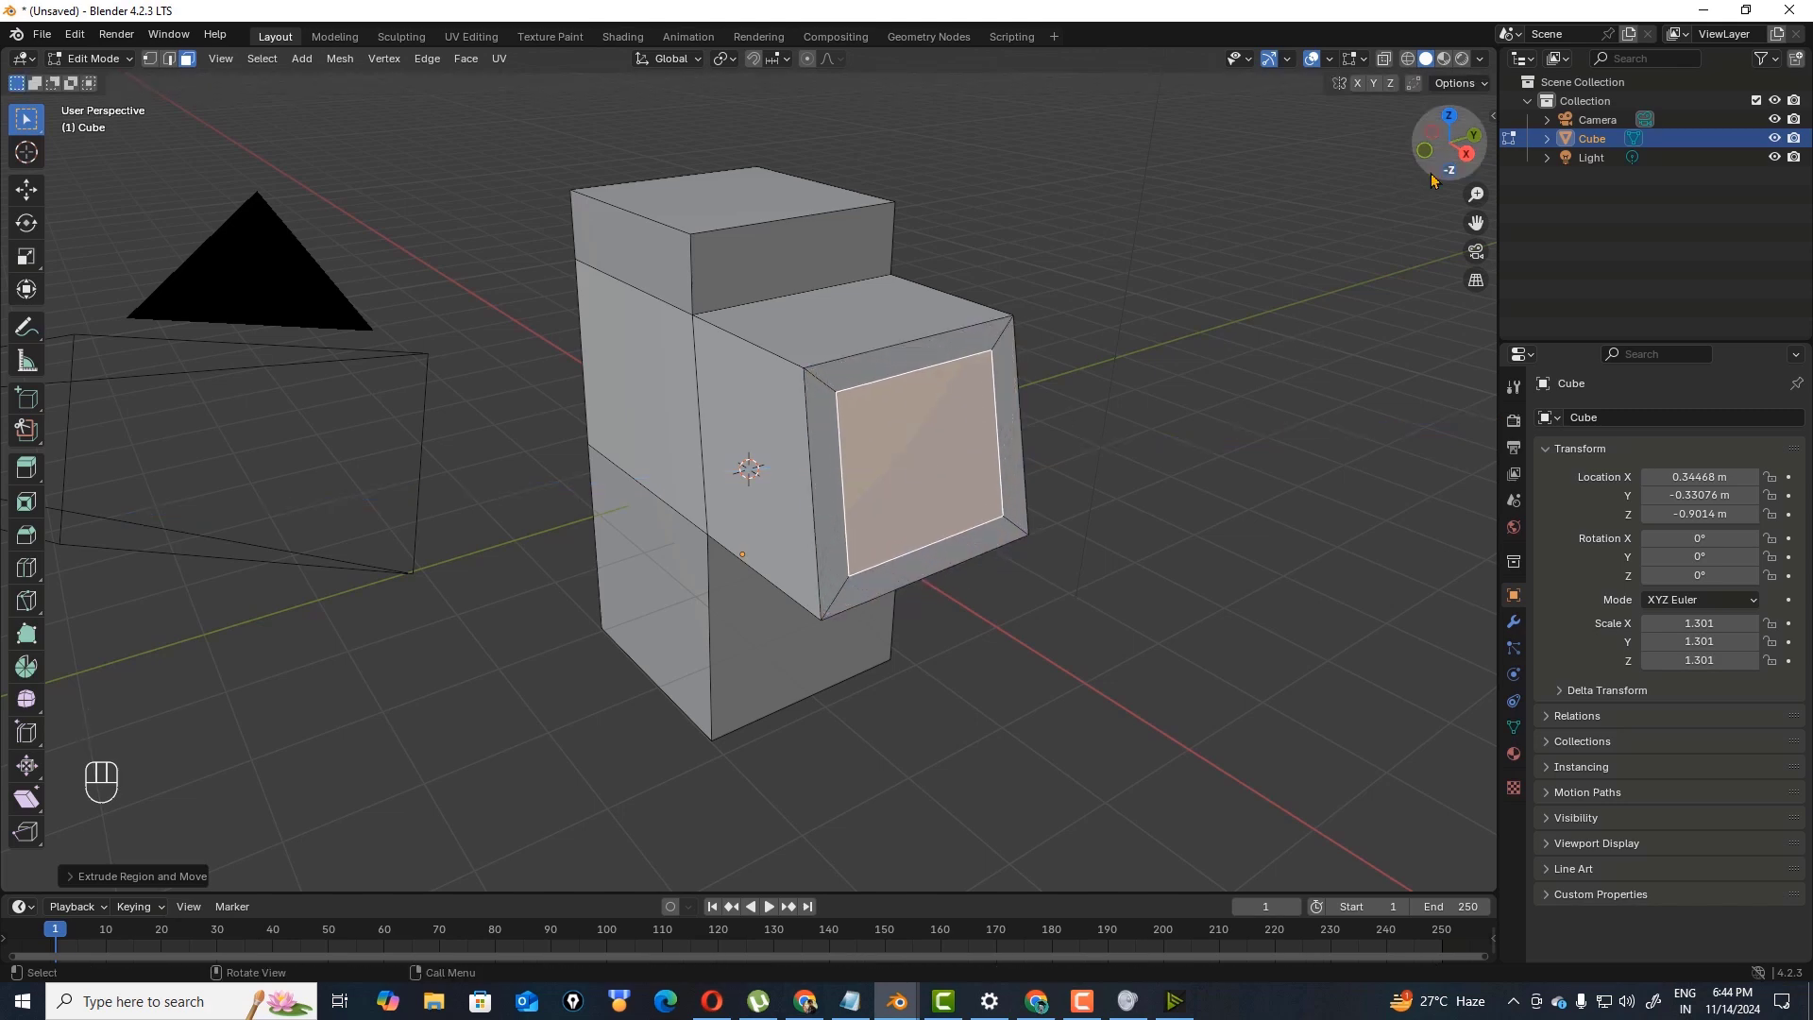
- Activate the Extrude Region tool and select the top block's side face on the +X side
{"action": "mouse_move", "coordinate": [1437, 169]}
{"action": "left_mouse_down"}
{"action": "mouse_move", "coordinate": [1441, 203]}
{"action": "mouse_move", "coordinate": [1487, 210]}
{"action": "mouse_move", "coordinate": [1464, 189]}
{"action": "left_mouse_up"}
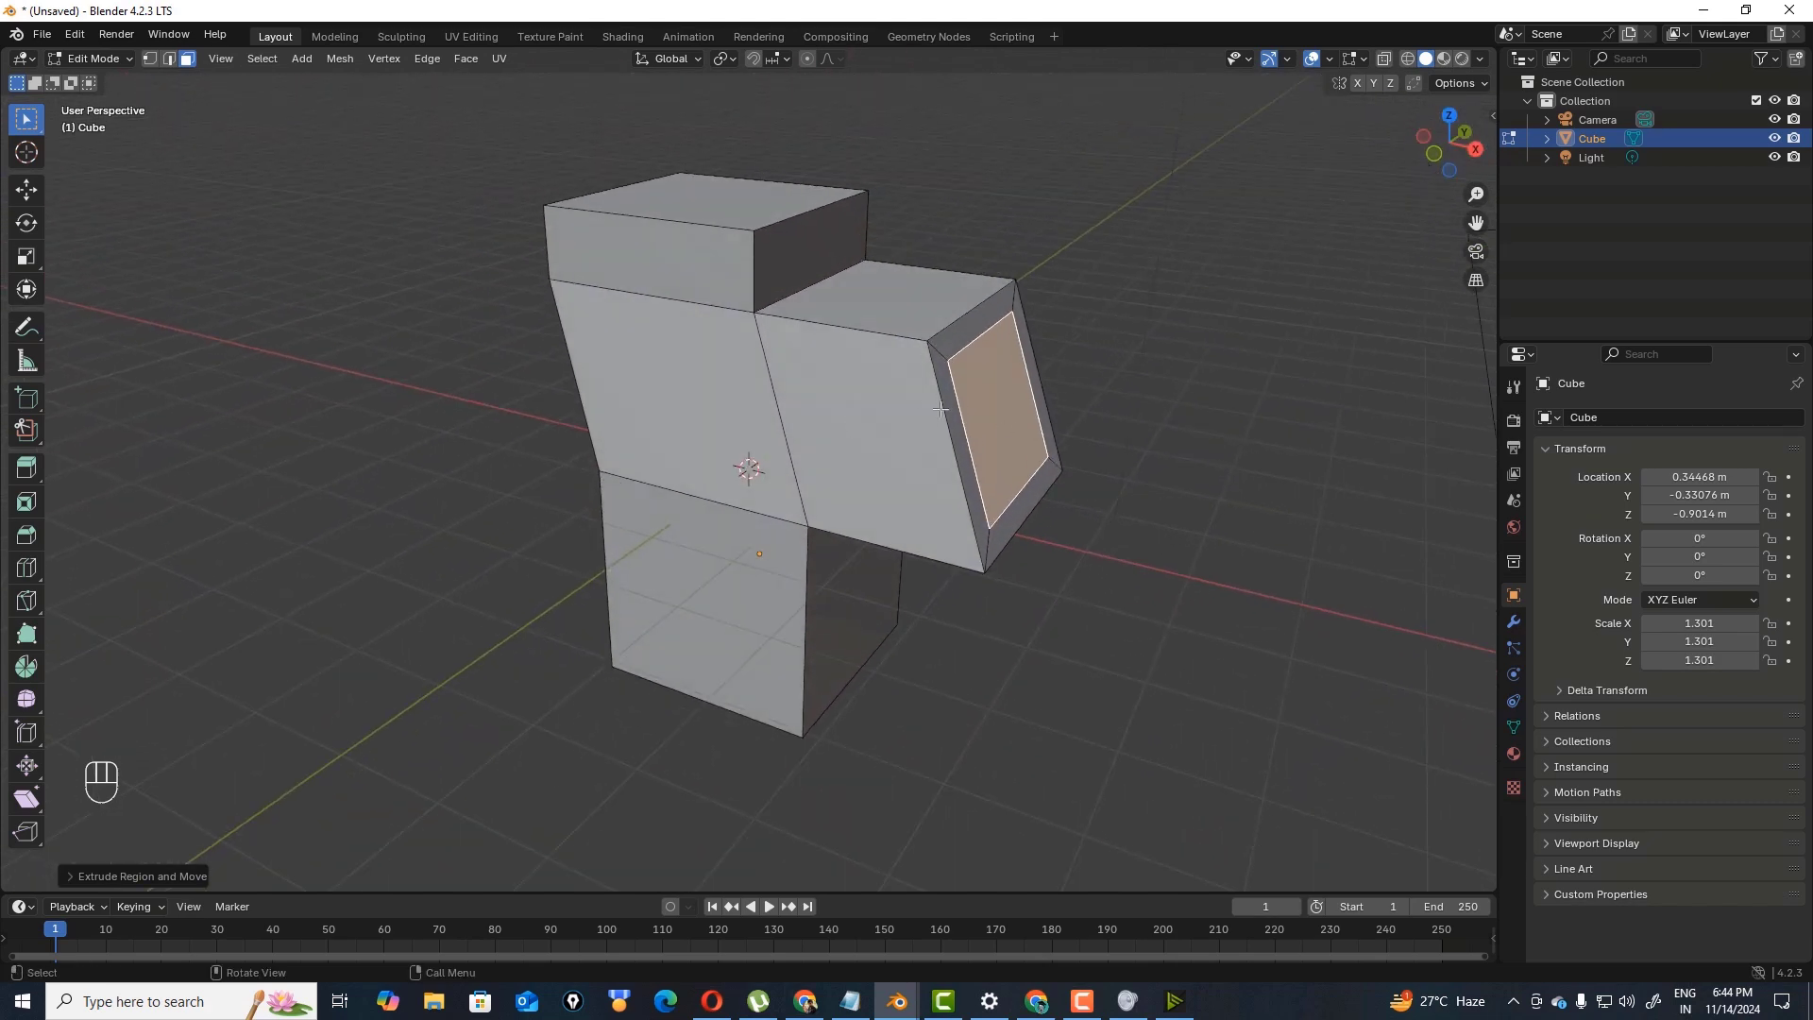
{"action": "left_click", "coordinate": [28, 468]}
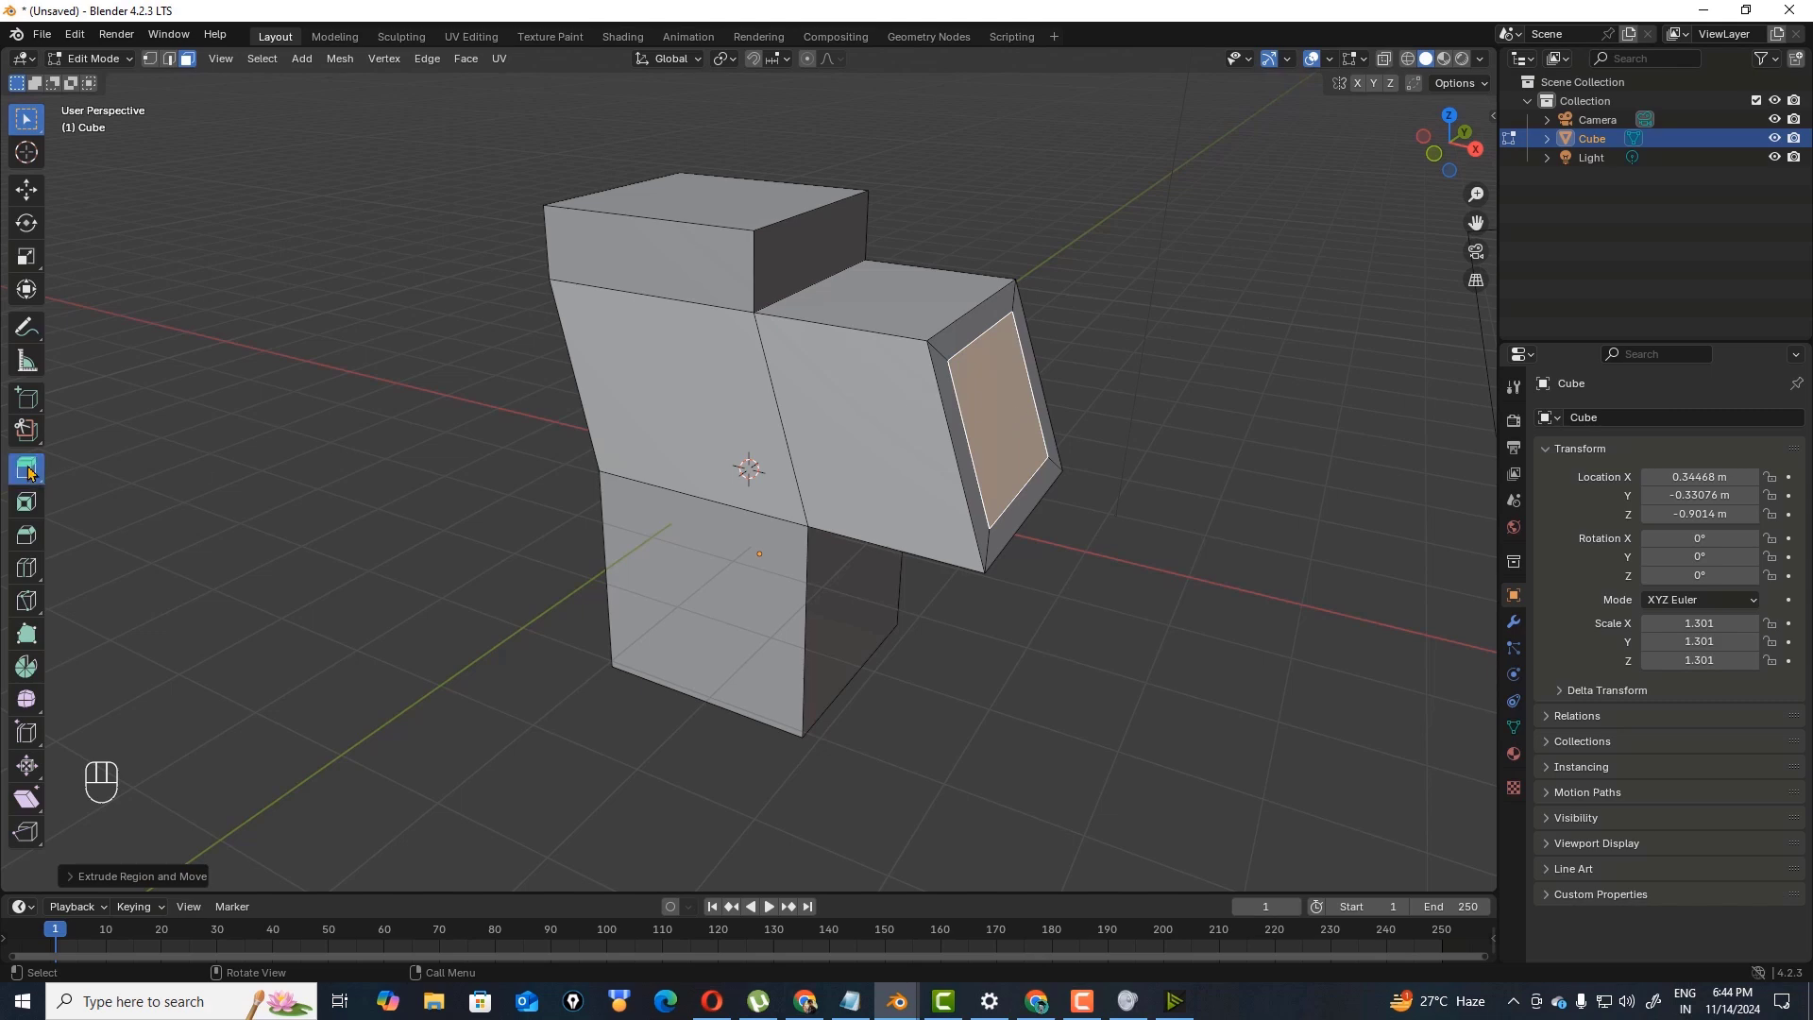
{"action": "left_click", "coordinate": [751, 243]}
{"action": "left_click", "coordinate": [756, 250]}
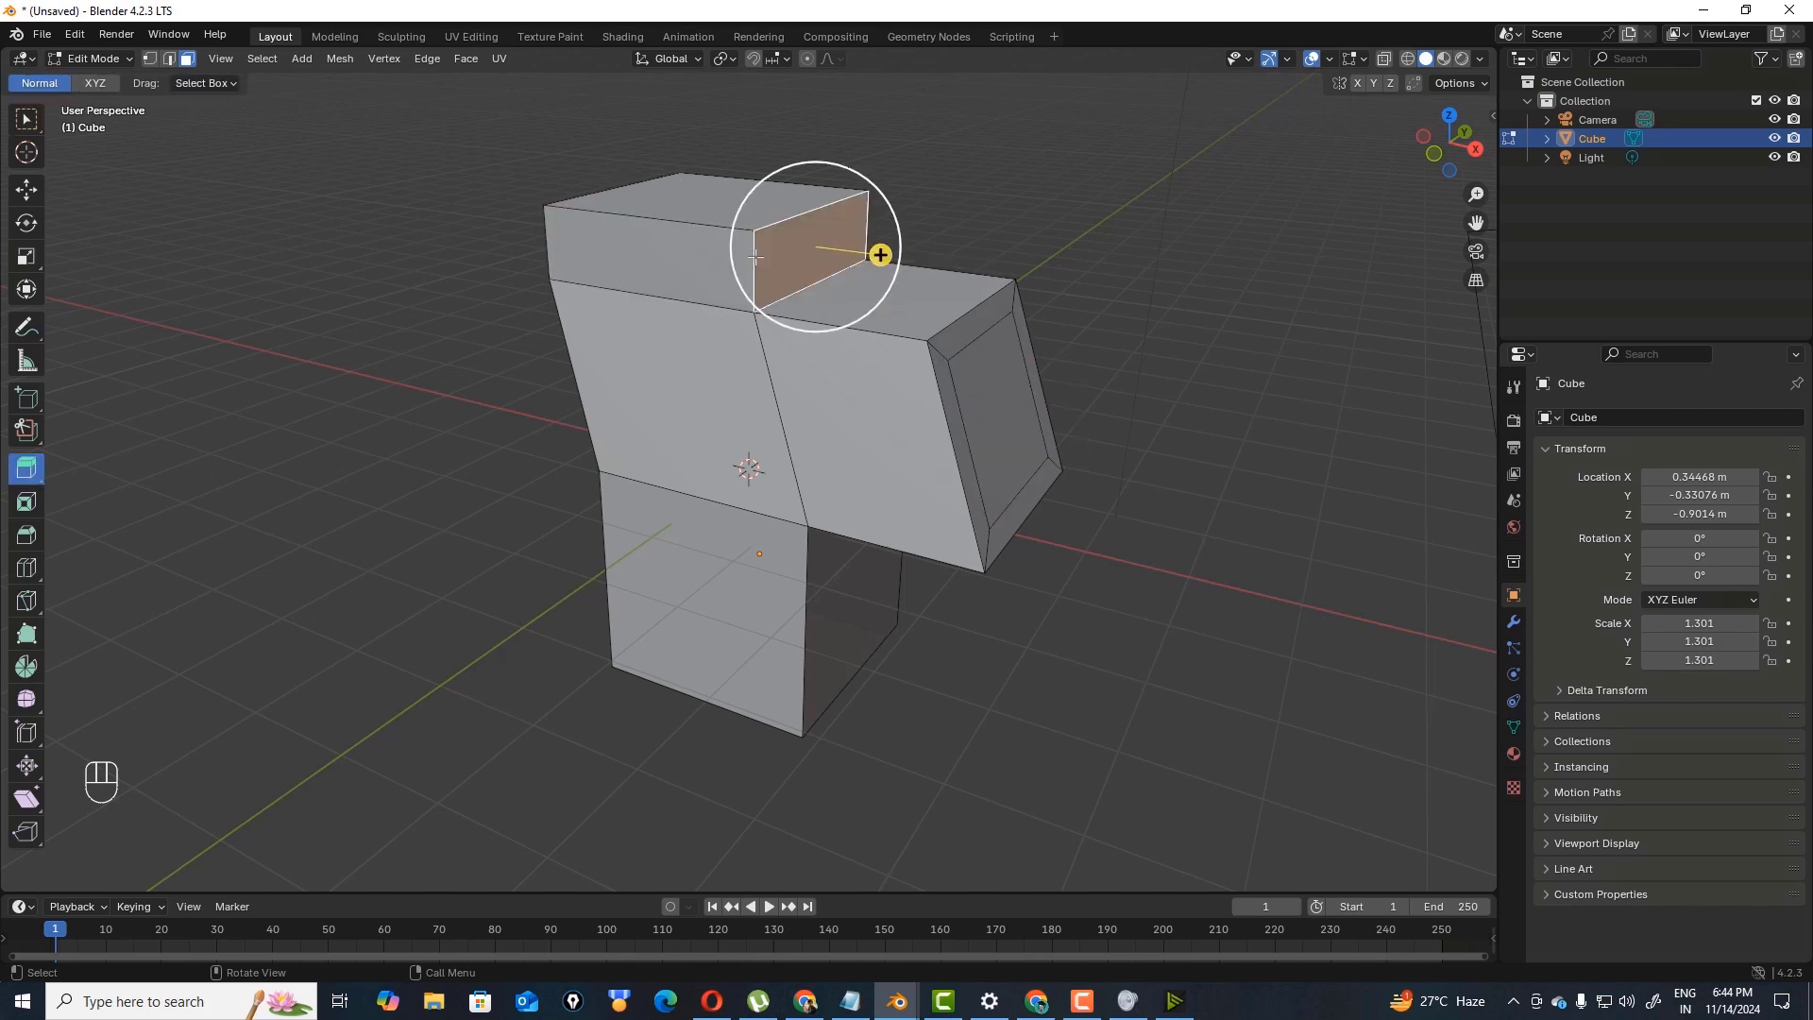
- Activate the Bevel tool, switch to edge selection and select the top block's vertical edge at the +X/-Y corner
{"action": "left_click", "coordinate": [27, 535]}
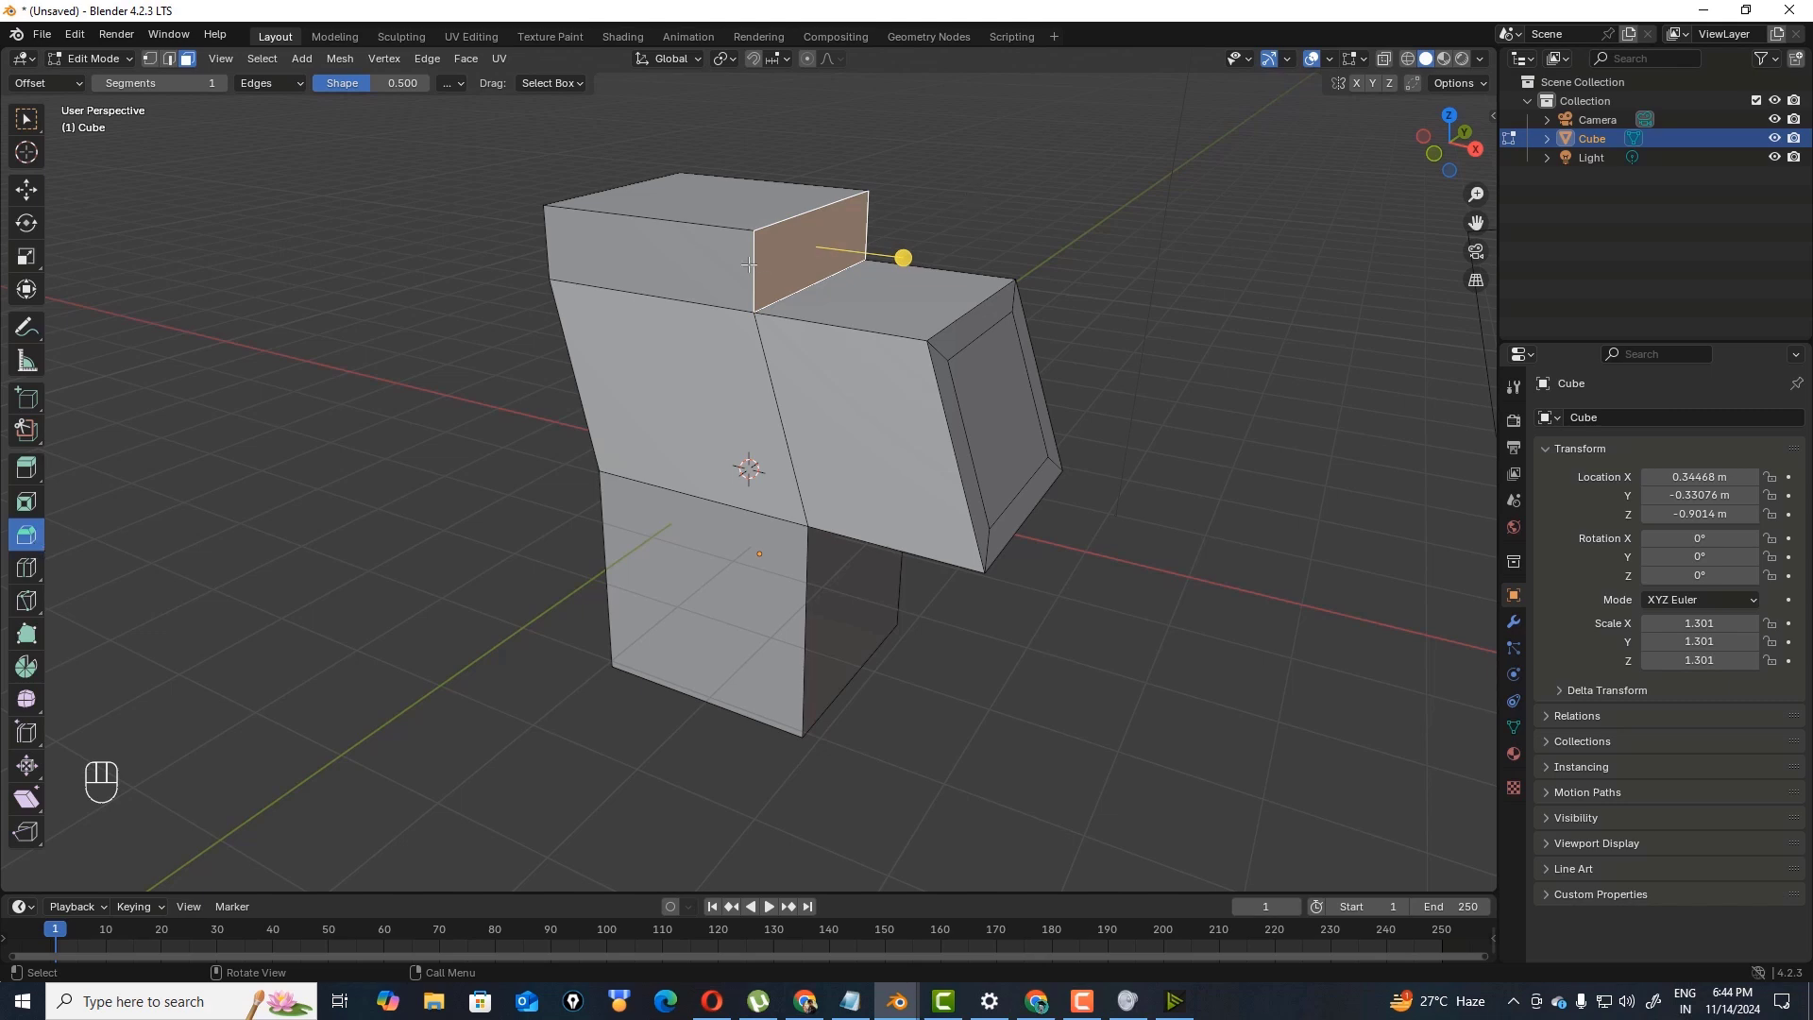
{"action": "left_click", "coordinate": [170, 59]}
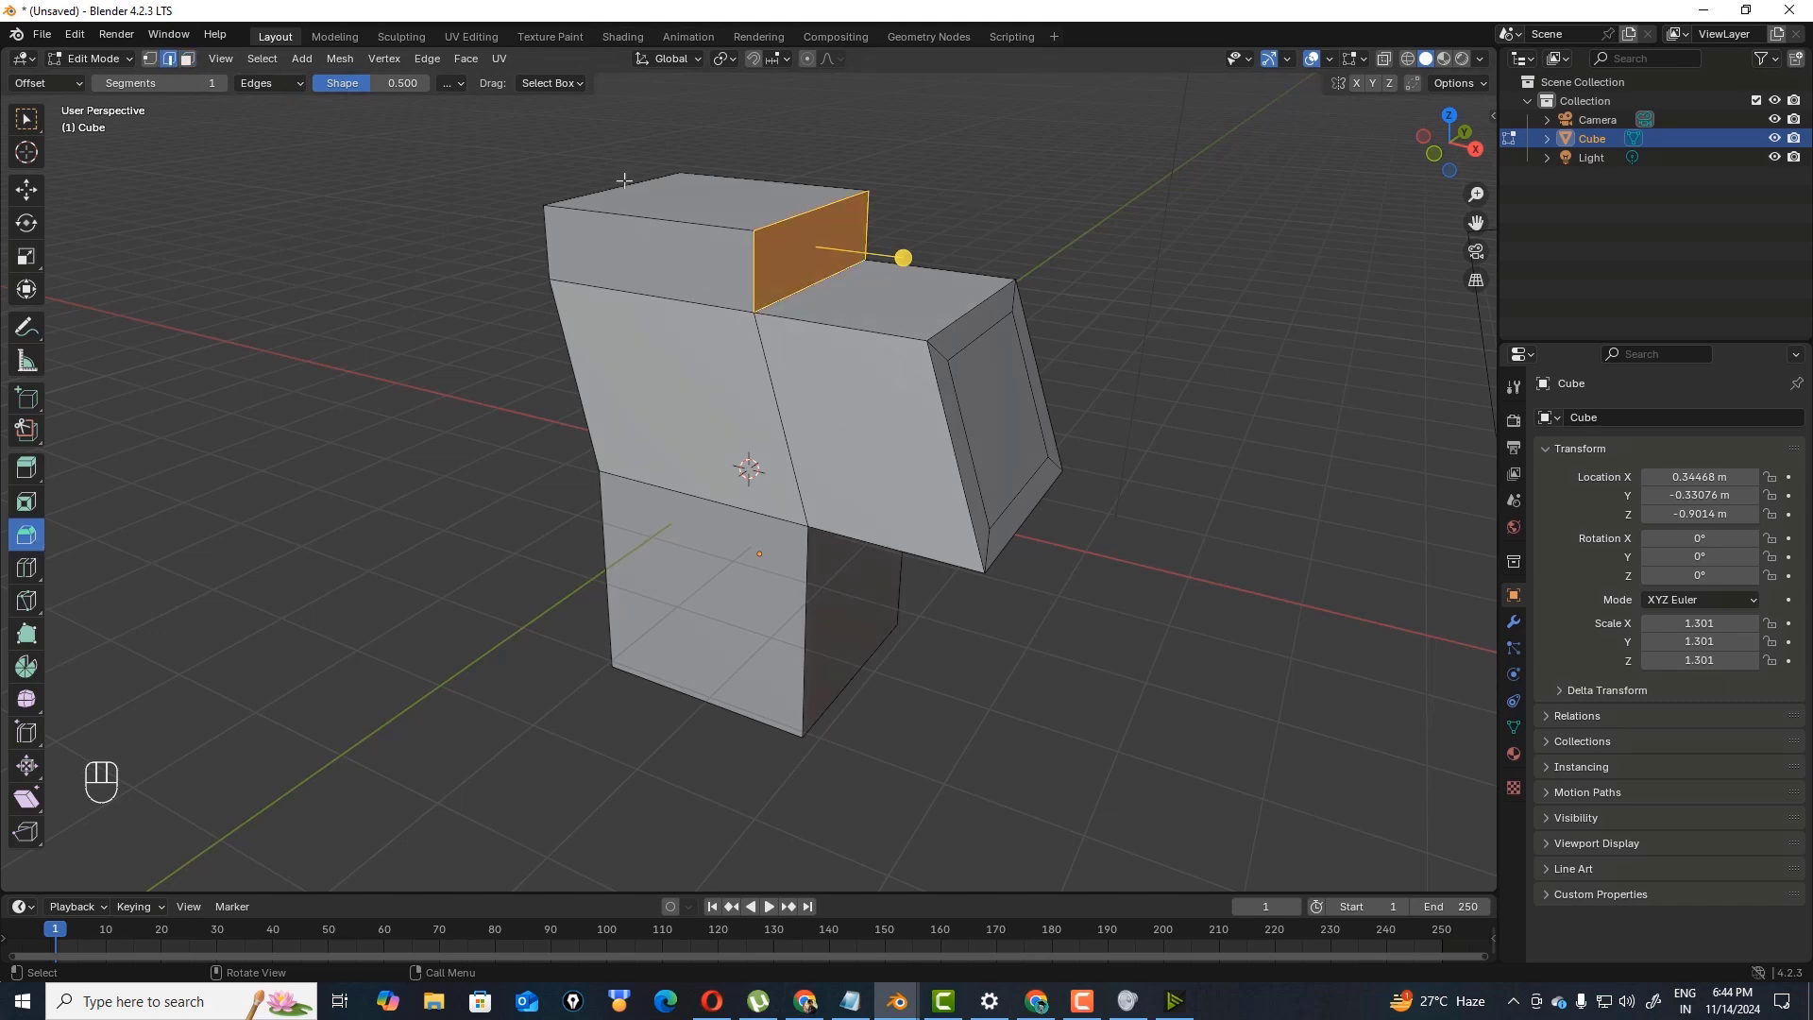
{"action": "left_click", "coordinate": [744, 271]}
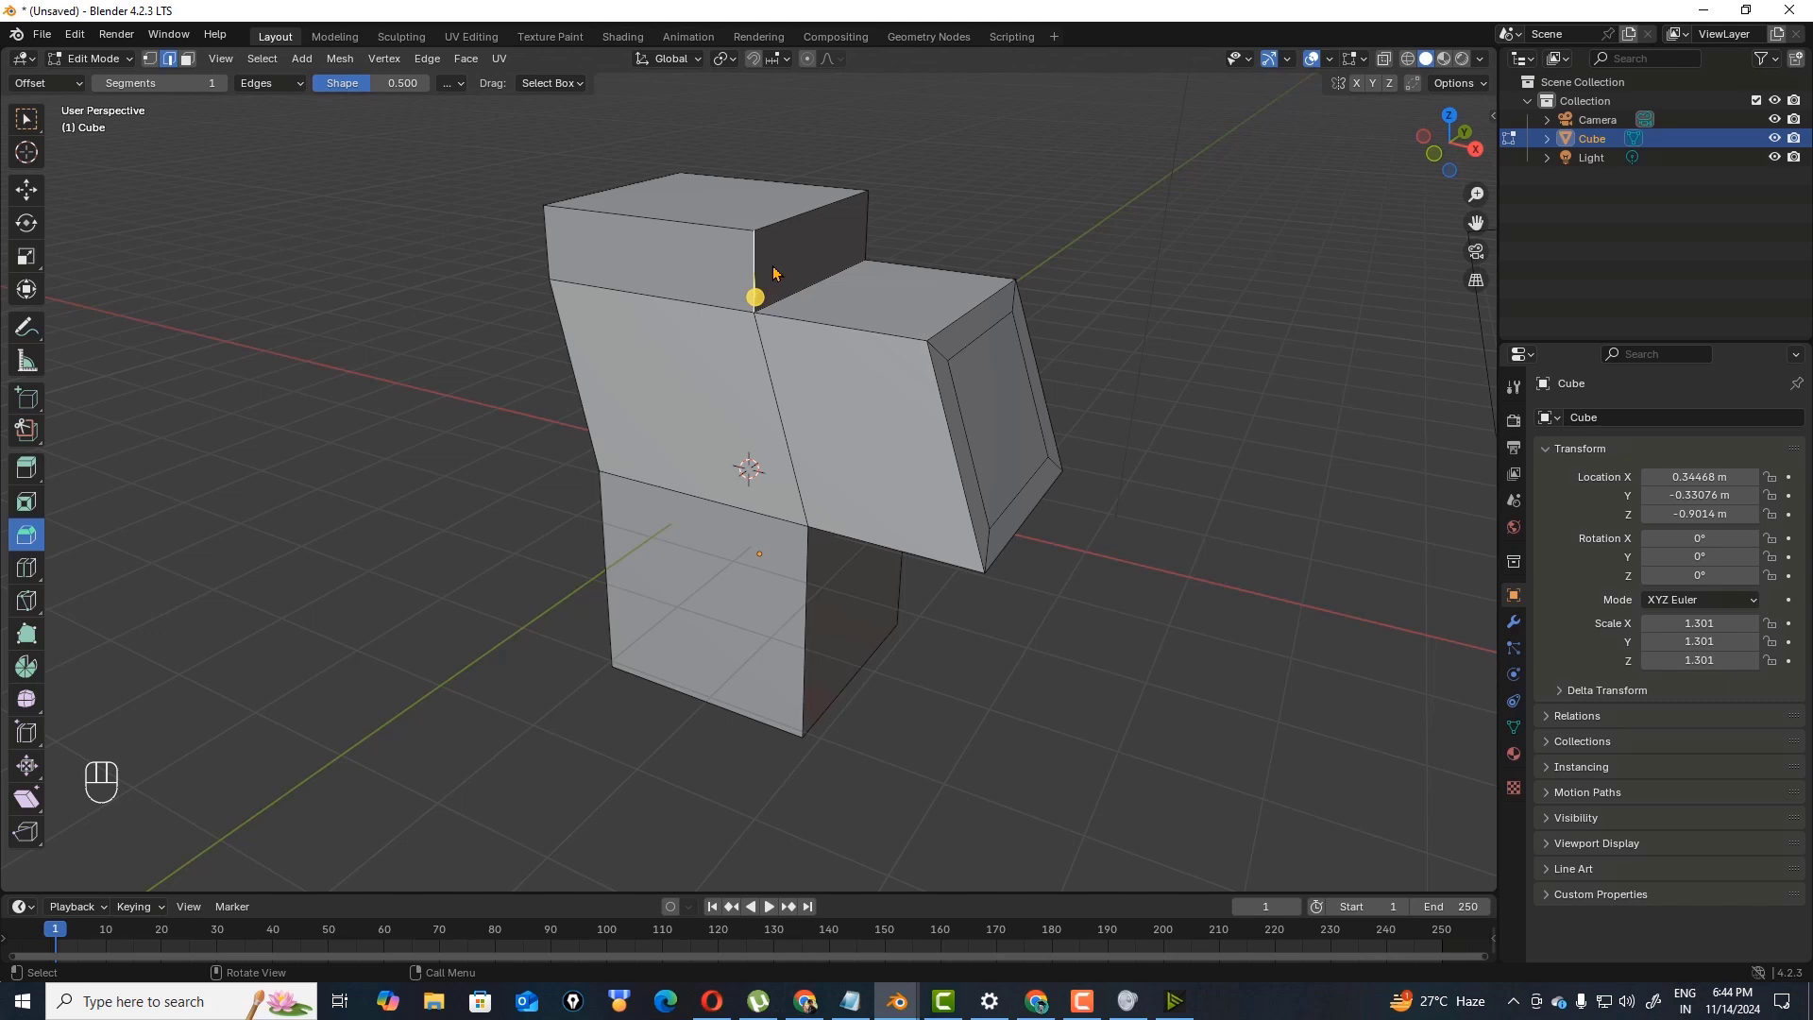
{"action": "key", "text": "b"}
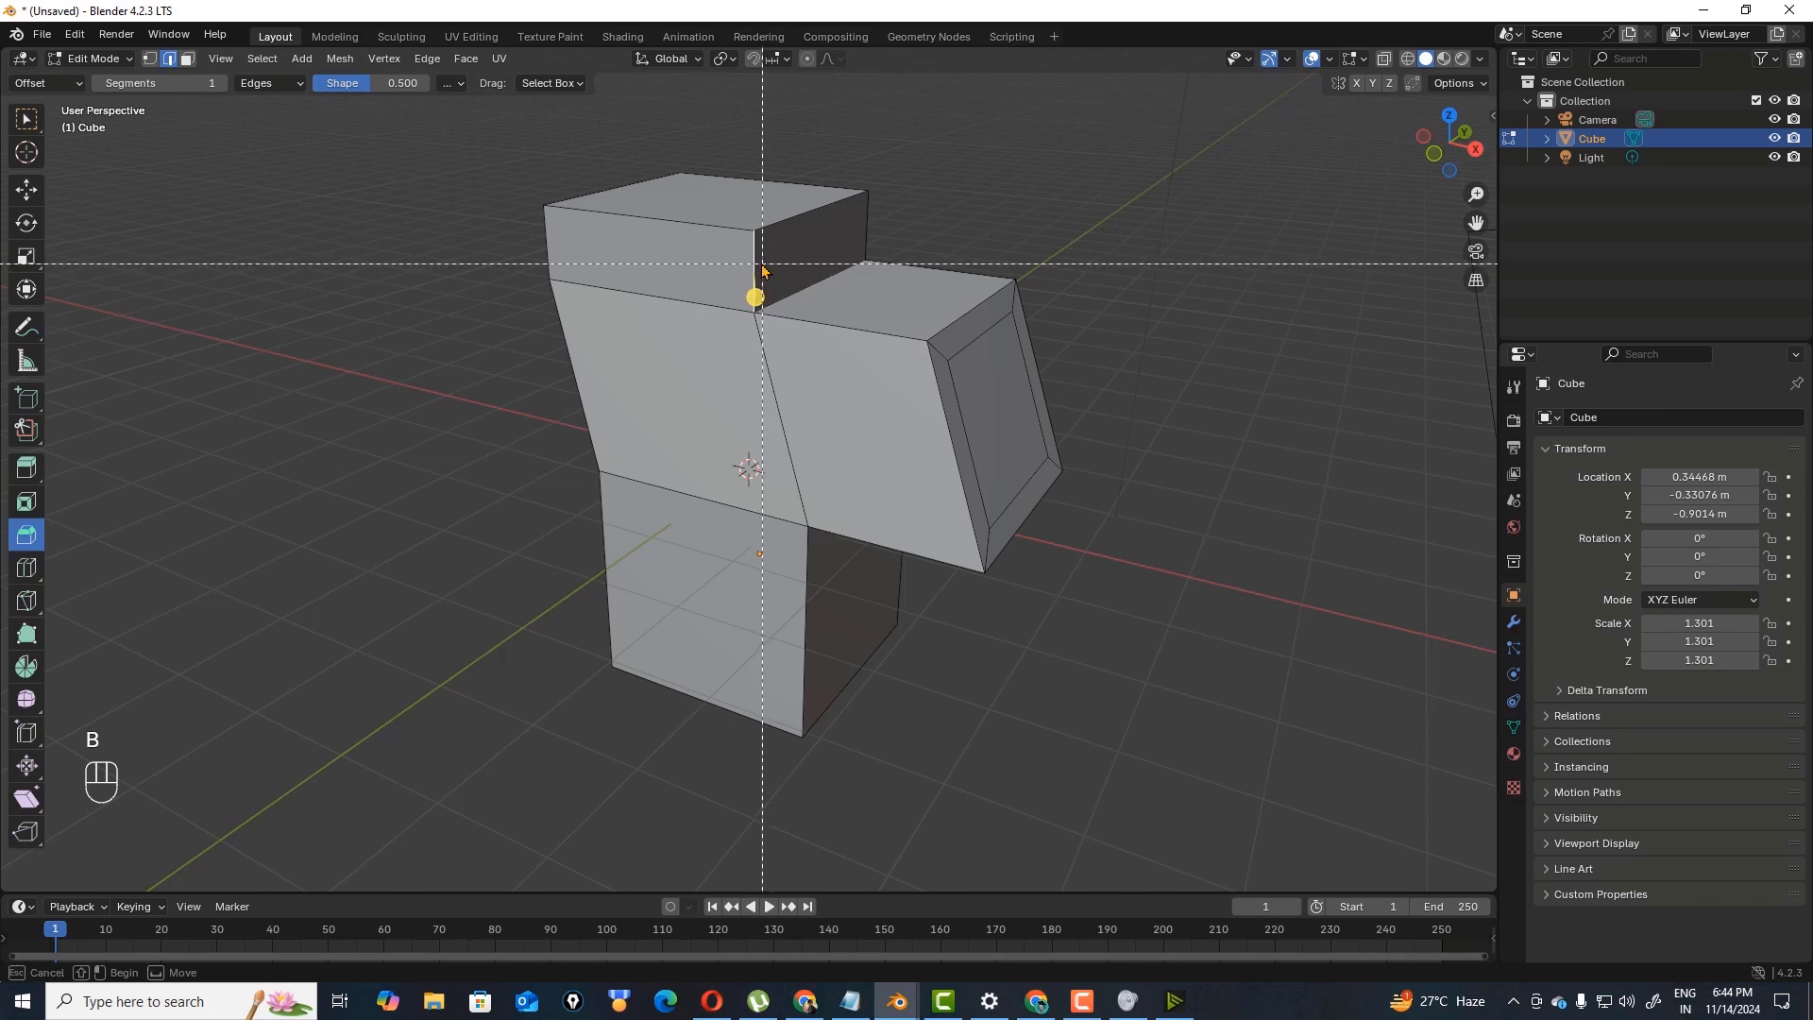
{"action": "key", "text": "ctrl"}
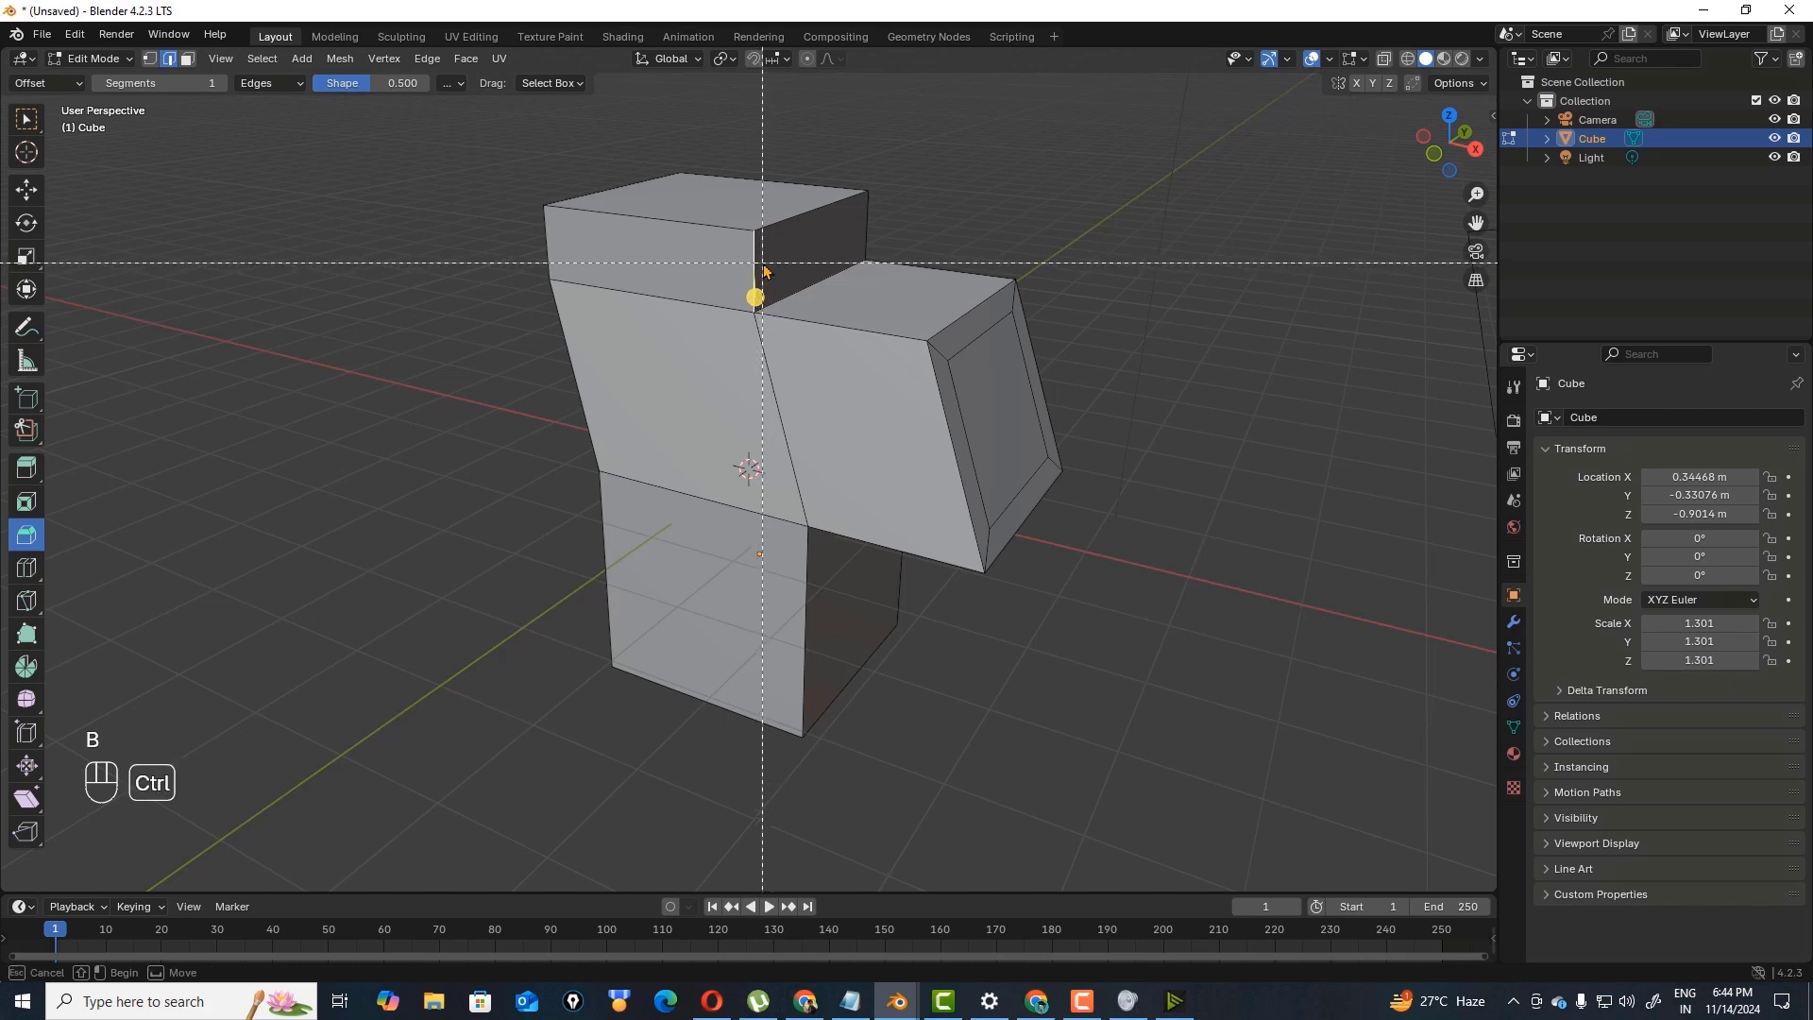
{"action": "key", "text": "ctrl+b"}
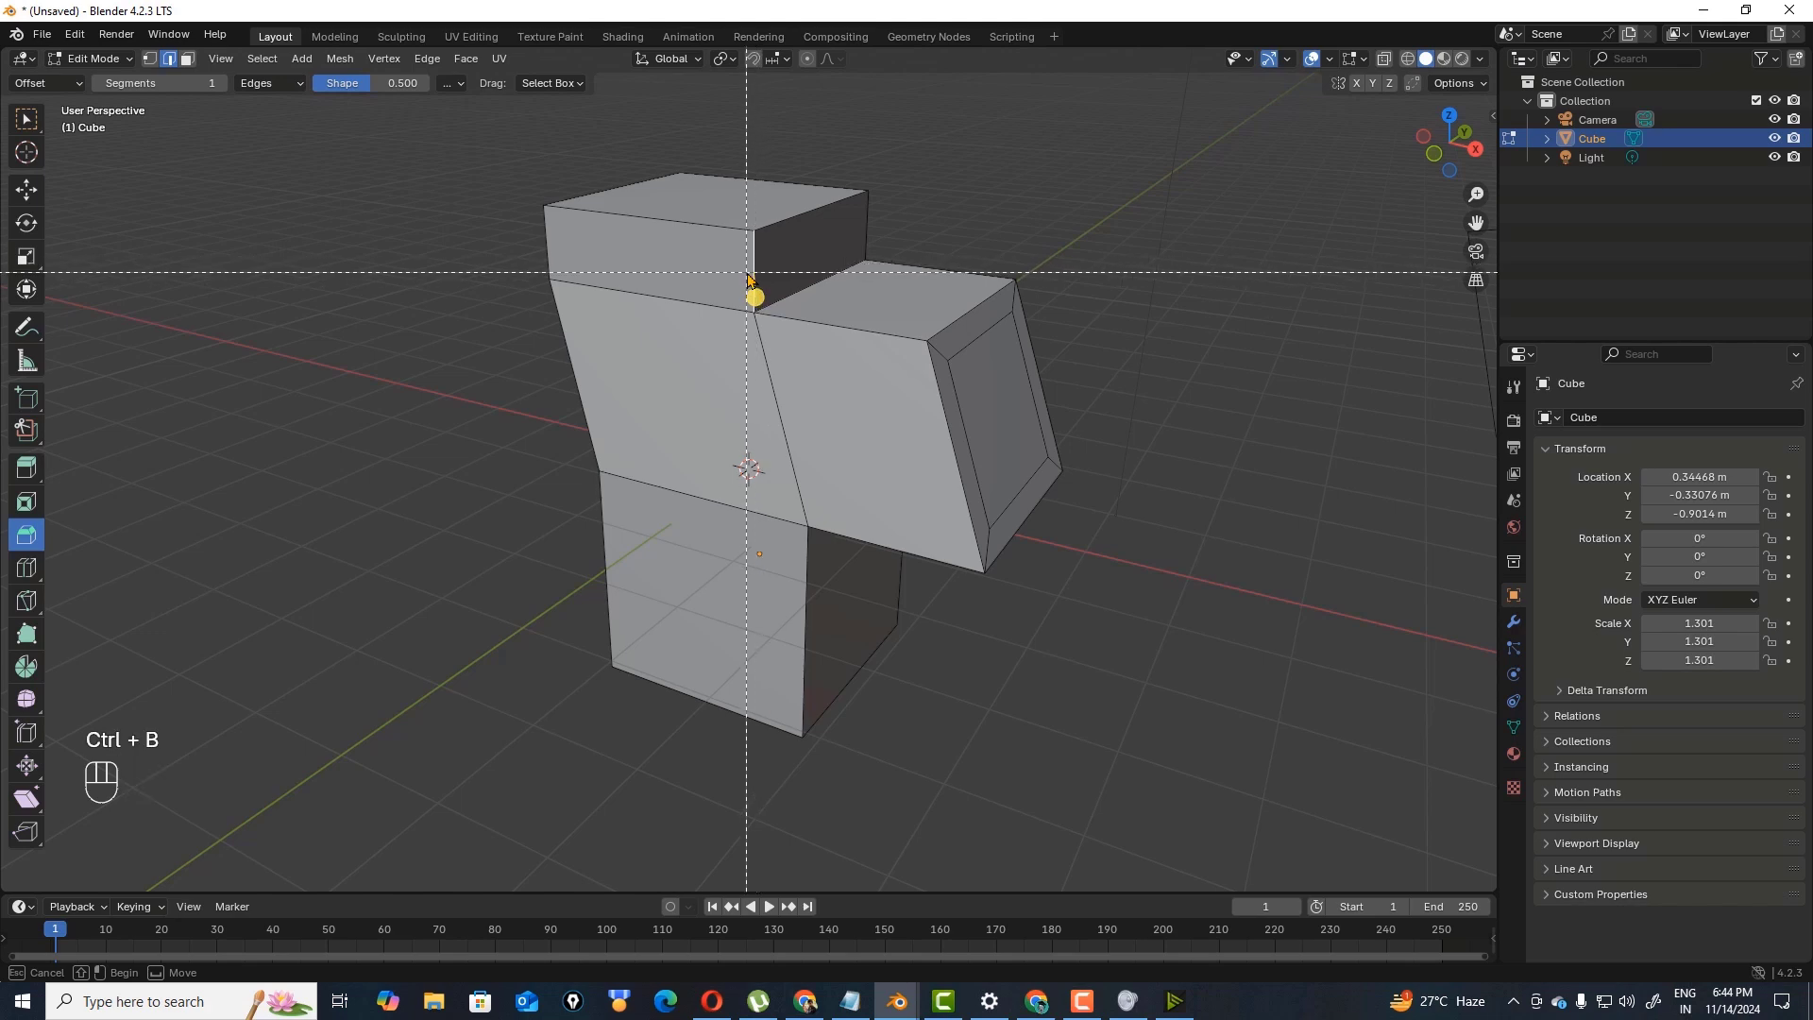
{"action": "right_click", "coordinate": [769, 269]}
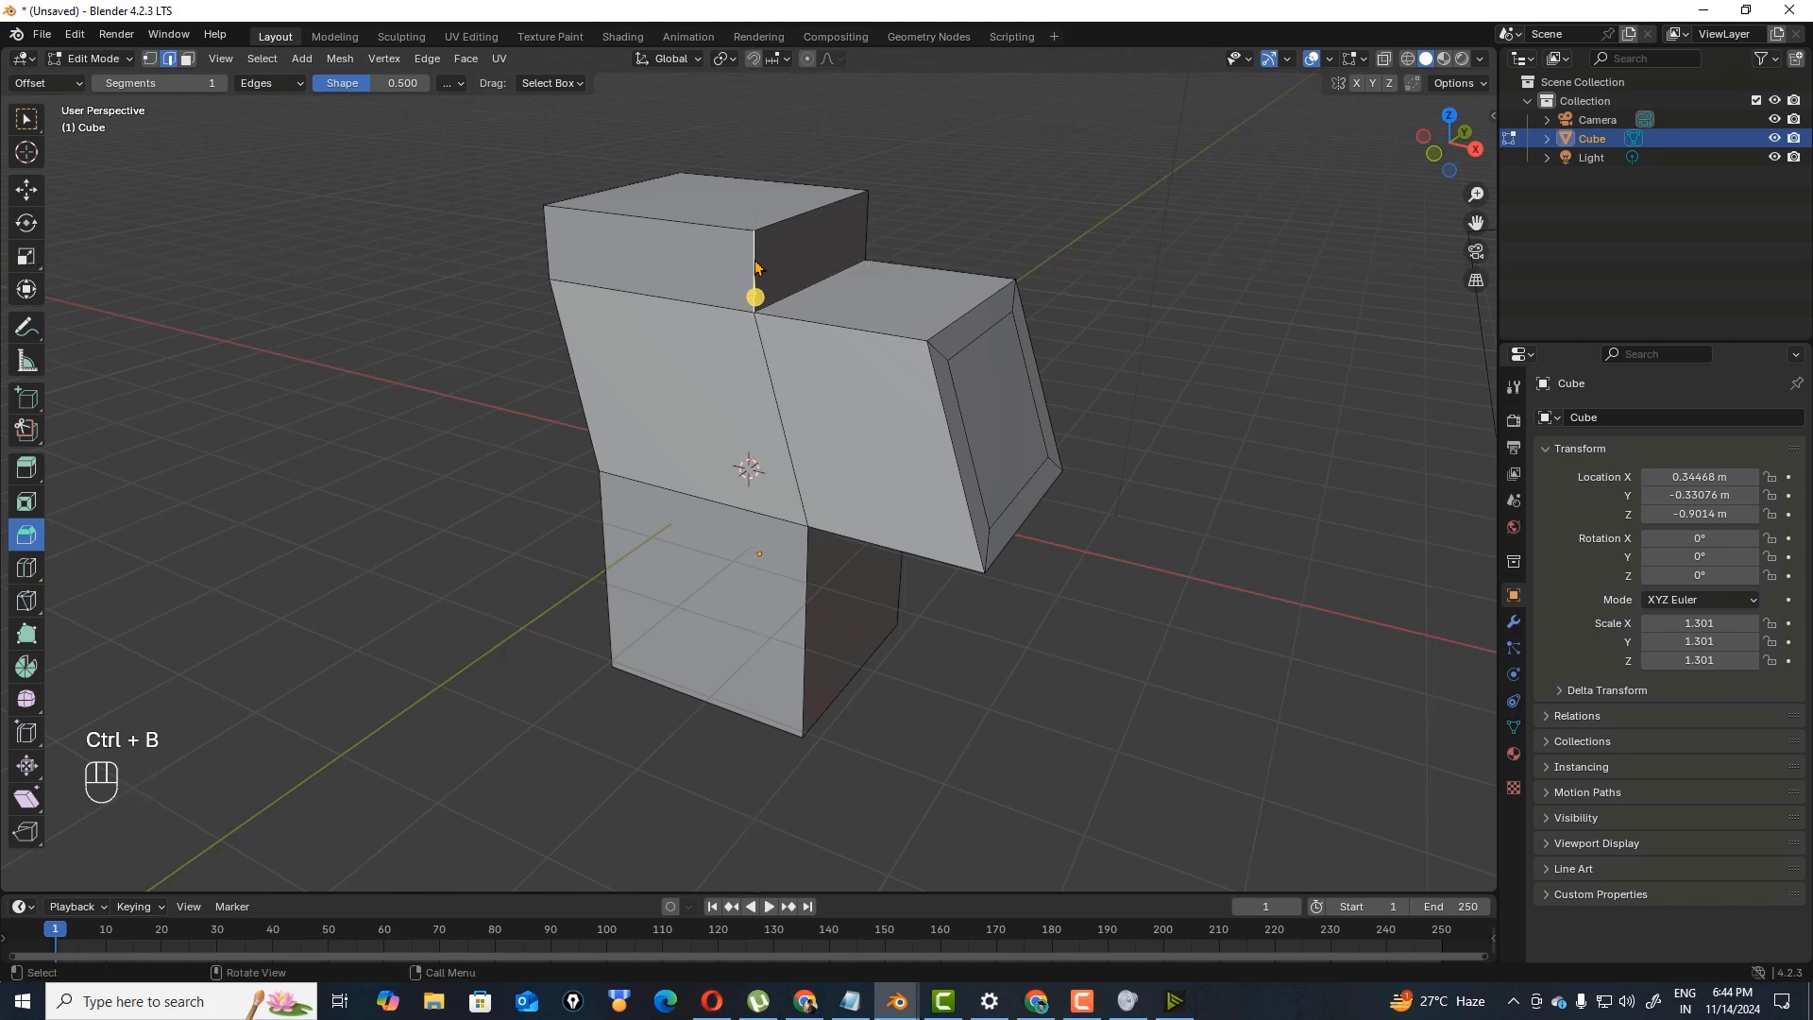
- Bevel the selected vertical edge of the top block by about 0.182 m
{"action": "scroll", "coordinate": [755, 268], "scroll_direction": "up", "scroll_amount": 2}
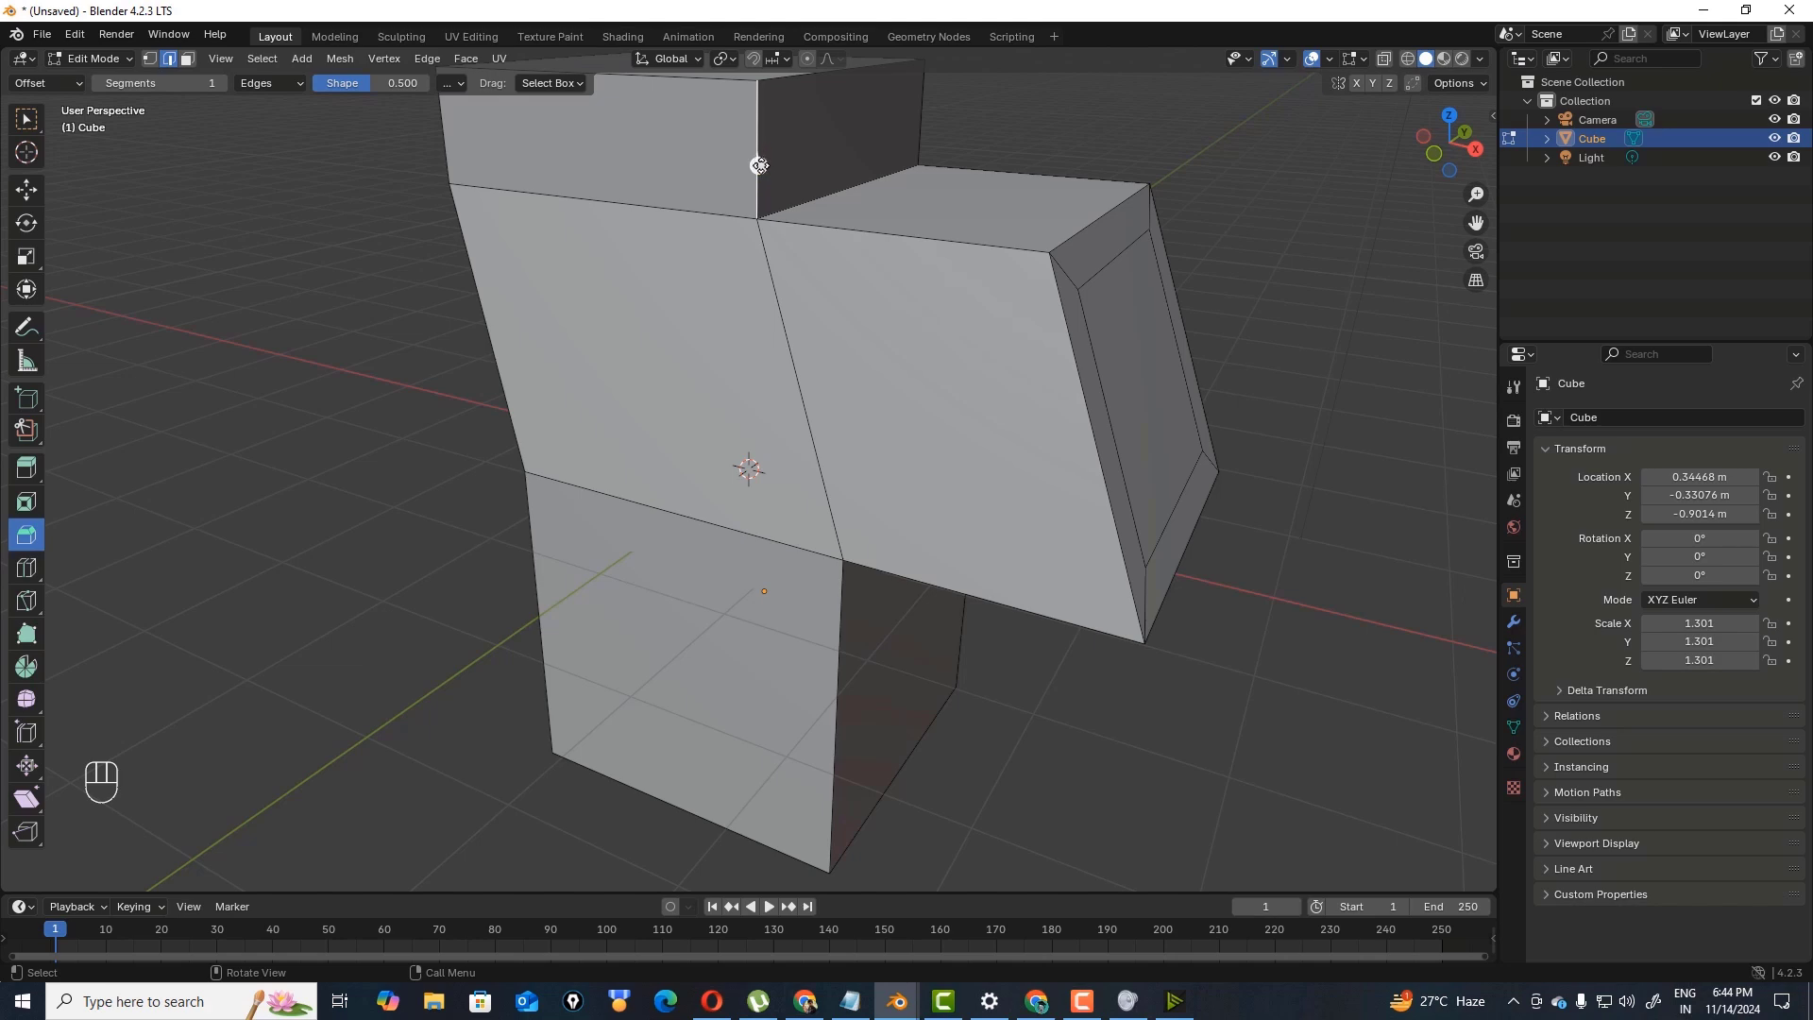
{"action": "key", "text": "ctrl+b"}
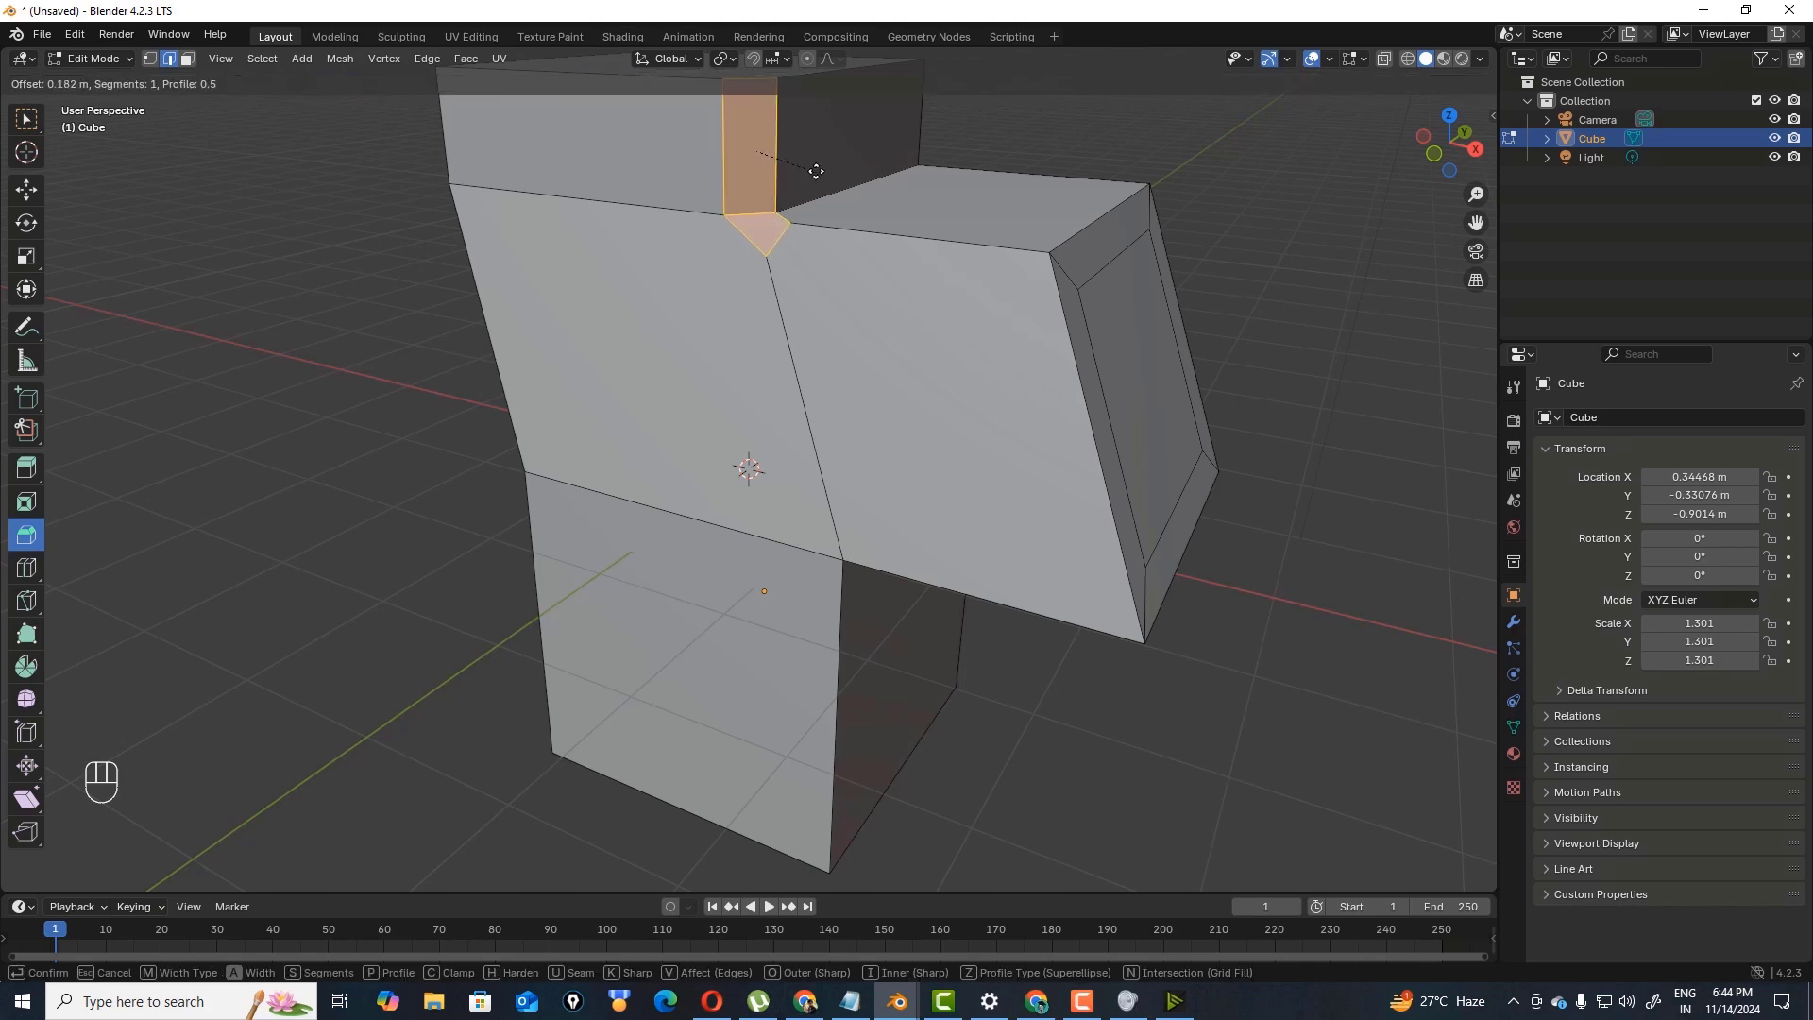
{"action": "left_click", "coordinate": [816, 171]}
{"action": "scroll", "coordinate": [794, 175], "scroll_direction": "up", "scroll_amount": 1}
{"action": "scroll", "coordinate": [781, 170], "scroll_direction": "down", "scroll_amount": 3}
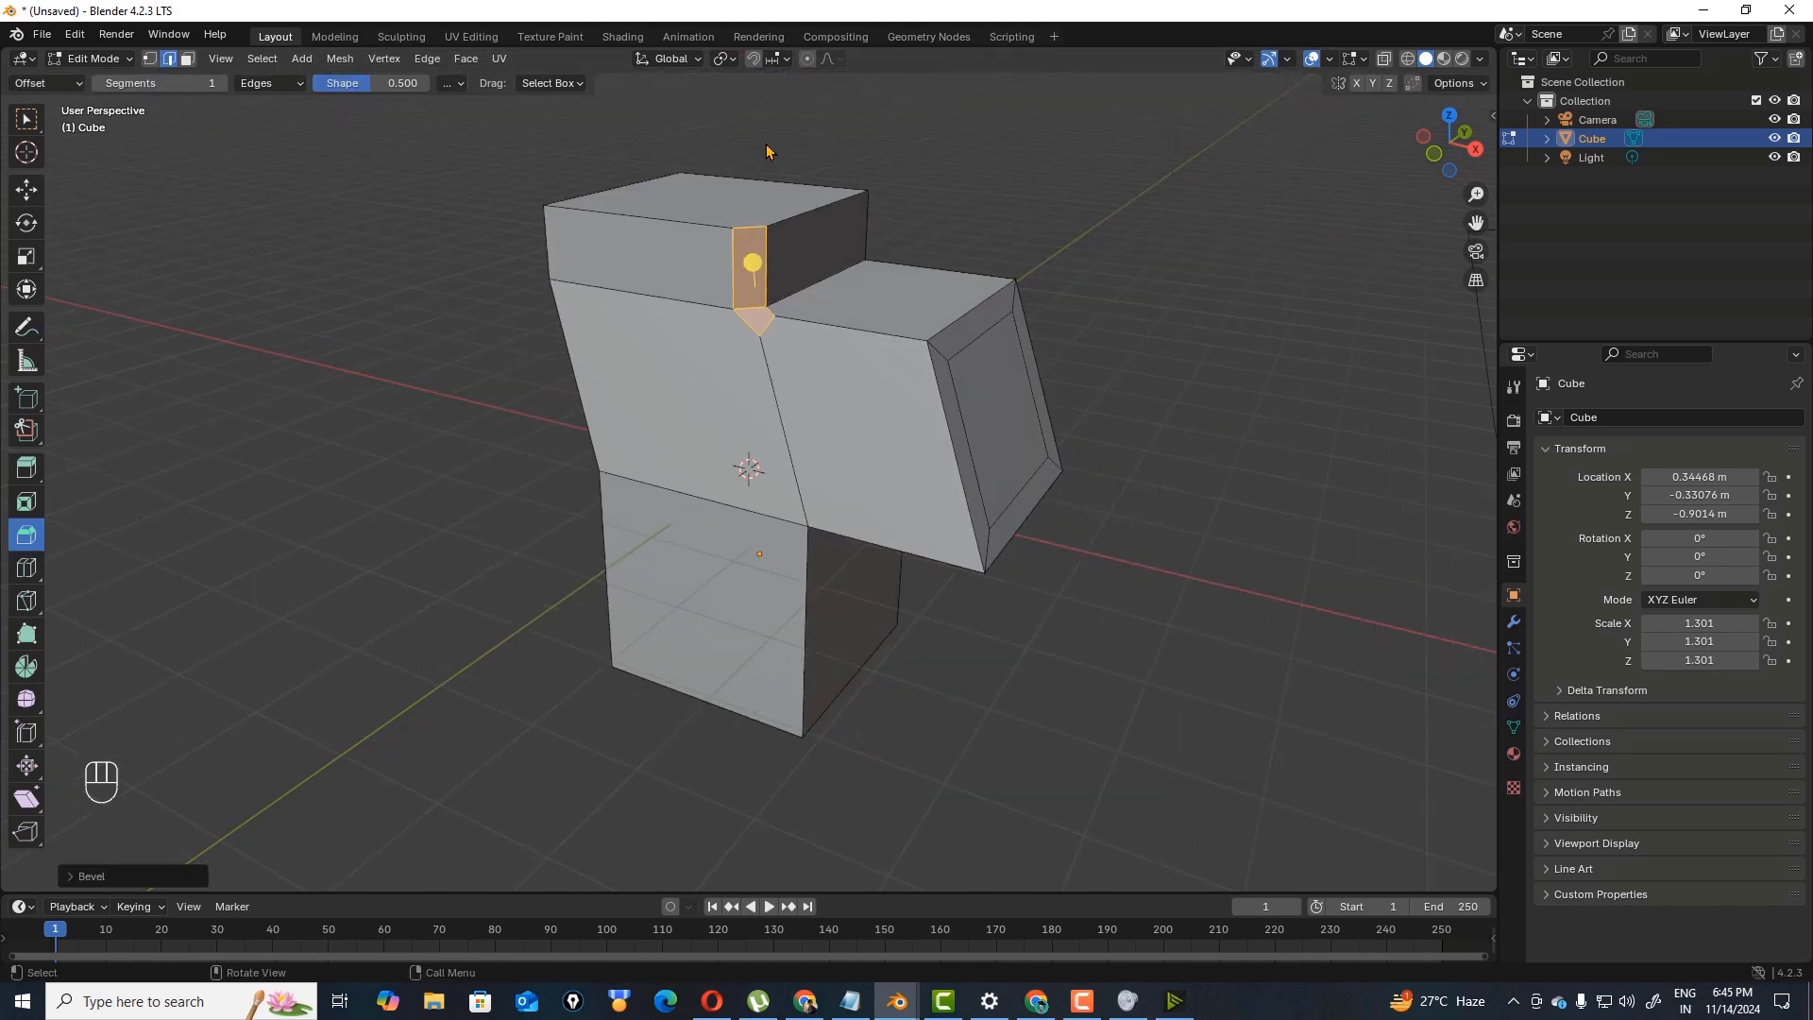
- Set the corner bevel's segments to 12 and return to the Select Box tool
{"action": "scroll", "coordinate": [751, 247], "scroll_direction": "up", "scroll_amount": 1}
{"action": "left_click", "coordinate": [77, 876]}
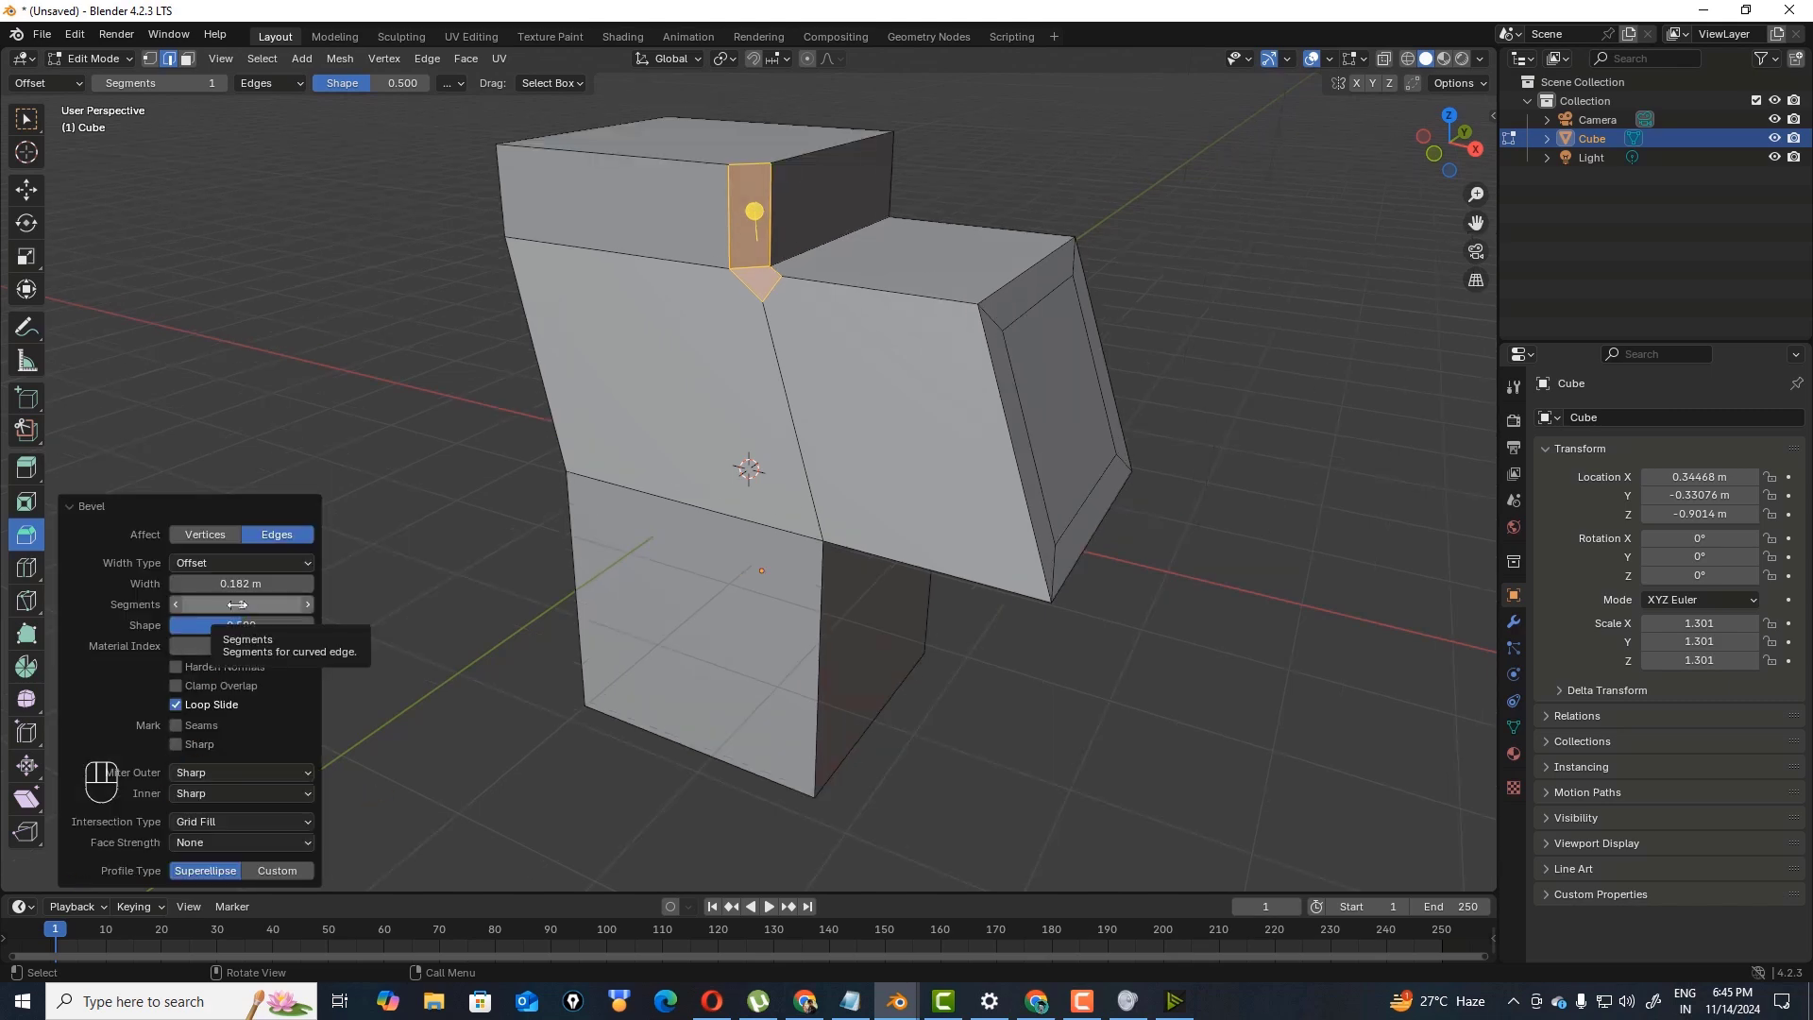
{"action": "left_click_drag", "start_coordinate": [237, 604], "coordinate": [276, 604]}
{"action": "left_click", "coordinate": [30, 120]}
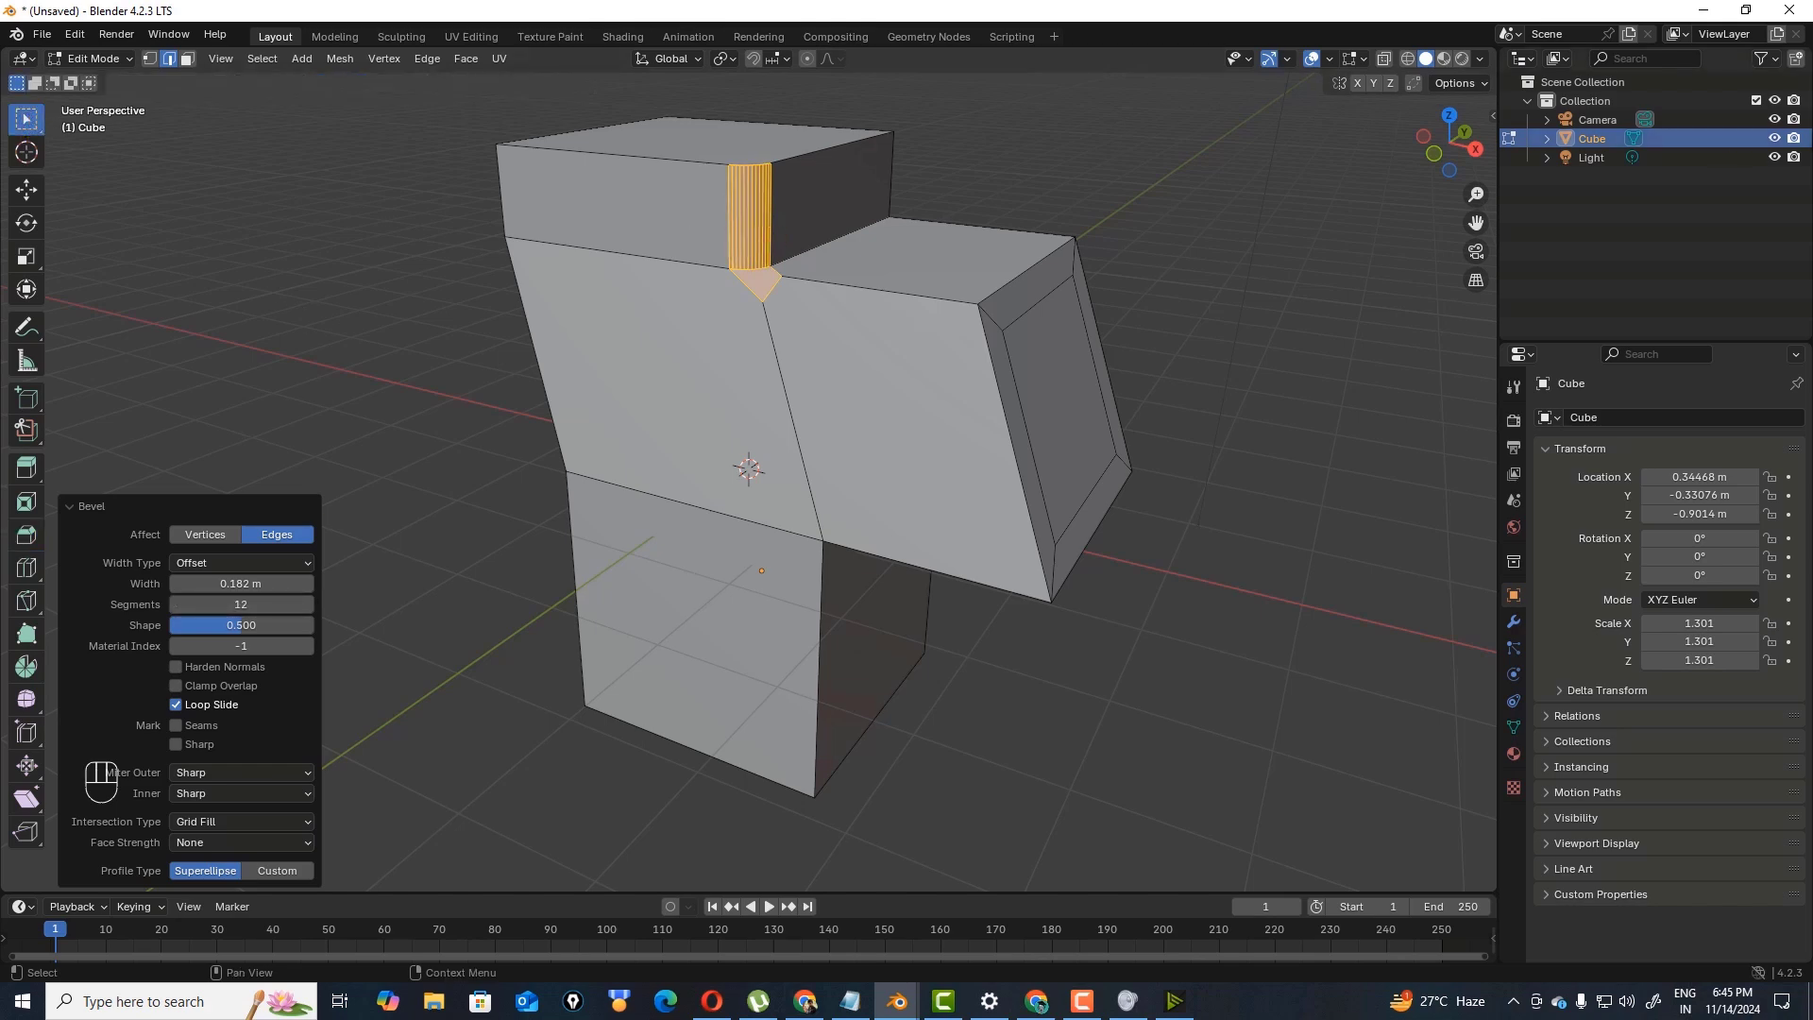
{"action": "left_click_drag", "start_coordinate": [1444, 149], "coordinate": [1413, 269]}
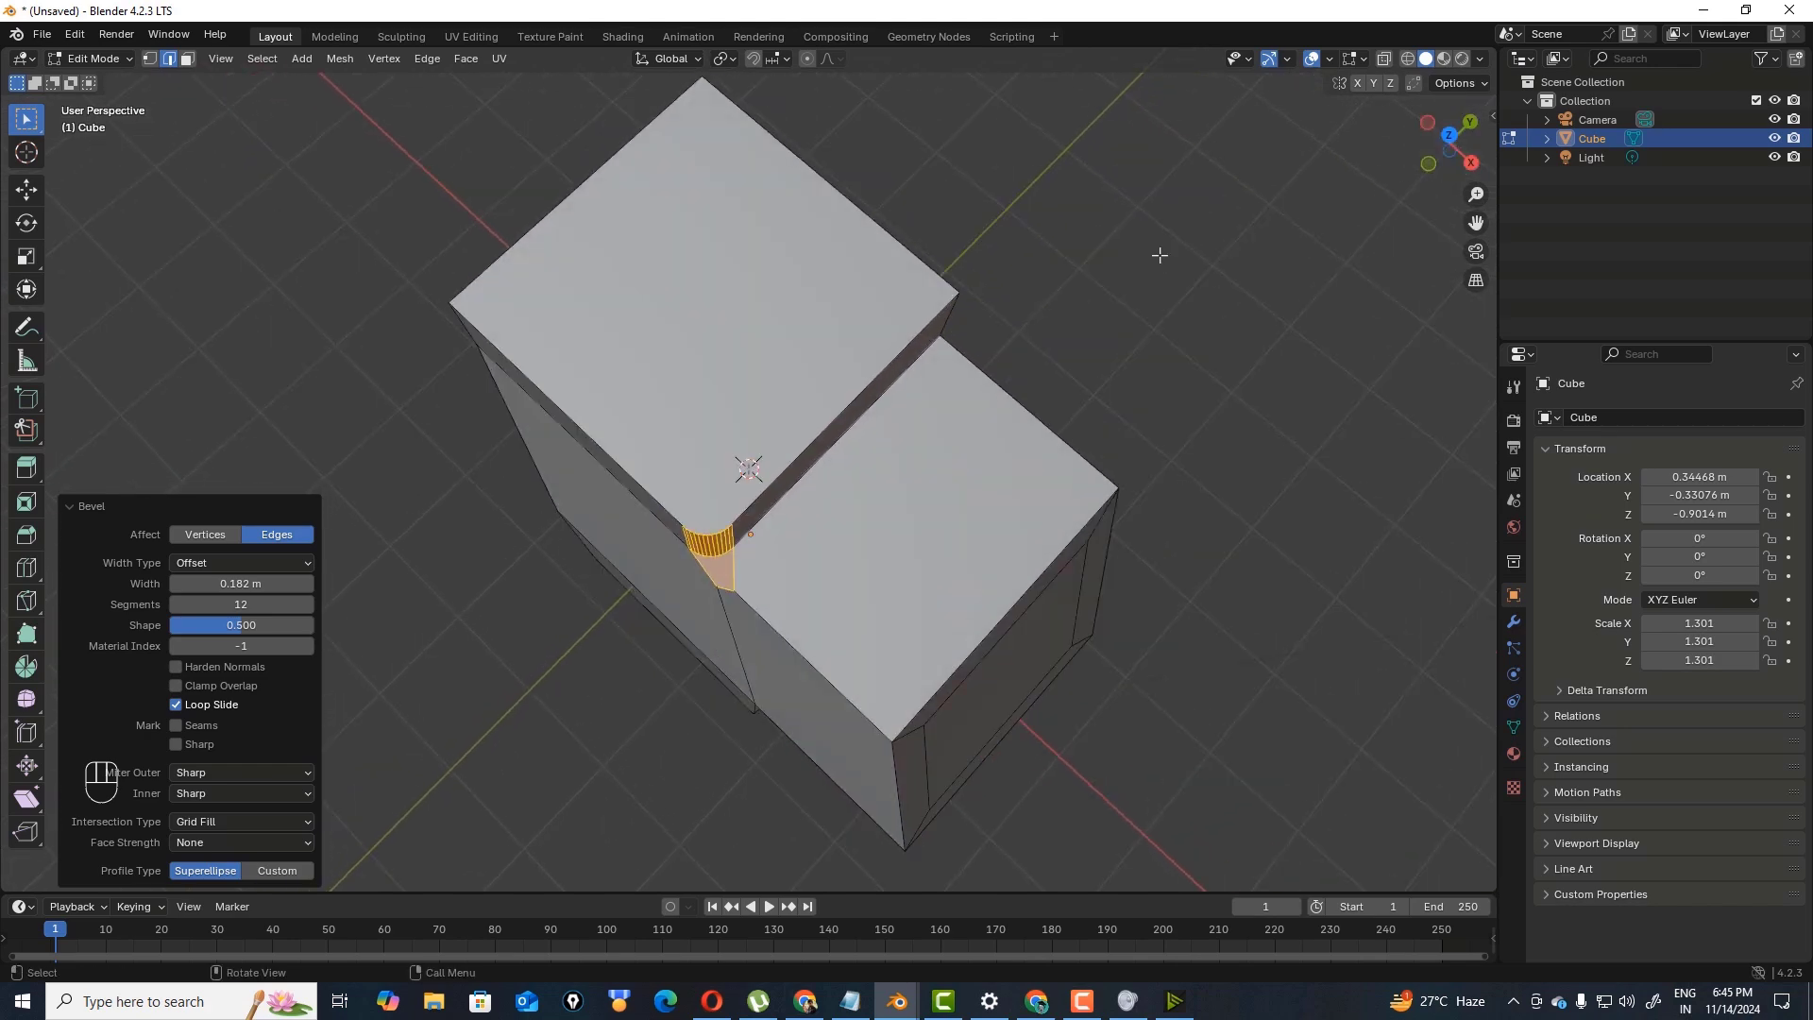
{"action": "left_click", "coordinate": [1065, 384]}
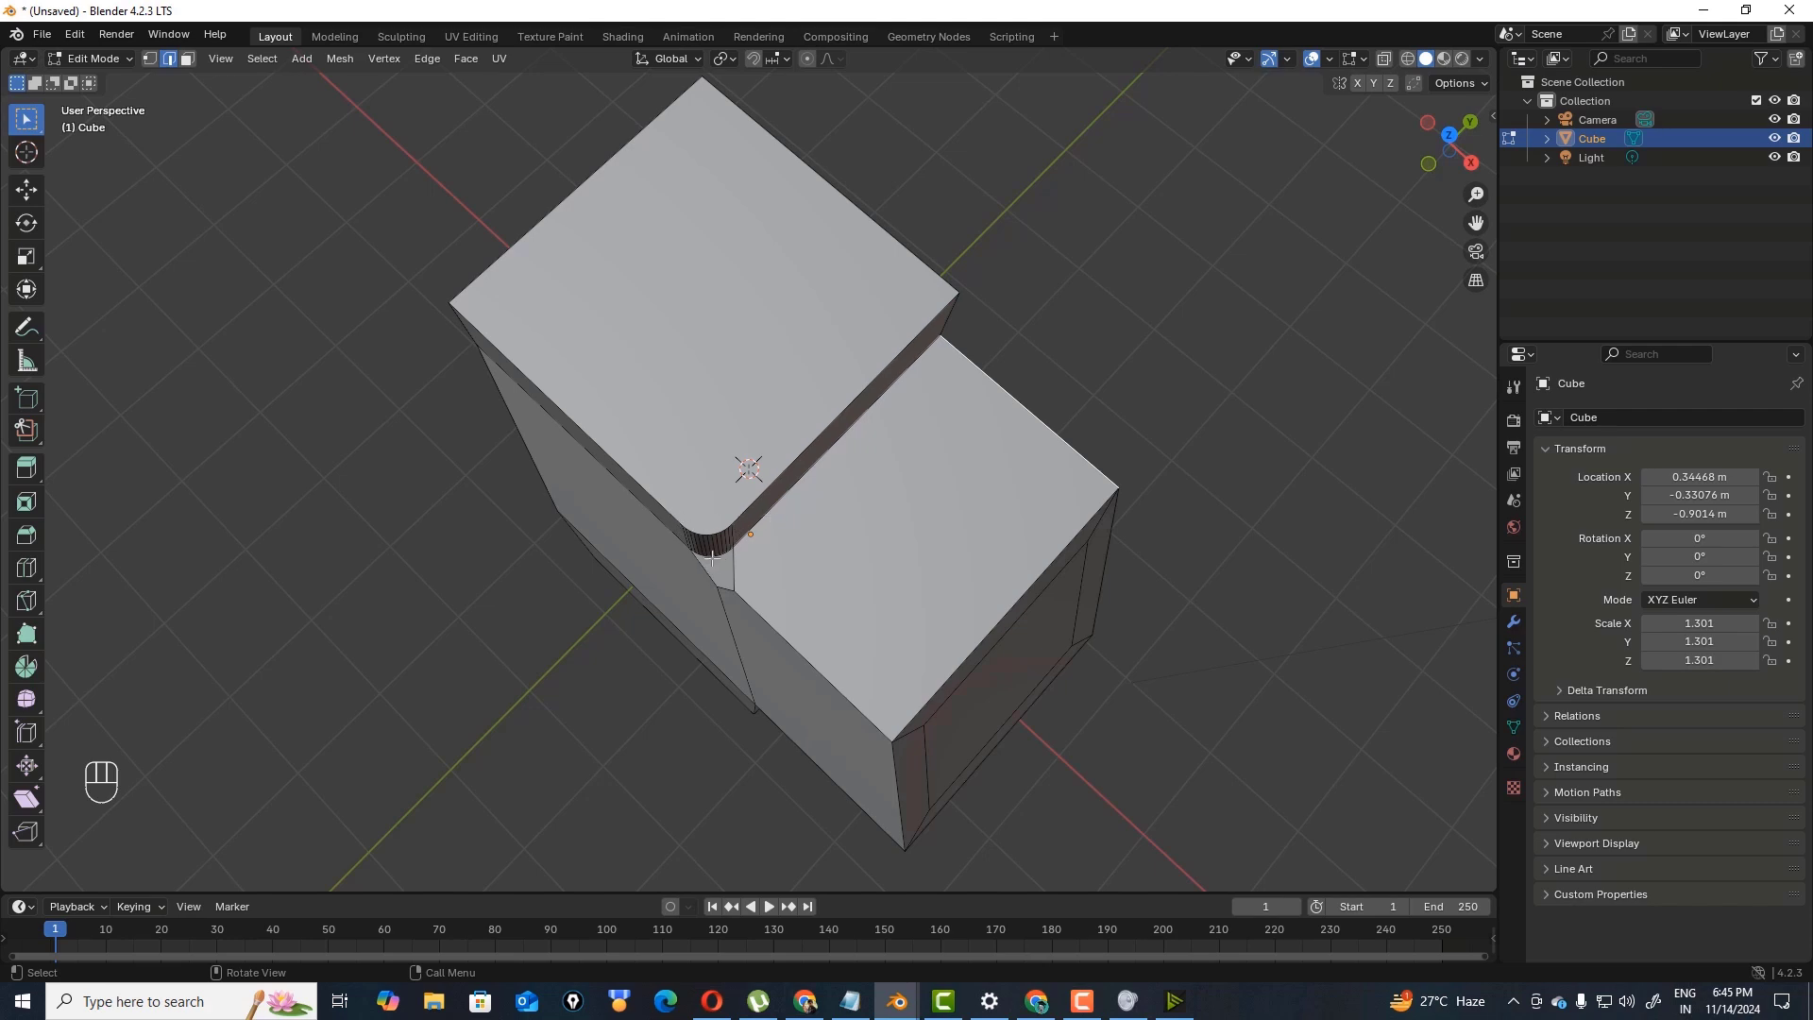
- Select the top block's vertical edge at the +X/+Y corner and activate the Bevel tool
{"action": "left_click", "coordinate": [955, 299]}
{"action": "left_click", "coordinate": [27, 542]}
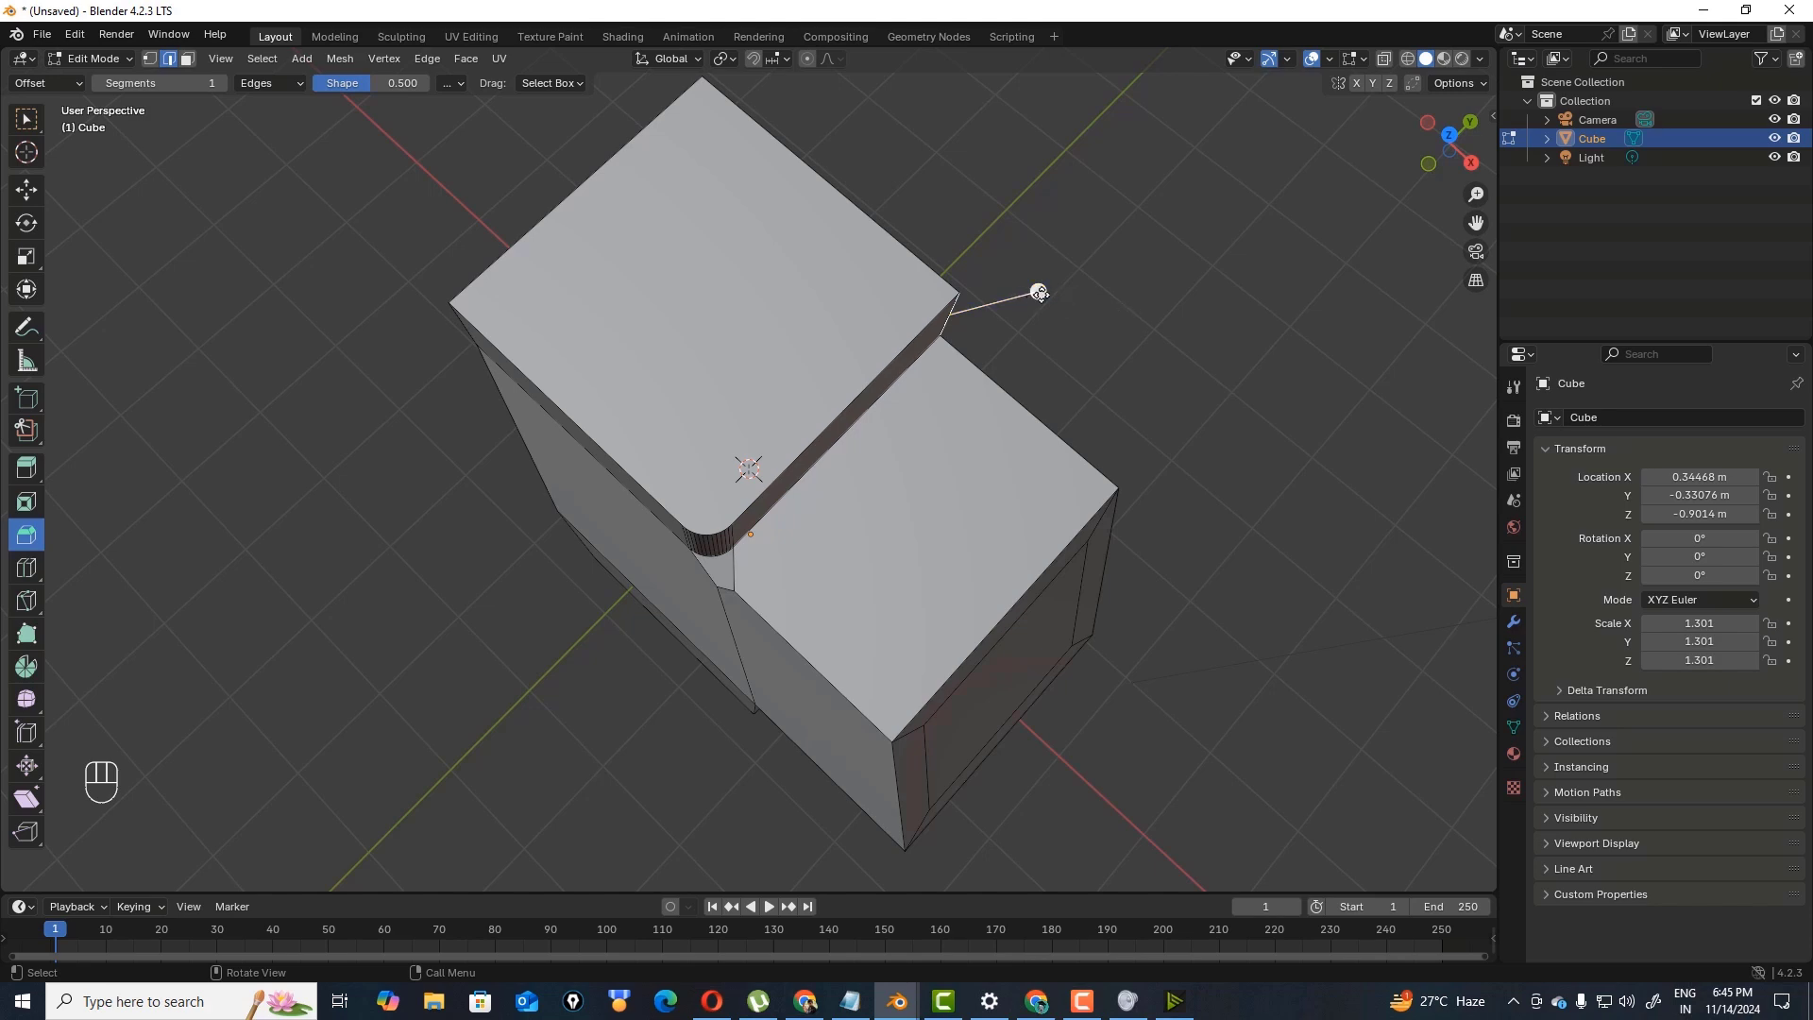
{"action": "left_click_drag", "start_coordinate": [1464, 172], "coordinate": [1421, 153]}
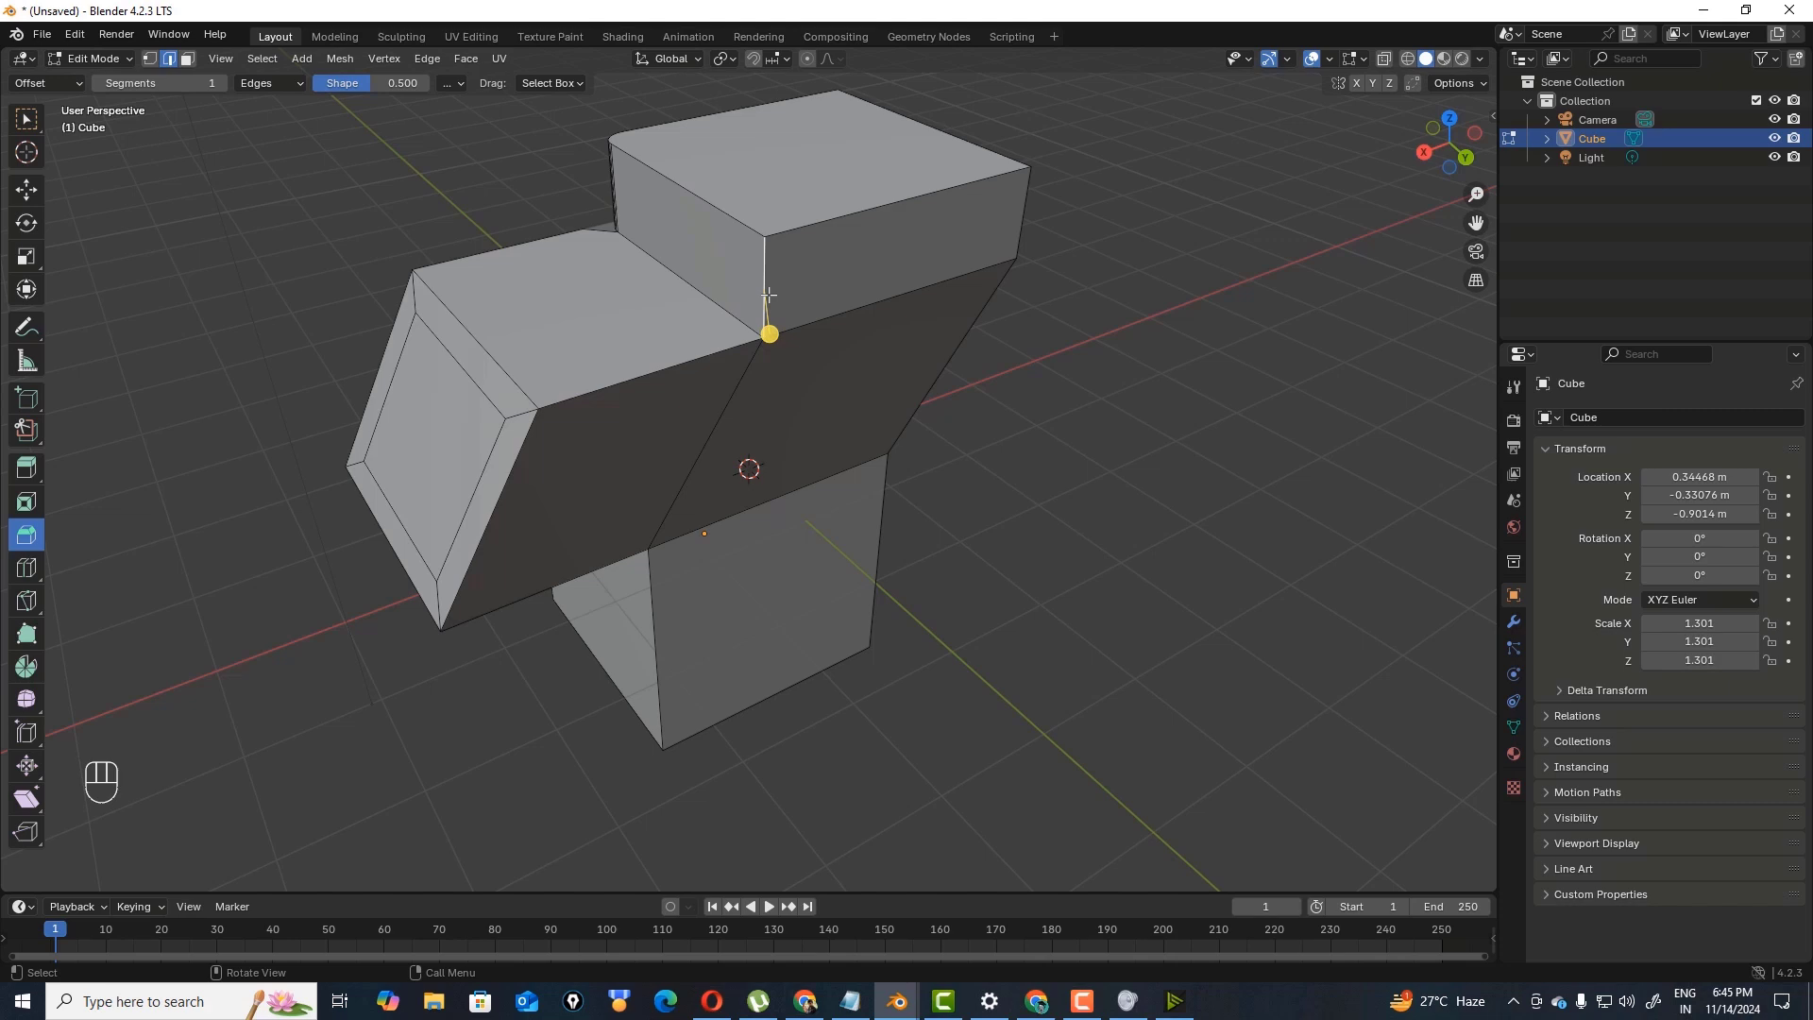
{"action": "key", "text": "b"}
{"action": "key", "text": "ctrl+b"}
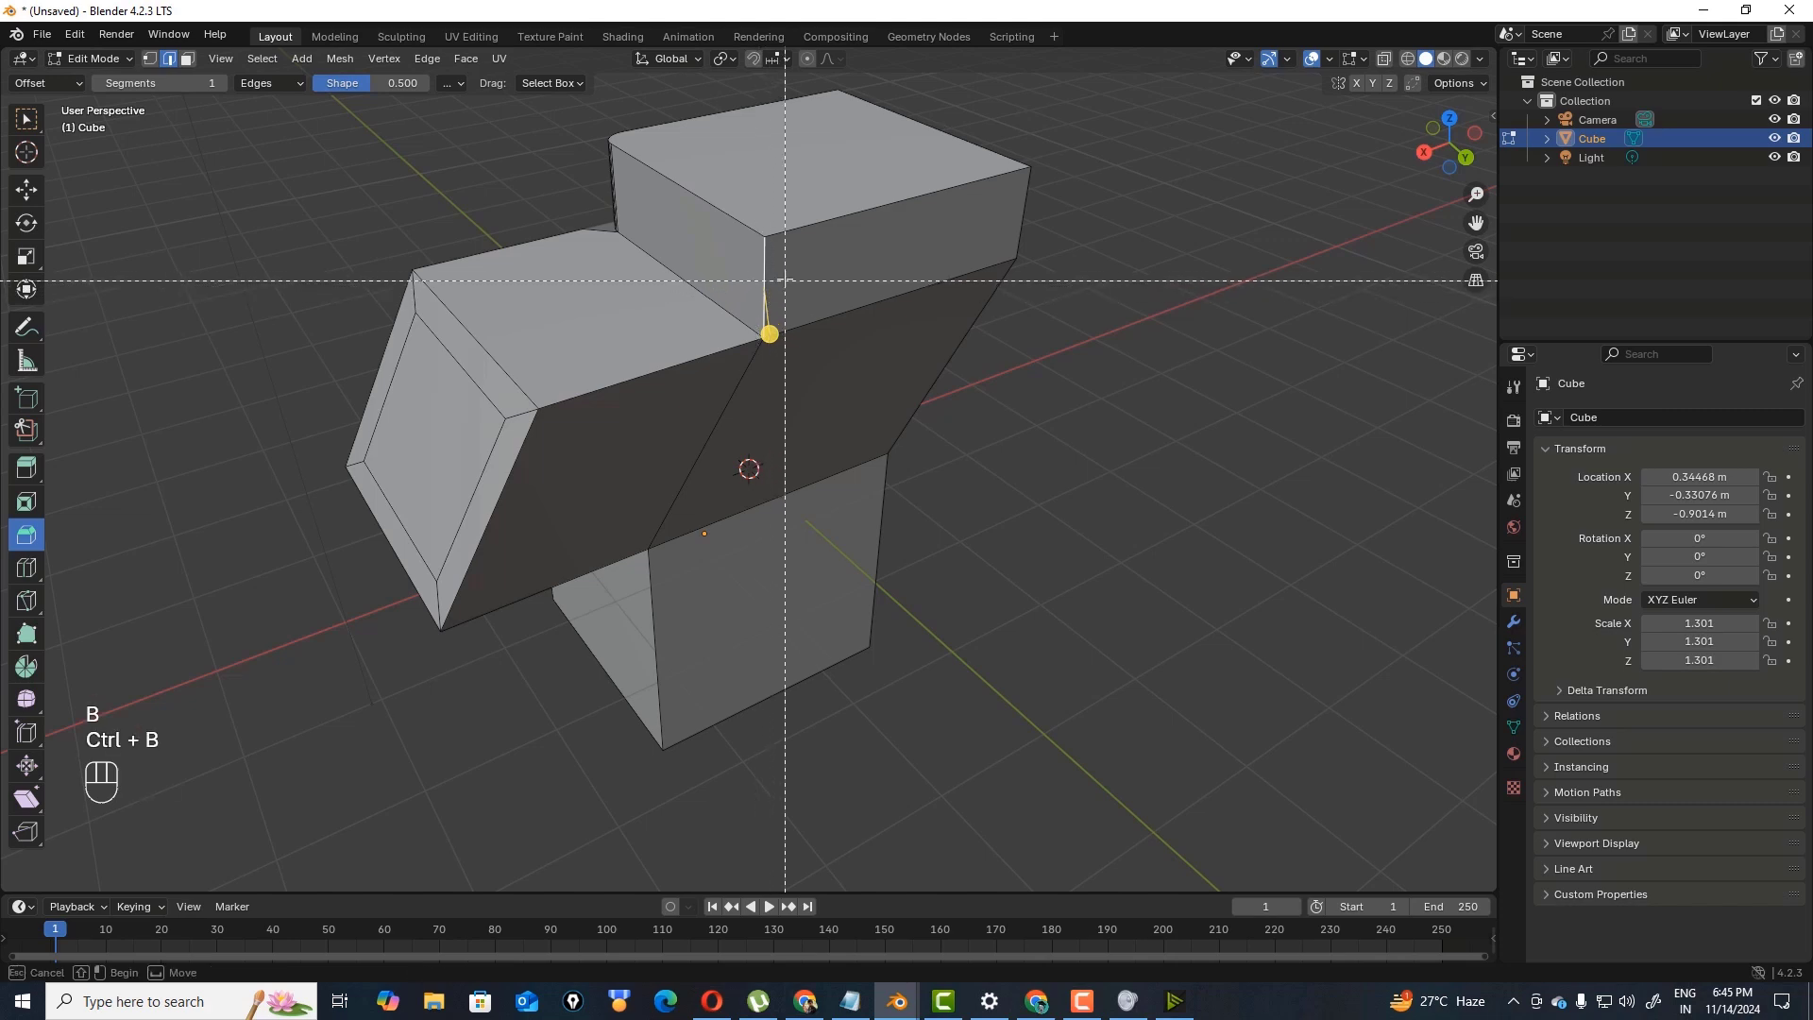
{"action": "left_click", "coordinate": [769, 275]}
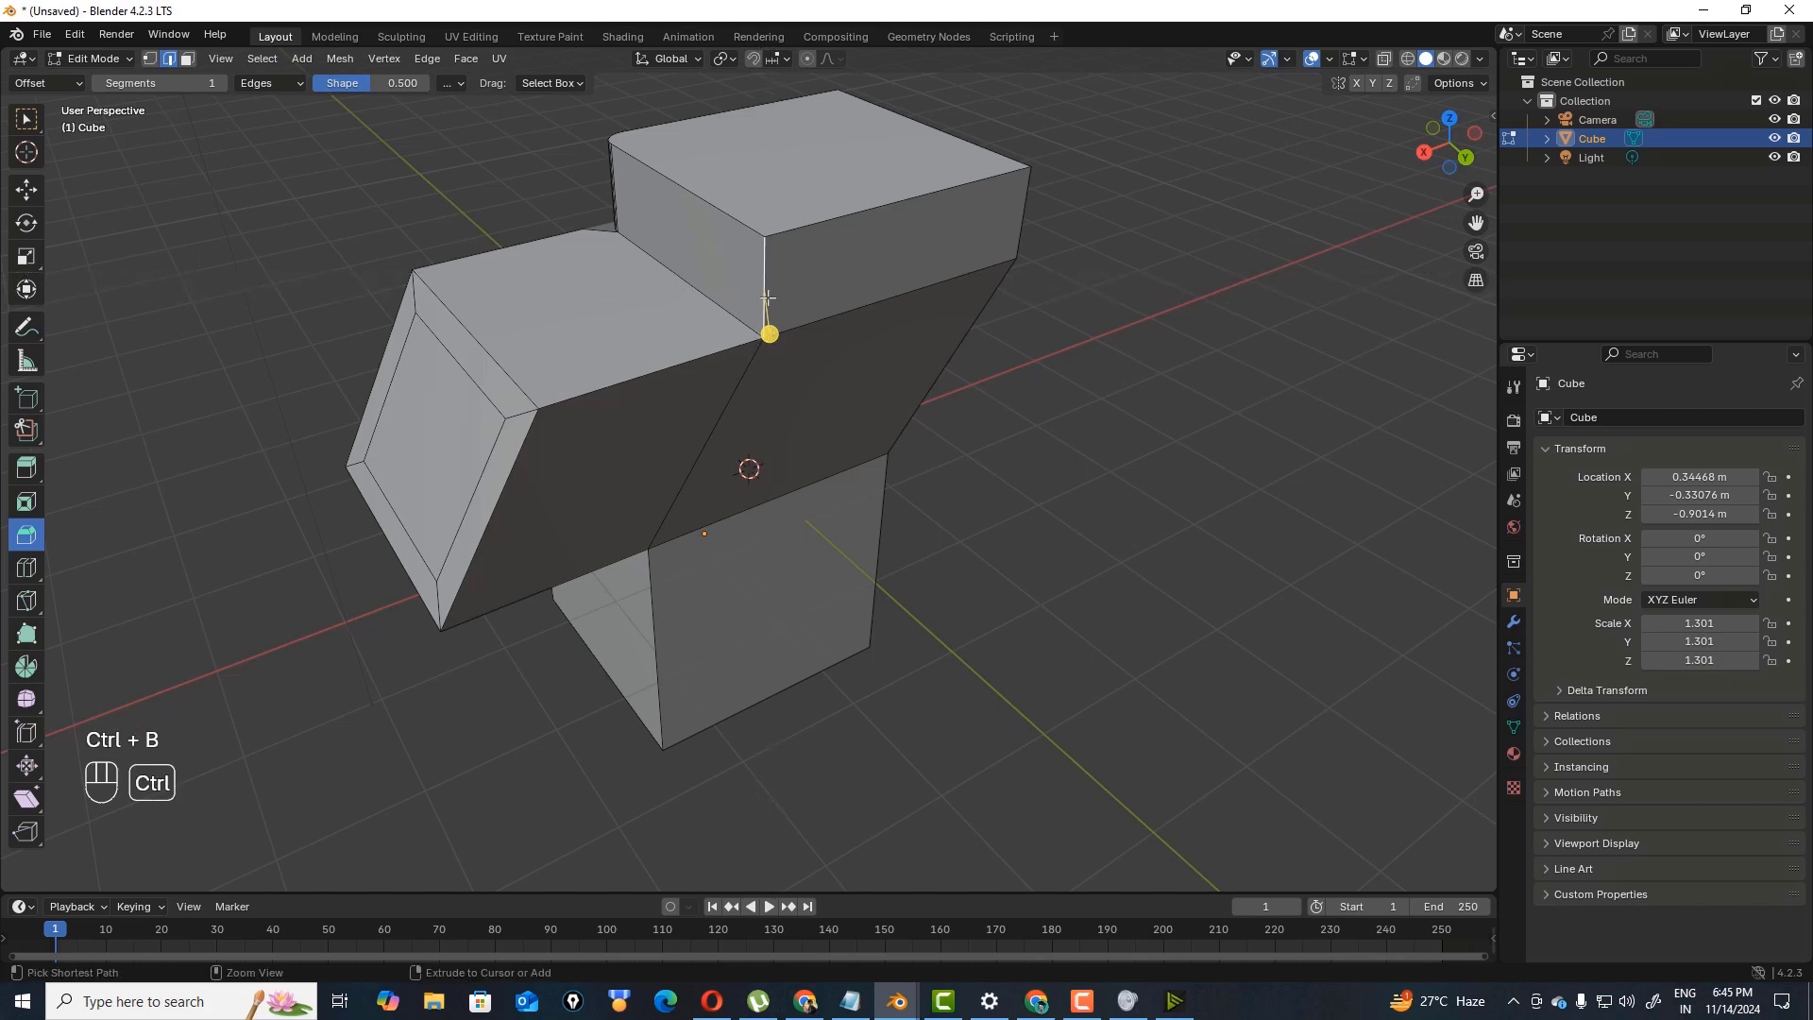
{"action": "key", "text": "ctrl+b"}
{"action": "left_click", "coordinate": [771, 299]}
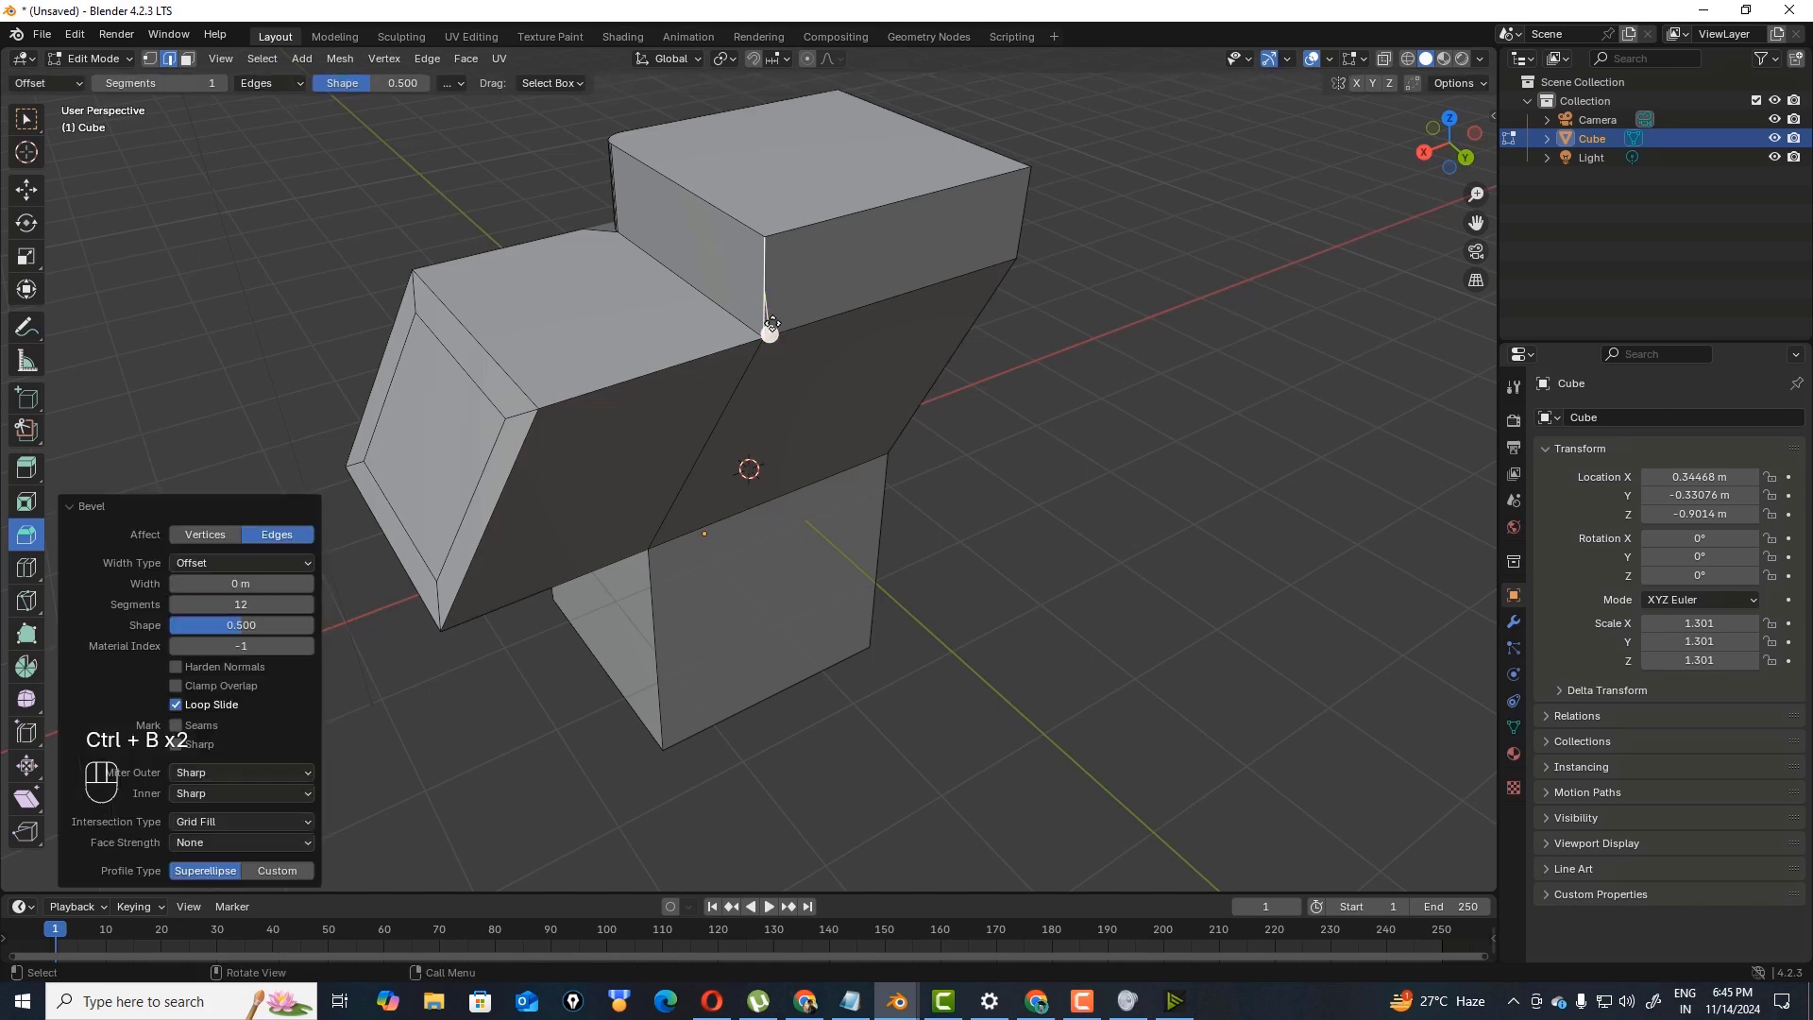
{"action": "left_click_drag", "start_coordinate": [250, 608], "coordinate": [250, 608]}
- Bevel the top block's +X/+Y vertical edge by about 0.199 m with 10 segments and clear the selection
{"action": "left_click", "coordinate": [768, 263]}
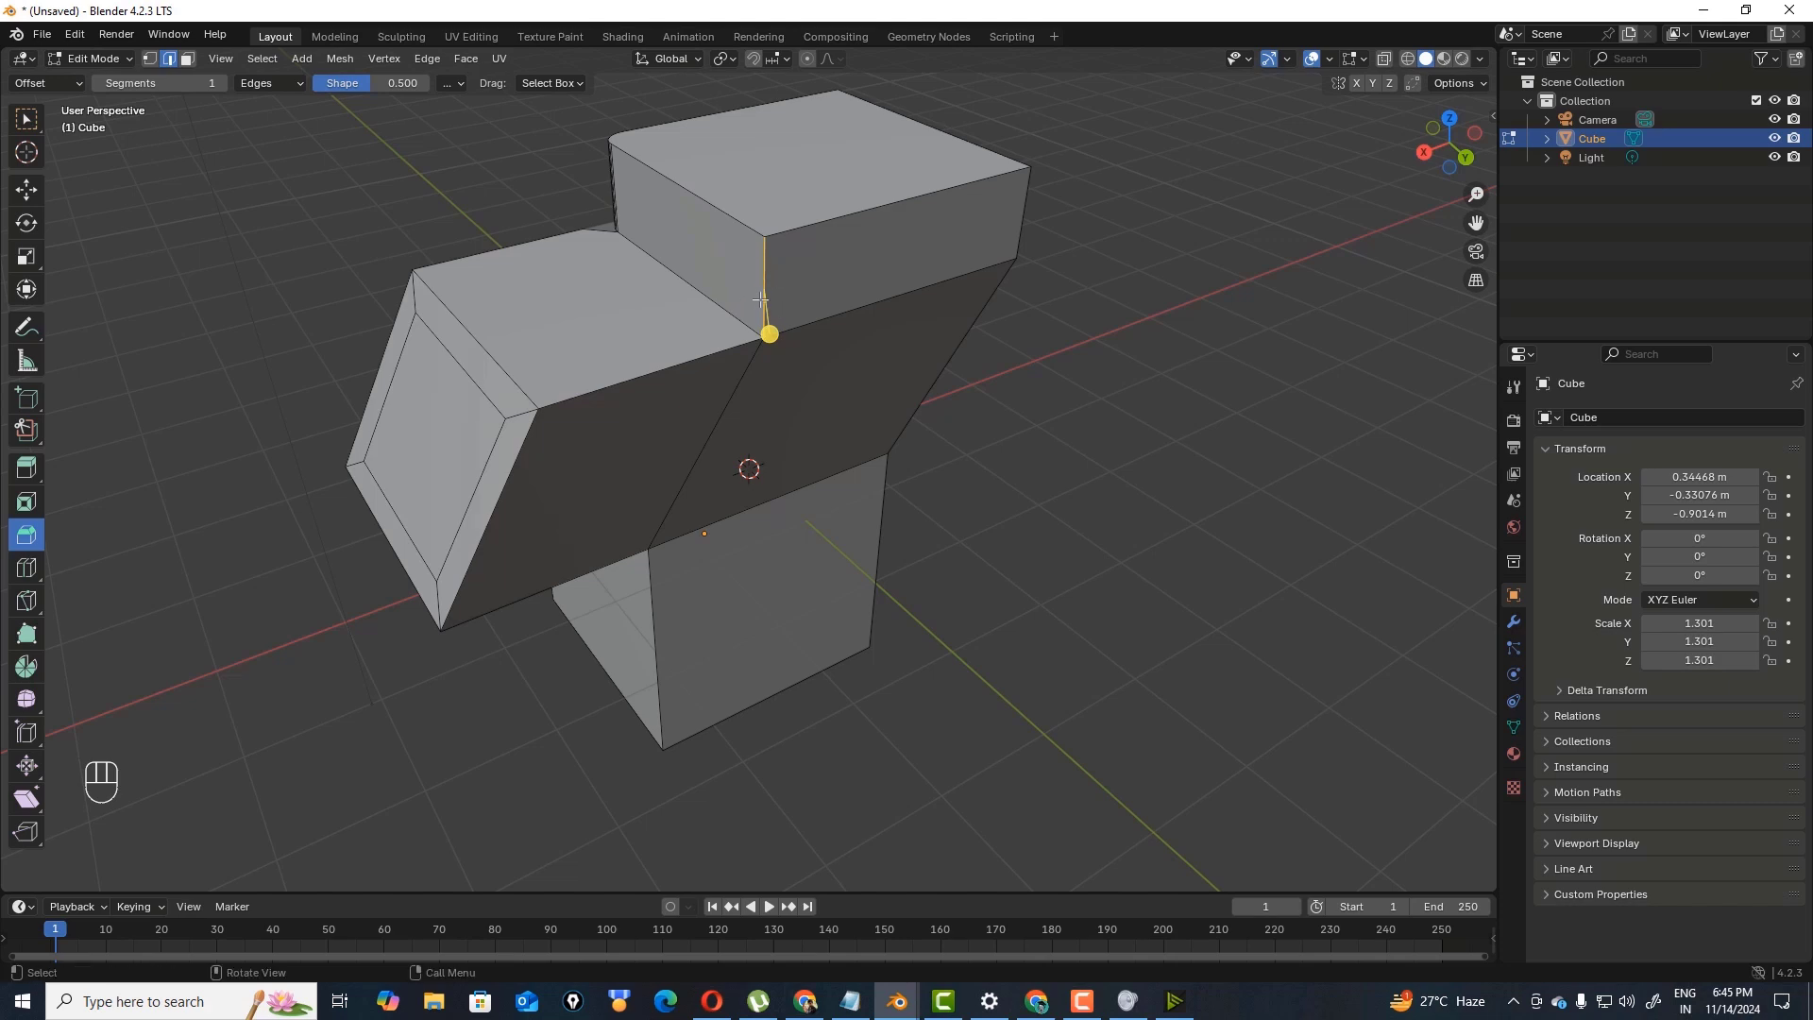
{"action": "left_click_drag", "start_coordinate": [765, 297], "coordinate": [799, 323]}
{"action": "left_click_drag", "start_coordinate": [770, 333], "coordinate": [826, 351]}
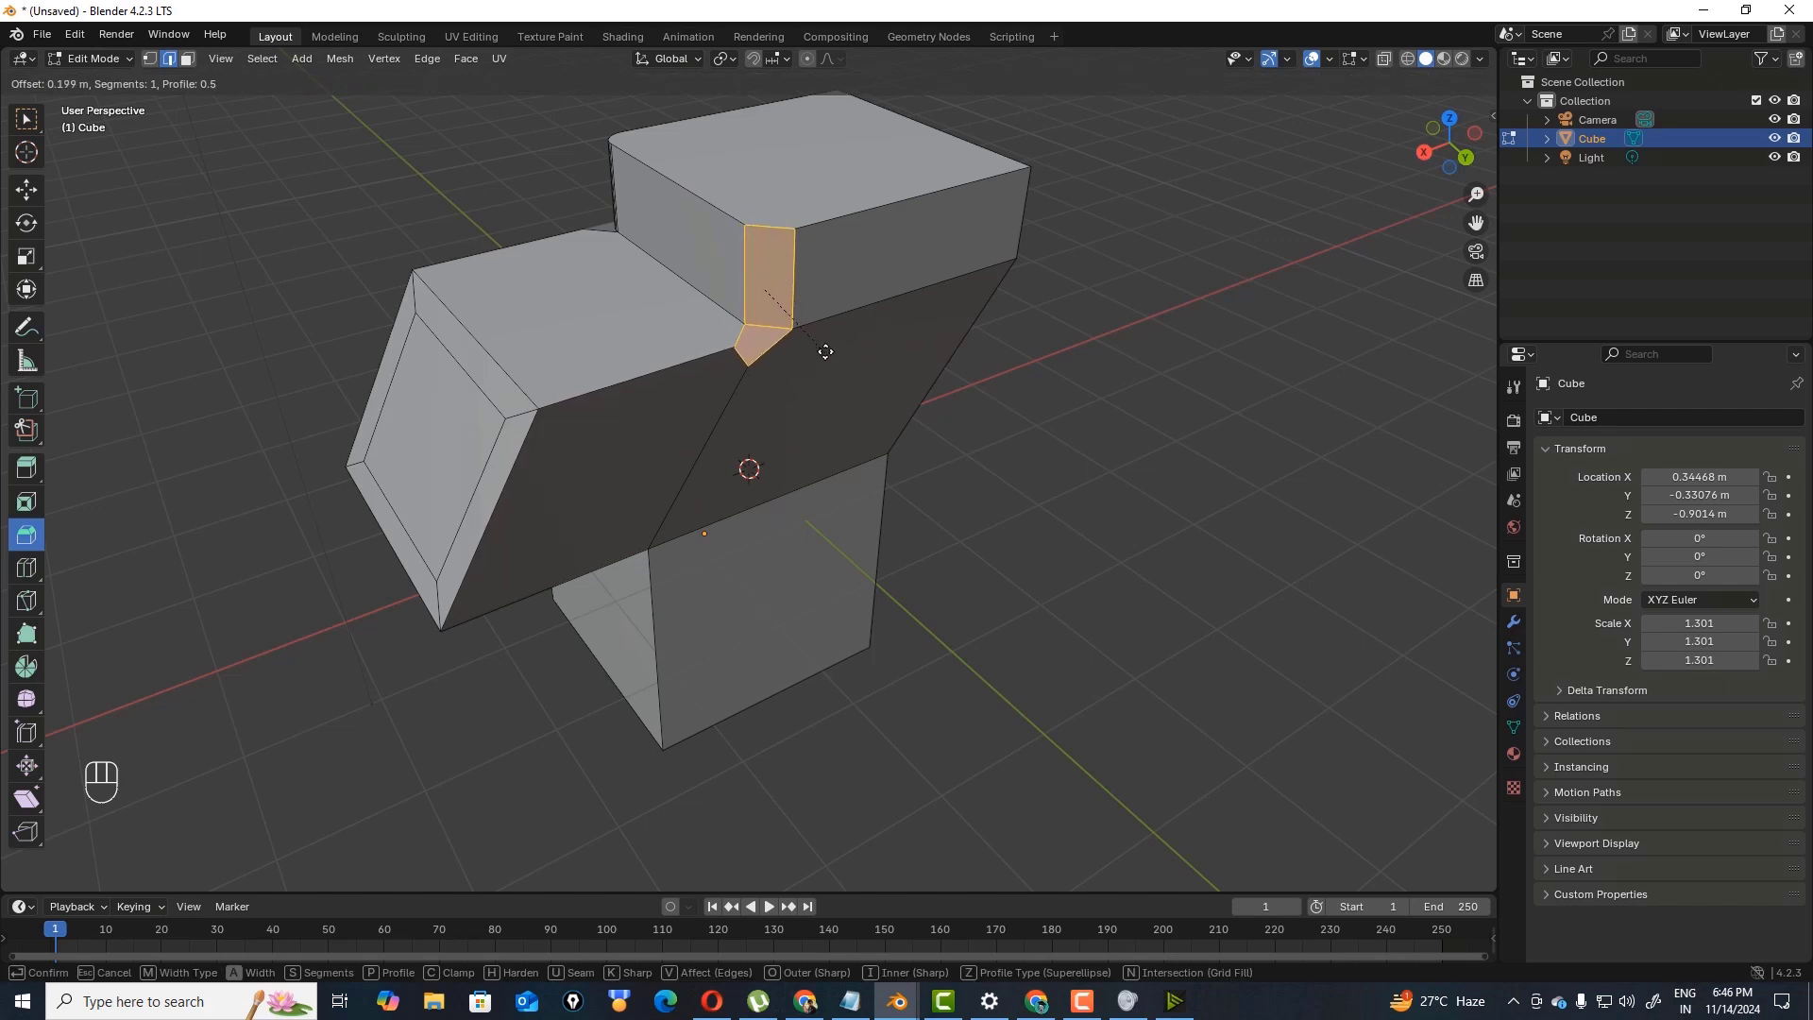
{"action": "scroll", "coordinate": [825, 351], "scroll_direction": "up", "scroll_amount": 9}
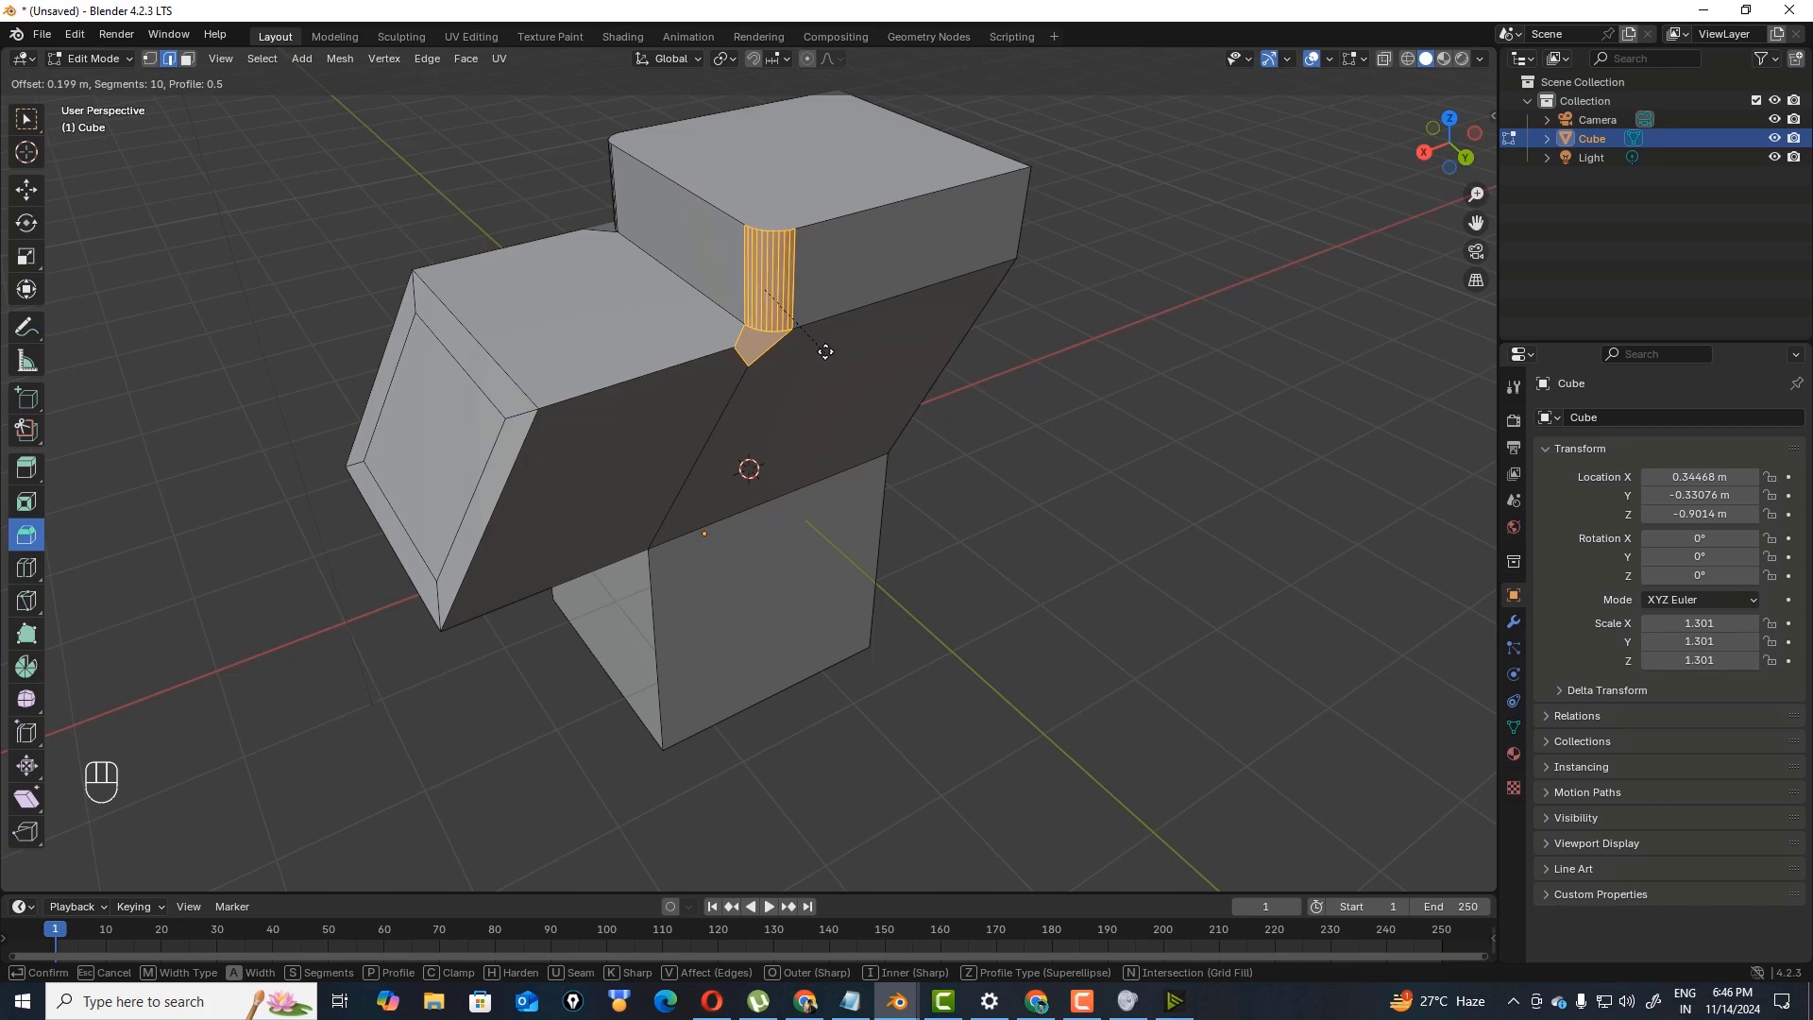
{"action": "scroll", "coordinate": [825, 352], "scroll_direction": "down", "scroll_amount": 2}
{"action": "scroll", "coordinate": [825, 352], "scroll_direction": "up", "scroll_amount": 2}
{"action": "left_click", "coordinate": [825, 351]}
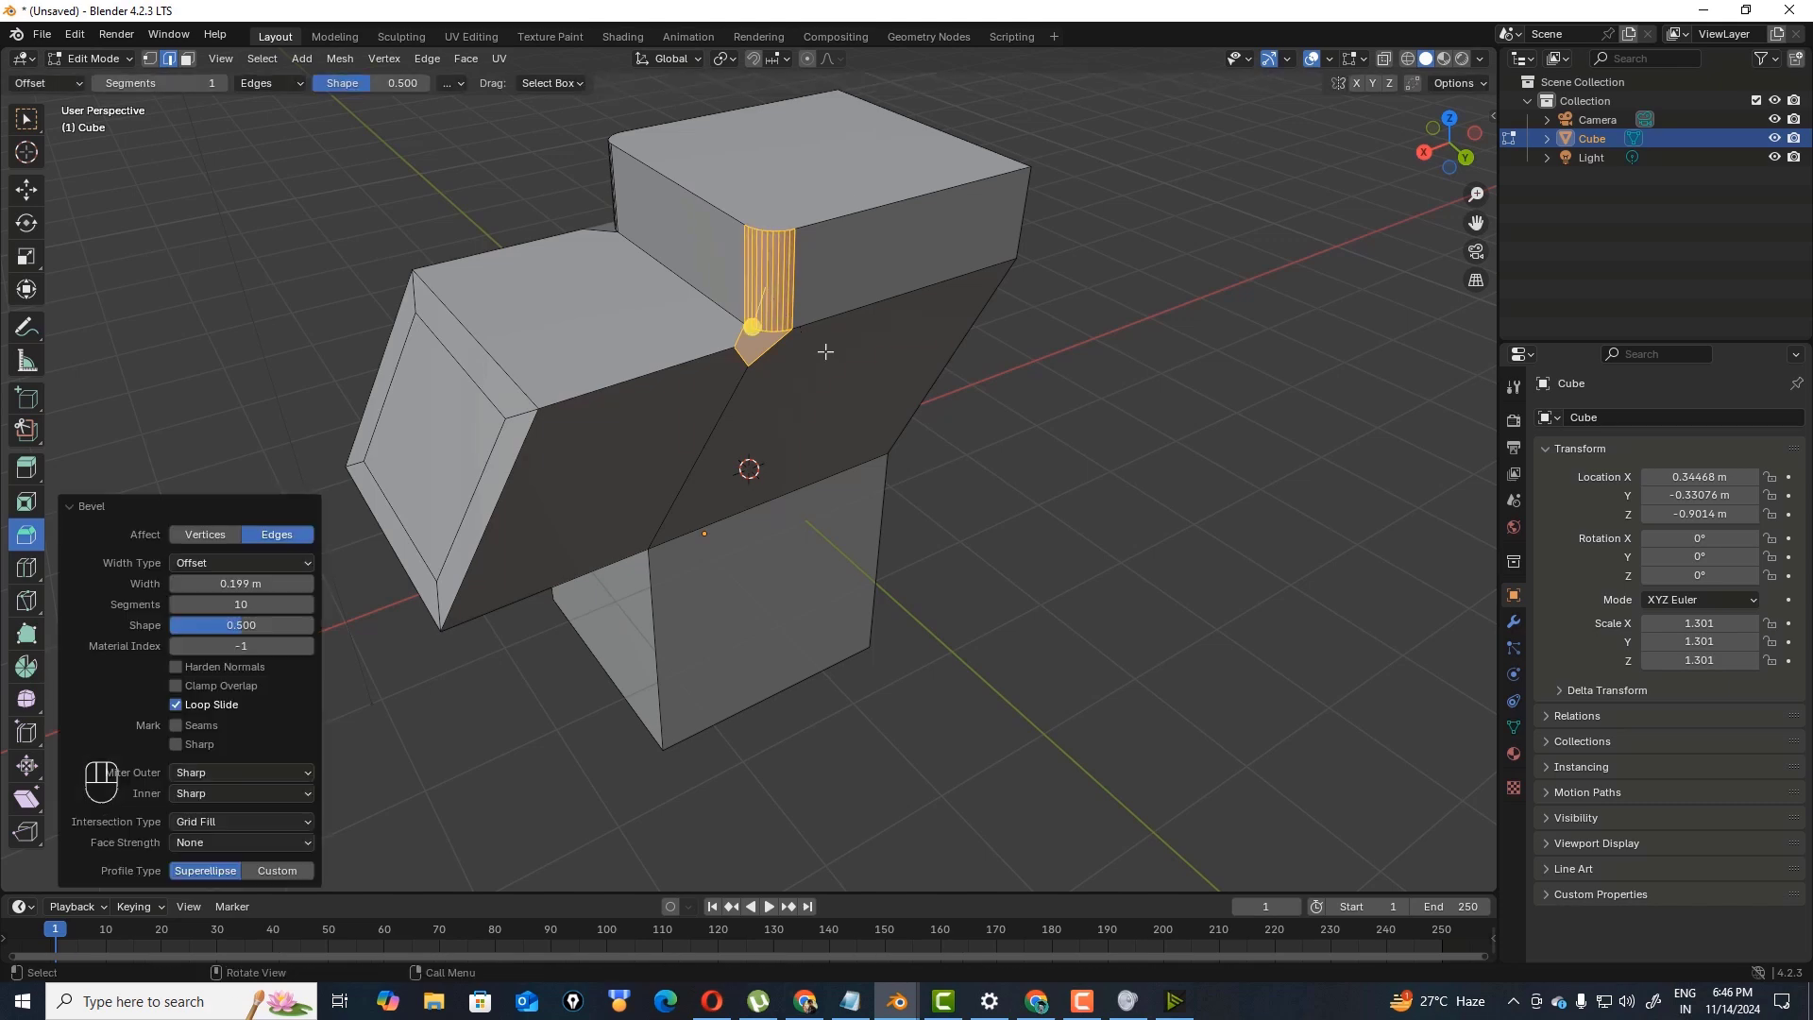
{"action": "left_click", "coordinate": [27, 118]}
{"action": "key", "text": "alt+a"}
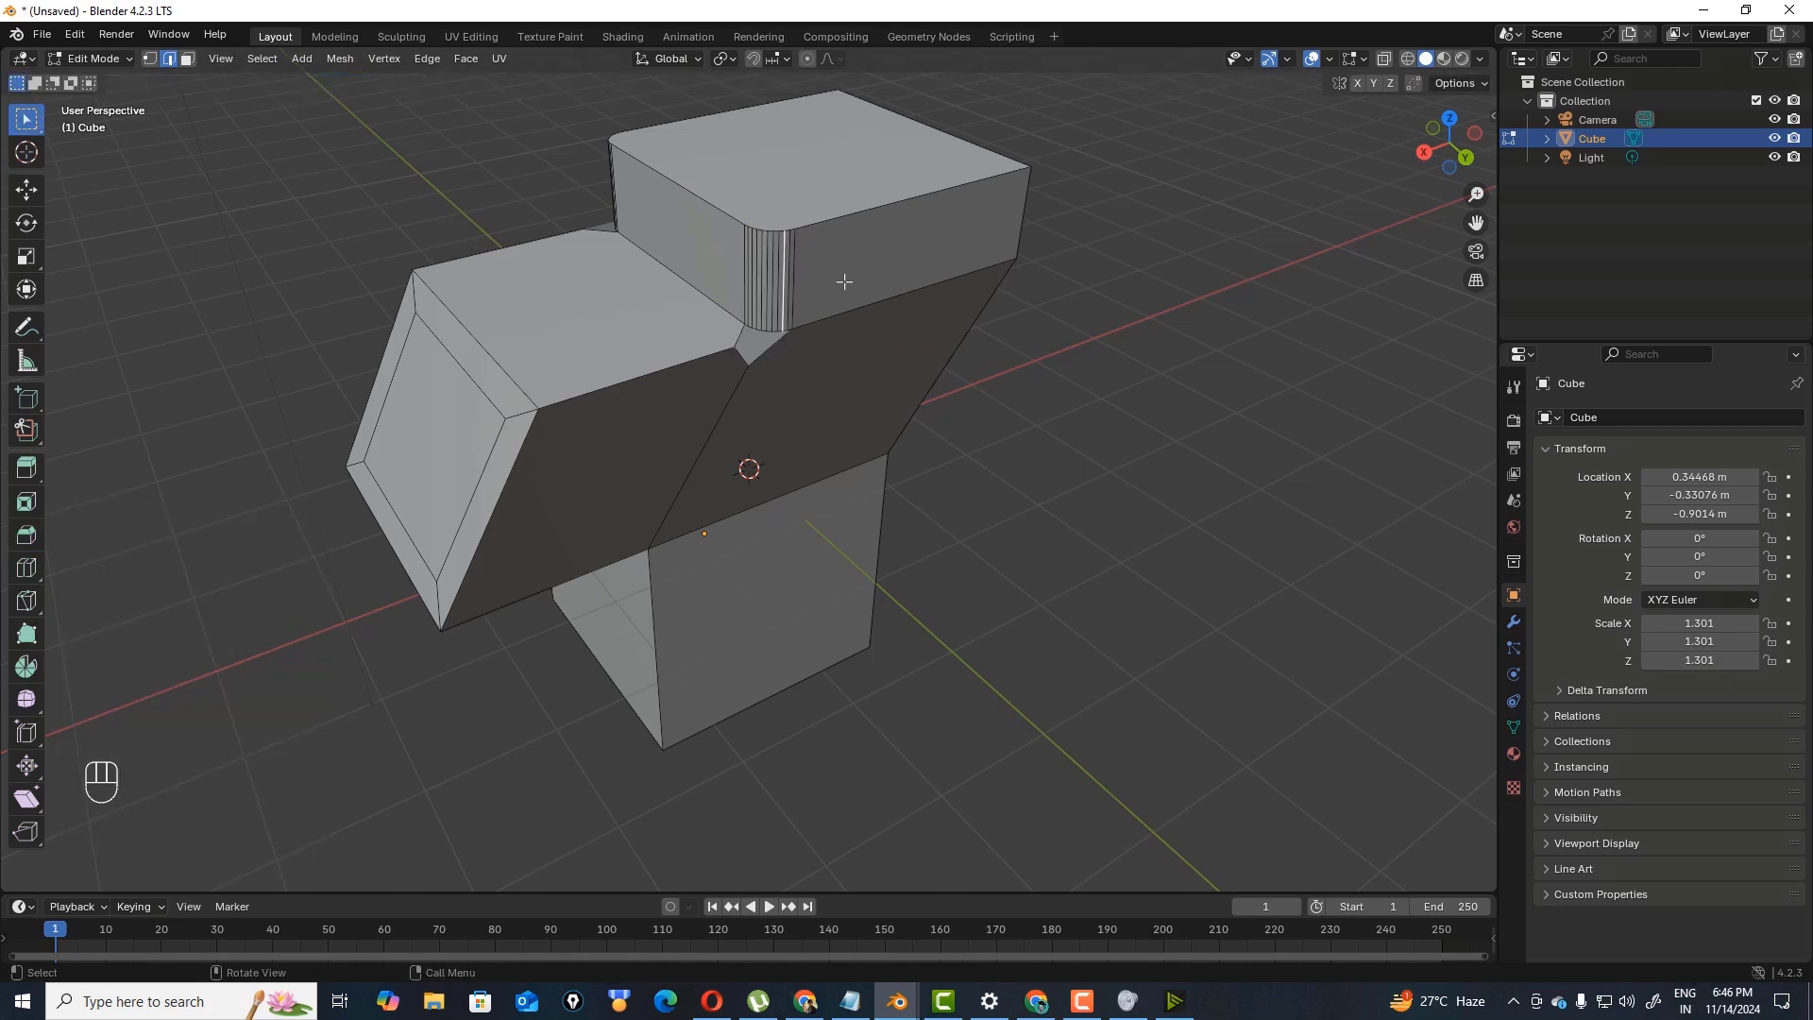
- Bevel the top block's vertical edge at the -X/+Y corner by about 0.0337 m using the Bevel tool
{"action": "left_click_drag", "start_coordinate": [1455, 163], "coordinate": [1227, 162]}
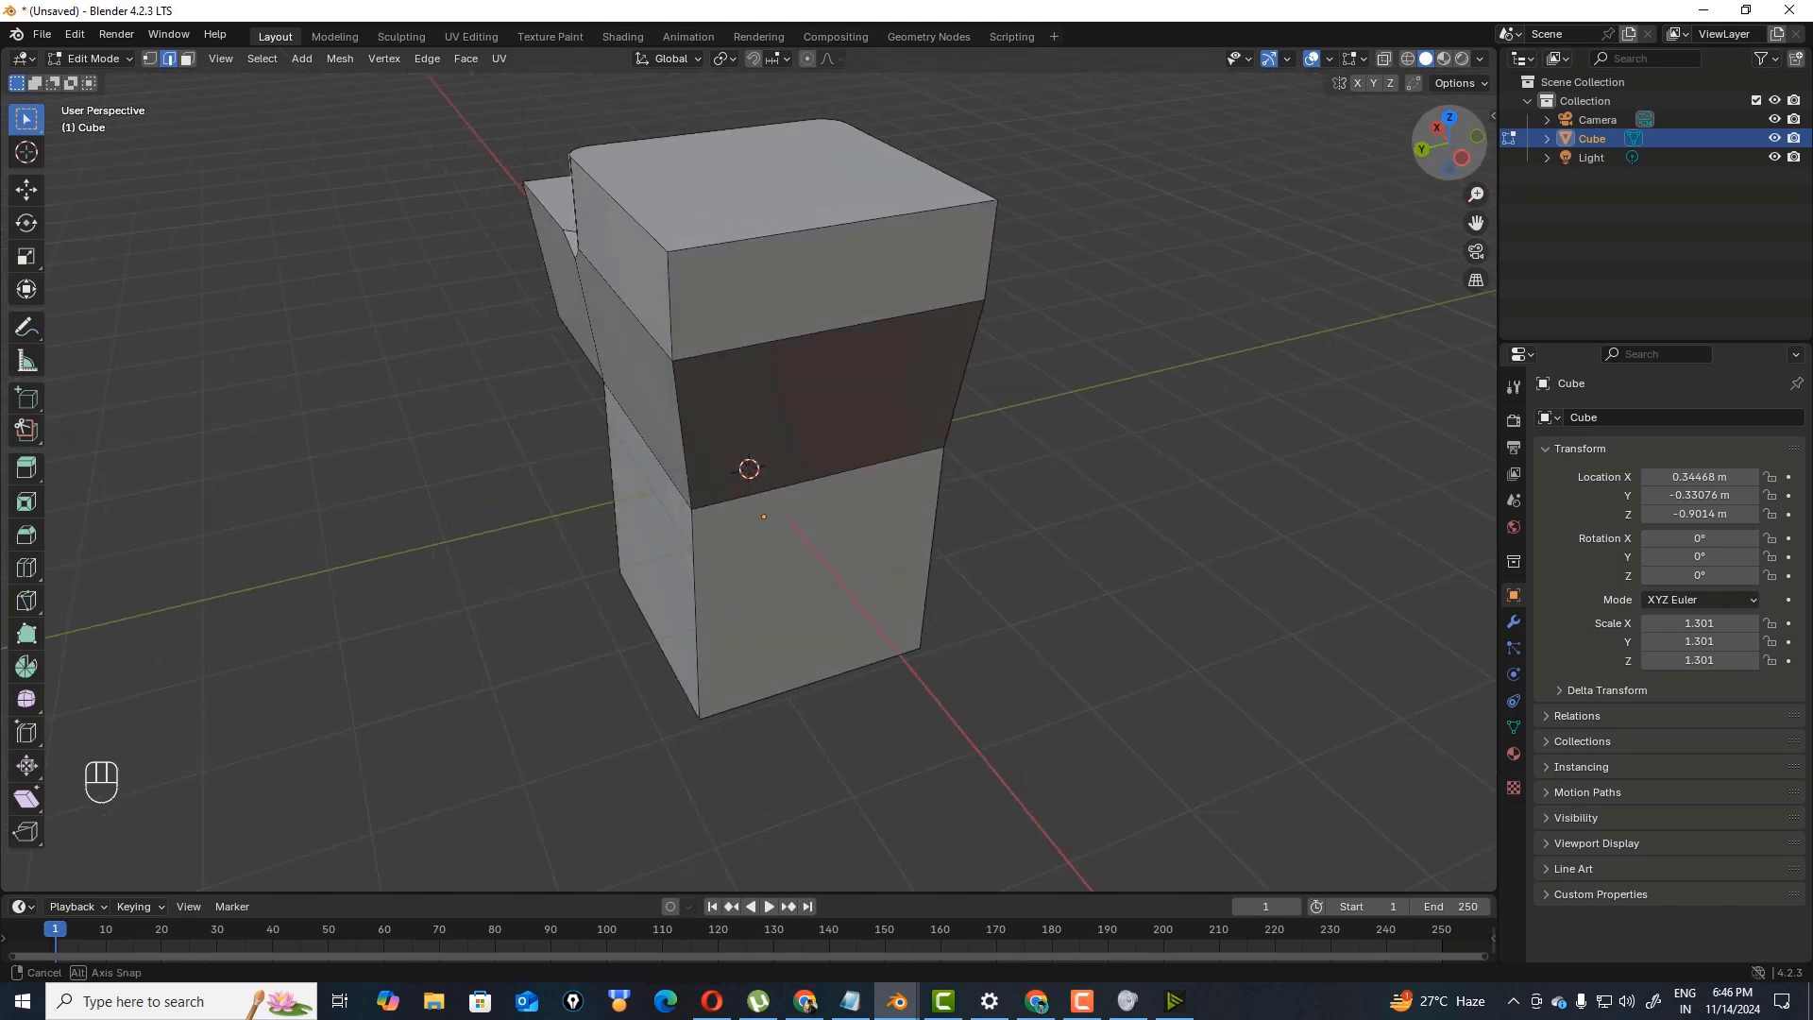
{"action": "left_click", "coordinate": [670, 306]}
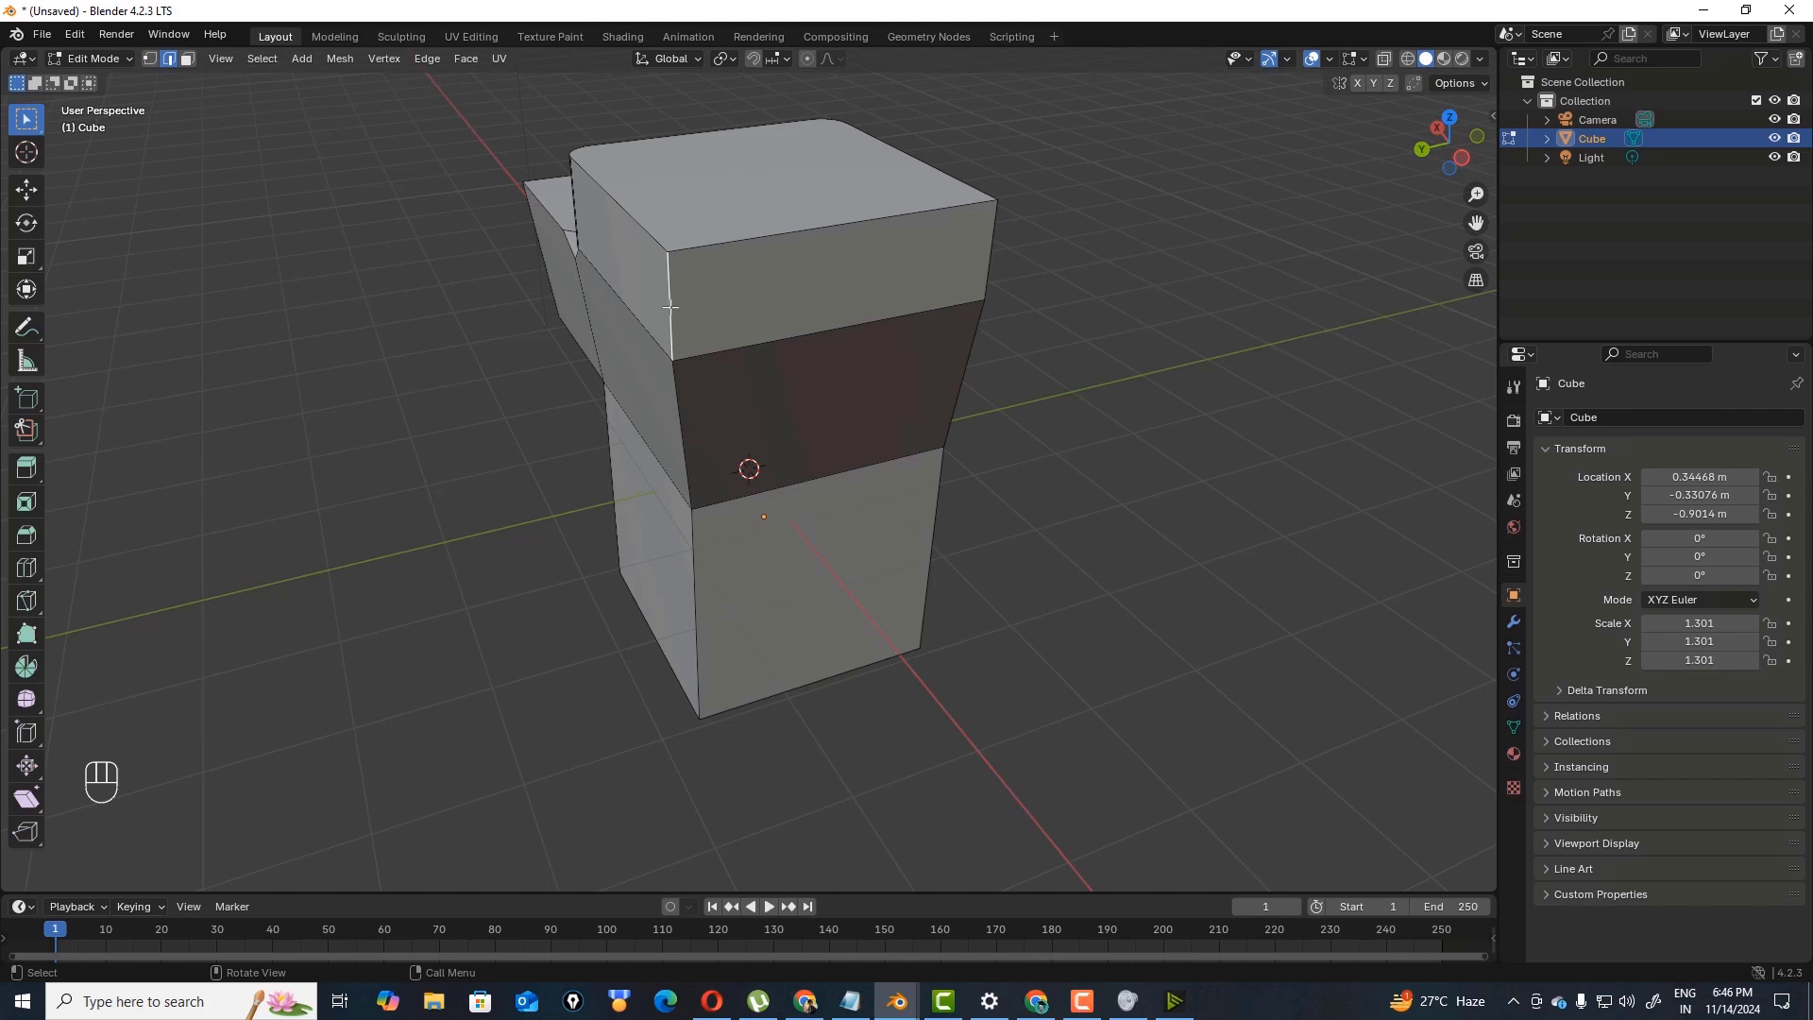
{"action": "middle_click_drag", "start_coordinate": [670, 306], "coordinate": [691, 324]}
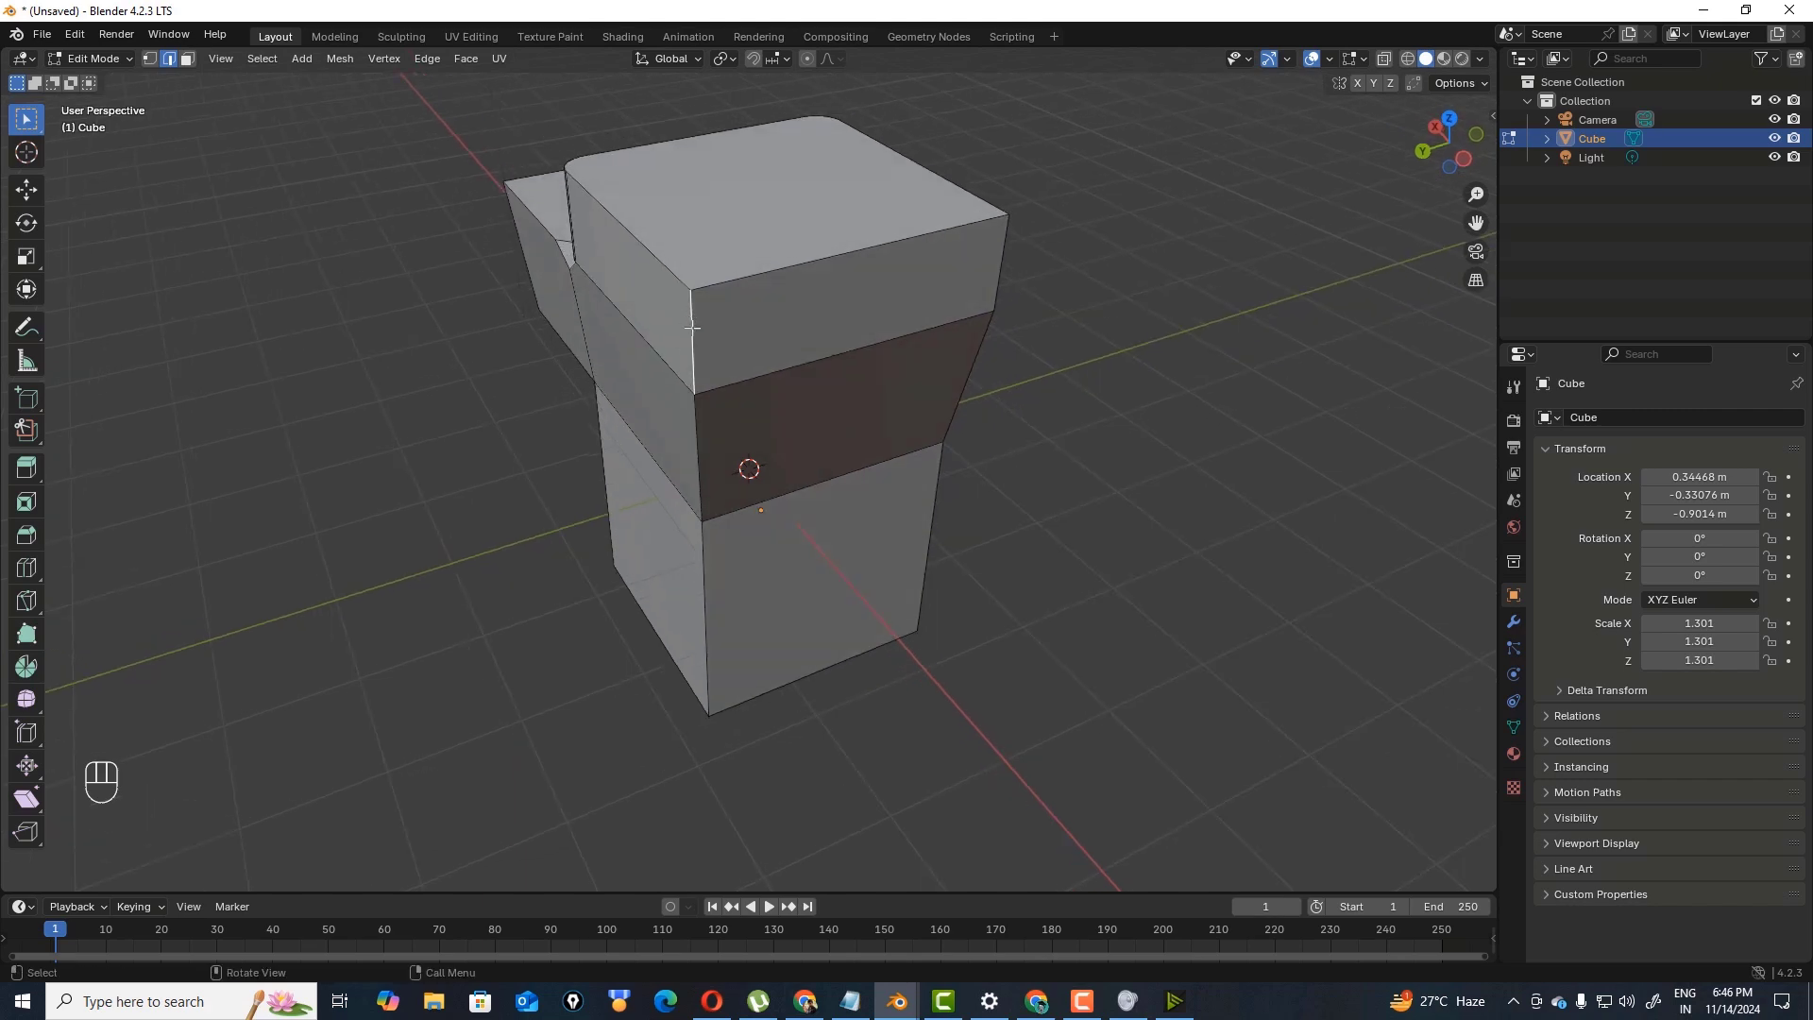
{"action": "left_click", "coordinate": [26, 534]}
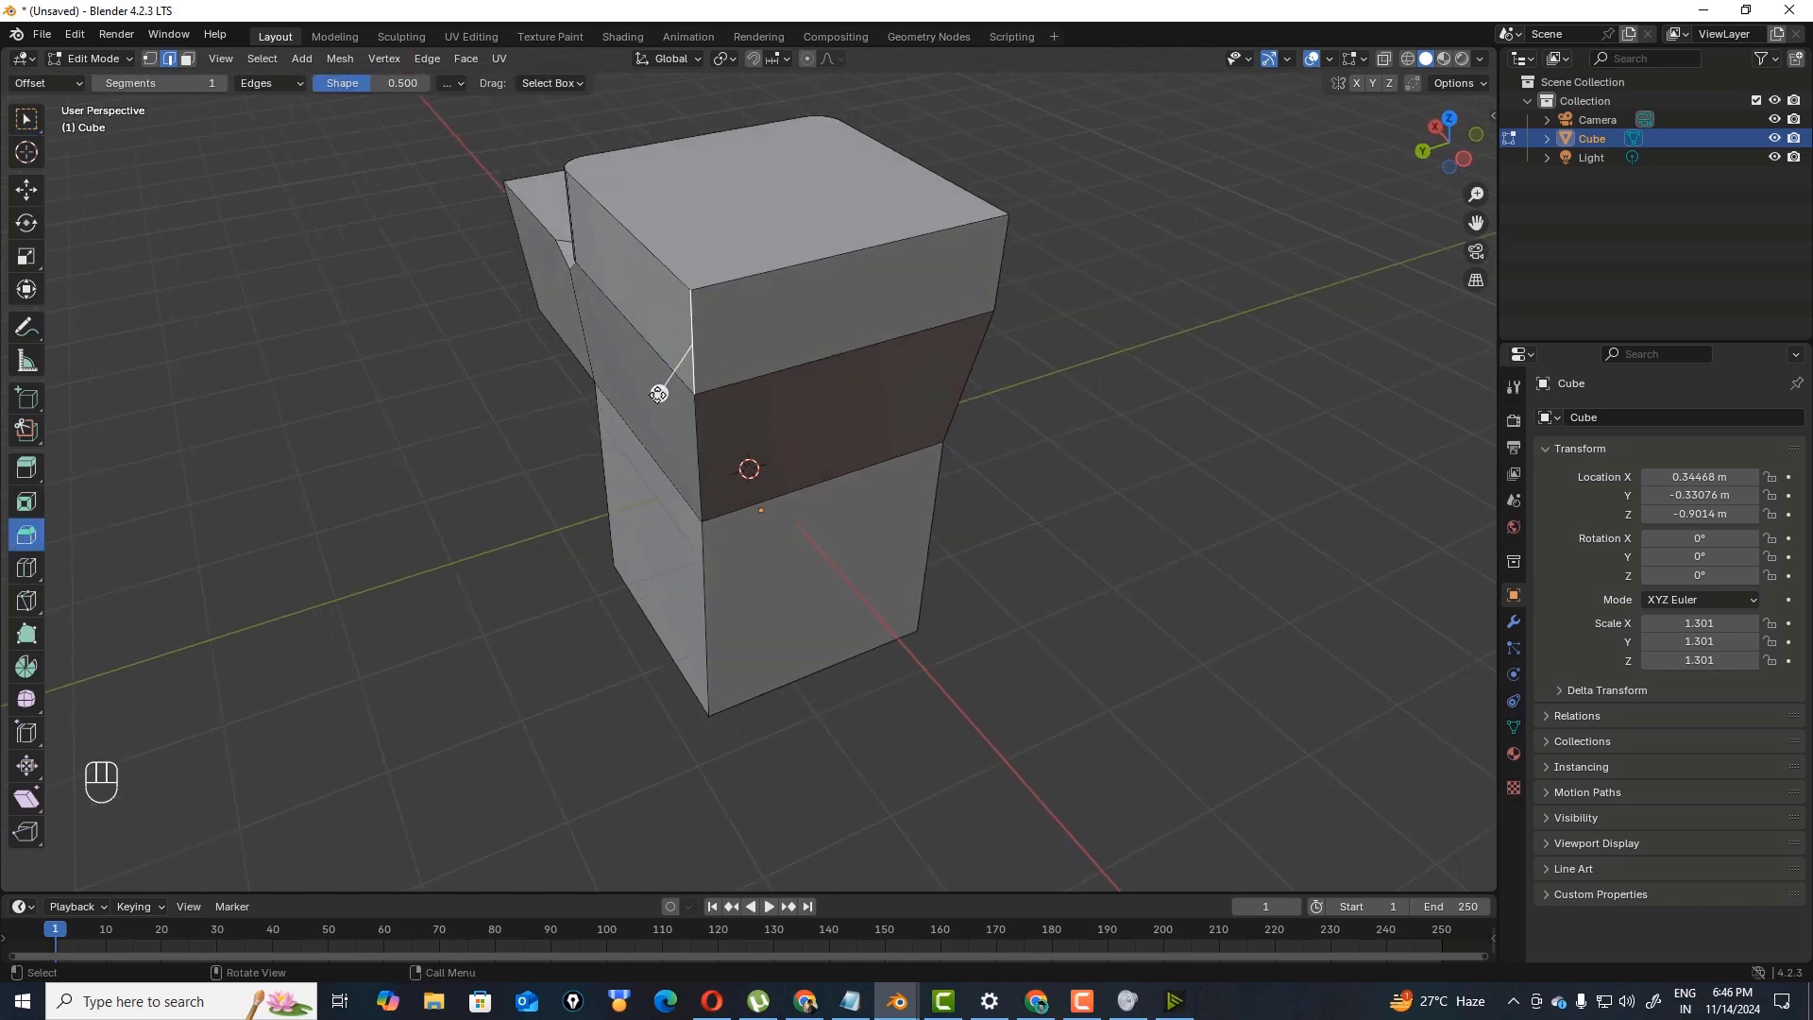
{"action": "mouse_move", "coordinate": [658, 392]}
{"action": "left_mouse_down"}
{"action": "mouse_move", "coordinate": [672, 427]}
{"action": "mouse_move", "coordinate": [680, 411]}
{"action": "left_mouse_up"}
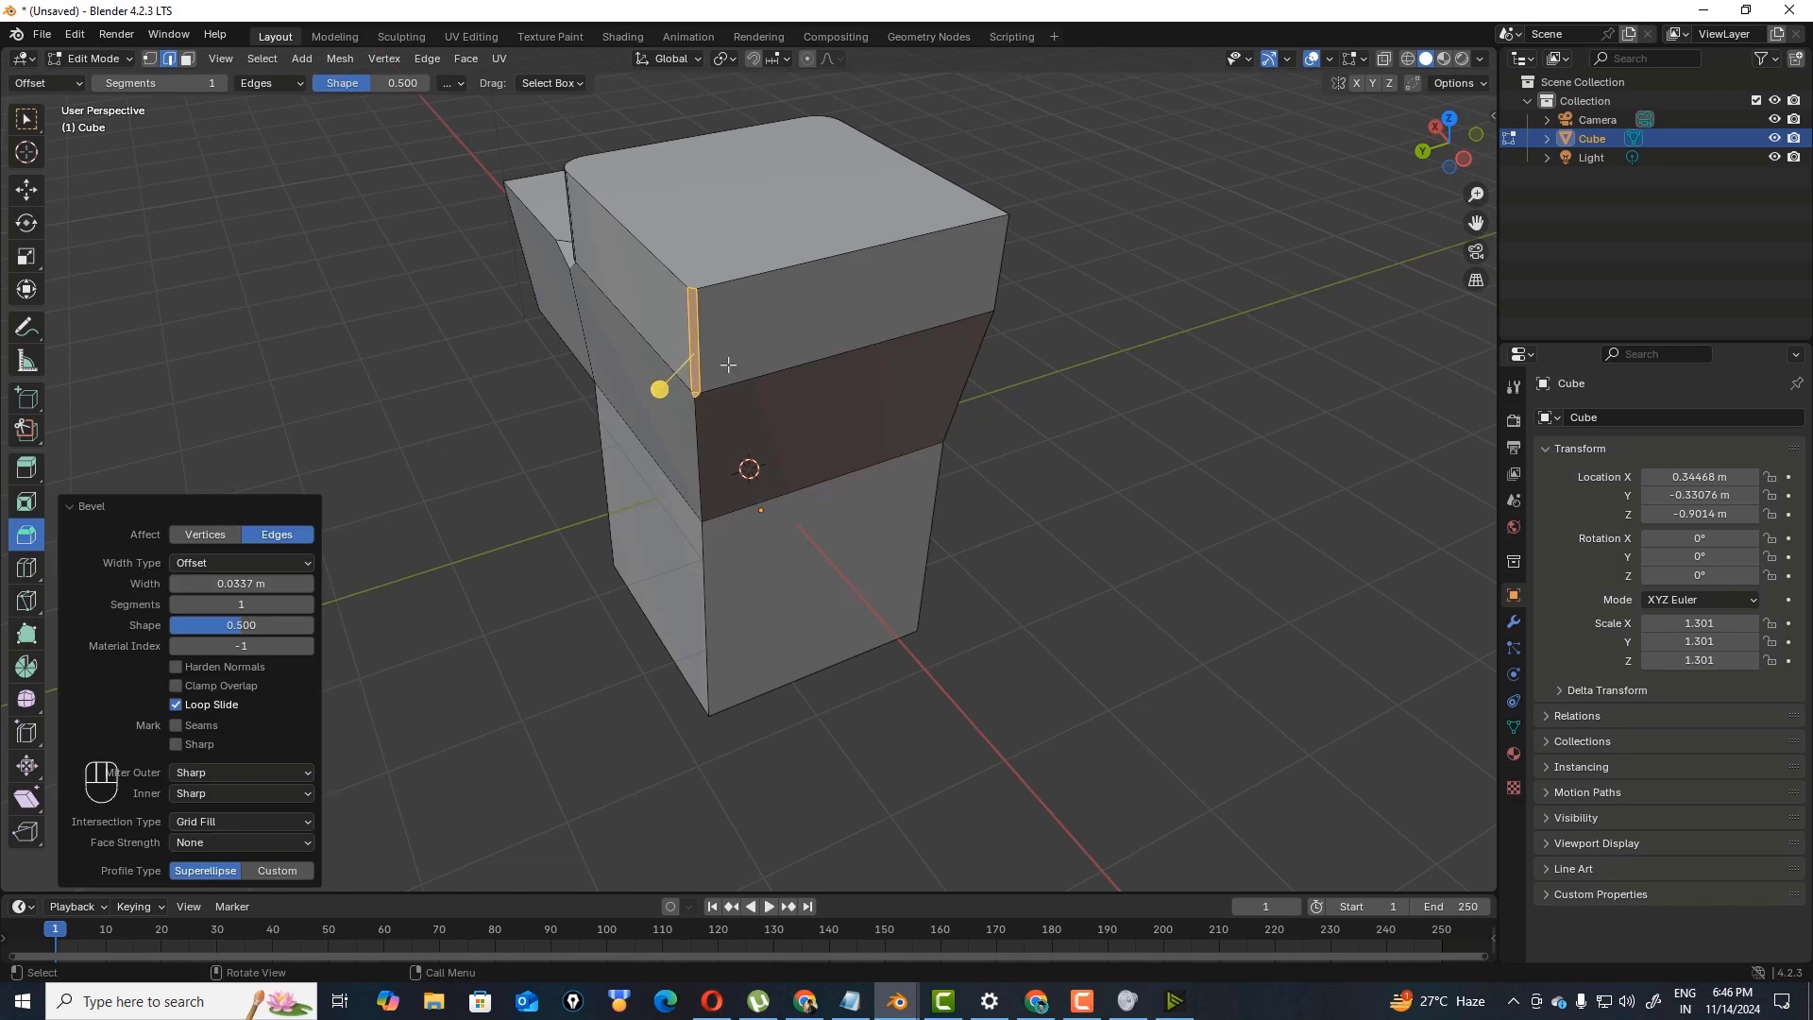
- Set the new bevel to 10 segments, material index 0 and a width of about 0.714 m
{"action": "scroll", "coordinate": [728, 367], "scroll_direction": "up", "scroll_amount": 3}
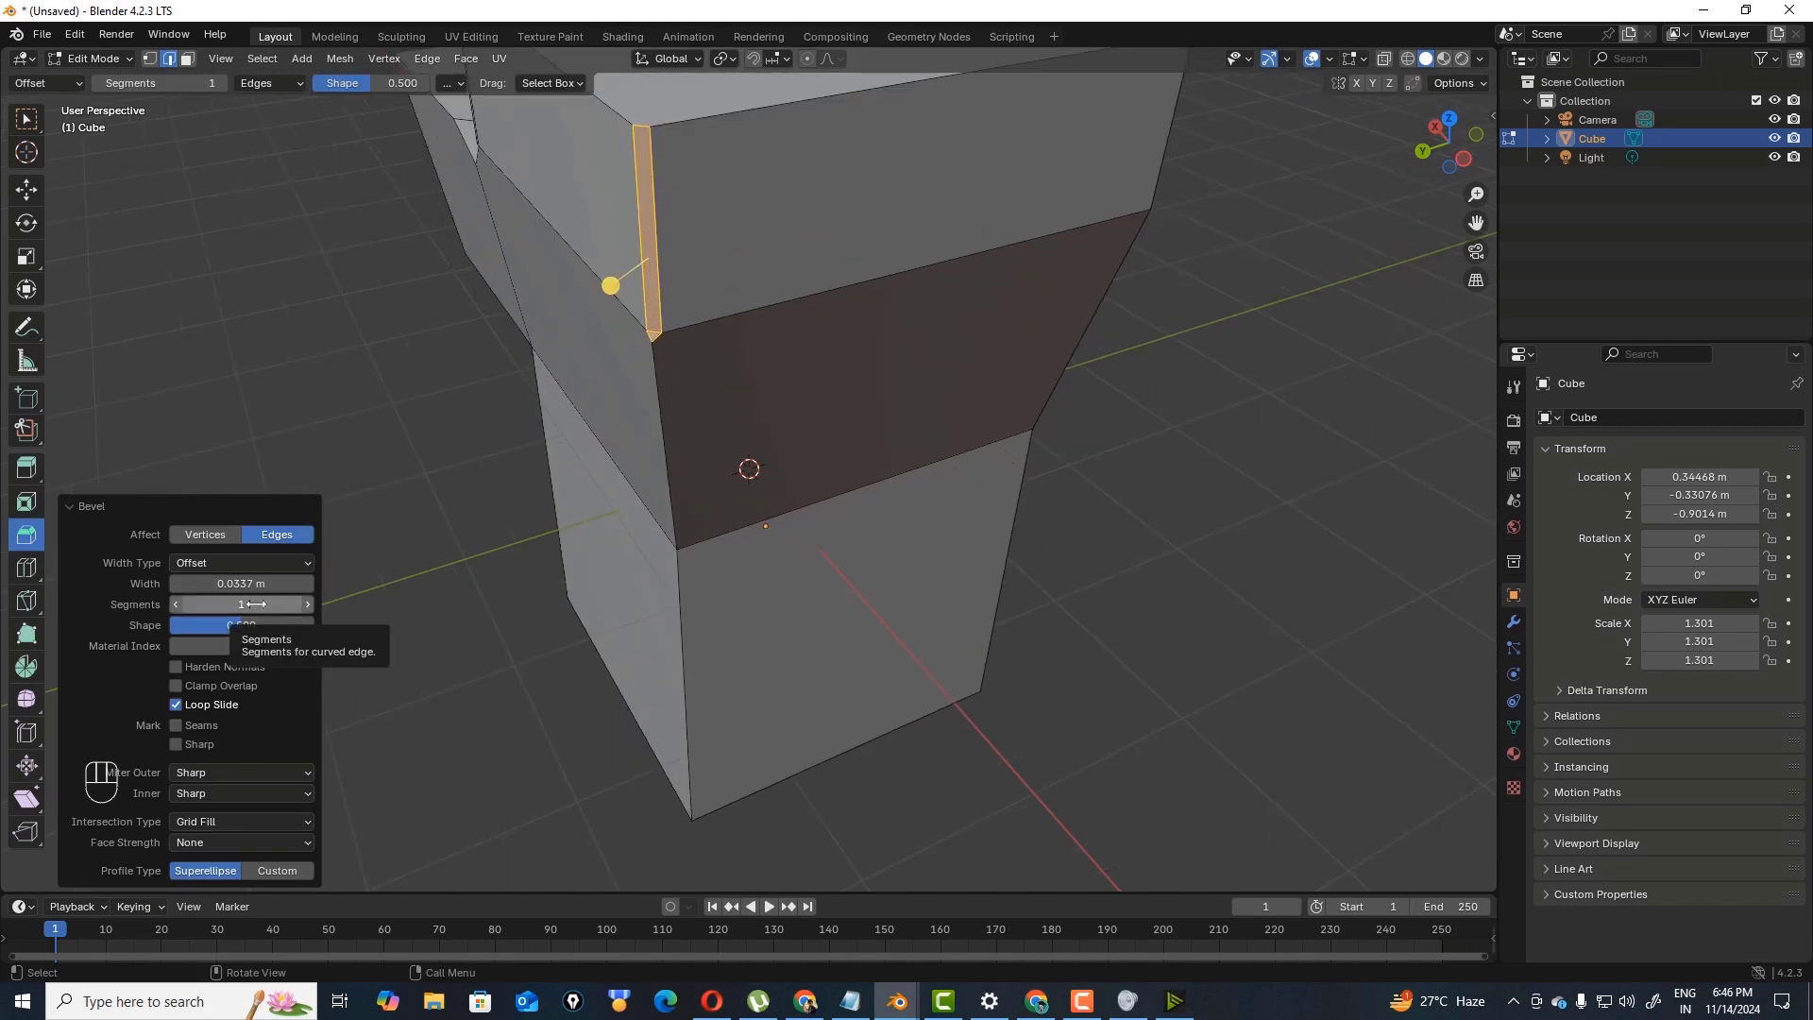
{"action": "left_click_drag", "start_coordinate": [255, 604], "coordinate": [244, 643]}
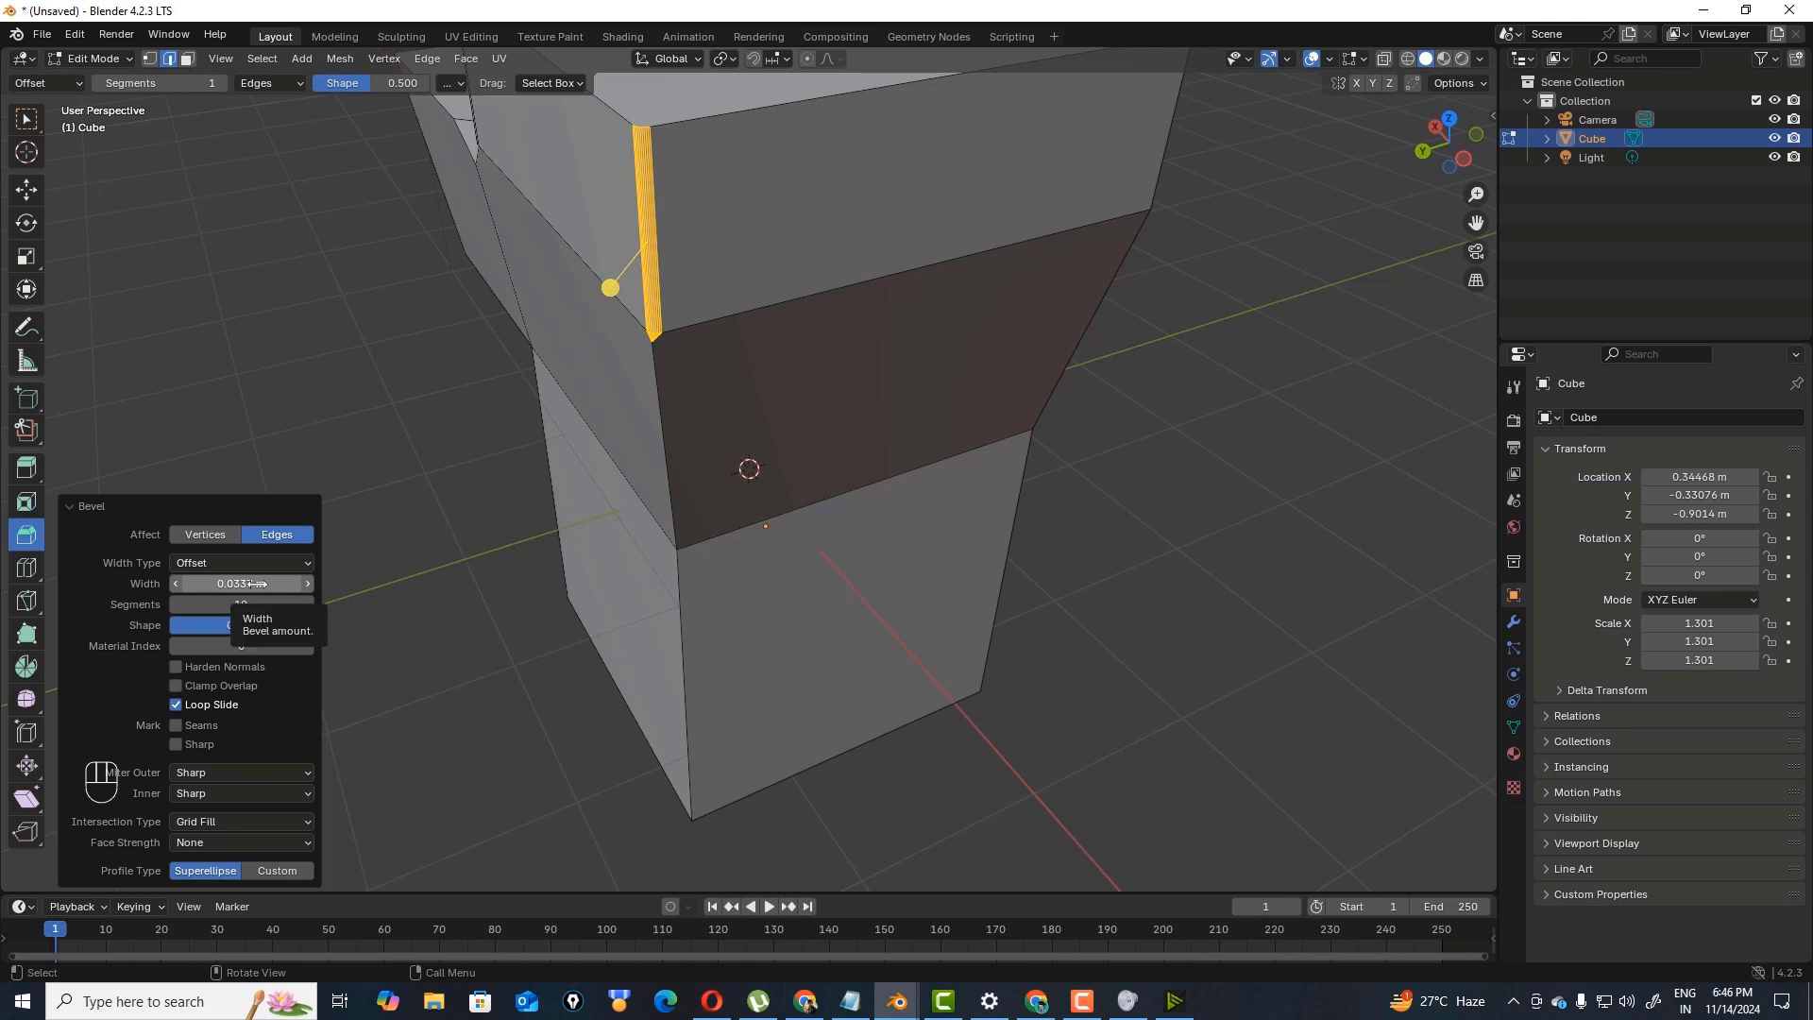
{"action": "left_click_drag", "start_coordinate": [257, 583], "coordinate": [472, 584]}
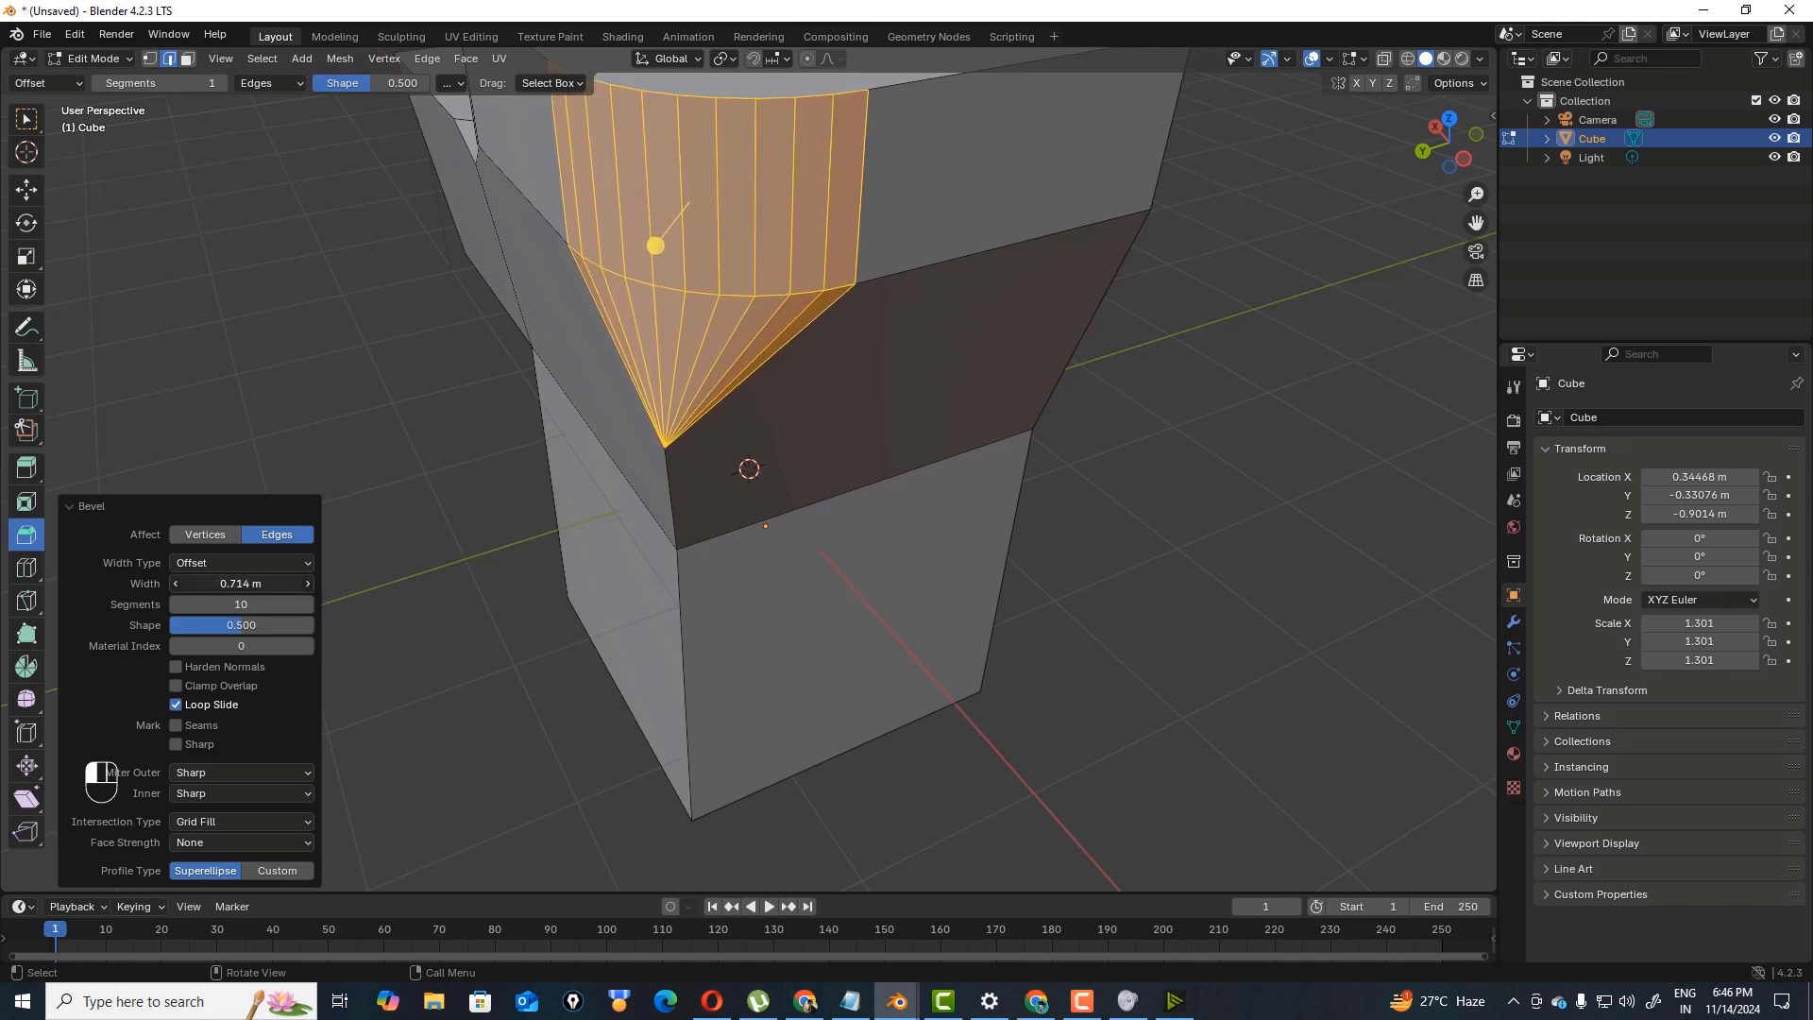
{"action": "left_click_drag", "start_coordinate": [1449, 142], "coordinate": [1562, 217]}
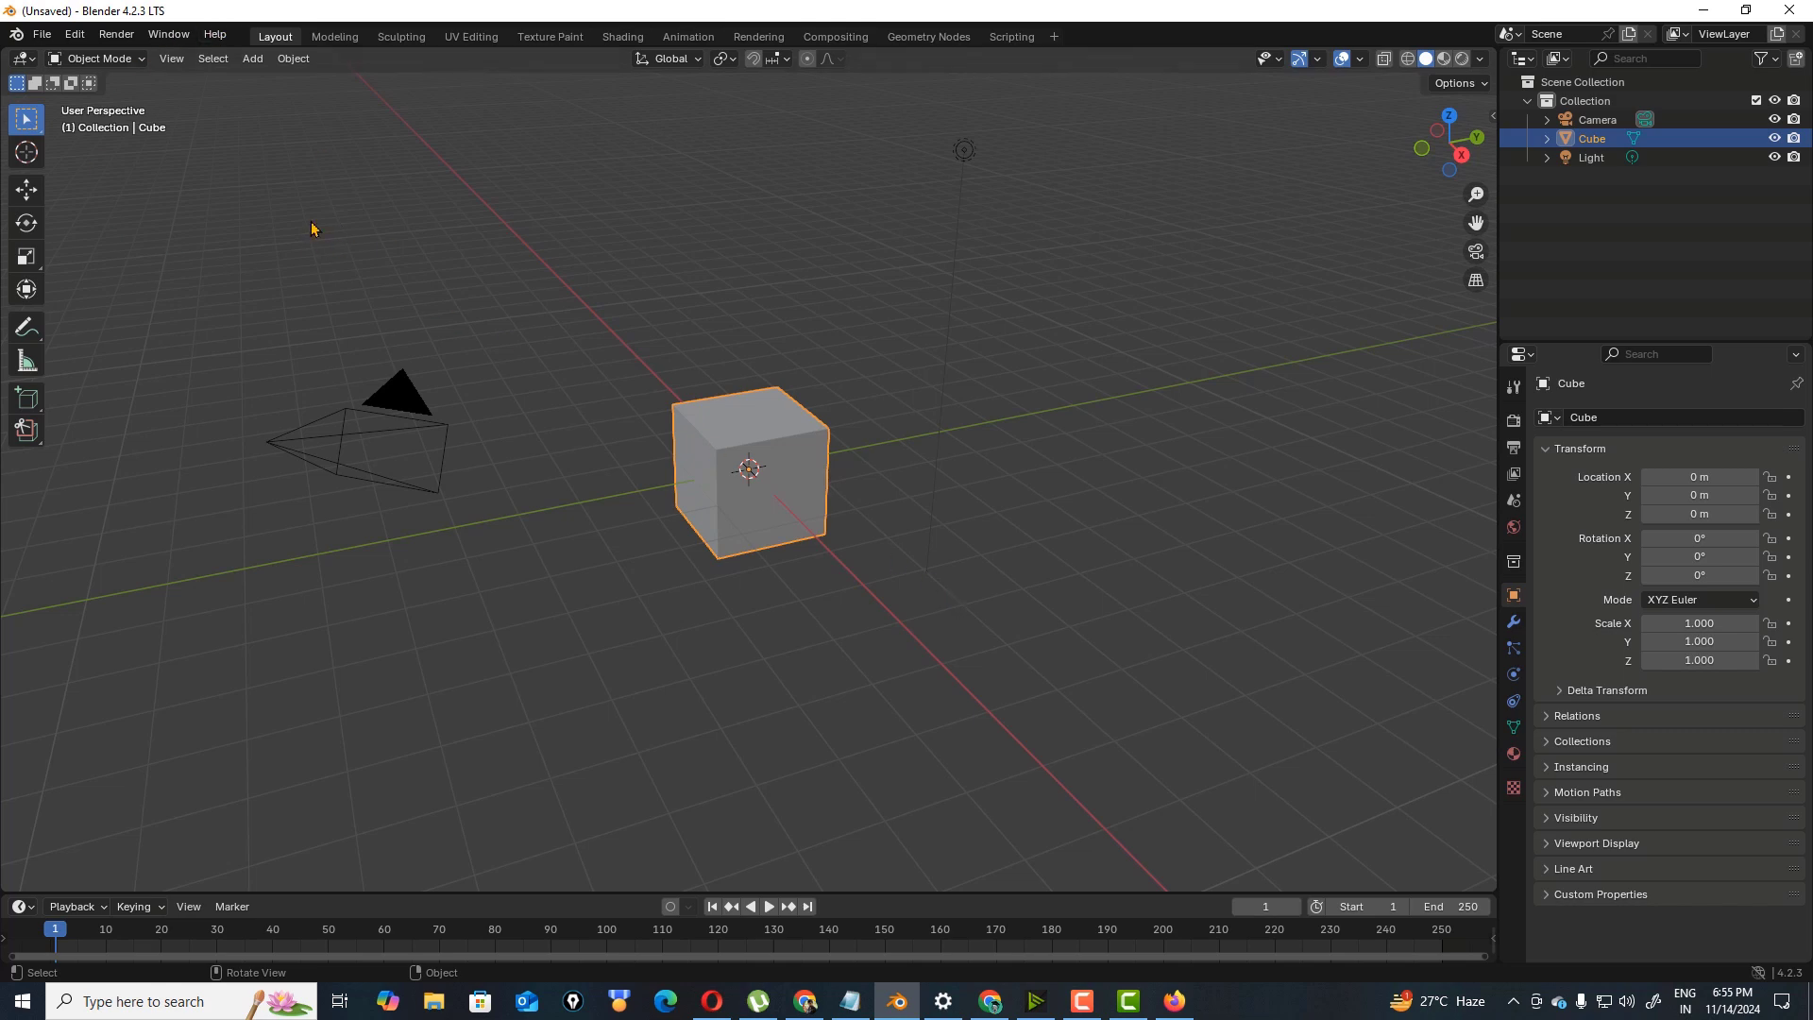
- Switch the cube into Edit Mode and back to Object Mode
{"action": "left_click", "coordinate": [141, 60]}
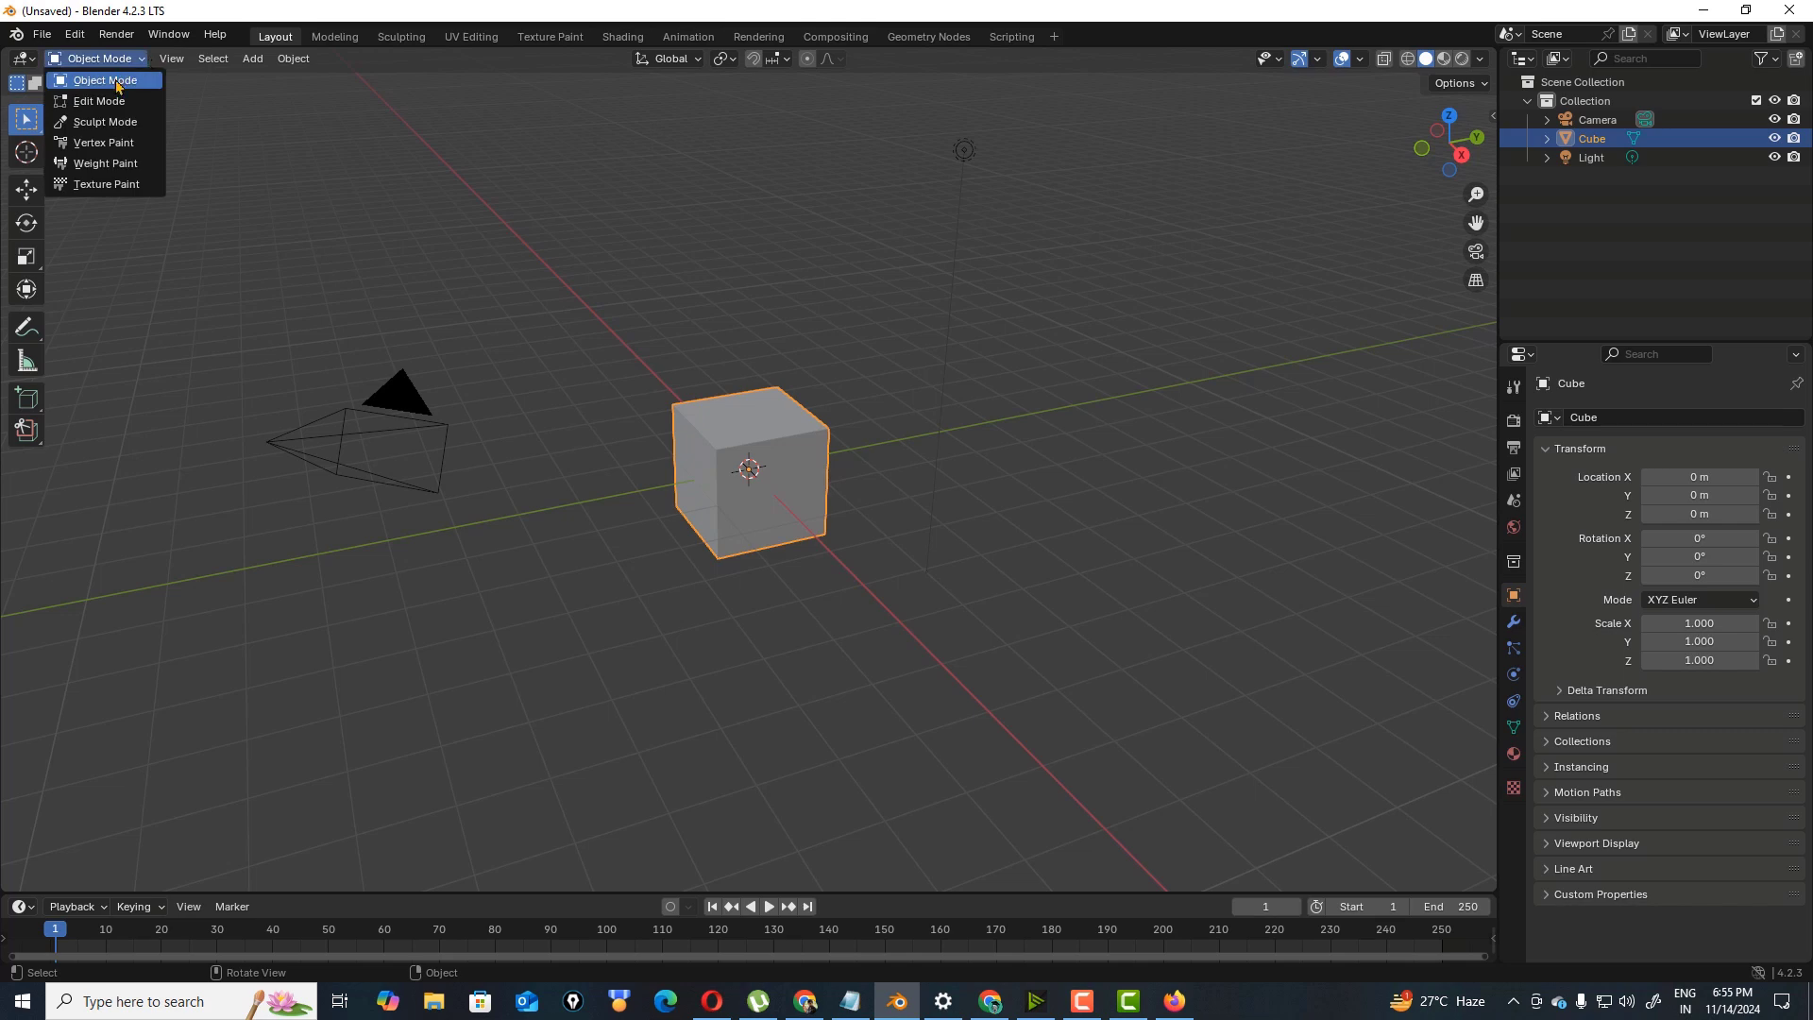
{"action": "left_click", "coordinate": [116, 102]}
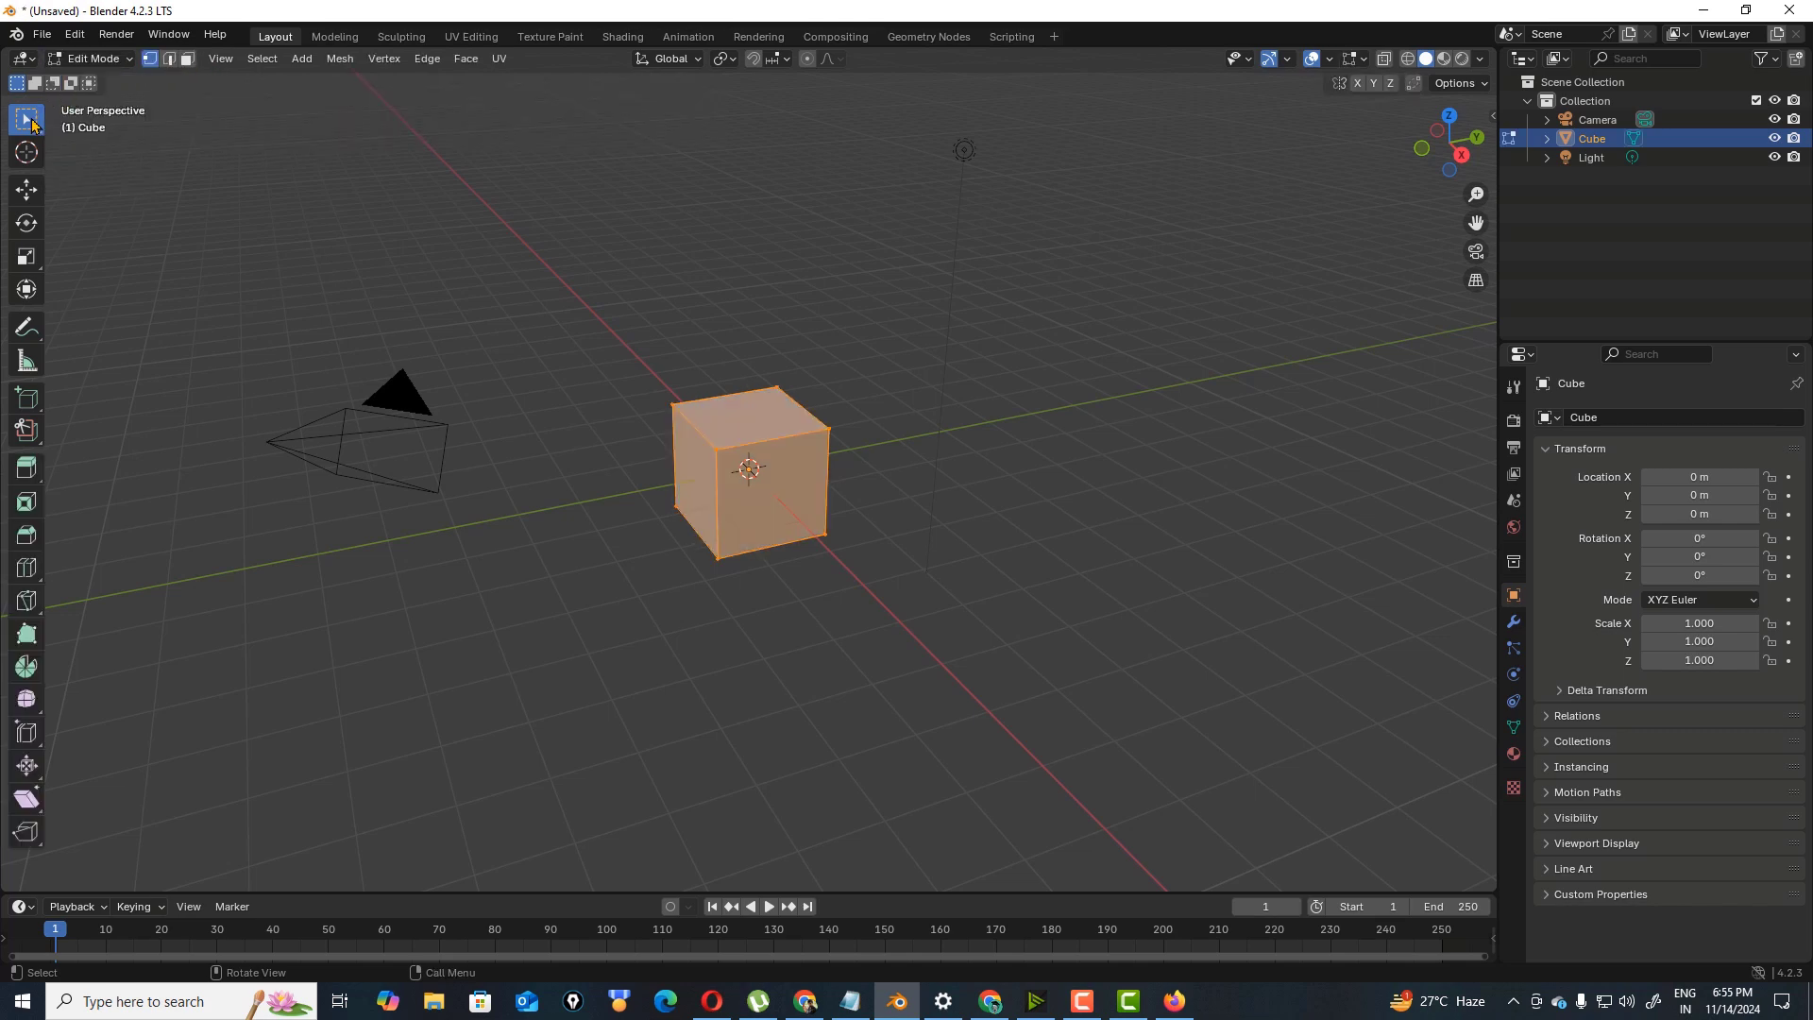
{"action": "left_click", "coordinate": [131, 62]}
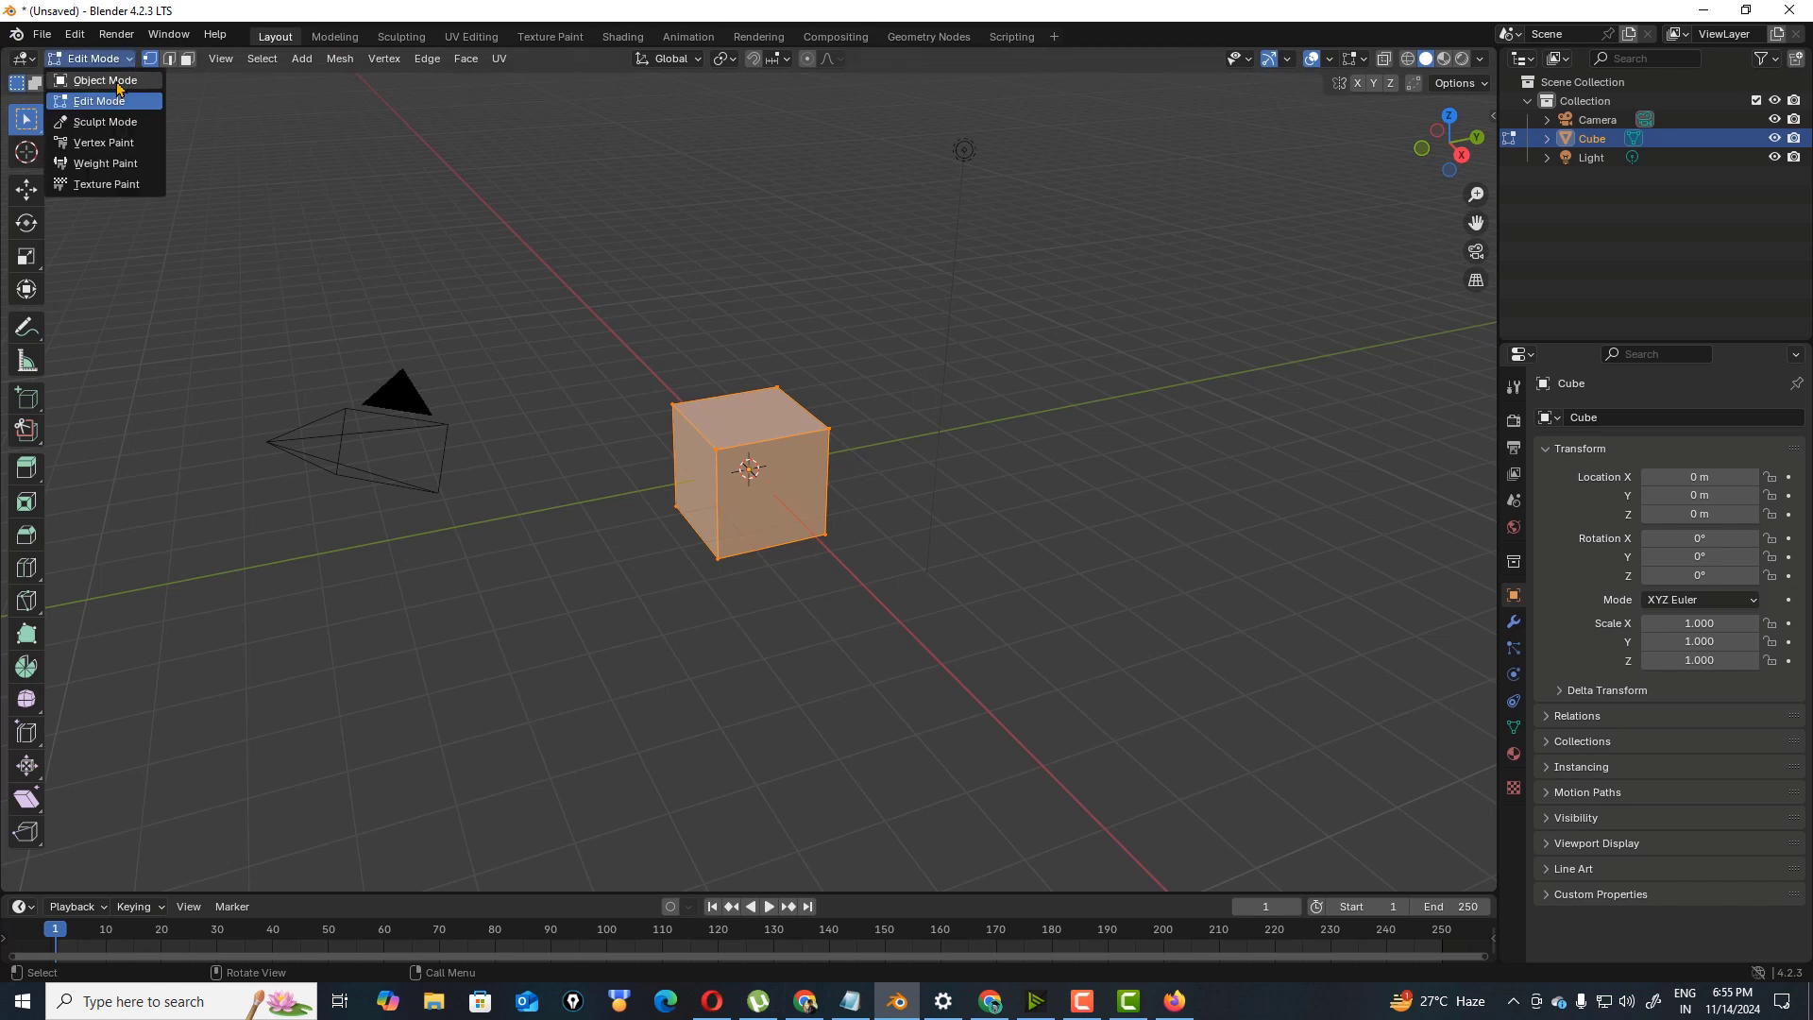
{"action": "left_click", "coordinate": [112, 81]}
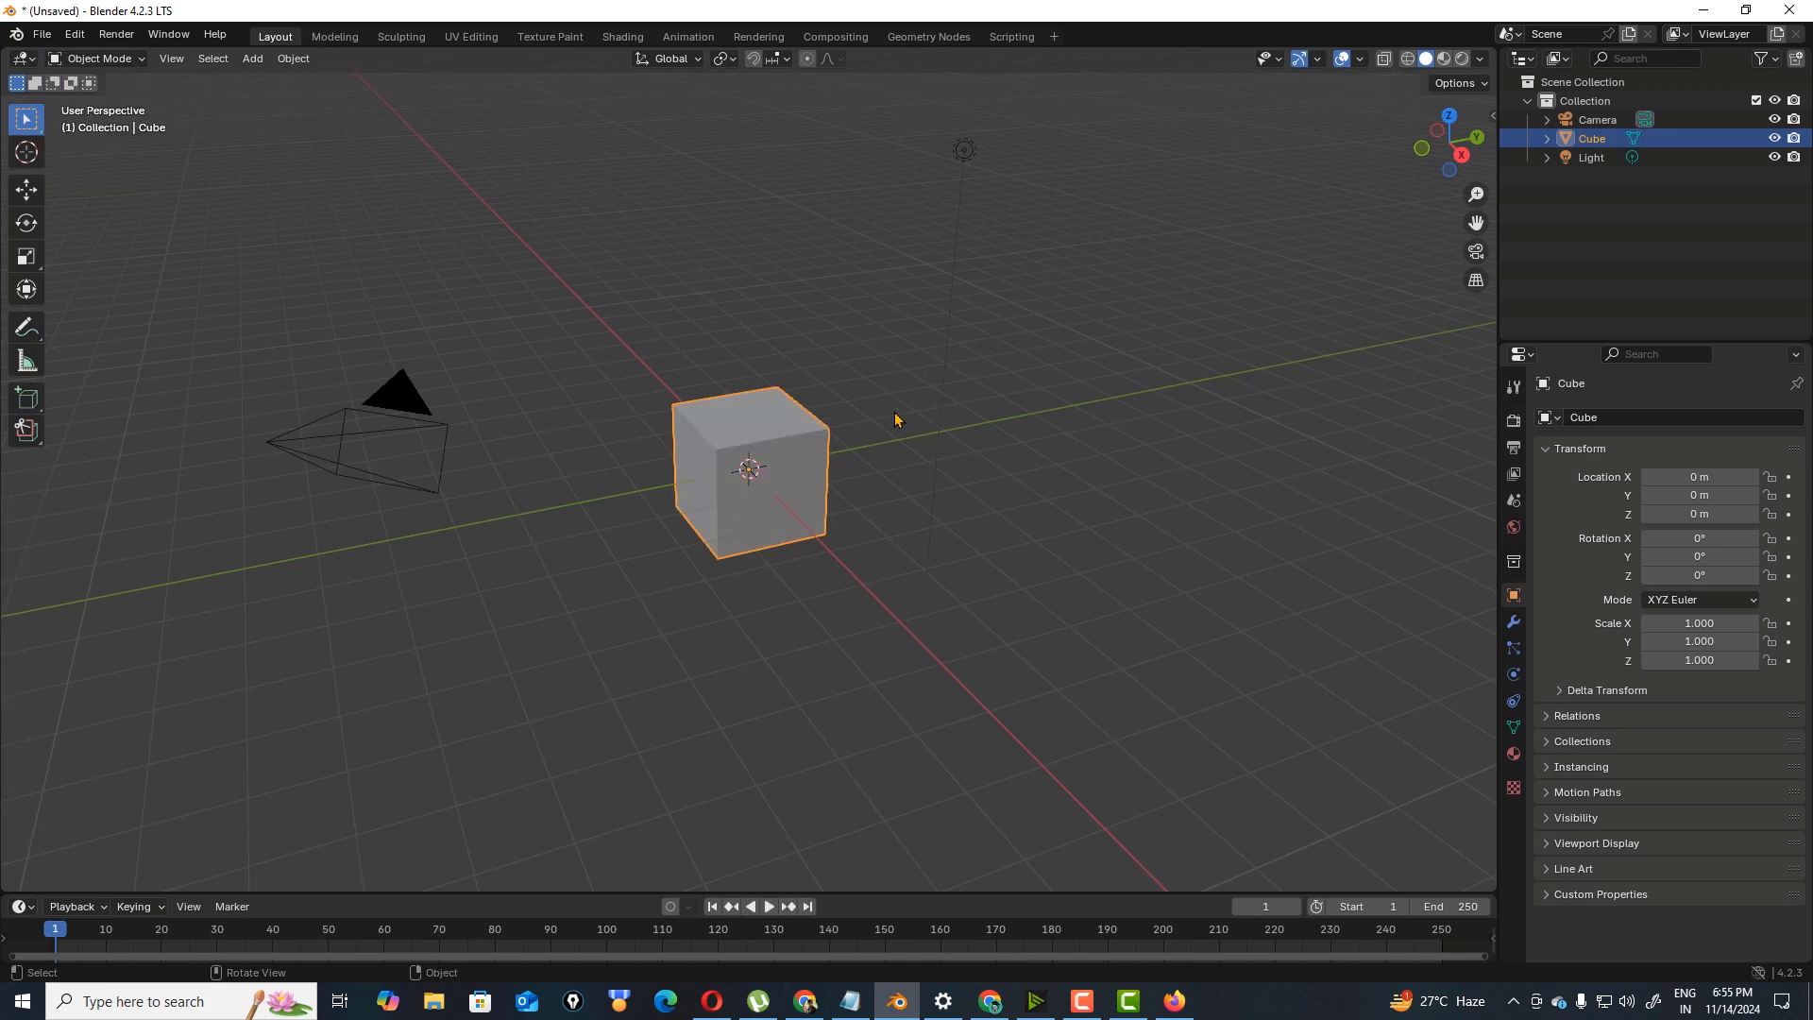
- Delete the default cube and light from the scene
{"action": "left_click_drag", "start_coordinate": [654, 318], "coordinate": [990, 583]}
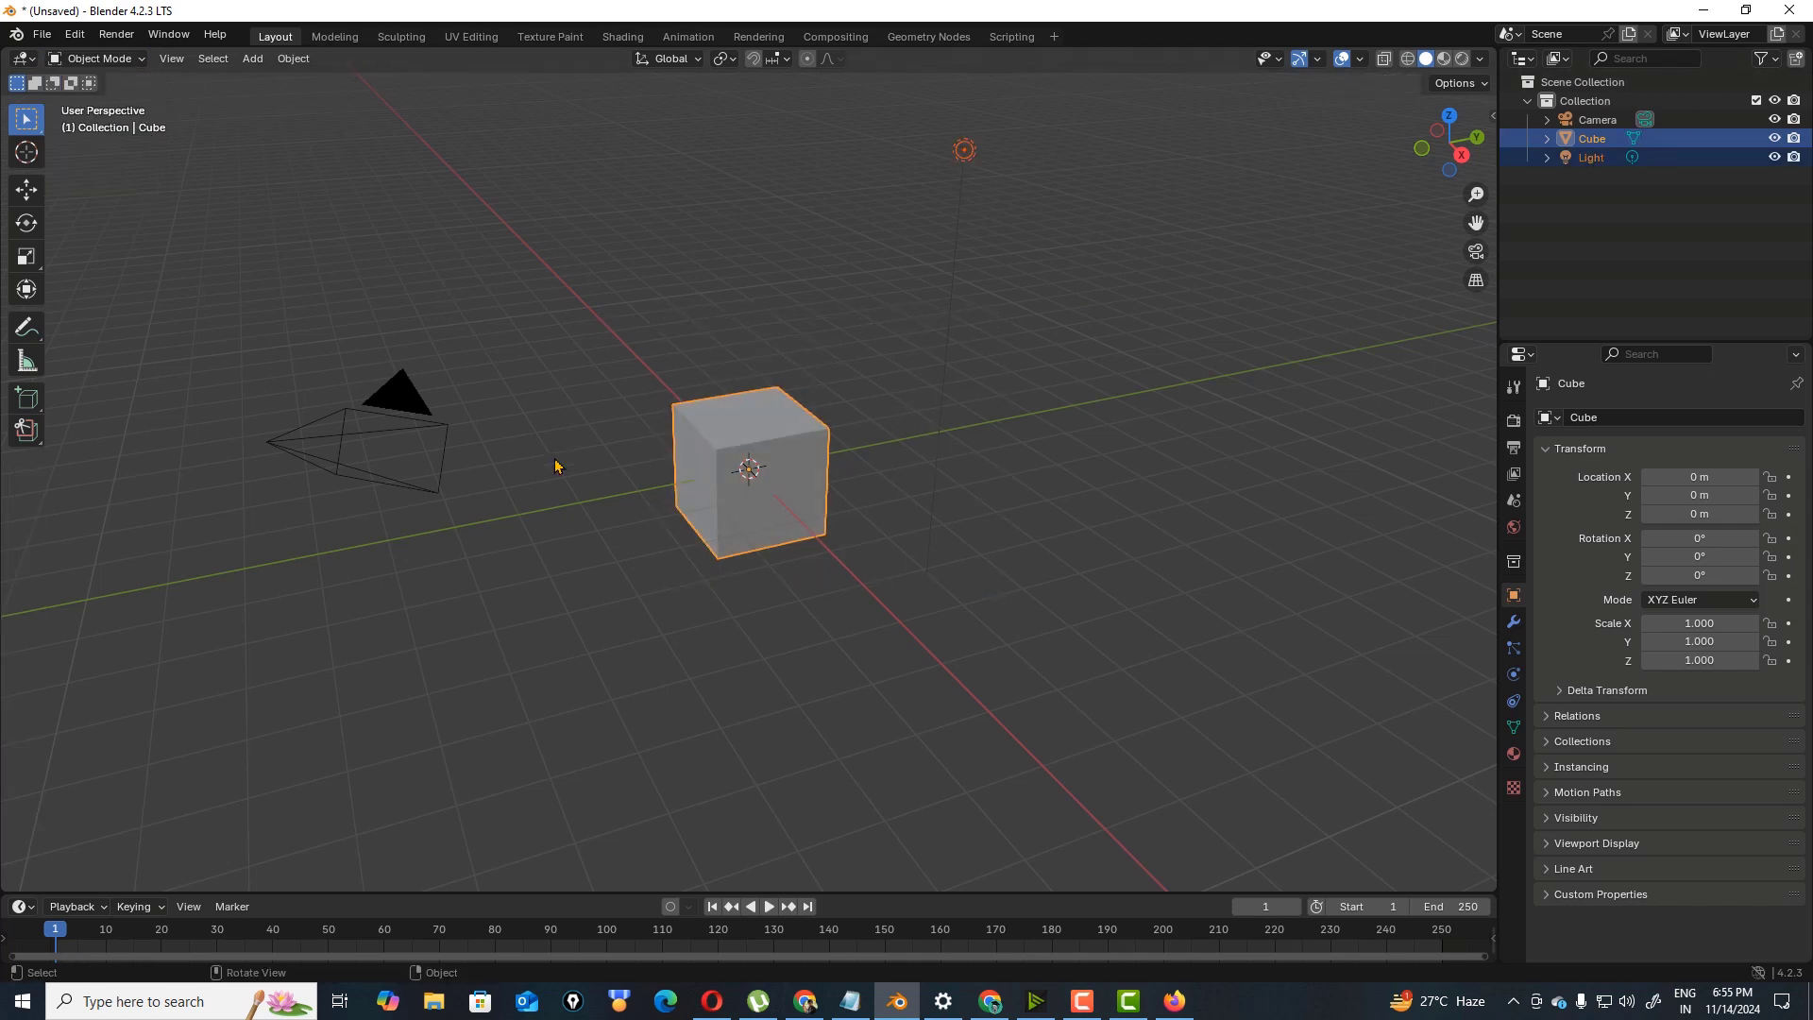
{"action": "key", "text": "x"}
{"action": "left_click", "coordinate": [508, 548]}
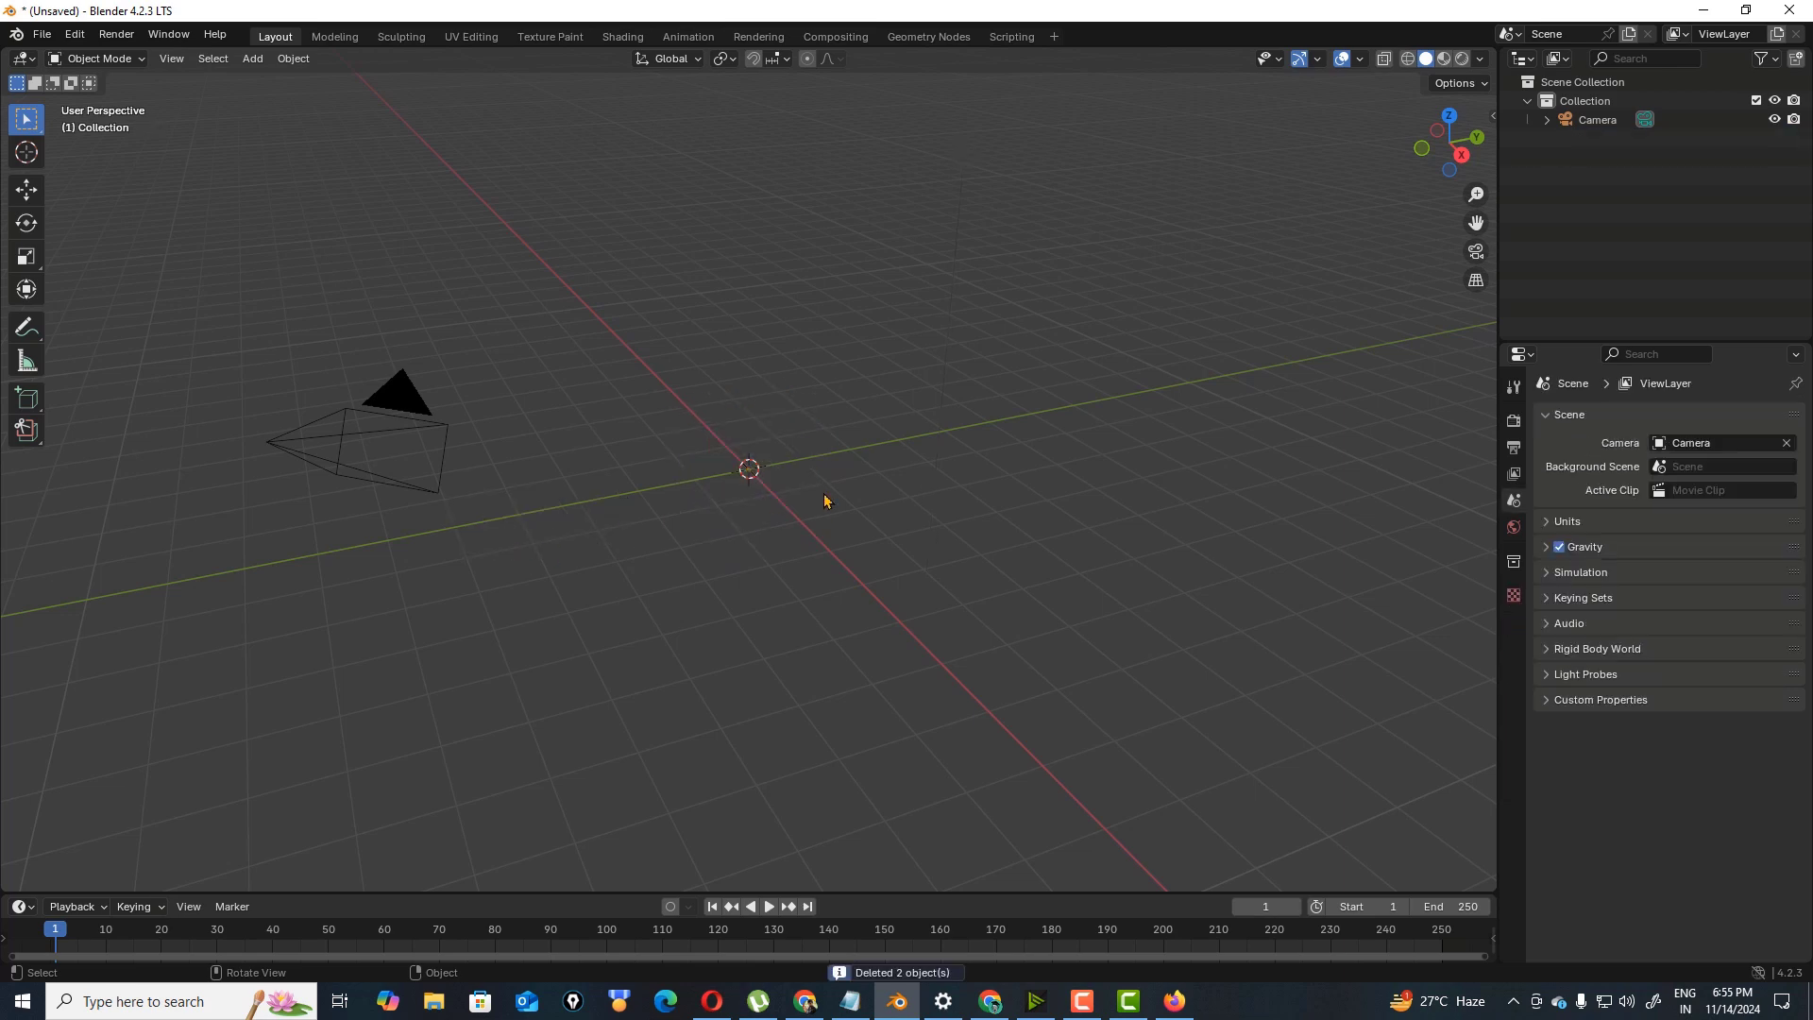
- Add a plane mesh and show it in the top orthographic view
{"action": "left_click", "coordinate": [251, 60]}
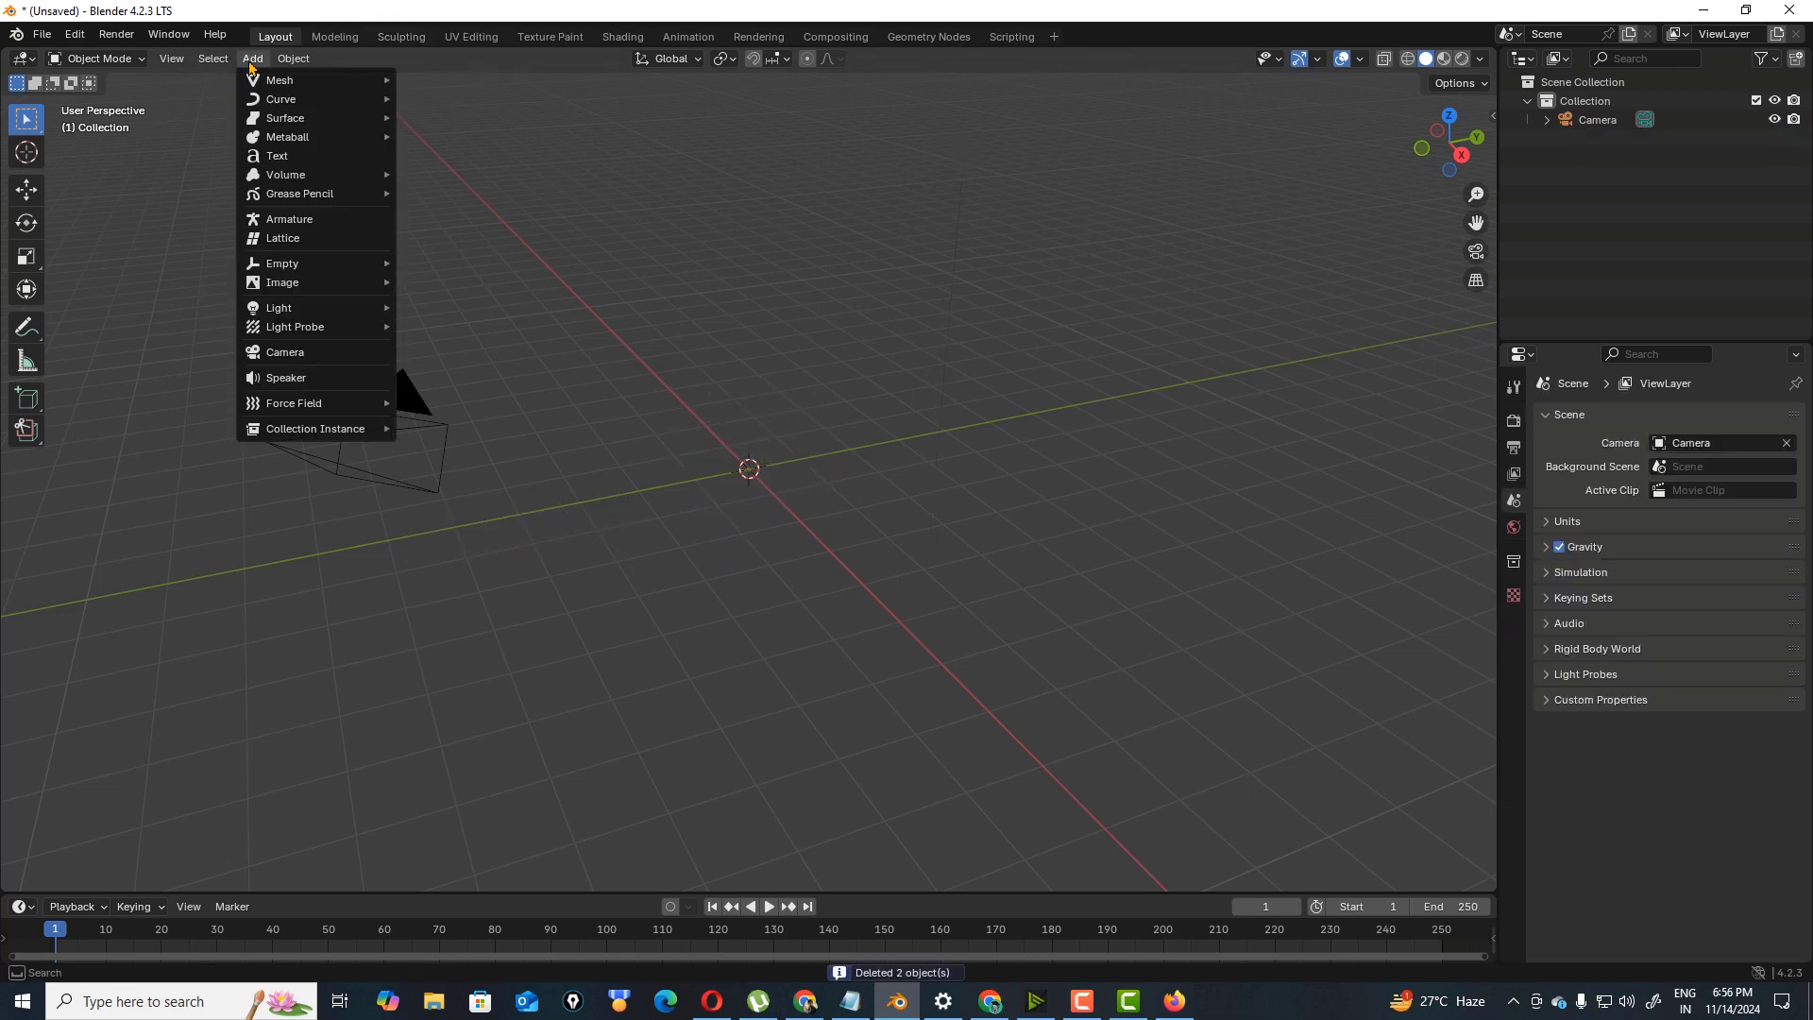
{"action": "mouse_move", "coordinate": [288, 85]}
{"action": "left_click", "coordinate": [482, 85]}
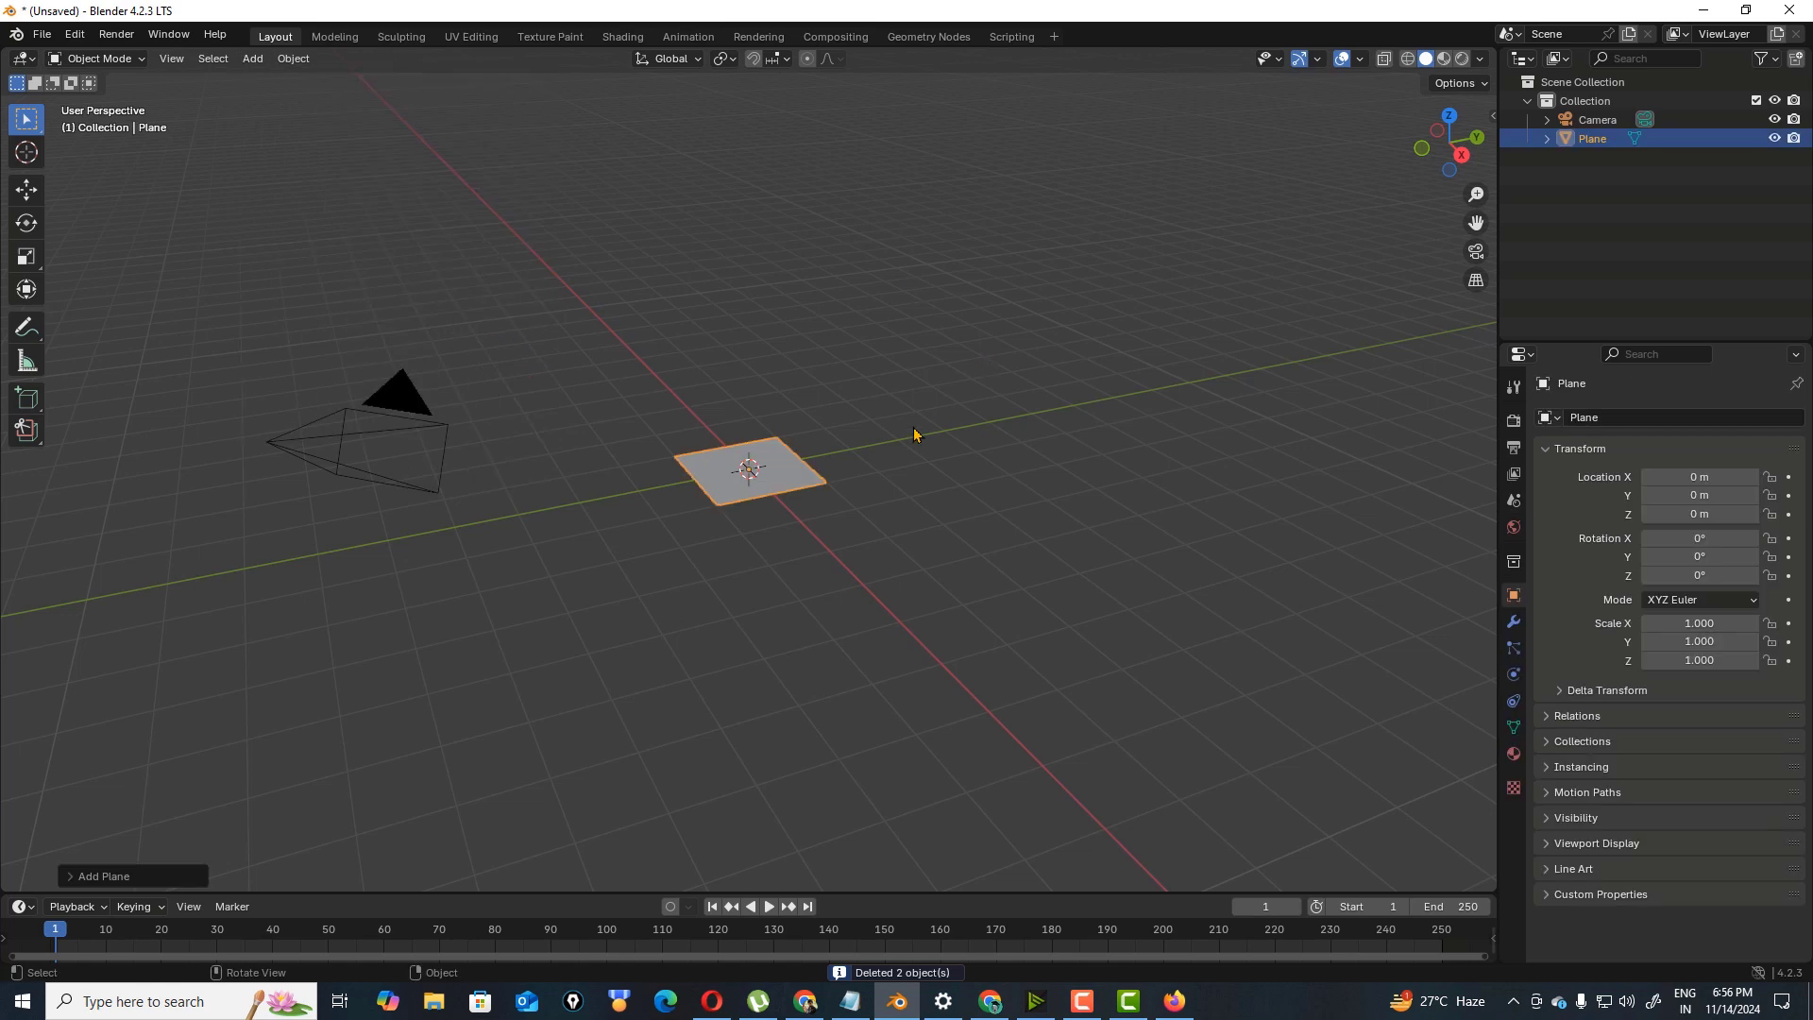
{"action": "left_click_drag", "start_coordinate": [1426, 170], "coordinate": [1398, 218]}
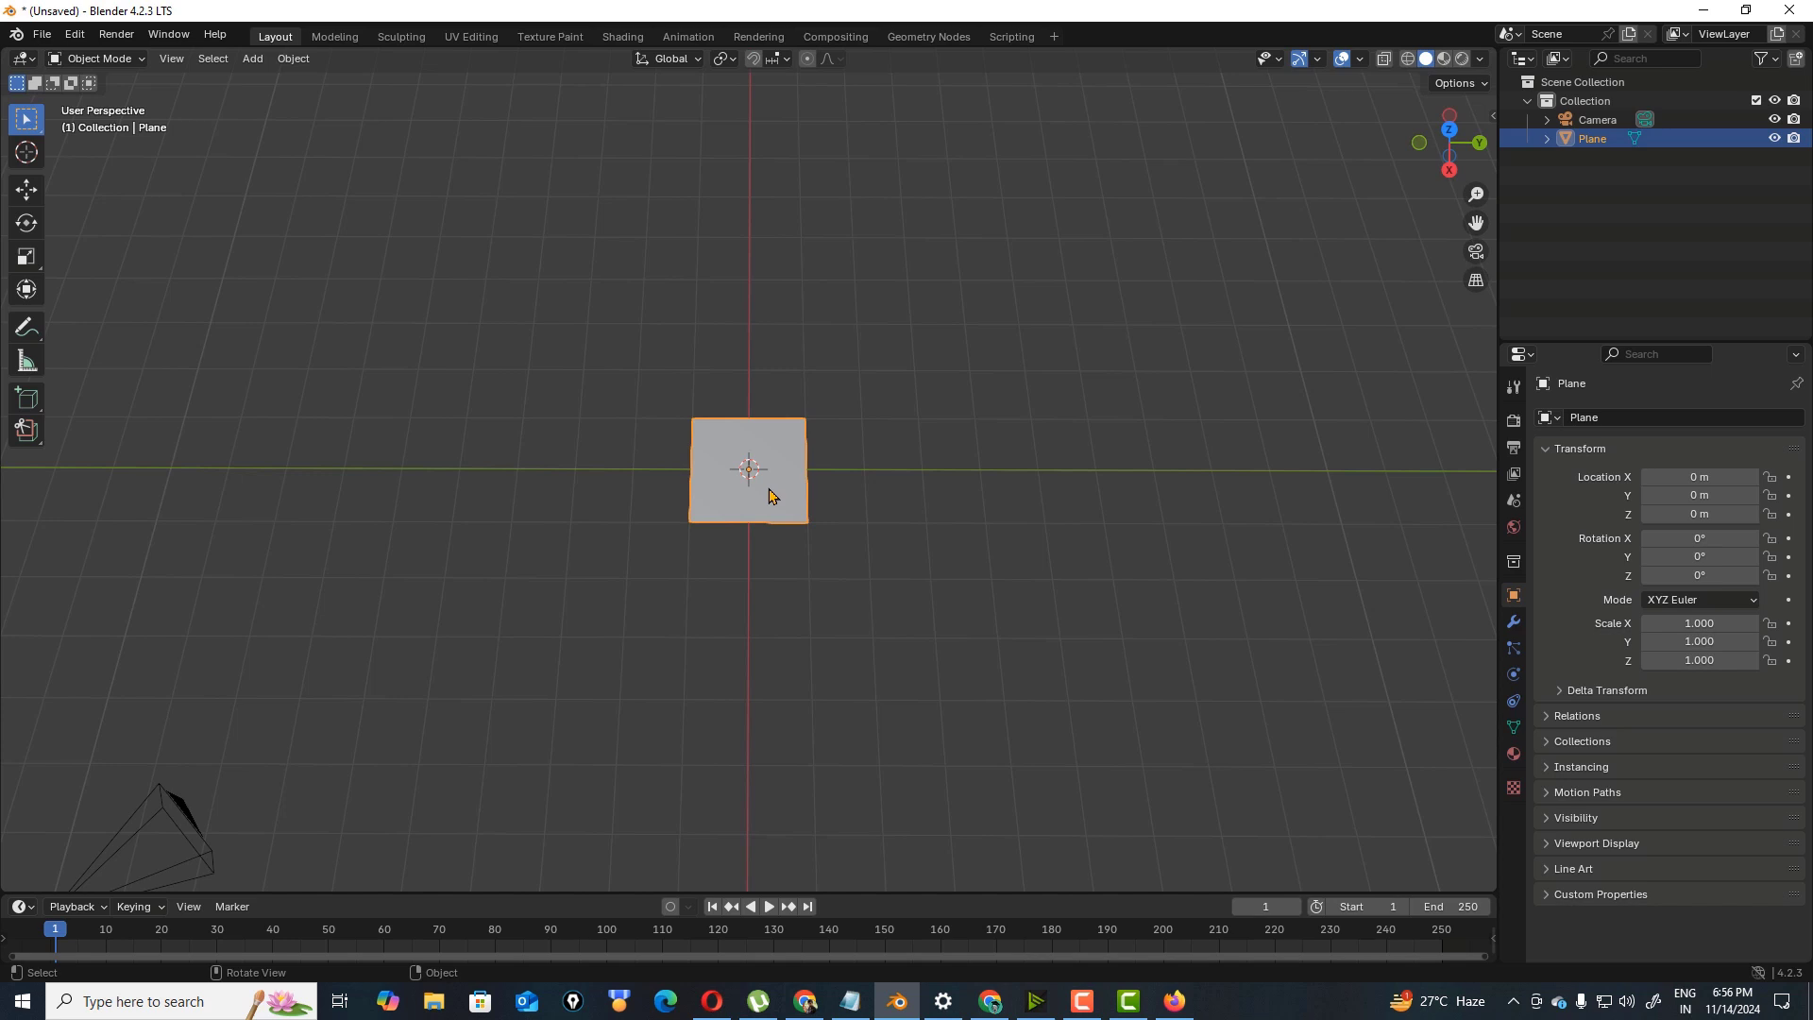
{"action": "key", "text": "KP_7"}
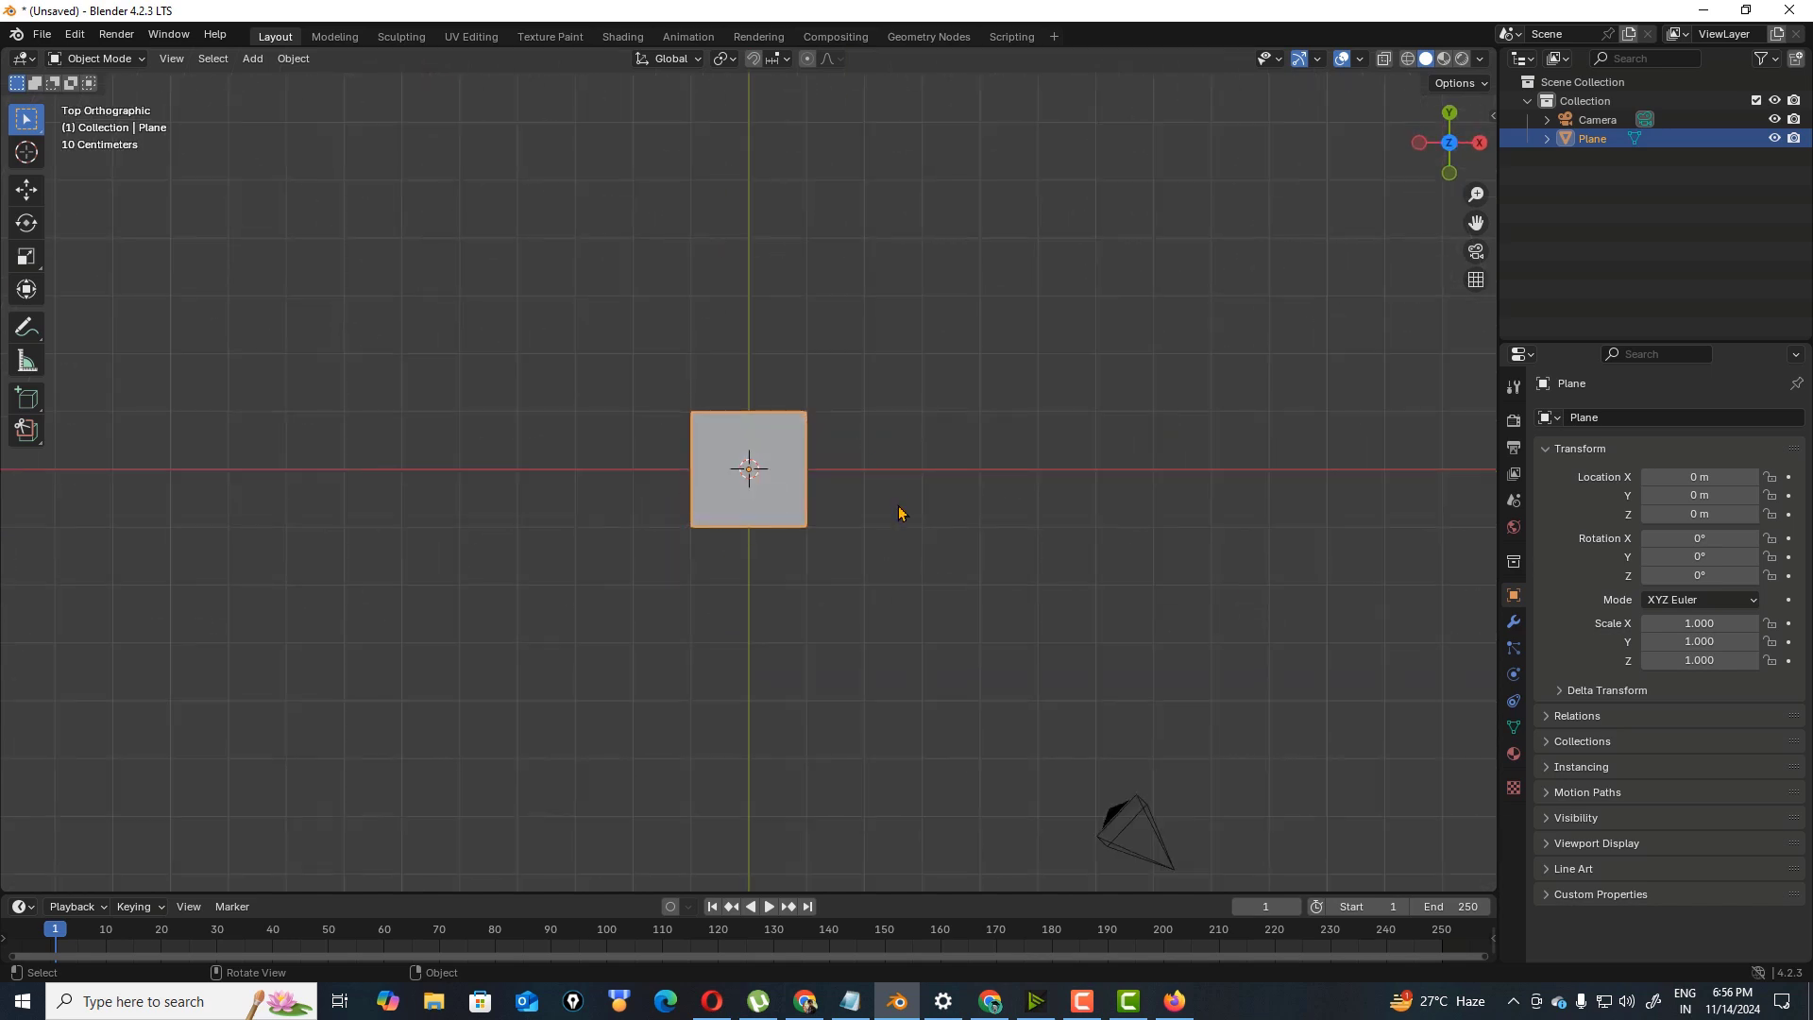
- Enable the Screencast Keys overlay and hide the sidebar again
{"action": "key", "text": "n"}
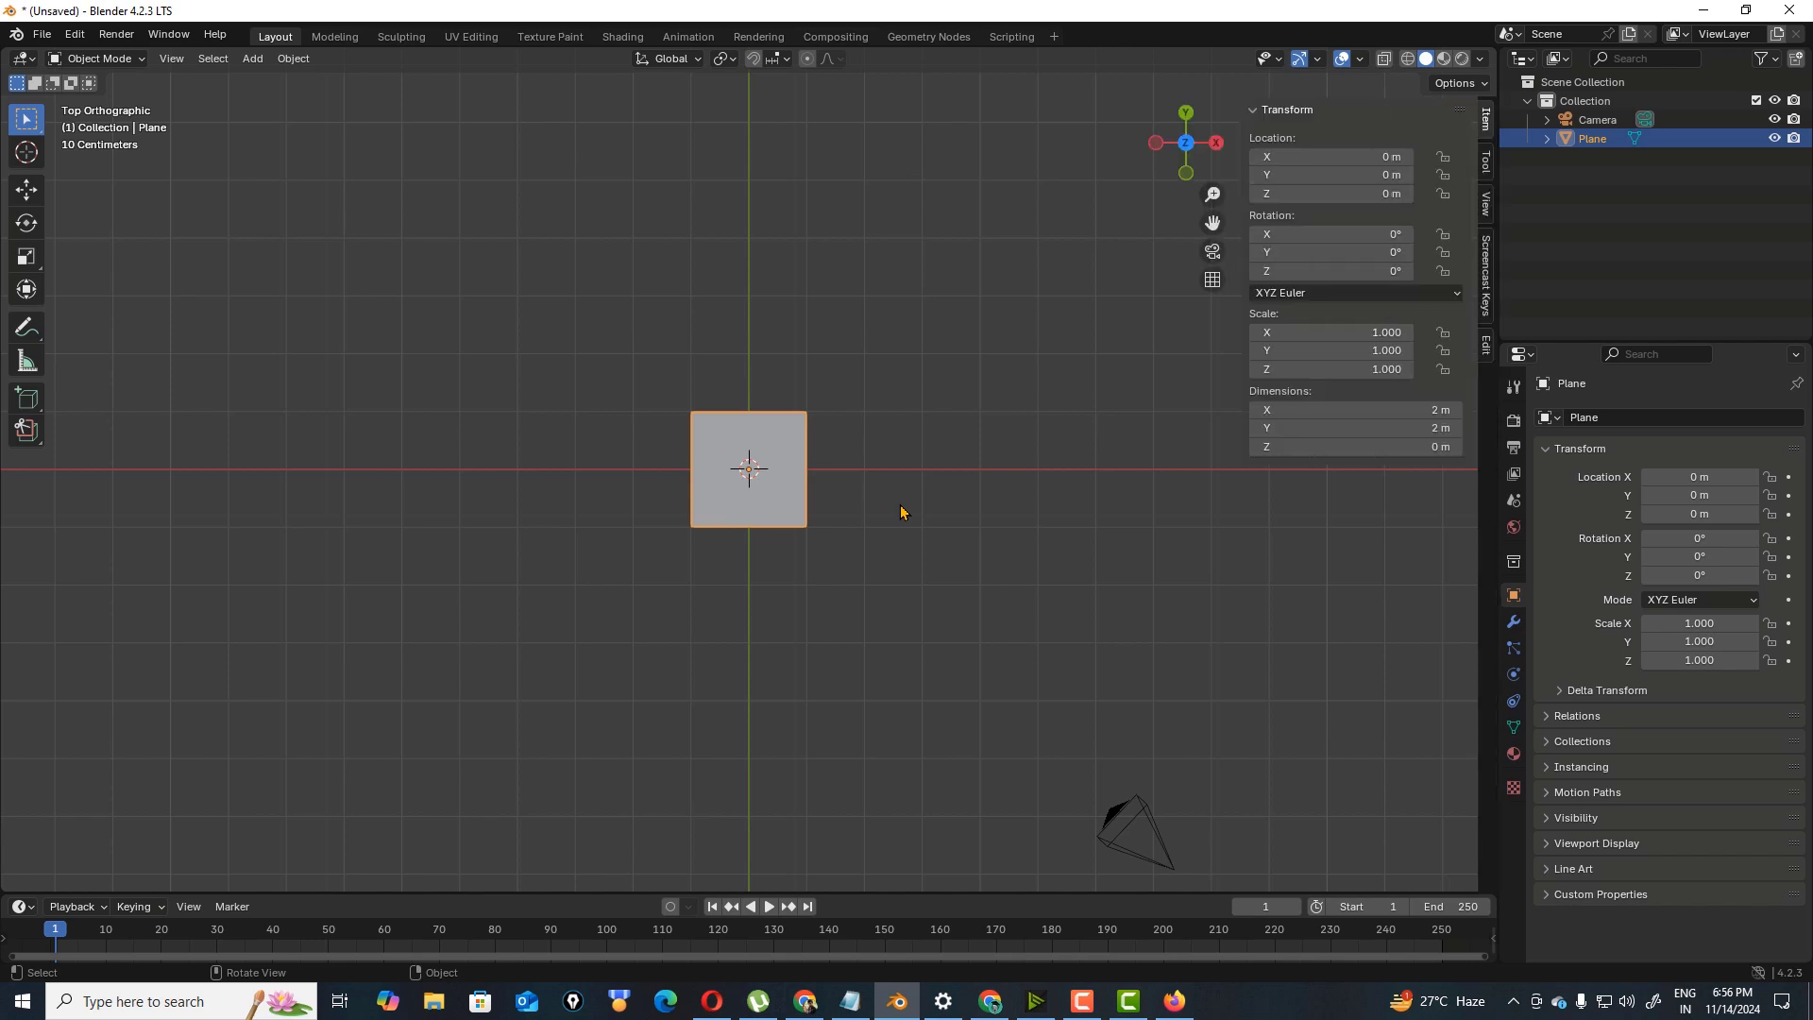
{"action": "left_click", "coordinate": [1484, 282]}
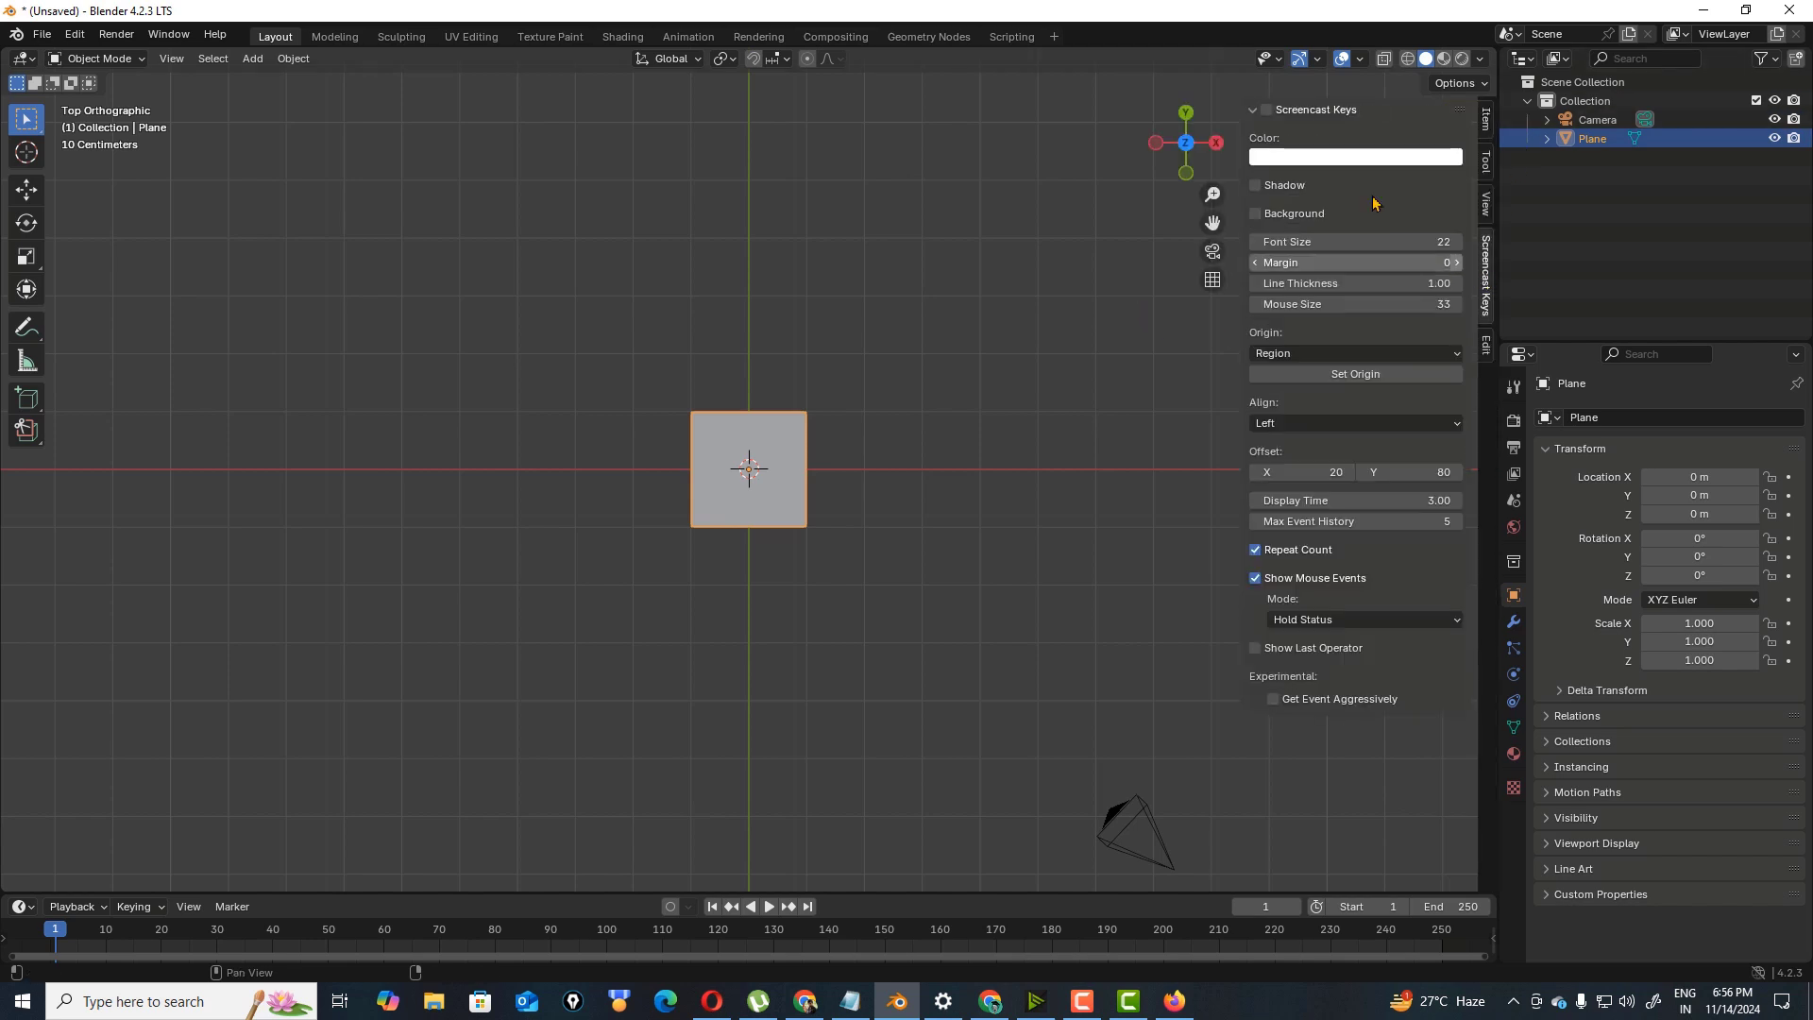
{"action": "left_click", "coordinate": [1266, 109]}
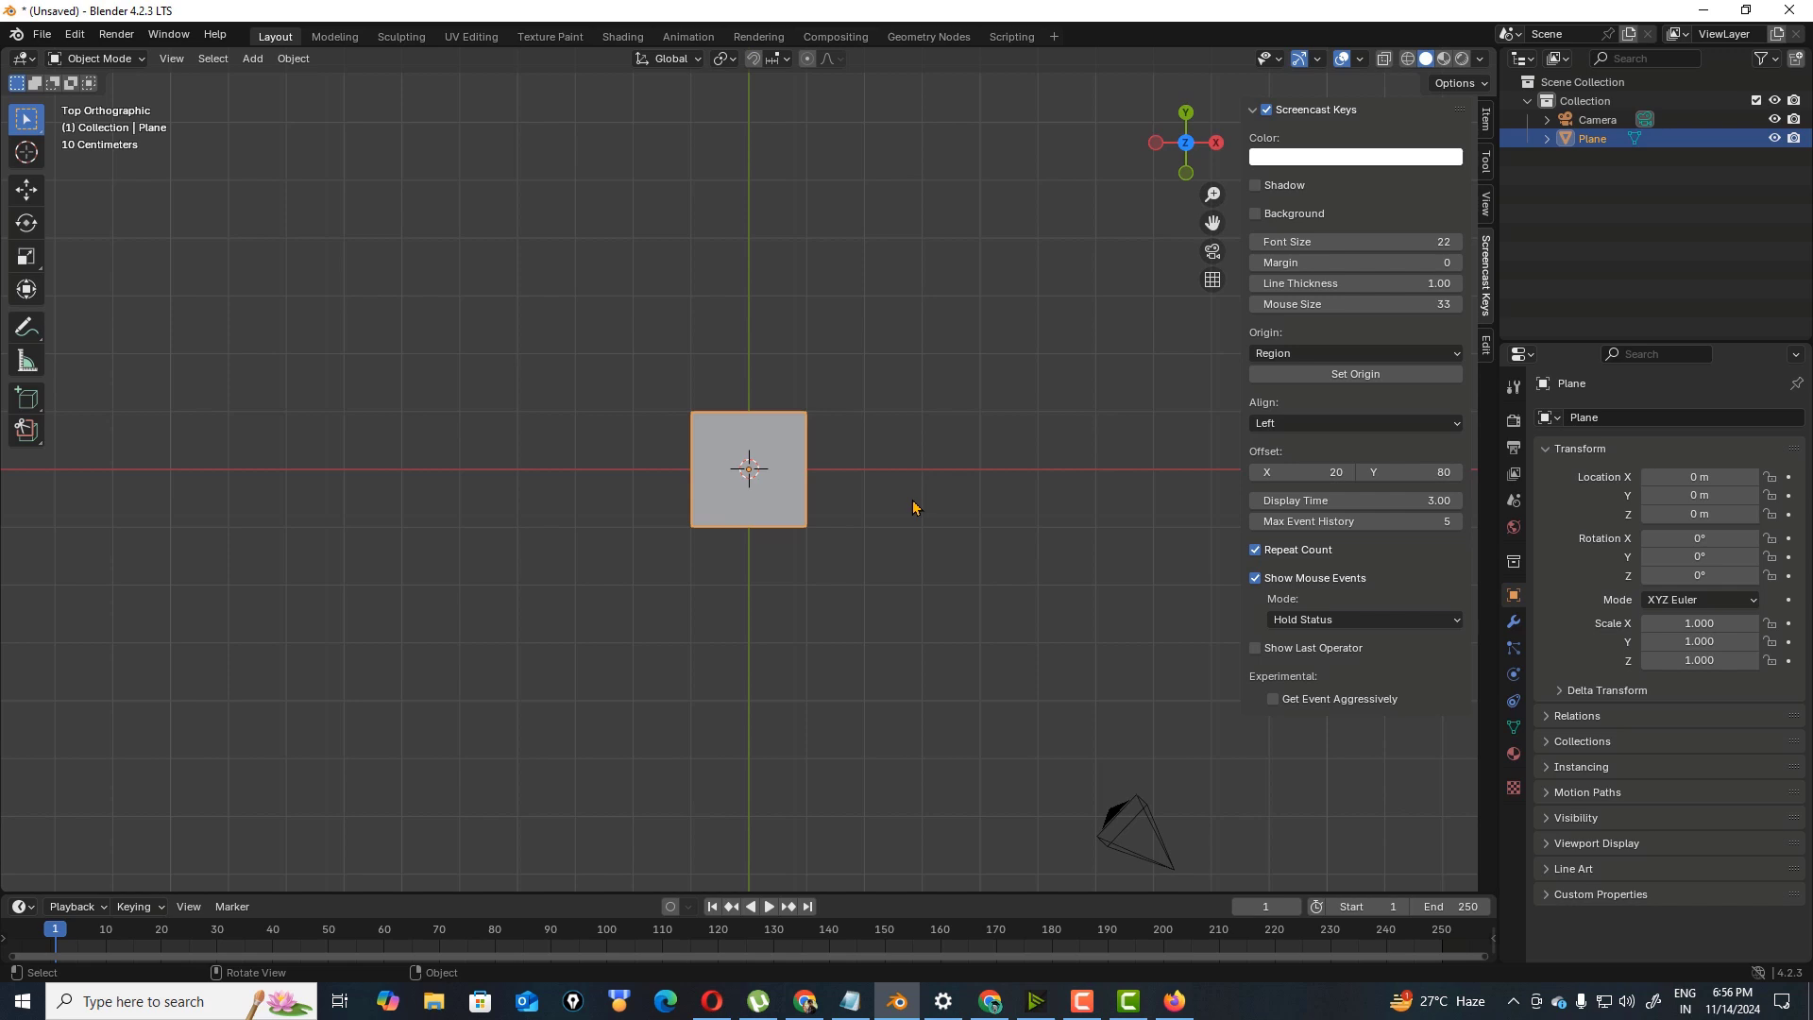
{"action": "key", "text": "n"}
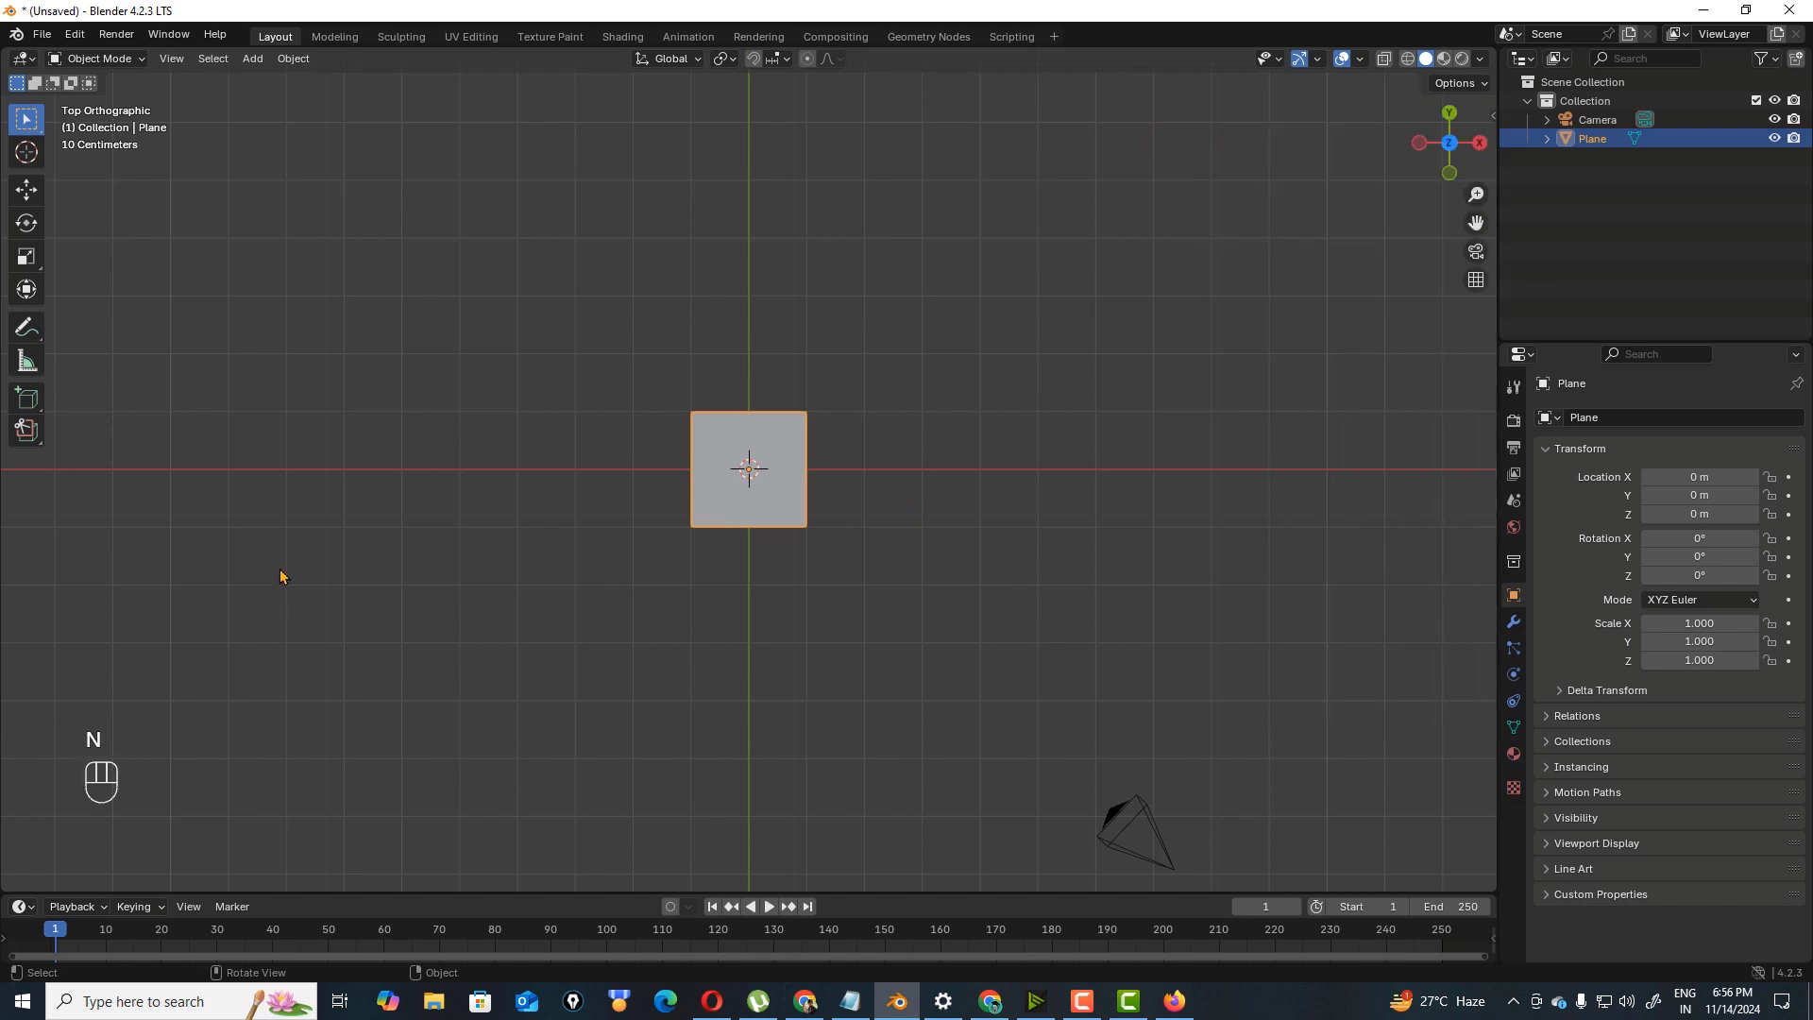
- Put the plane in Edit Mode with edge selection and leave only its +Y edge selected
{"action": "key", "text": "KP_7"}
{"action": "left_click", "coordinate": [144, 58]}
{"action": "left_click", "coordinate": [125, 101]}
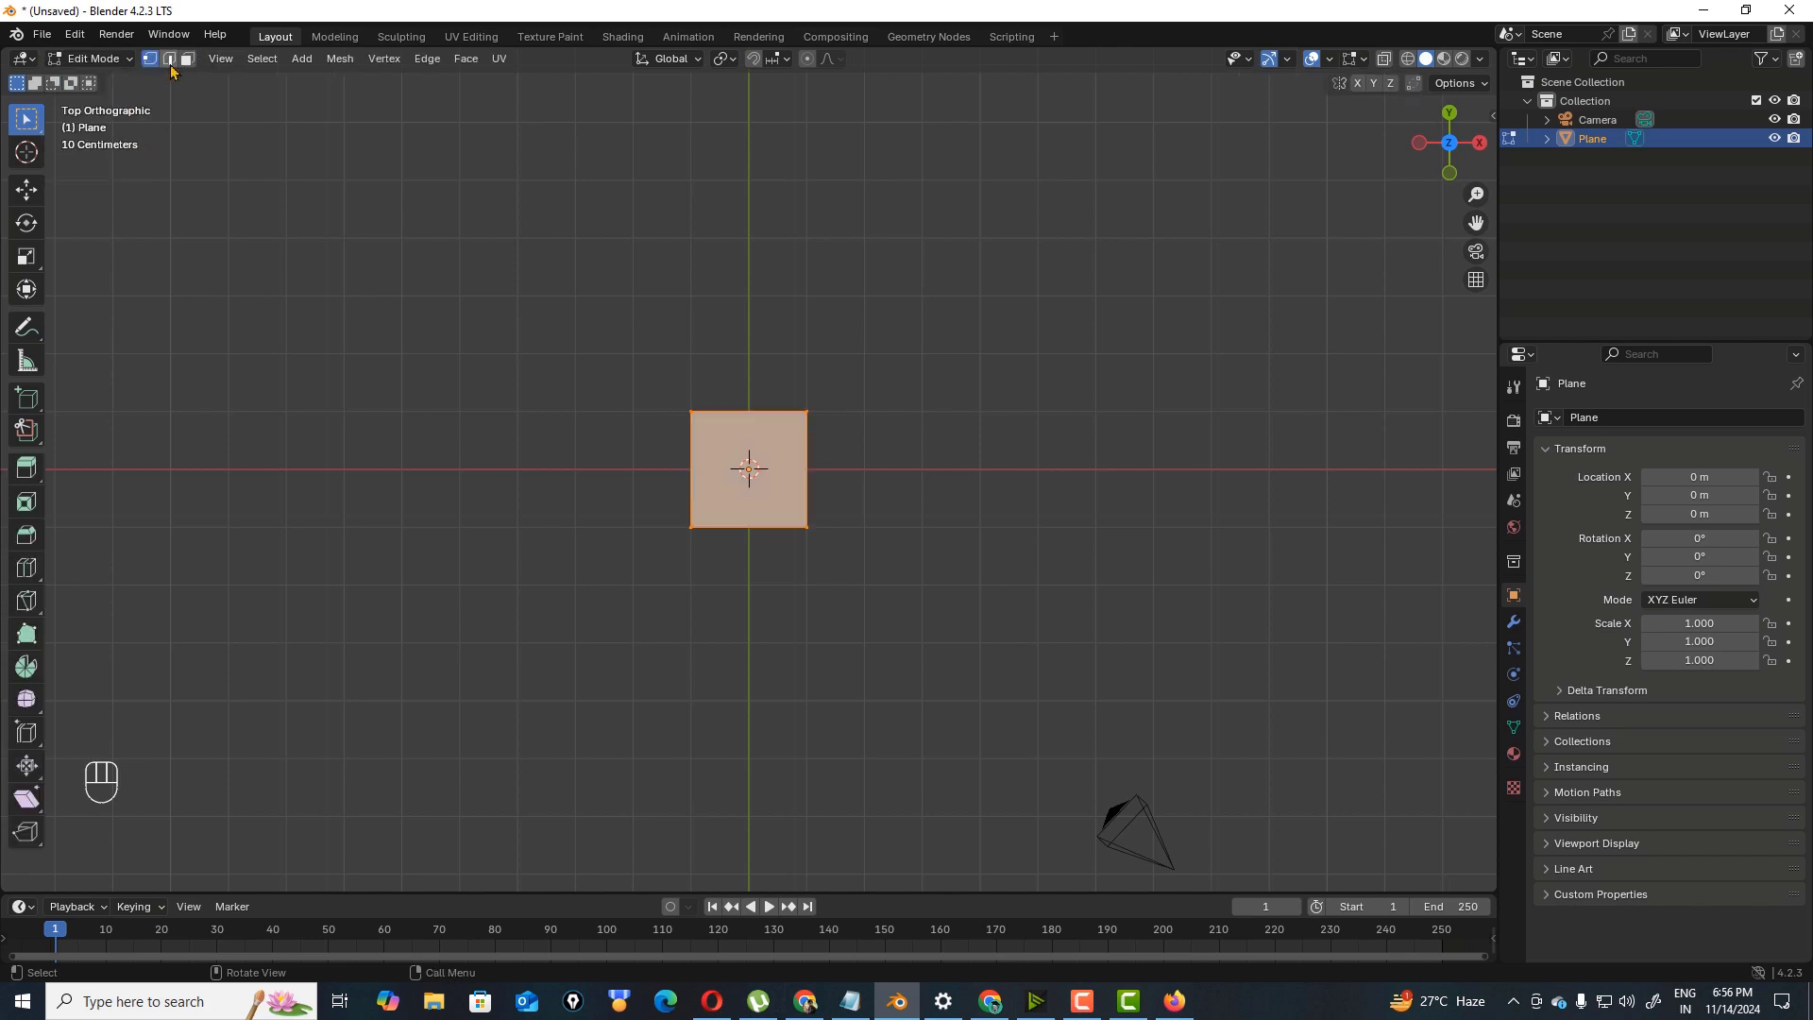
{"action": "left_click", "coordinate": [168, 58]}
{"action": "key", "text": "alt+a"}
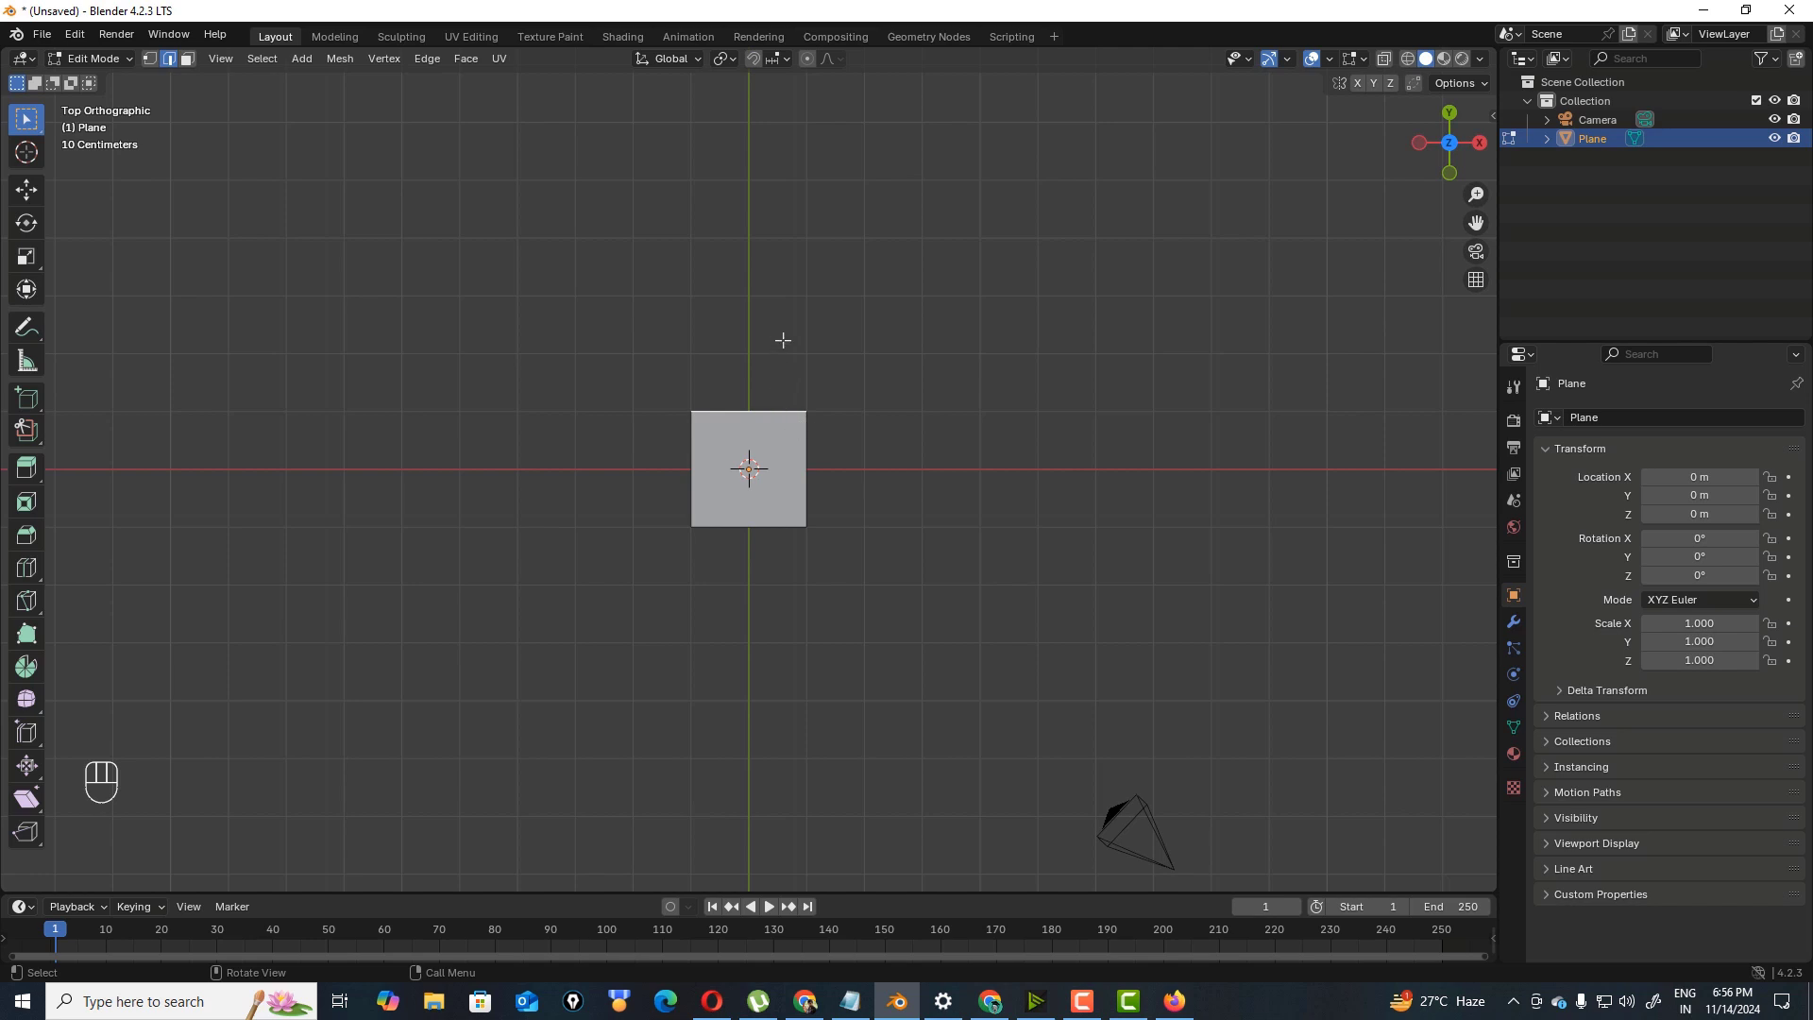
- Extrude the plane's +Y edge about 3.756 m along Y, and again by about 1.99 m in X and 1.01 m in Y
{"action": "key", "text": "e"}
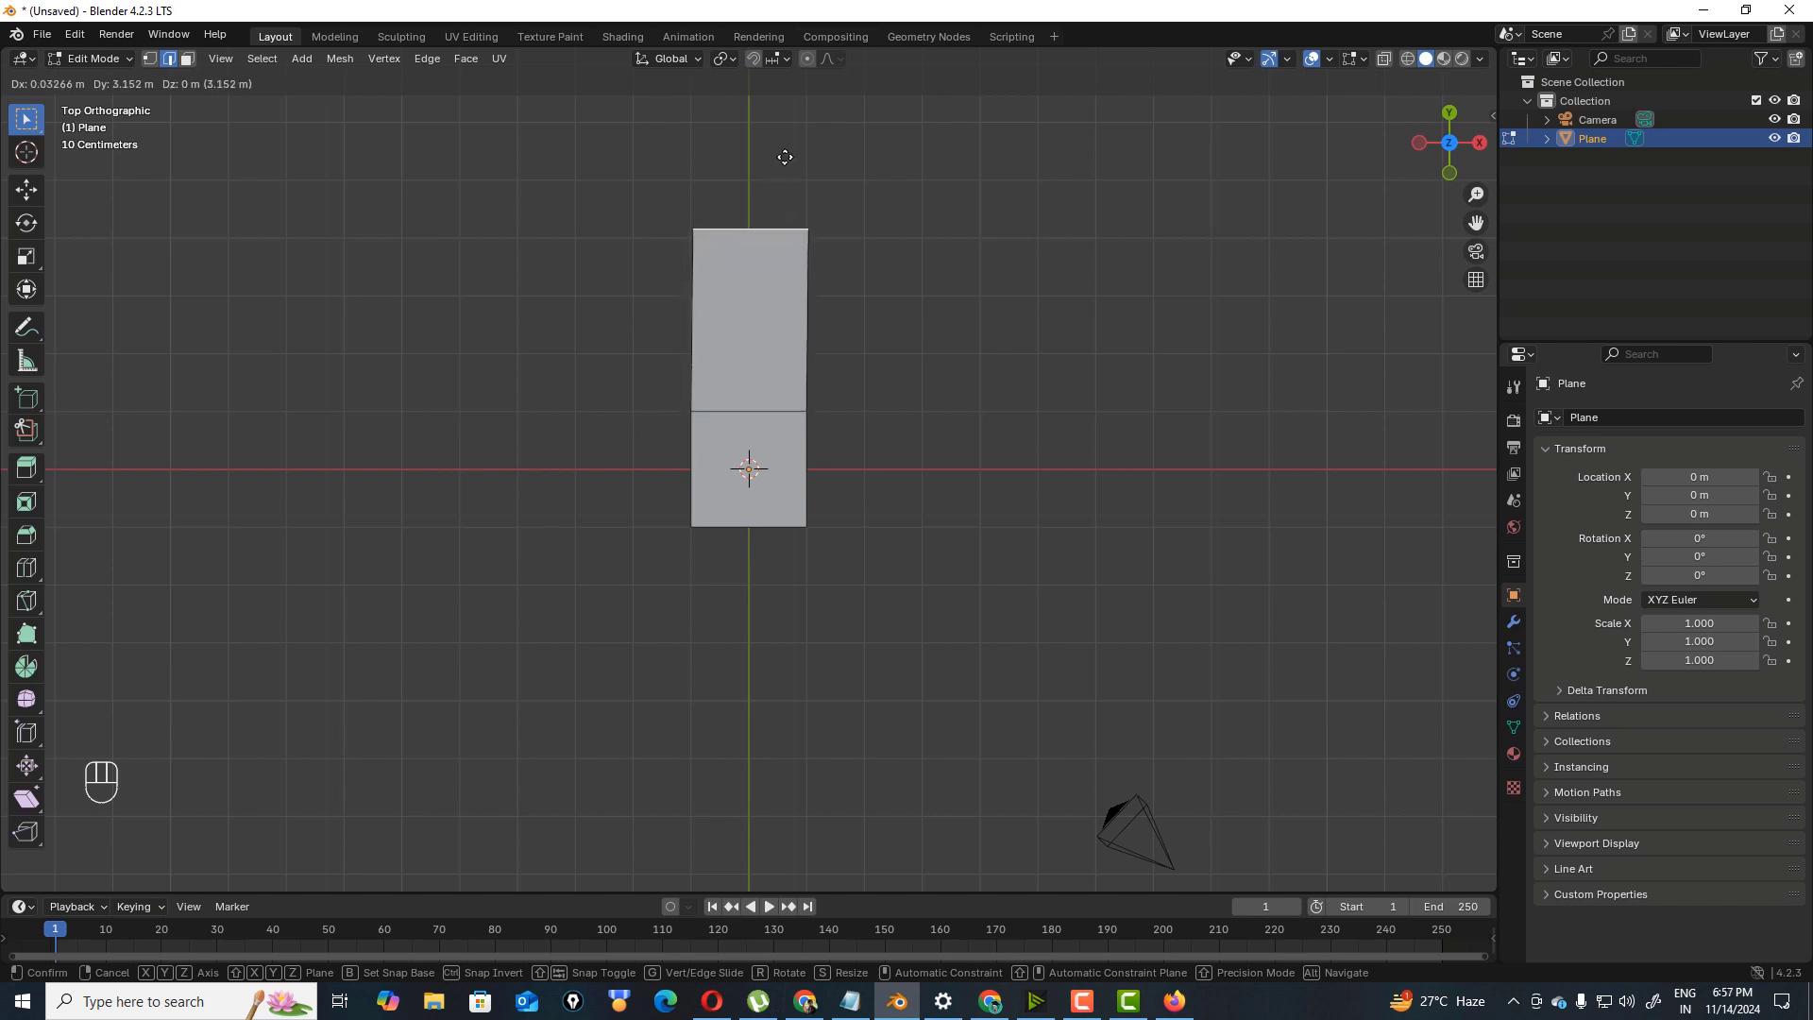
{"action": "key", "text": "y"}
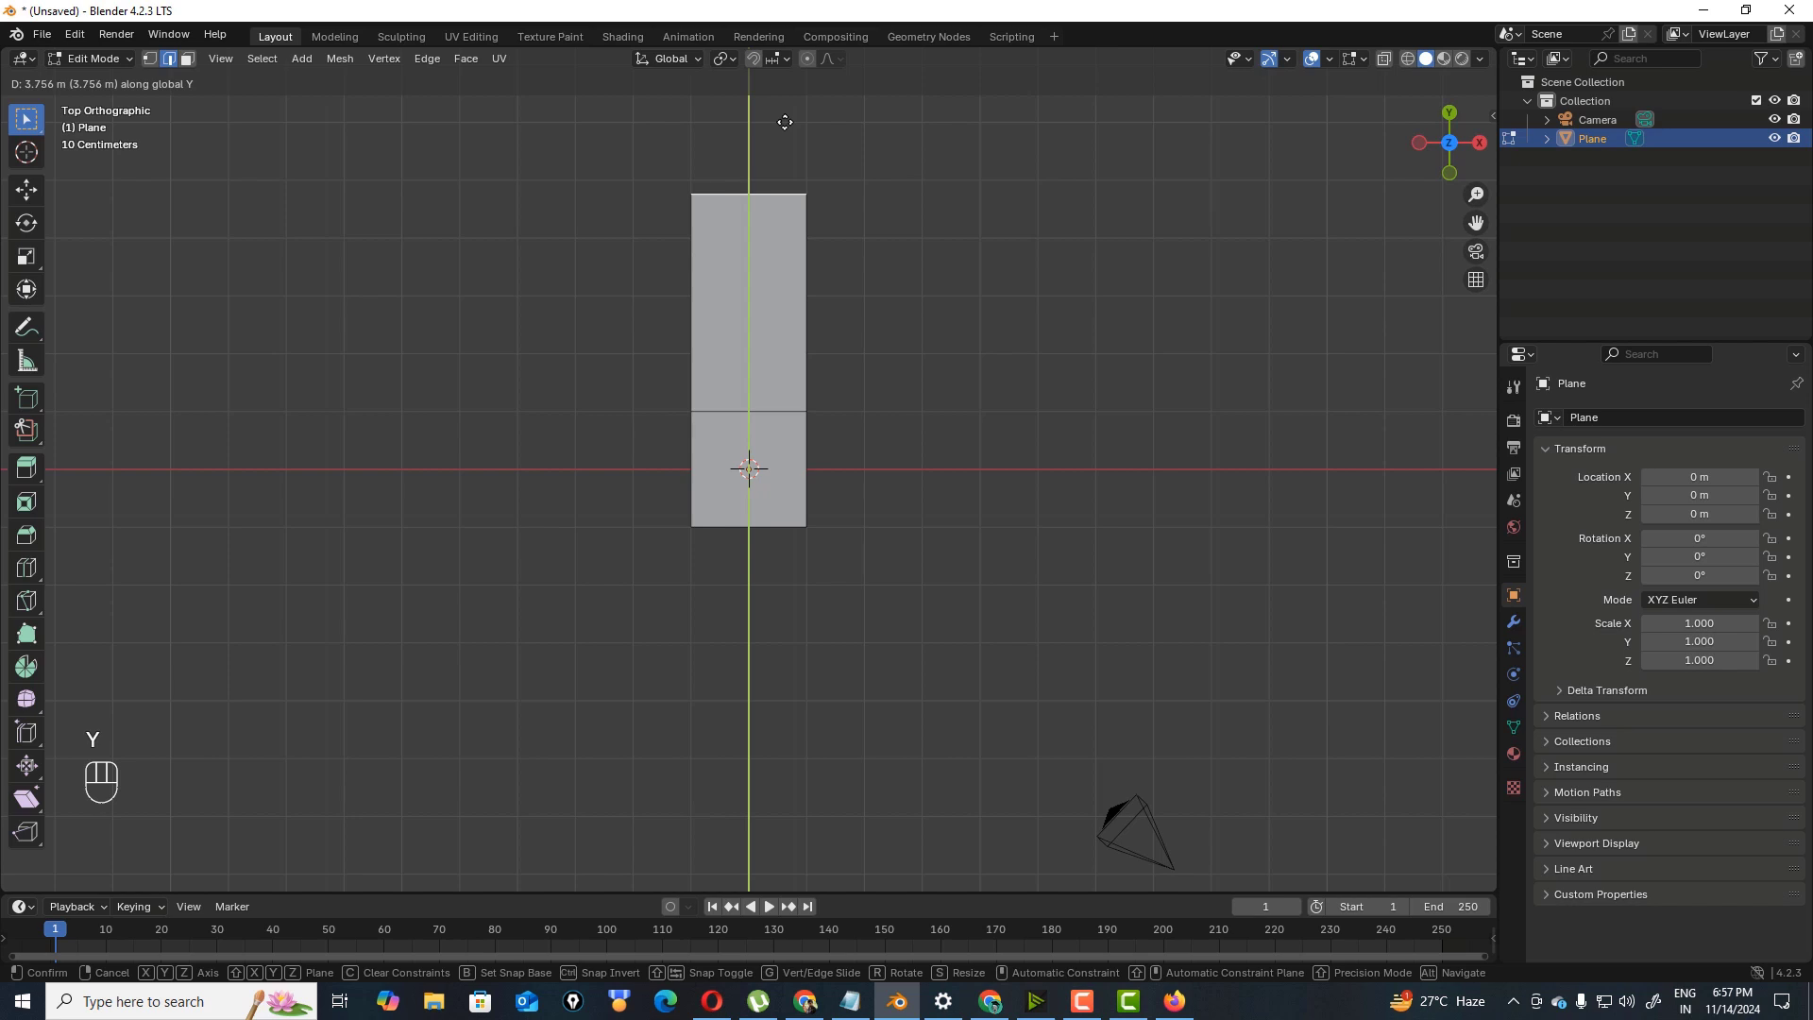
{"action": "left_click", "coordinate": [785, 121]}
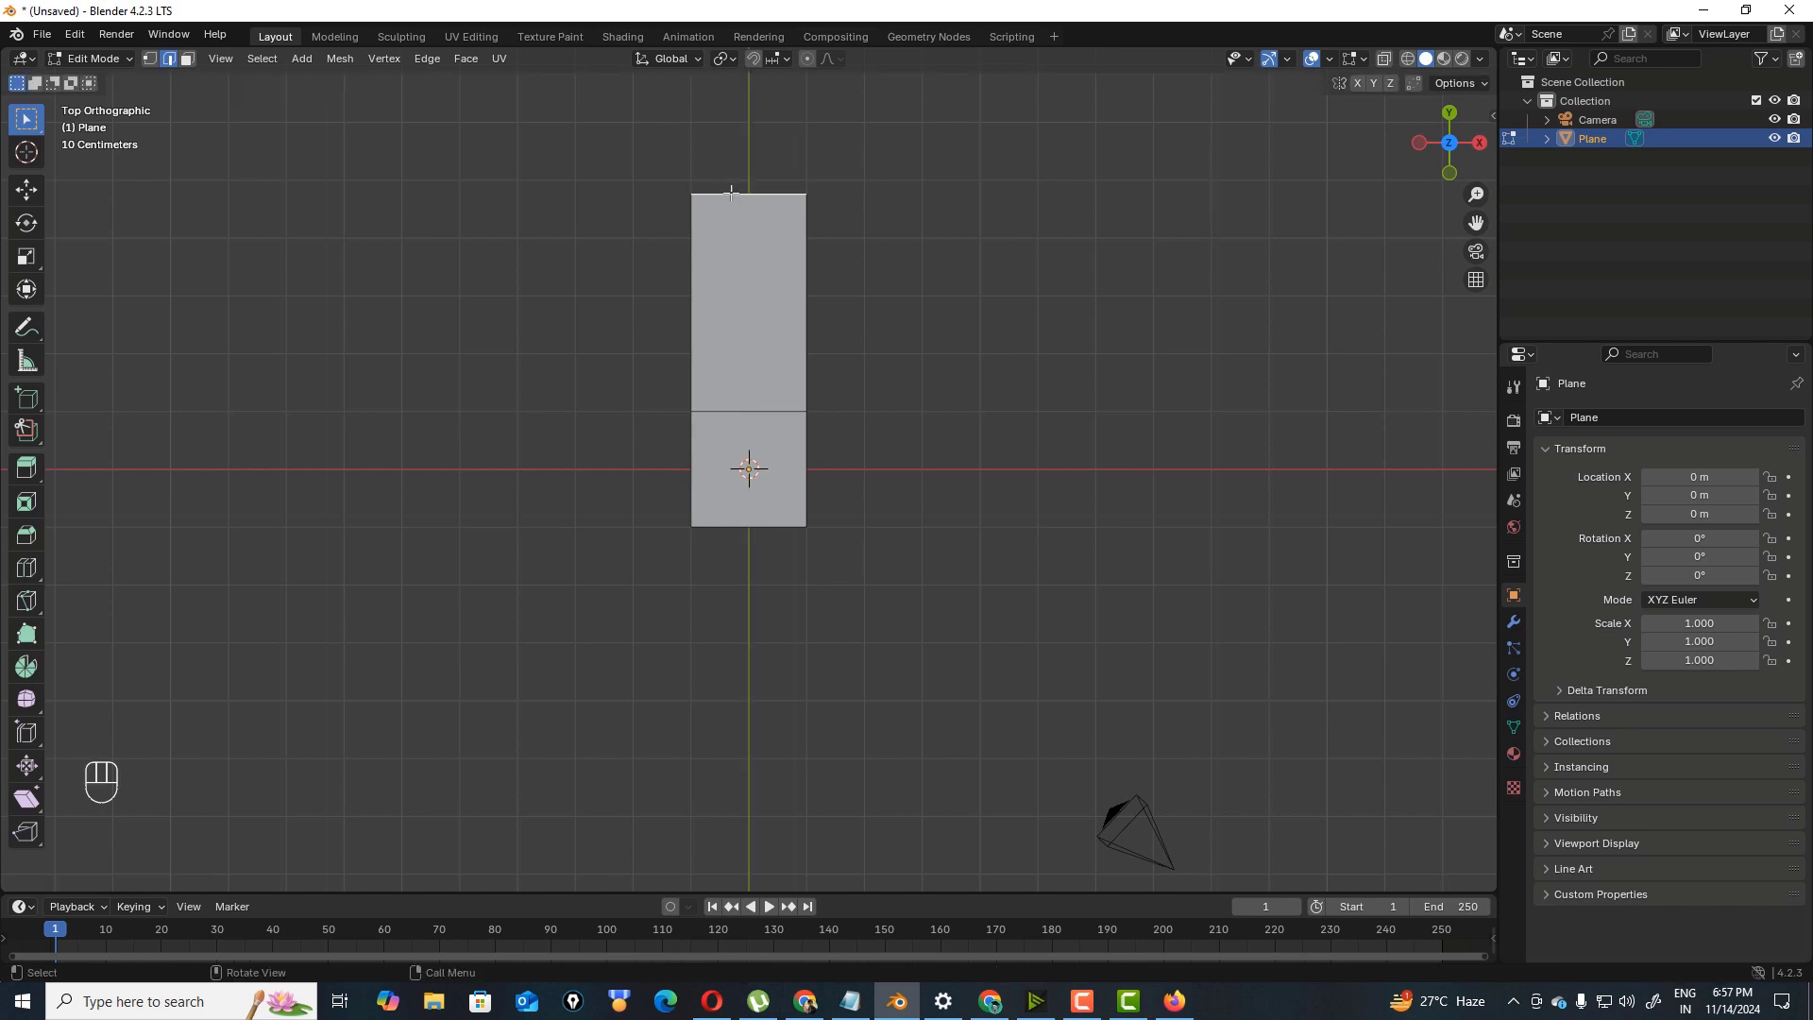
{"action": "key", "text": "e"}
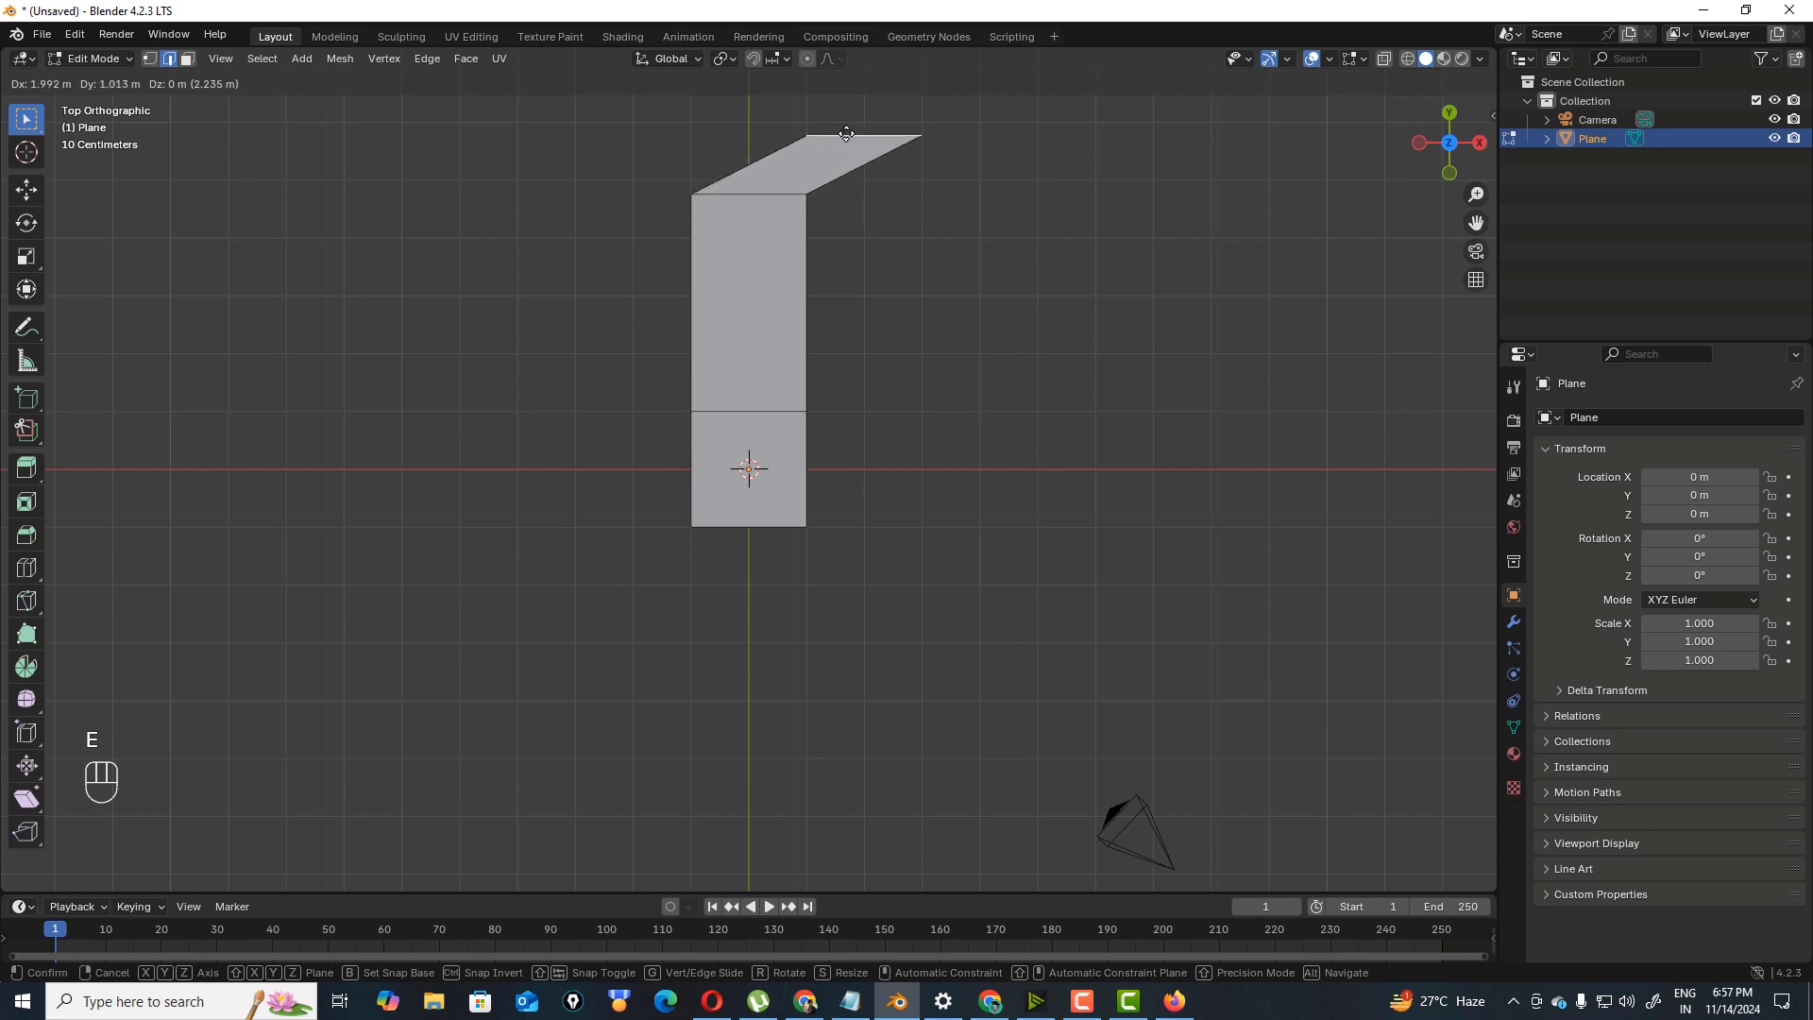
{"action": "left_click", "coordinate": [846, 134]}
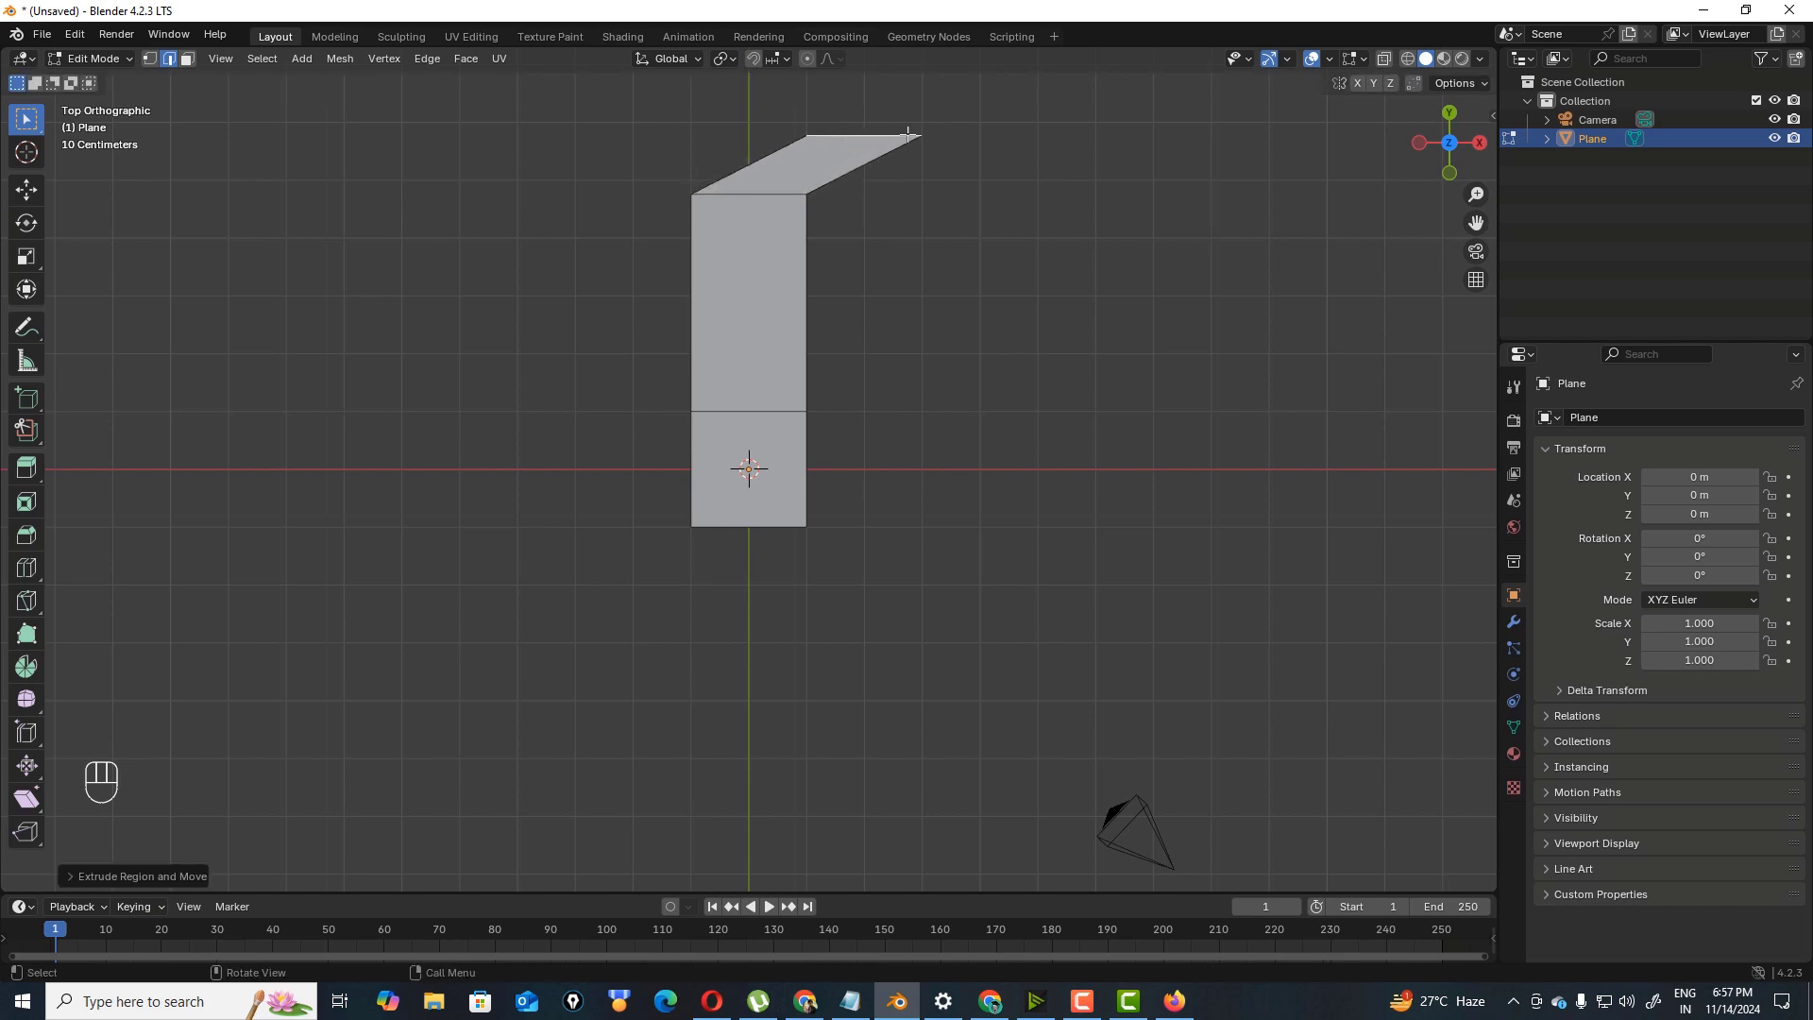
- Extrude the end edge by about 3 m in X and -2 m in Y, and again about 4.64 m along -Y as a second leg
{"action": "key", "text": "e"}
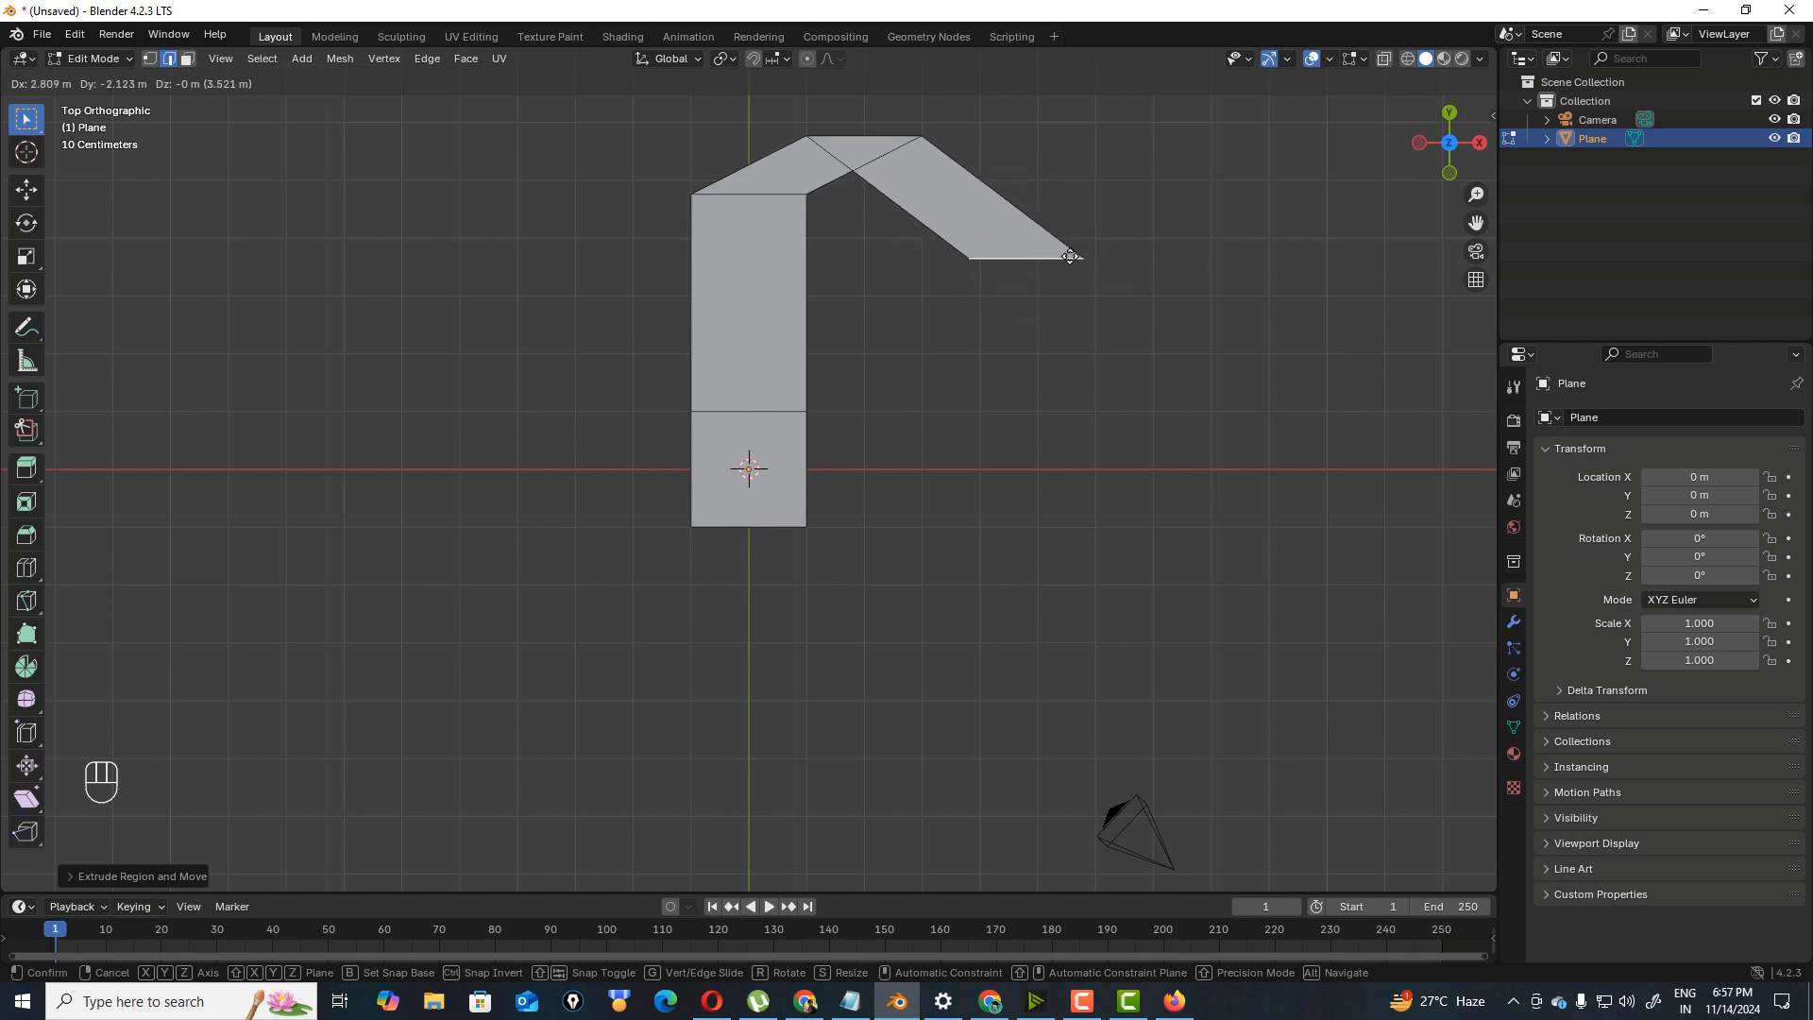
{"action": "left_click", "coordinate": [1076, 258]}
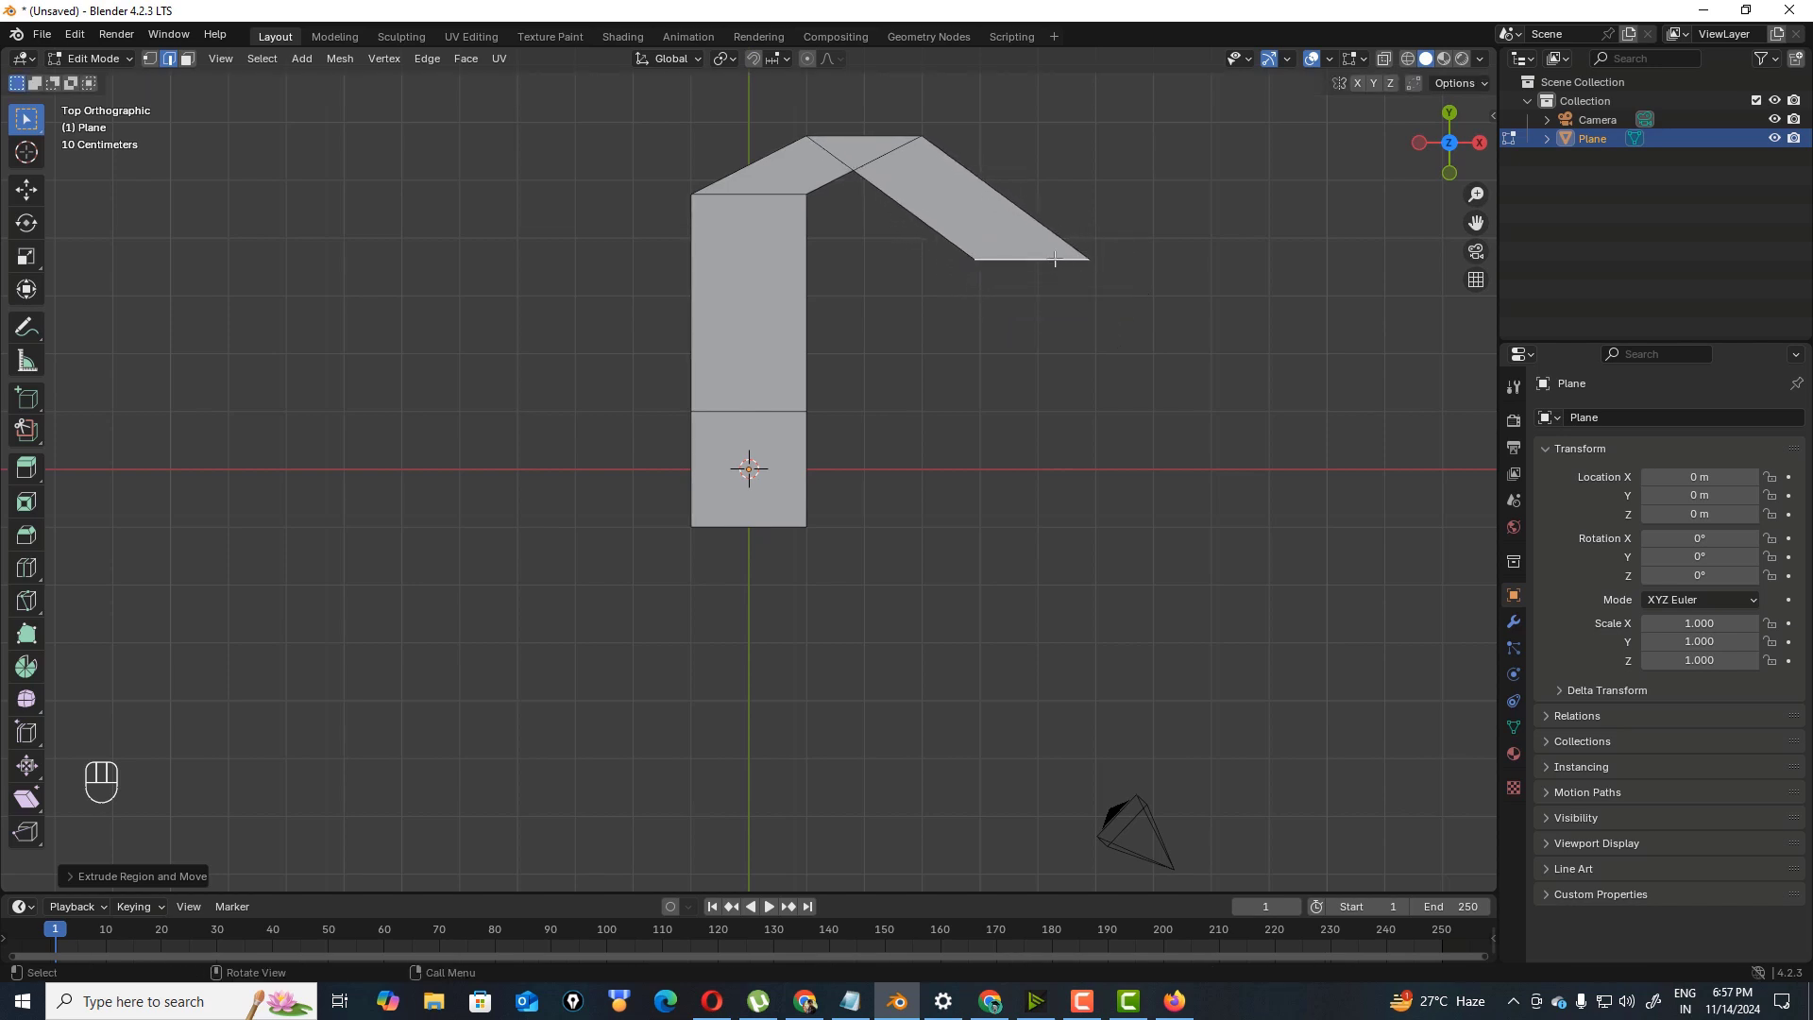
{"action": "key", "text": "e"}
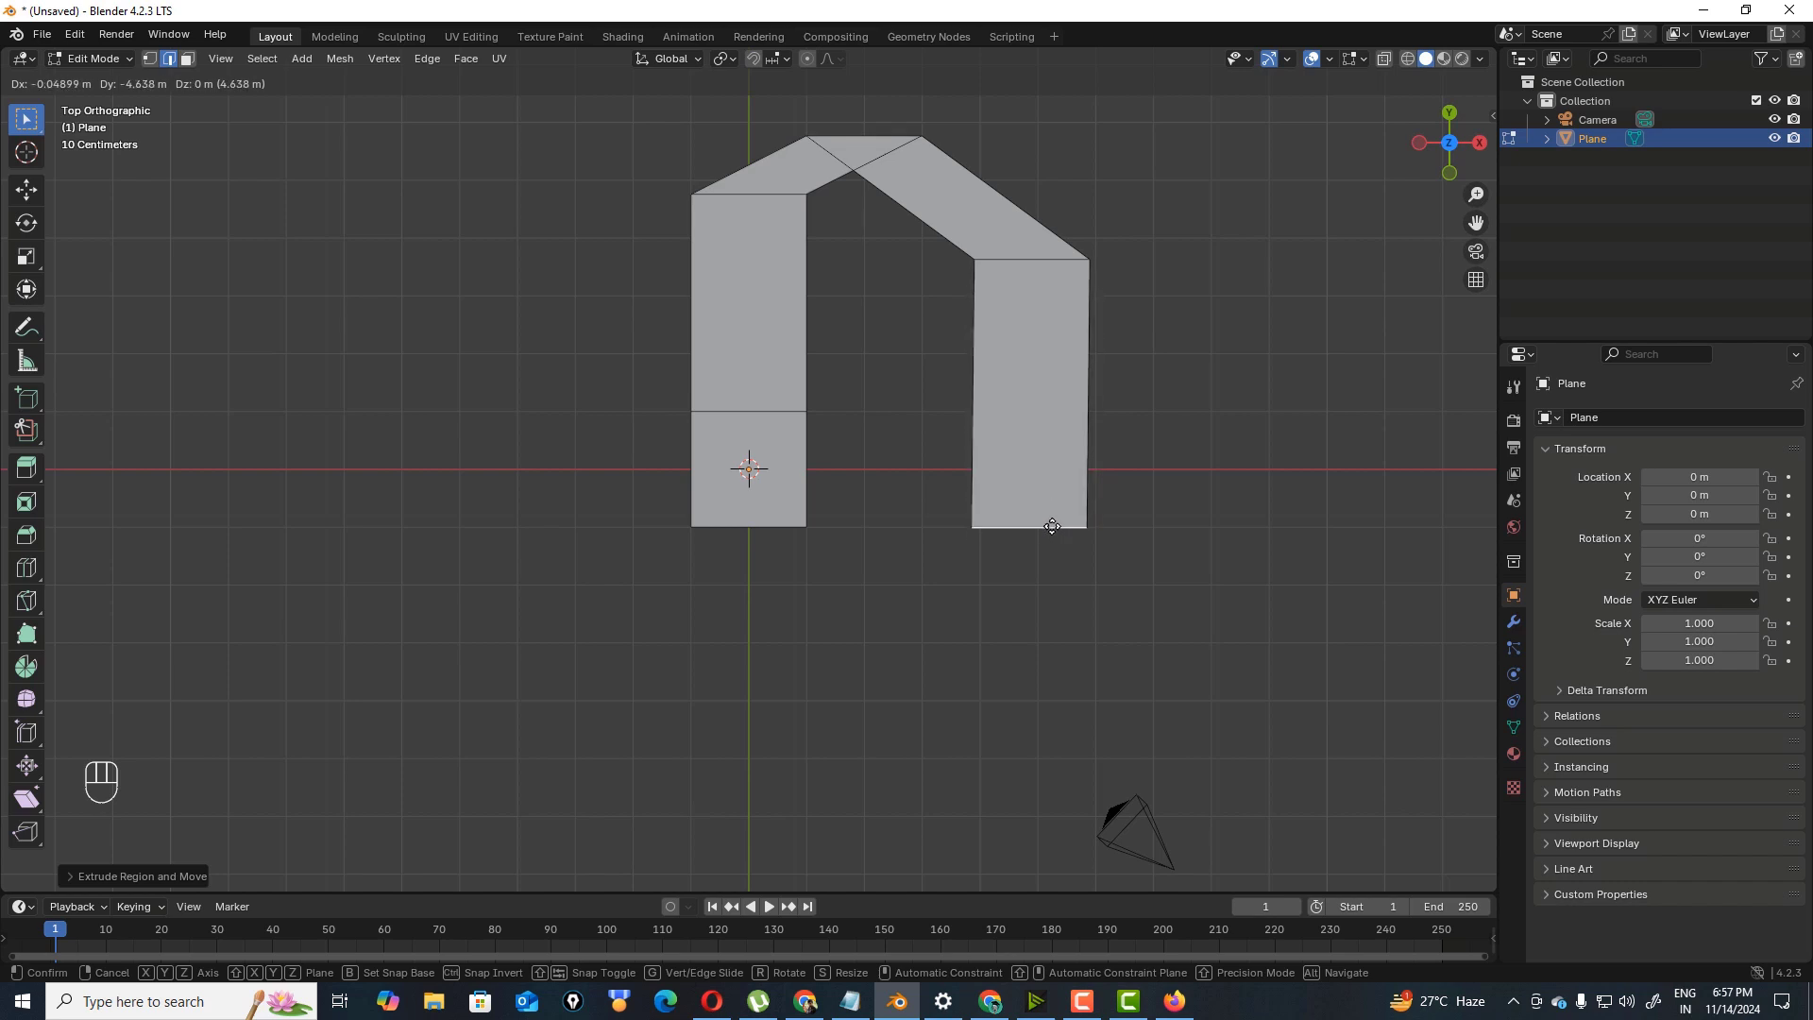
{"action": "left_click", "coordinate": [1052, 525]}
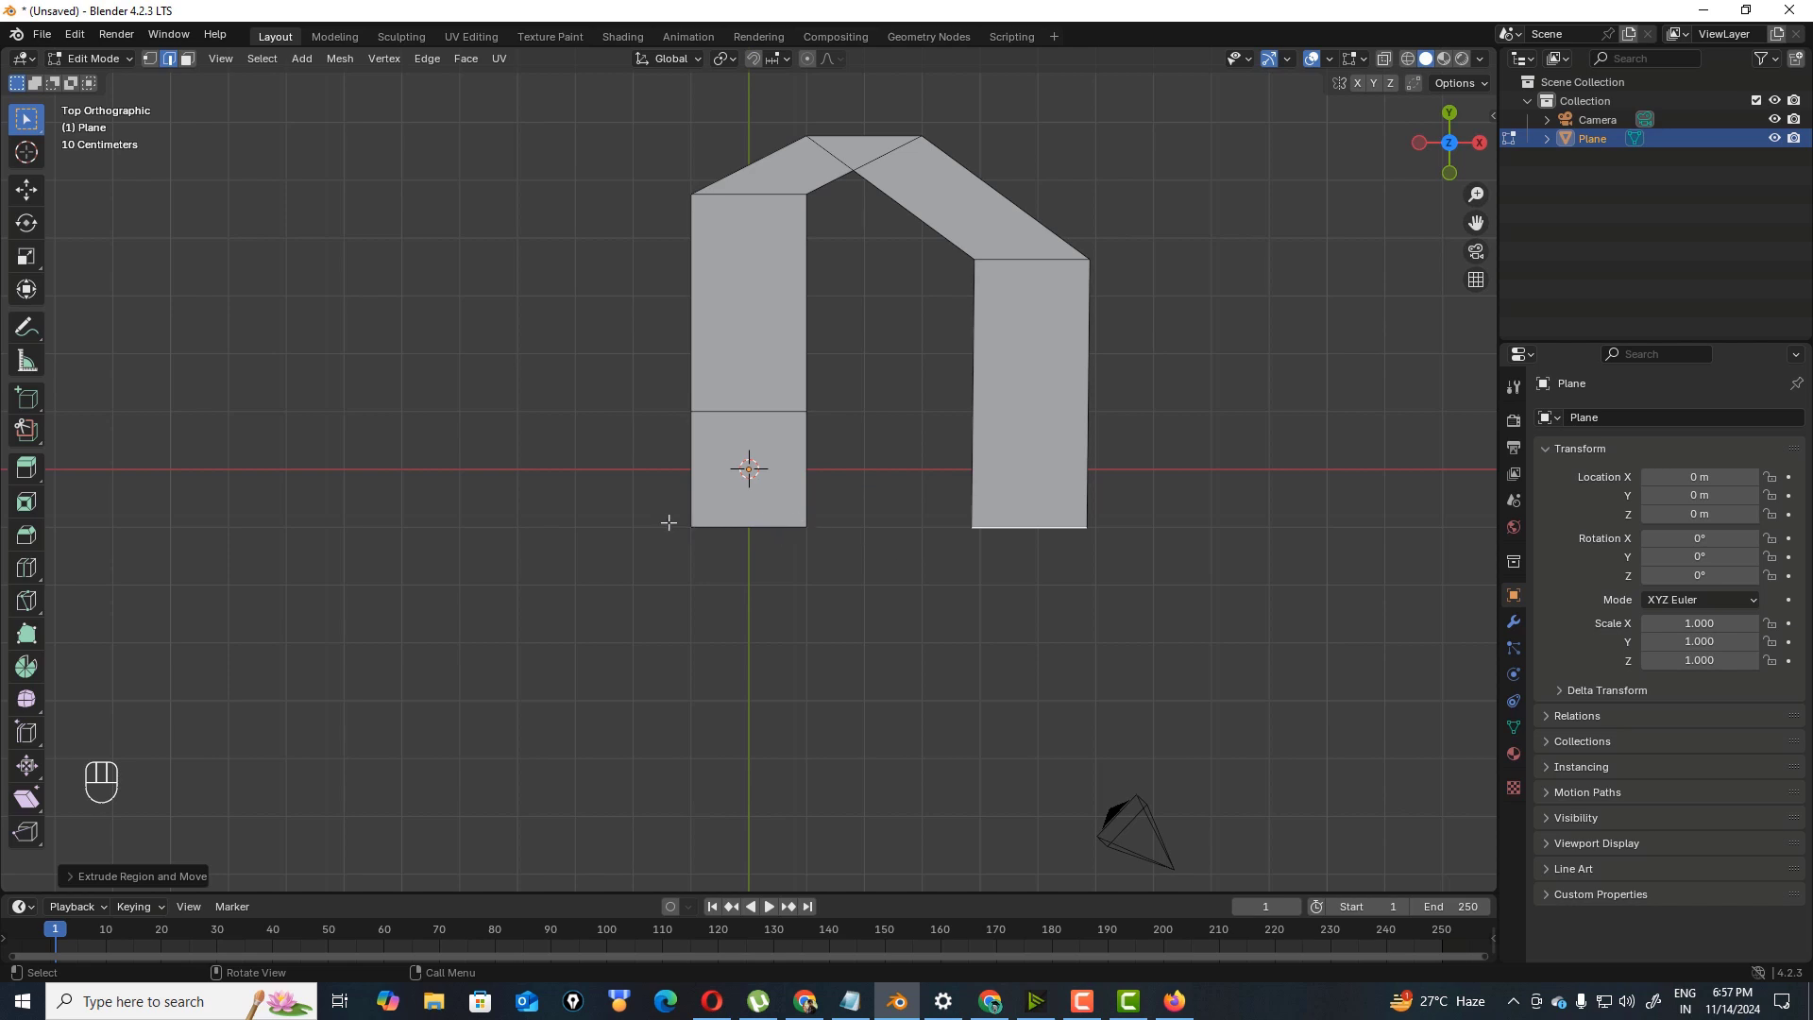
- Connect the bottom edges of the two legs with Bridge Edge Loops and clear the selection
{"action": "left_click_drag", "start_coordinate": [673, 503], "coordinate": [1159, 558]}
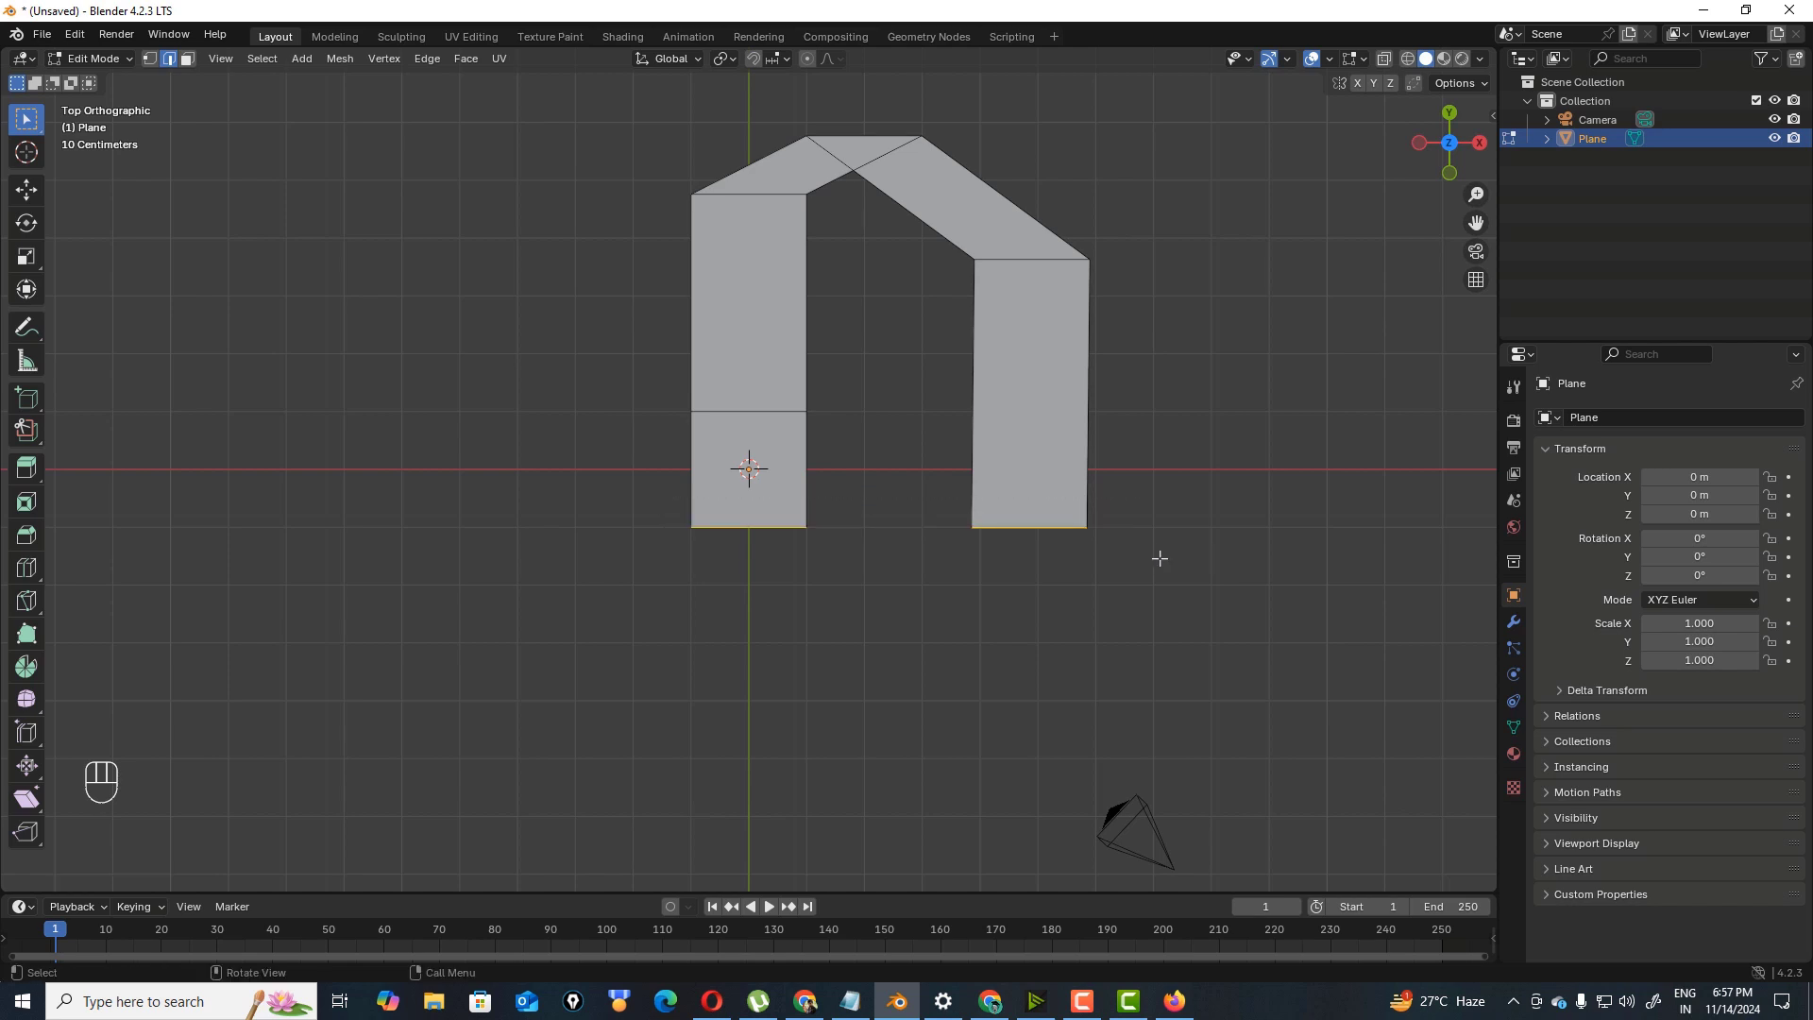
{"action": "left_click", "coordinate": [723, 526]}
{"action": "left_click", "coordinate": [1029, 534], "text": "shift"}
{"action": "left_click", "coordinate": [427, 60]}
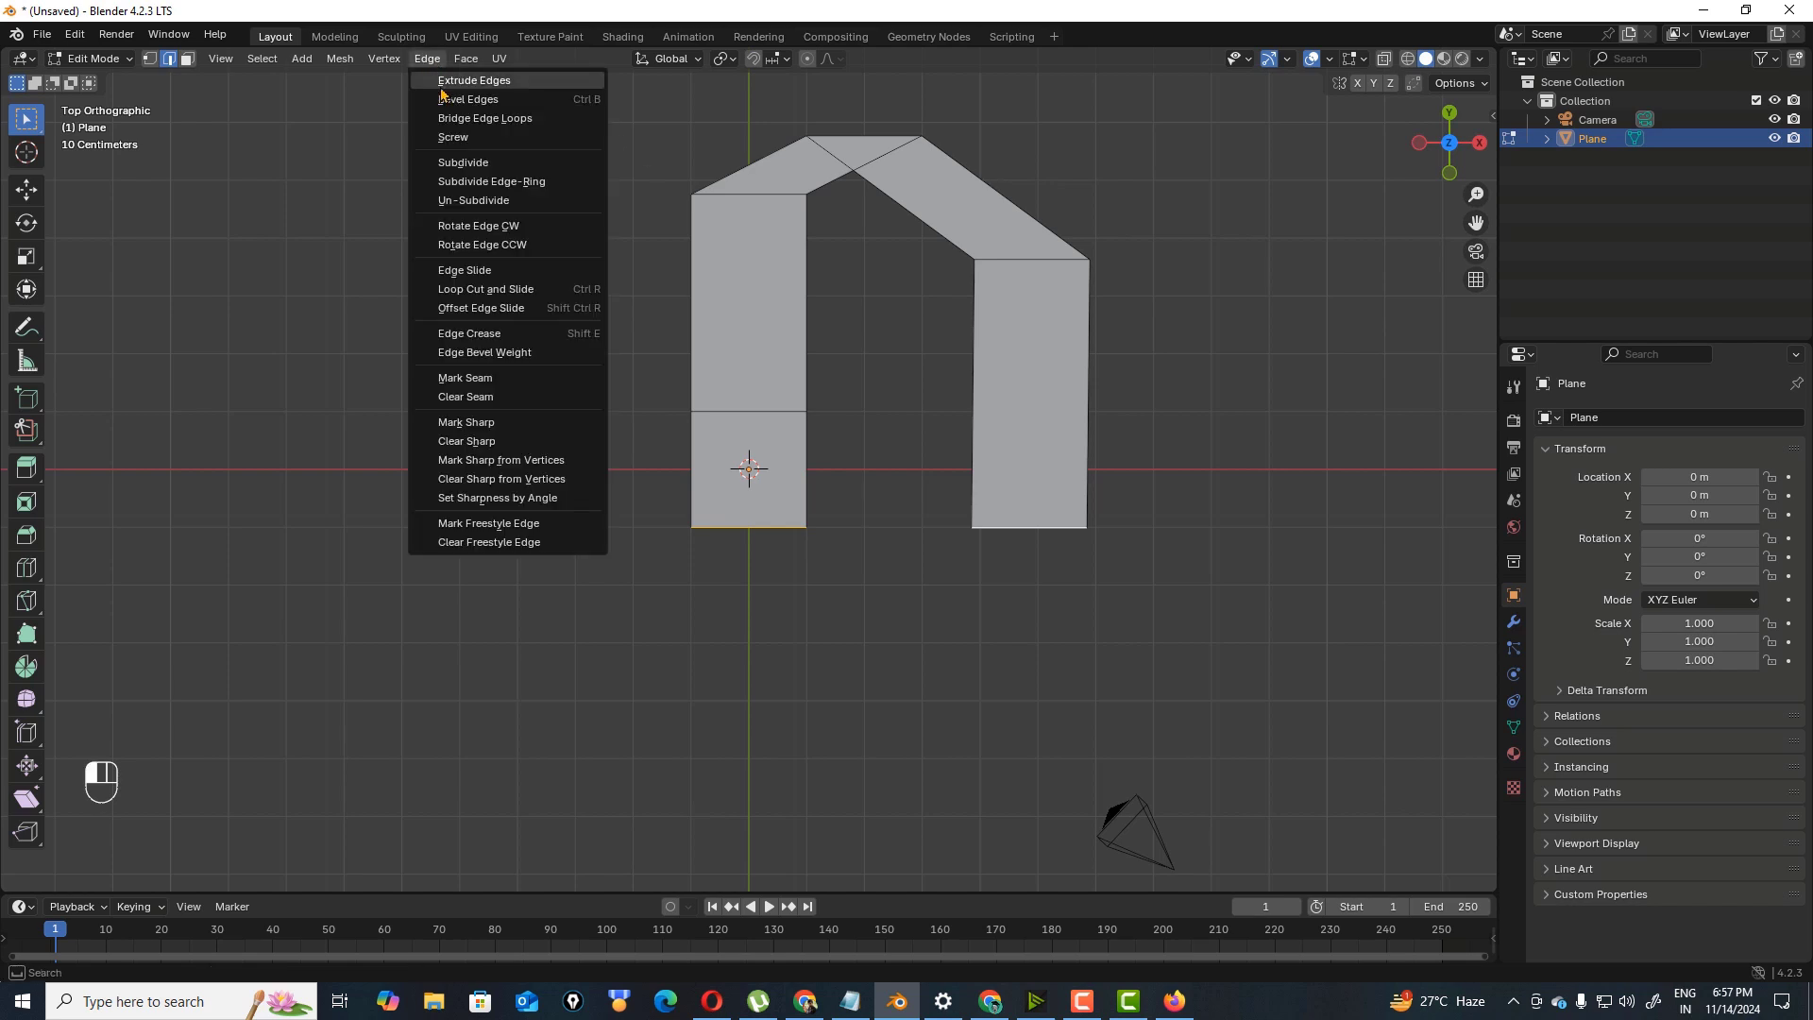
{"action": "left_click", "coordinate": [486, 120]}
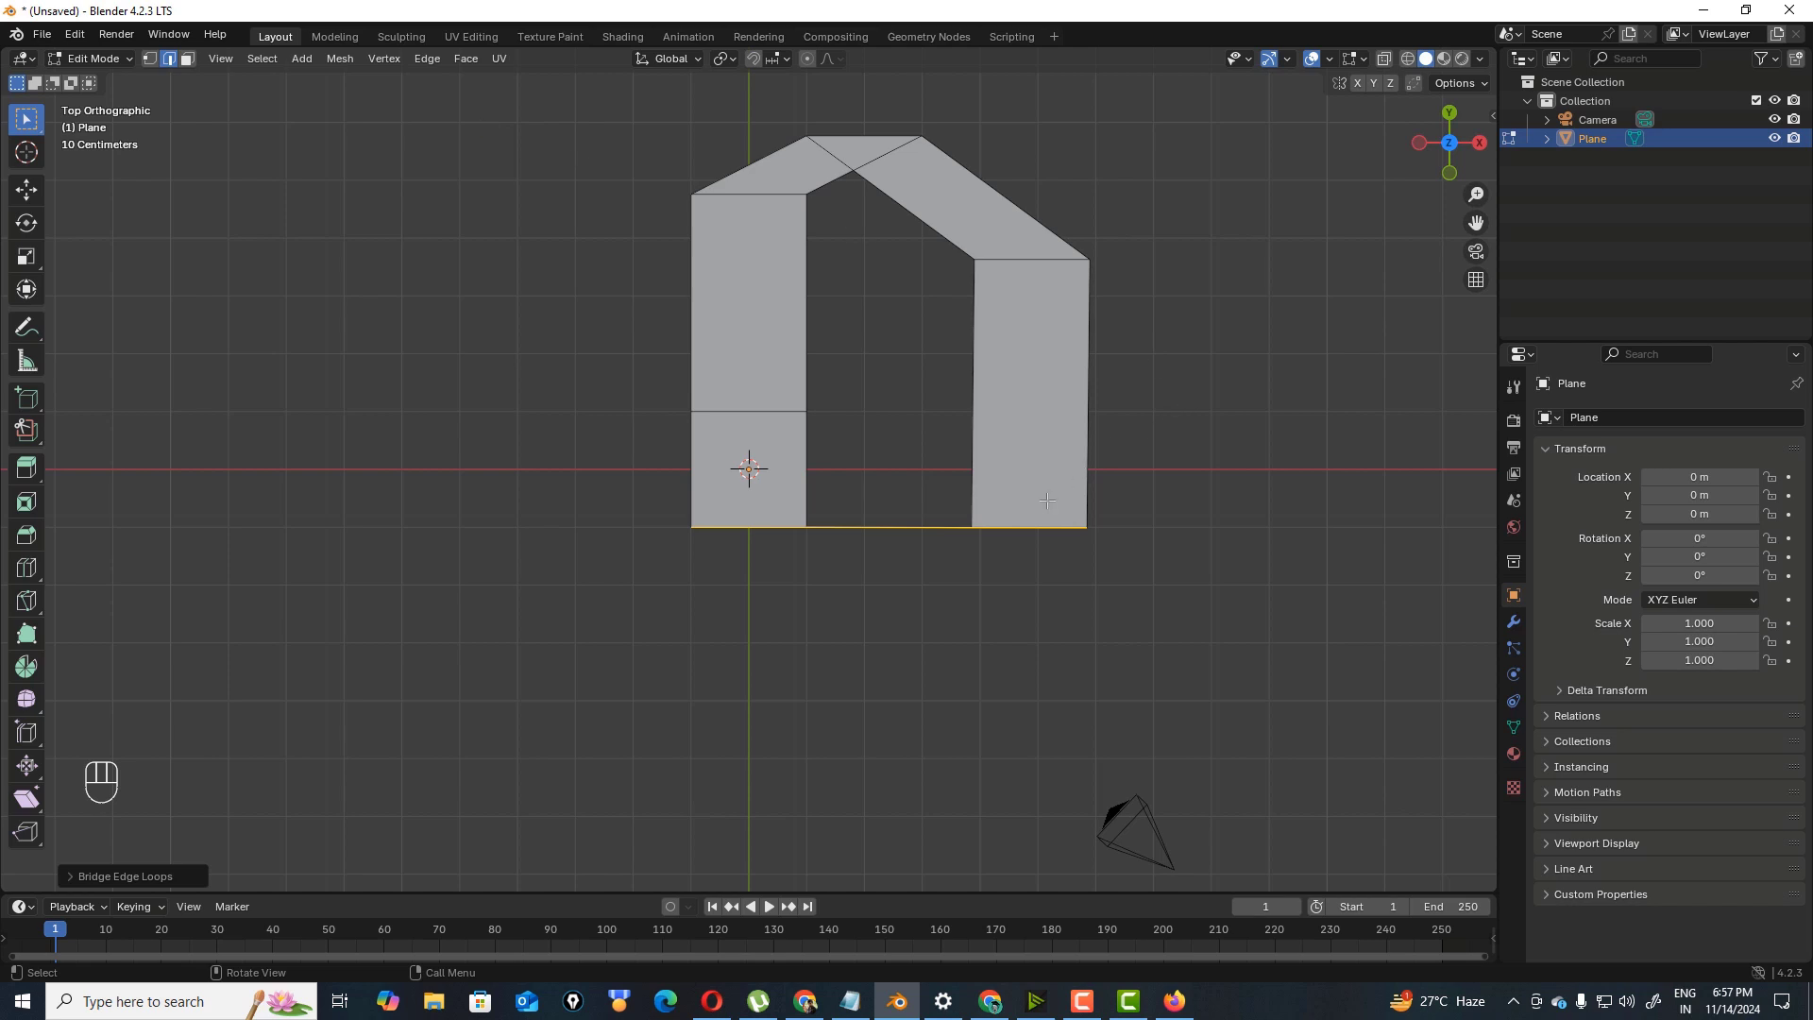
{"action": "left_click", "coordinate": [1160, 472]}
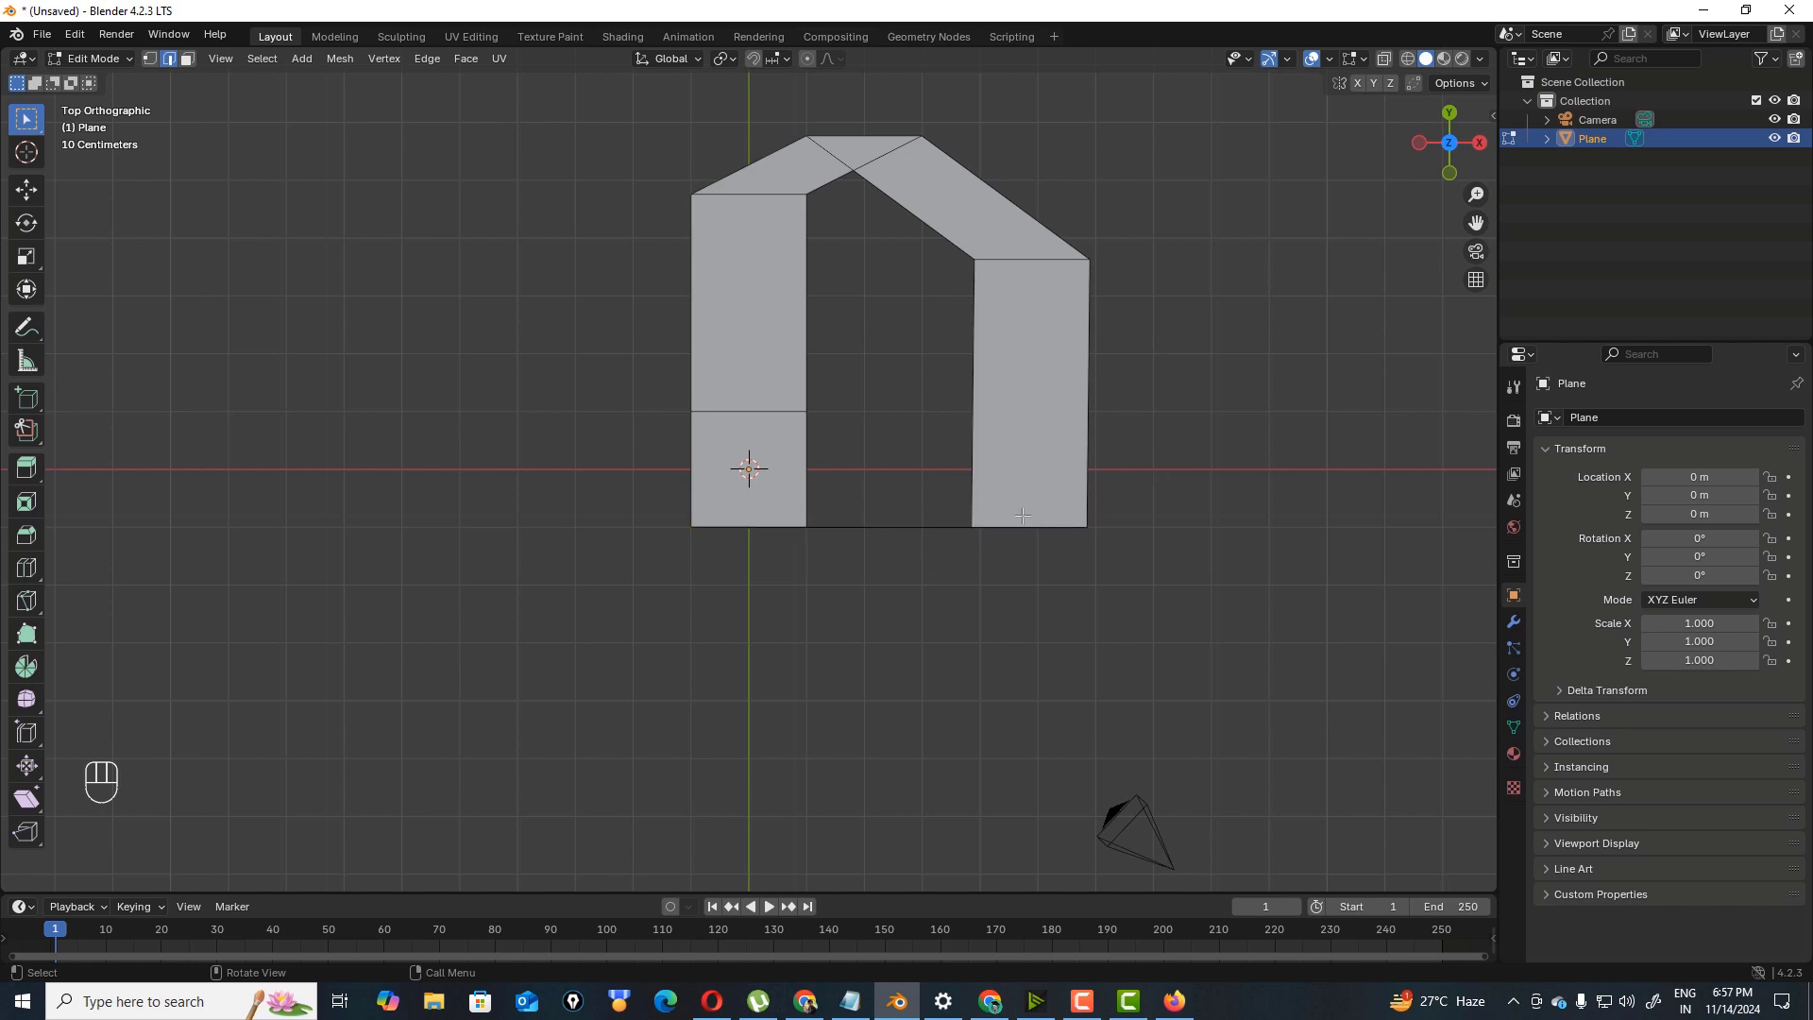
{"action": "key", "text": "ctrl+z"}
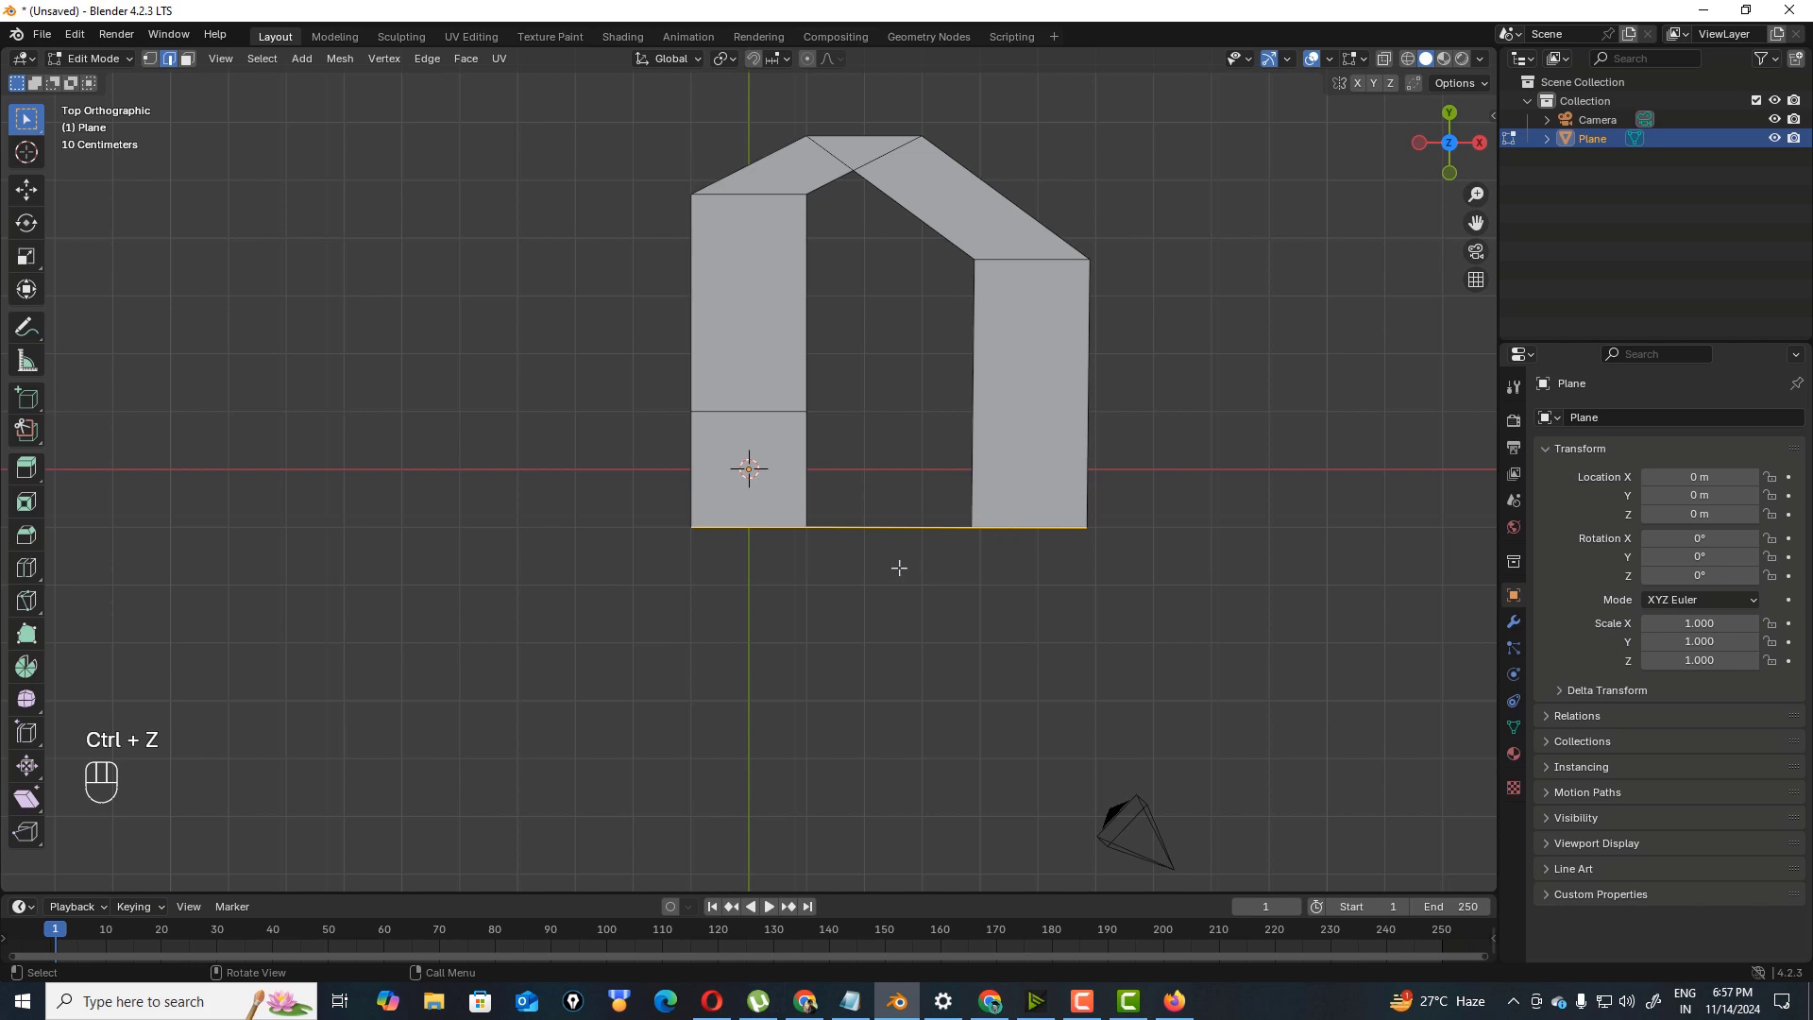
{"action": "left_click", "coordinate": [970, 539]}
{"action": "left_click_drag", "start_coordinate": [903, 499], "coordinate": [991, 619]}
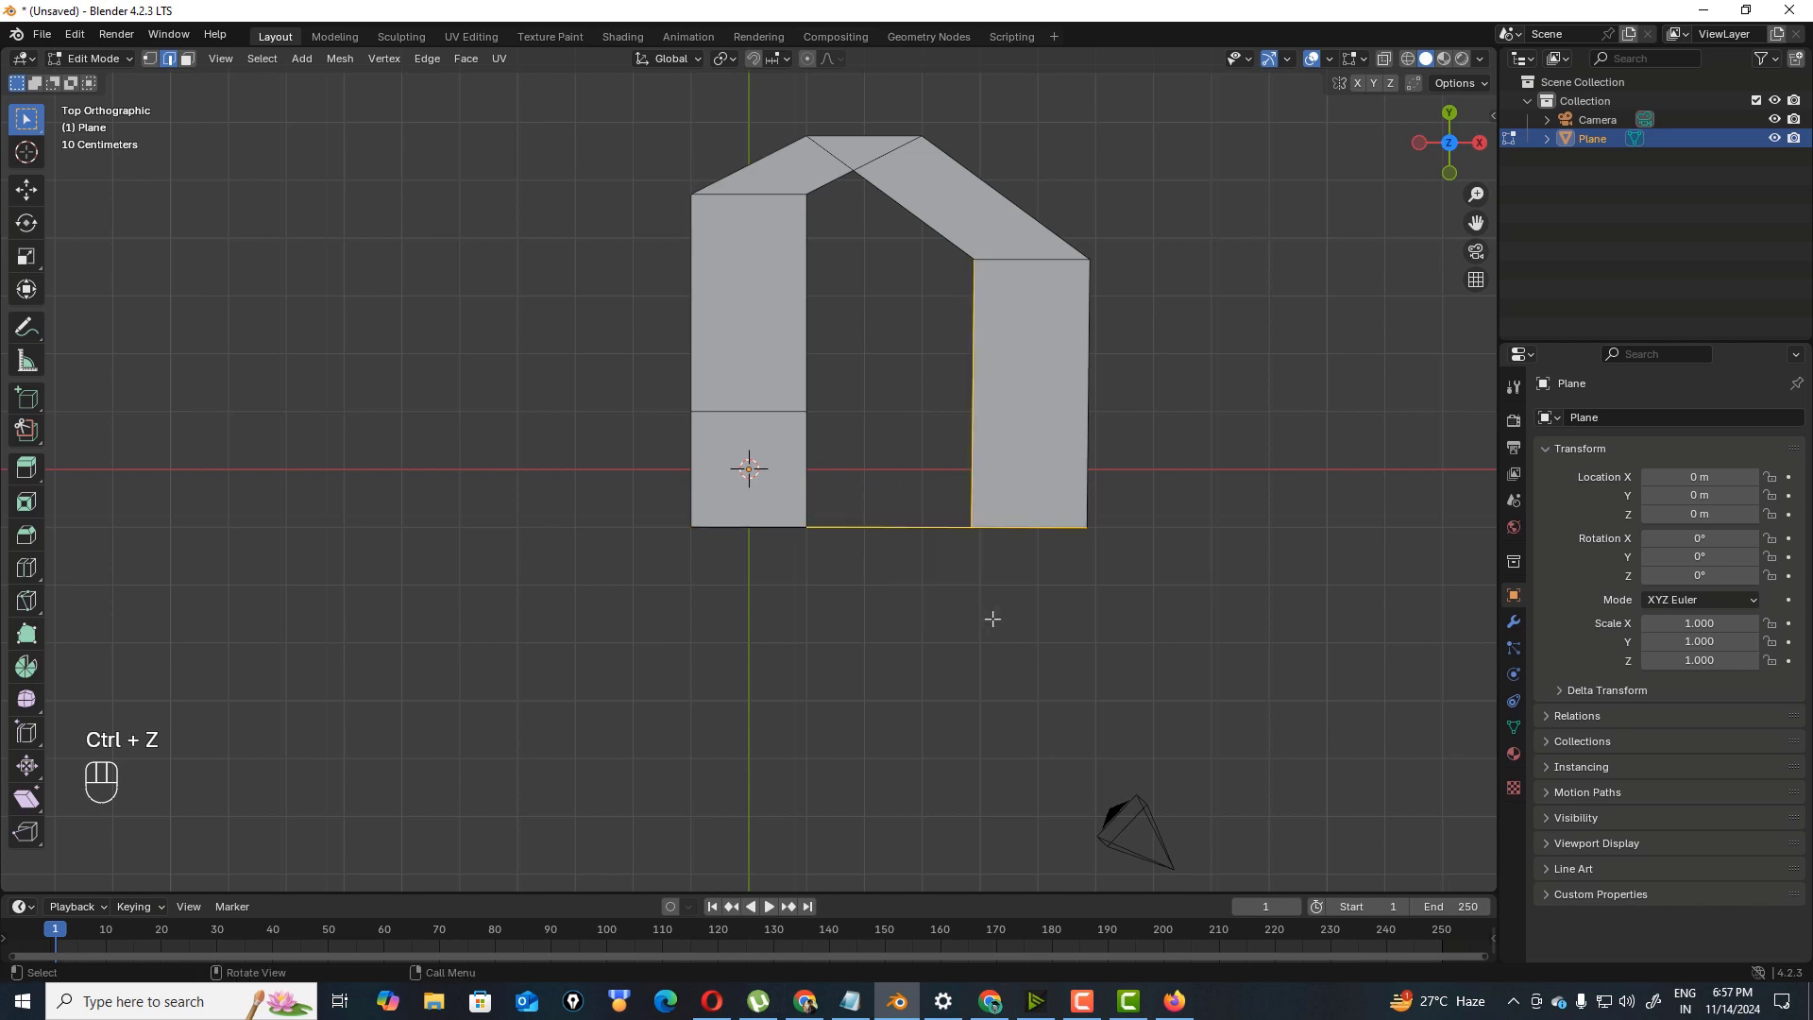
{"action": "left_click", "coordinate": [1143, 584]}
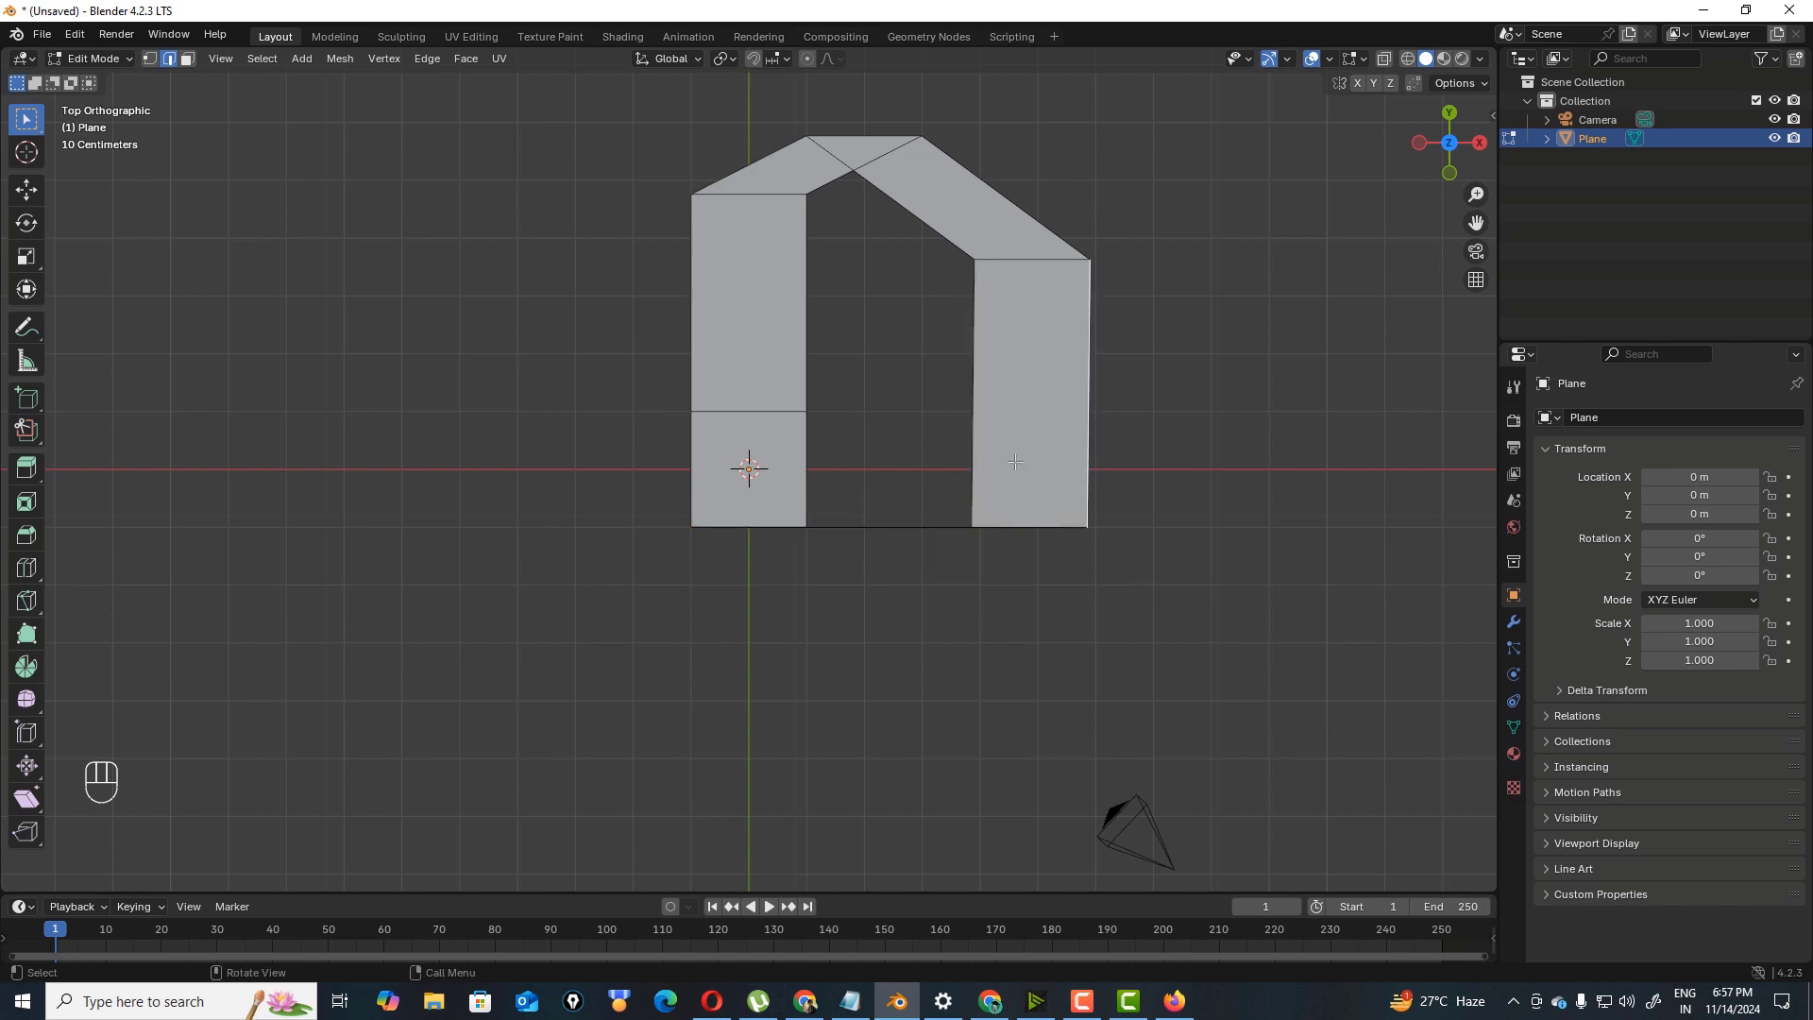
- Fill between the facing inner edges of the two legs with Bridge Edge Loops
{"action": "left_click", "coordinate": [973, 416]}
{"action": "key", "text": "shift"}
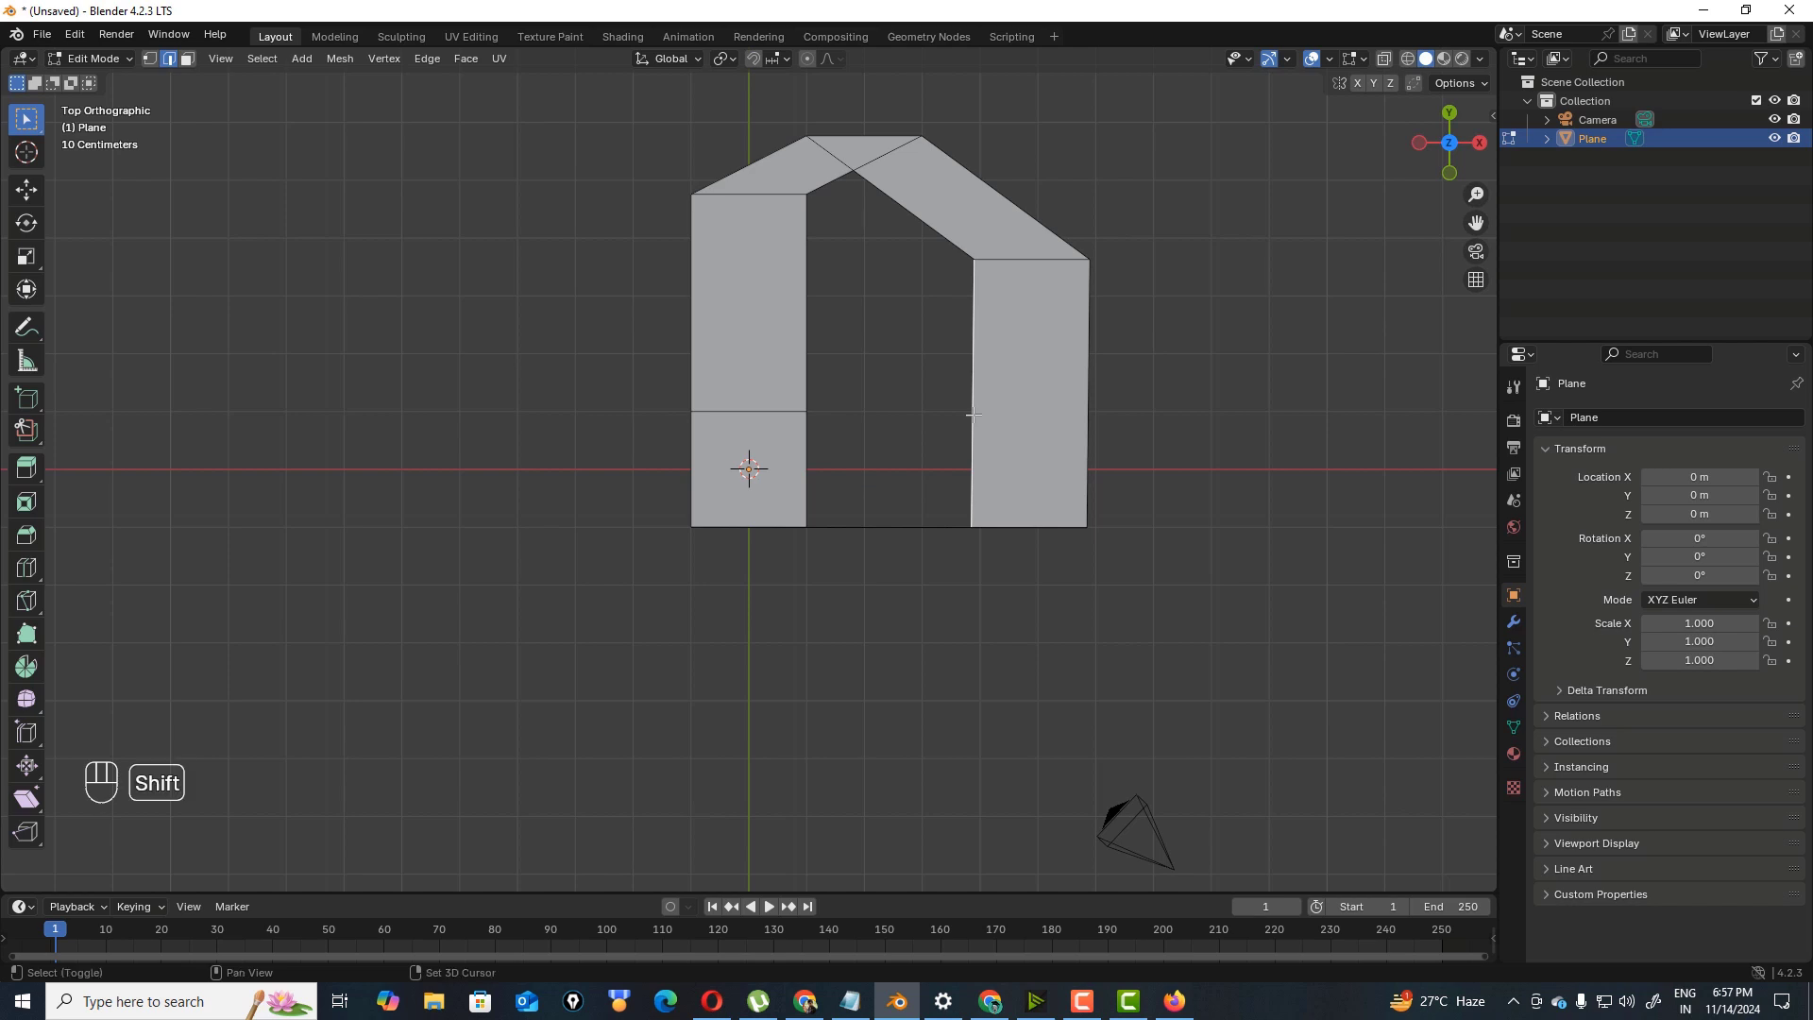
{"action": "left_click", "coordinate": [804, 406], "text": "shift"}
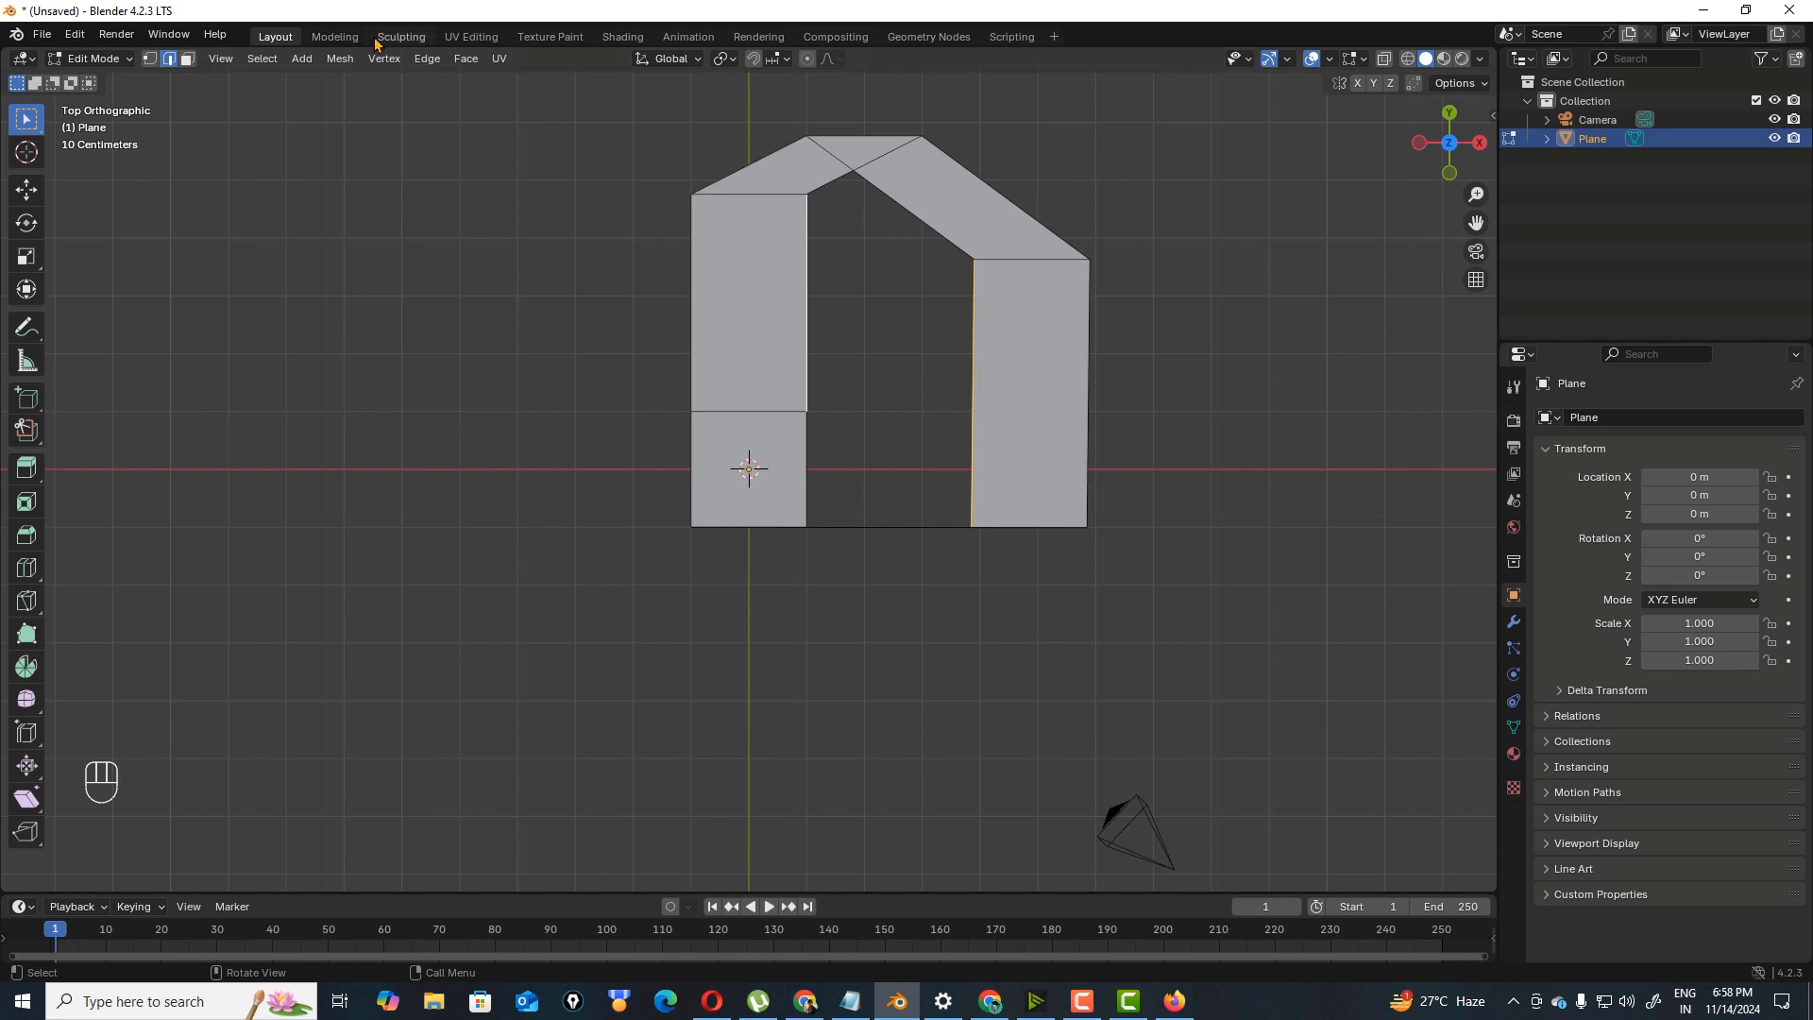
{"action": "left_click", "coordinate": [428, 59]}
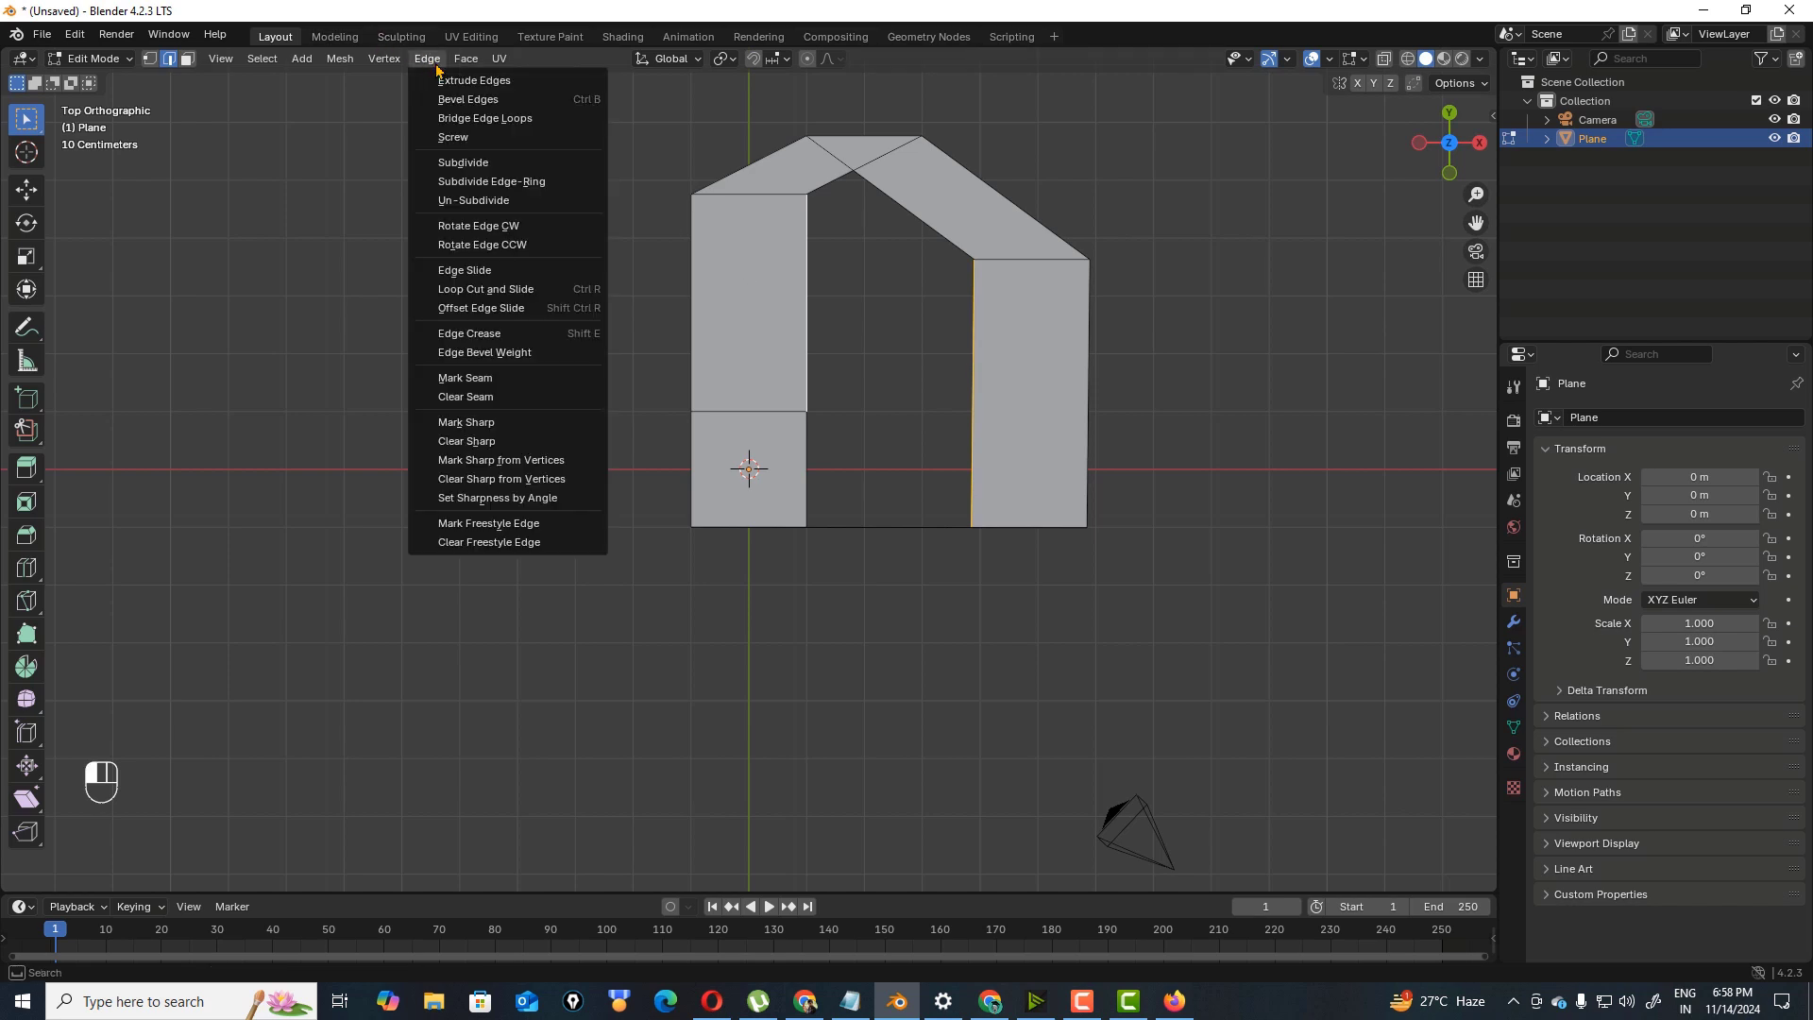
{"action": "left_click", "coordinate": [484, 119]}
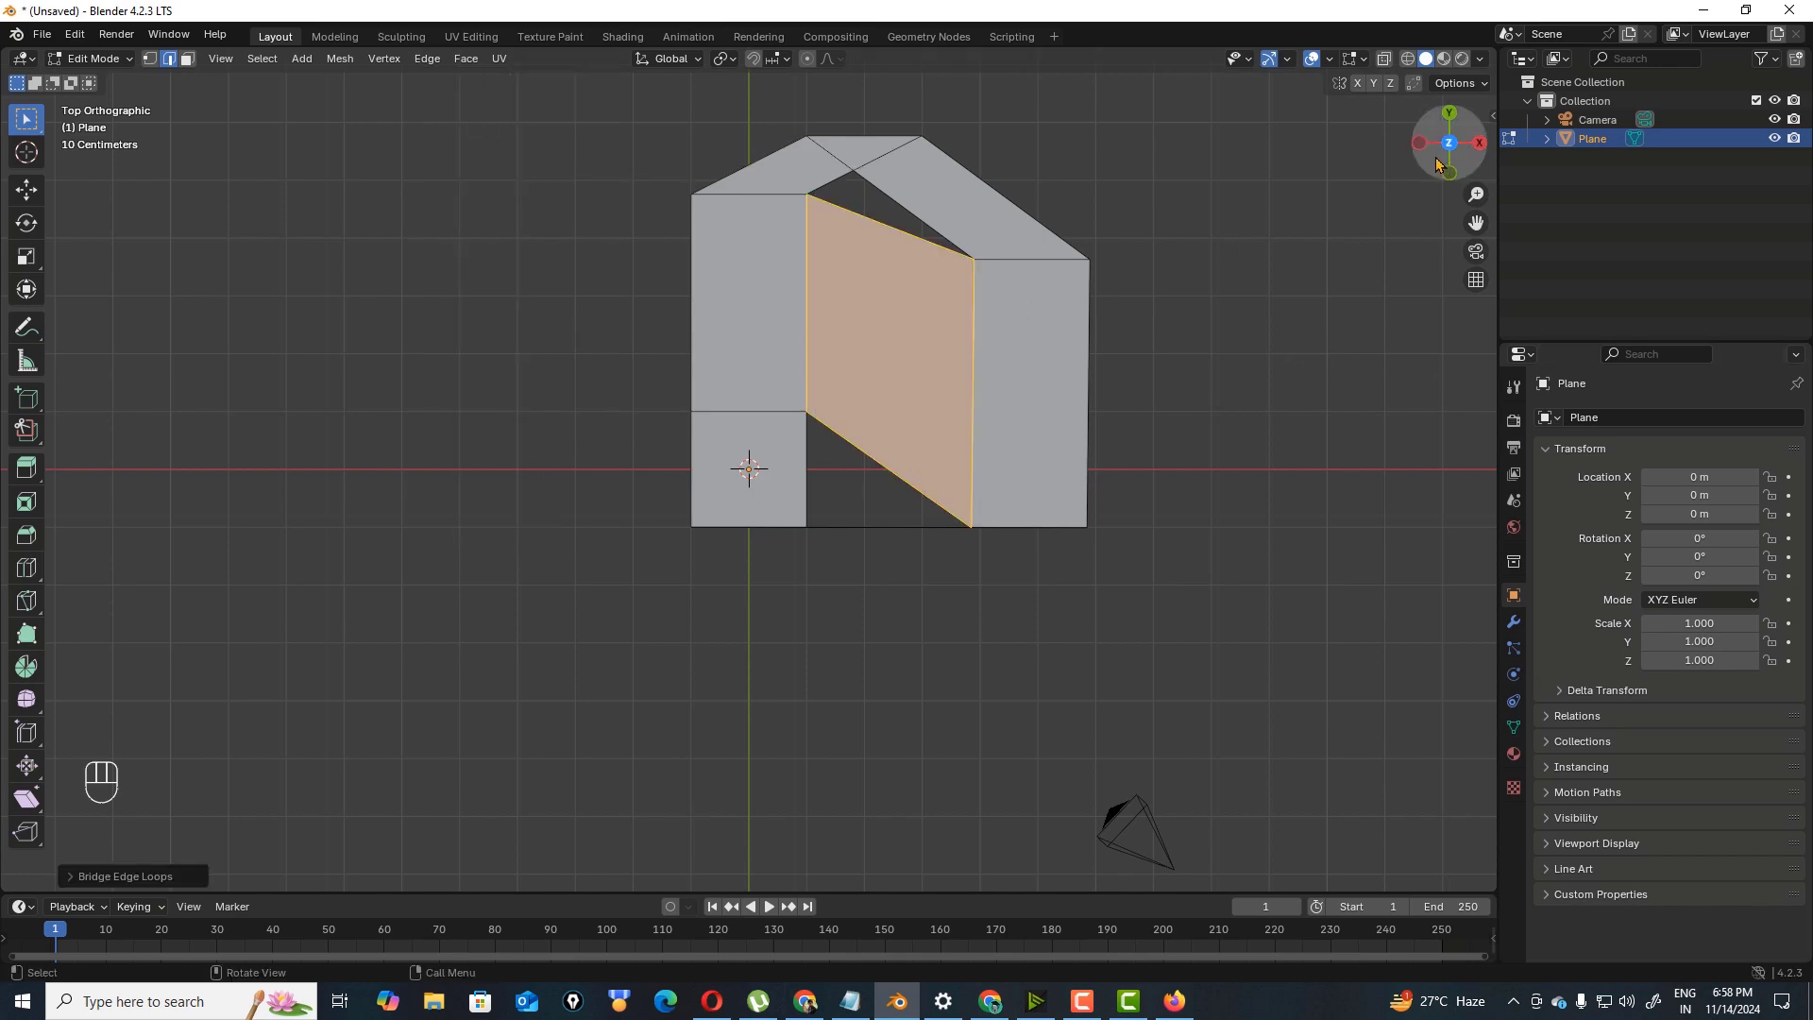
{"action": "left_click_drag", "start_coordinate": [1445, 168], "coordinate": [1407, 118]}
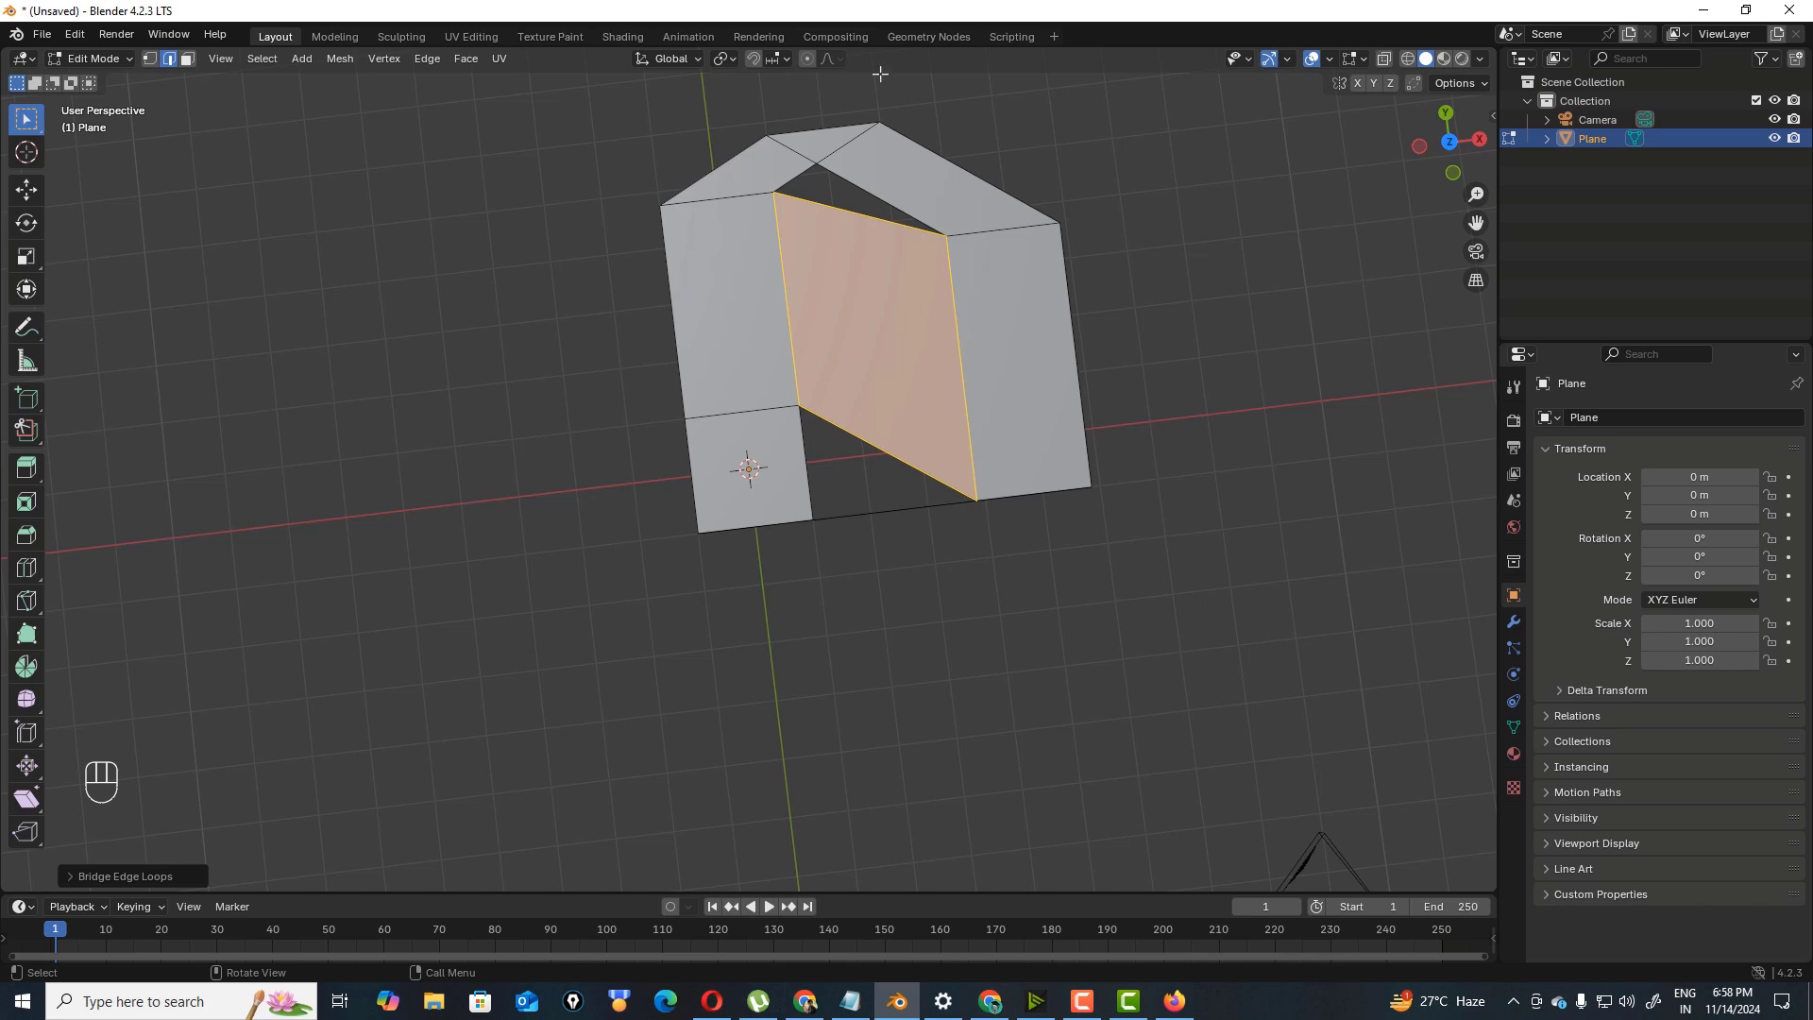
{"action": "left_click", "coordinate": [874, 198]}
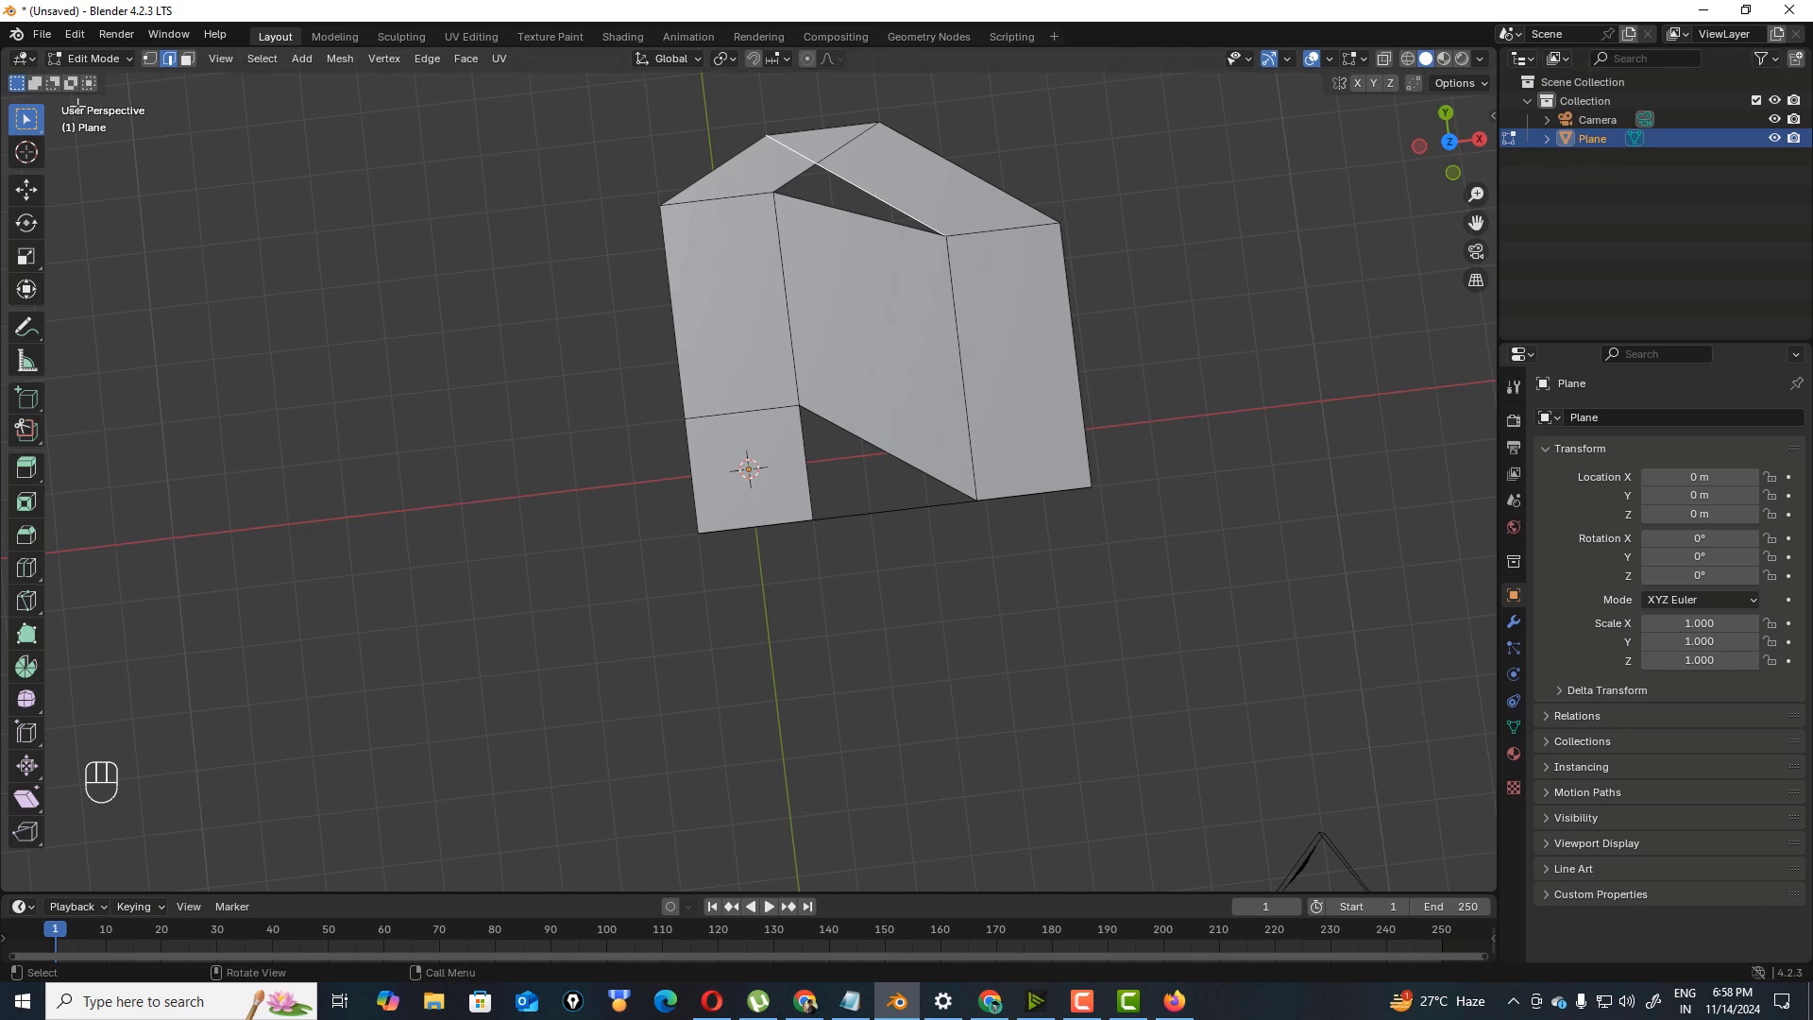
{"action": "left_click_drag", "start_coordinate": [1442, 166], "coordinate": [1429, 122]}
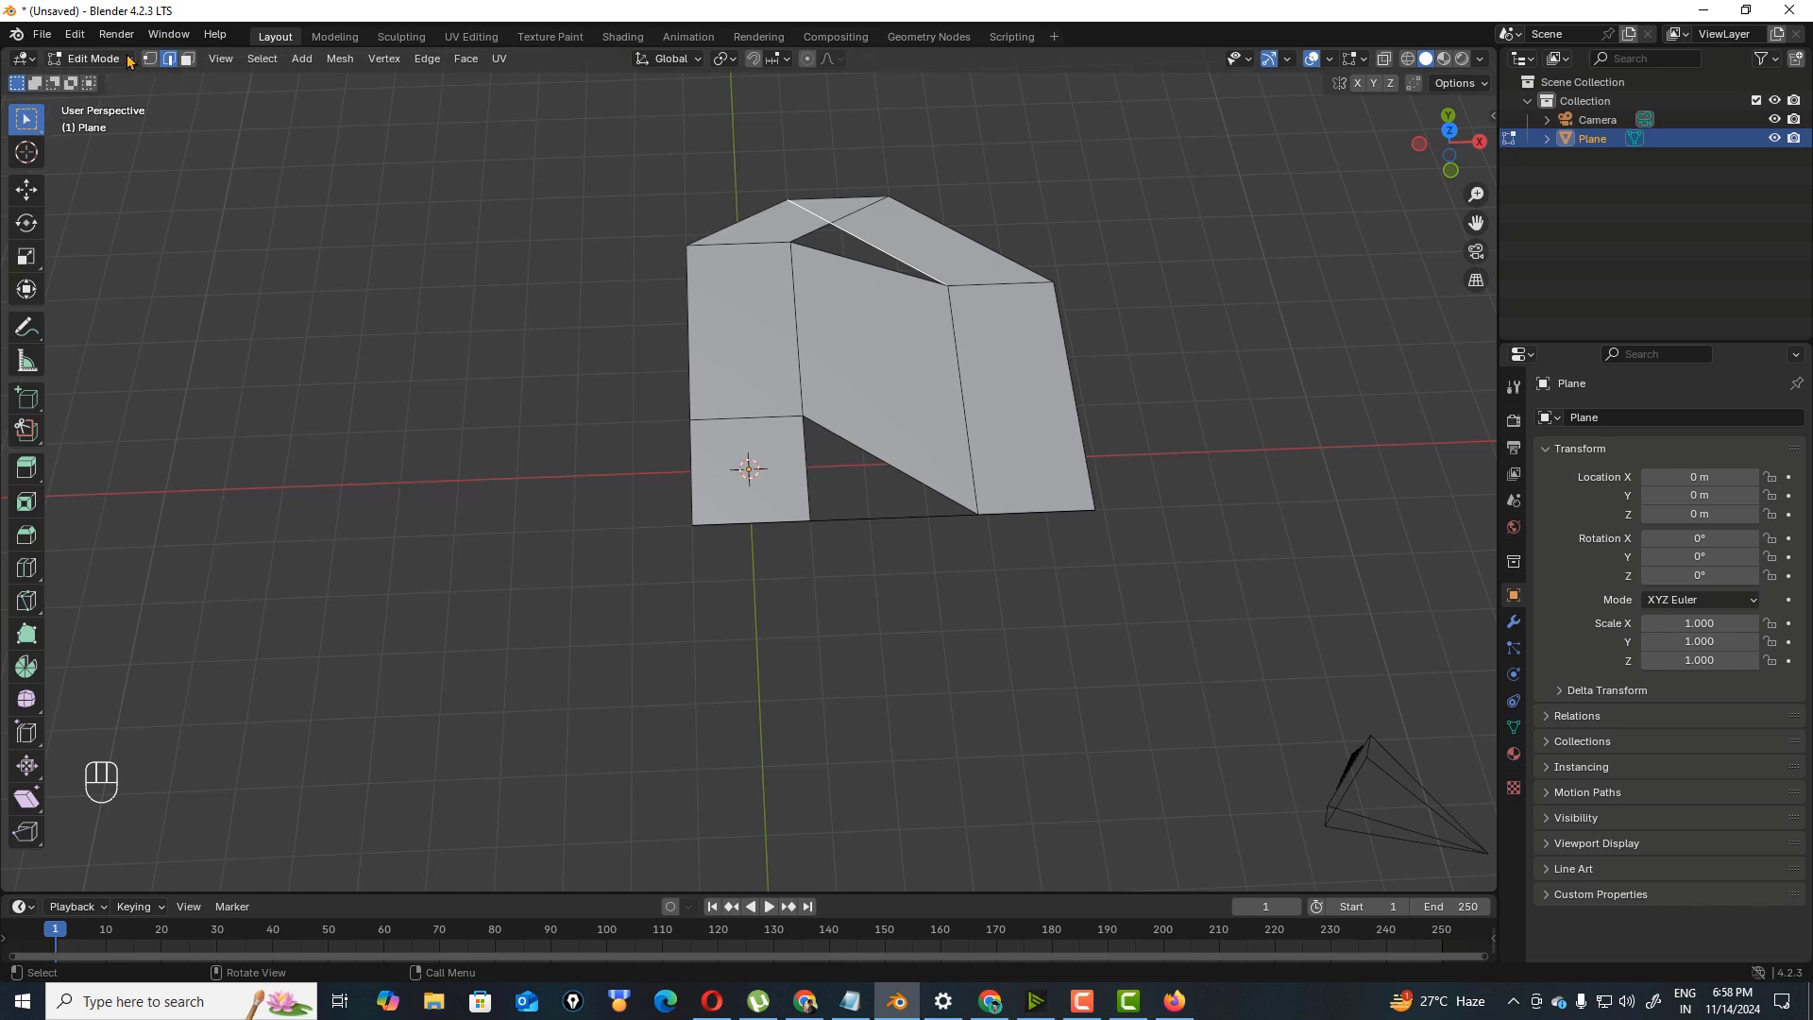
- Return the plane to Object Mode and delete it from the scene
{"action": "left_click", "coordinate": [94, 58]}
{"action": "left_click", "coordinate": [103, 79]}
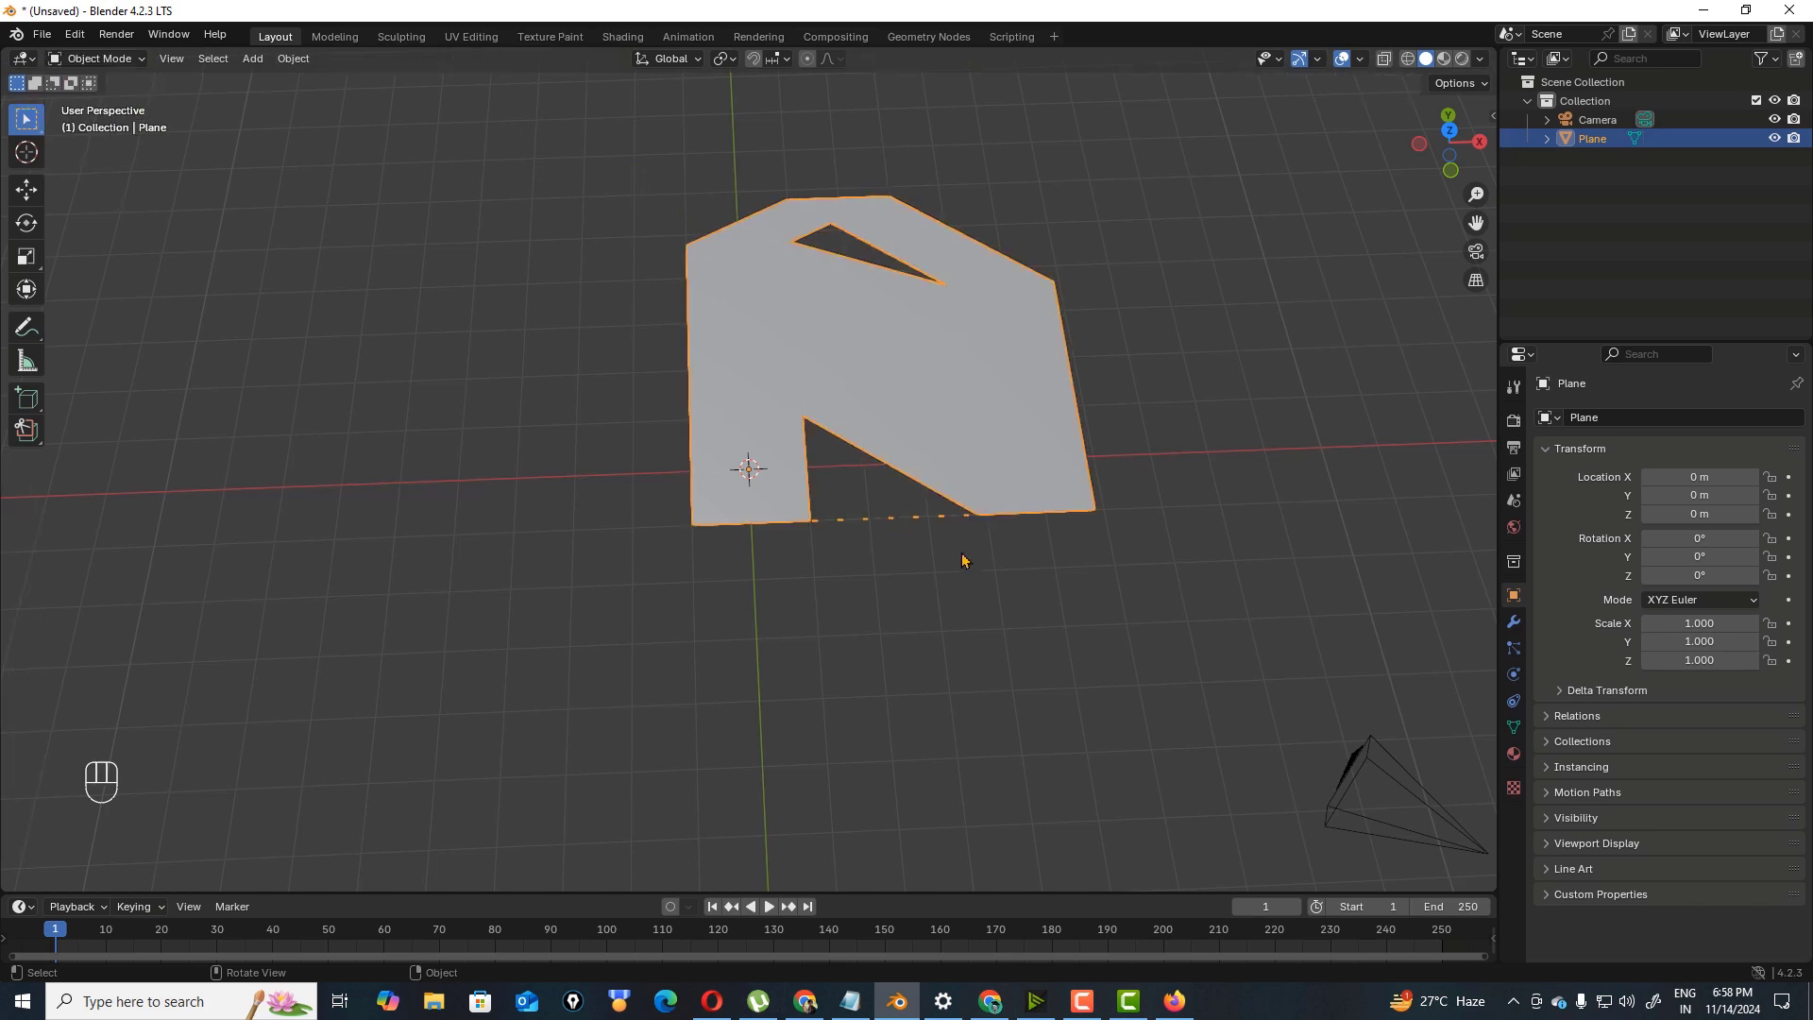
{"action": "key", "text": "x"}
{"action": "left_click", "coordinate": [924, 557]}
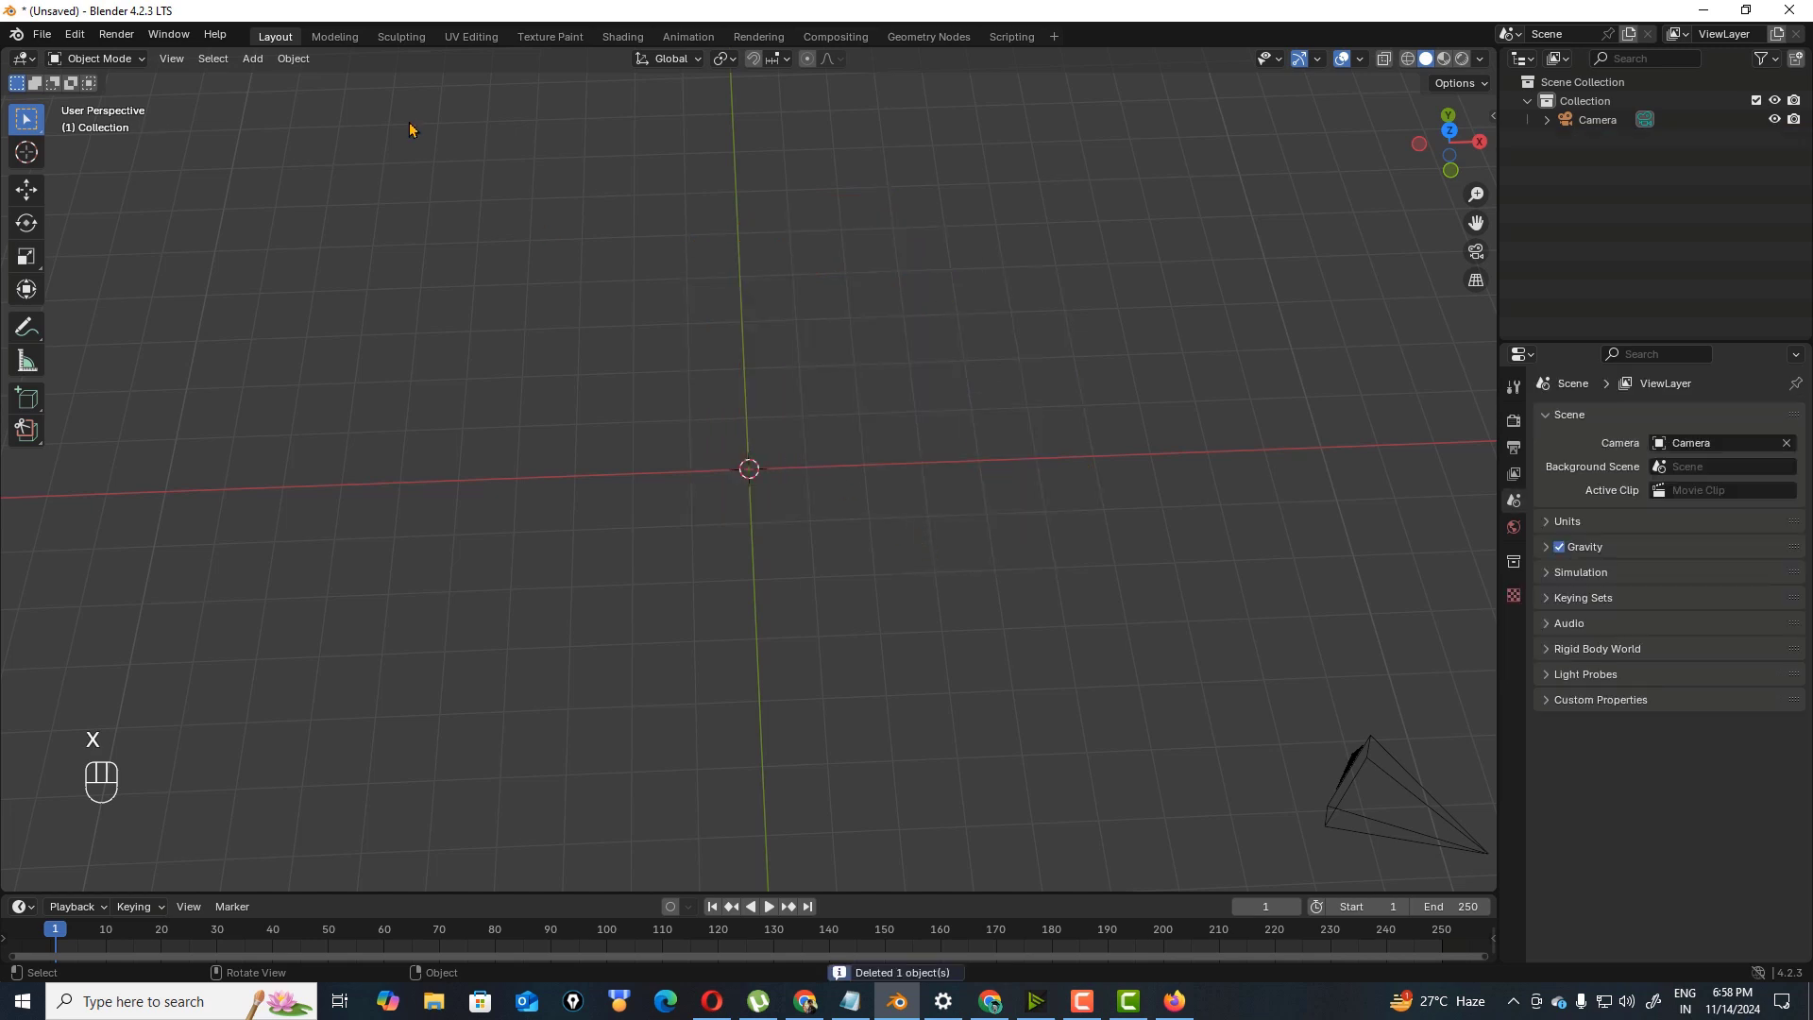
- Add a mesh cube and flatten it into a slab by scaling it to about 0.13 along Z
{"action": "left_click", "coordinate": [252, 59]}
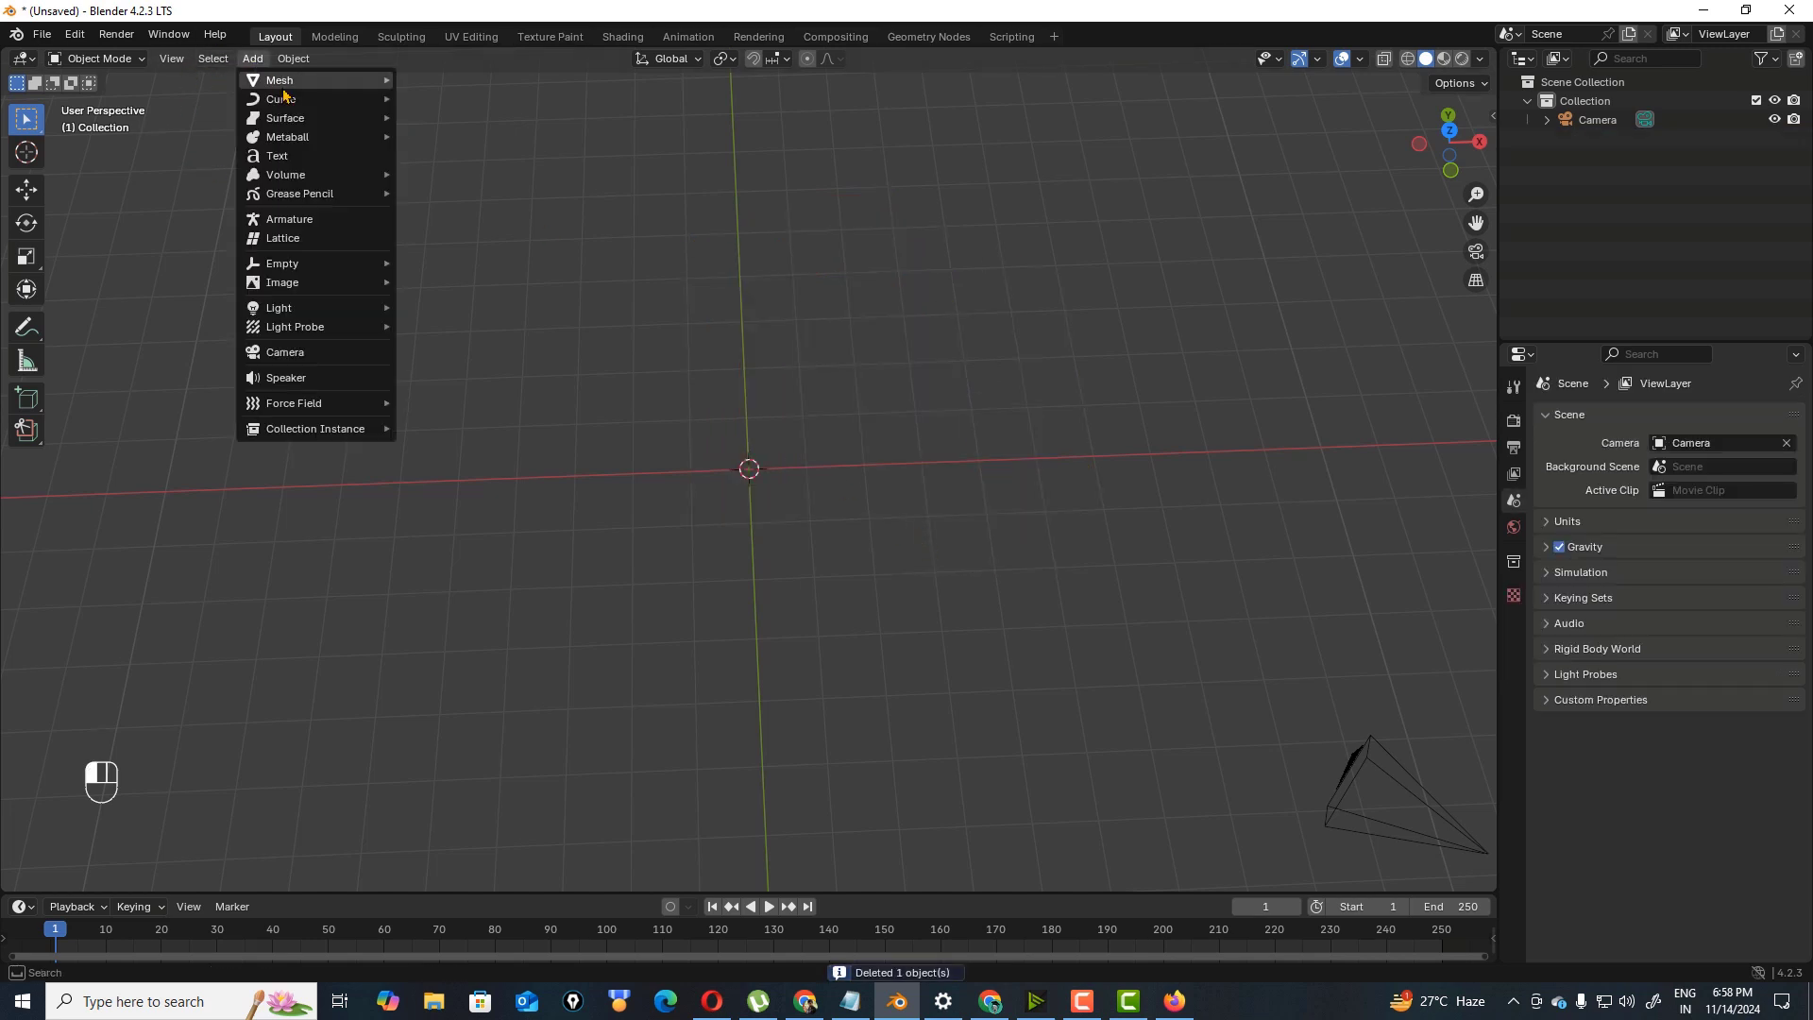
{"action": "mouse_move", "coordinate": [290, 85]}
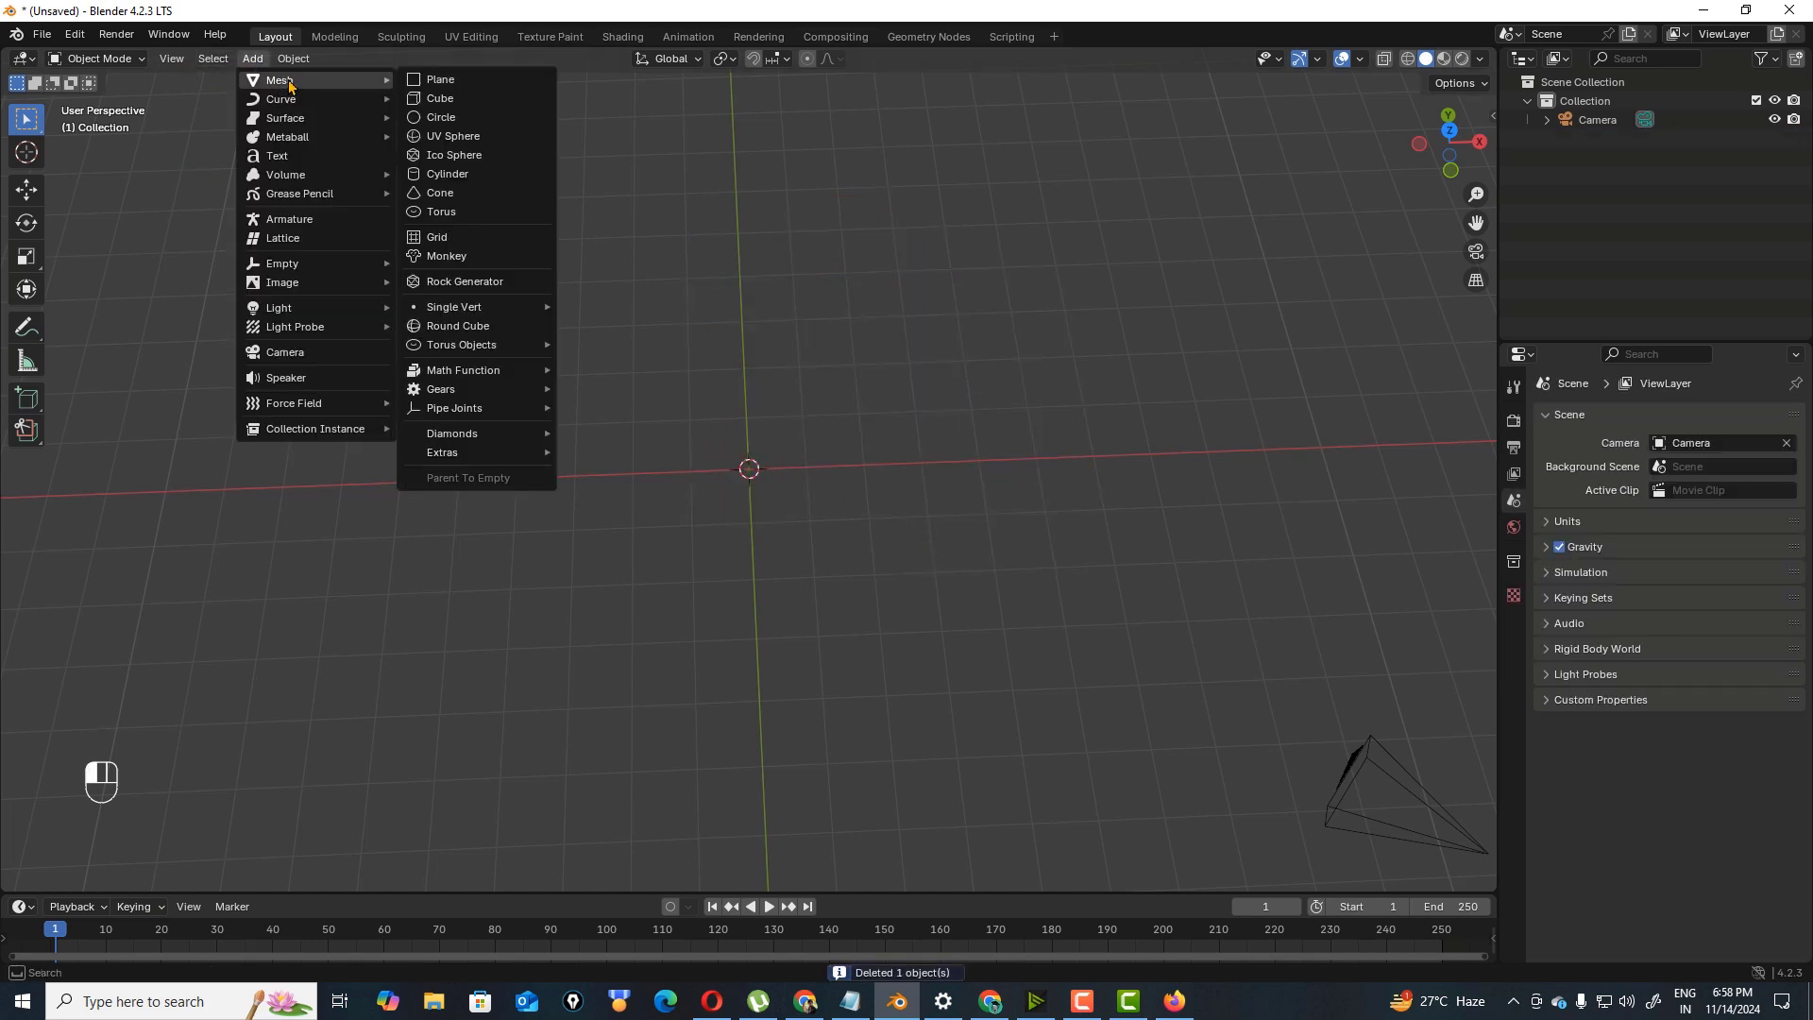
{"action": "left_click", "coordinate": [436, 98]}
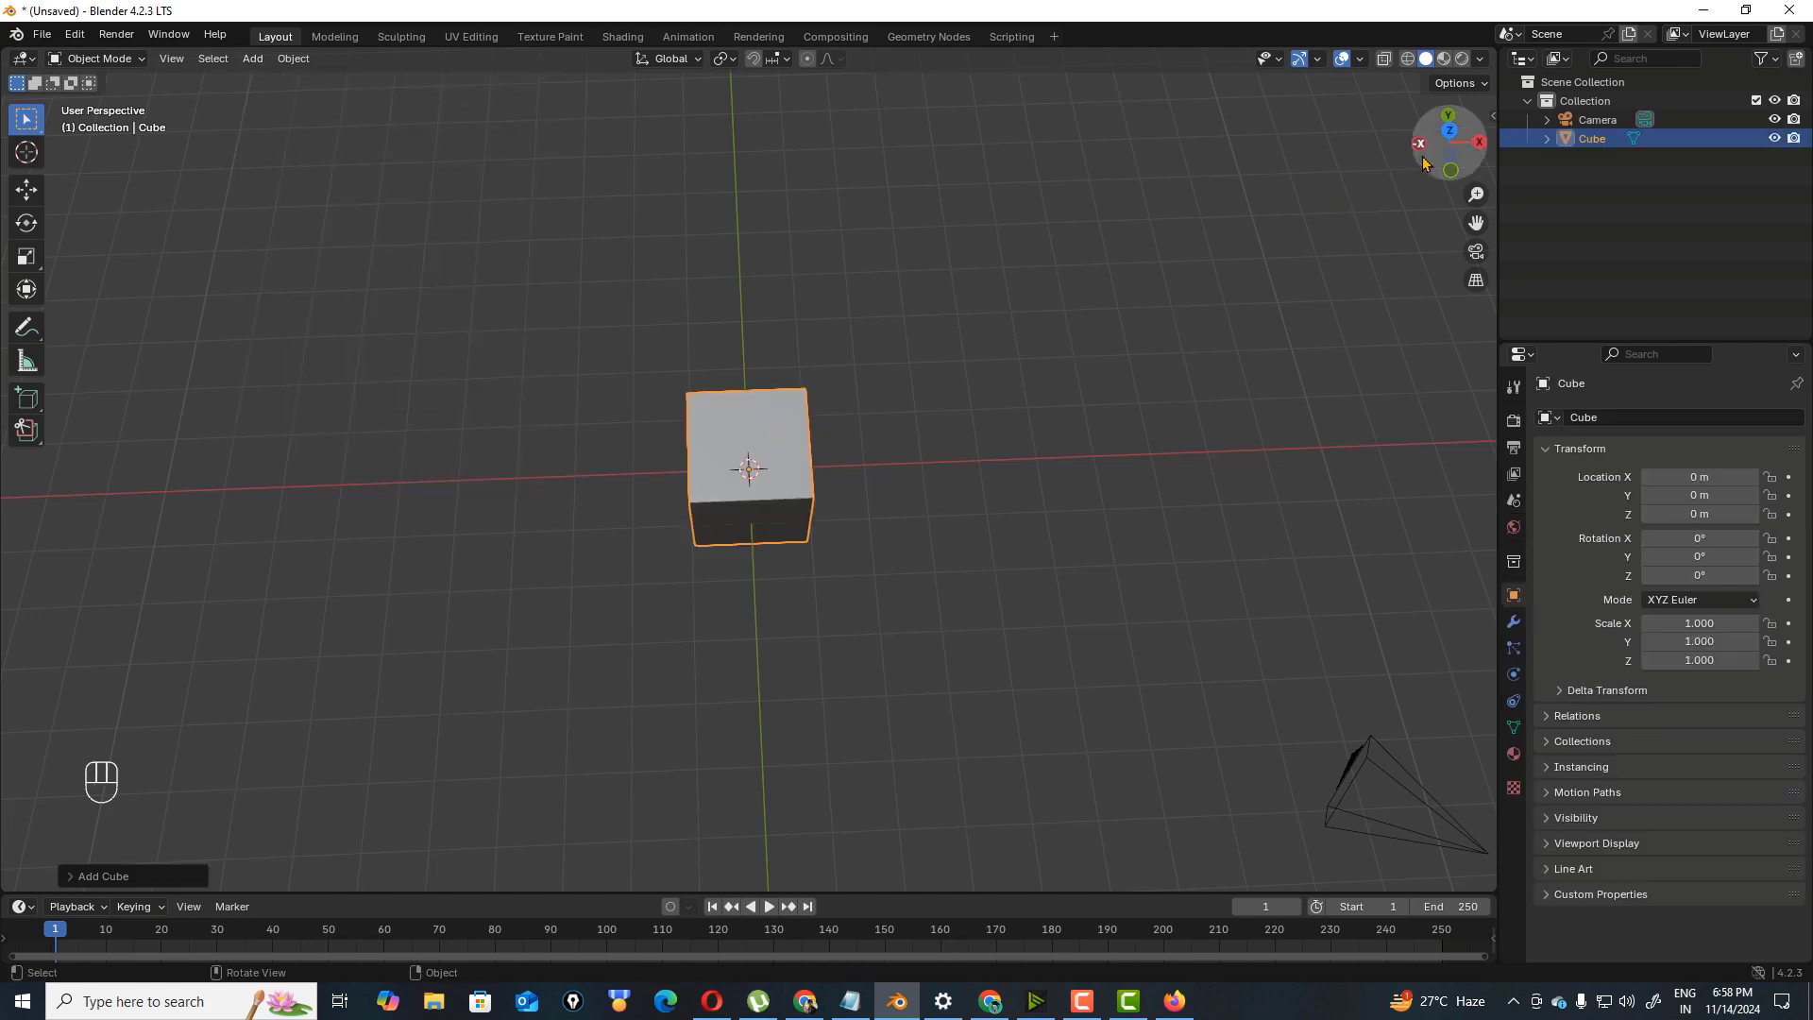
{"action": "left_click_drag", "start_coordinate": [1431, 151], "coordinate": [1412, 153]}
{"action": "left_click", "coordinate": [781, 491]}
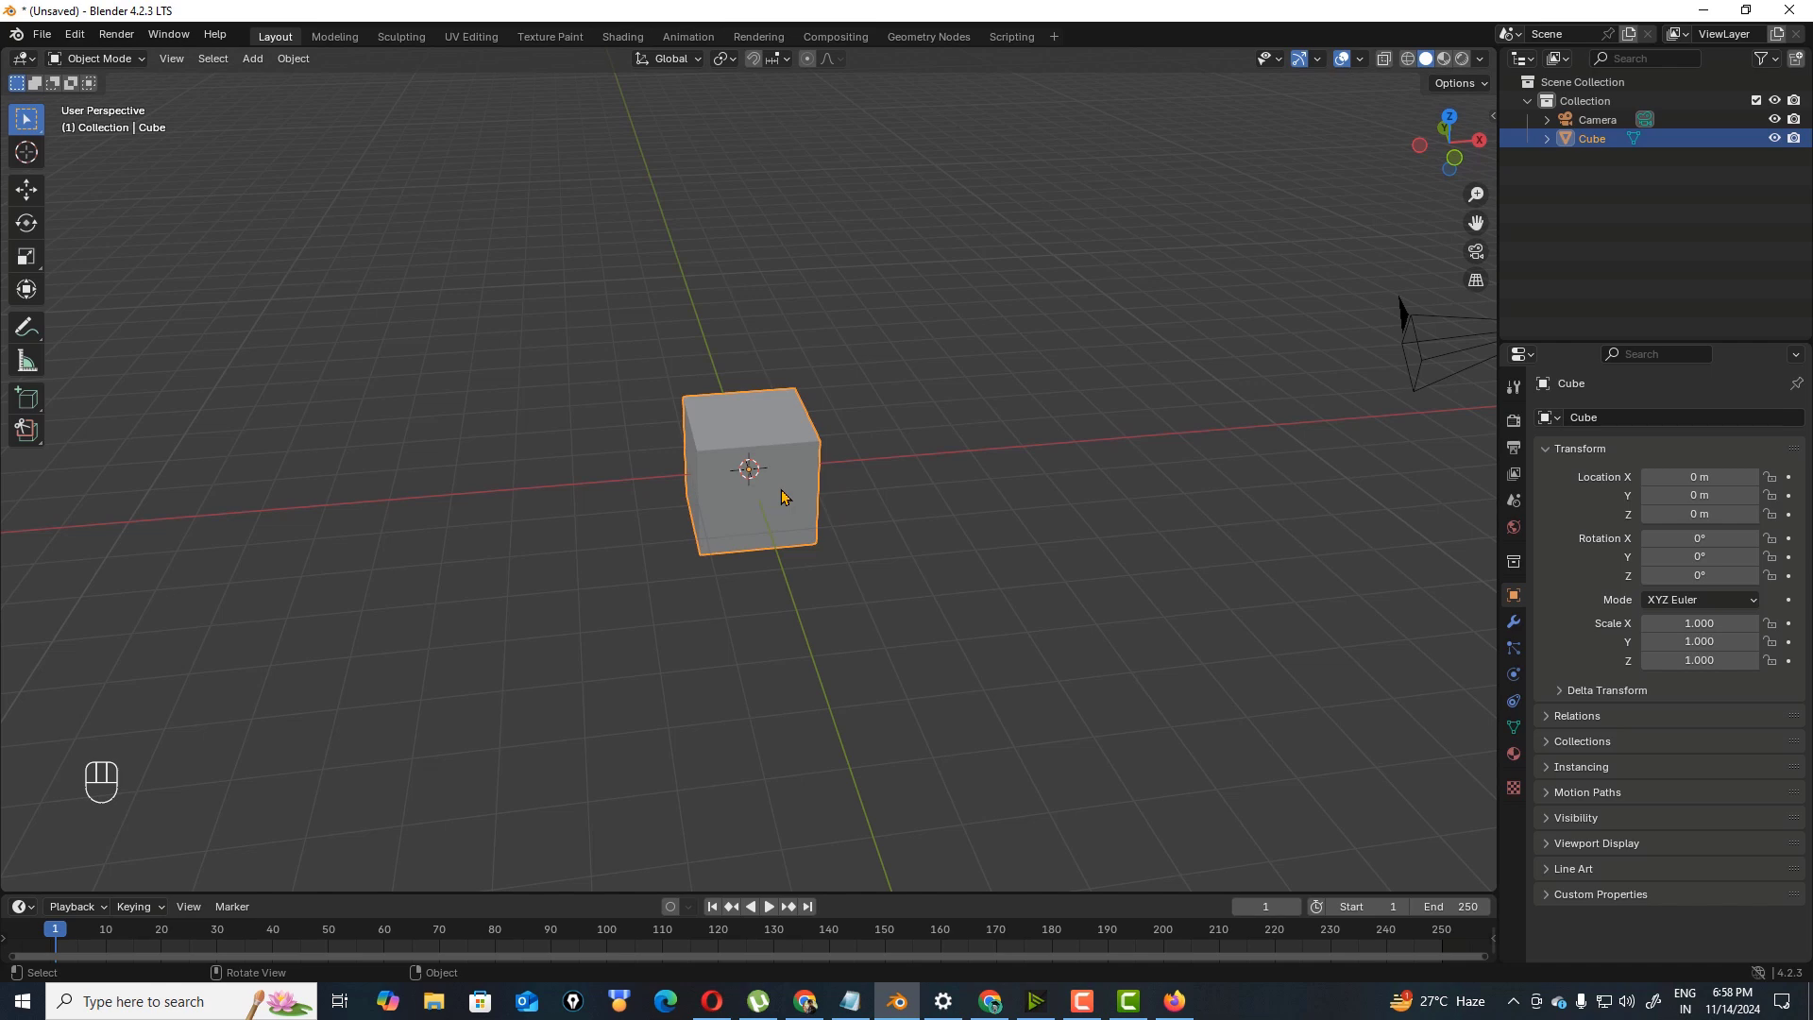
{"action": "key", "text": "s"}
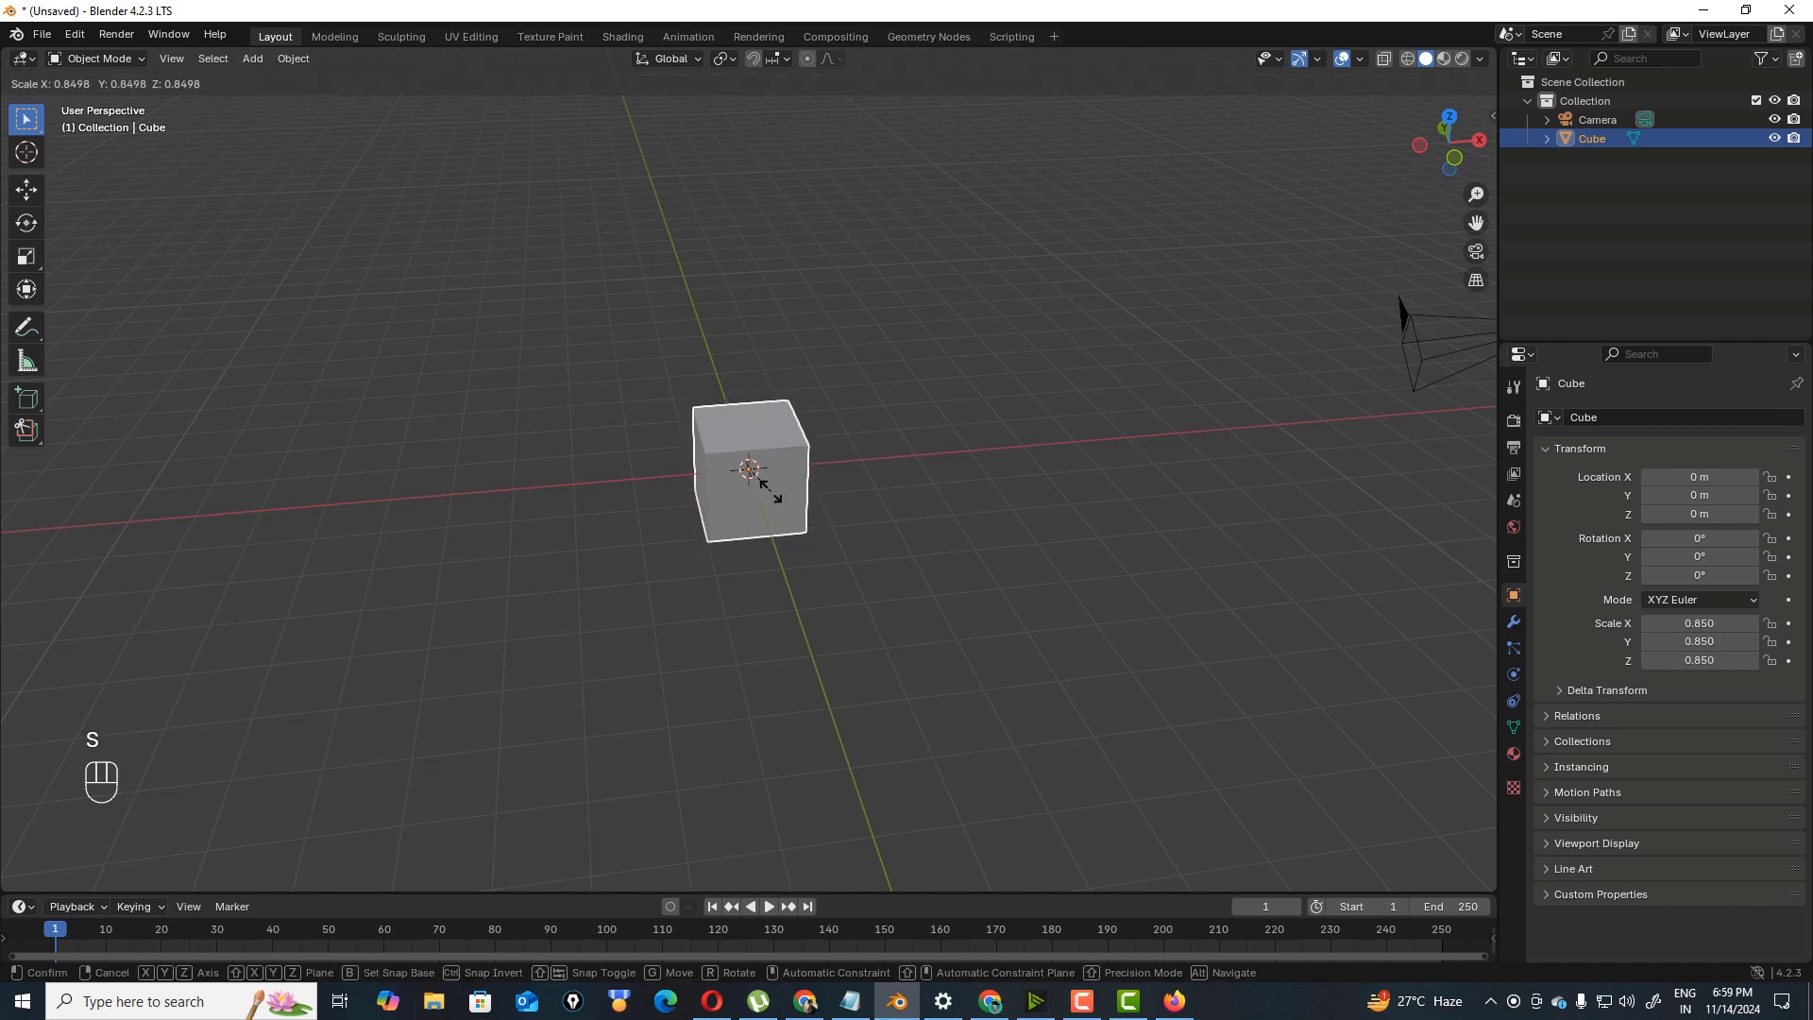
{"action": "key", "text": "z"}
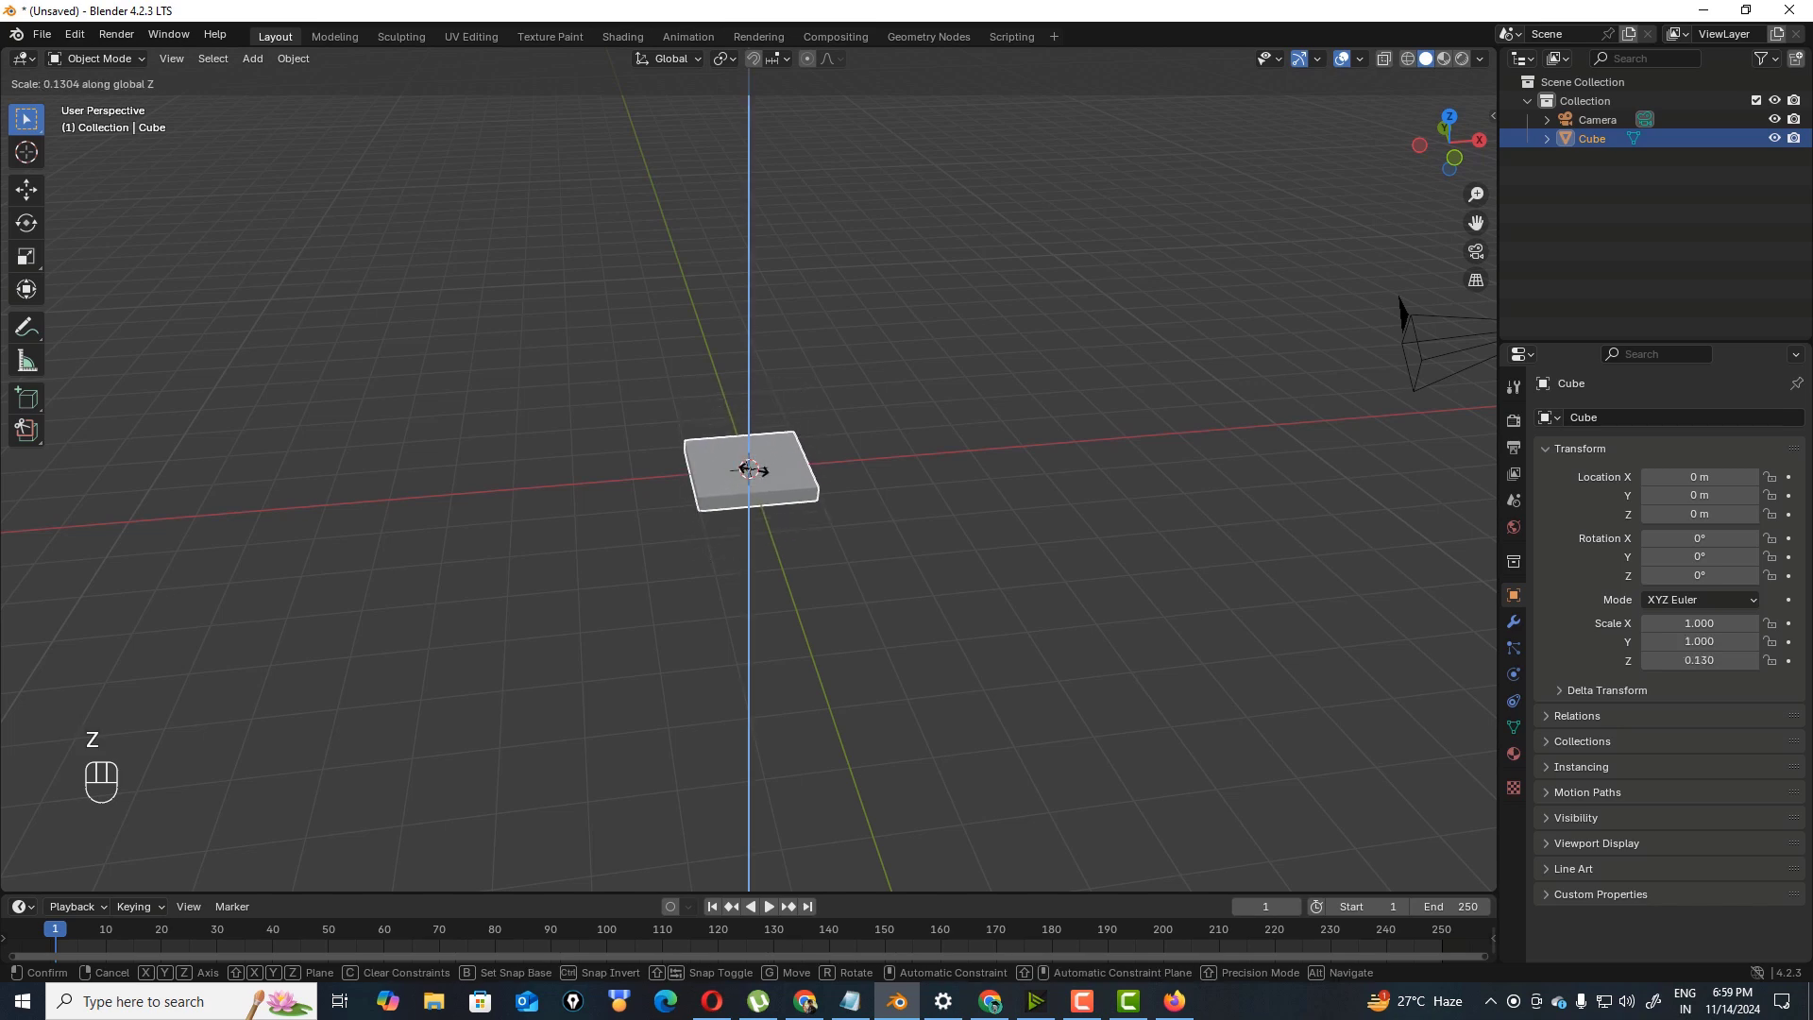
{"action": "left_click", "coordinate": [760, 472]}
- Switch to the top orthographic view and put the flattened cube in Edit Mode
{"action": "left_click_drag", "start_coordinate": [1432, 151], "coordinate": [1417, 197]}
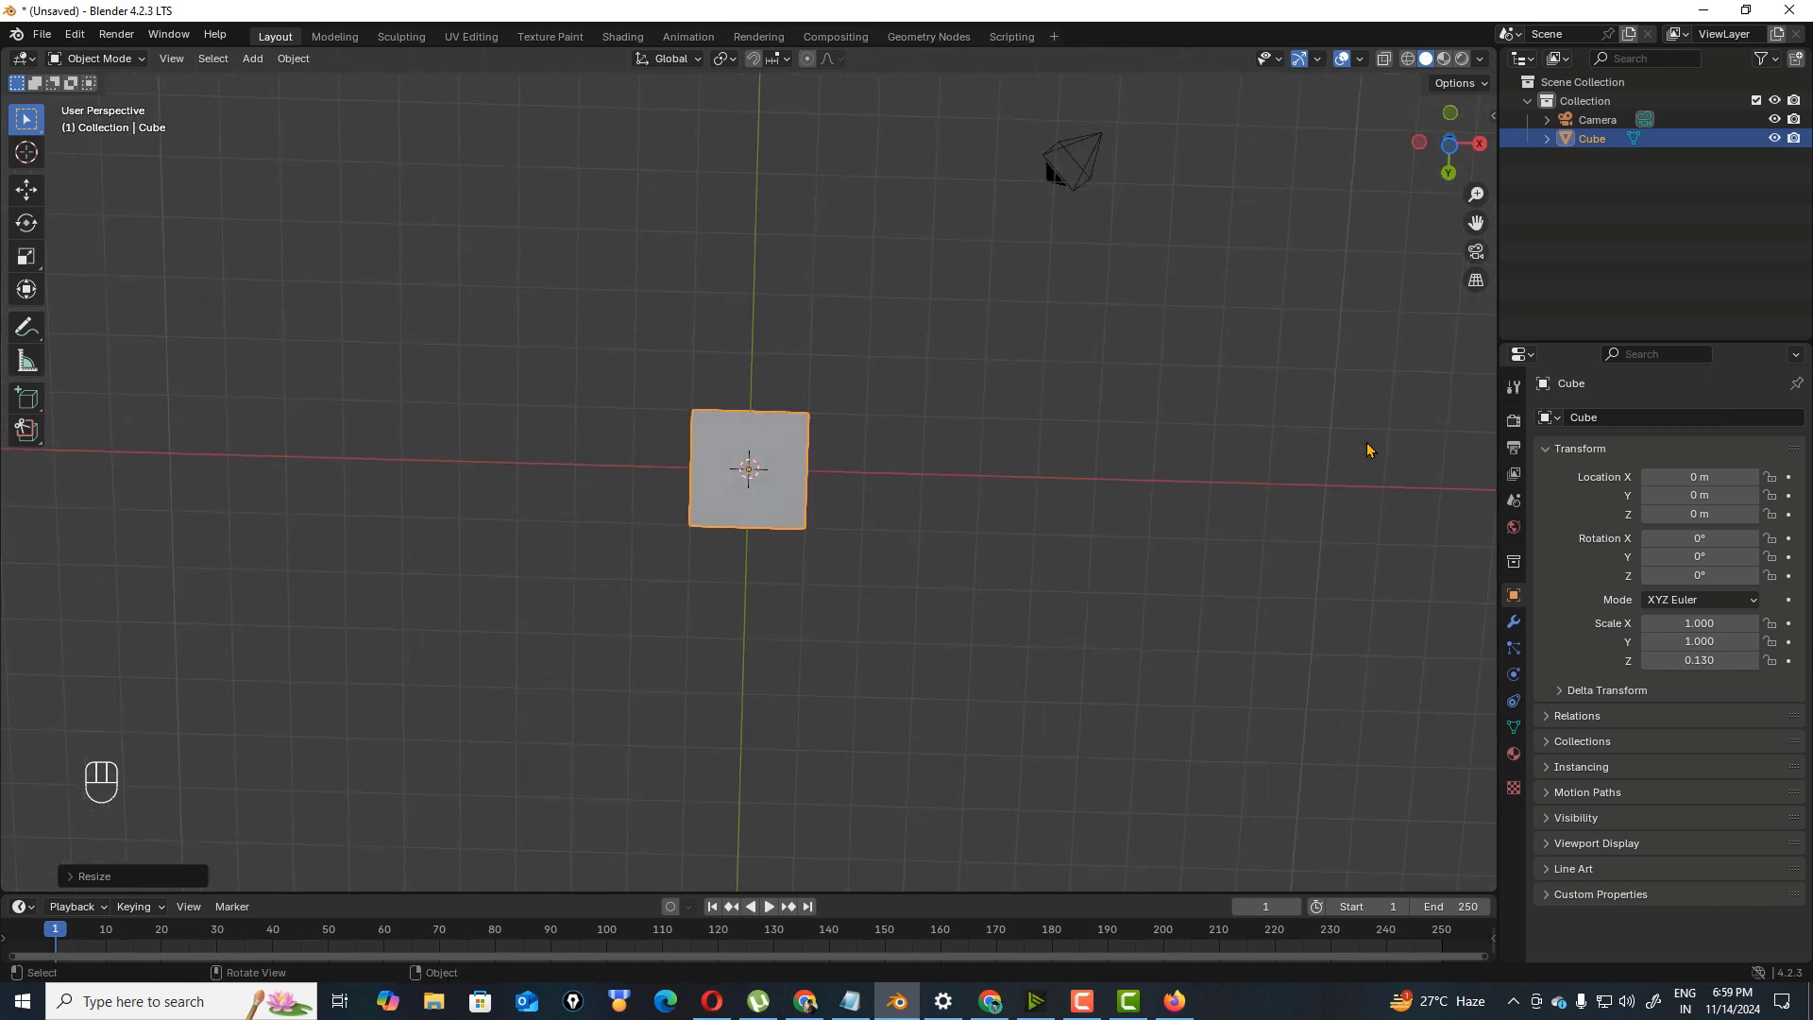
{"action": "key", "text": "KP_7"}
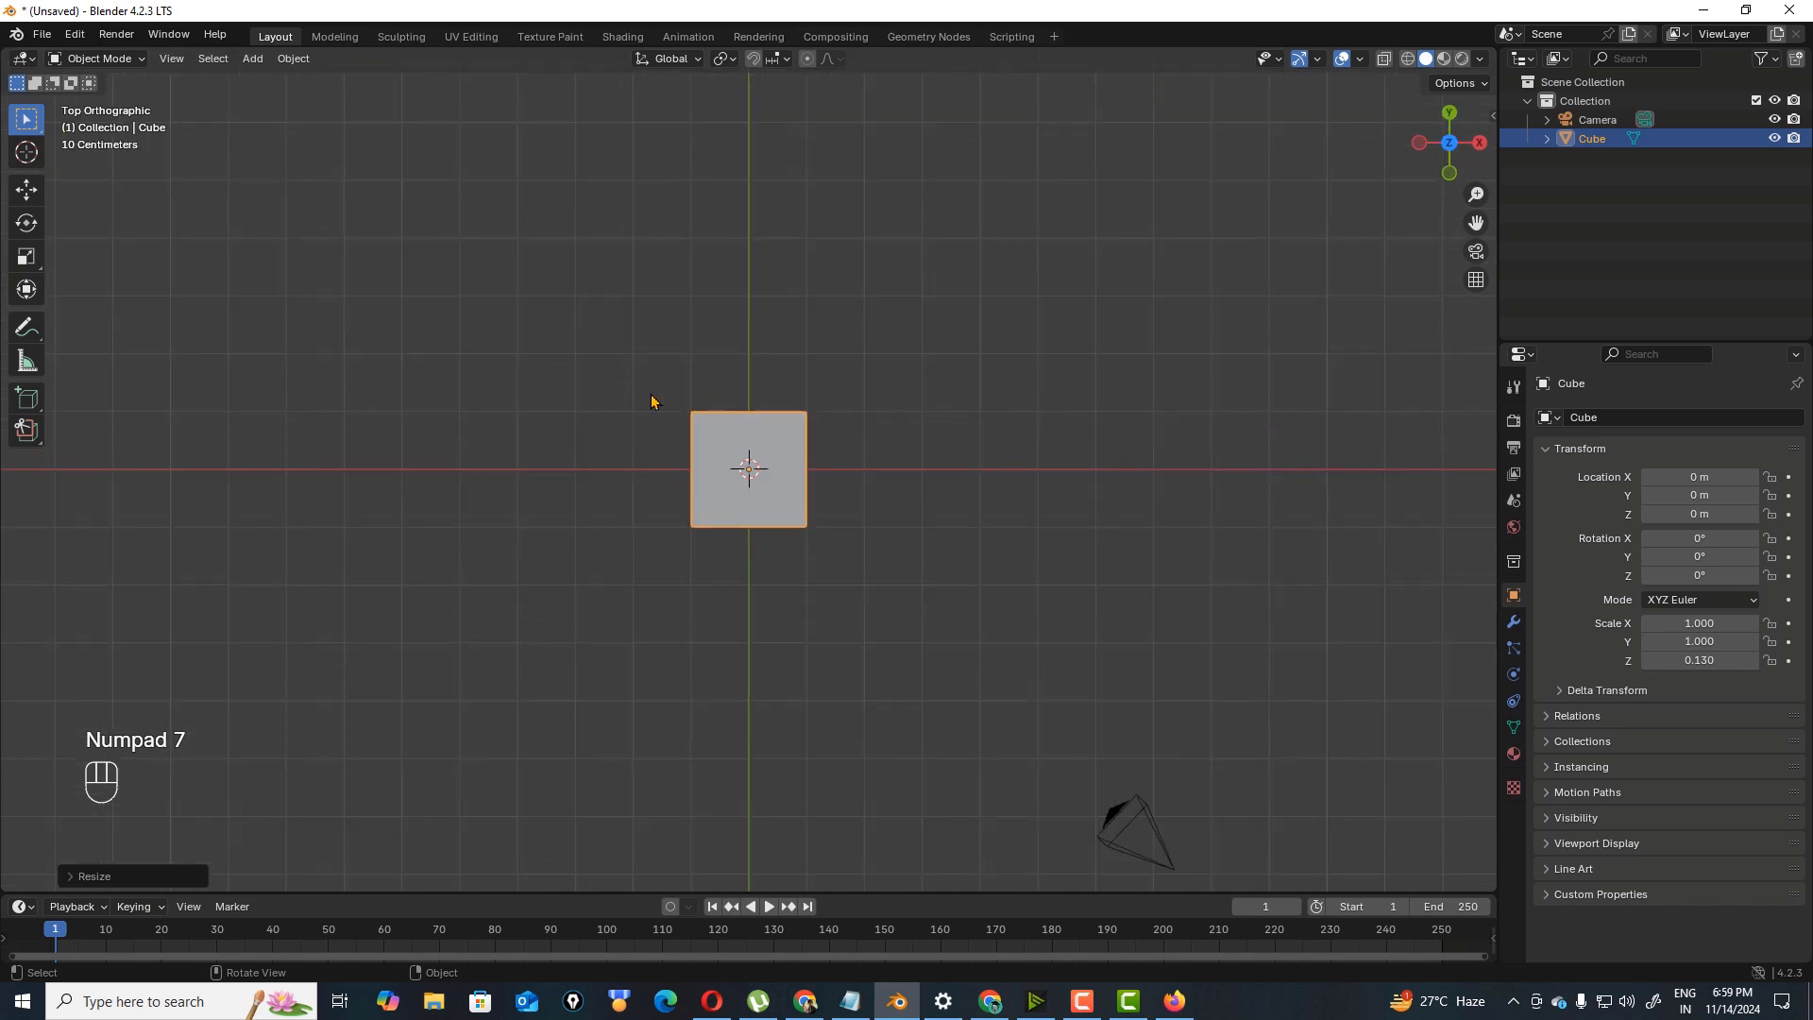
{"action": "left_click", "coordinate": [801, 461]}
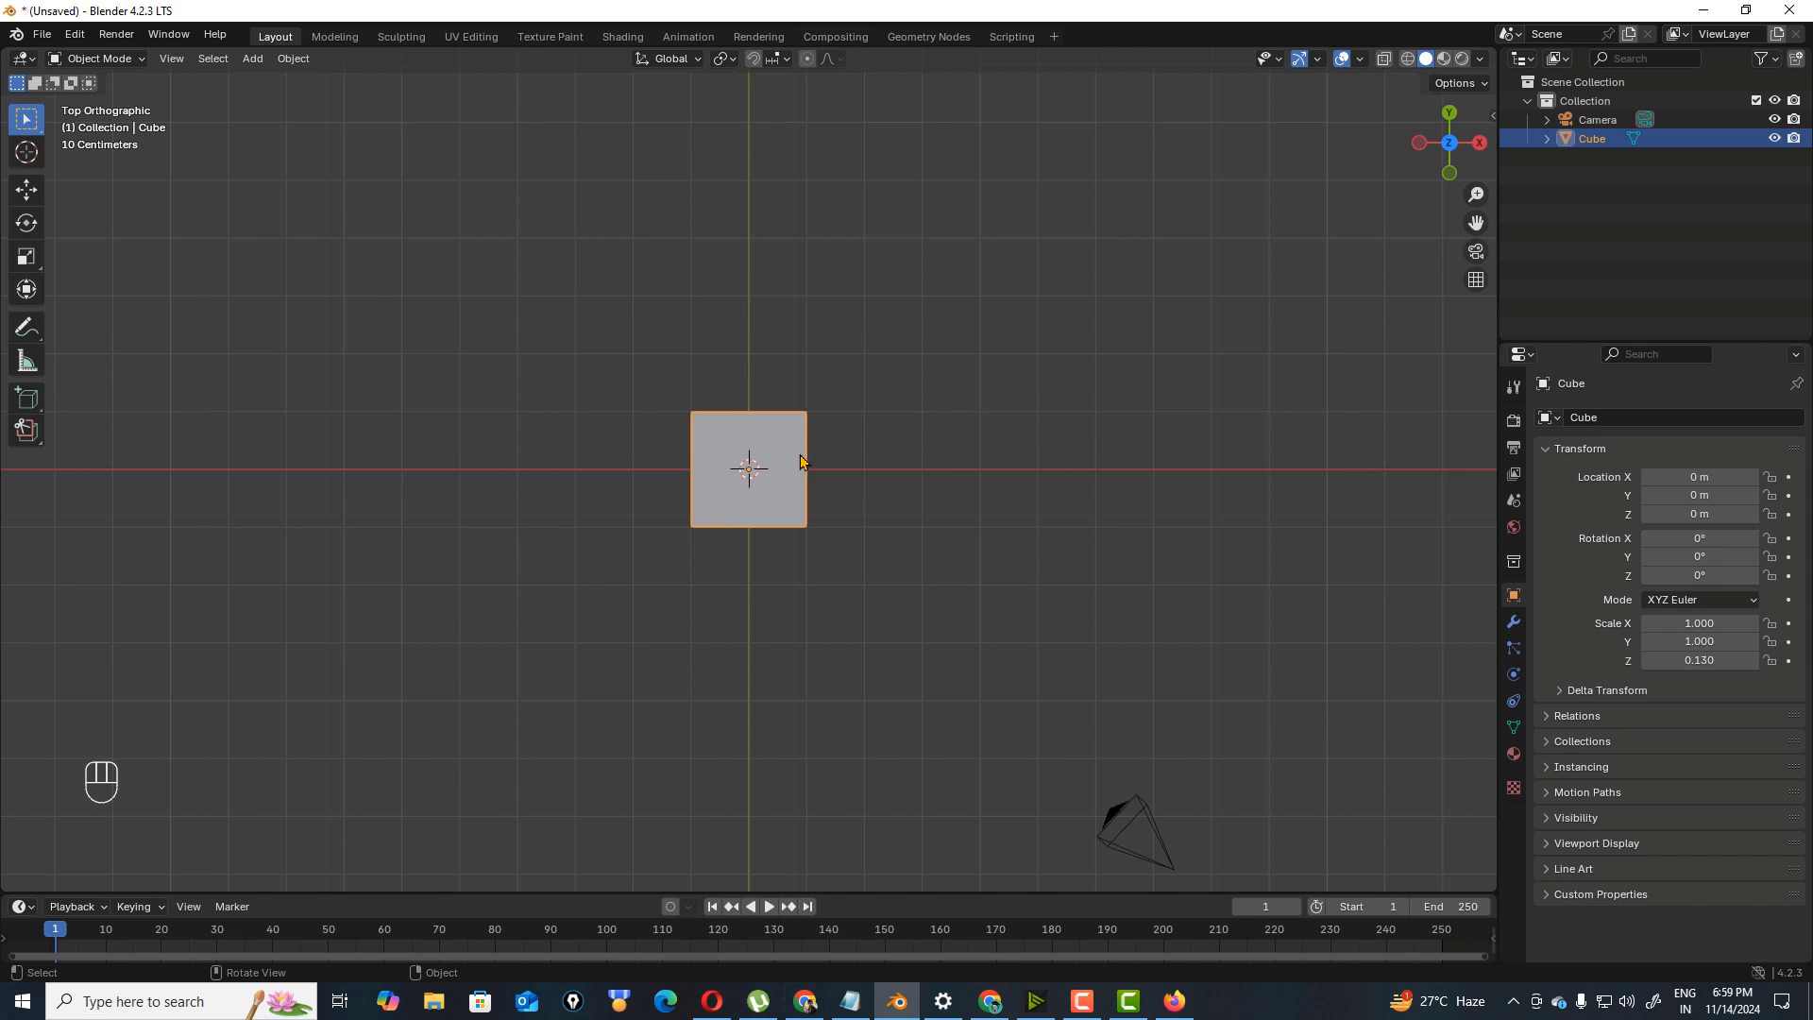
{"action": "key", "text": "ctrl+r"}
{"action": "left_click", "coordinate": [780, 457]}
{"action": "left_click", "coordinate": [140, 59]}
{"action": "left_click", "coordinate": [156, 102]}
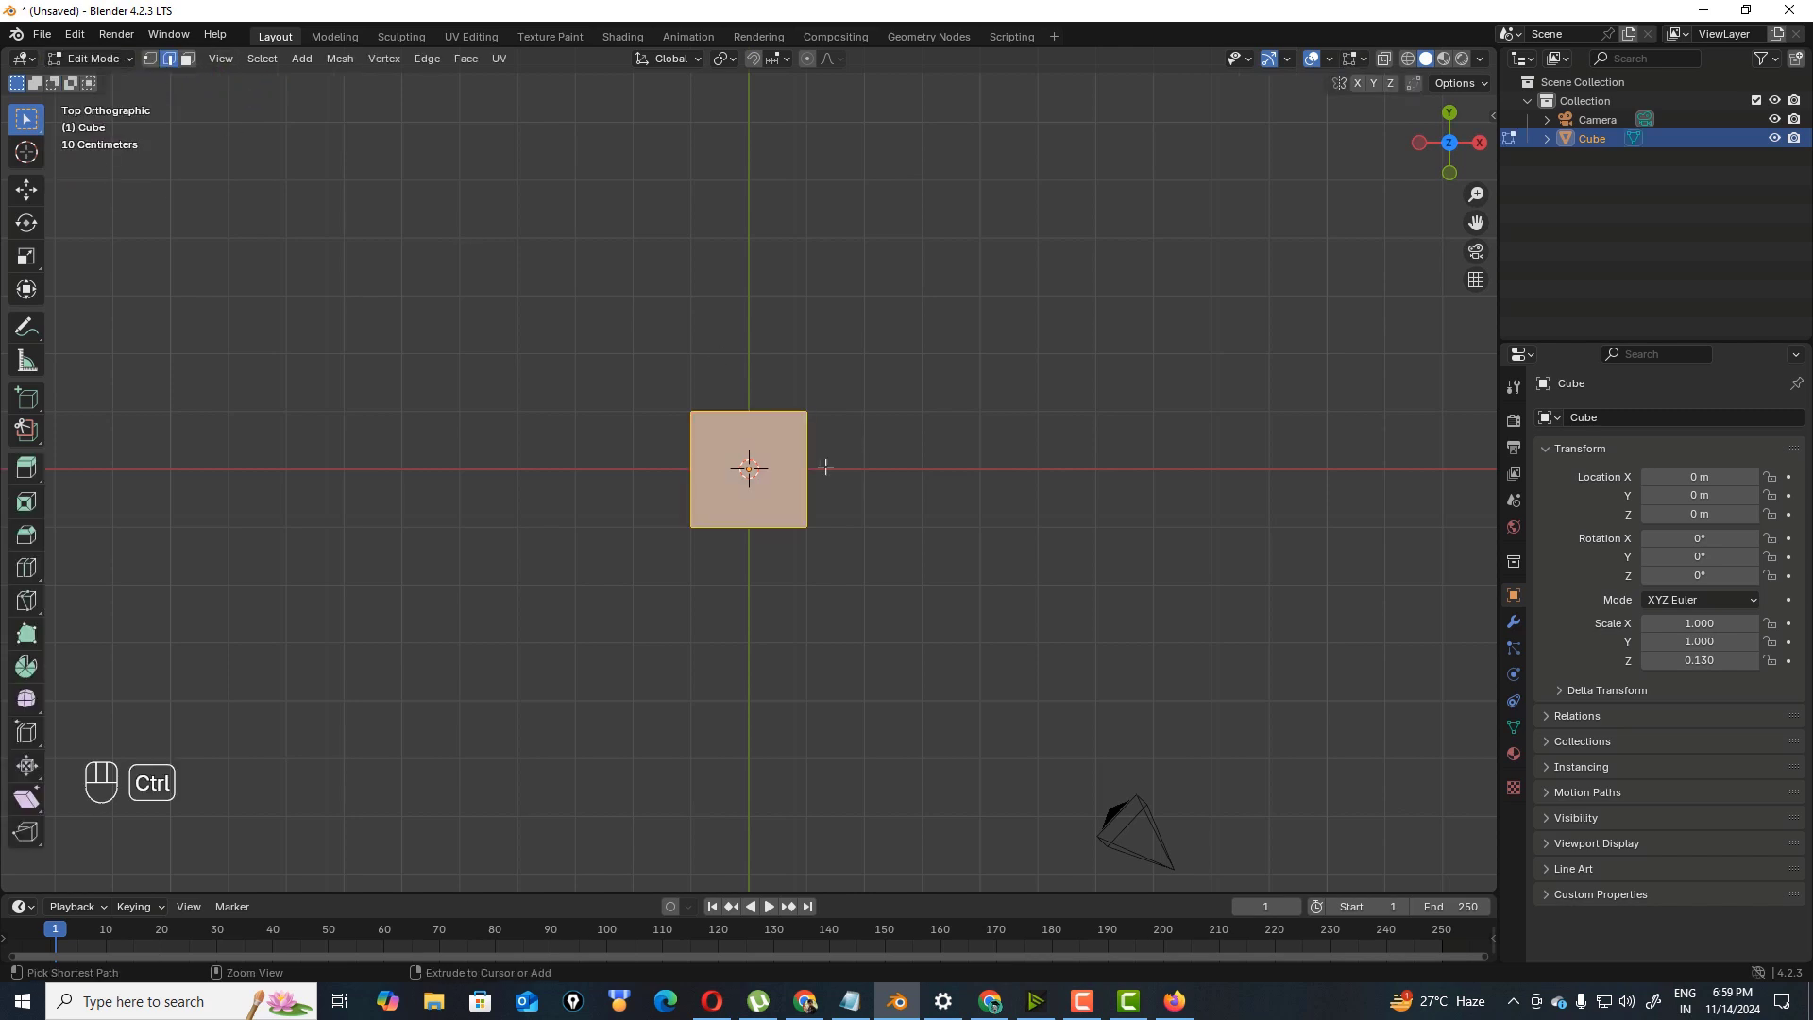
- Add two loop cuts parallel to X, one slid about 0.66 toward the +Y side and one about -0.58 toward the -Y side
{"action": "key", "text": "ctrl+r"}
{"action": "key", "text": "ctrl+f"}
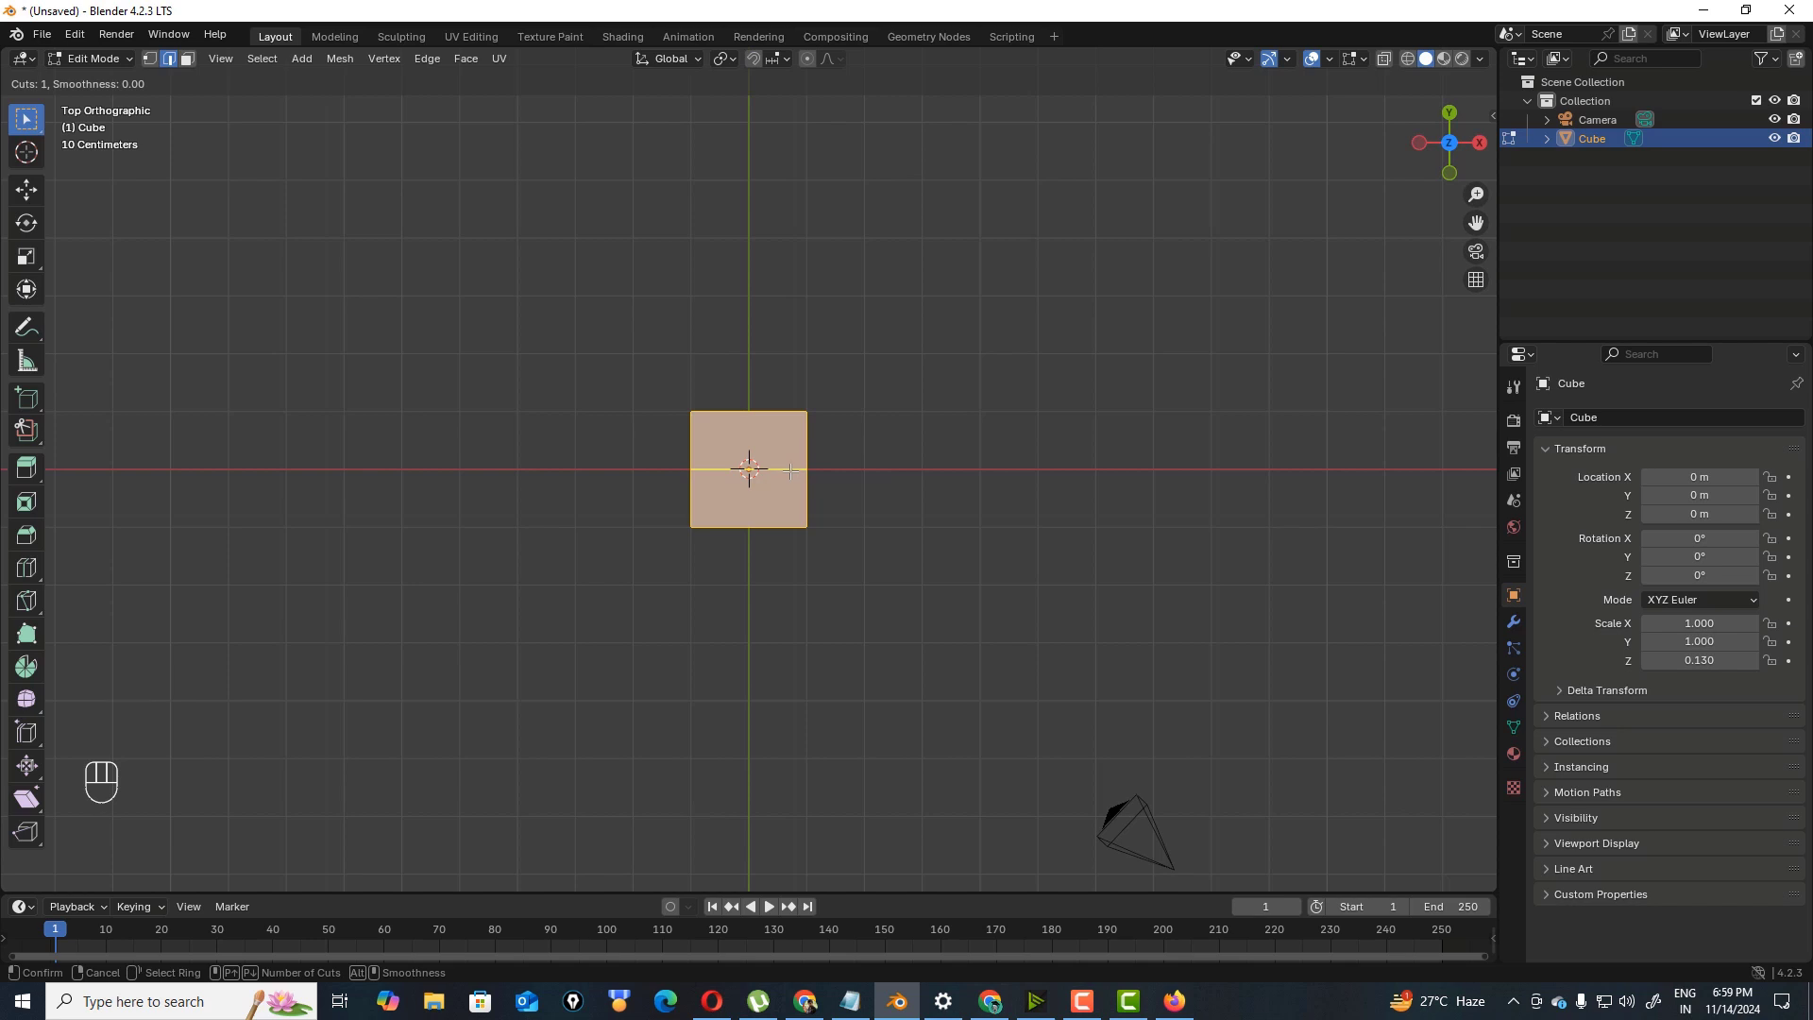
{"action": "left_click", "coordinate": [789, 470]}
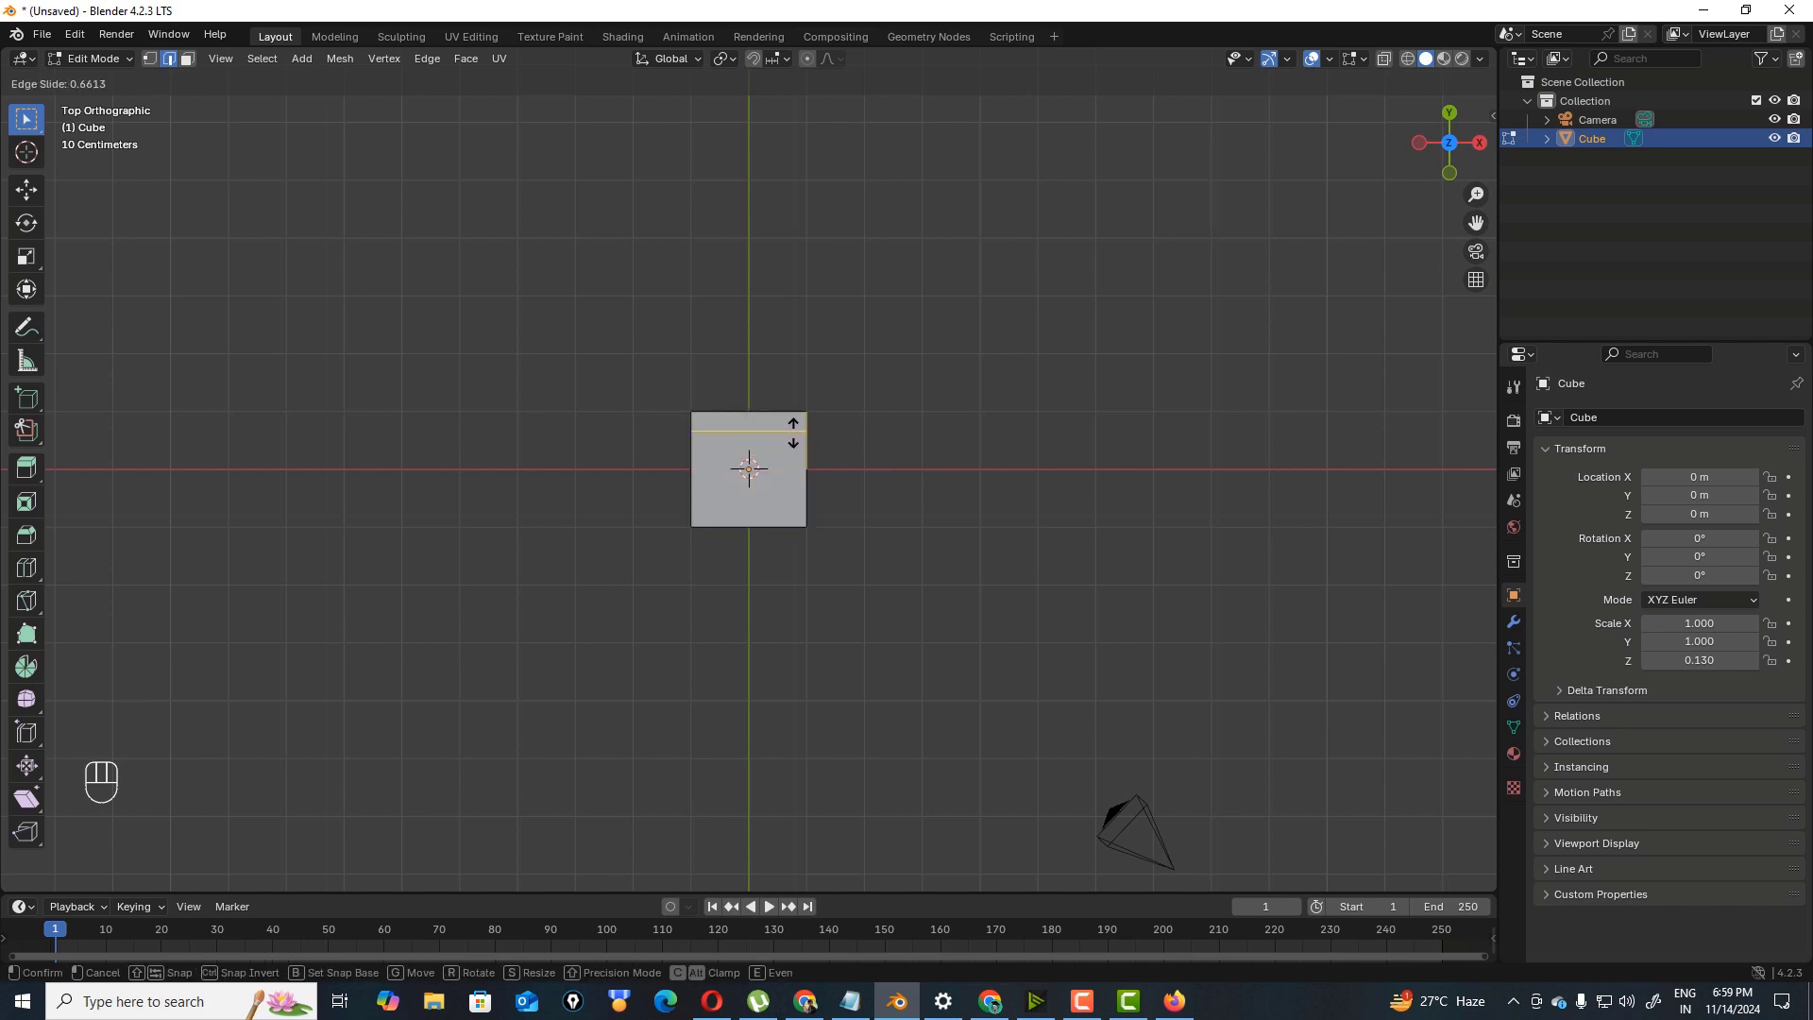
{"action": "left_click", "coordinate": [851, 433]}
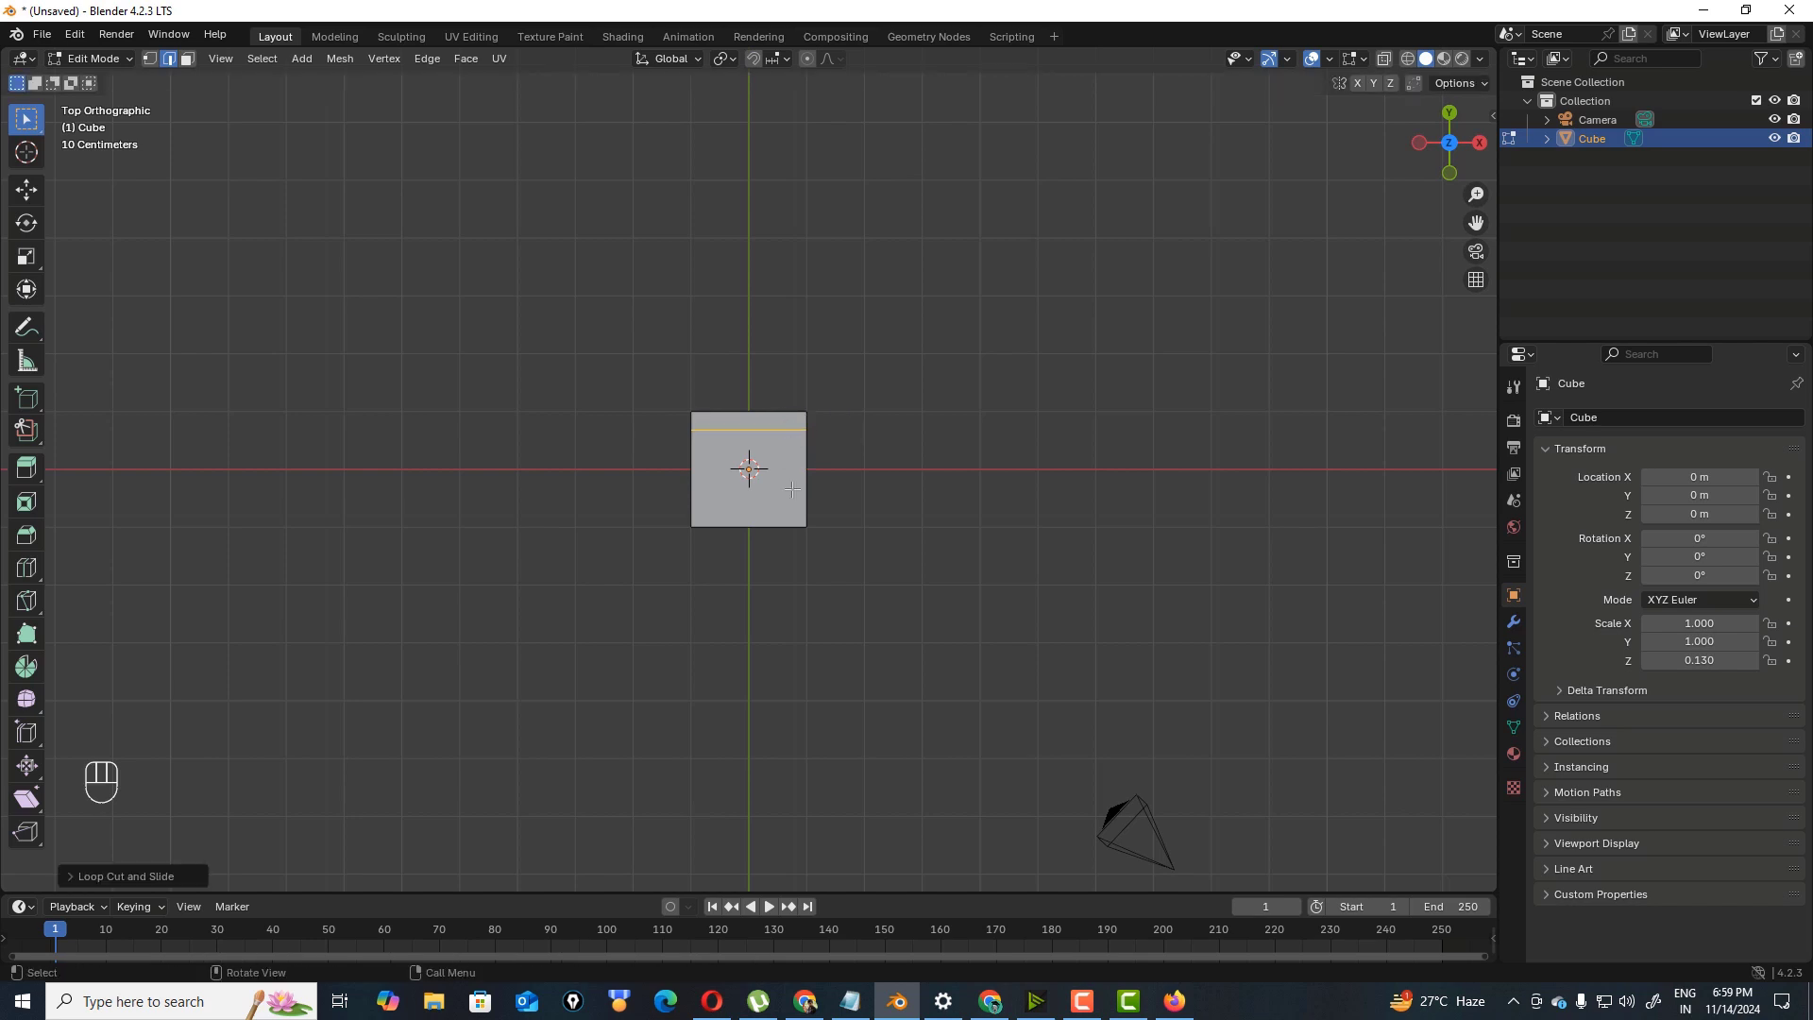
{"action": "key", "text": "ctrl+r"}
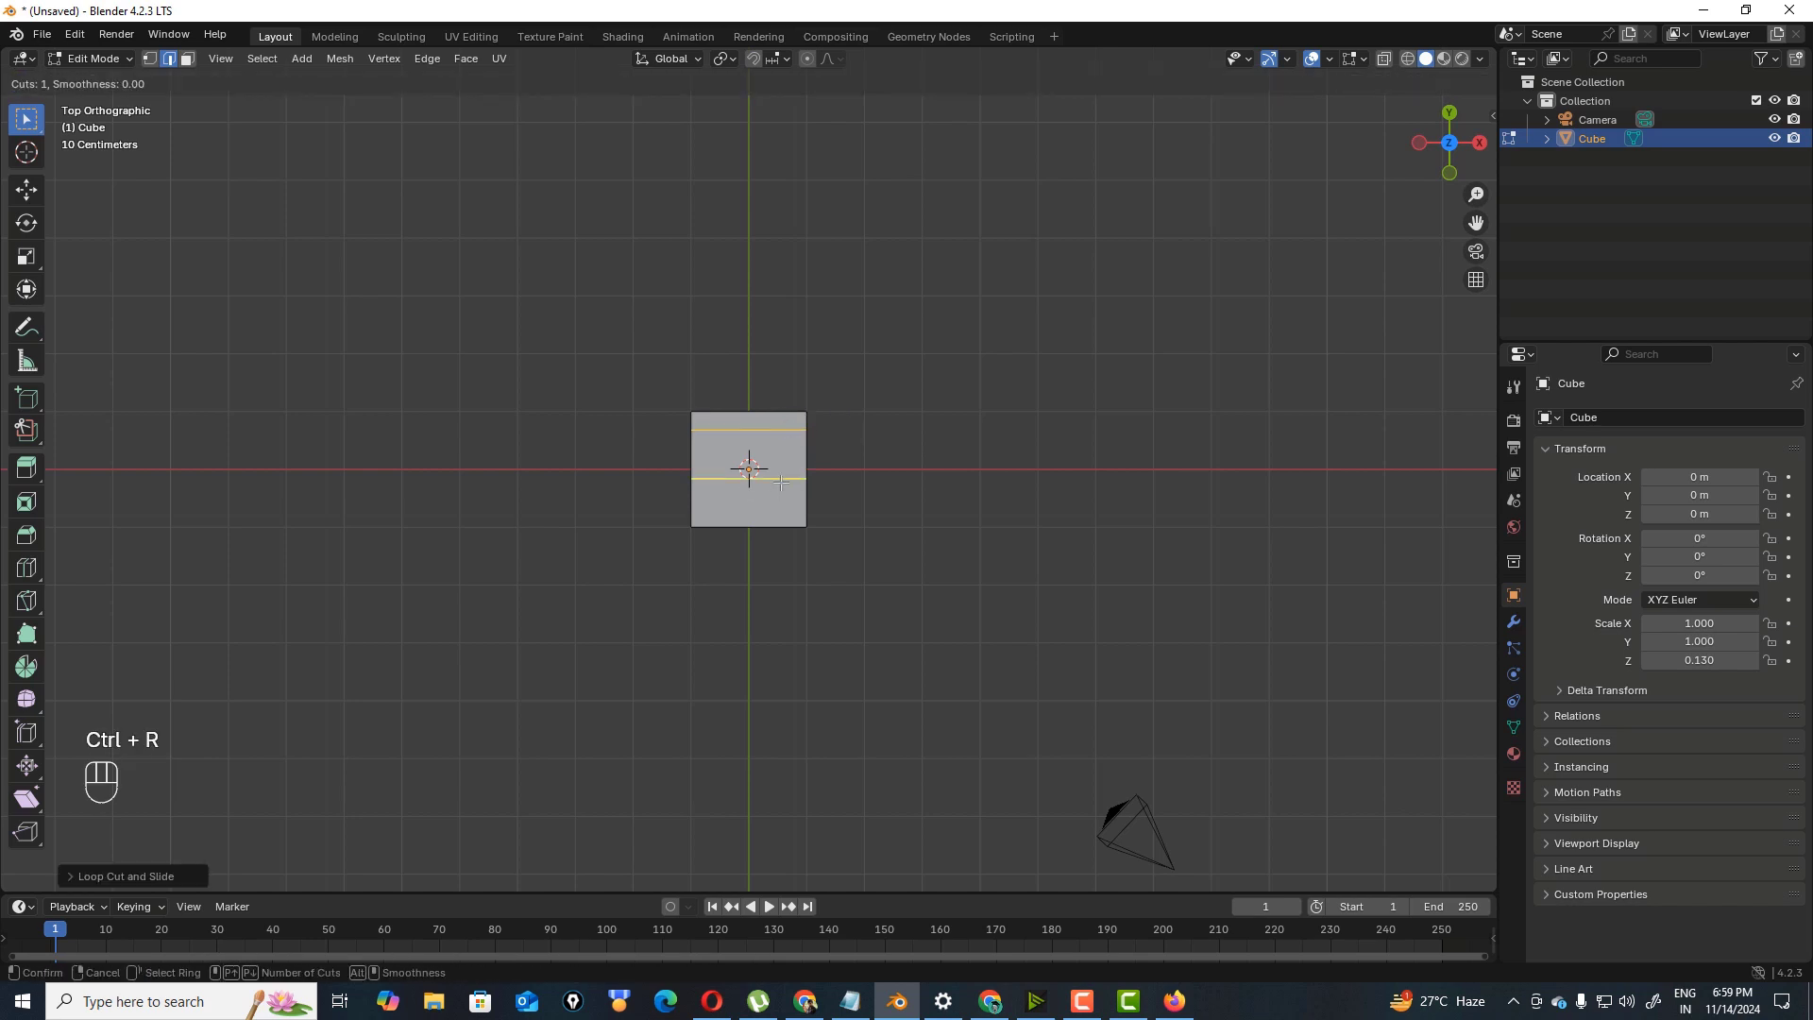
{"action": "left_click", "coordinate": [779, 481]}
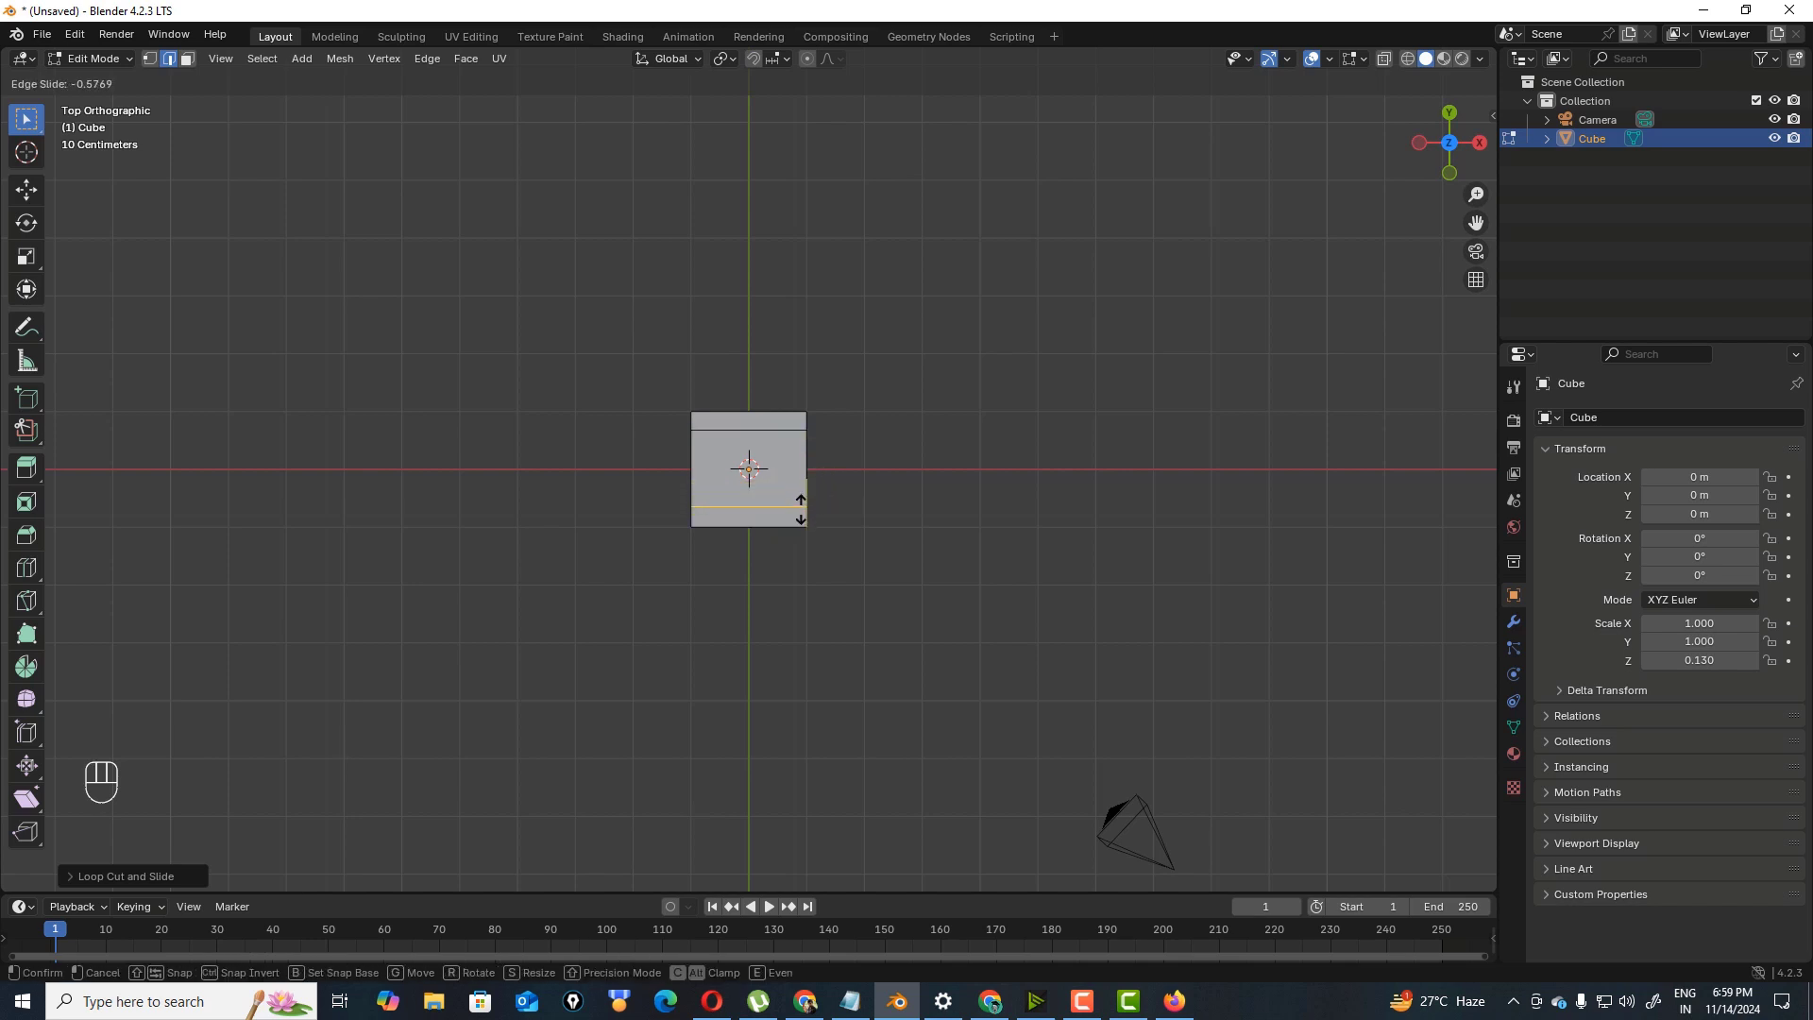
{"action": "left_click", "coordinate": [801, 510]}
- Add two loop cuts parallel to Y, one slid about -0.7 toward the +X side and one about -0.56 toward the -X side
{"action": "key", "text": "ctrl+r"}
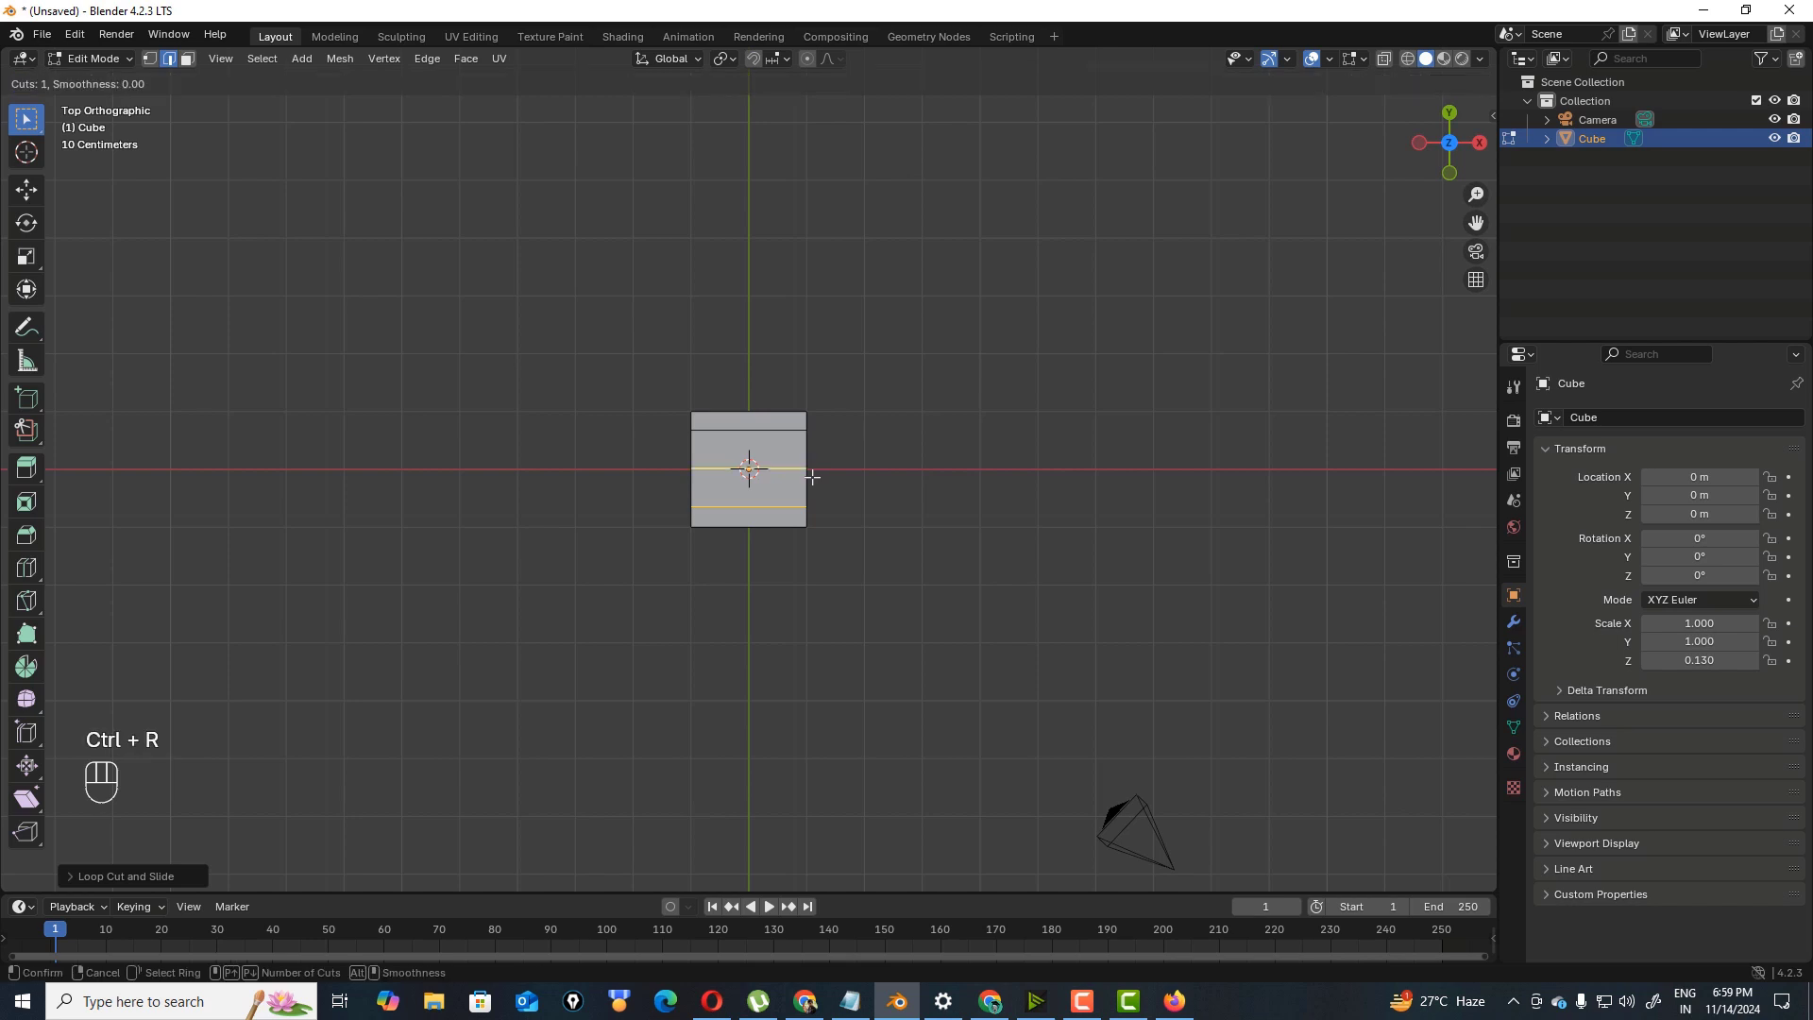
{"action": "left_click", "coordinate": [747, 423]}
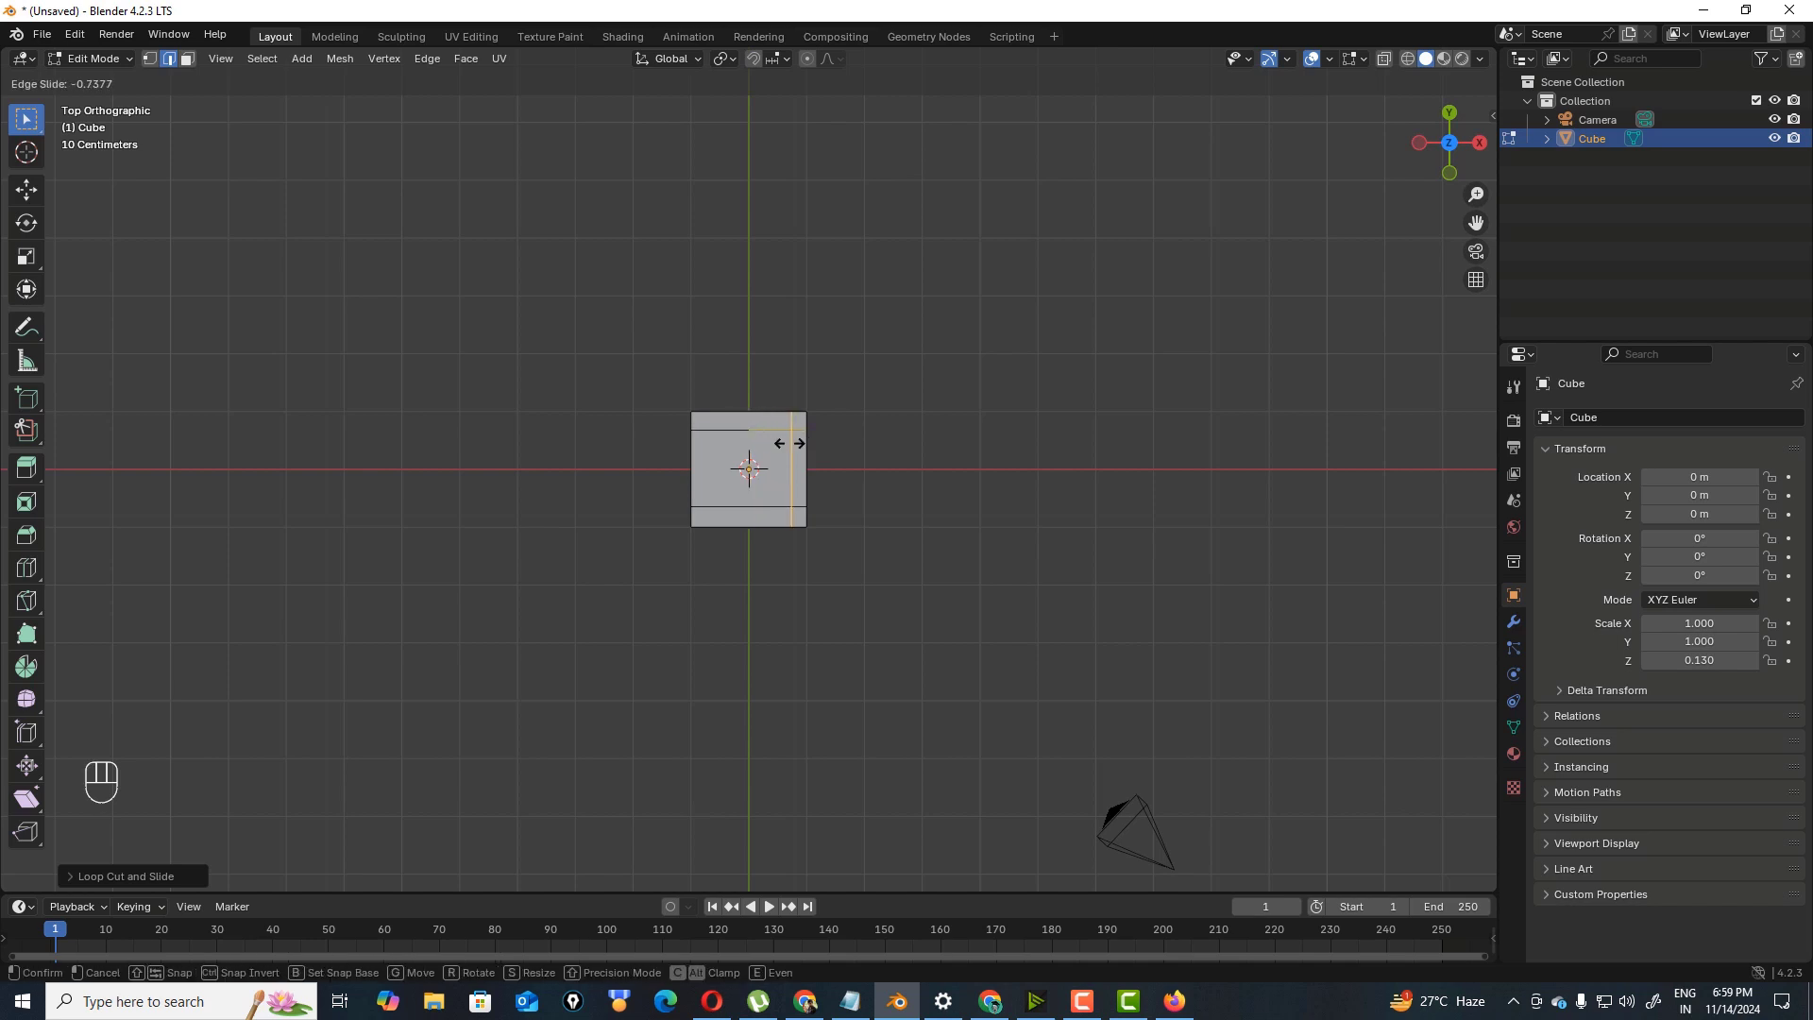
{"action": "left_click", "coordinate": [787, 441]}
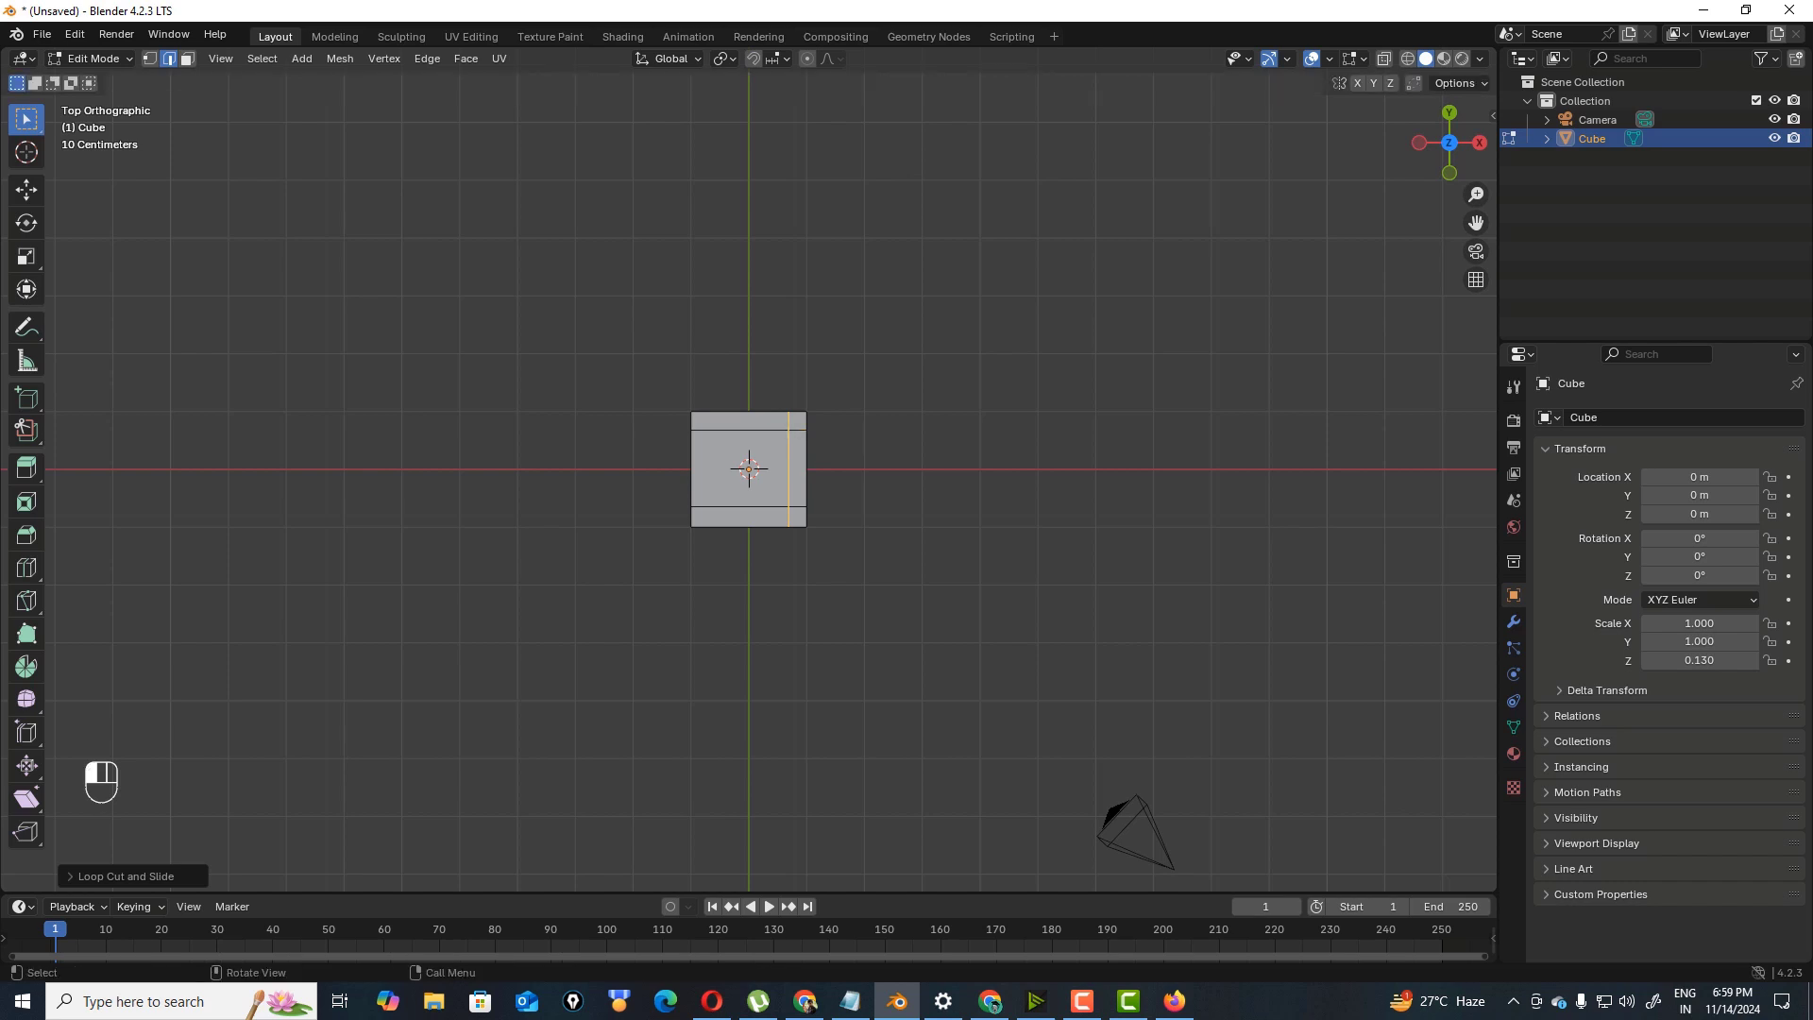
{"action": "key", "text": "ctrl"}
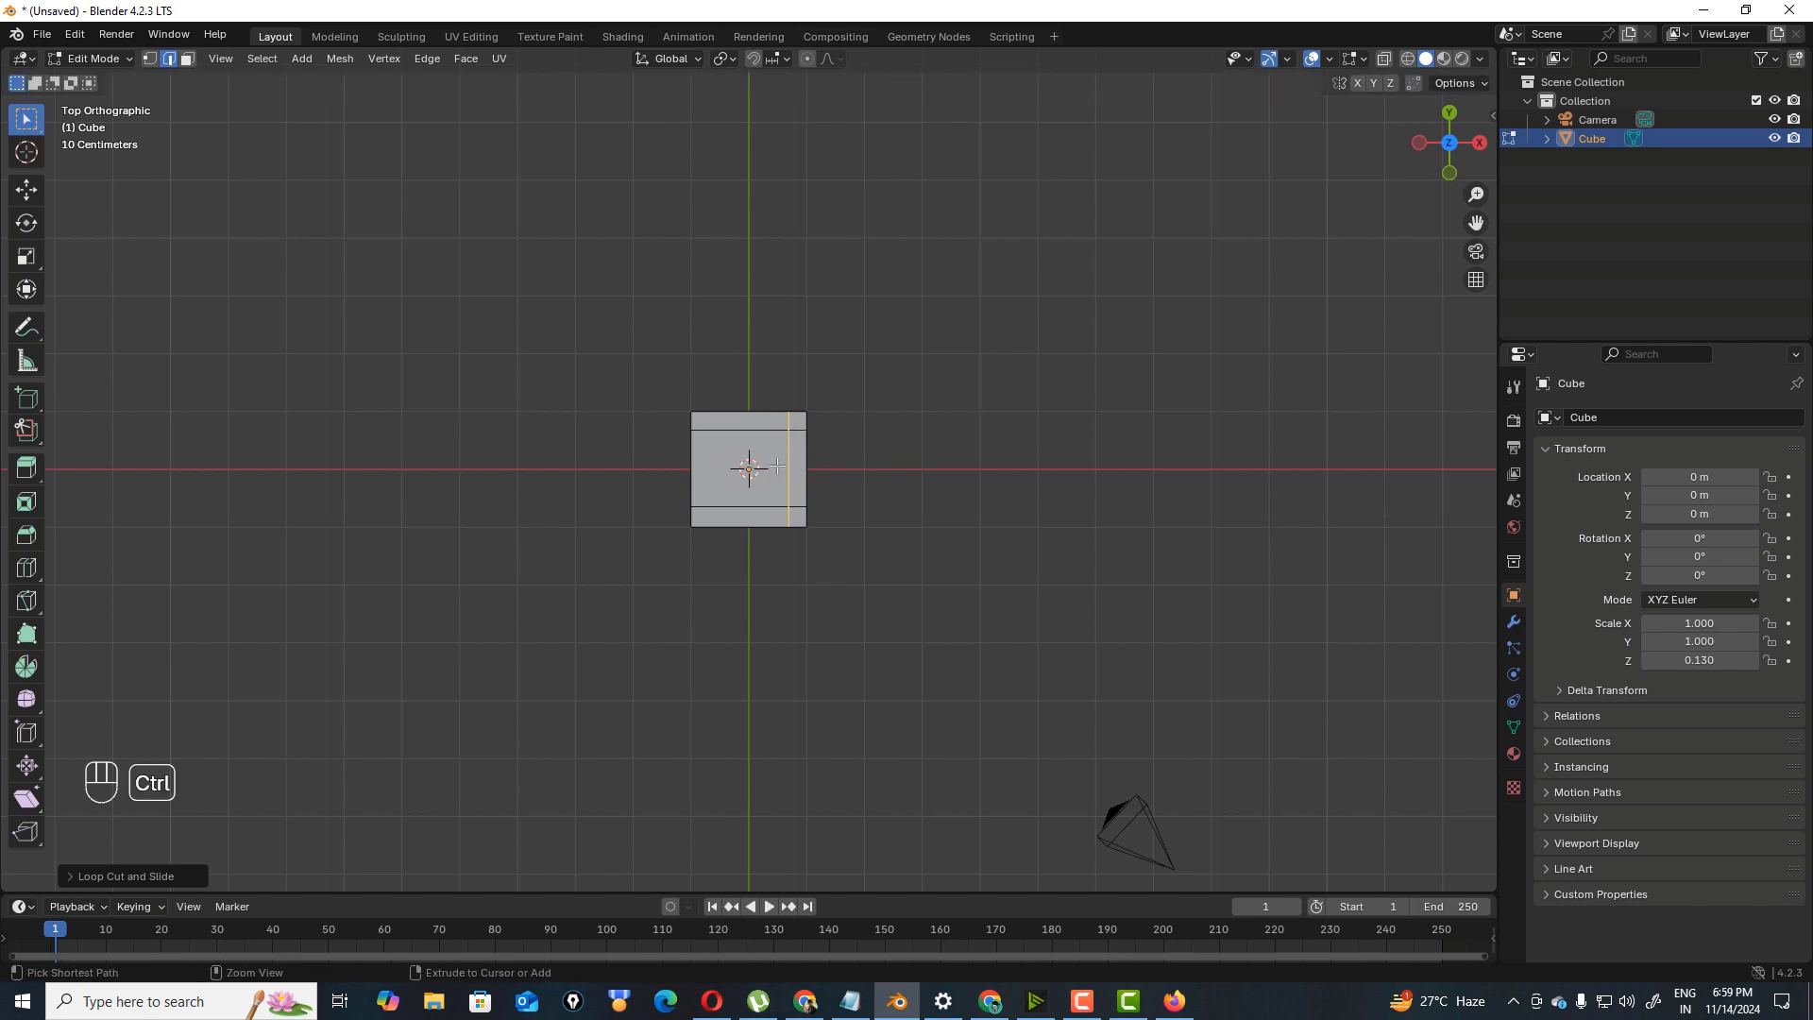
{"action": "key", "text": "ctrl+r"}
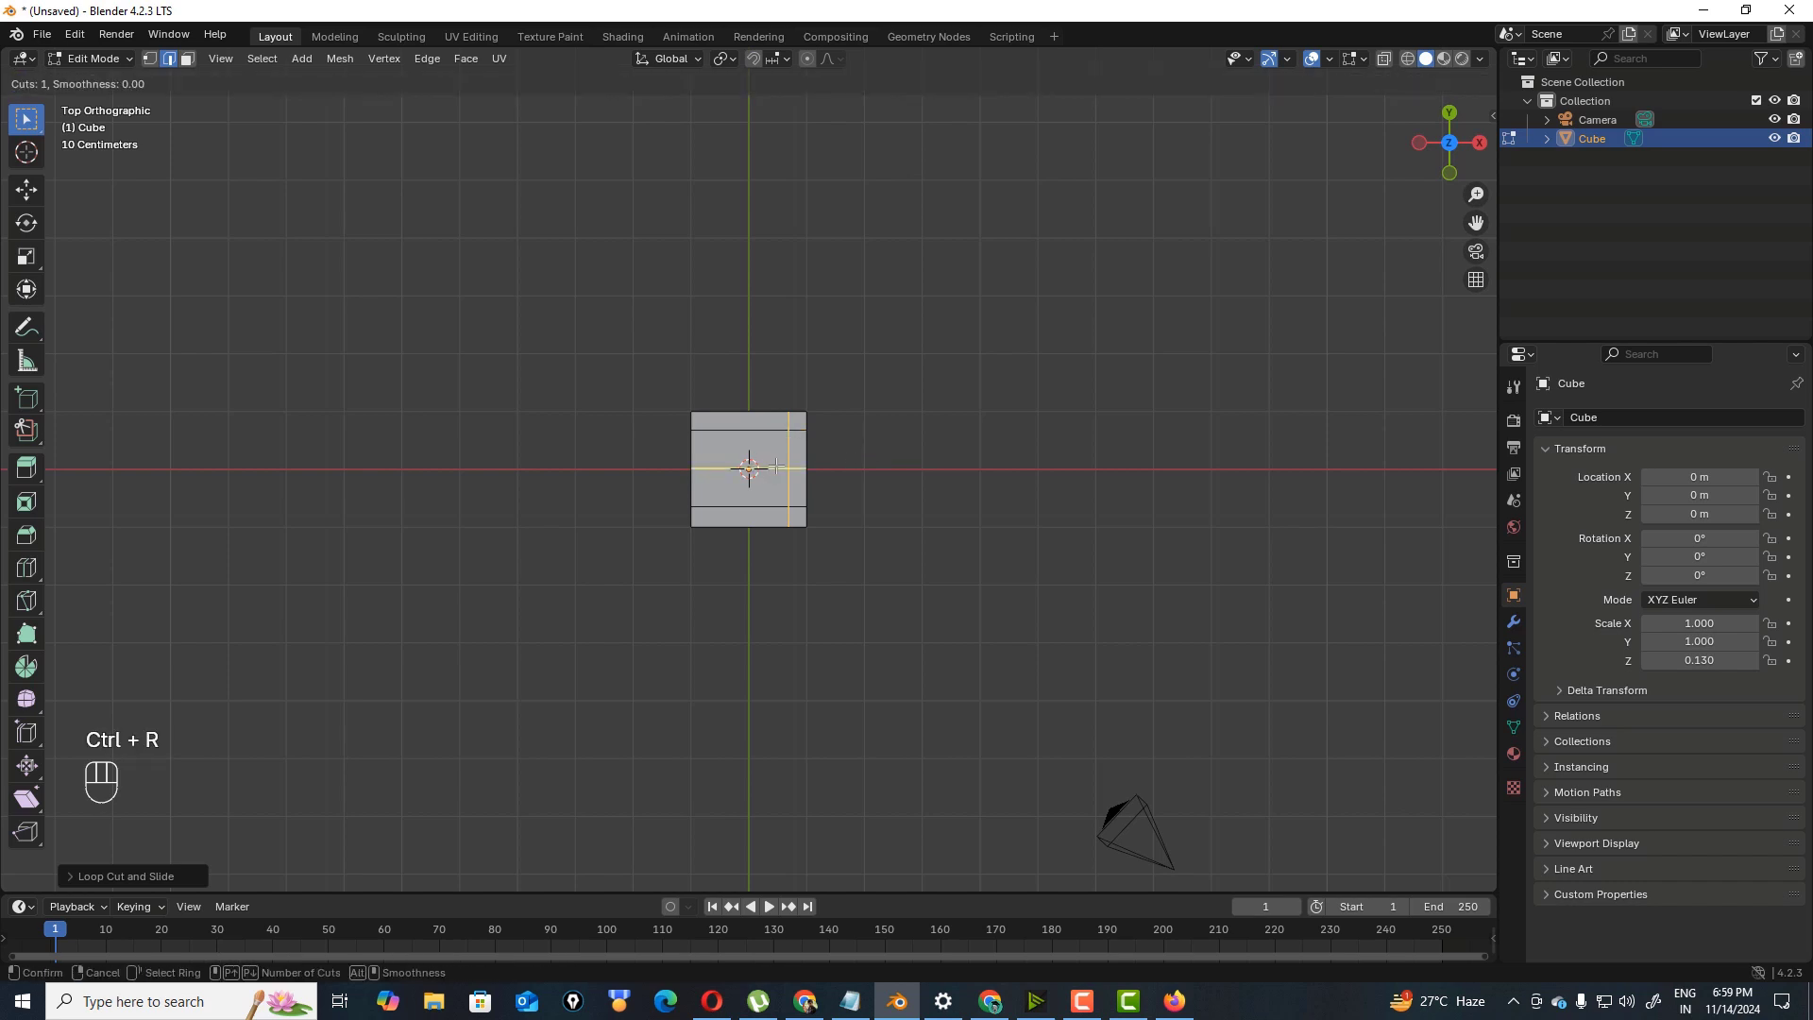
{"action": "left_click", "coordinate": [738, 432]}
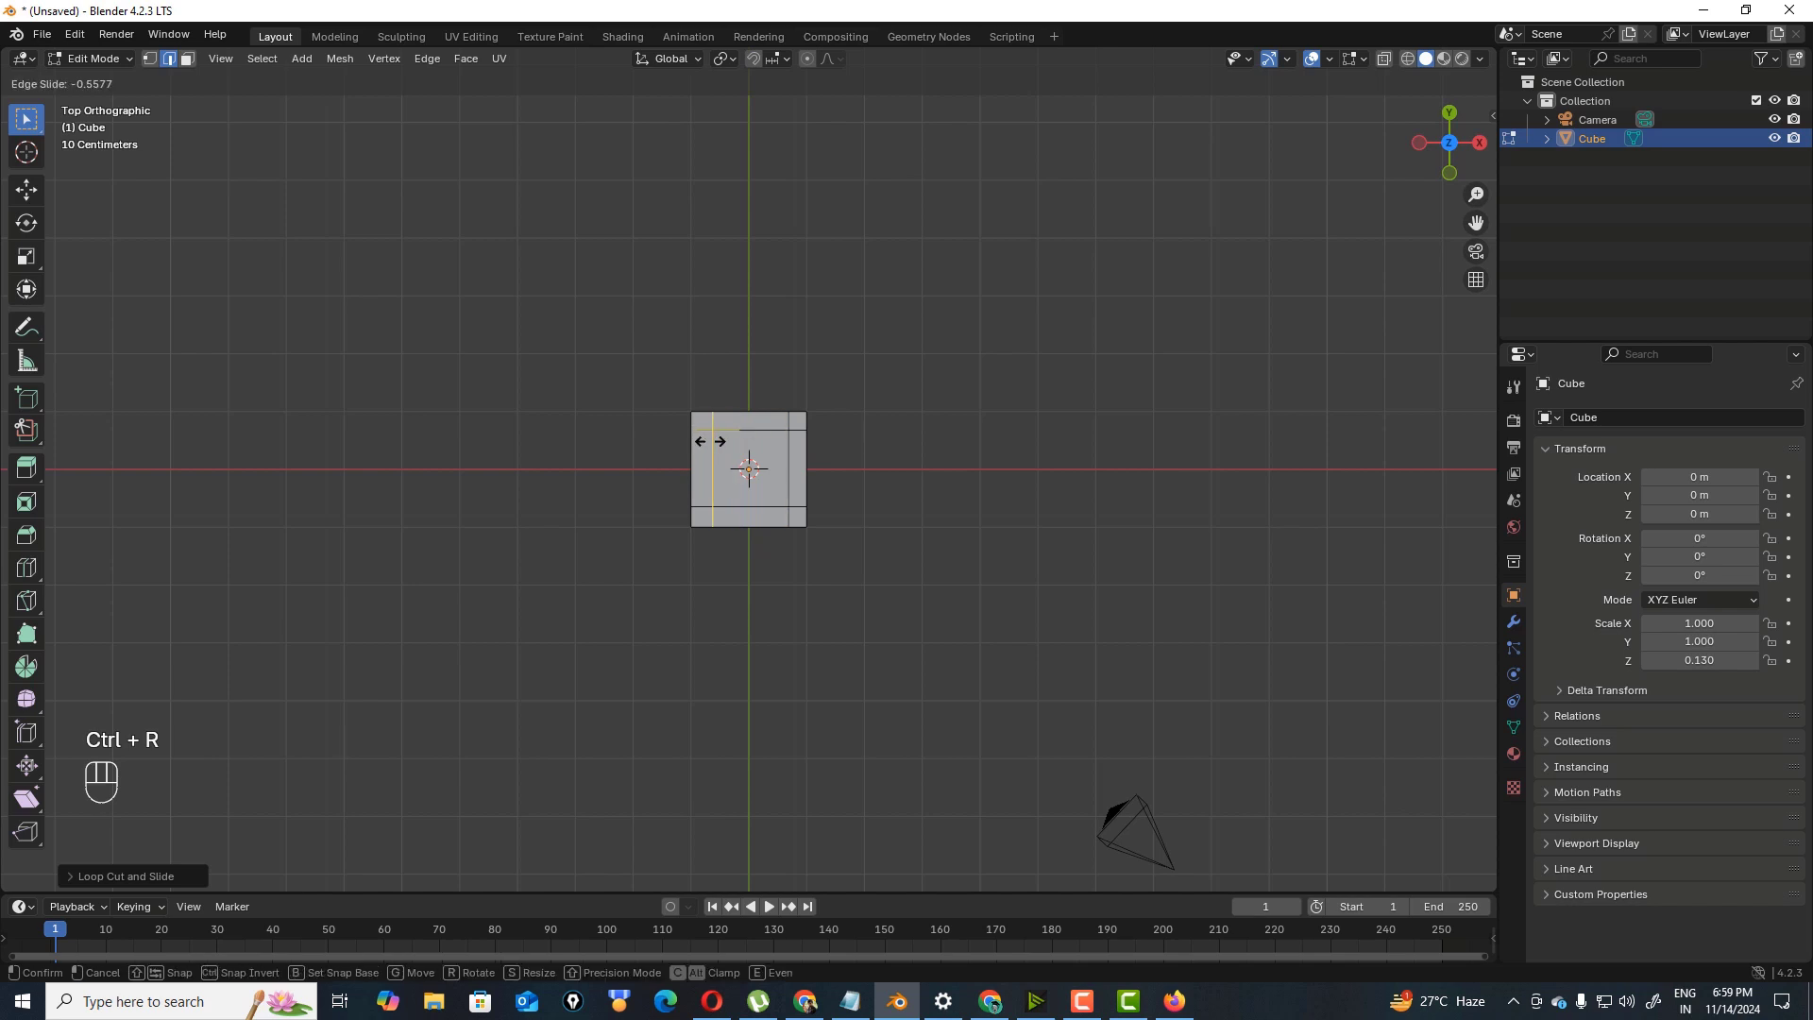
{"action": "left_click", "coordinate": [710, 441]}
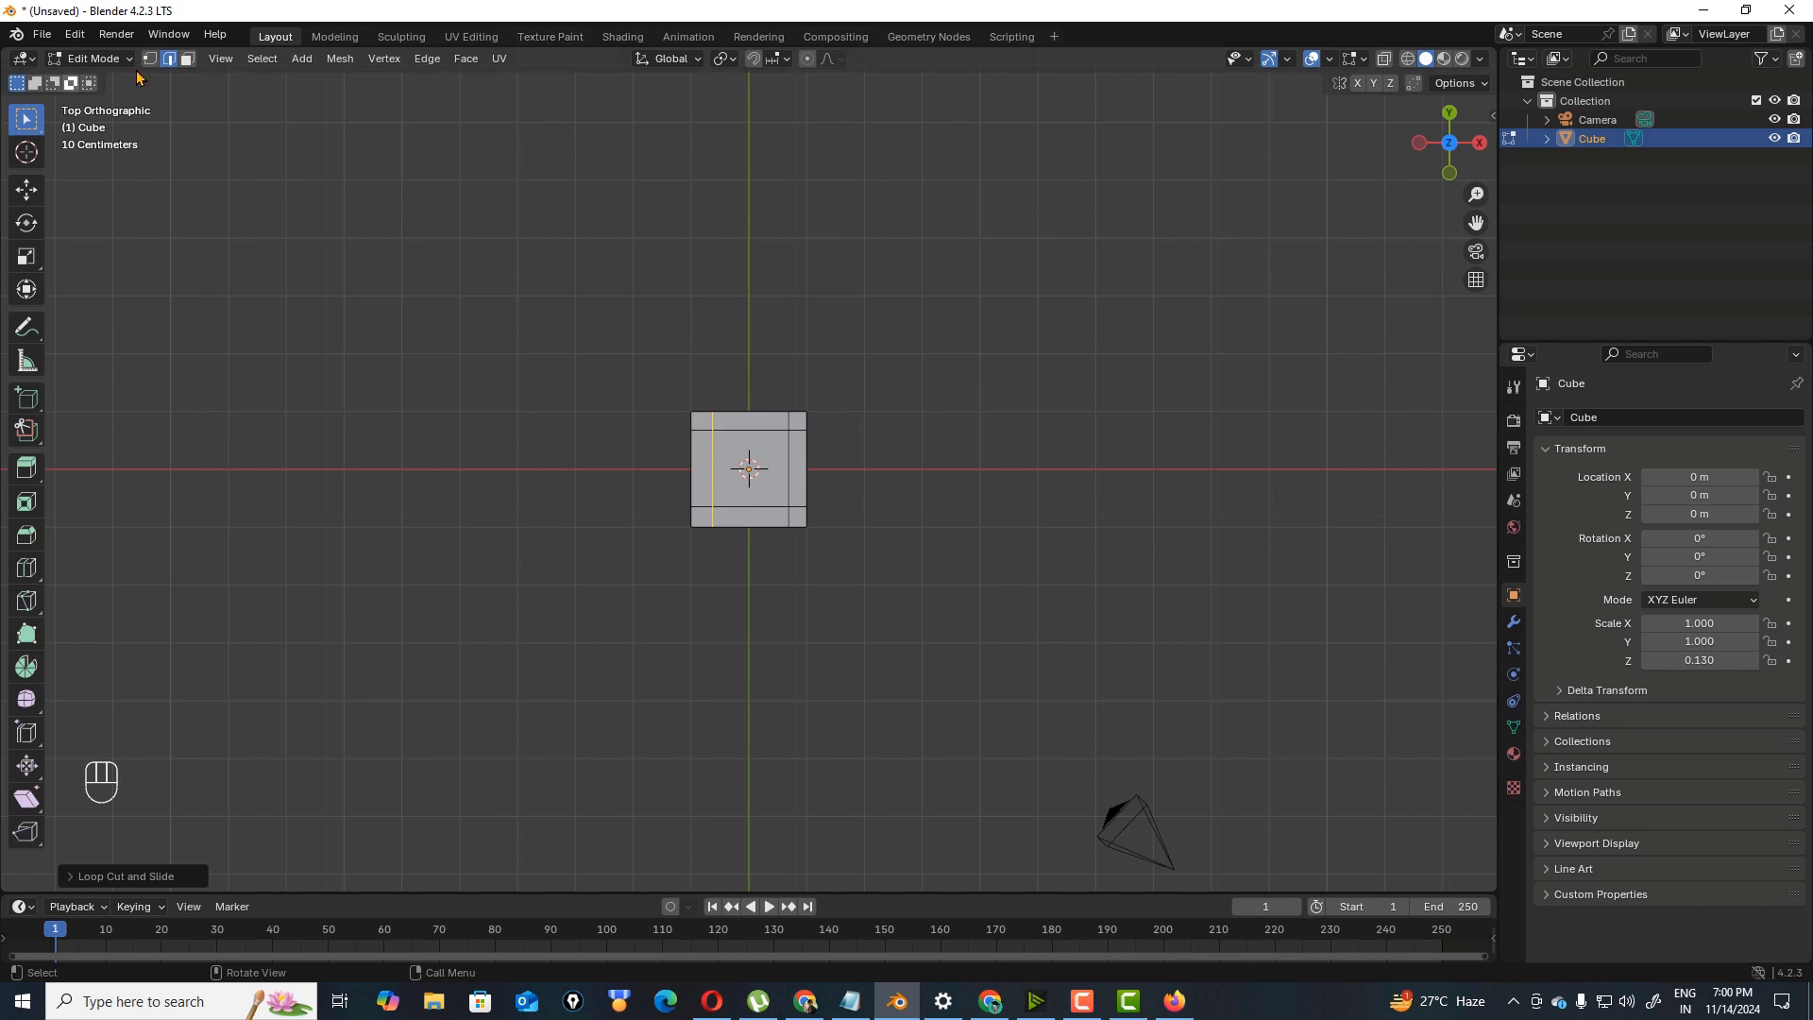
- Select the four corner faces on the slab's visible side and extrude them together to form four legs
{"action": "left_click", "coordinate": [187, 59]}
{"action": "left_click", "coordinate": [803, 423]}
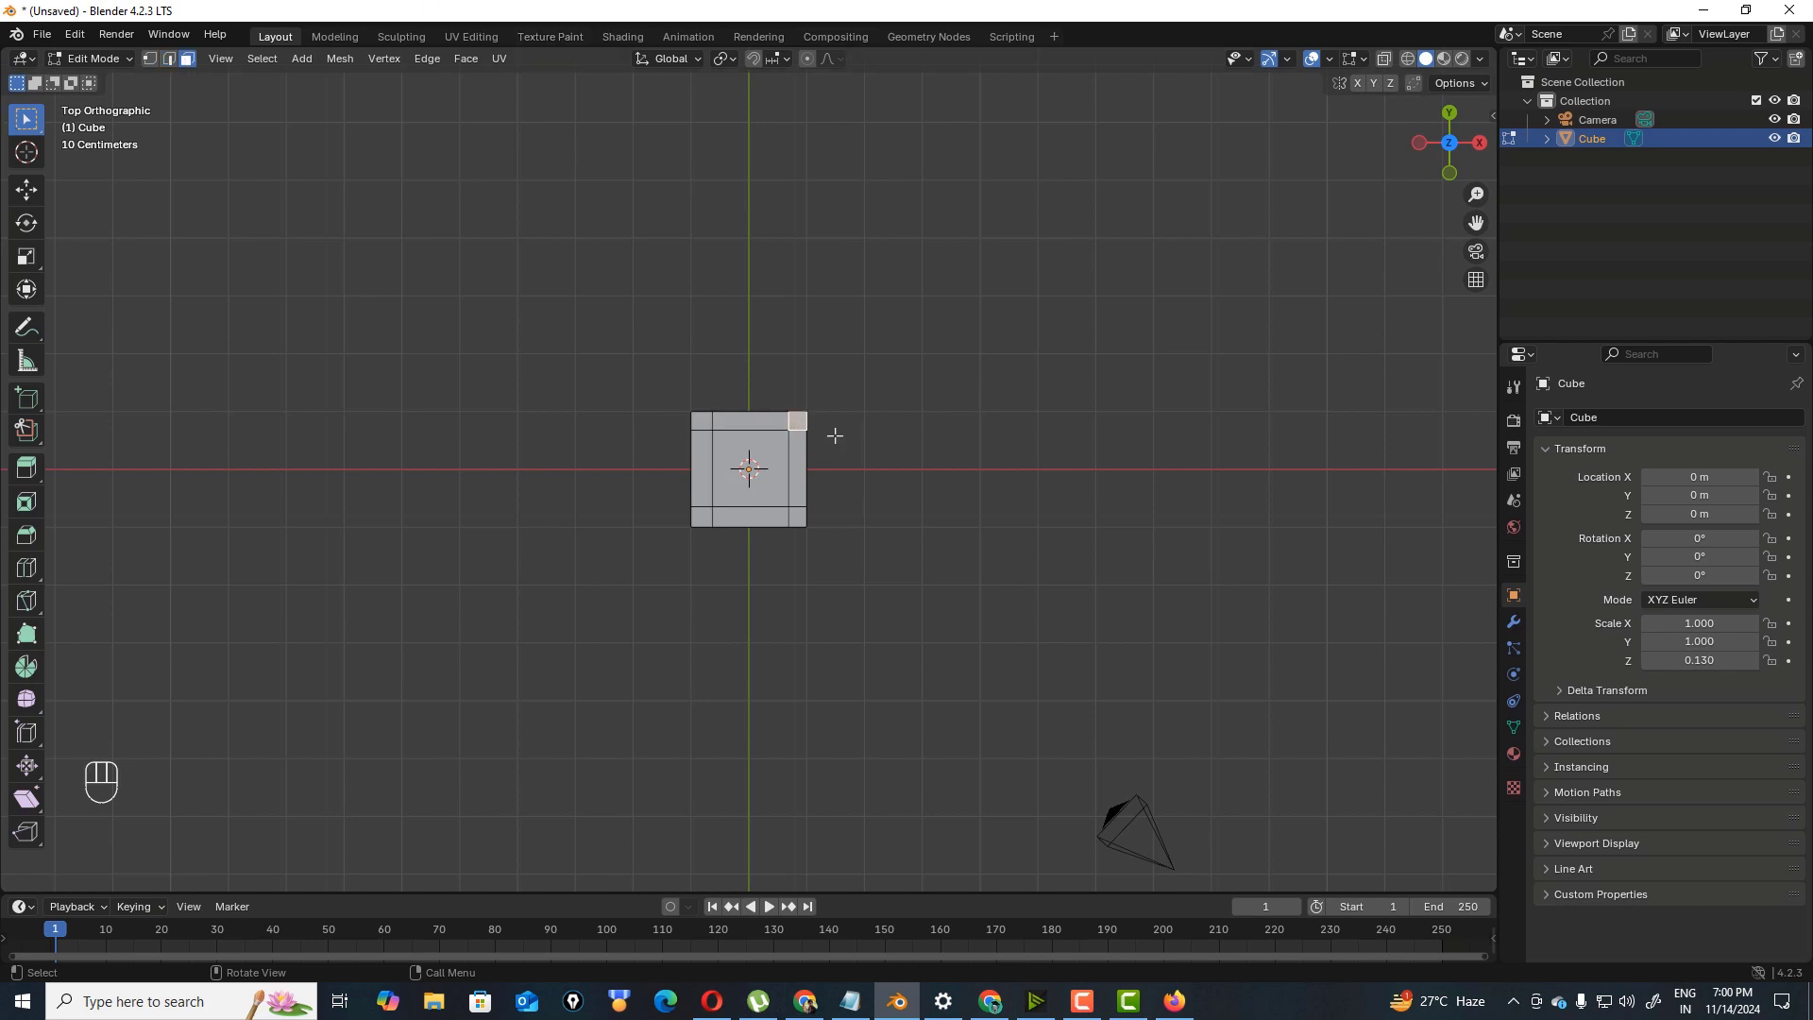
{"action": "left_click", "coordinate": [700, 420], "text": "shift"}
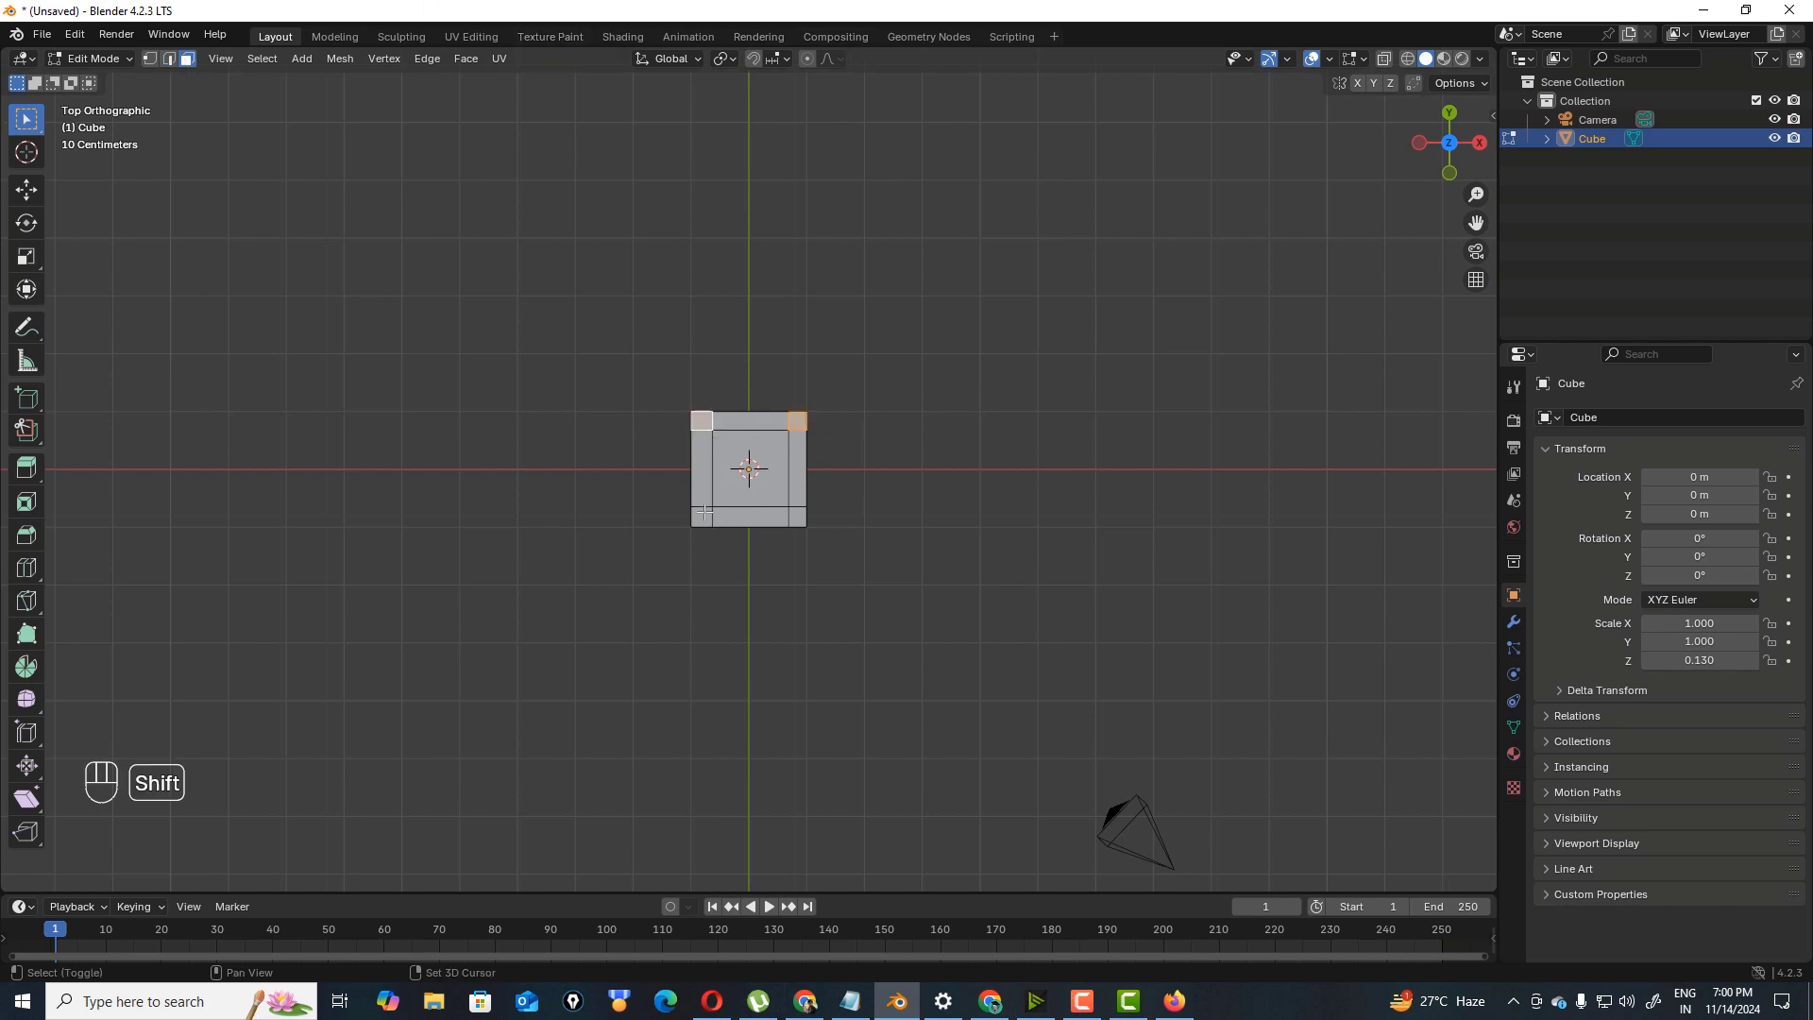
{"action": "left_click", "coordinate": [705, 511], "text": "shift"}
{"action": "left_click", "coordinate": [798, 517], "text": "shift"}
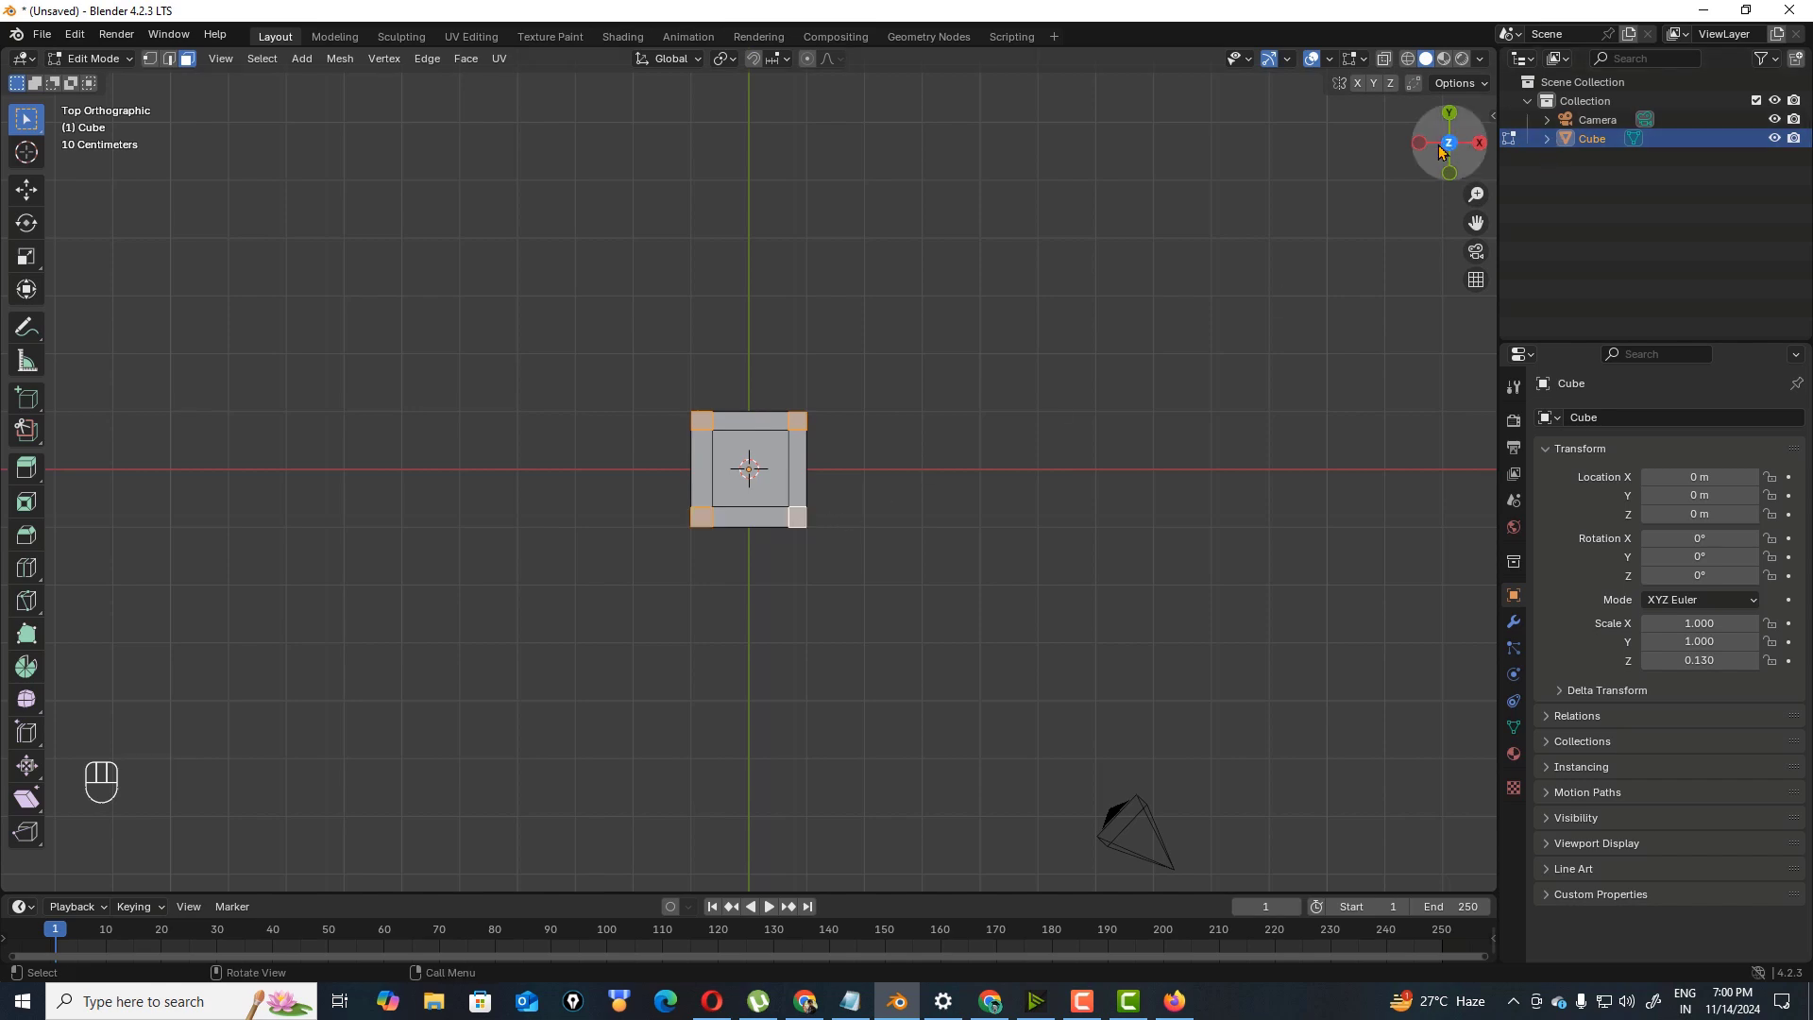
{"action": "mouse_move", "coordinate": [1442, 151]}
{"action": "left_mouse_down"}
{"action": "mouse_move", "coordinate": [1477, 303]}
{"action": "mouse_move", "coordinate": [1442, 140]}
{"action": "left_mouse_up"}
{"action": "key", "text": "e"}
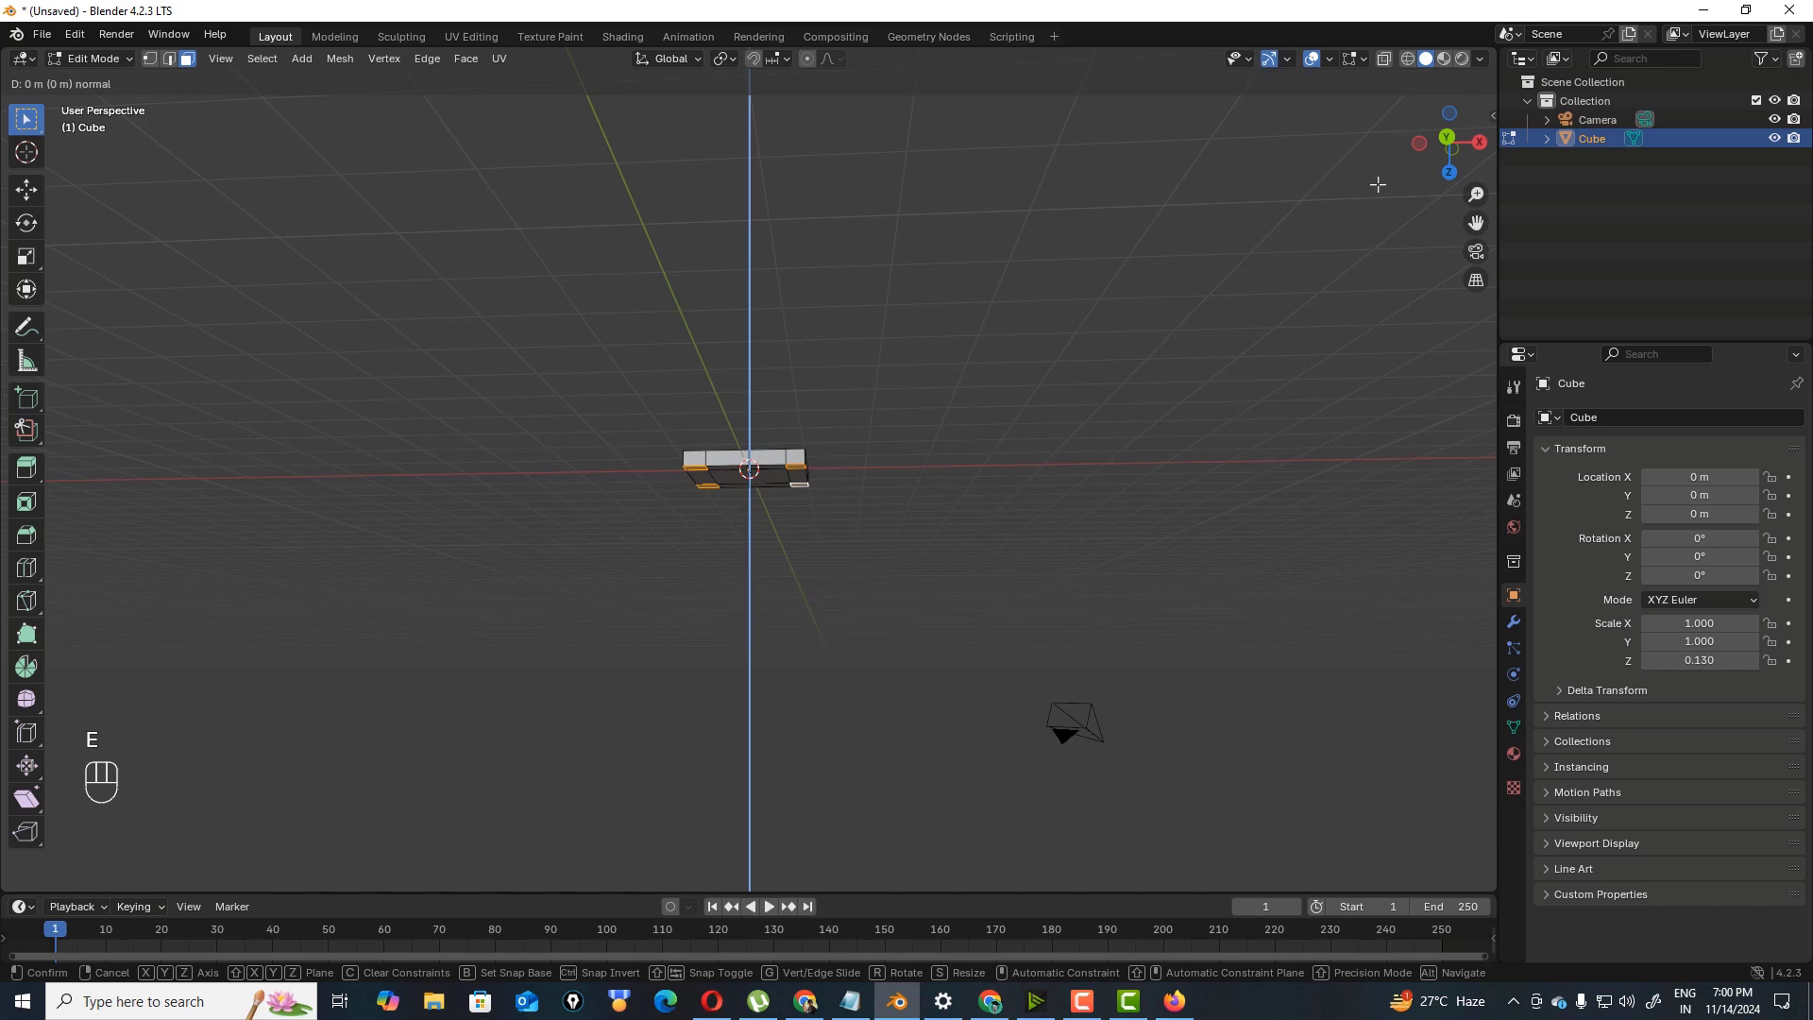
{"action": "left_click", "coordinate": [1199, 259]}
- Extrude the two rear corner faces on the seat side opposite the legs into a pair of tall backrest posts
{"action": "left_click_drag", "start_coordinate": [1448, 170], "coordinate": [1620, 295]}
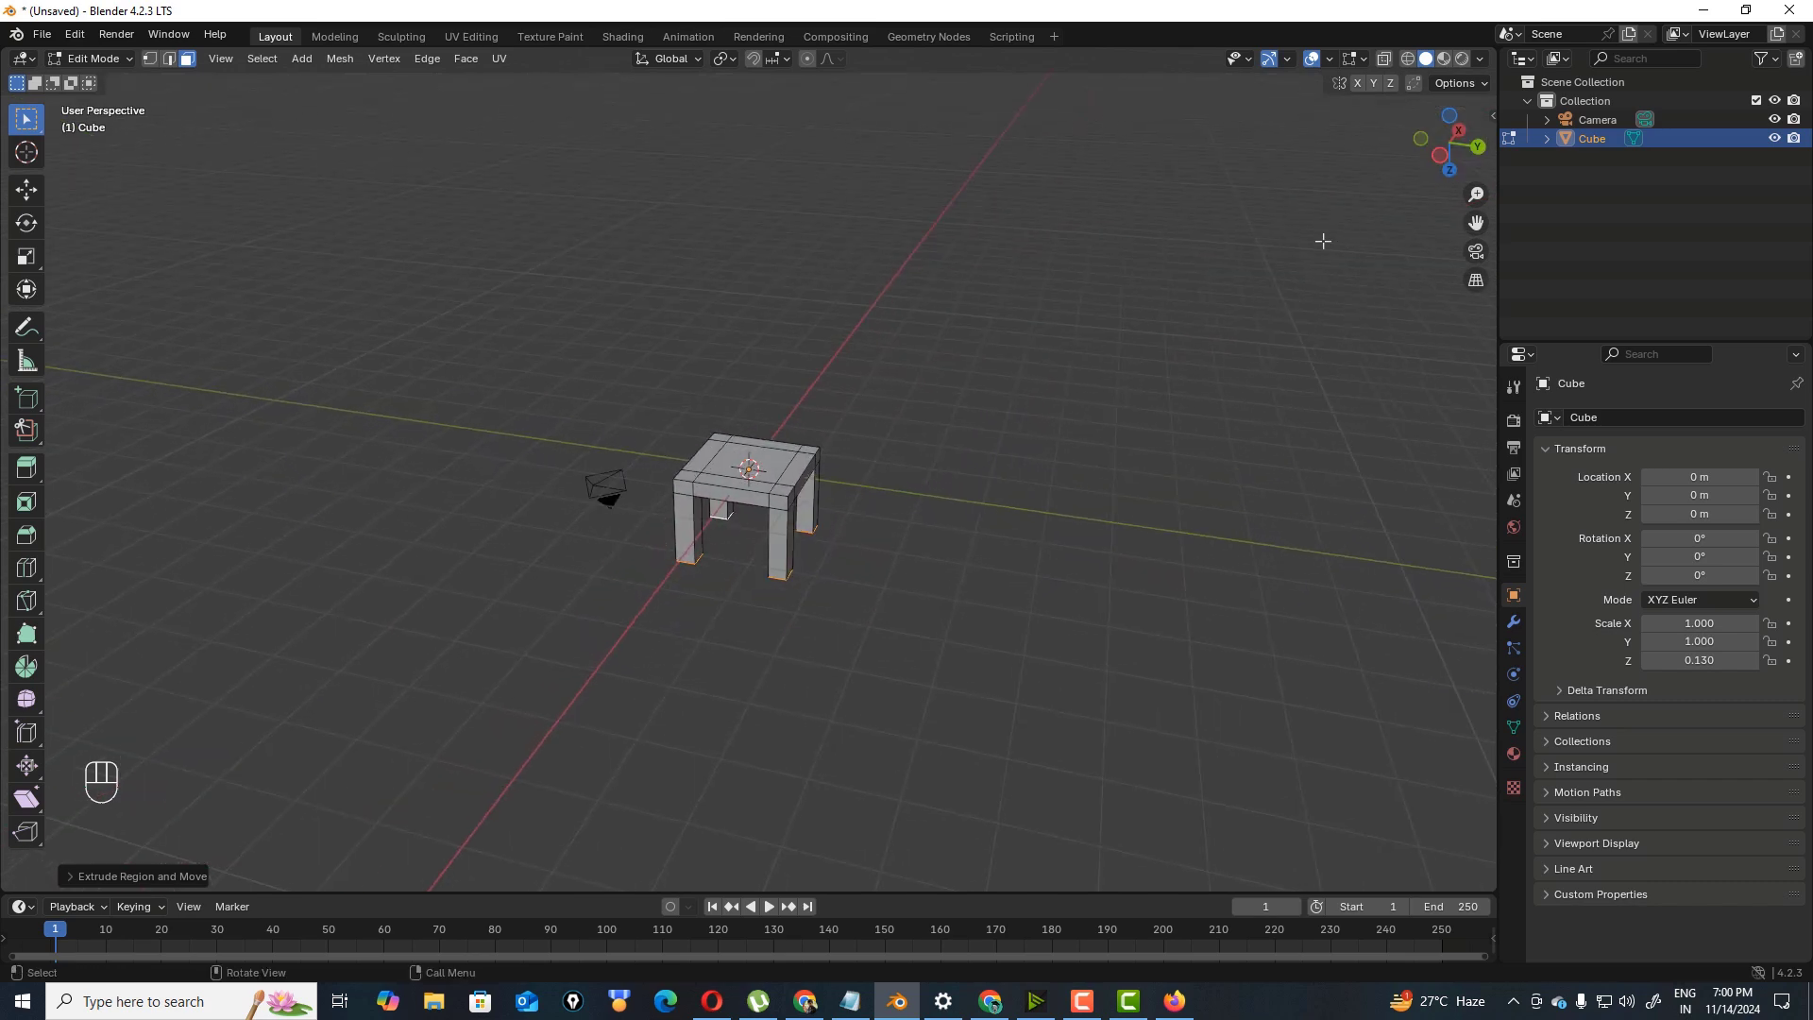
{"action": "left_click_drag", "start_coordinate": [1421, 163], "coordinate": [1400, 167]}
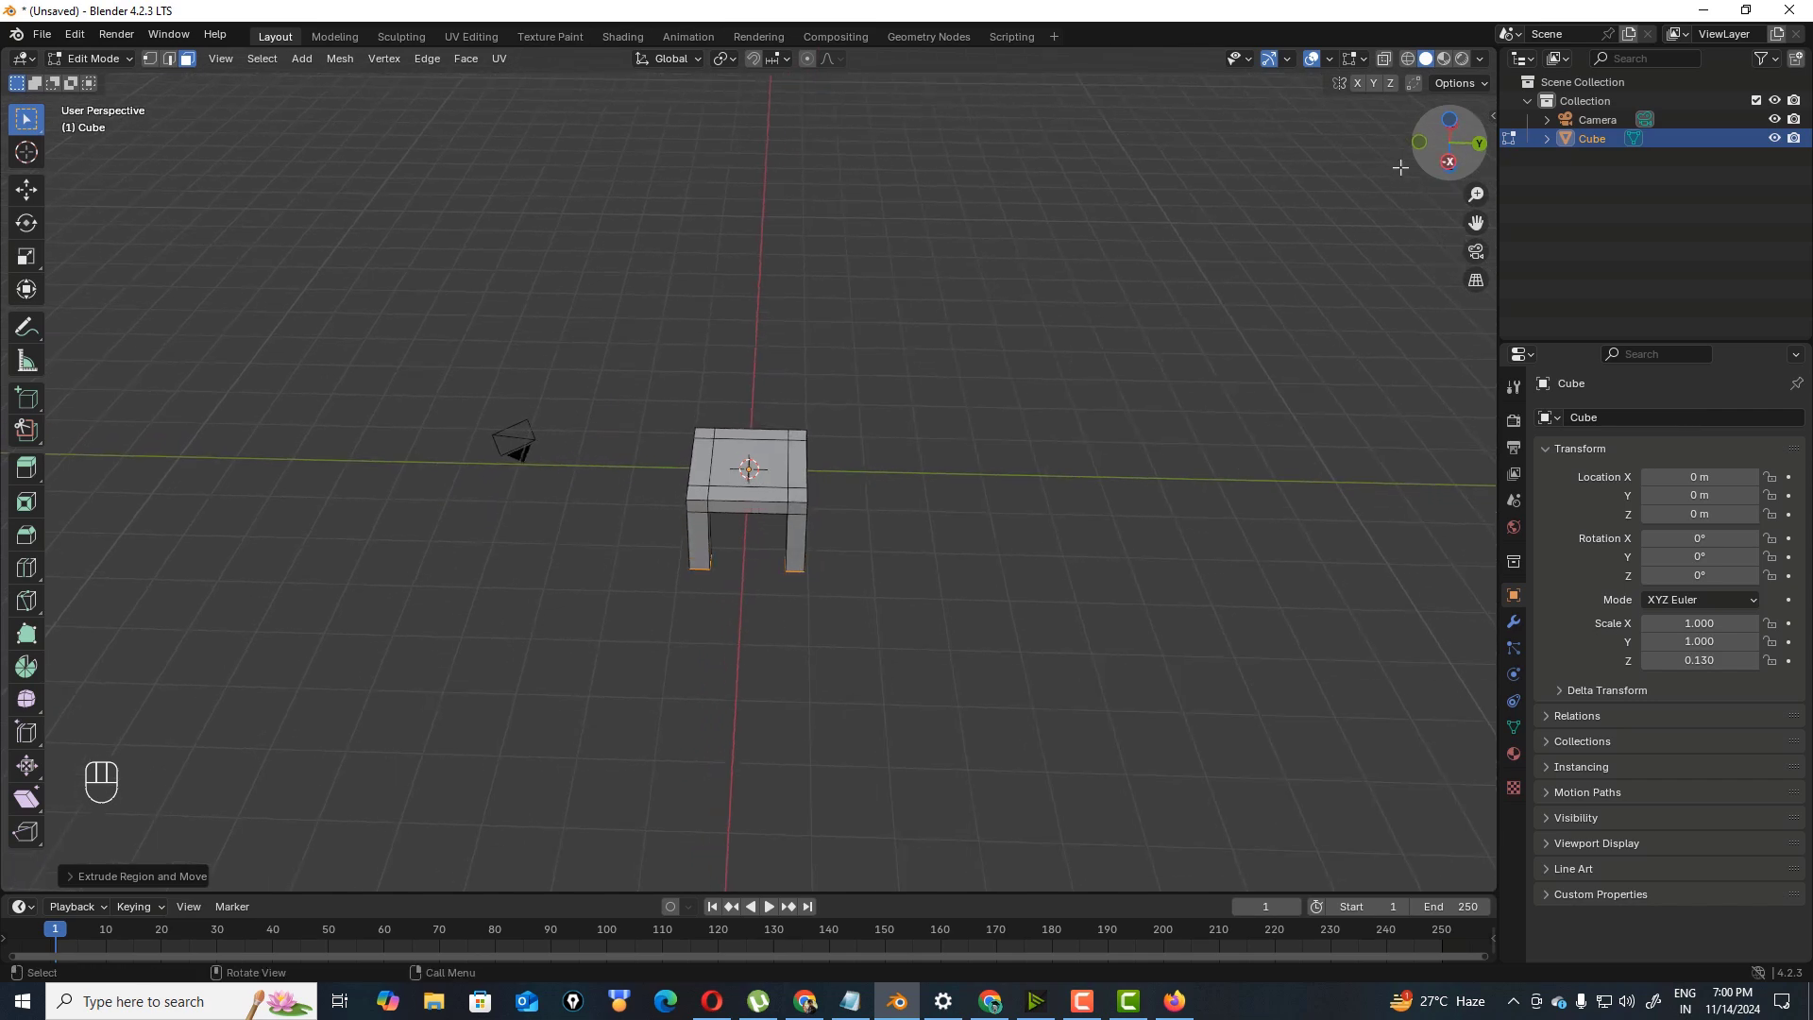
{"action": "left_click", "coordinate": [799, 433]}
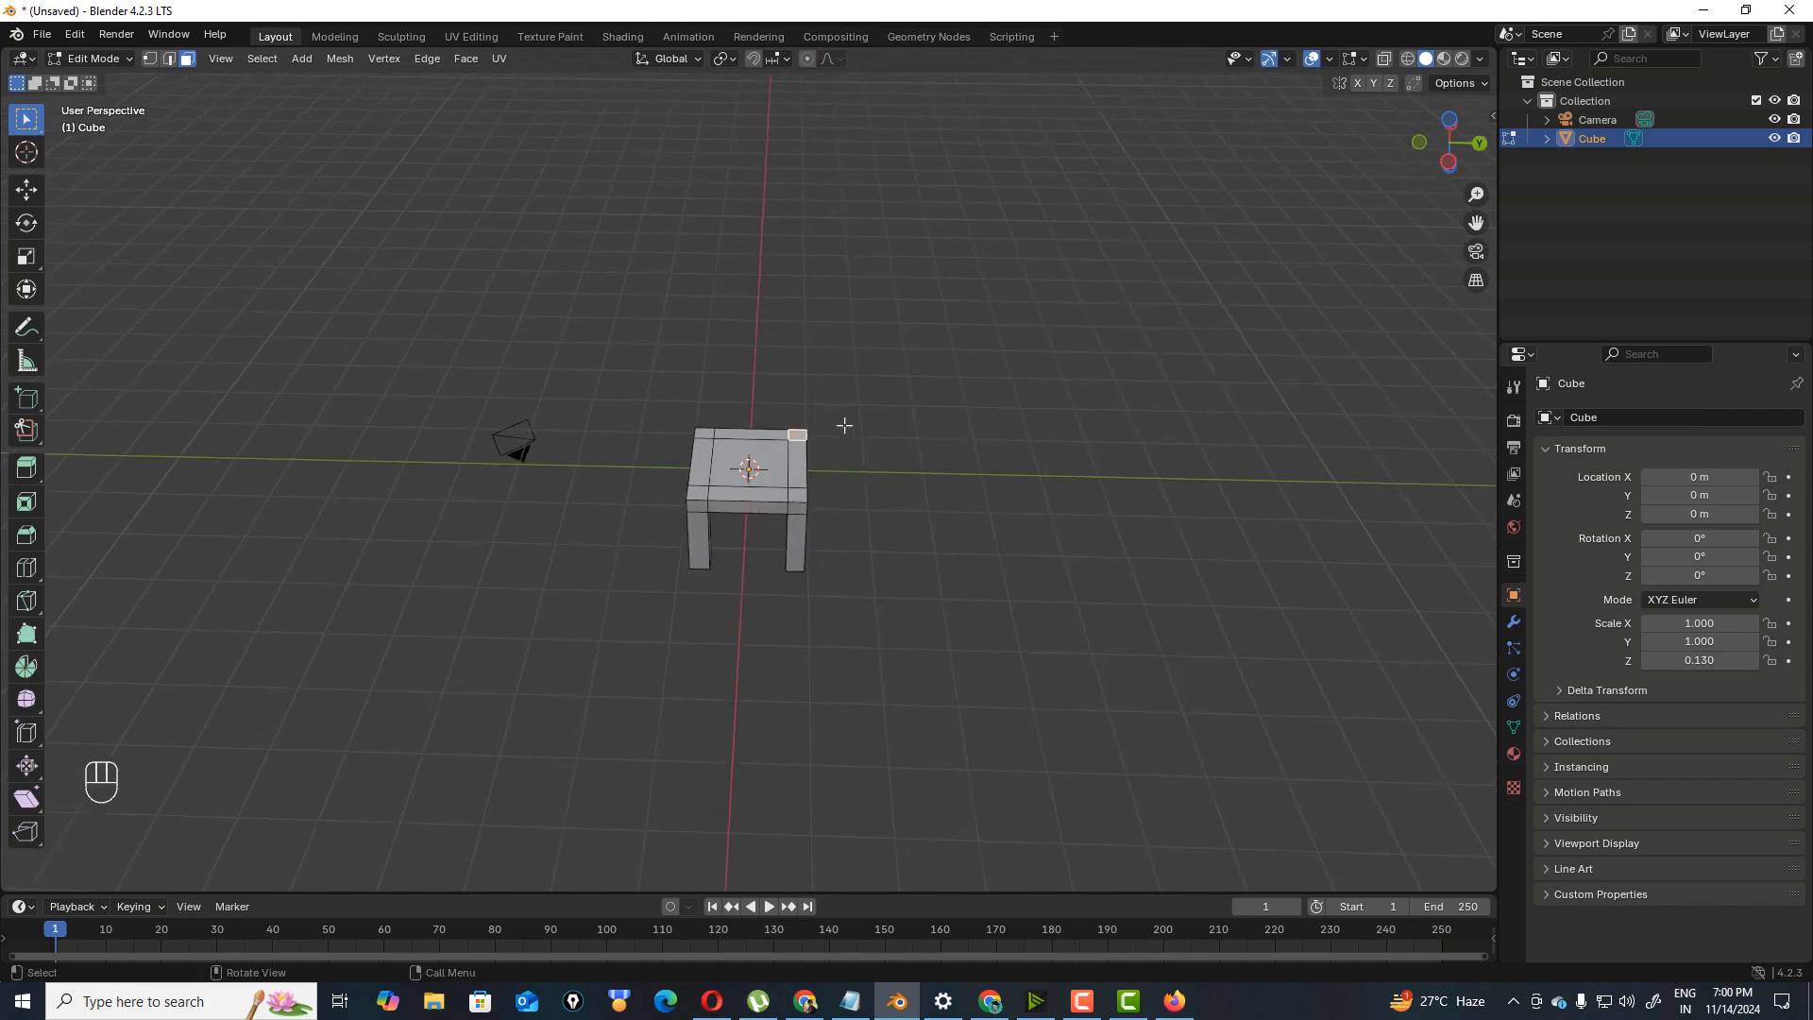
{"action": "left_click", "coordinate": [706, 432], "text": "shift"}
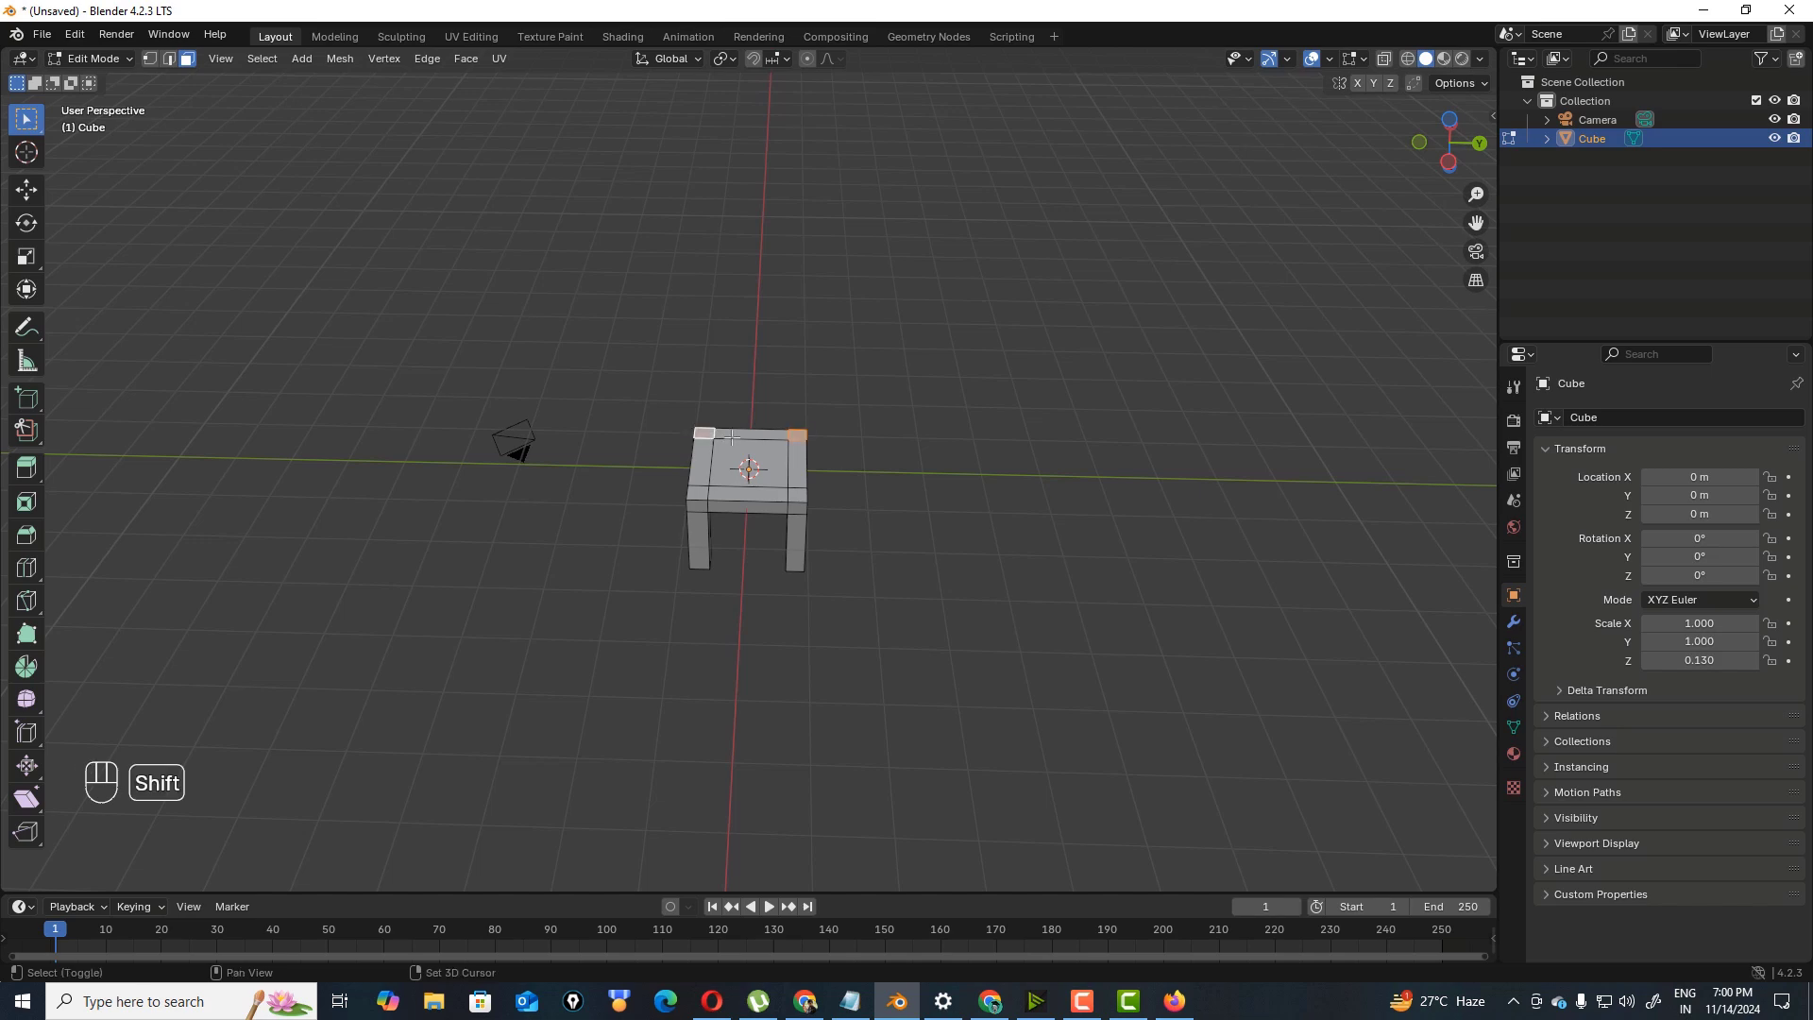
{"action": "key", "text": "e"}
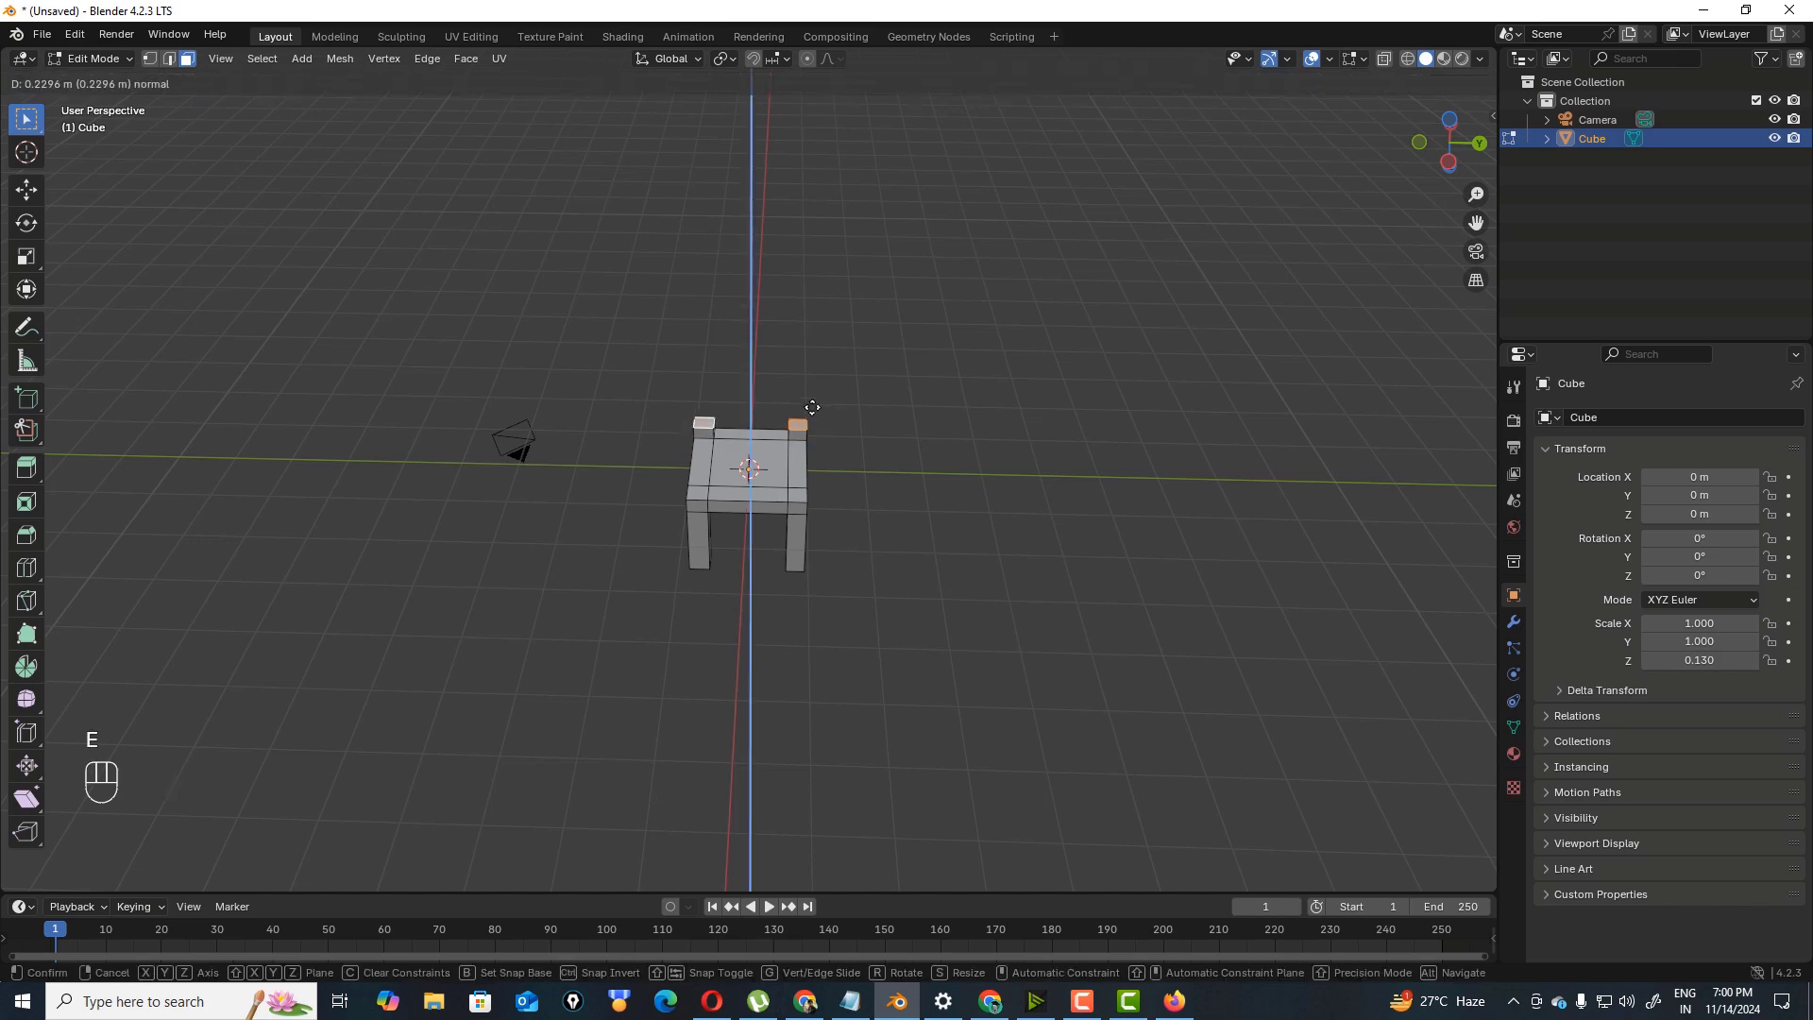
{"action": "left_click", "coordinate": [821, 319]}
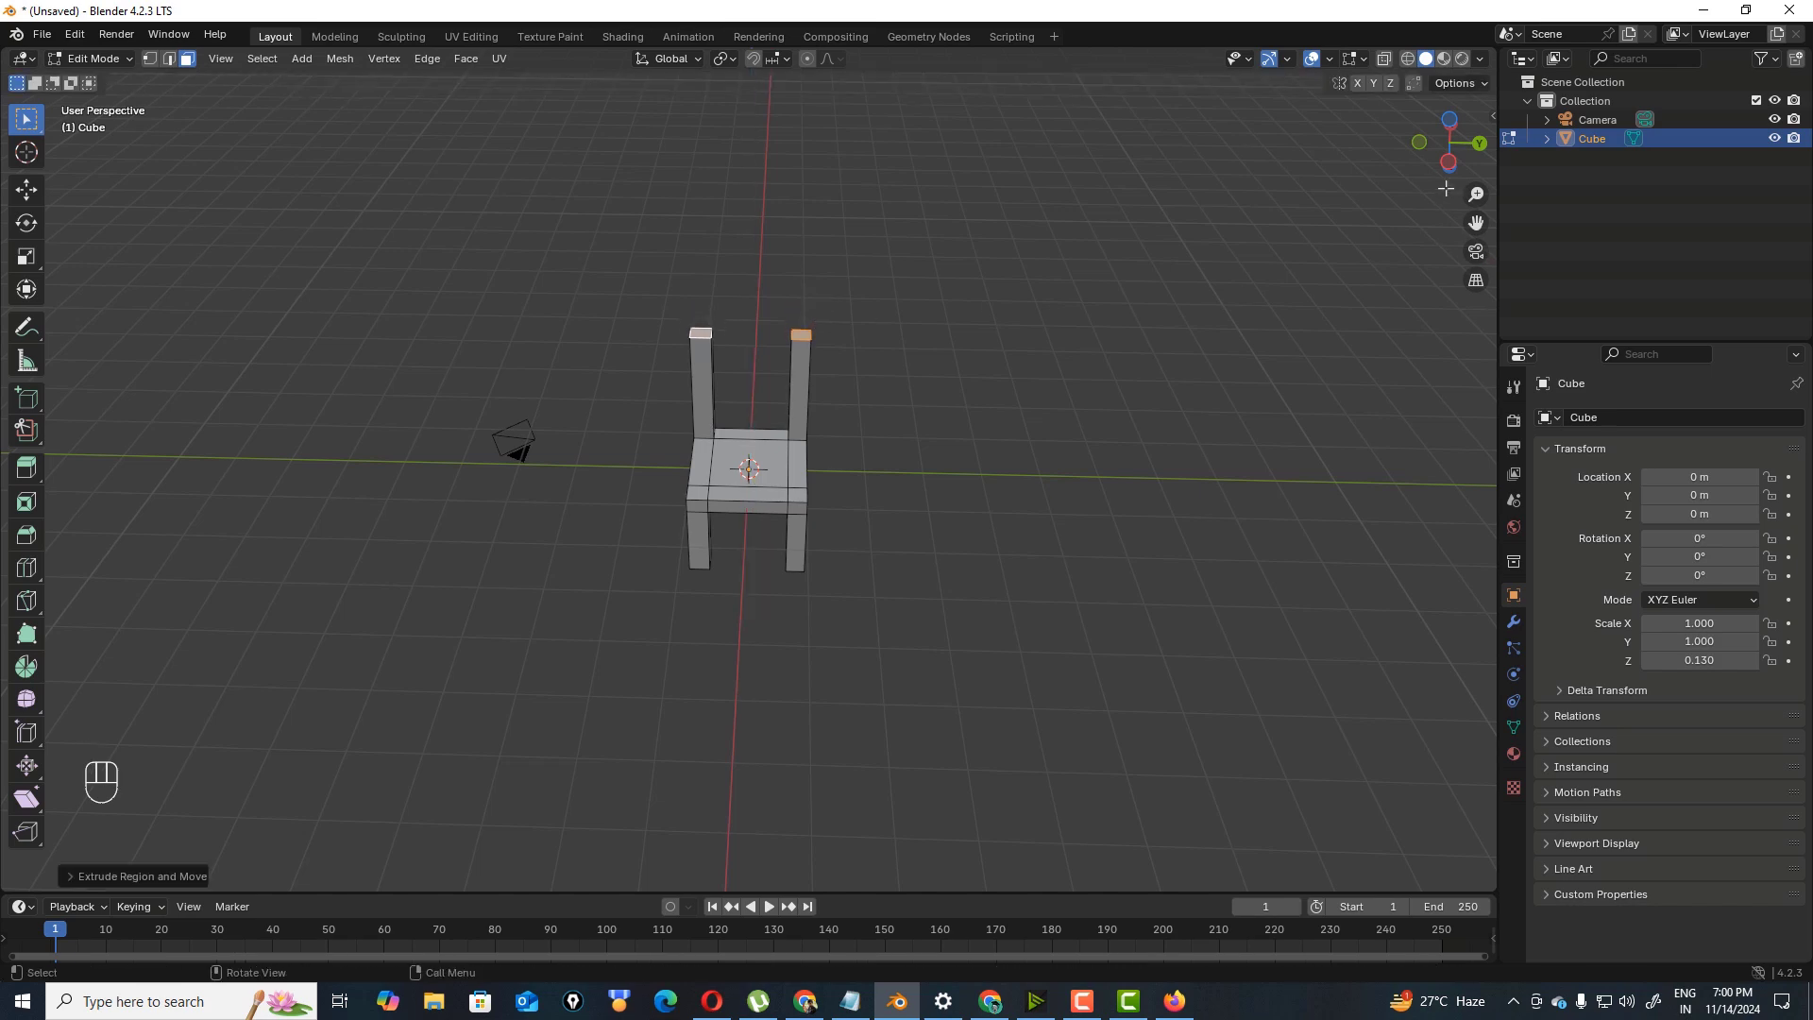
{"action": "left_click_drag", "start_coordinate": [1436, 176], "coordinate": [1290, 165]}
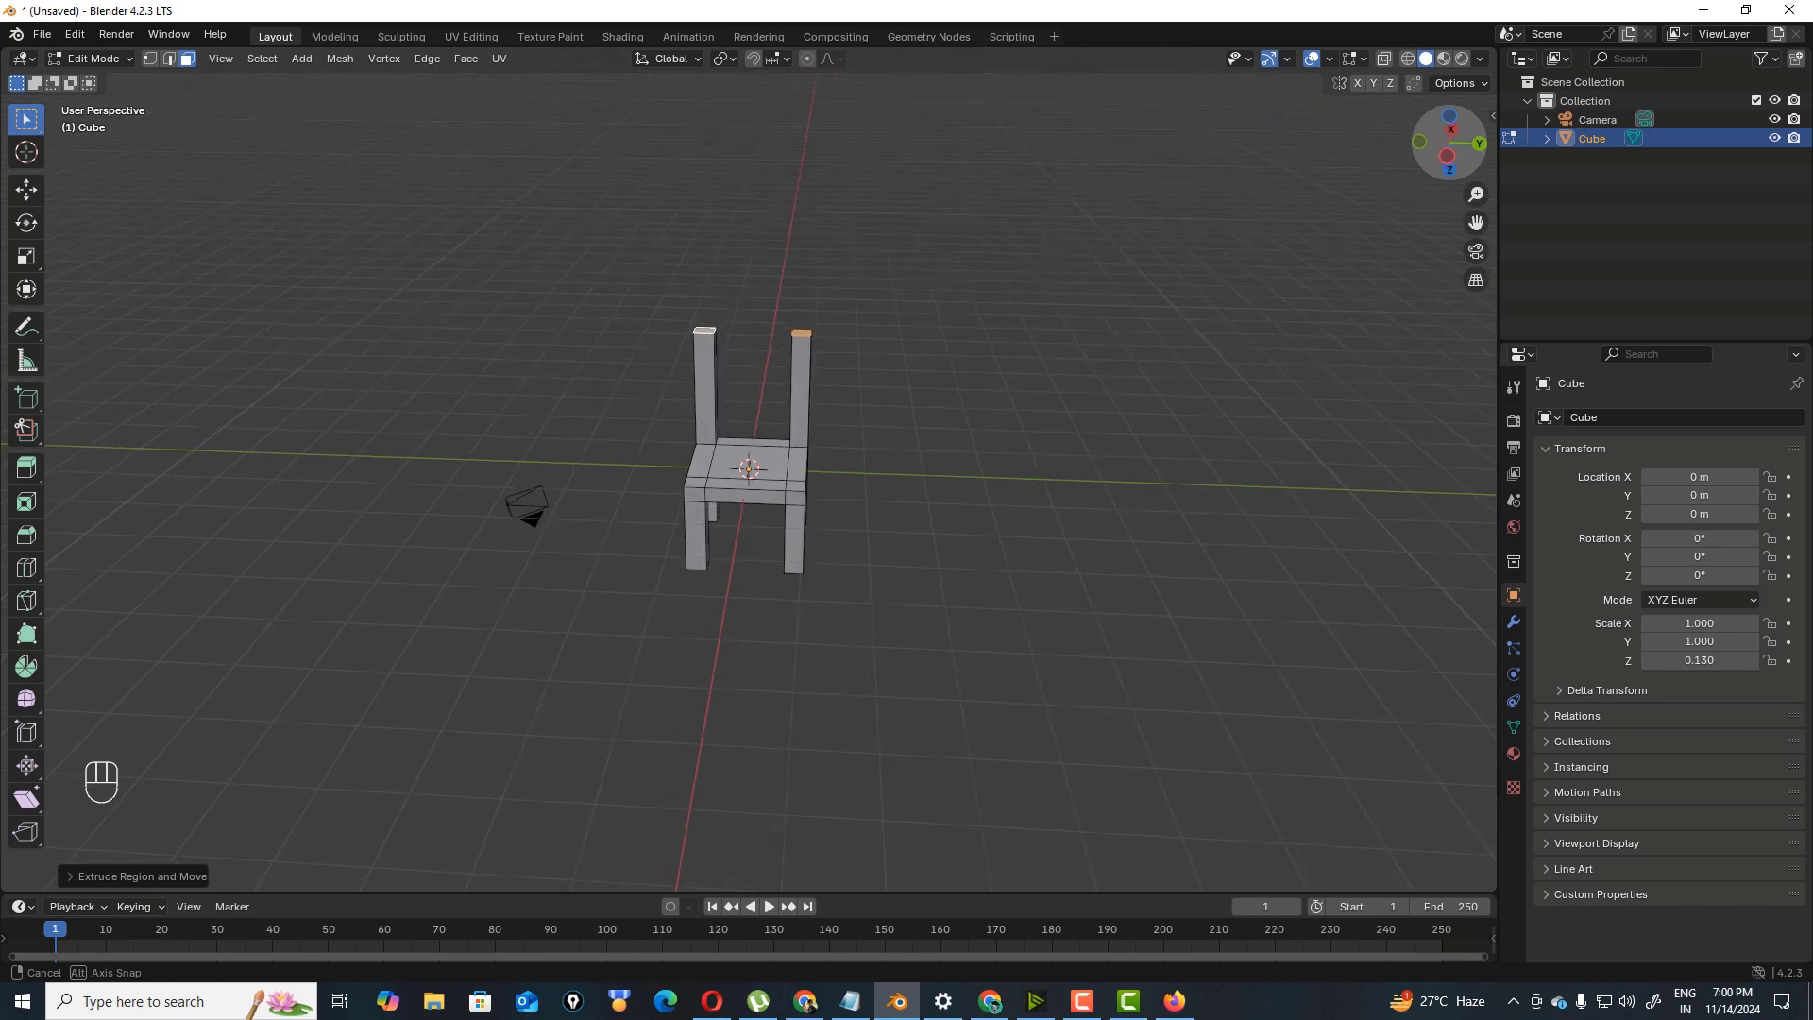
{"action": "left_click", "coordinate": [705, 329], "text": "shift"}
{"action": "left_click", "coordinate": [708, 331], "text": "shift"}
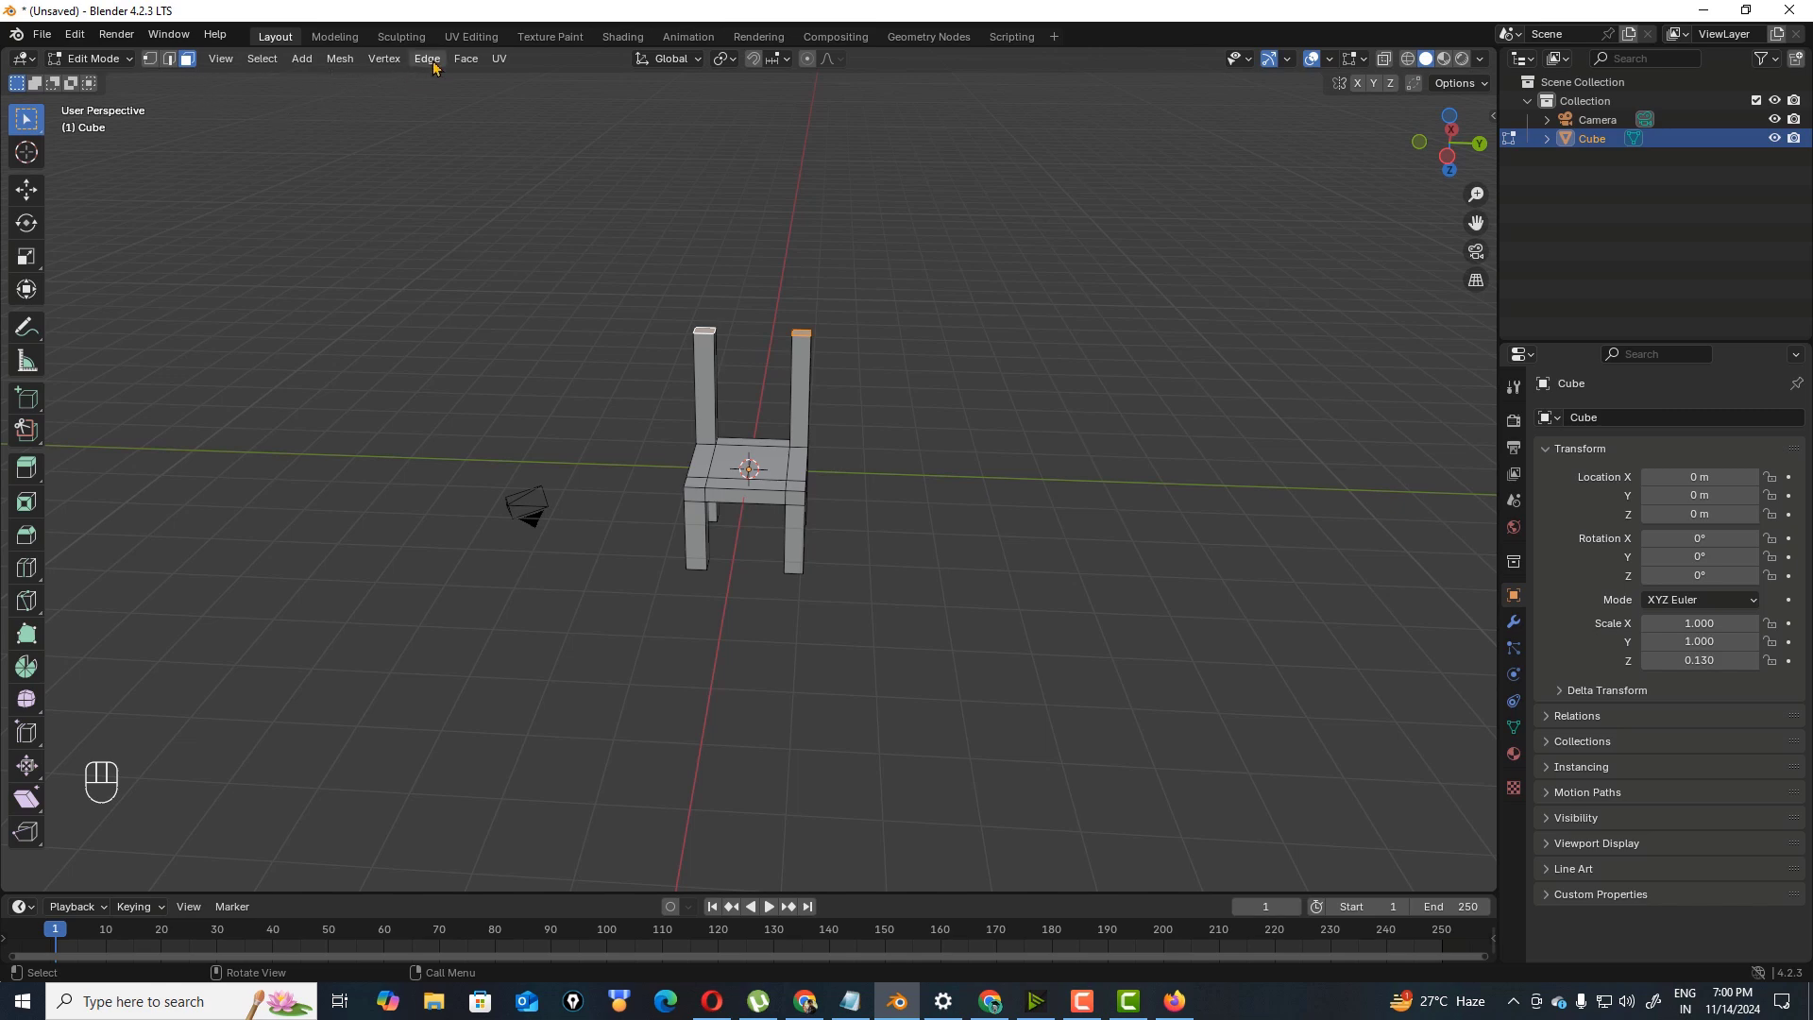
{"action": "left_click", "coordinate": [302, 59]}
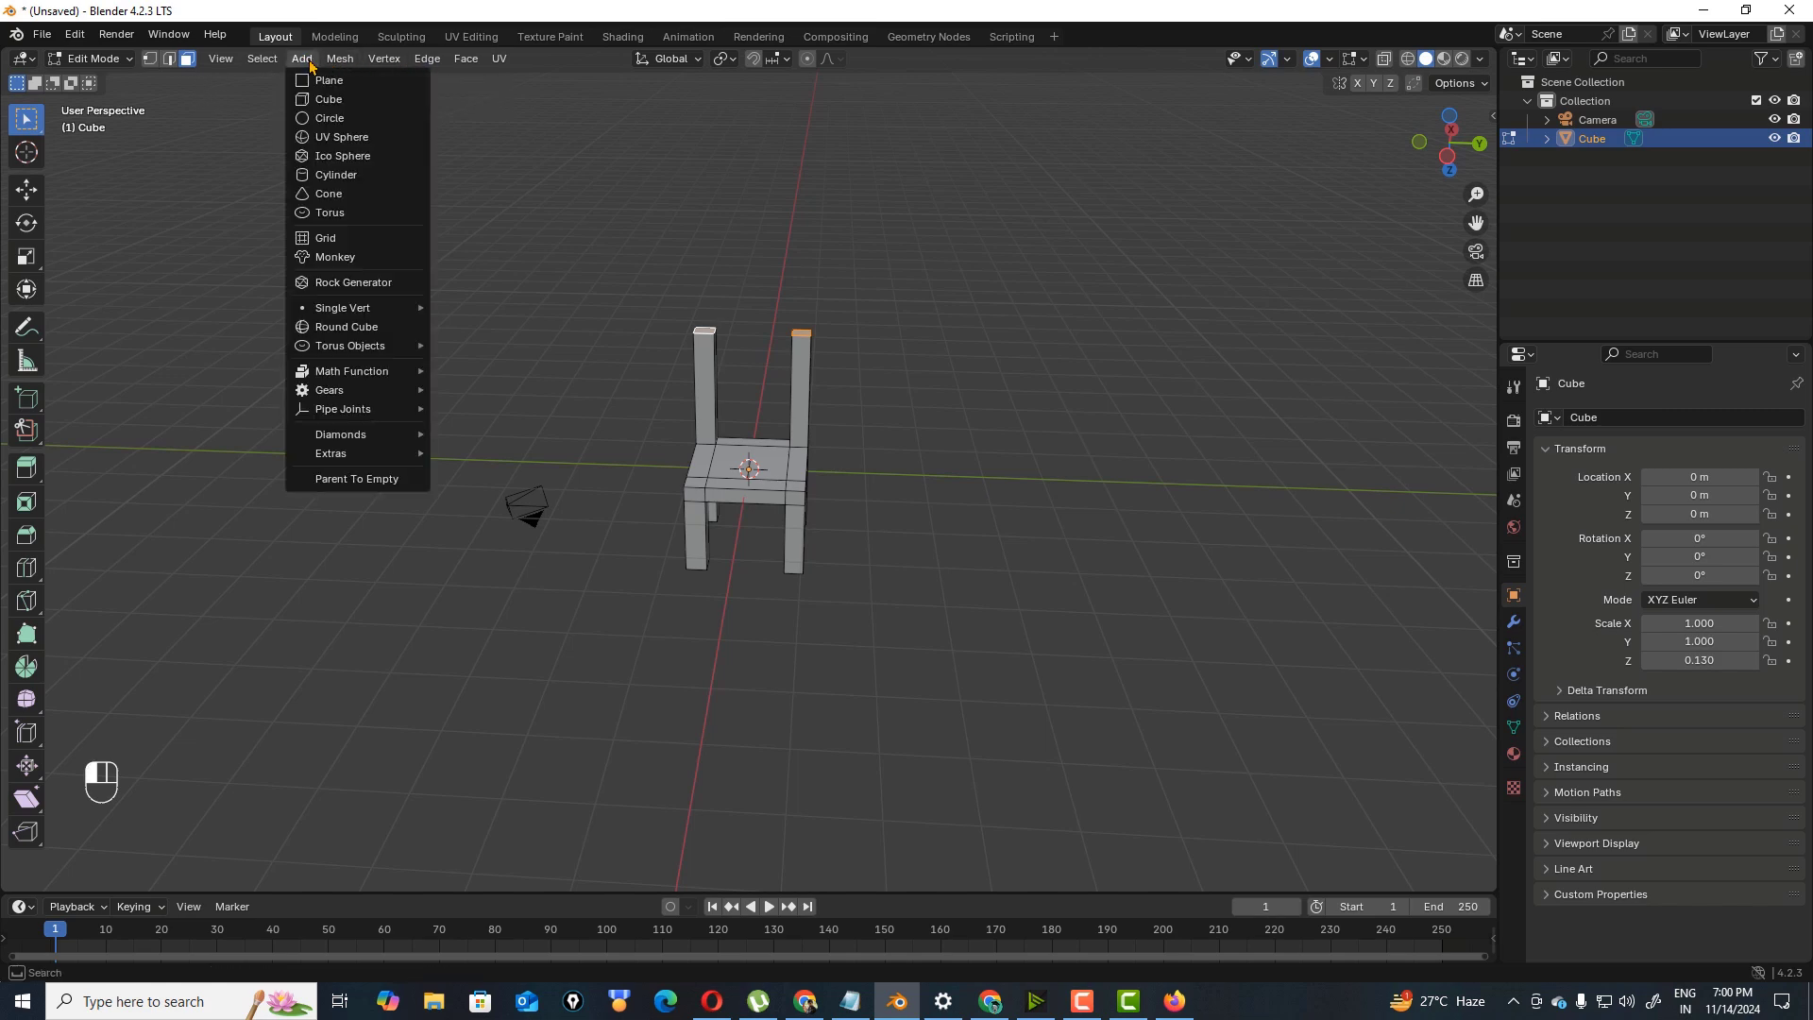
{"action": "left_click", "coordinate": [384, 59]}
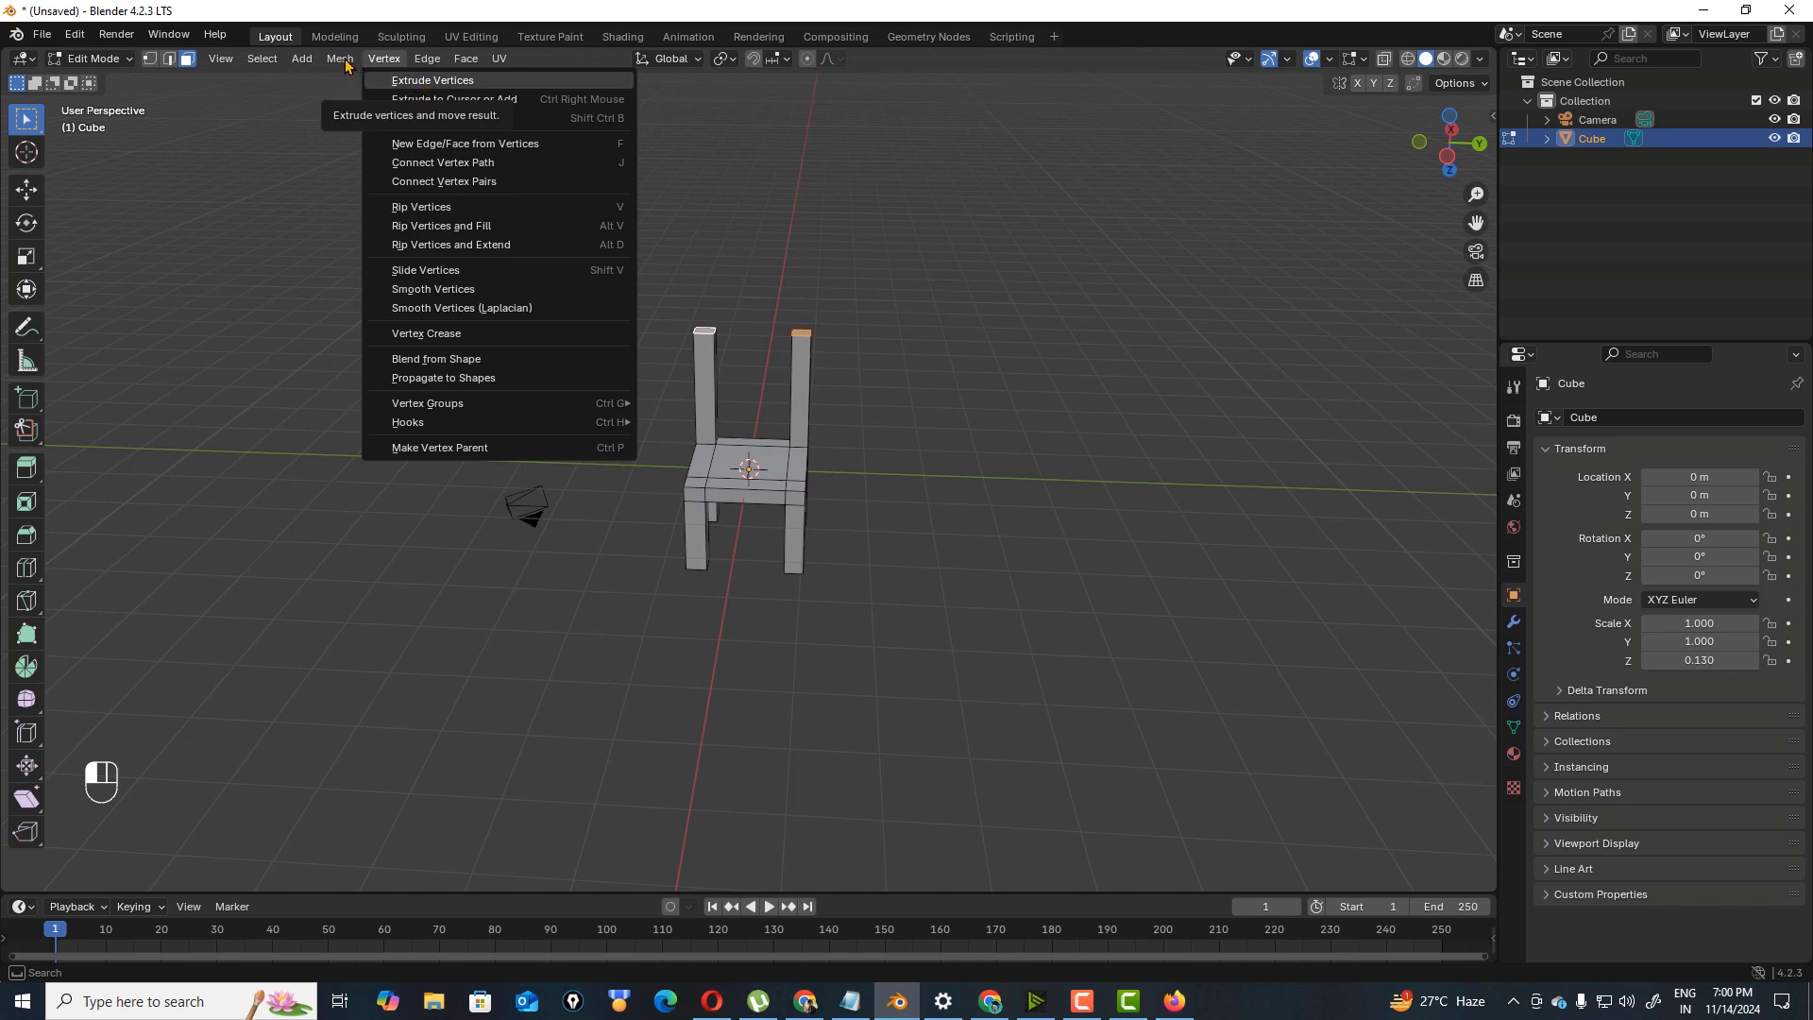
{"action": "left_click", "coordinate": [465, 58]}
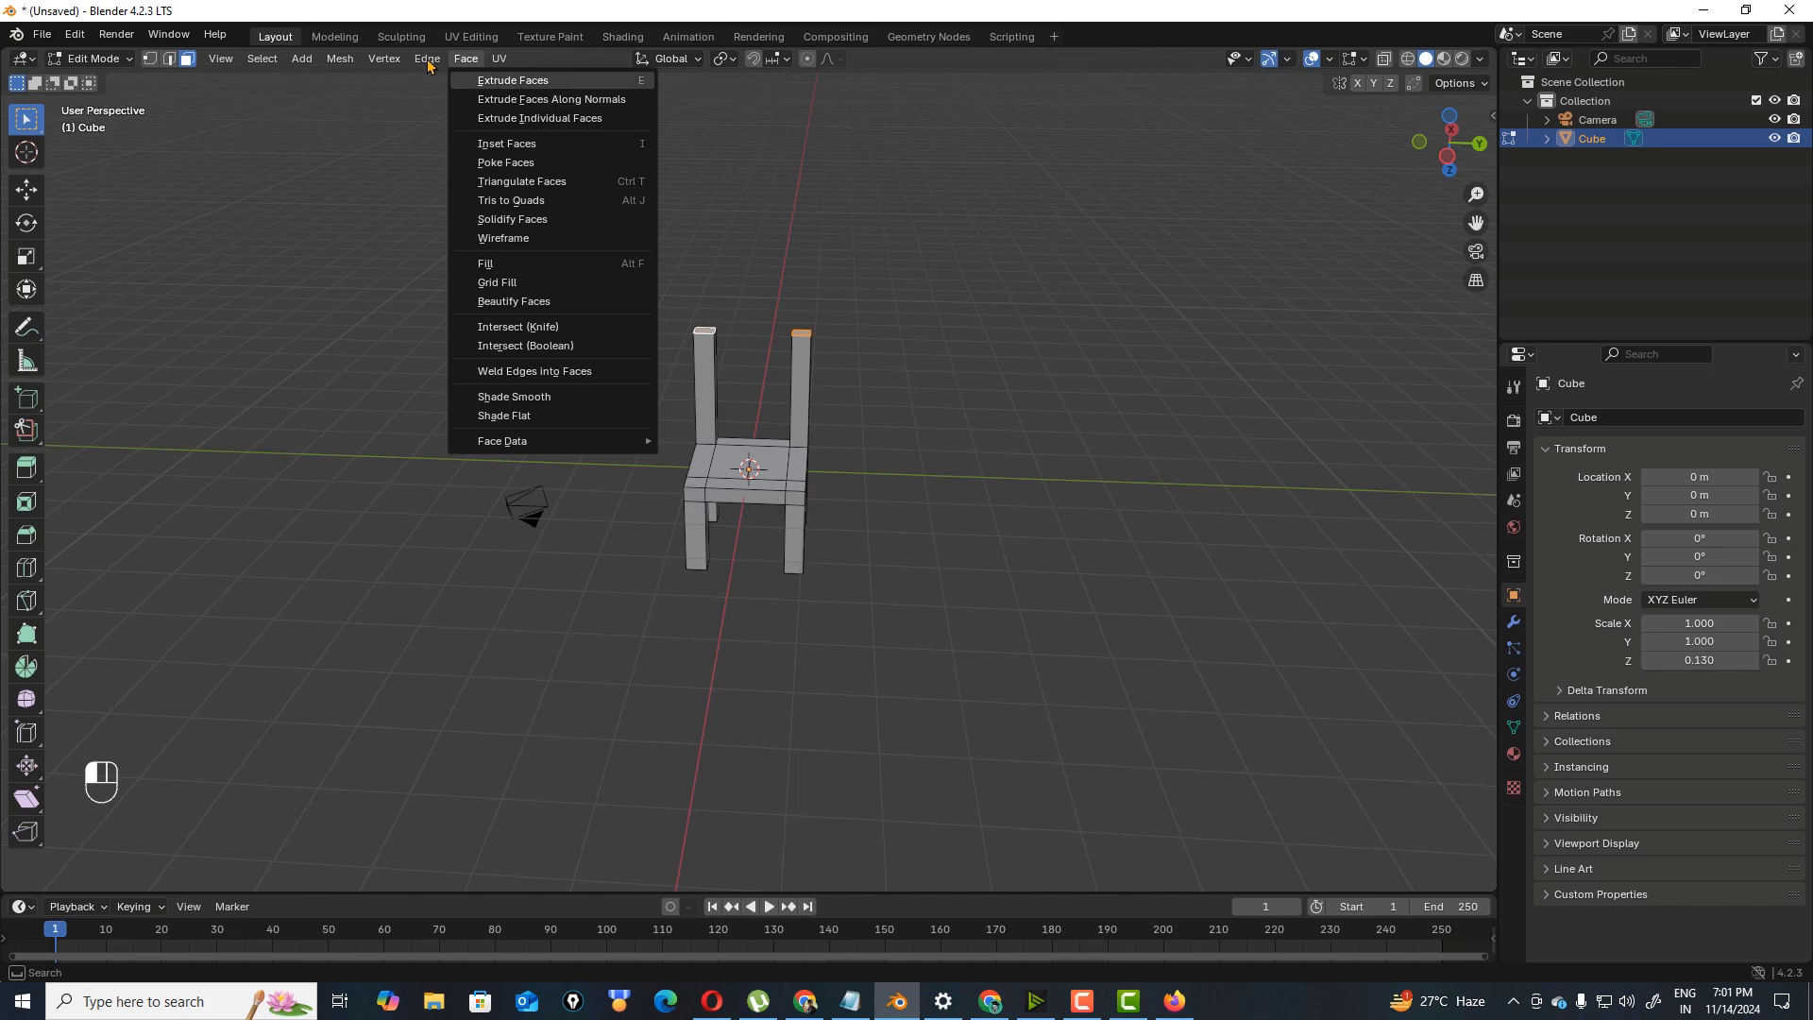
{"action": "key", "text": "Escape"}
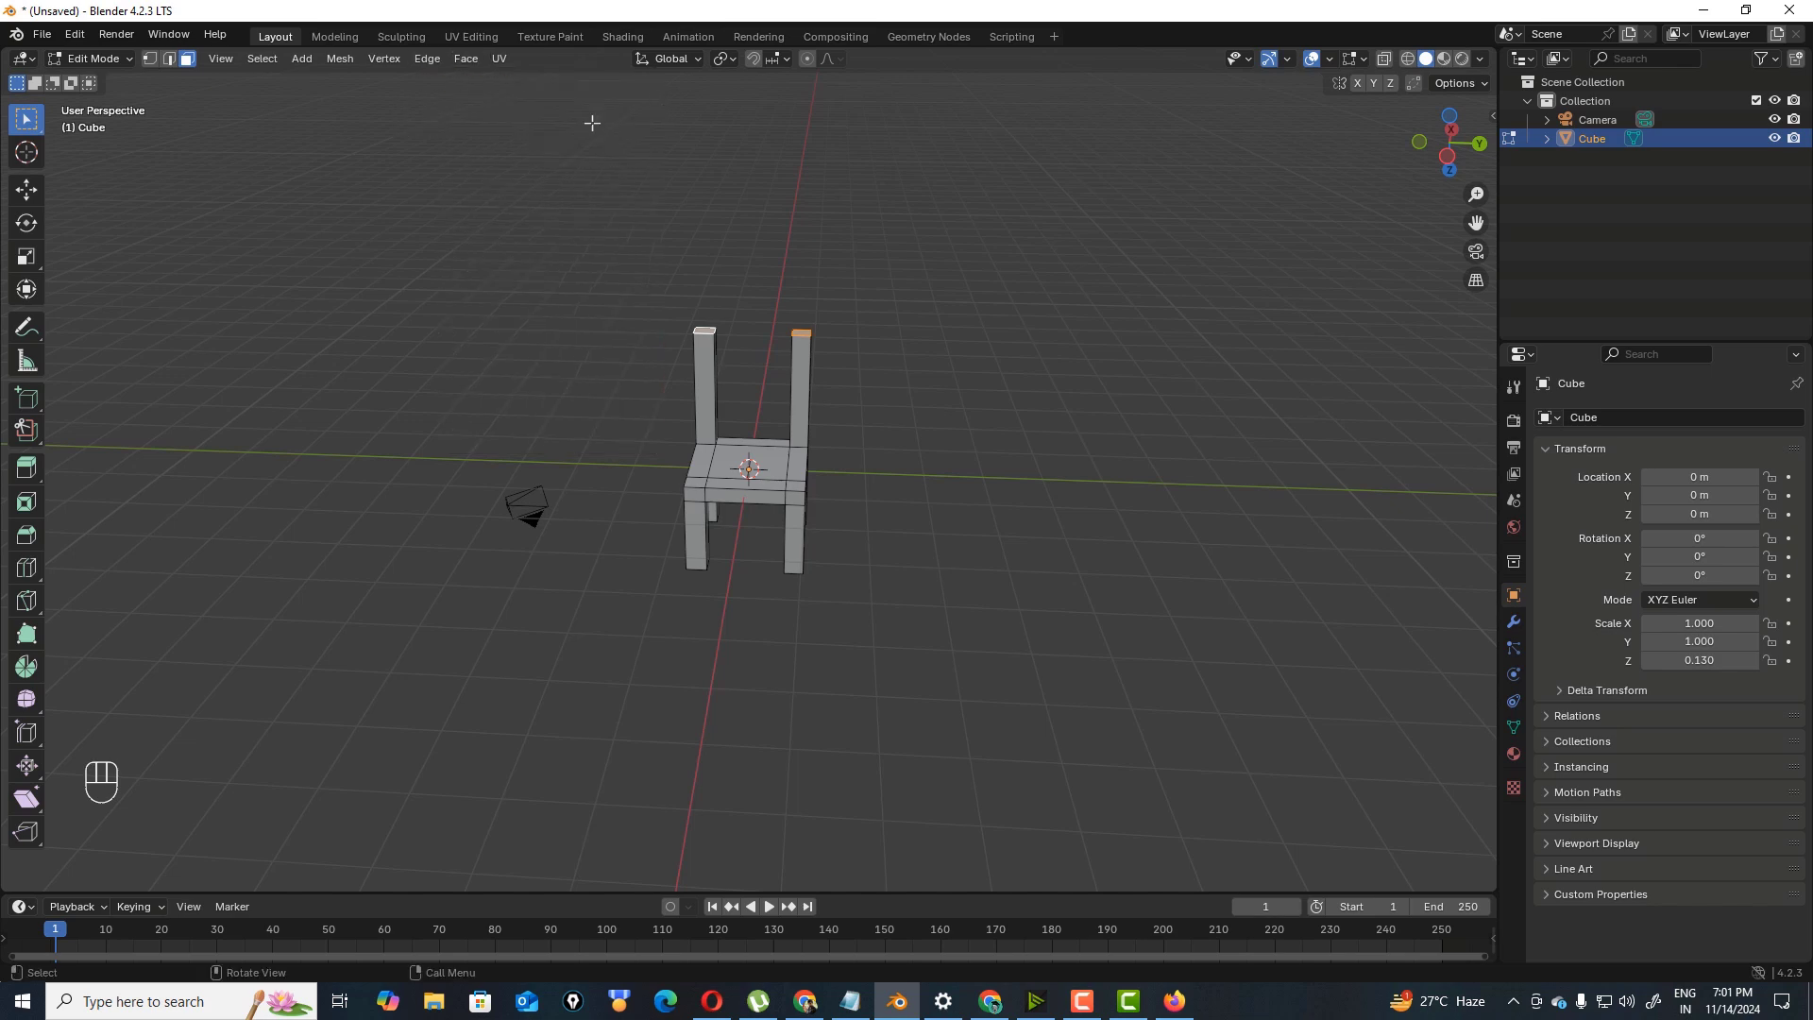
{"action": "left_click", "coordinate": [431, 64]}
{"action": "left_click", "coordinate": [963, 364]}
- Join the rear inner vertical edges of the two backrest posts with Bridge Edge Loops to form a flat backrest panel
{"action": "left_click", "coordinate": [169, 59]}
{"action": "scroll", "coordinate": [734, 356], "scroll_direction": "up", "scroll_amount": 1, "text": "alt"}
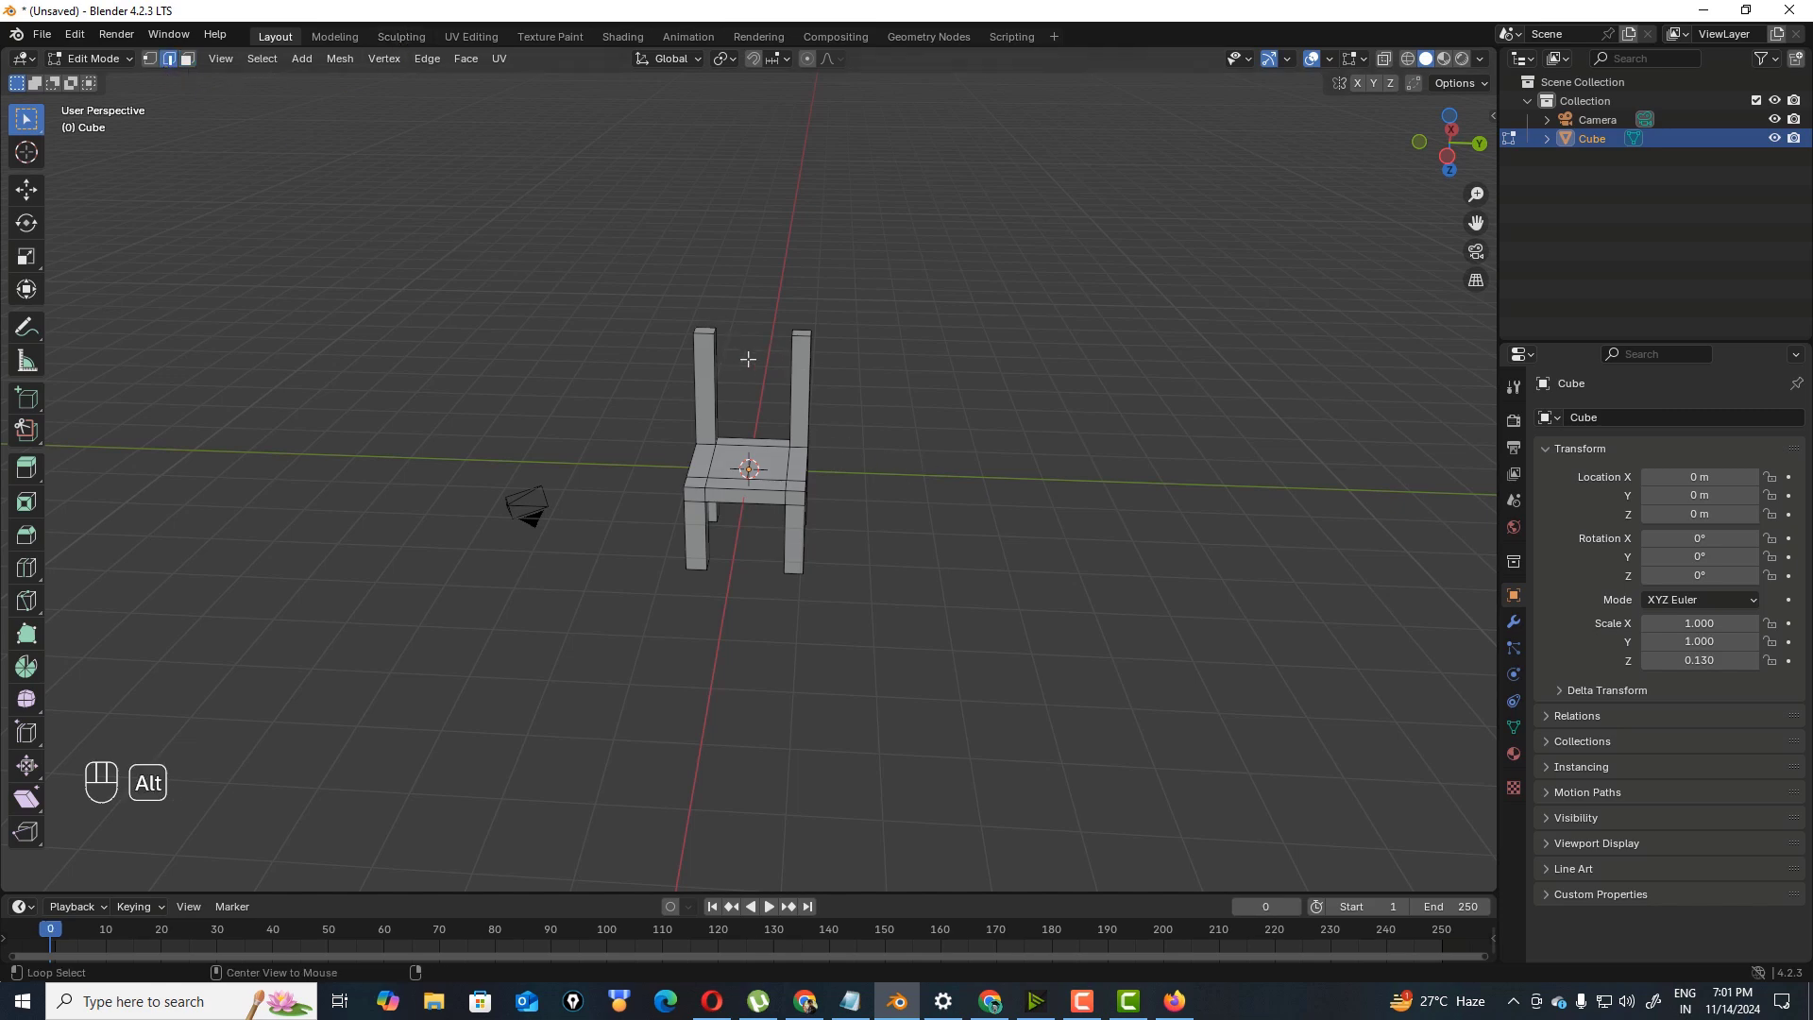
{"action": "mouse_move", "coordinate": [1419, 169]}
{"action": "left_mouse_down"}
{"action": "mouse_move", "coordinate": [1440, 156]}
{"action": "mouse_move", "coordinate": [1388, 170]}
{"action": "left_mouse_up"}
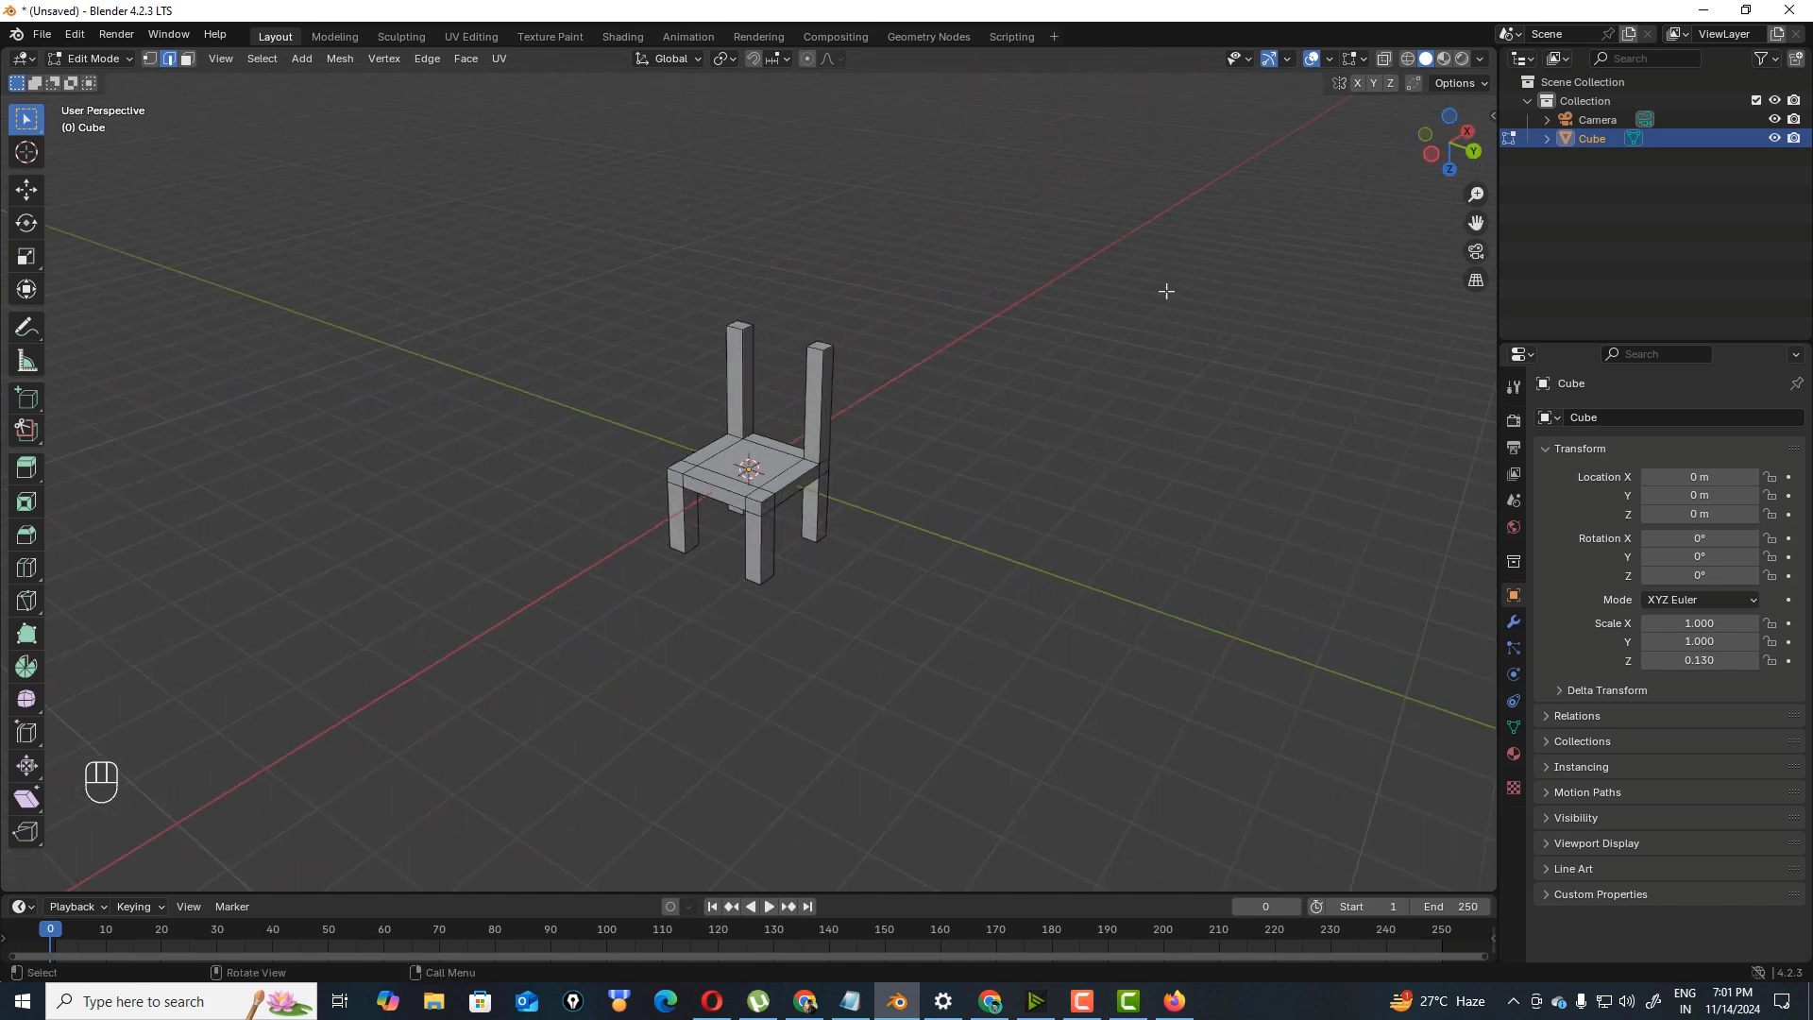
{"action": "left_click", "coordinate": [755, 337]}
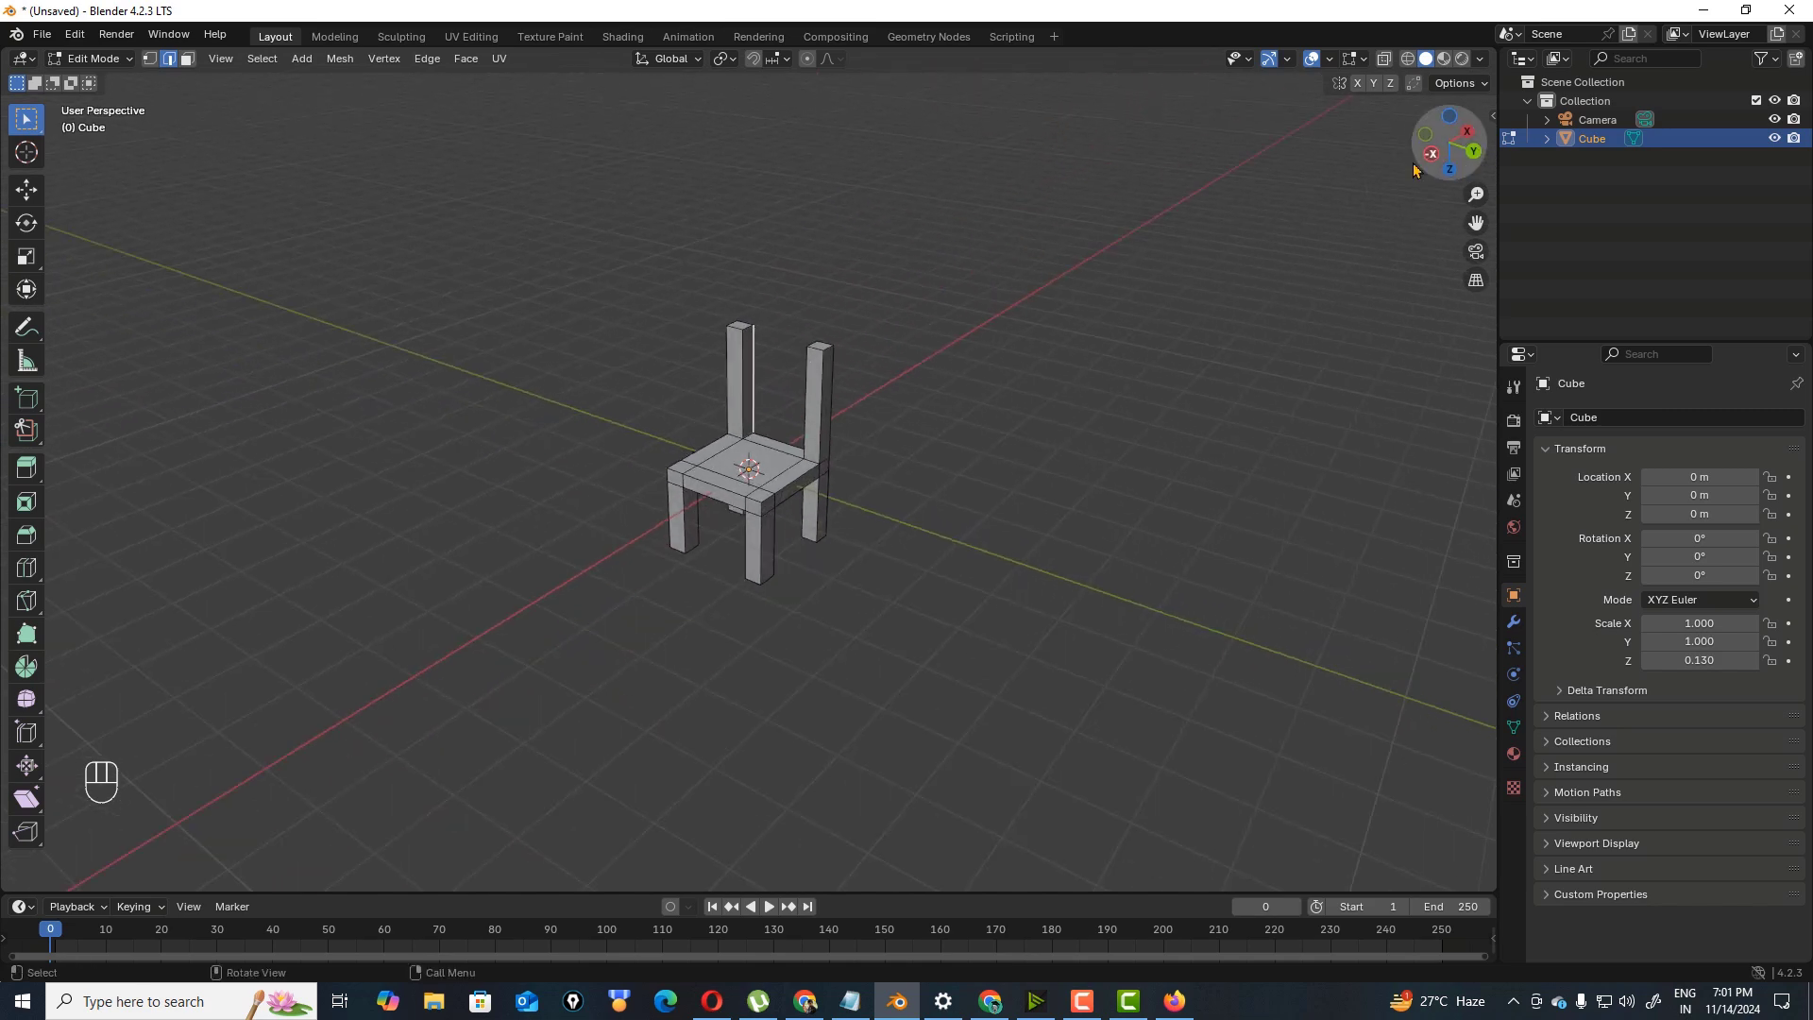
{"action": "left_click_drag", "start_coordinate": [1445, 155], "coordinate": [876, 283]}
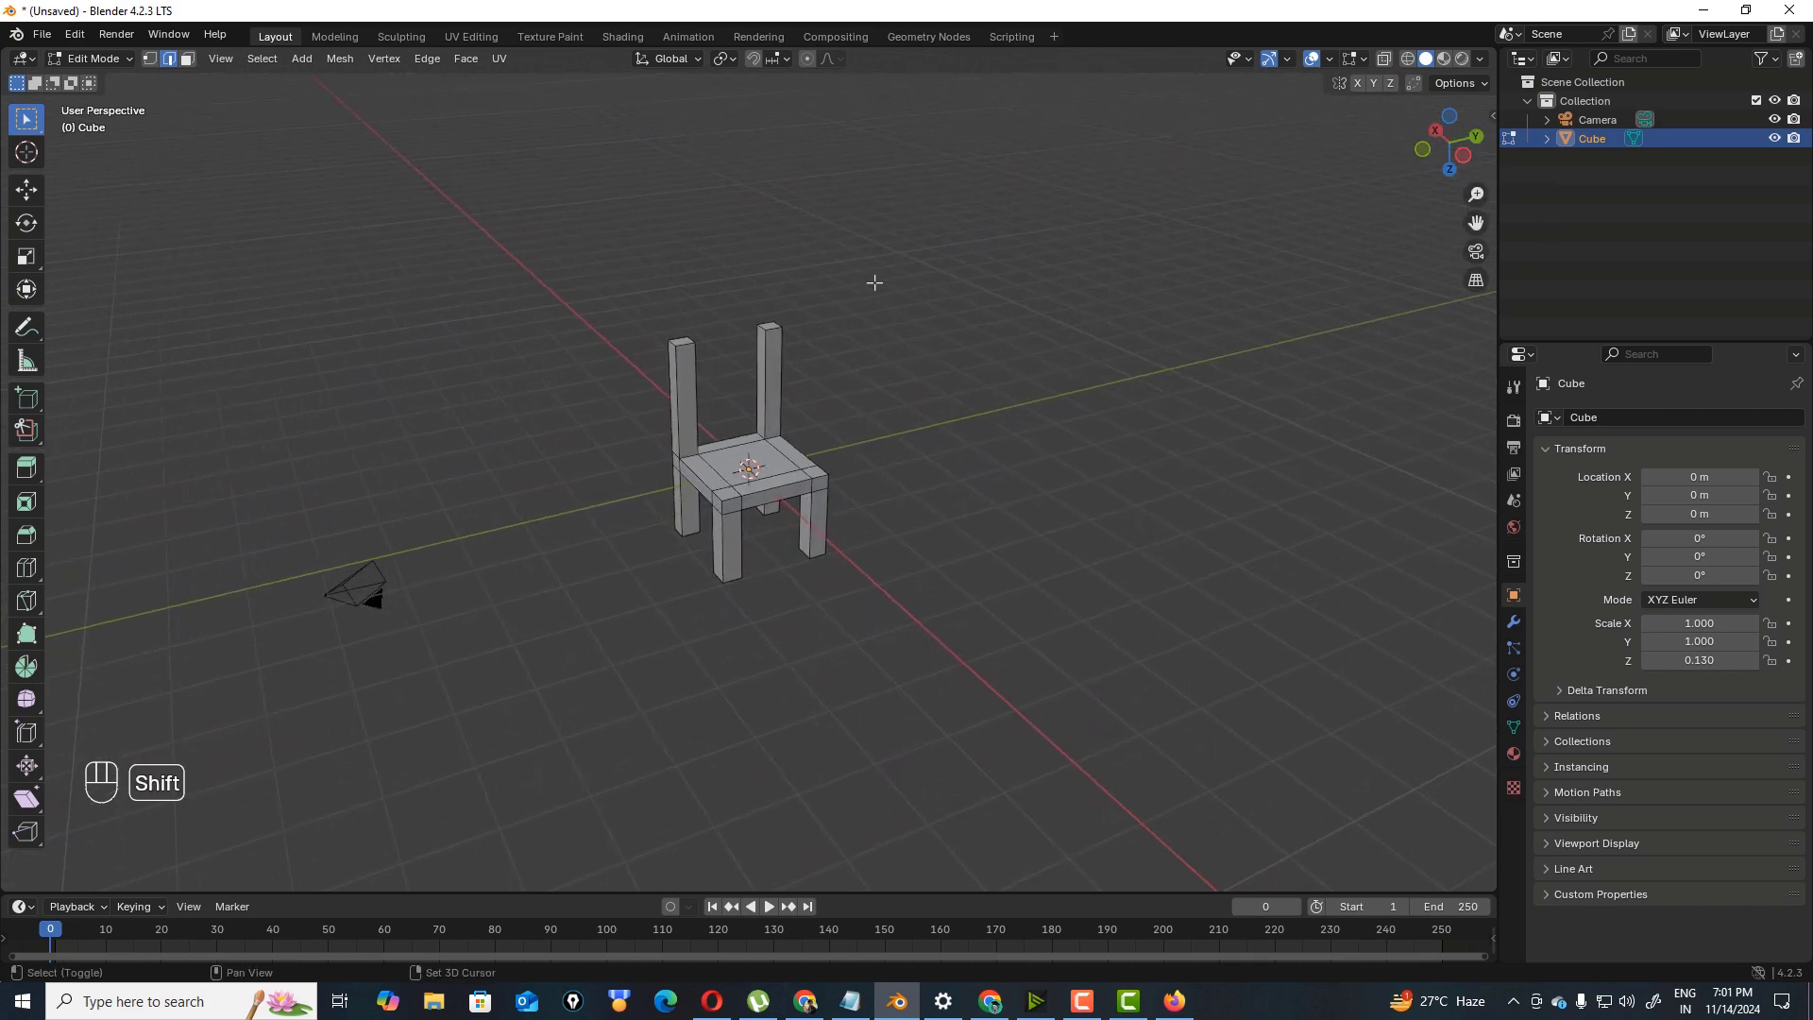
{"action": "left_click", "coordinate": [758, 338], "text": "shift"}
{"action": "left_click", "coordinate": [430, 59]}
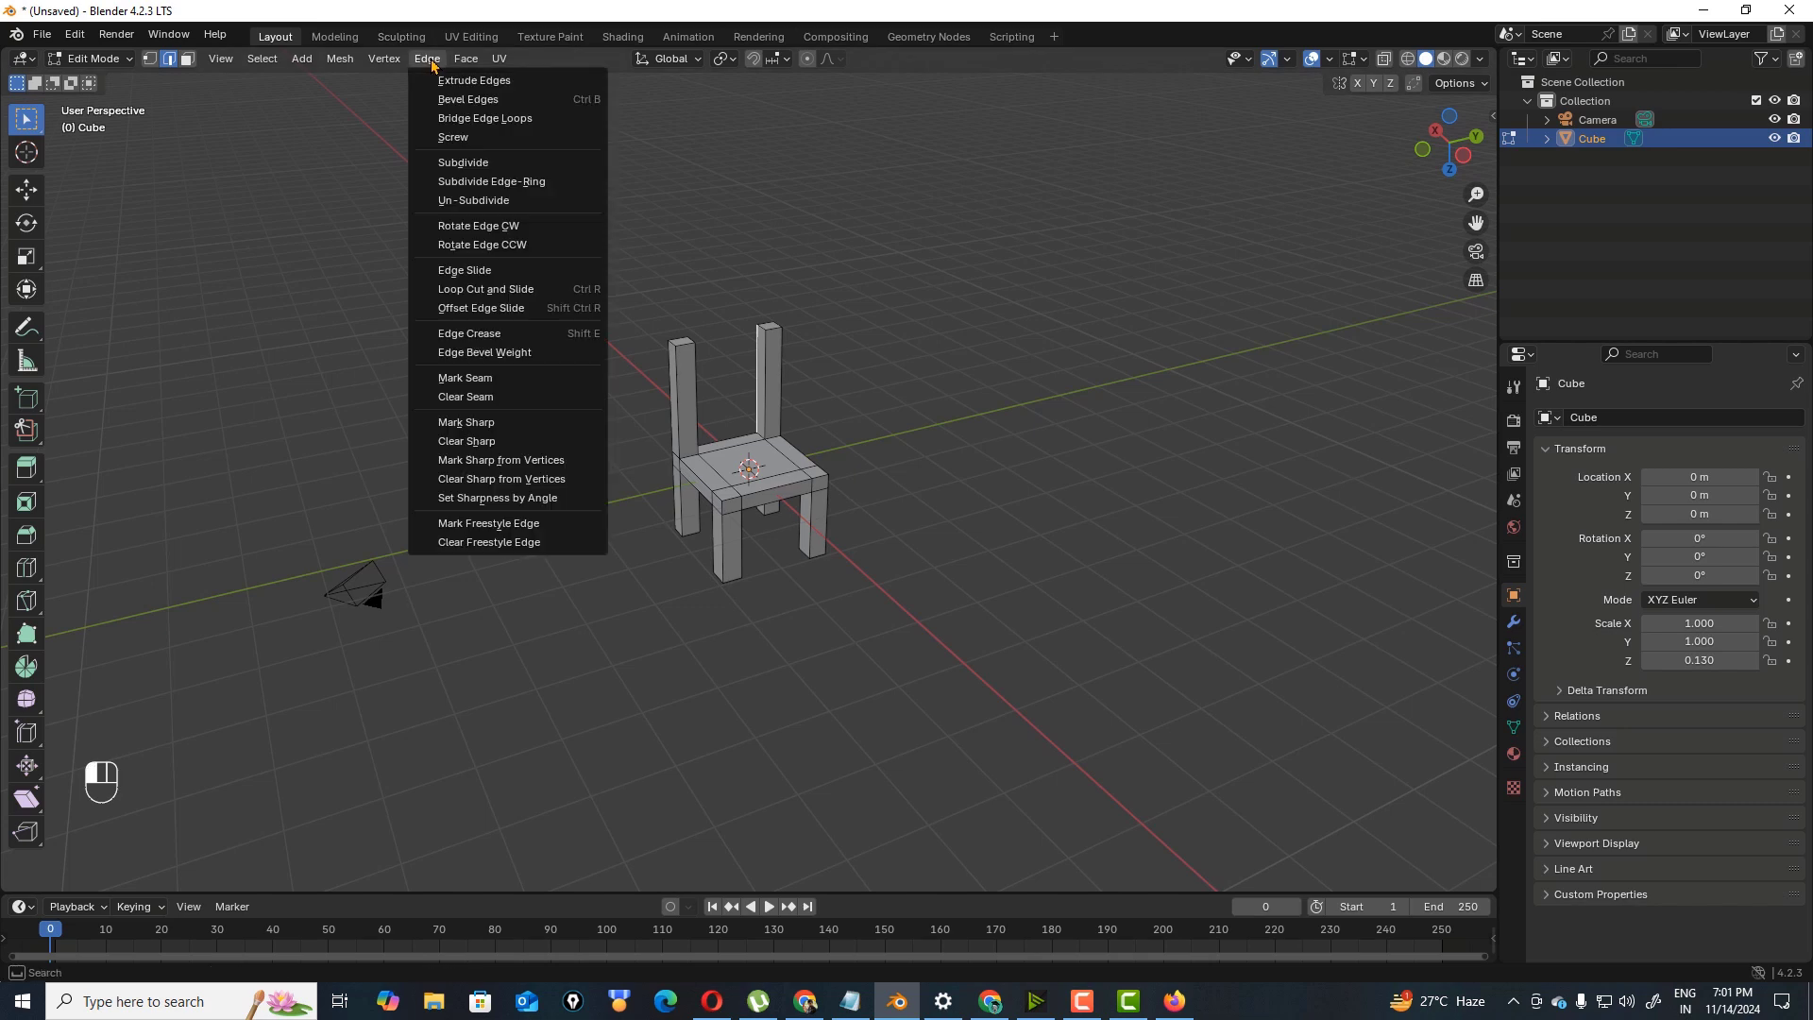
{"action": "left_click", "coordinate": [481, 118]}
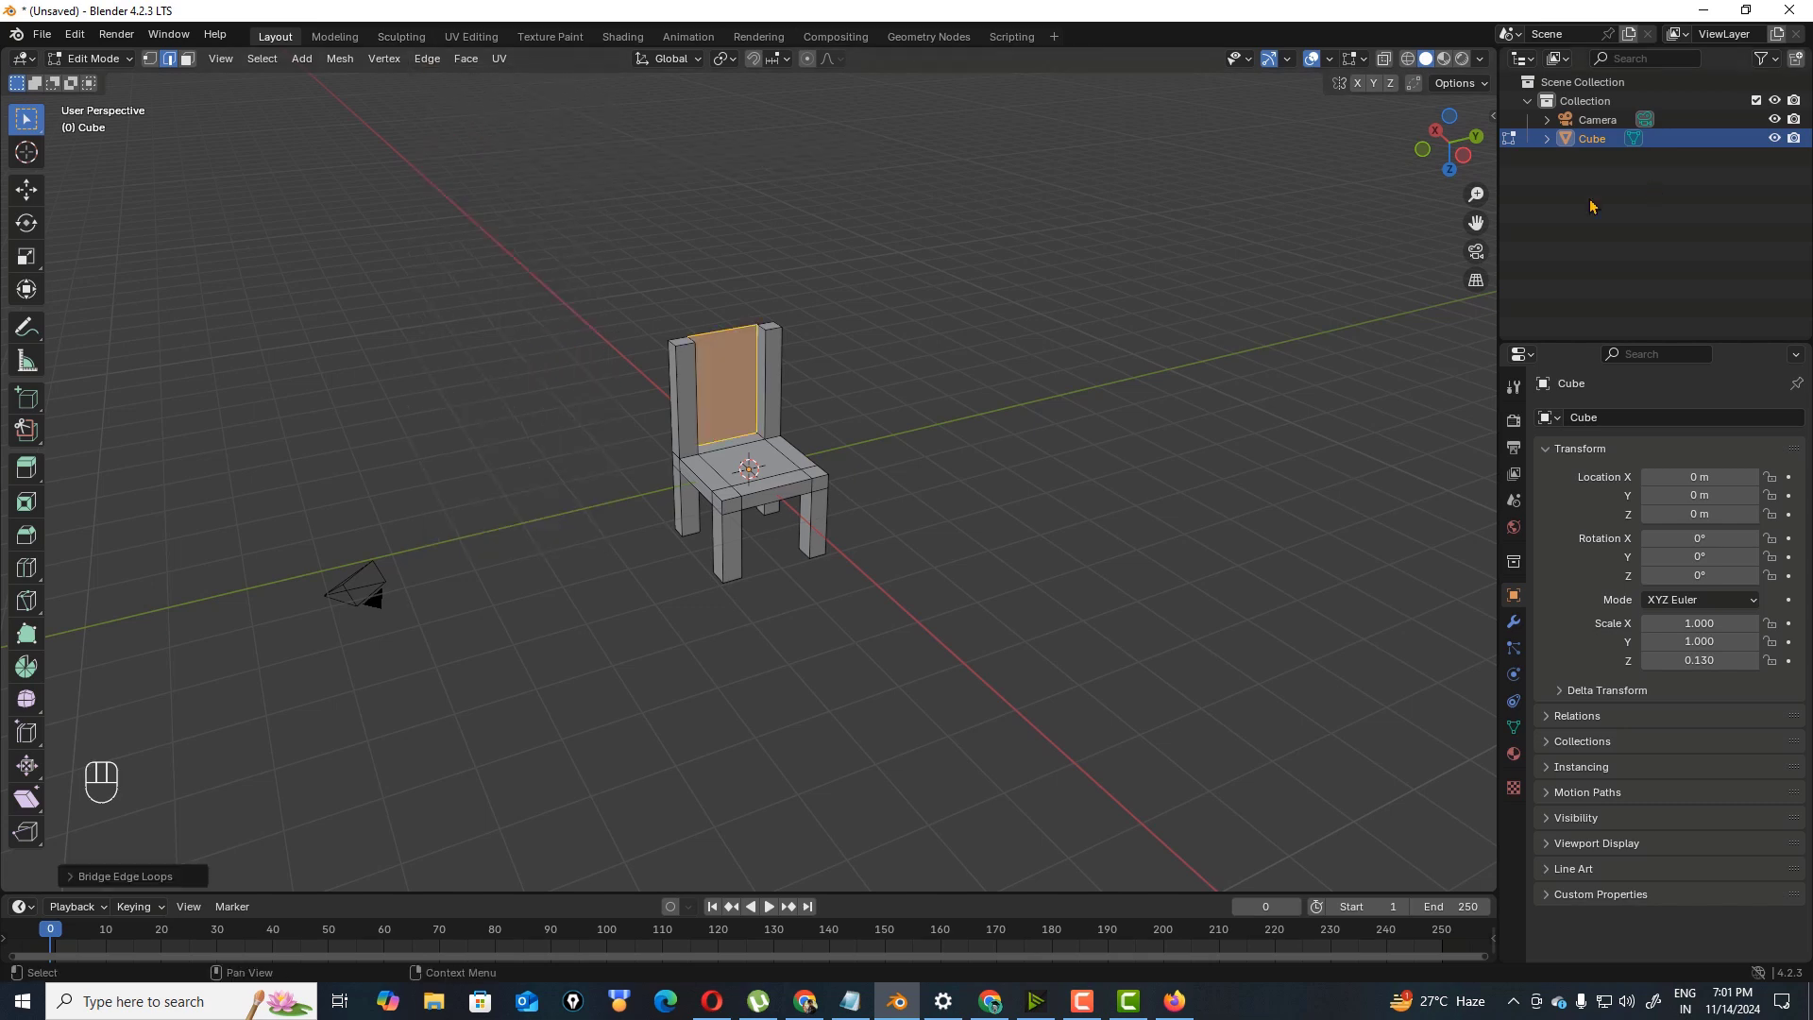
- Add a horizontal loop cut around the +Y side backrest post, sliding it toward the post's upper end
{"action": "left_click_drag", "start_coordinate": [1449, 141], "coordinate": [1416, 165]}
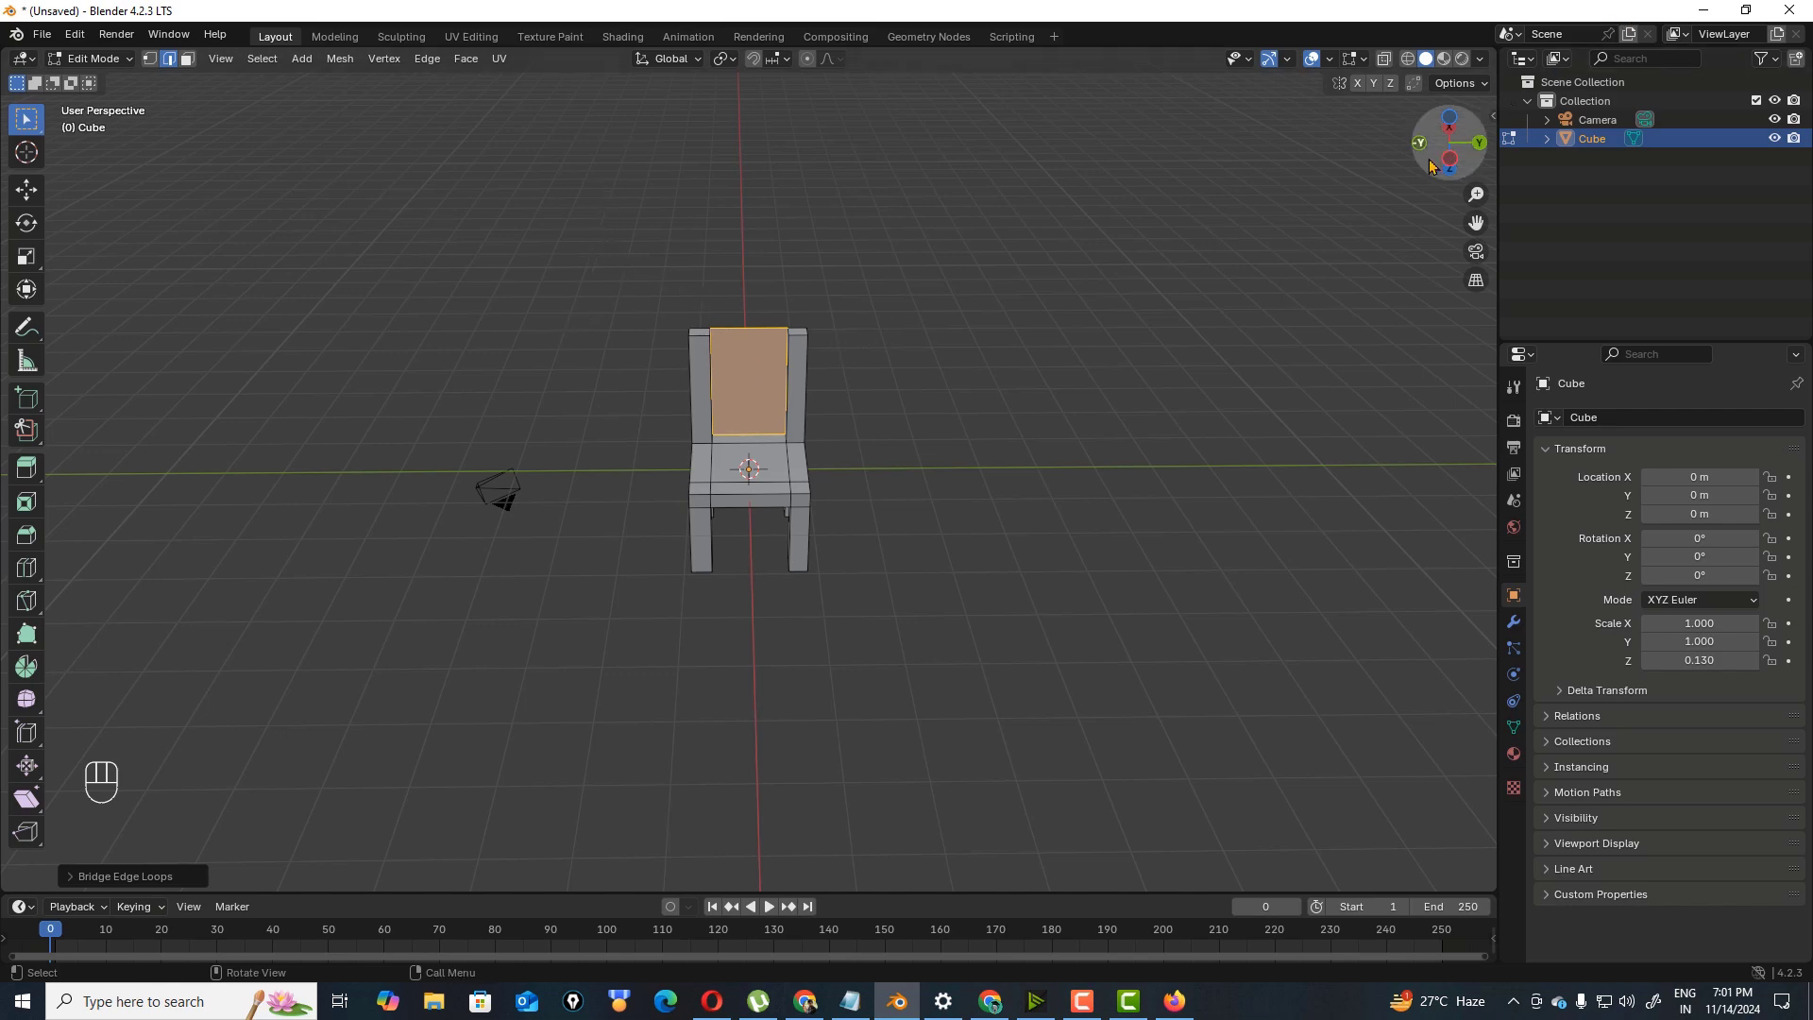
{"action": "left_click_drag", "start_coordinate": [1433, 163], "coordinate": [1437, 226]}
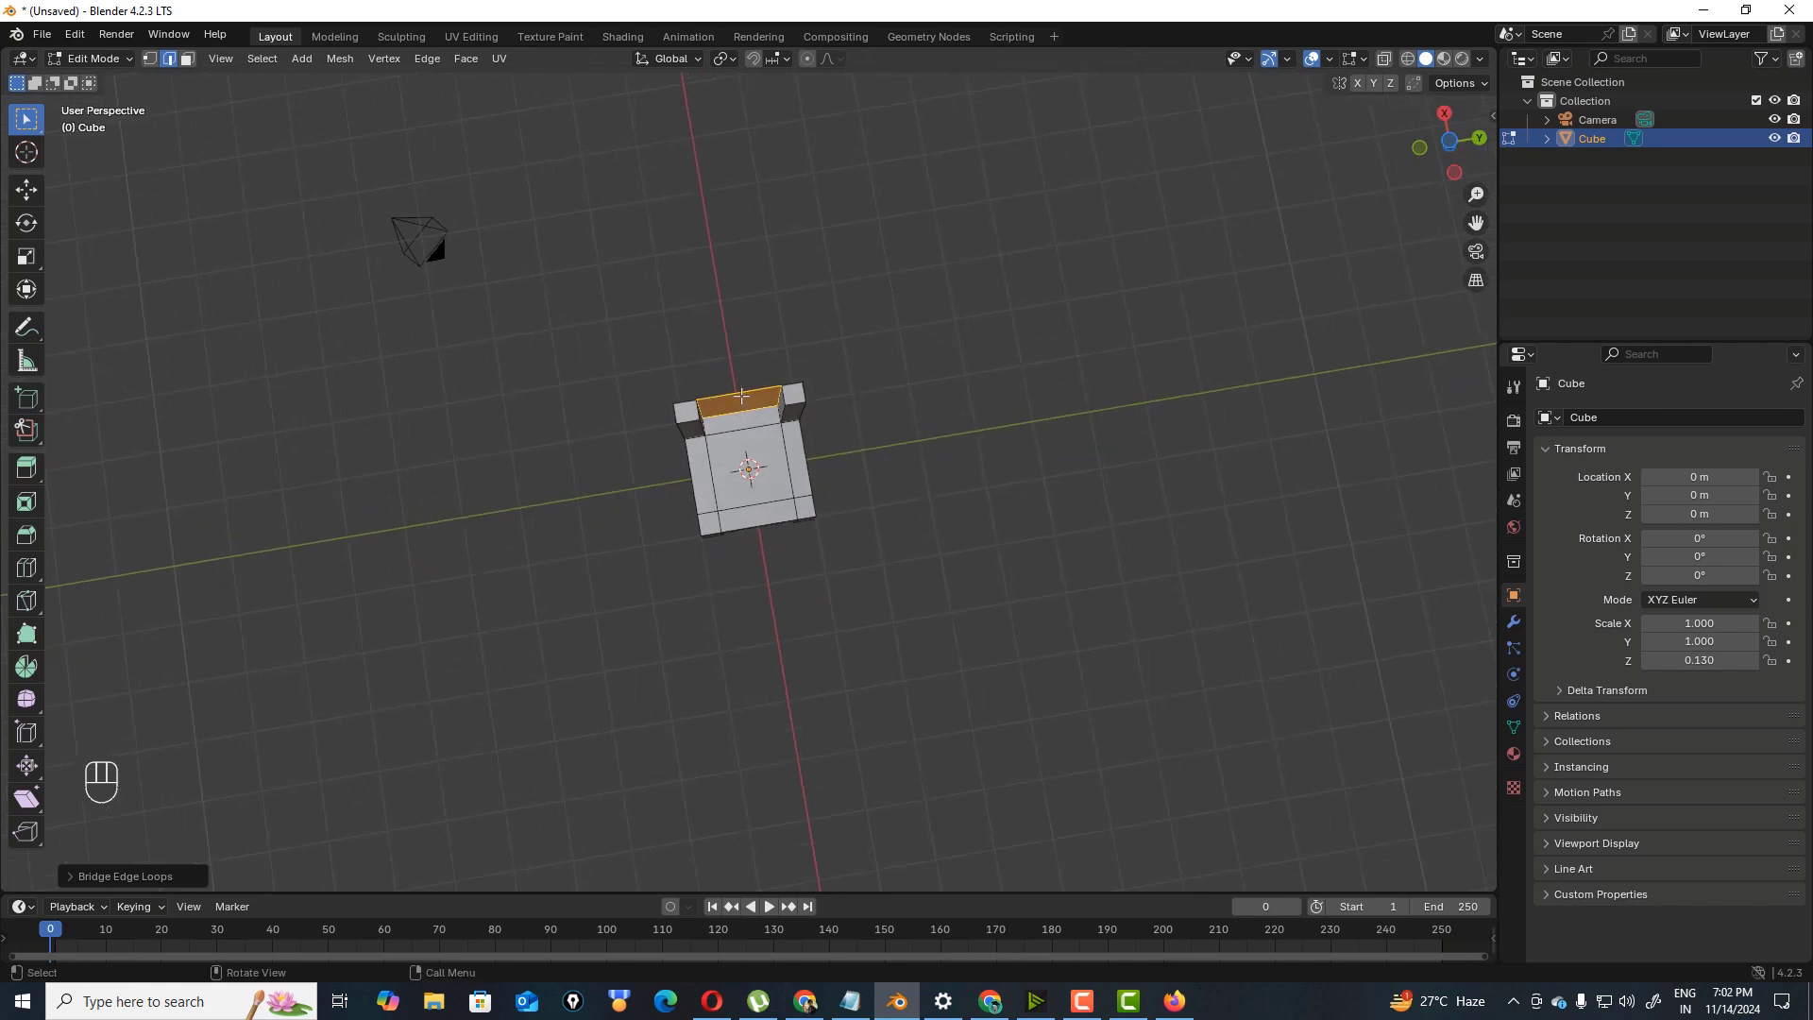
{"action": "left_click_drag", "start_coordinate": [738, 393], "coordinate": [753, 395]}
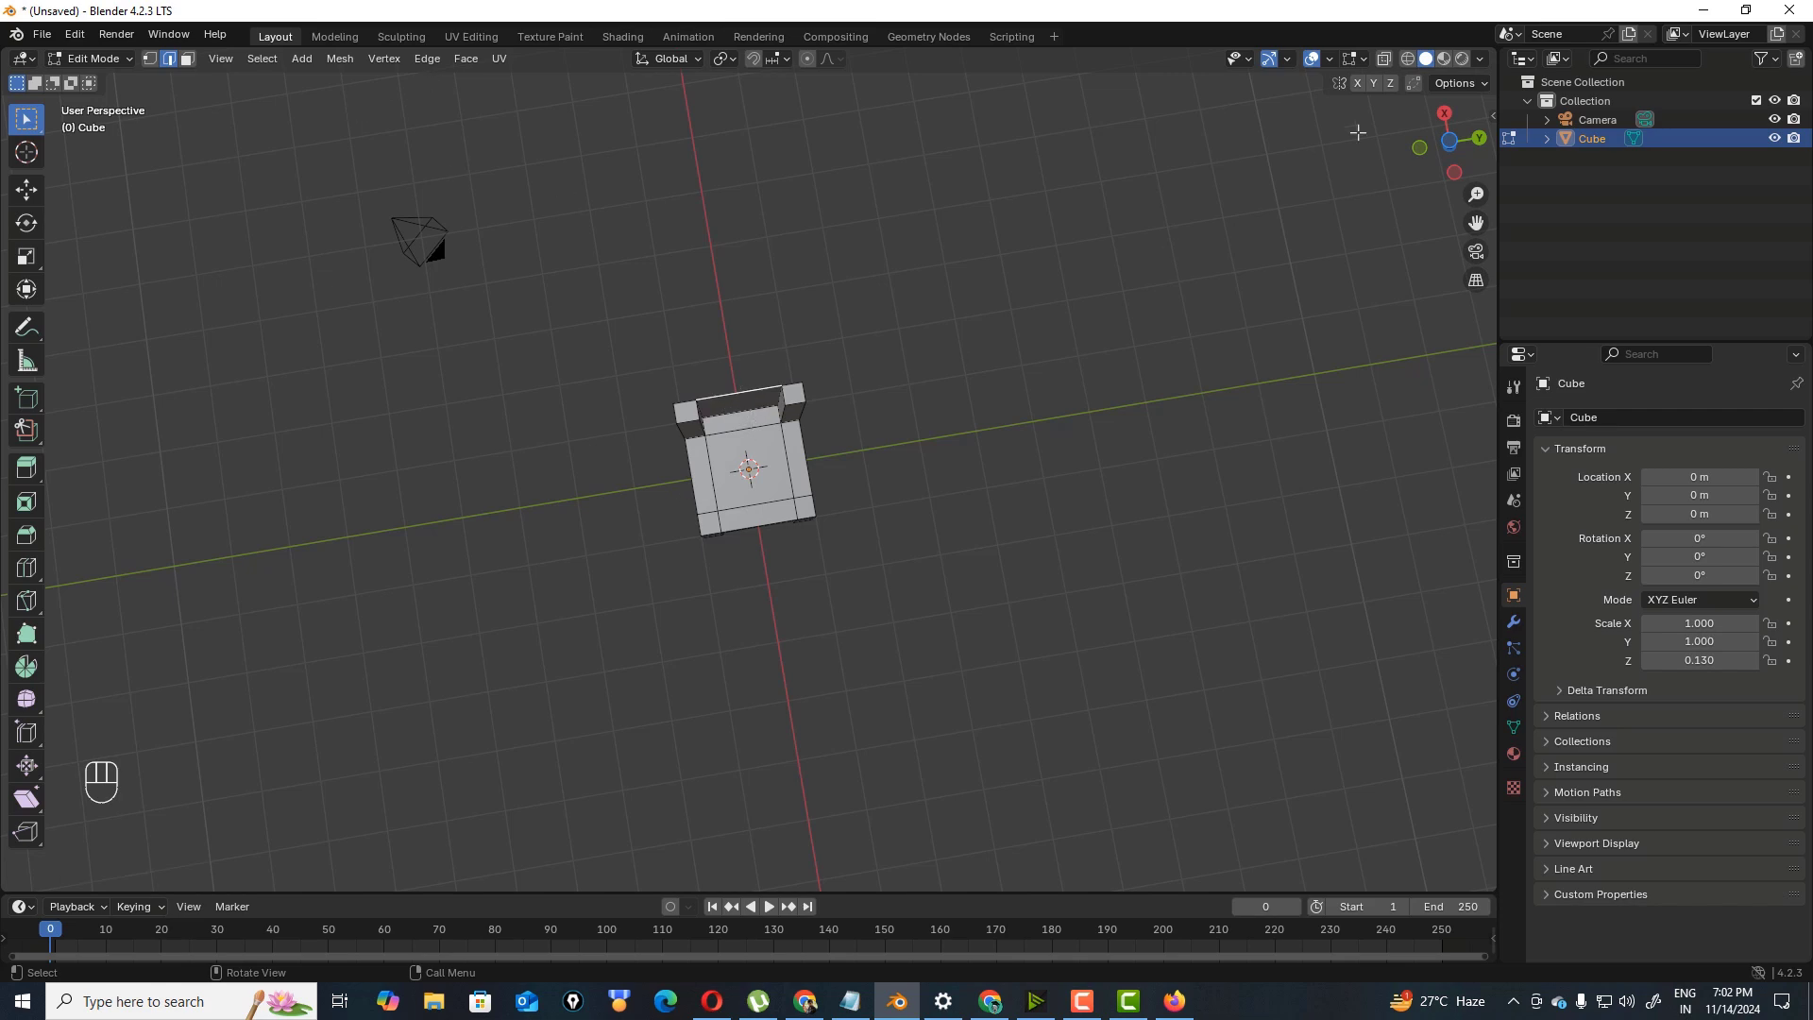
{"action": "left_click_drag", "start_coordinate": [1450, 176], "coordinate": [1399, 34]}
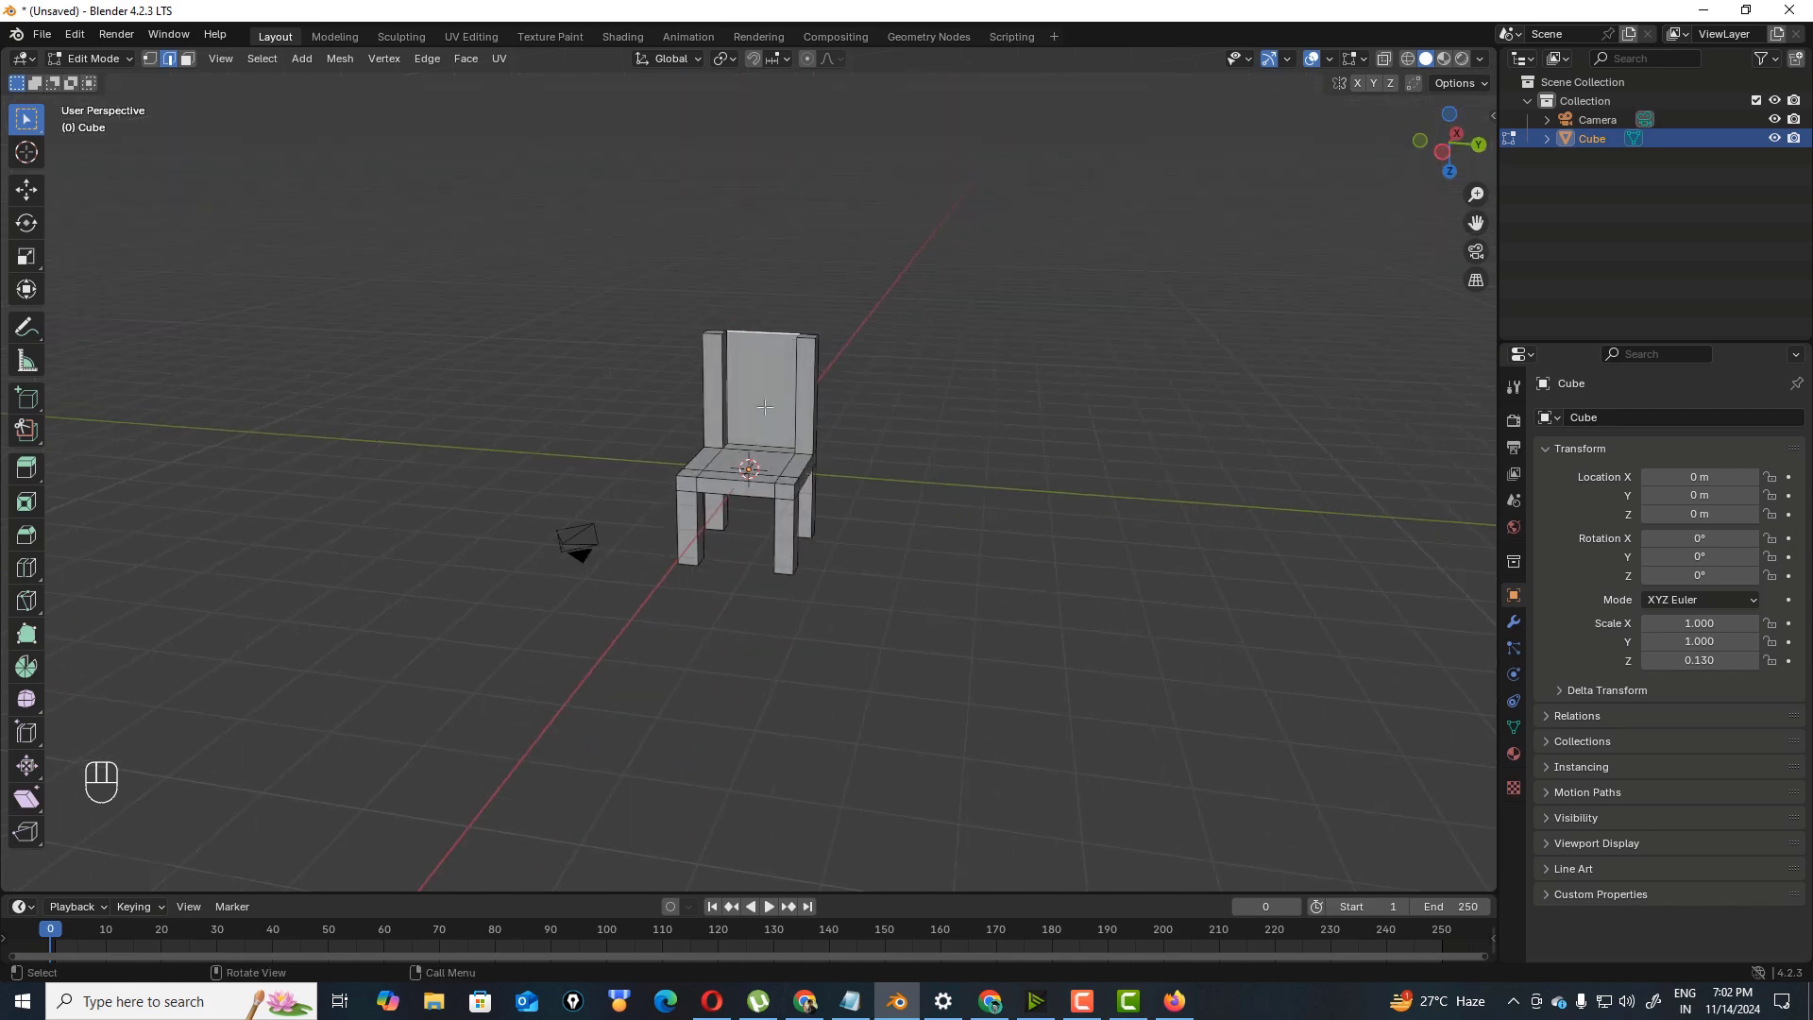
{"action": "left_click", "coordinate": [187, 60]}
{"action": "left_click", "coordinate": [733, 359]}
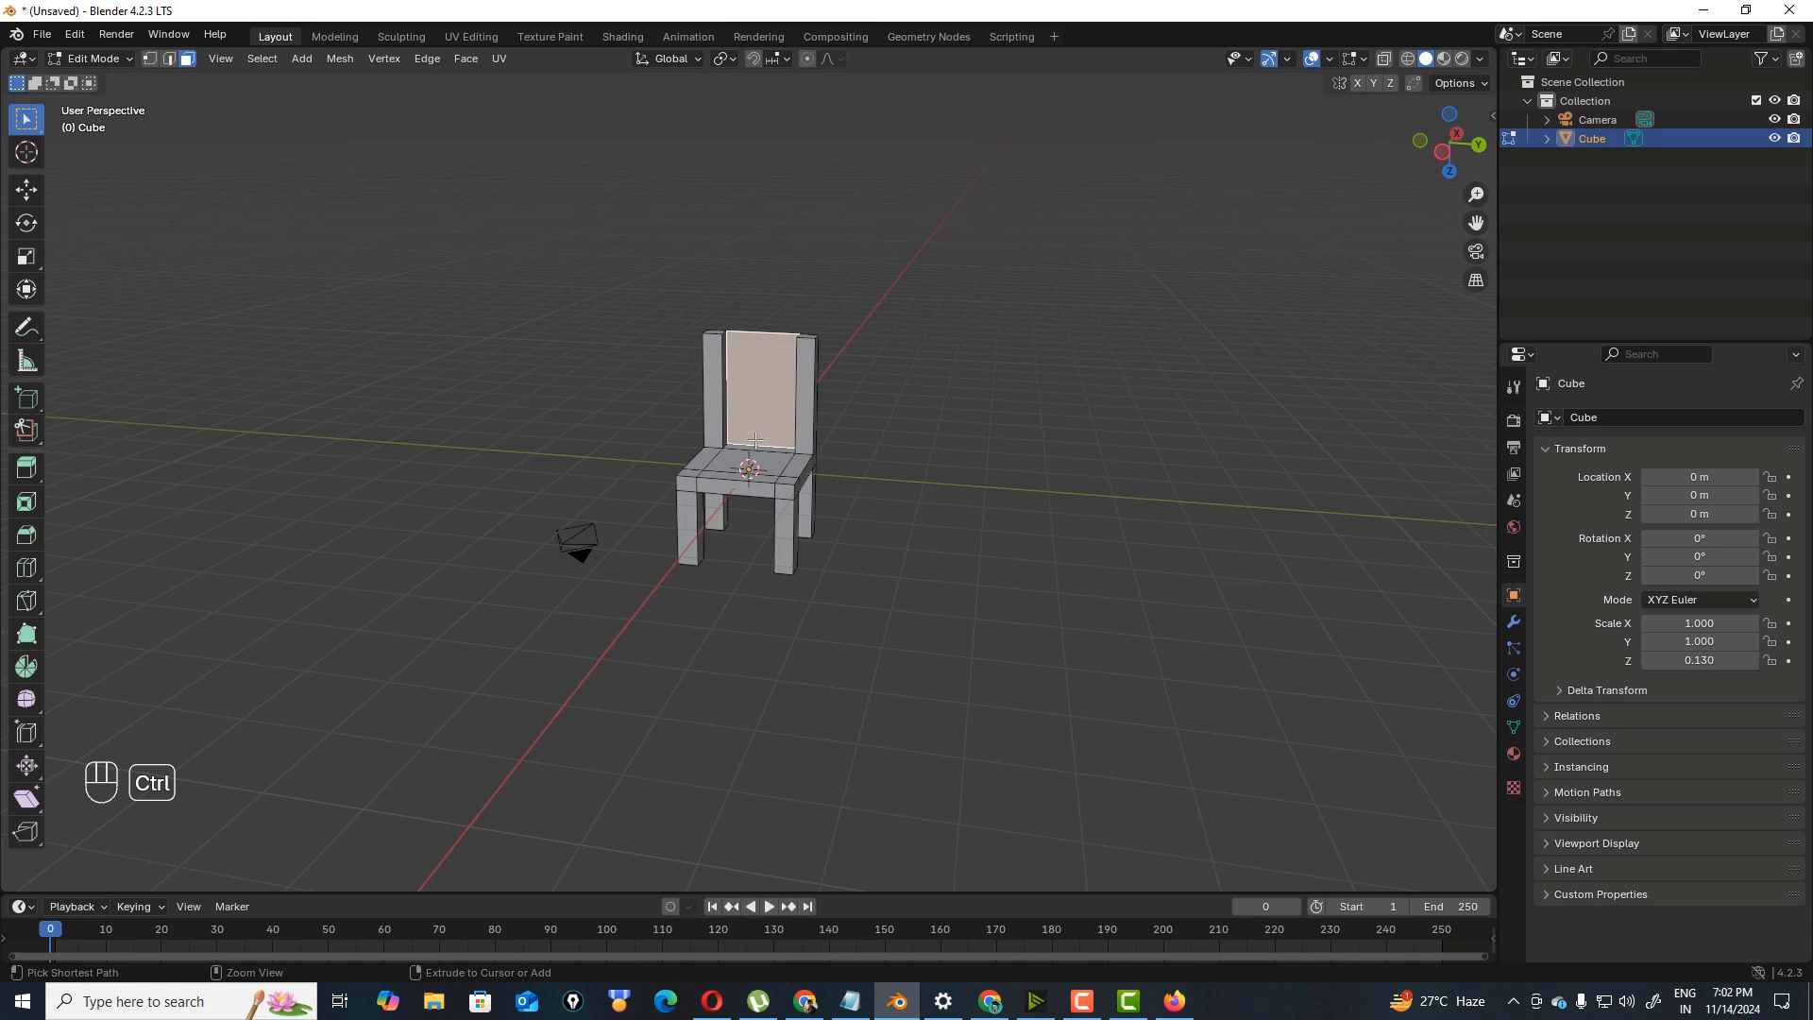
{"action": "key", "text": "ctrl+r"}
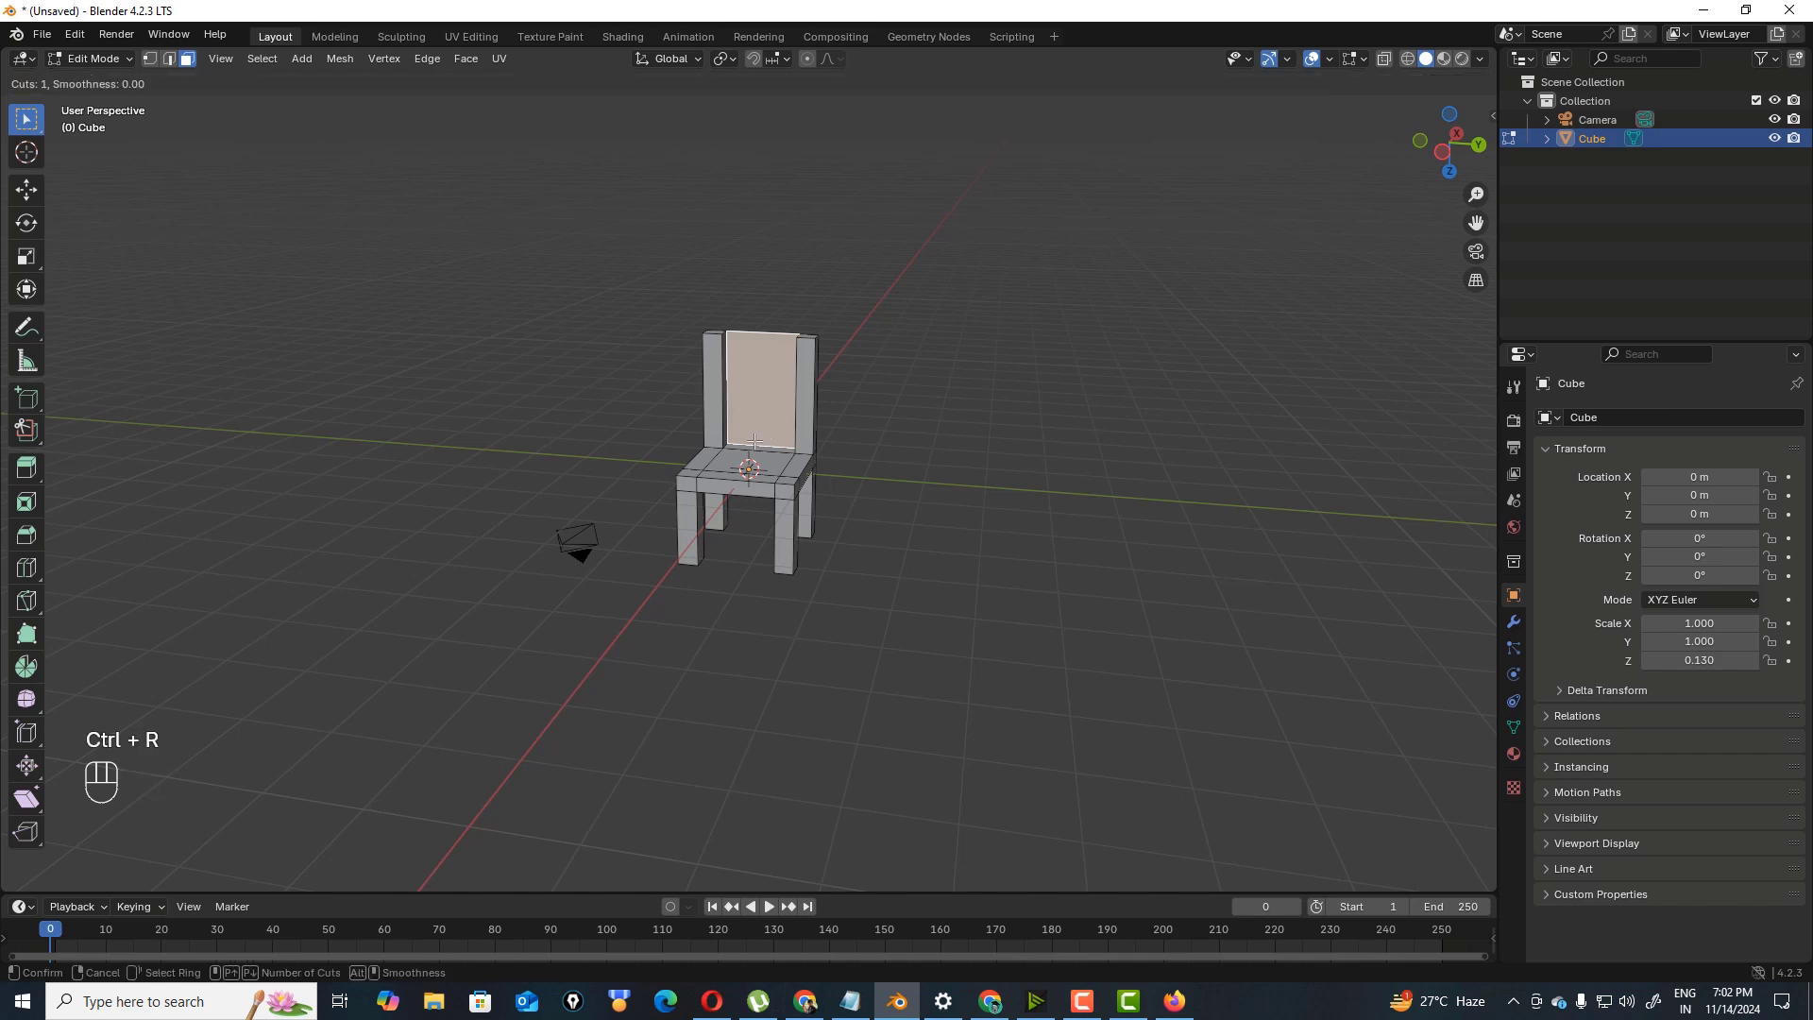
{"action": "left_click", "coordinate": [759, 387]}
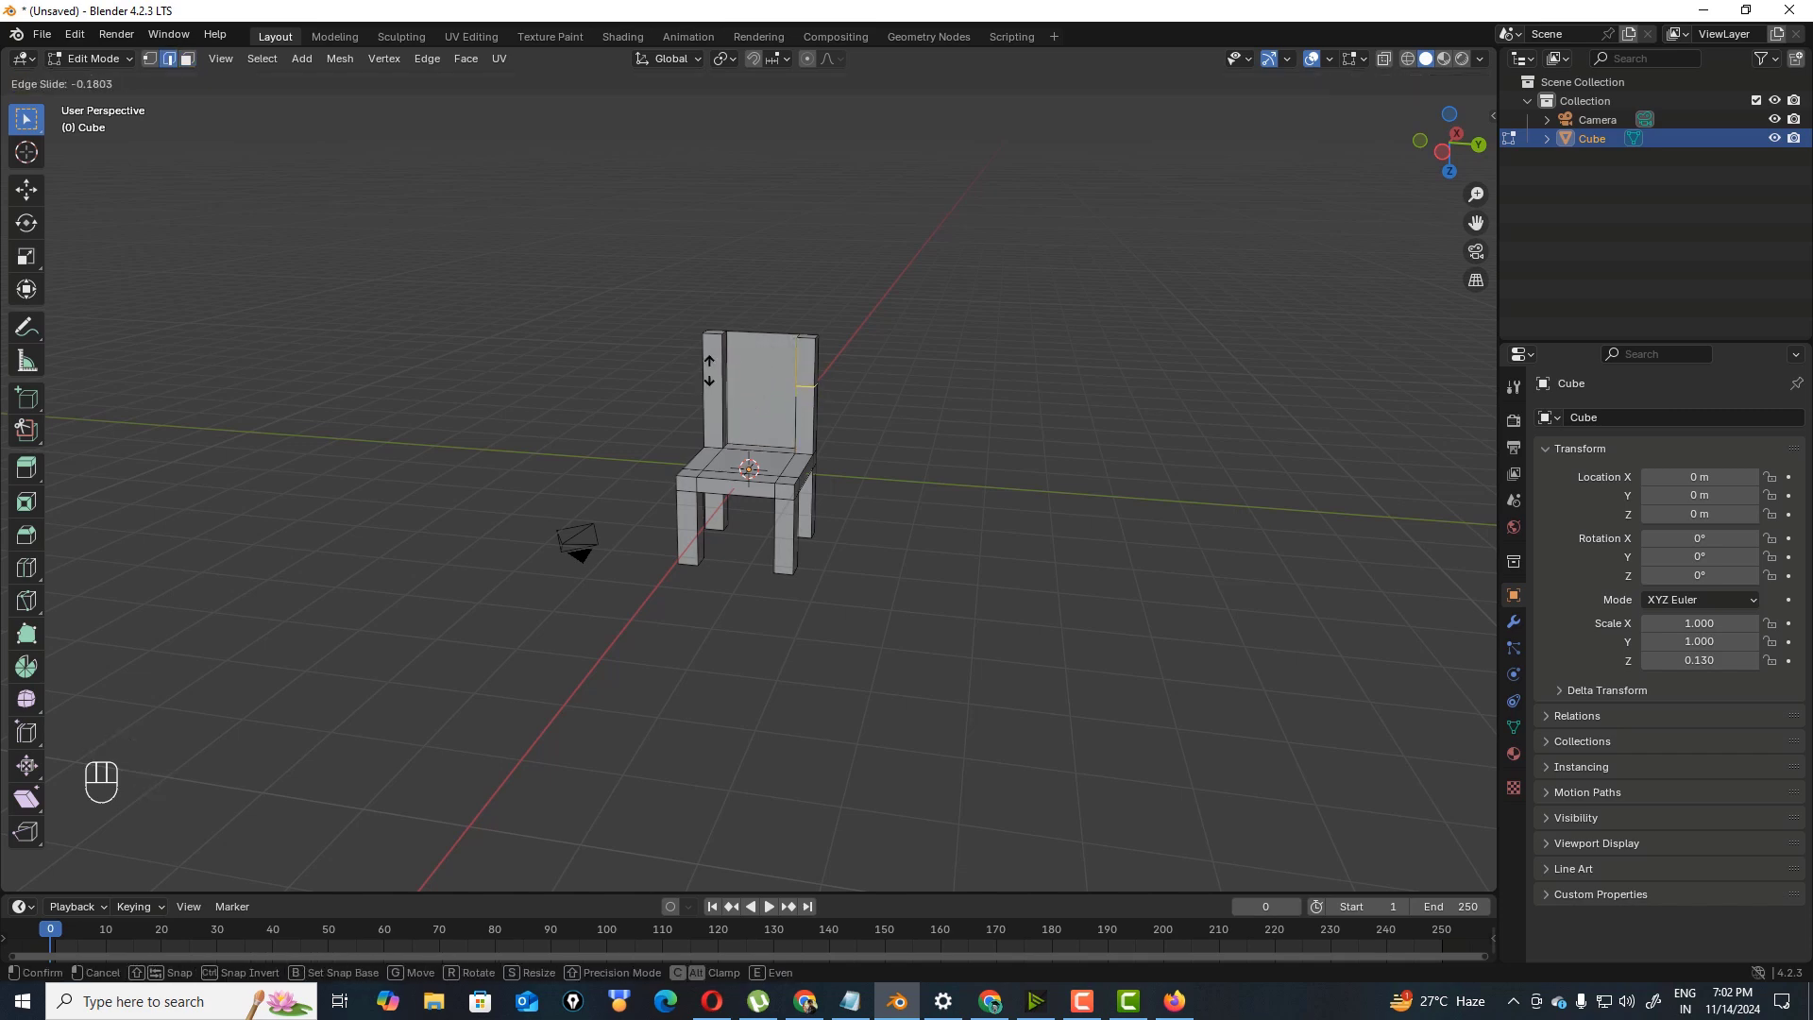
{"action": "left_click", "coordinate": [746, 356]}
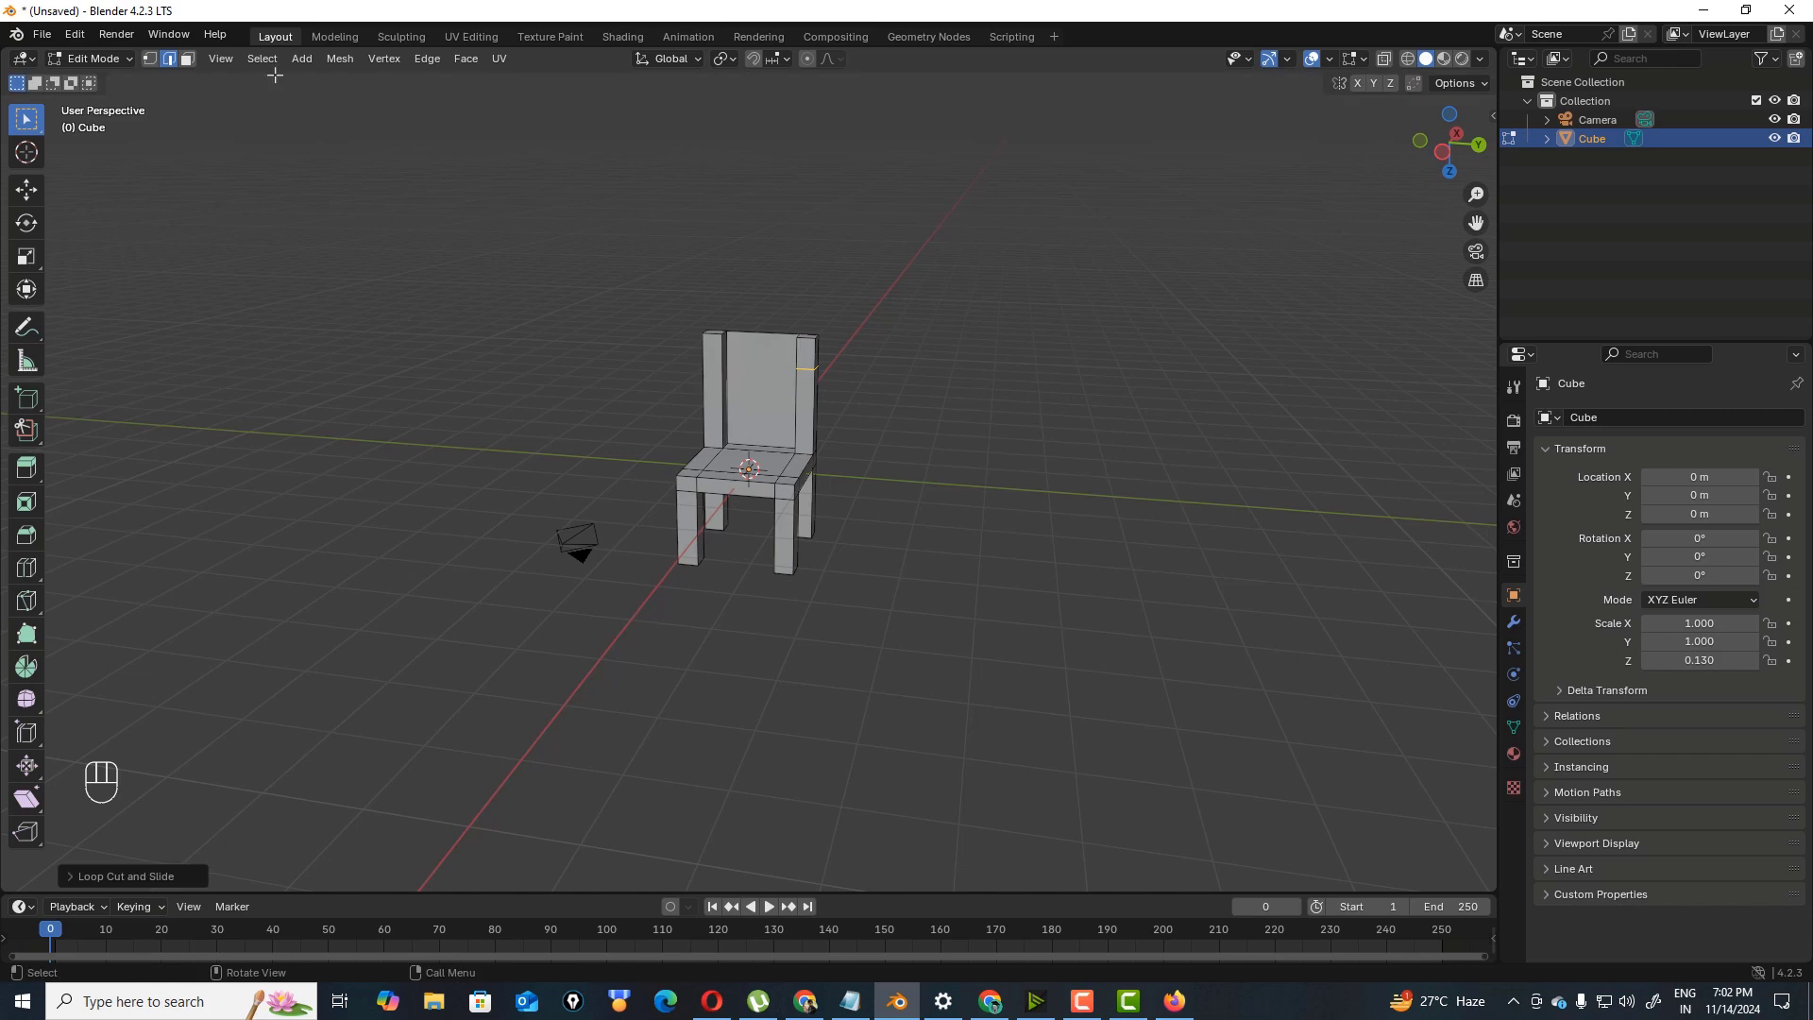
- Try to add another horizontal loop cut across the backrest panel
{"action": "left_click", "coordinate": [187, 59]}
{"action": "left_click", "coordinate": [760, 388]}
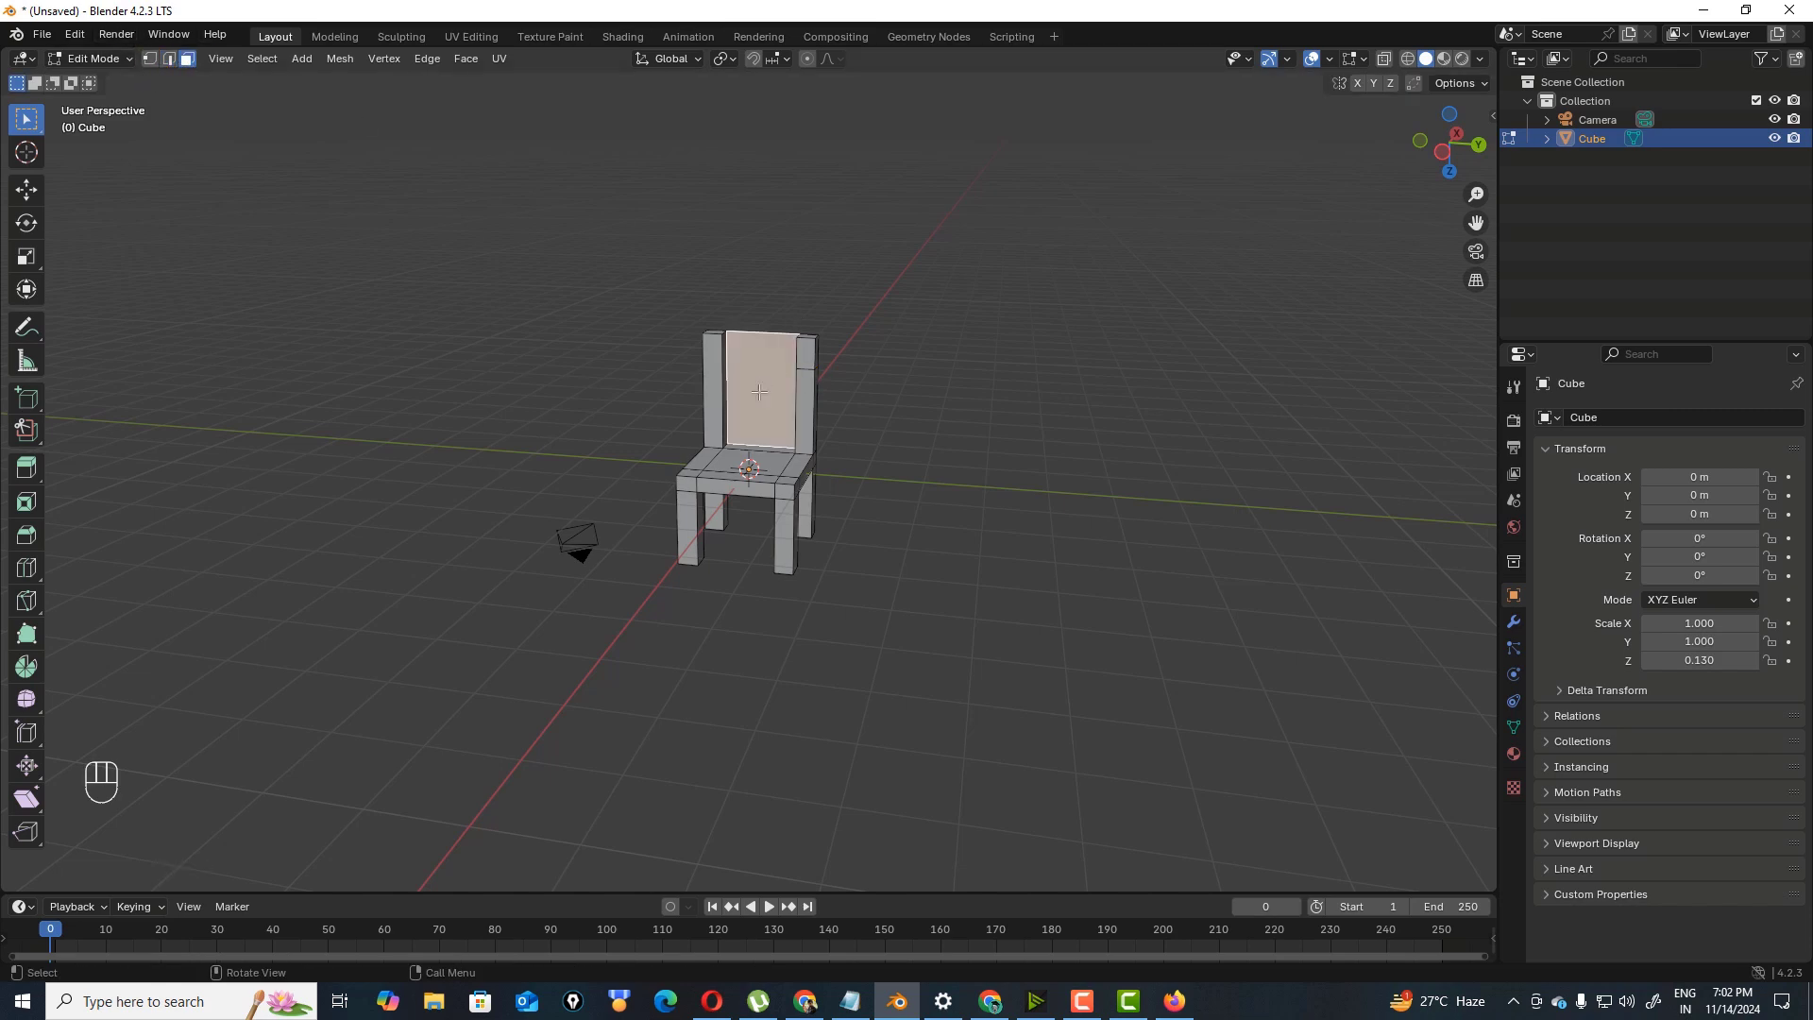
{"action": "key", "text": "ctrl+r"}
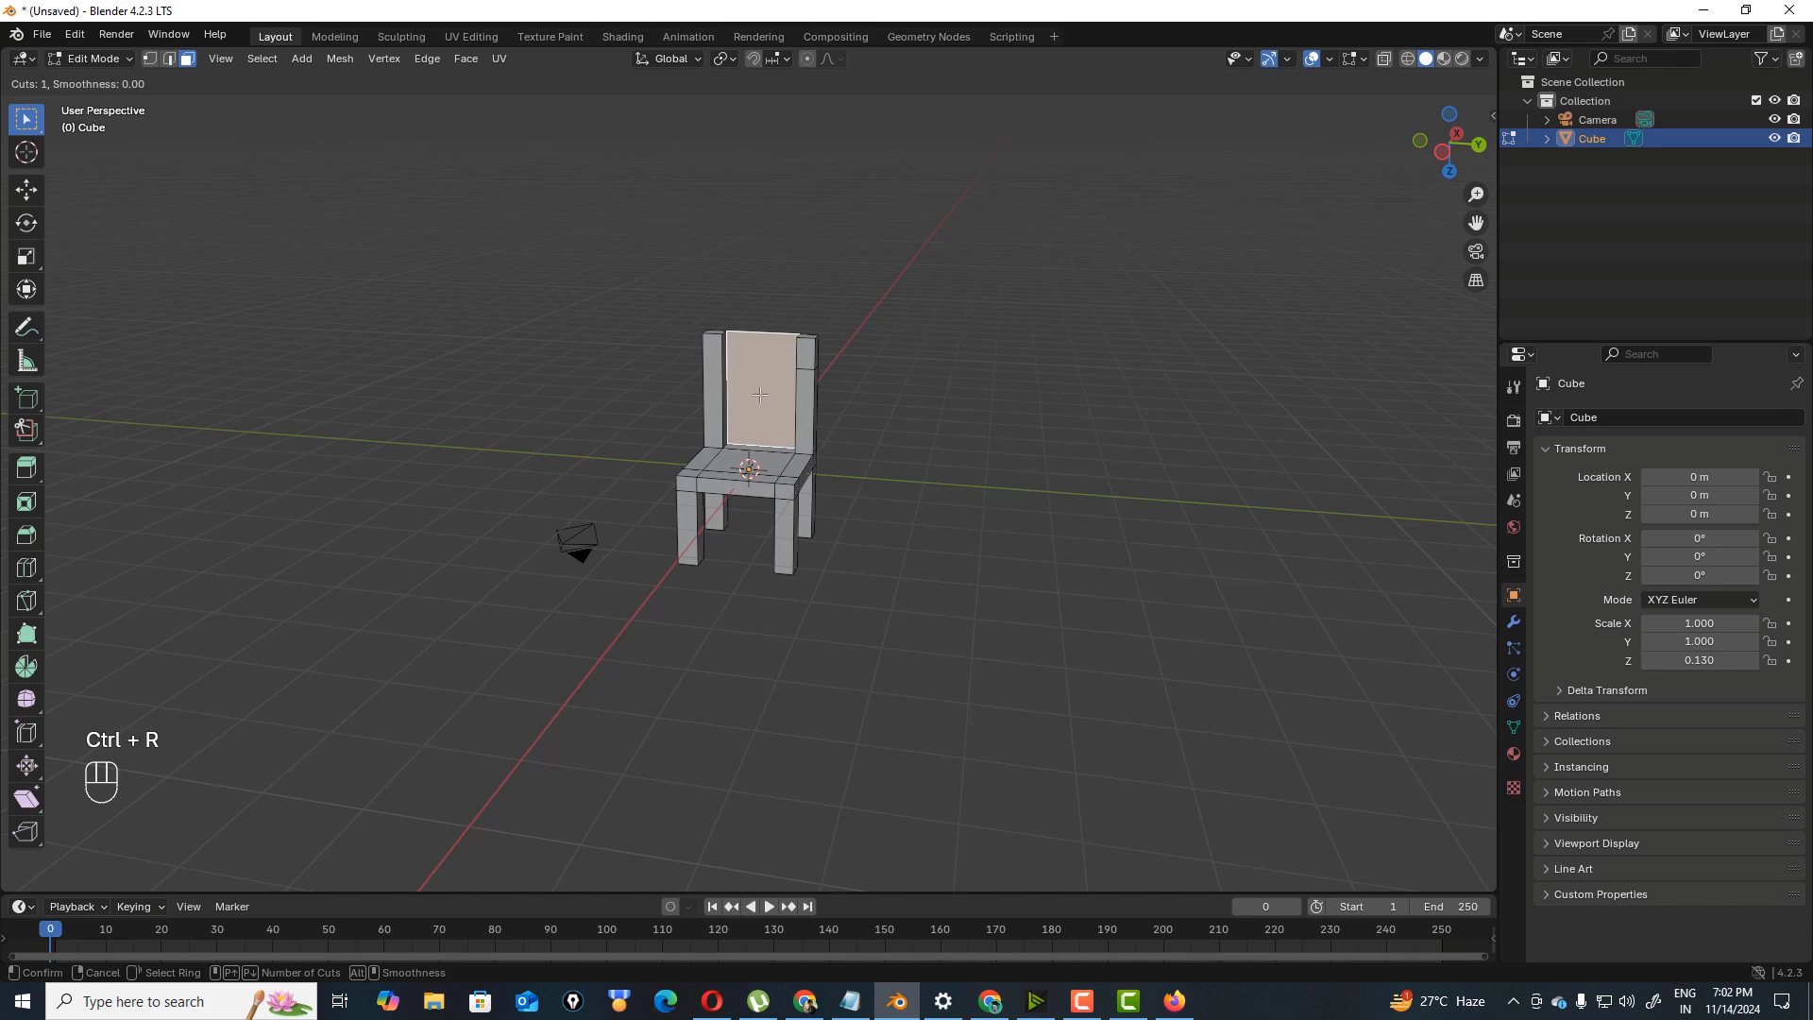
{"action": "left_click", "coordinate": [761, 387]}
{"action": "left_click", "coordinate": [763, 373]}
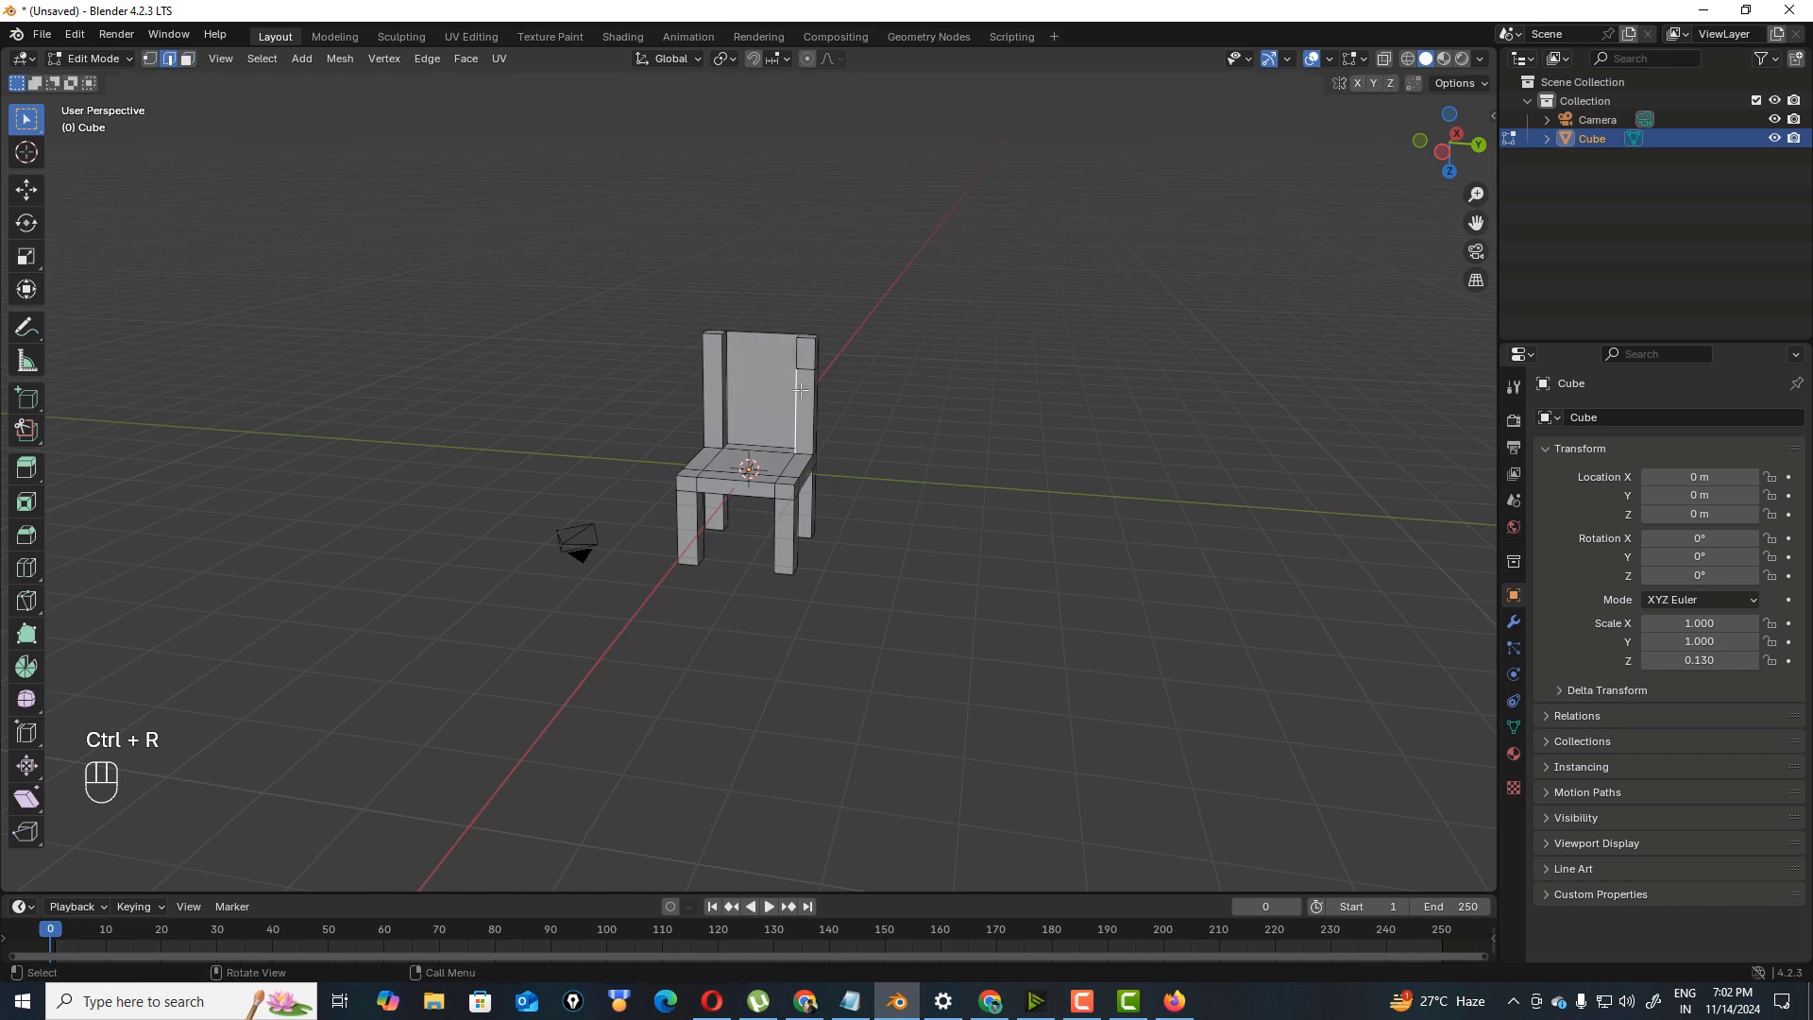
- Join the front inner vertical edges of the two backrest posts with Bridge Edge Loops to close the backrest's front
{"action": "key", "text": "shift"}
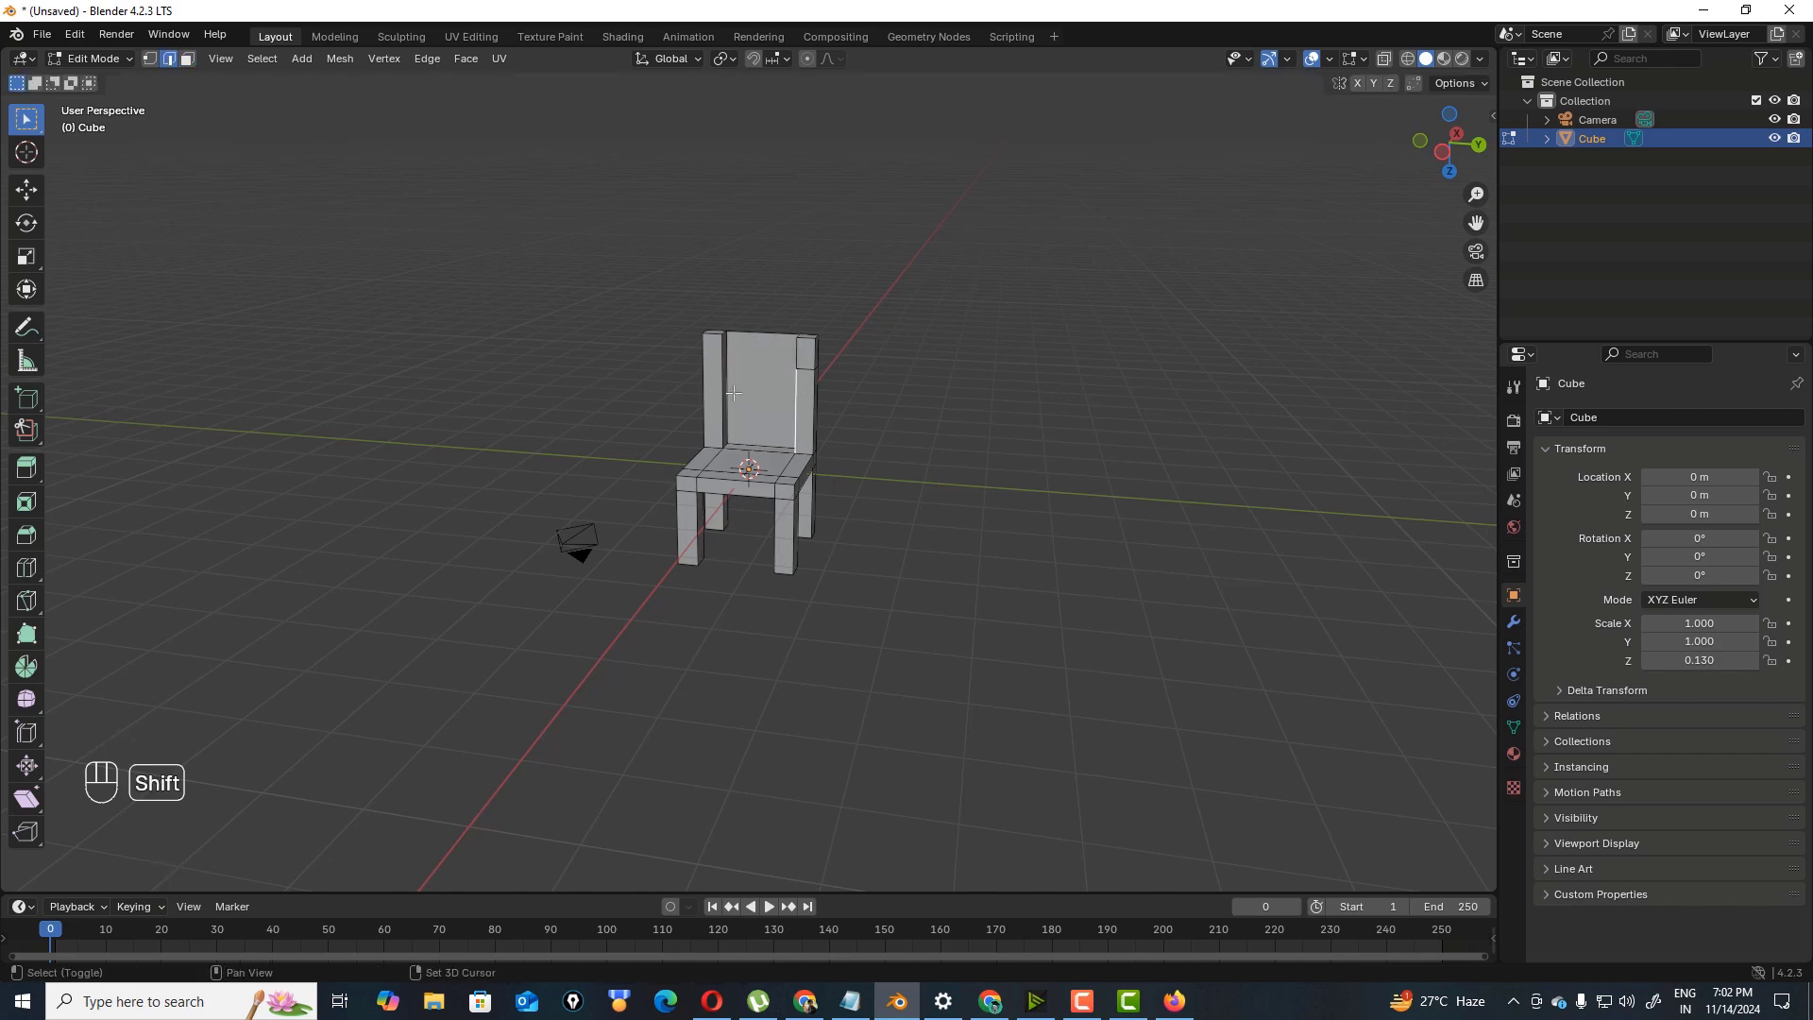
{"action": "left_click", "coordinate": [721, 387], "text": "shift"}
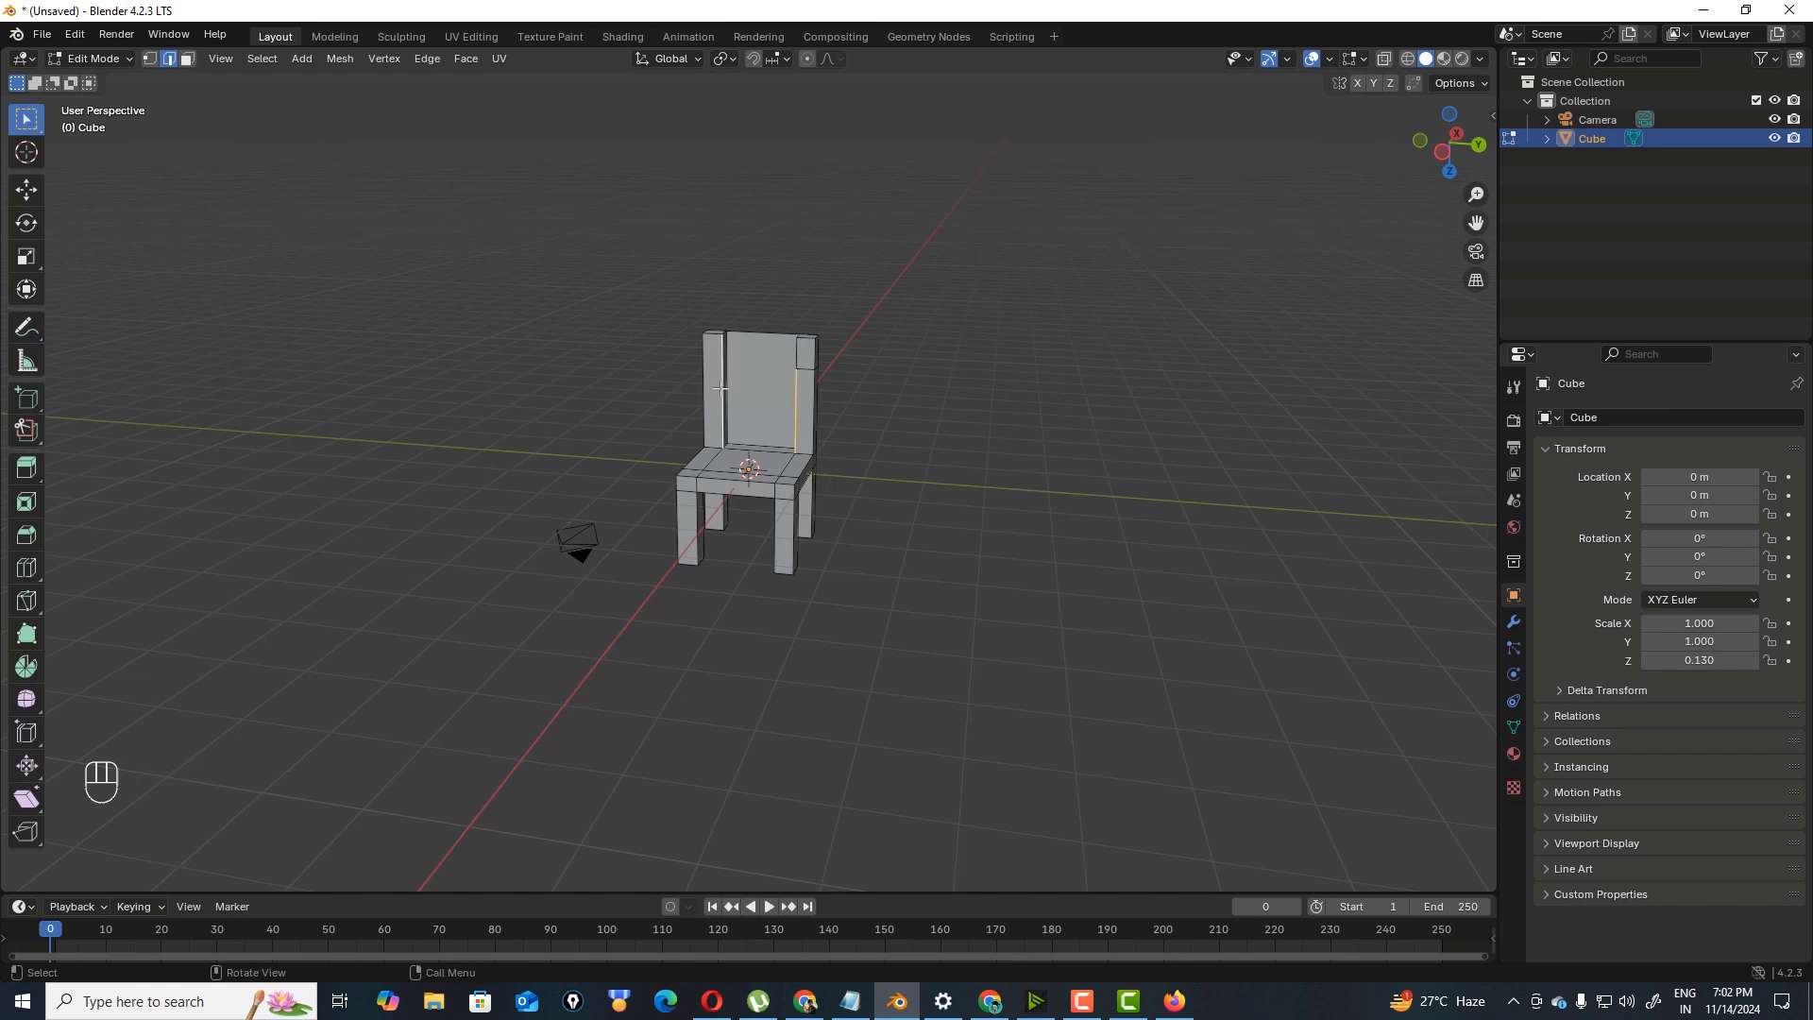
{"action": "left_click", "coordinate": [796, 361], "text": "shift"}
{"action": "left_click", "coordinate": [426, 58]}
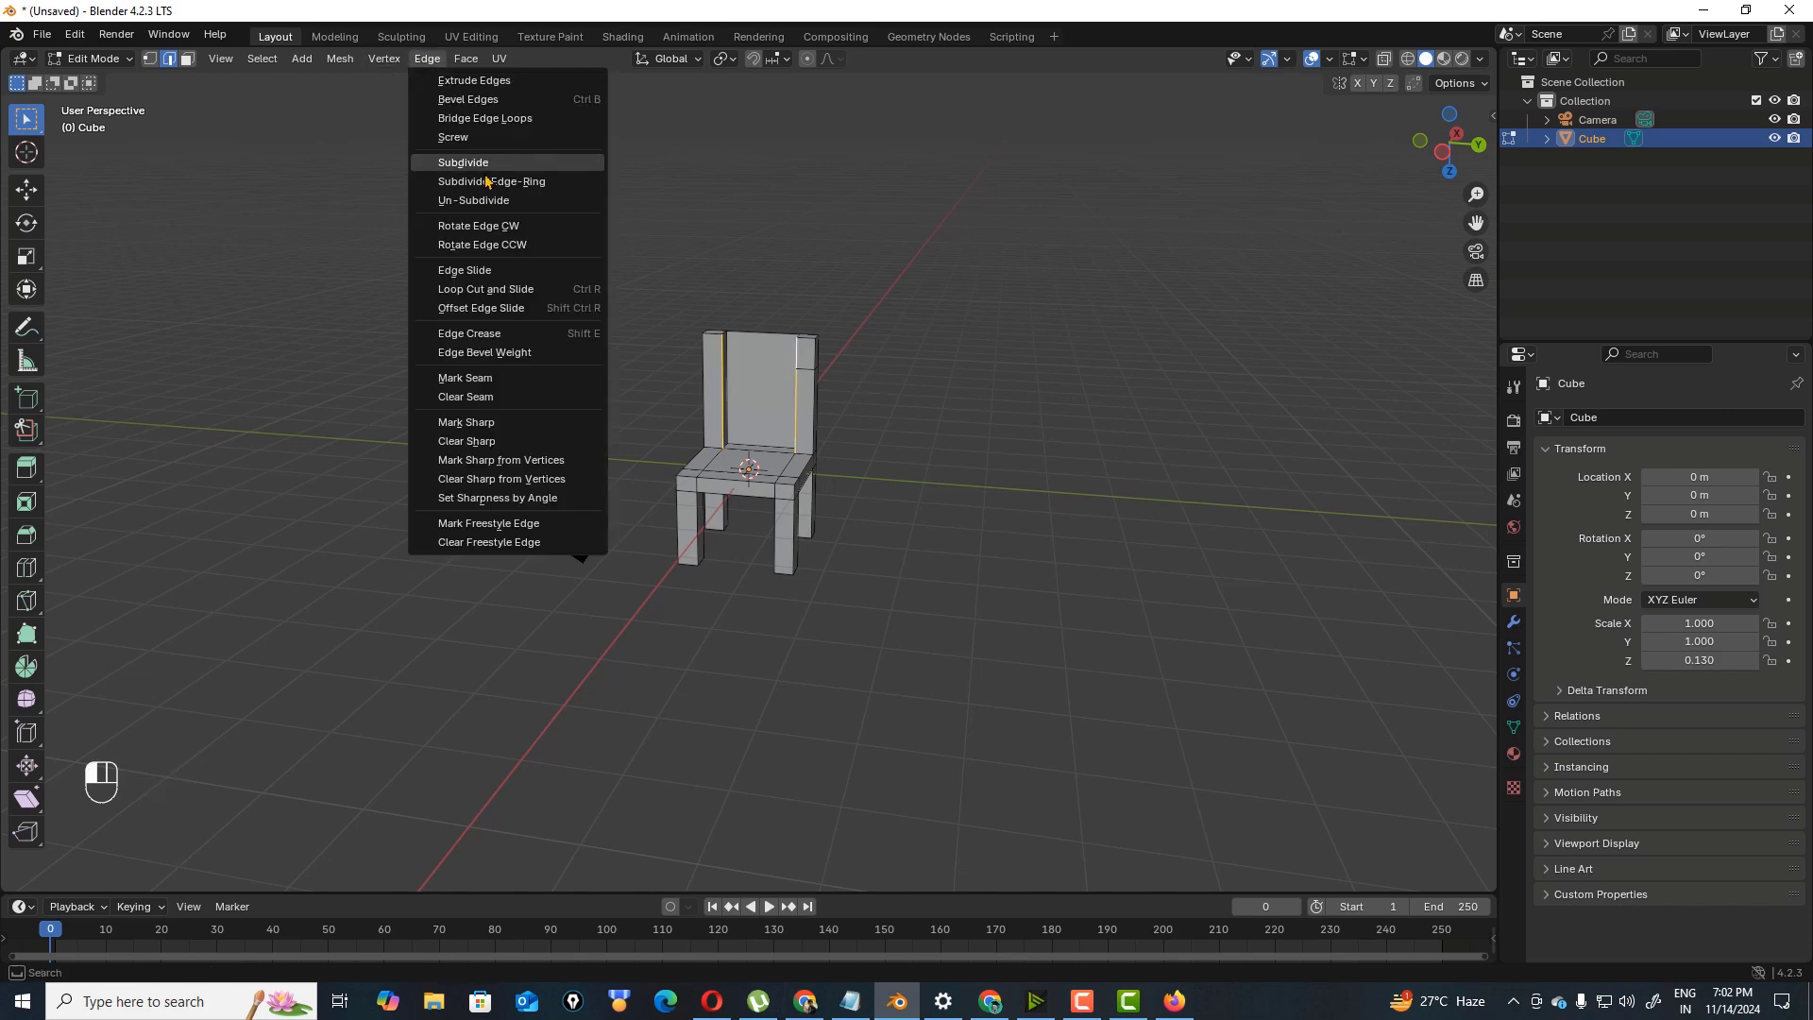
{"action": "left_click", "coordinate": [491, 118]}
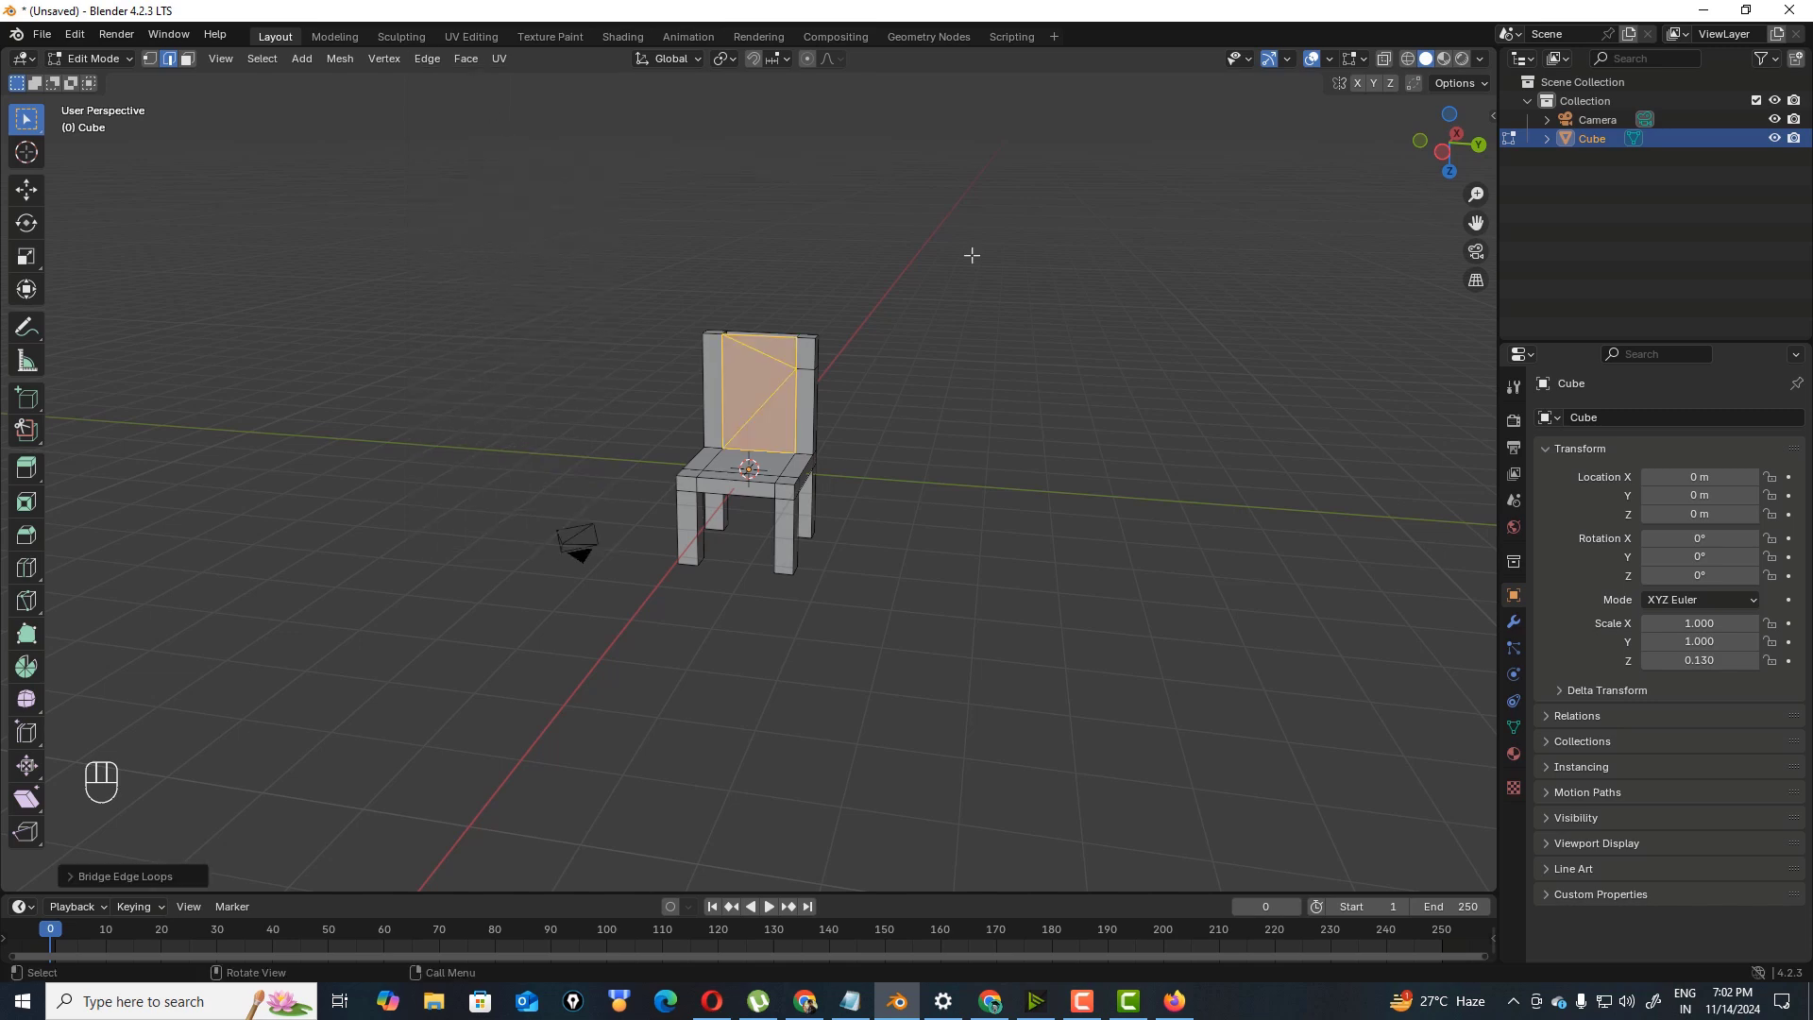
{"action": "left_click_drag", "start_coordinate": [1430, 176], "coordinate": [1421, 274]}
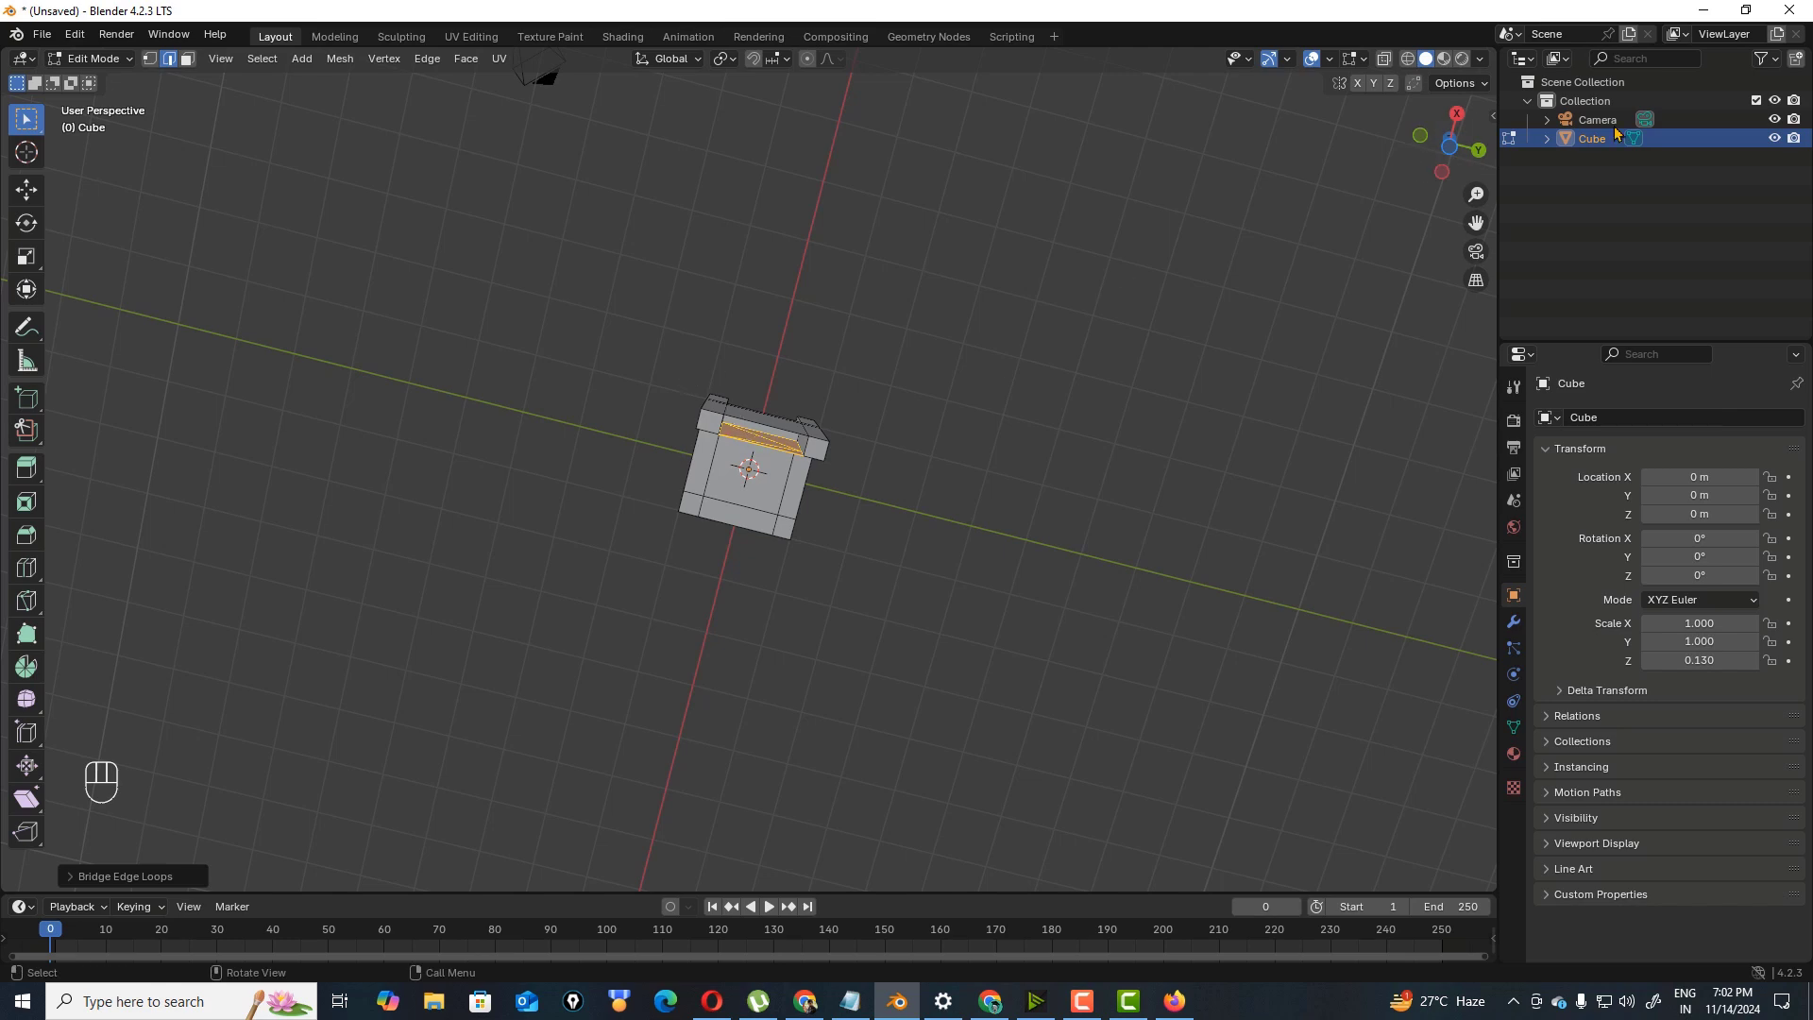
{"action": "mouse_move", "coordinate": [1430, 168]}
{"action": "left_mouse_down"}
{"action": "mouse_move", "coordinate": [1432, 132]}
{"action": "mouse_move", "coordinate": [1428, 156]}
{"action": "left_mouse_up"}
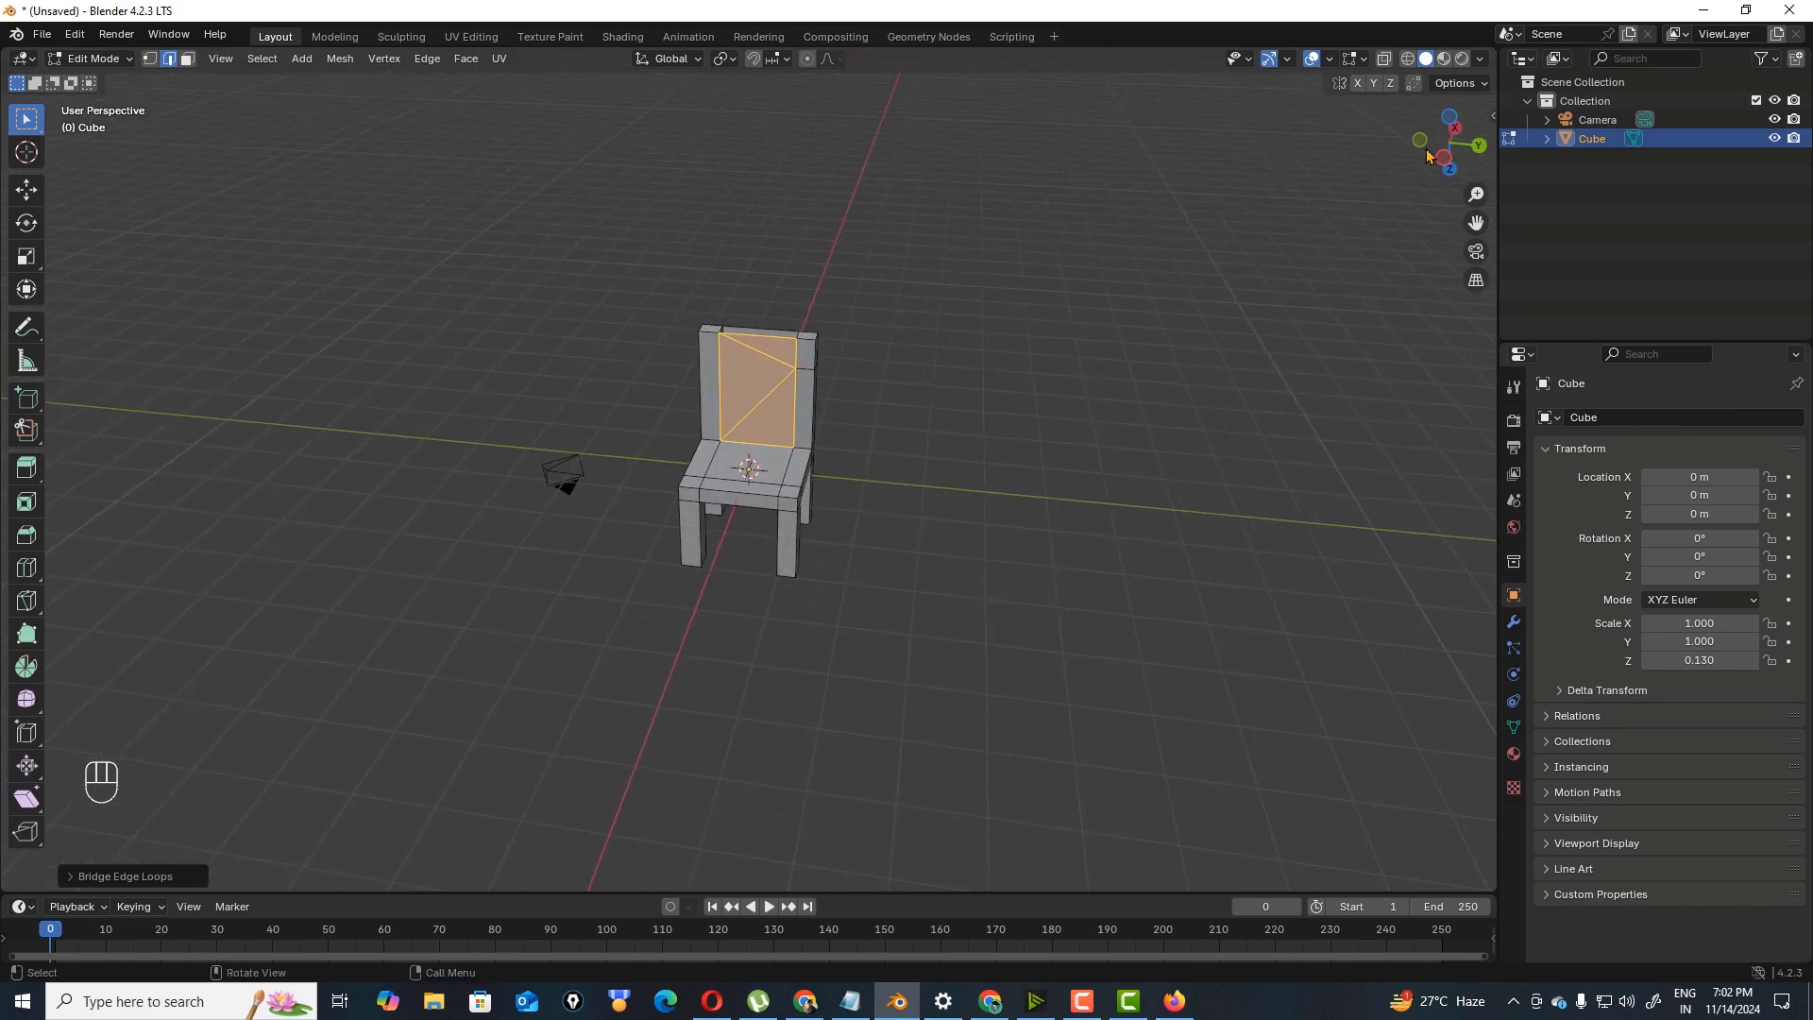
{"action": "left_click", "coordinate": [795, 257]}
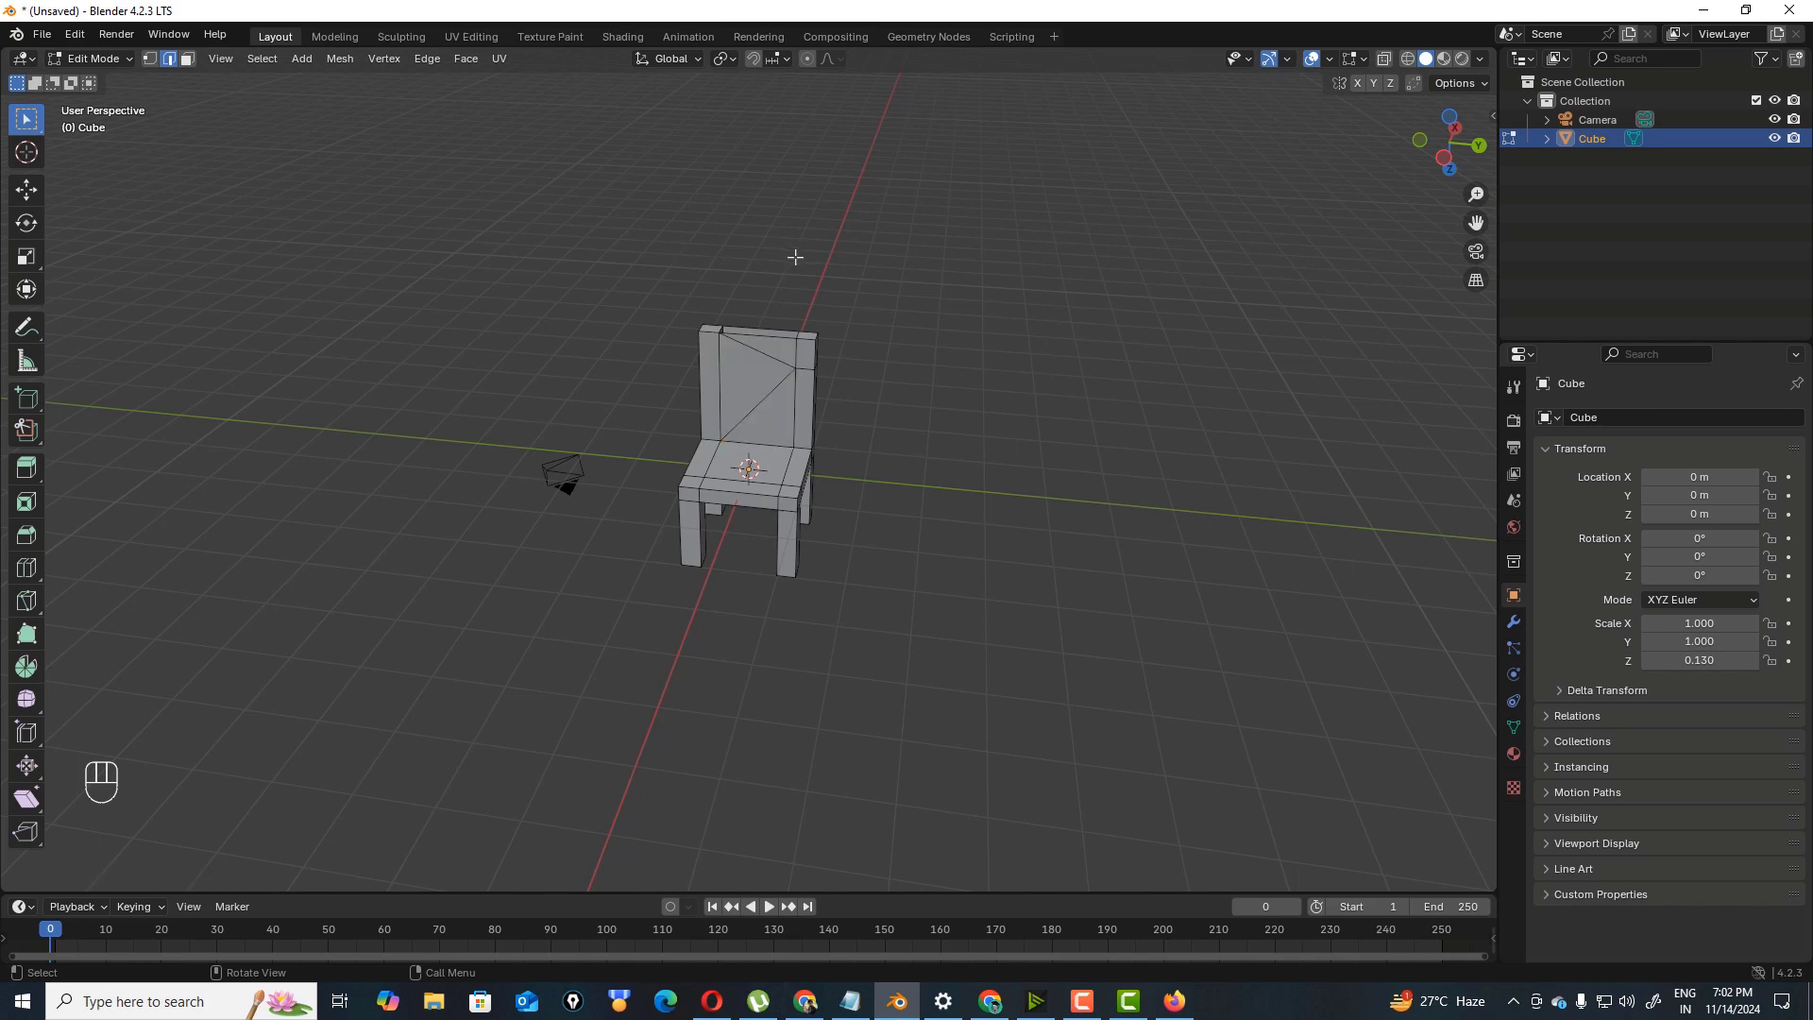
- Extrude the lower triangular face of the backrest's front in place and scale it down to form an inner triangle
{"action": "left_click", "coordinate": [756, 379]}
{"action": "left_click", "coordinate": [795, 415]}
{"action": "left_click", "coordinate": [187, 59]}
{"action": "left_click", "coordinate": [777, 435]}
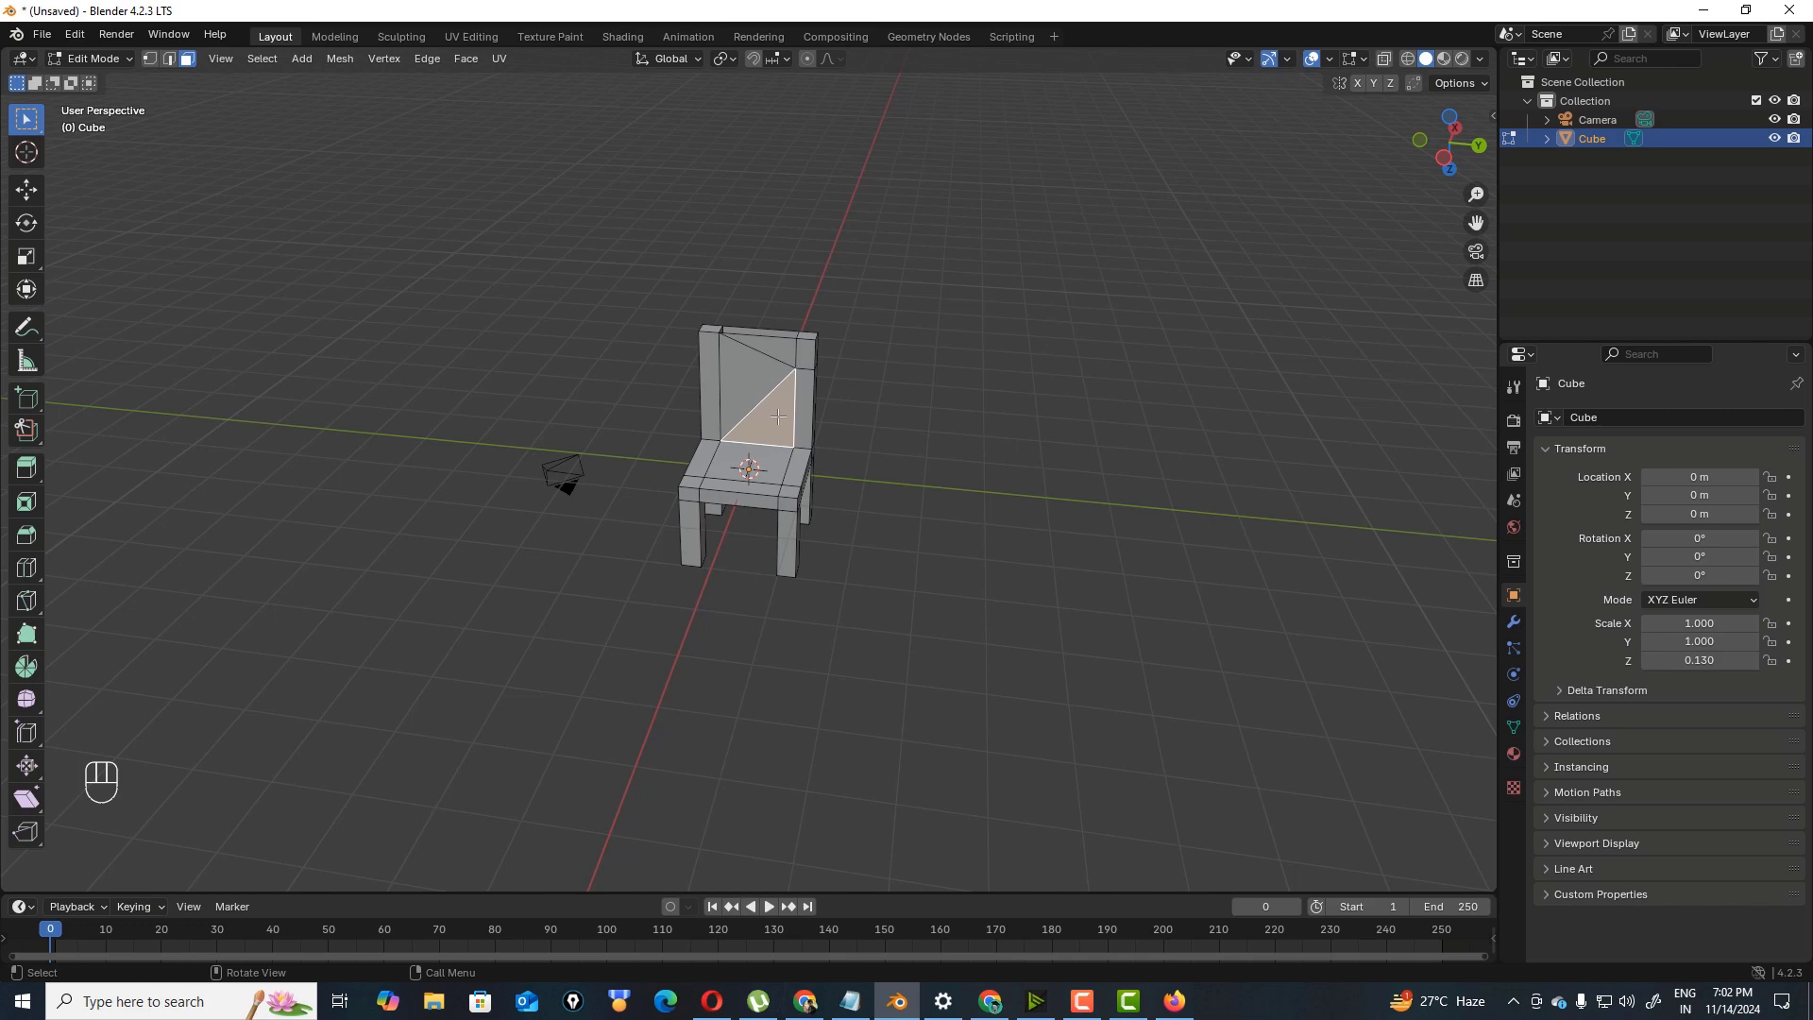
{"action": "key", "text": "e"}
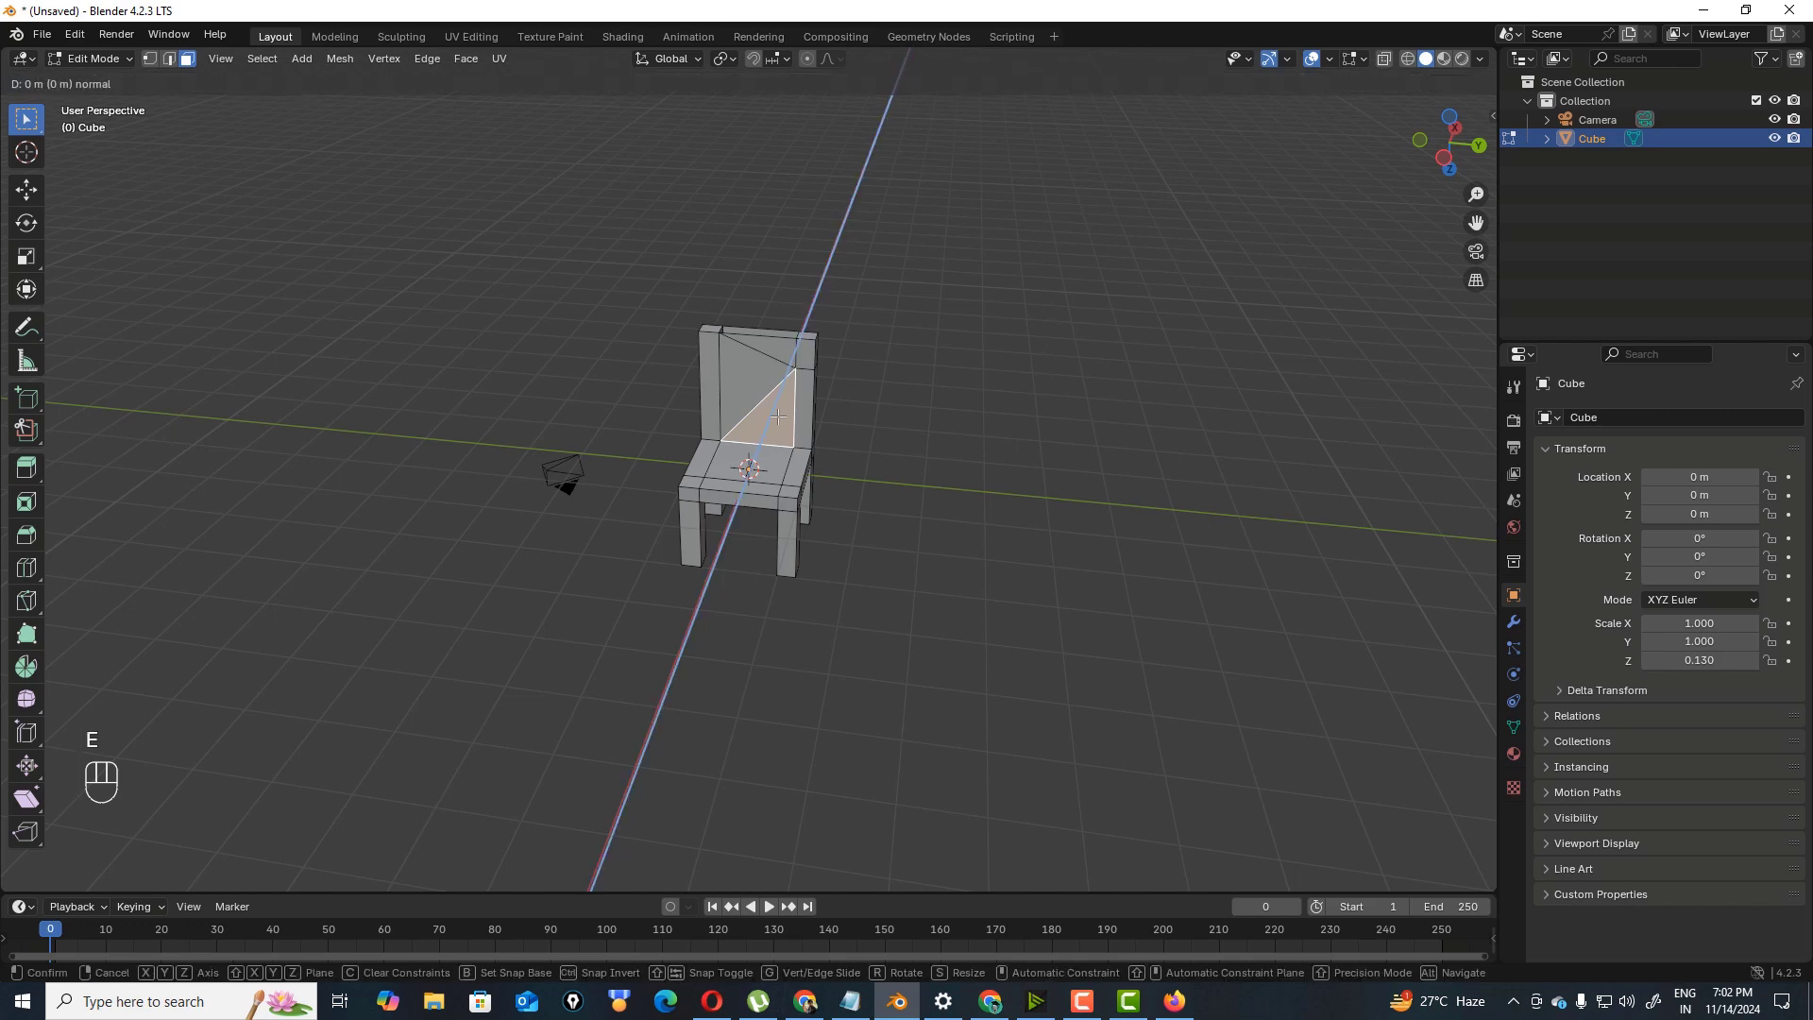
{"action": "key", "text": "s"}
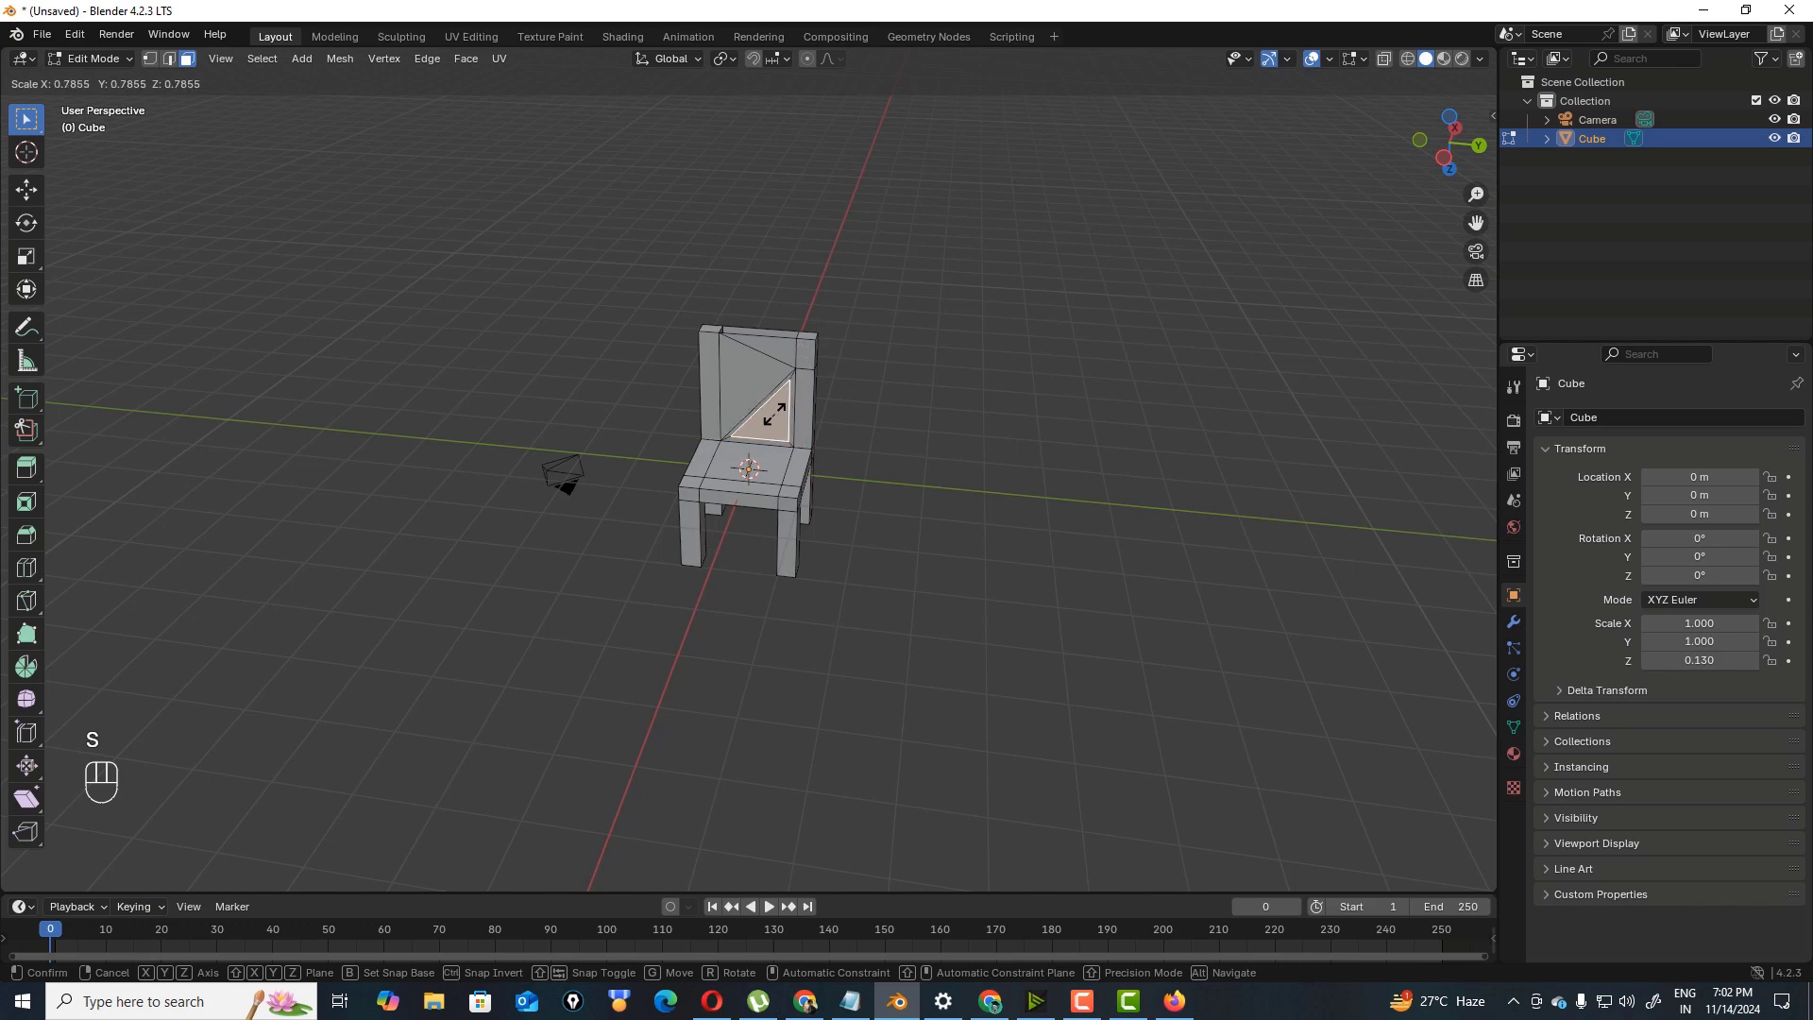
{"action": "left_click", "coordinate": [775, 413]}
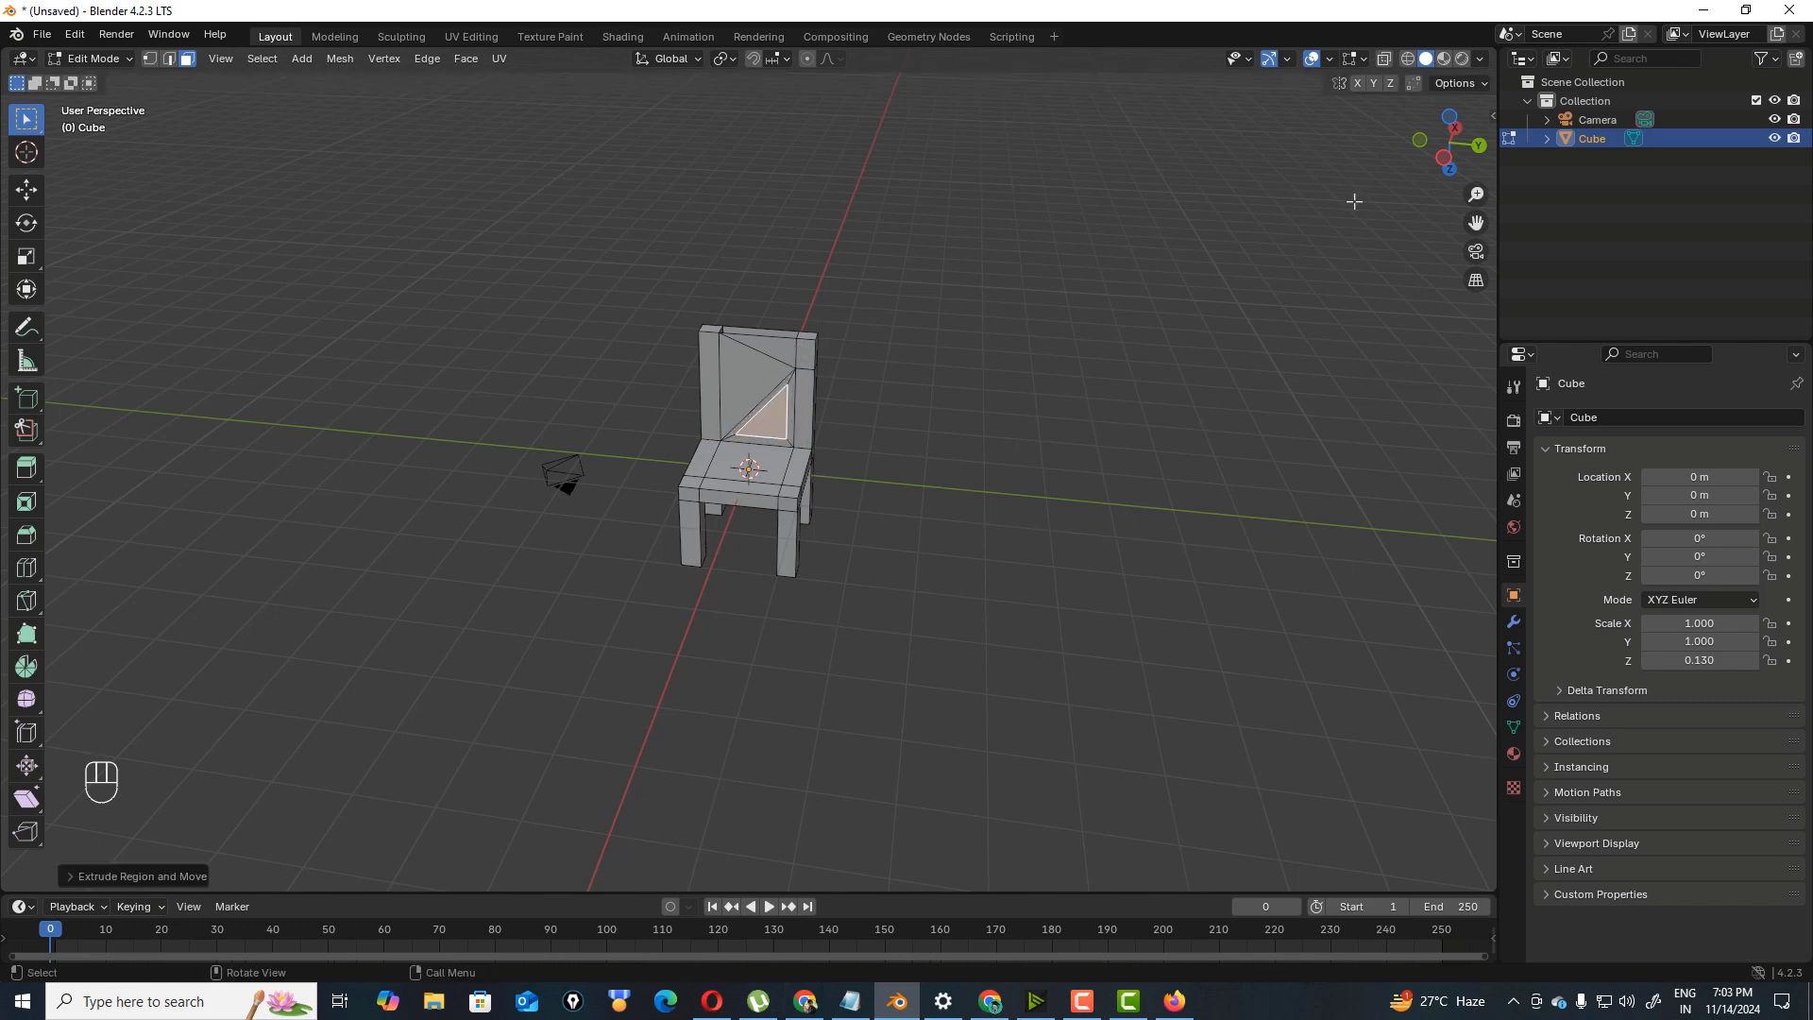
- Extrude the large middle triangular face on the backrest's front in place and scale it down to a small triangle
{"action": "left_click_drag", "start_coordinate": [1444, 141], "coordinate": [1398, 156]}
{"action": "left_click", "coordinate": [731, 387]}
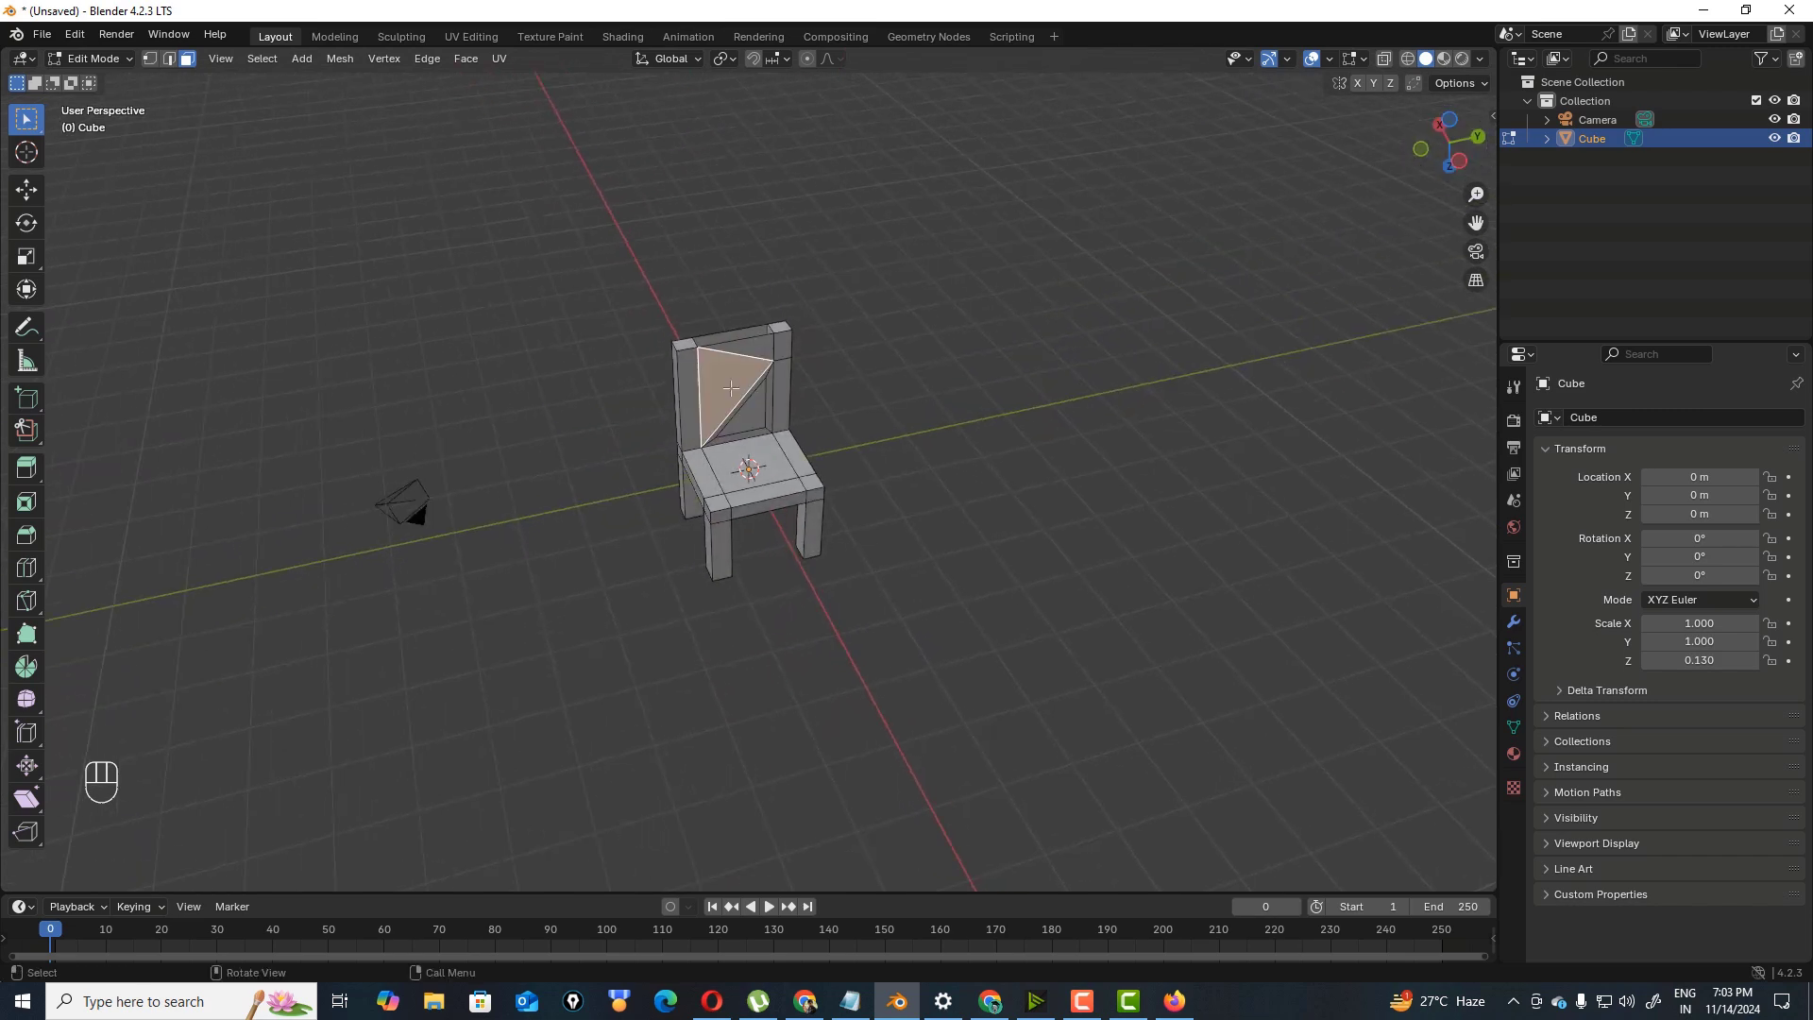
{"action": "key", "text": "e"}
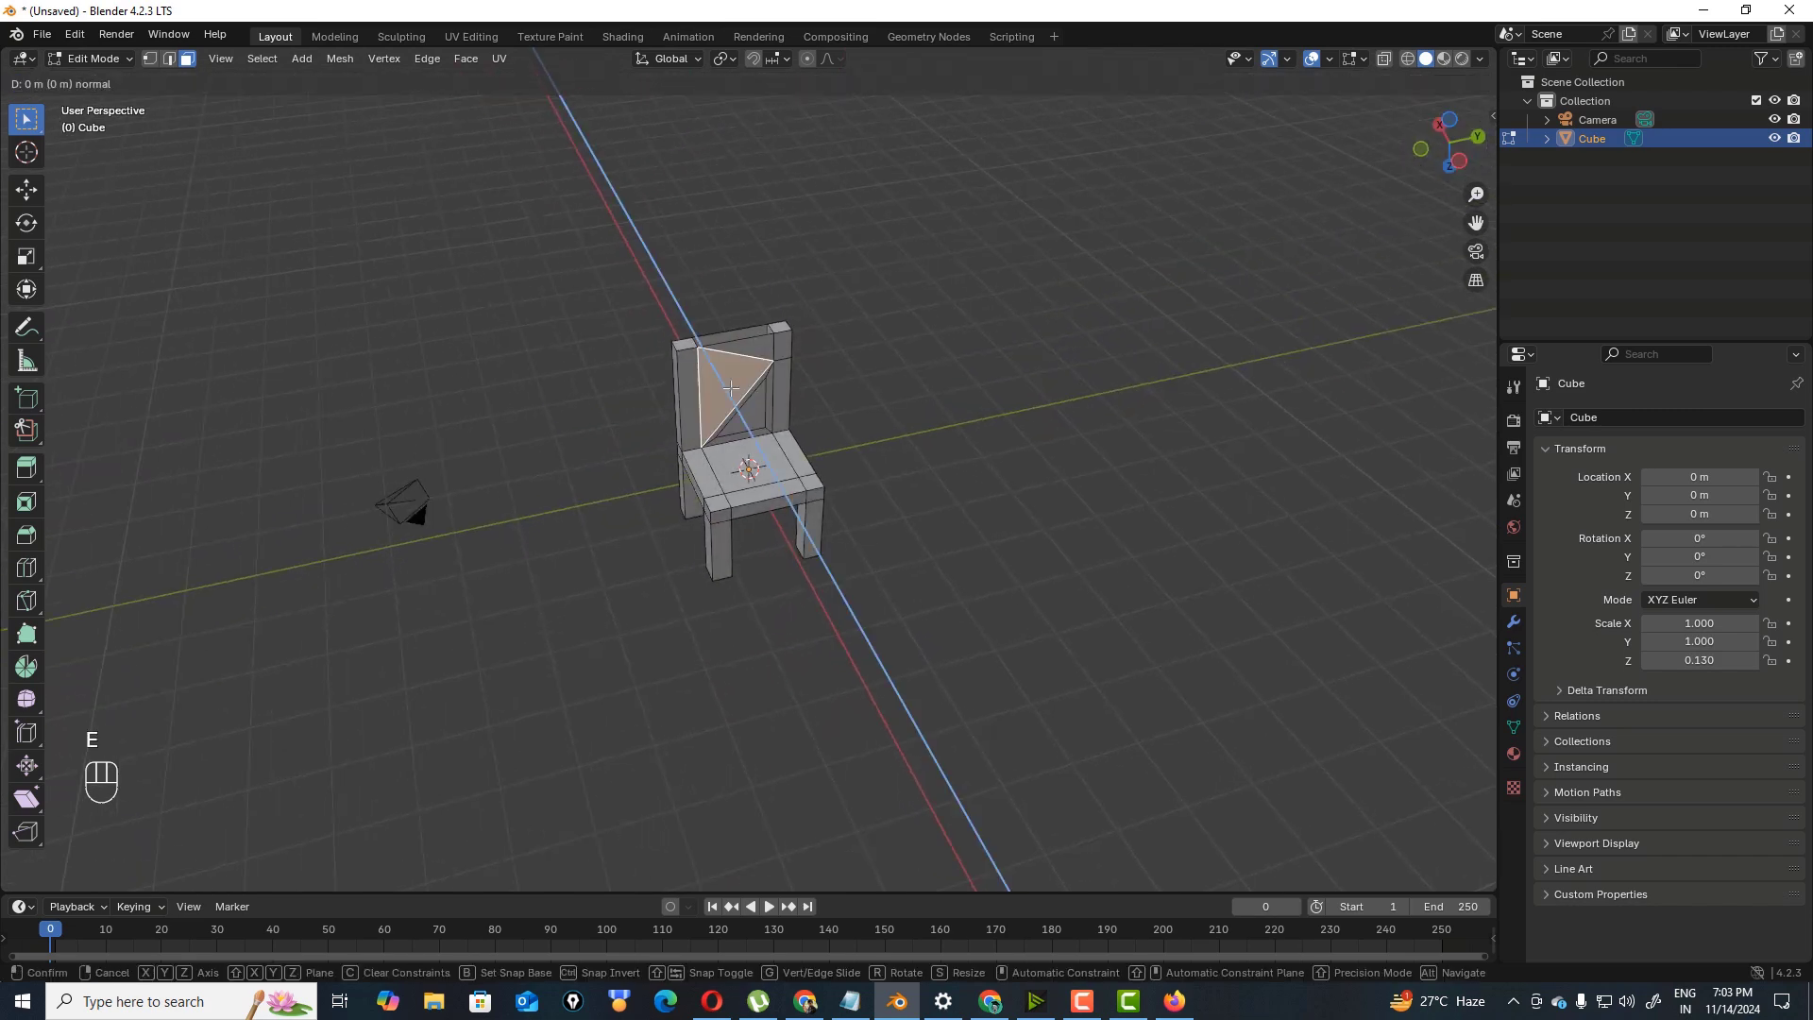
{"action": "key", "text": "s"}
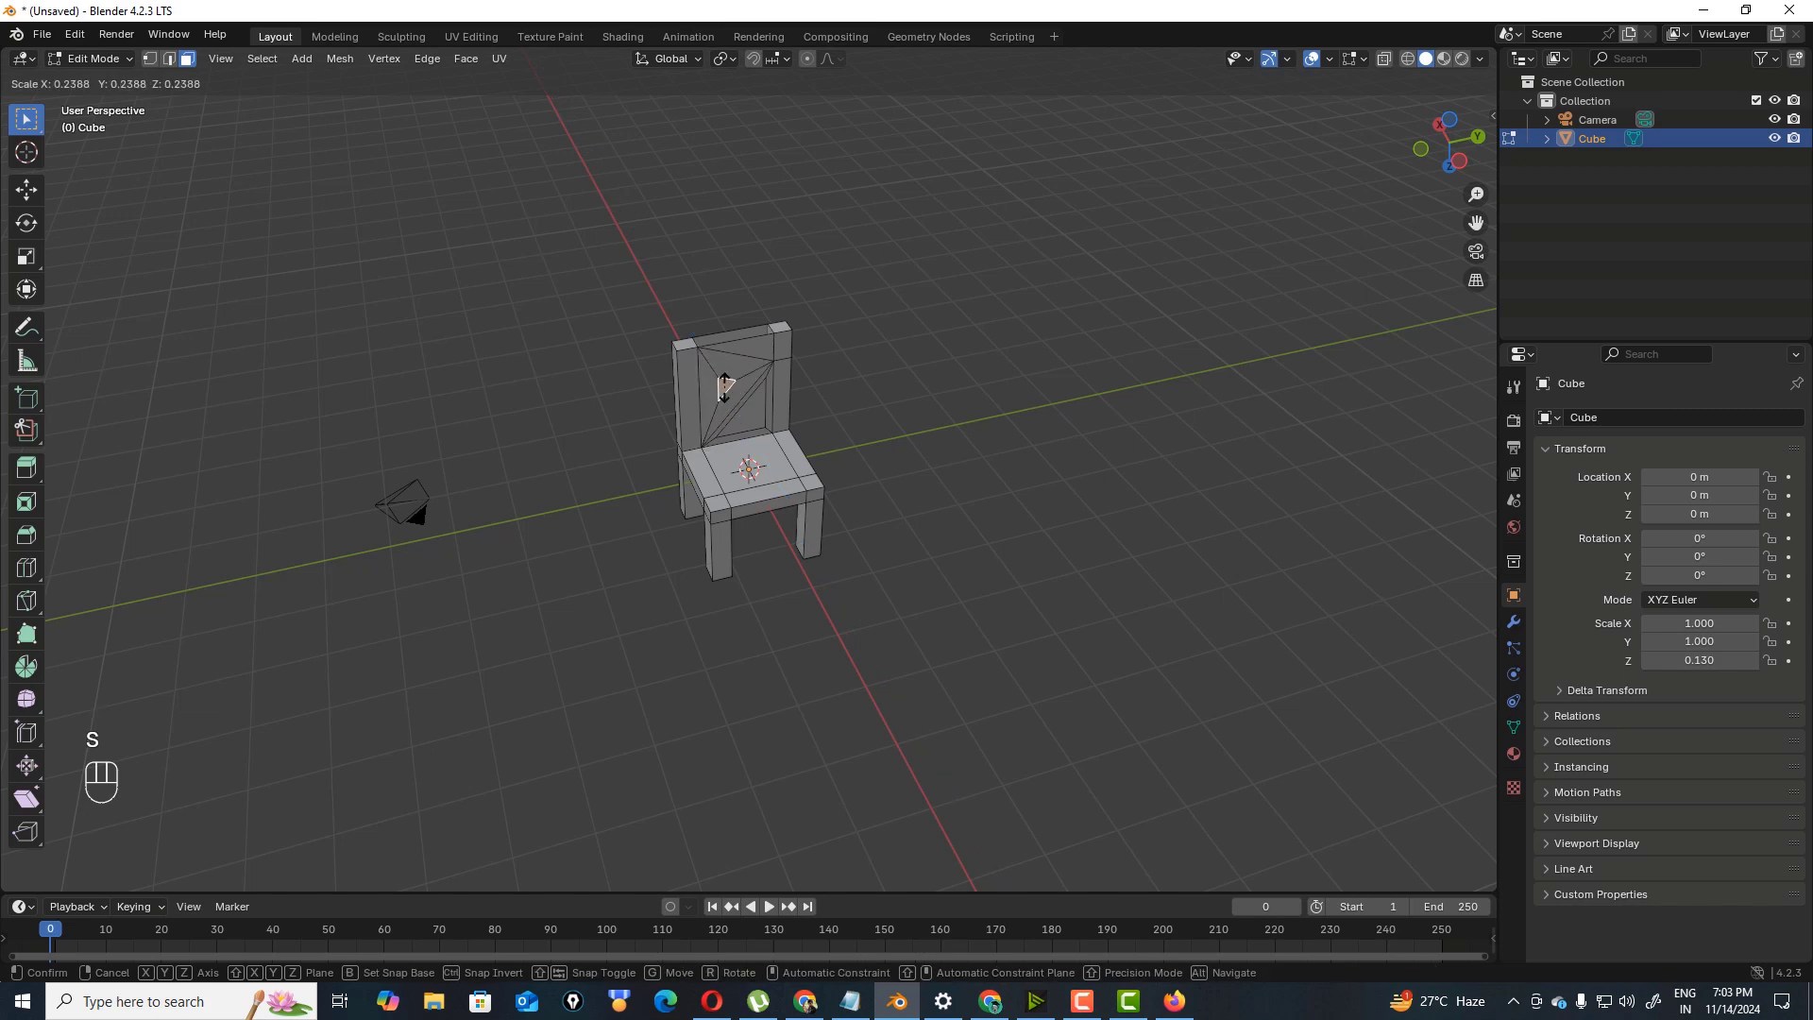
{"action": "left_click", "coordinate": [727, 387]}
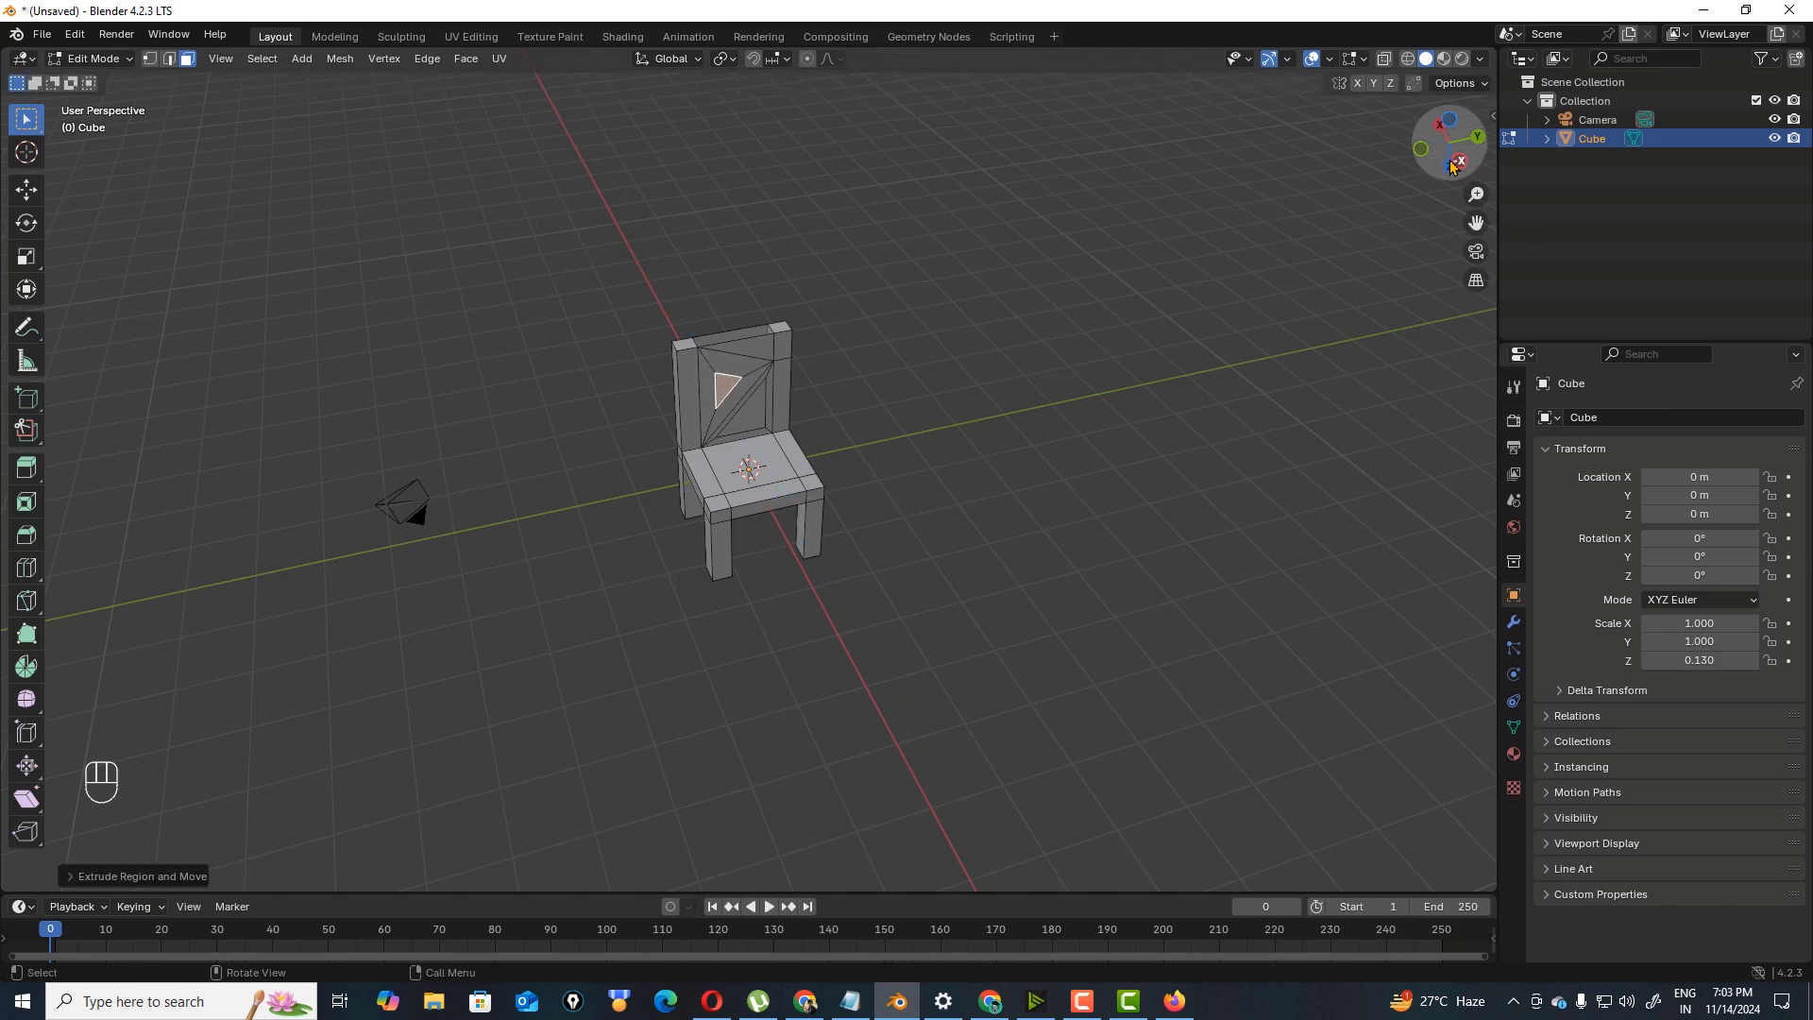
- Extrude the upper triangular face of the backrest about 0.045 m inward and scale it to about 0.62
{"action": "left_click_drag", "start_coordinate": [1451, 159], "coordinate": [1396, 179]}
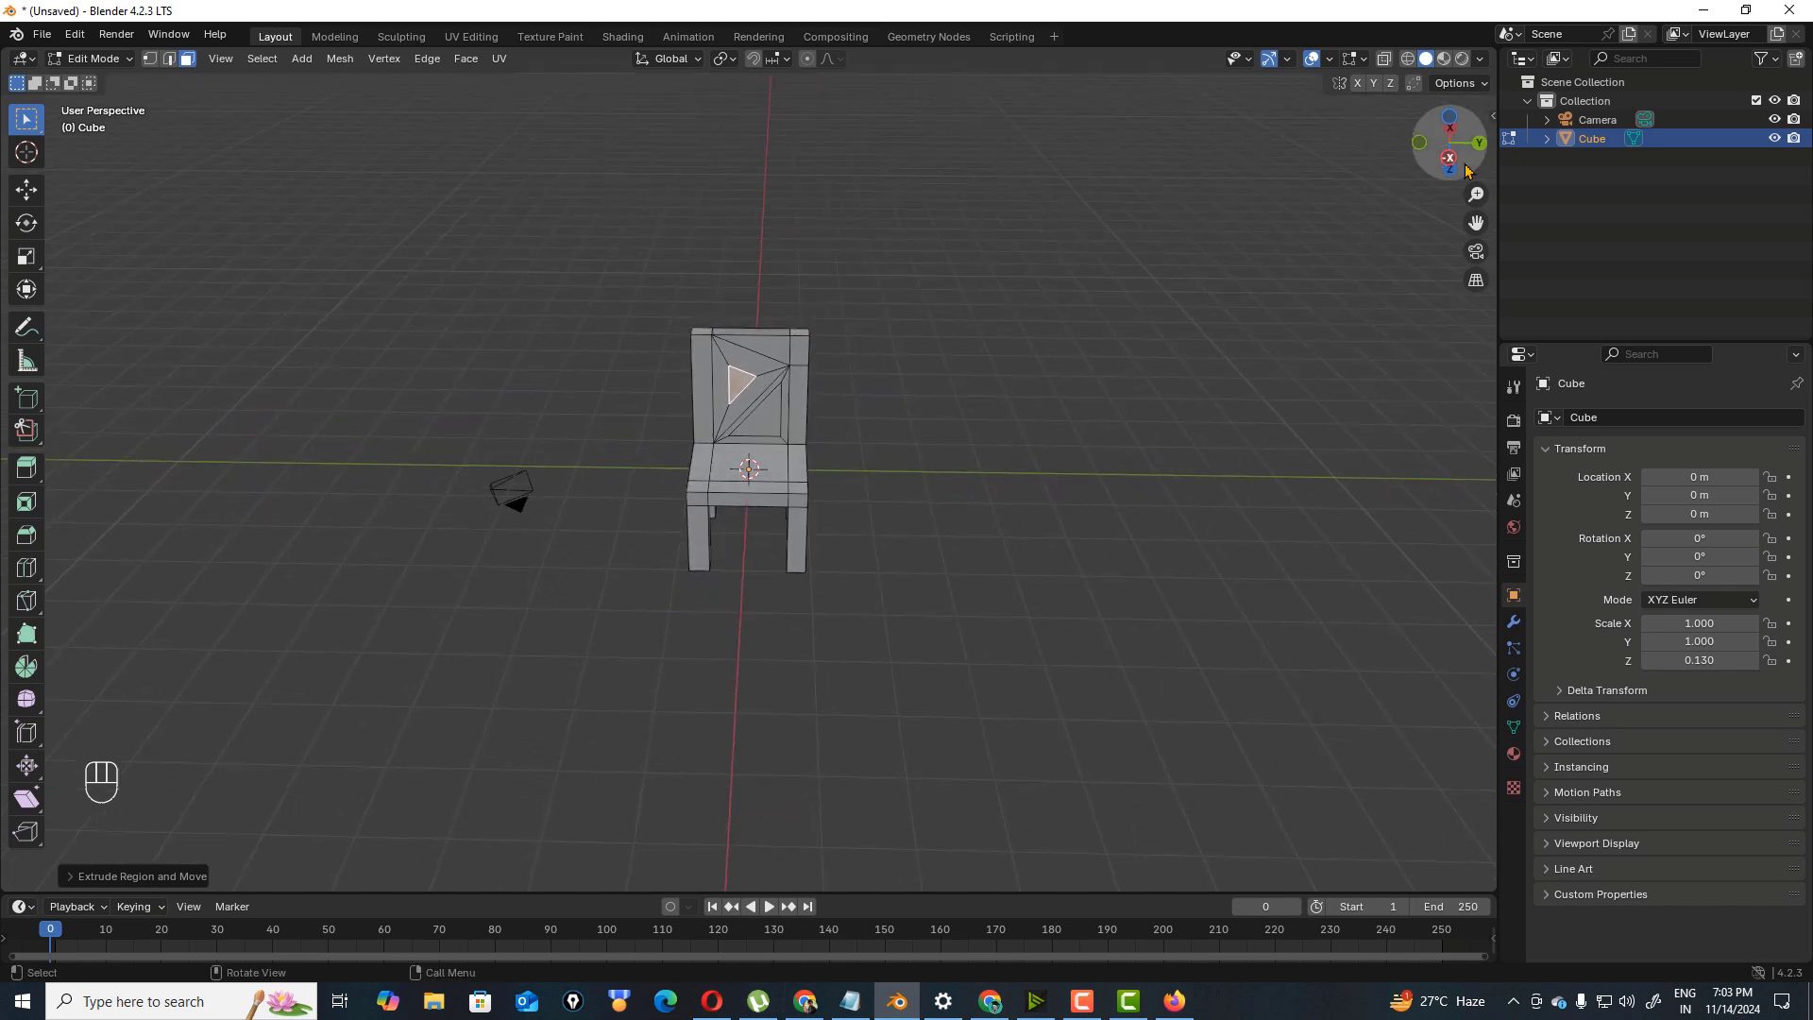
{"action": "left_click", "coordinate": [778, 351]}
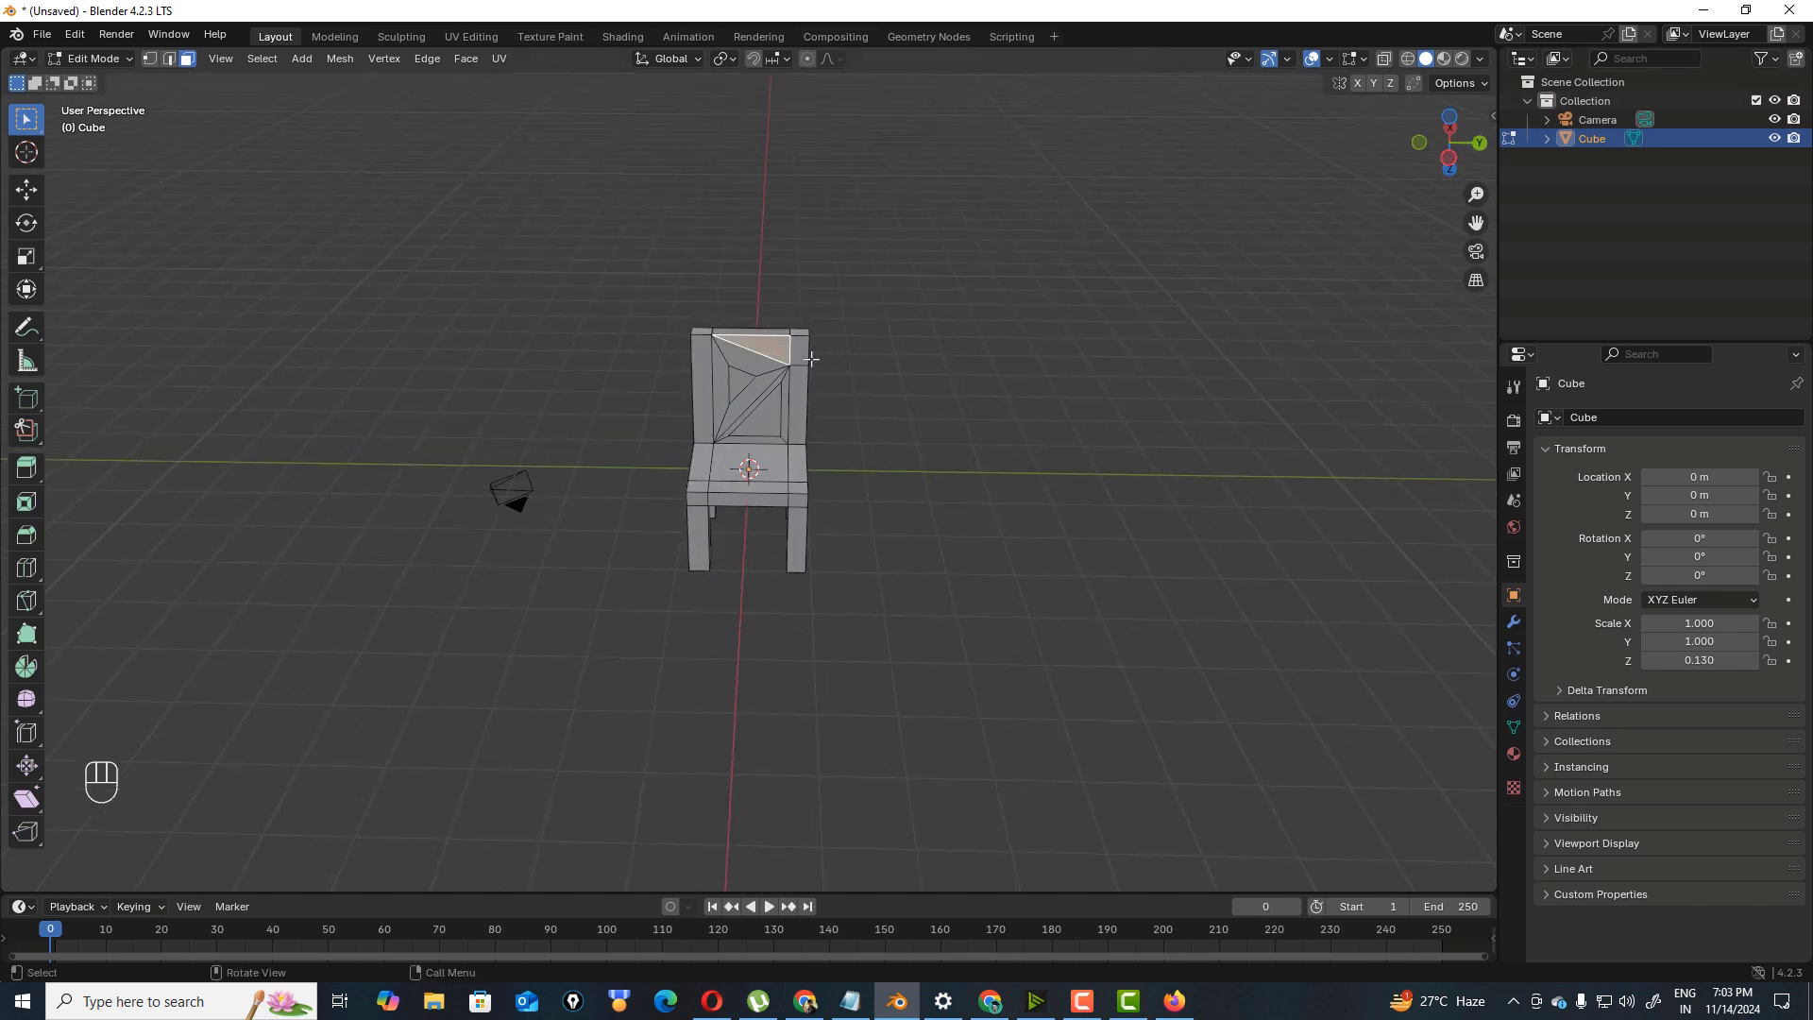
{"action": "key", "text": "e"}
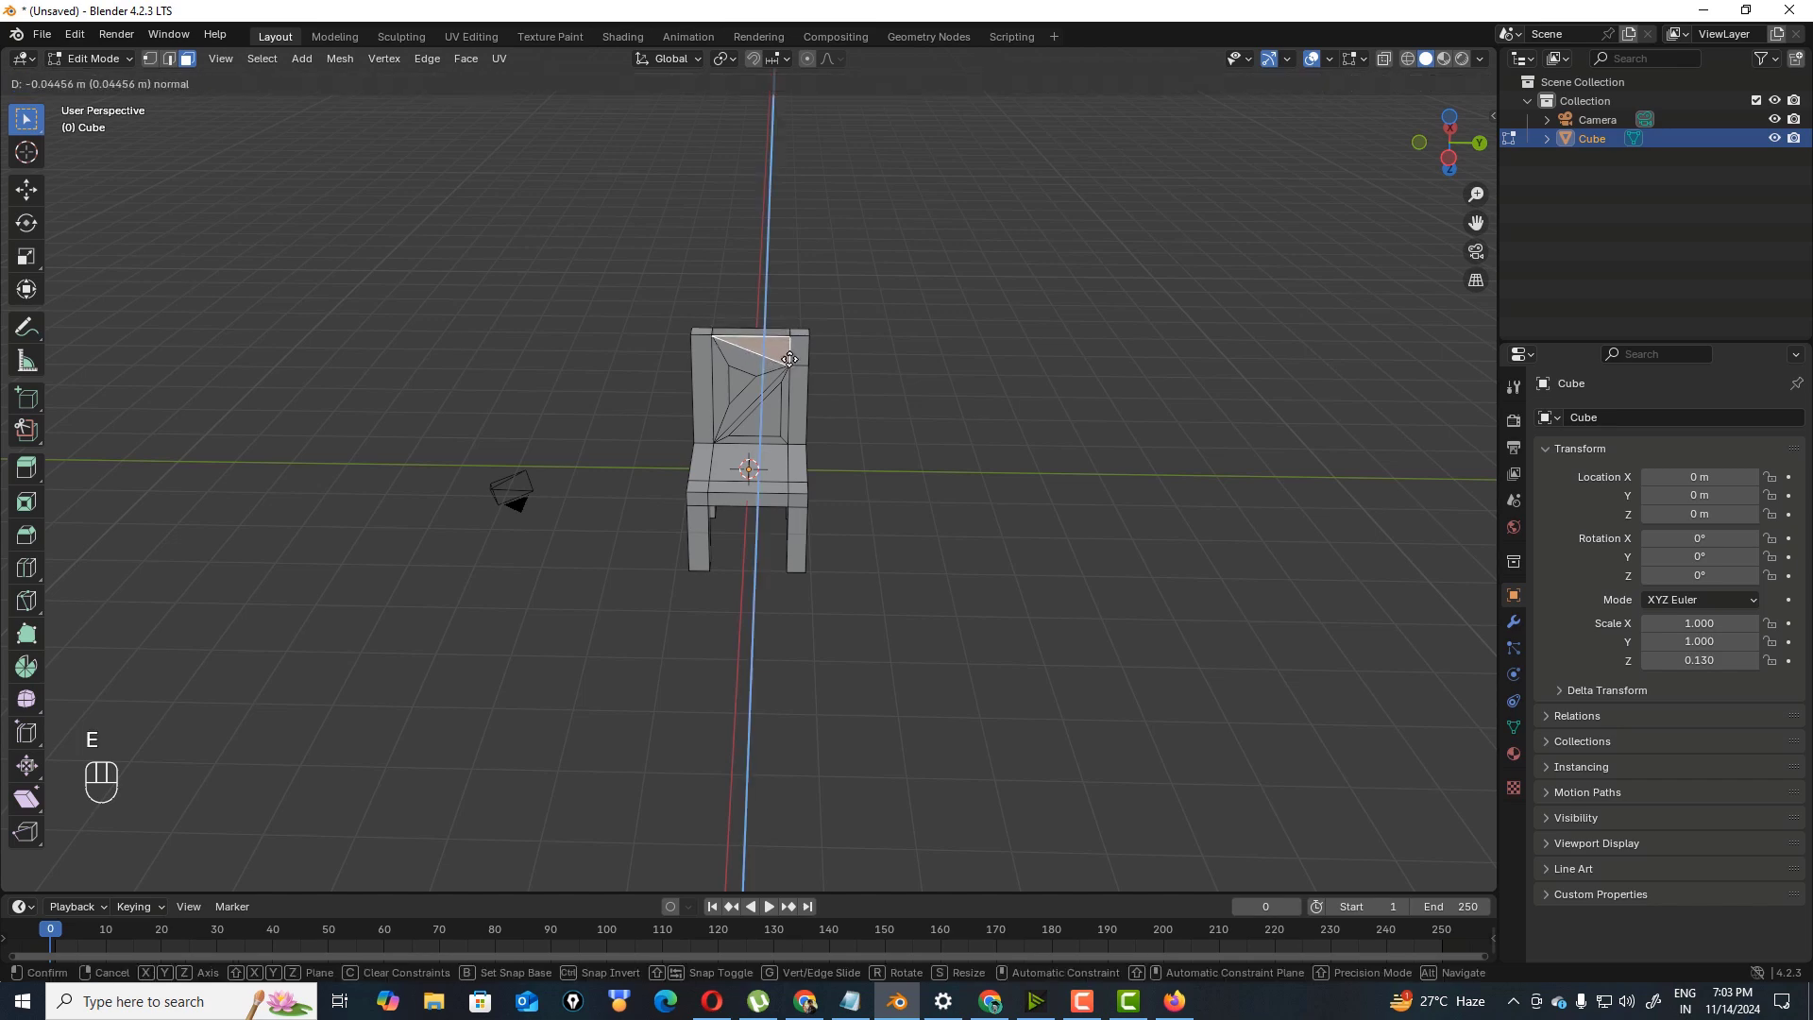
{"action": "left_click", "coordinate": [789, 359]}
{"action": "key", "text": "s"}
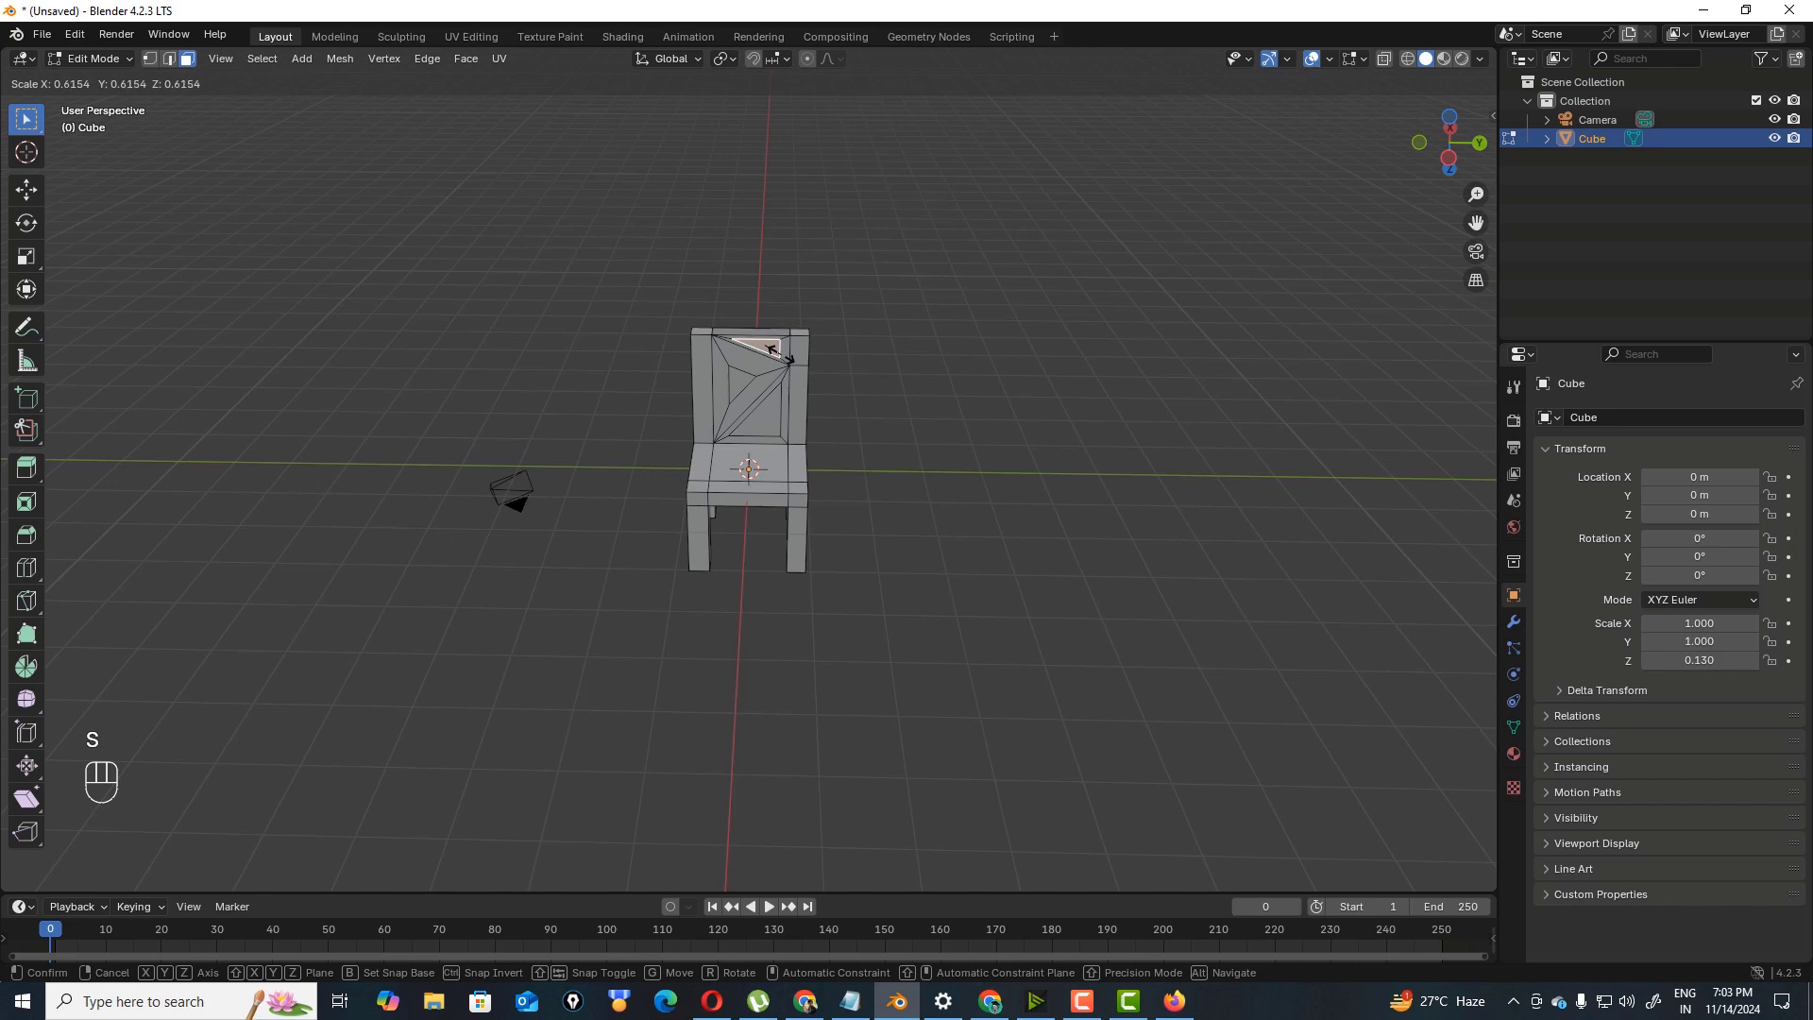
{"action": "left_click", "coordinate": [789, 359]}
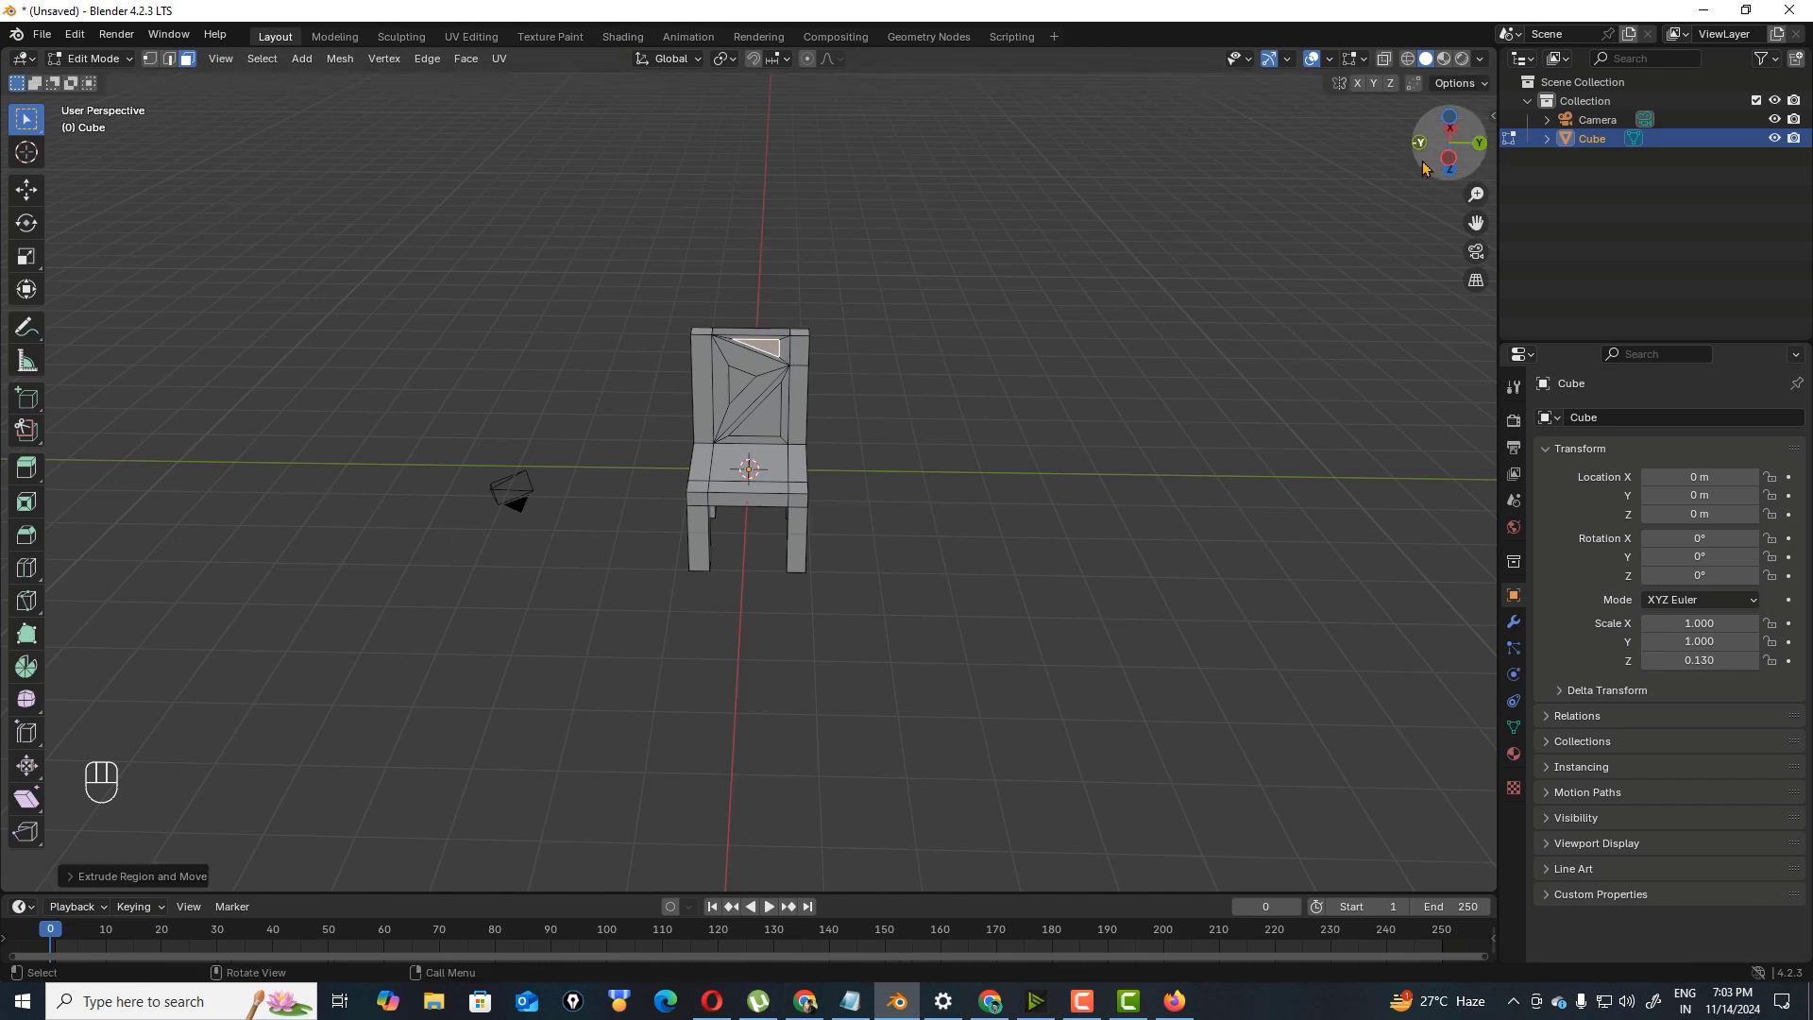
- Add a loop cut on the -Y side backrest post, sliding it all the way to the edge at factor -1
{"action": "left_click_drag", "start_coordinate": [1449, 142], "coordinate": [1440, 128]}
{"action": "scroll", "coordinate": [647, 228], "scroll_direction": "up", "scroll_amount": 4}
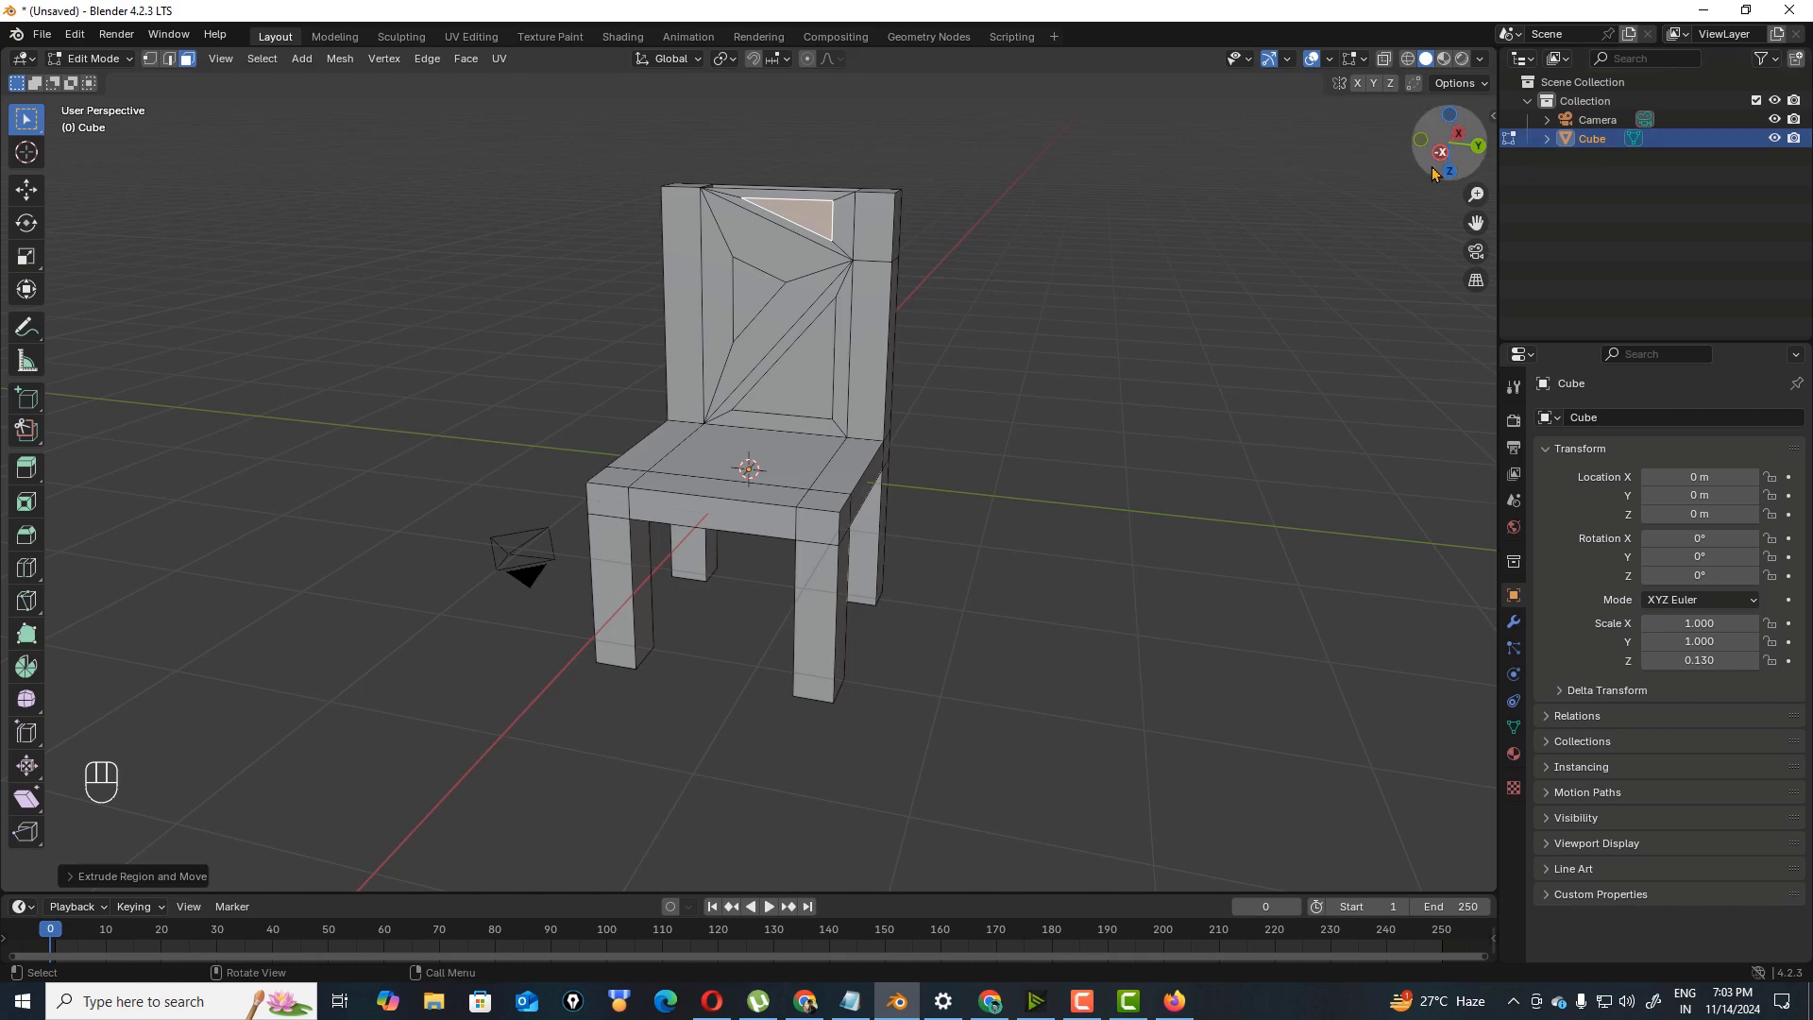
{"action": "left_click_drag", "start_coordinate": [1450, 142], "coordinate": [1494, 145]}
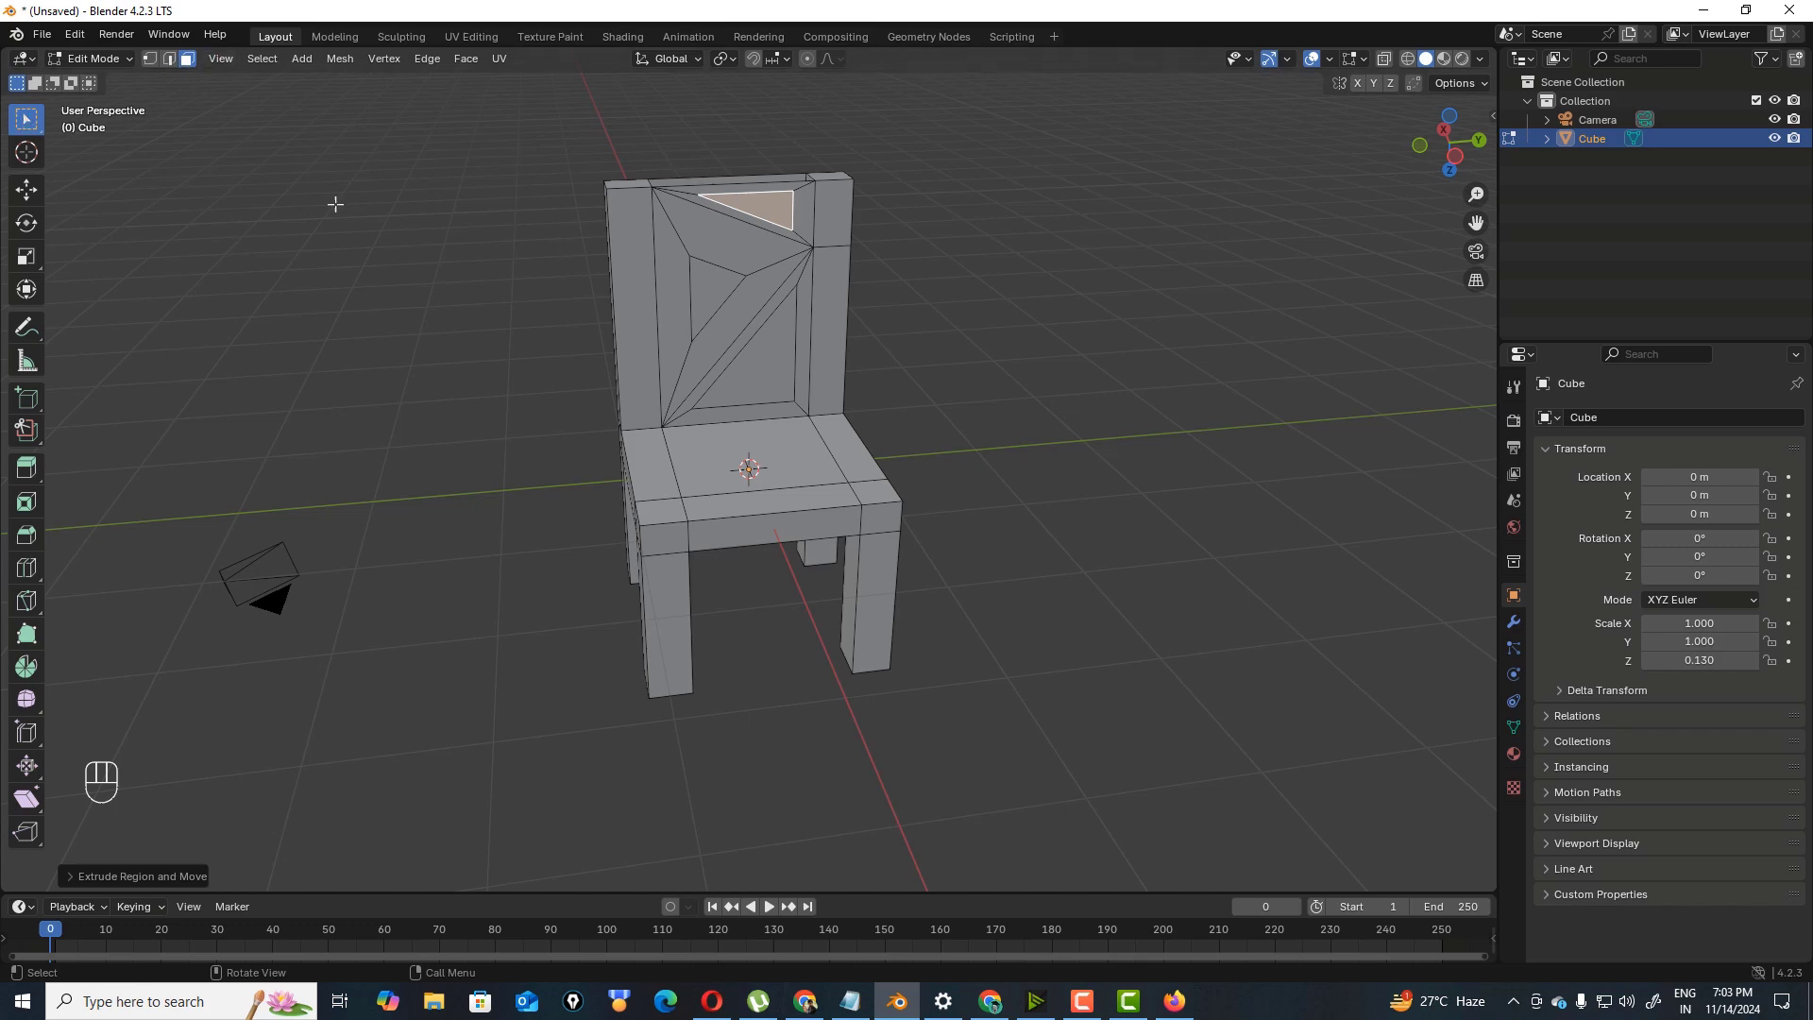
{"action": "left_click", "coordinate": [648, 288]}
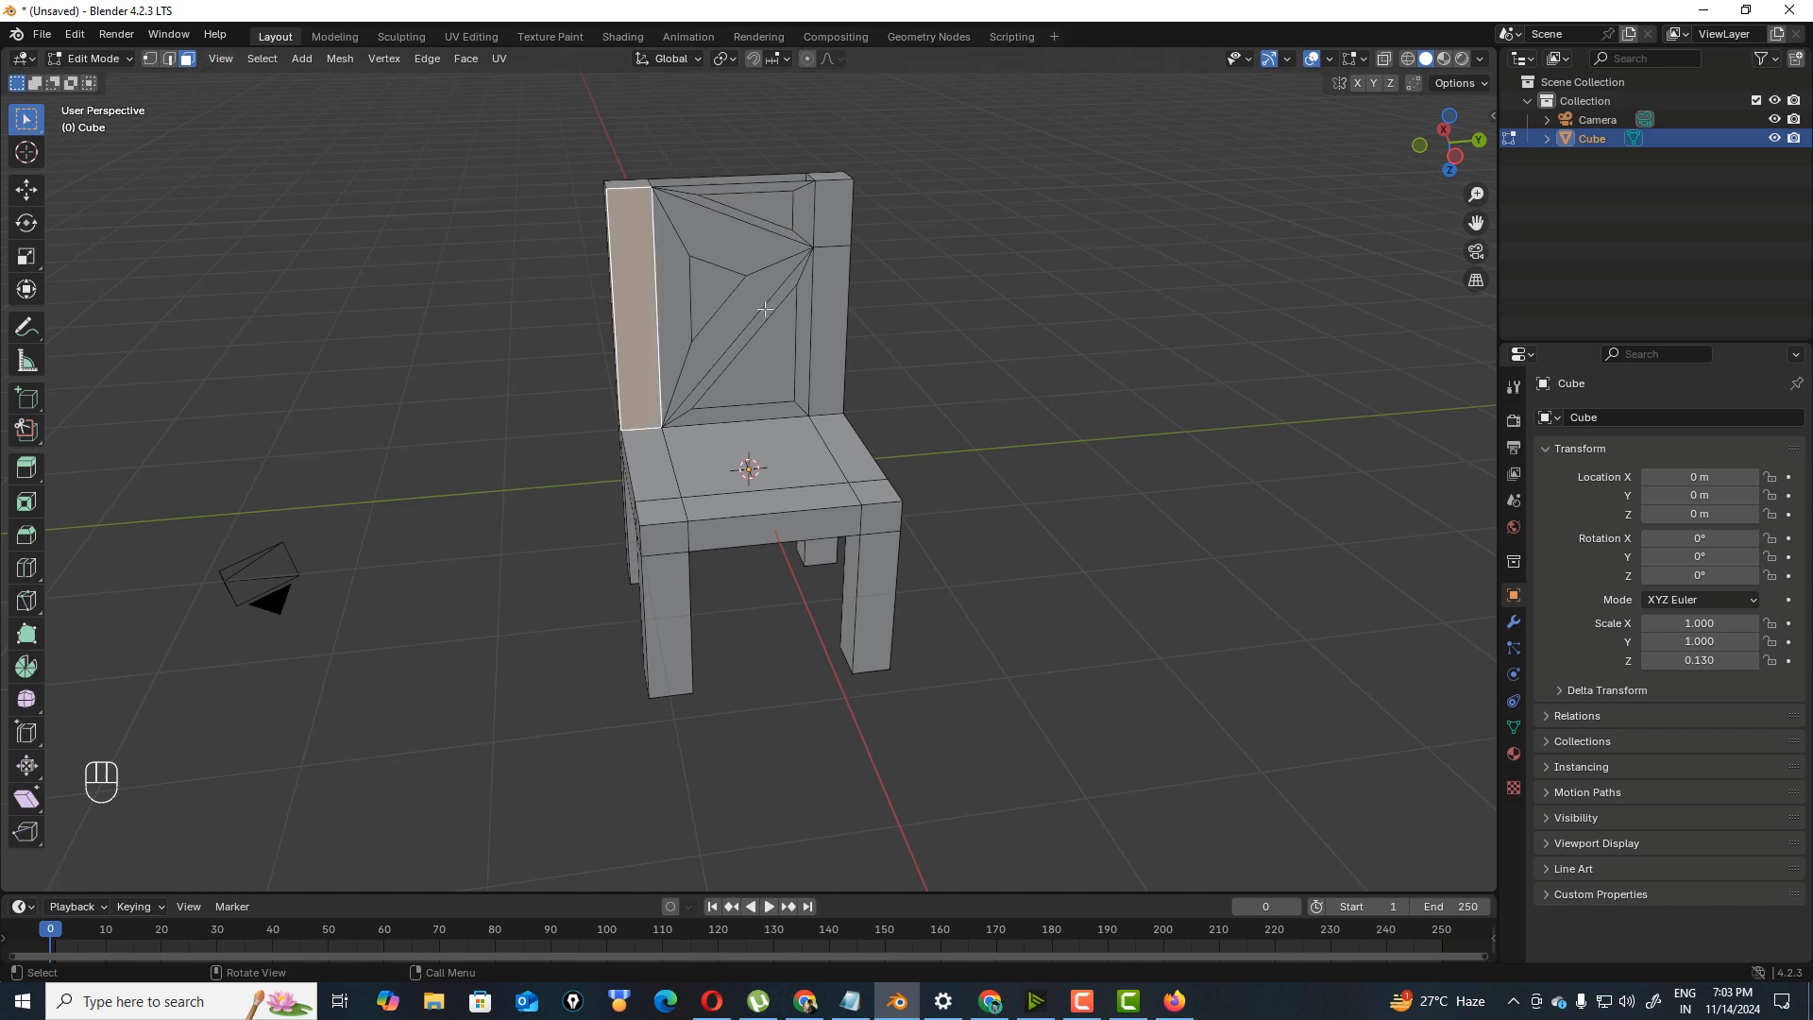
{"action": "key", "text": "ctrl+r"}
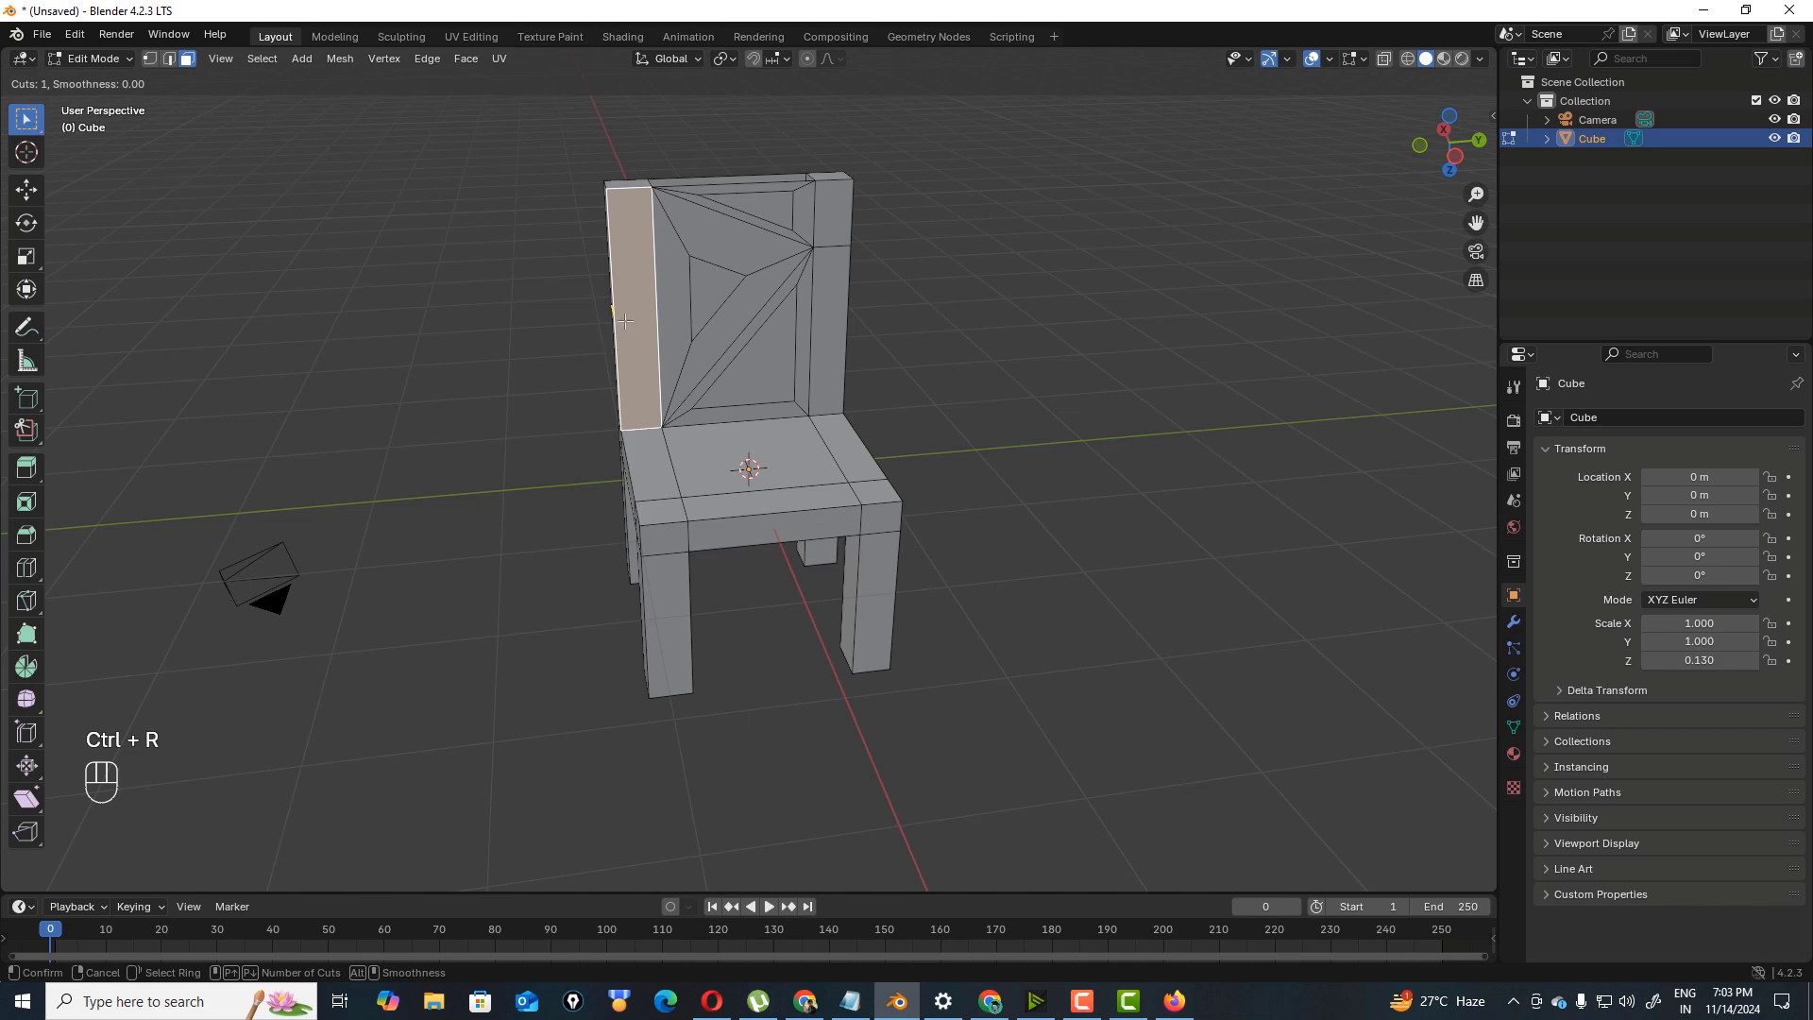
{"action": "left_click", "coordinate": [616, 321]}
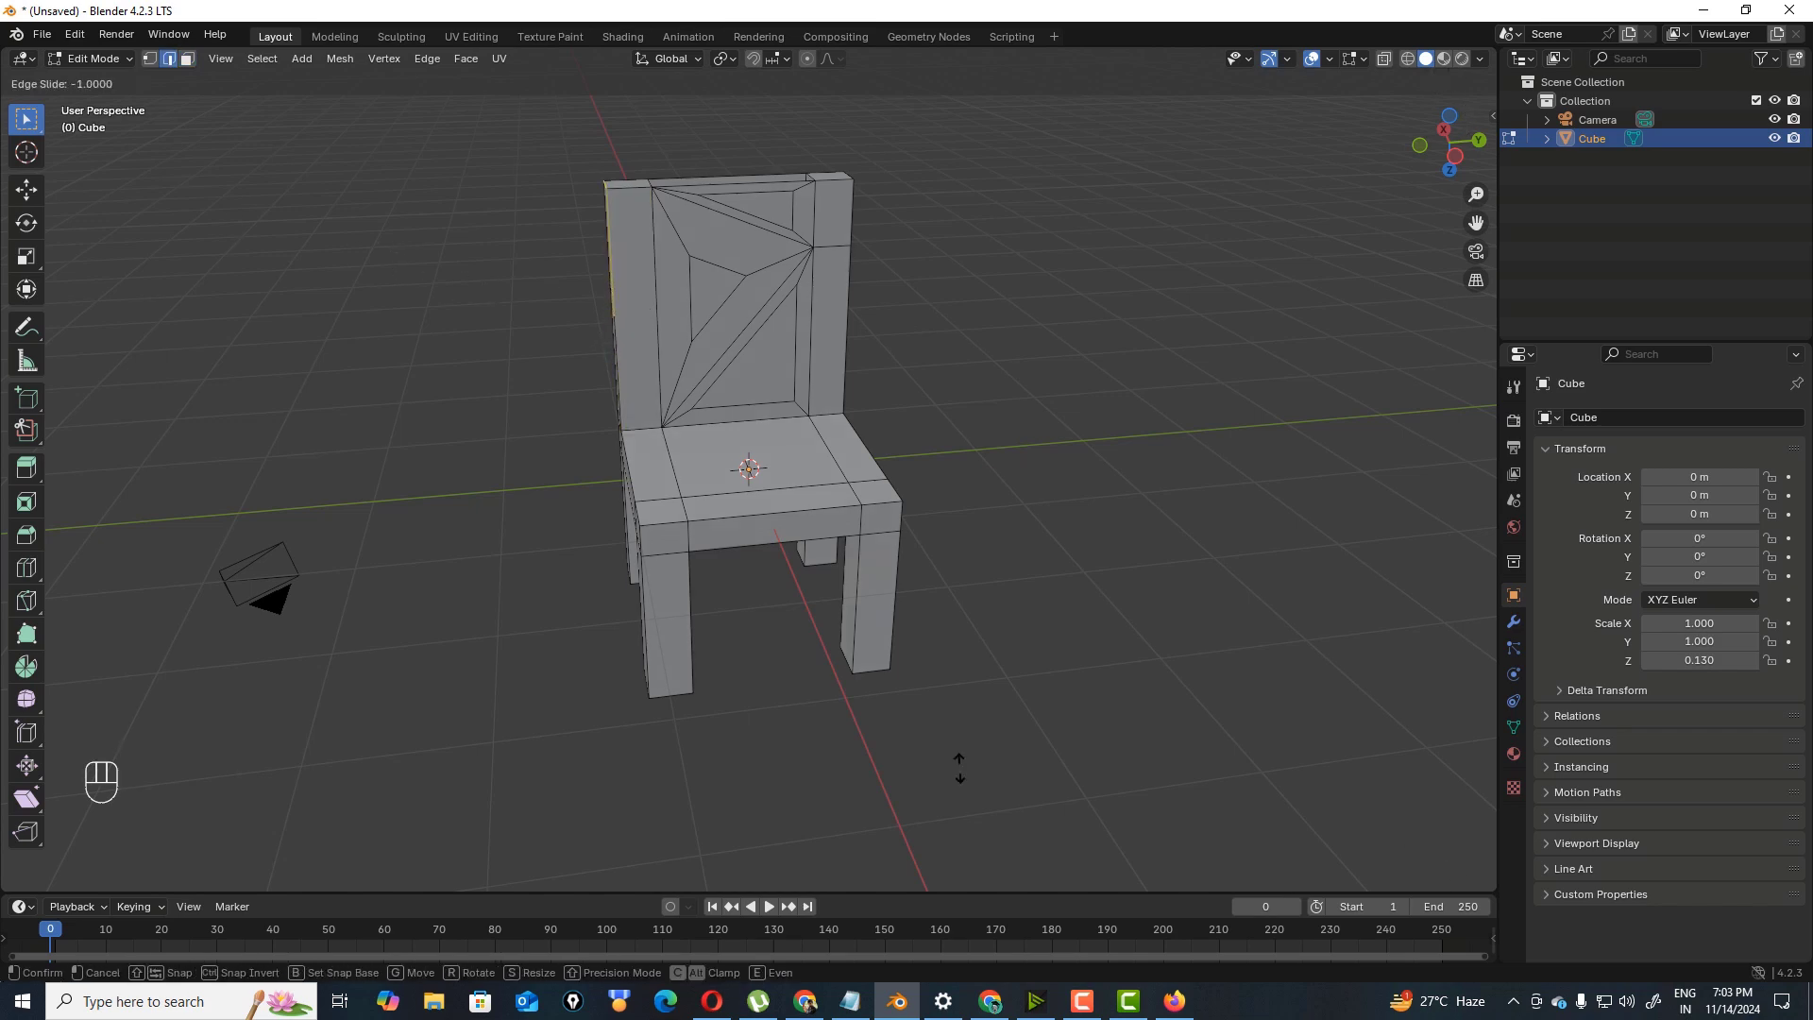
{"action": "left_click", "coordinate": [1287, 876]}
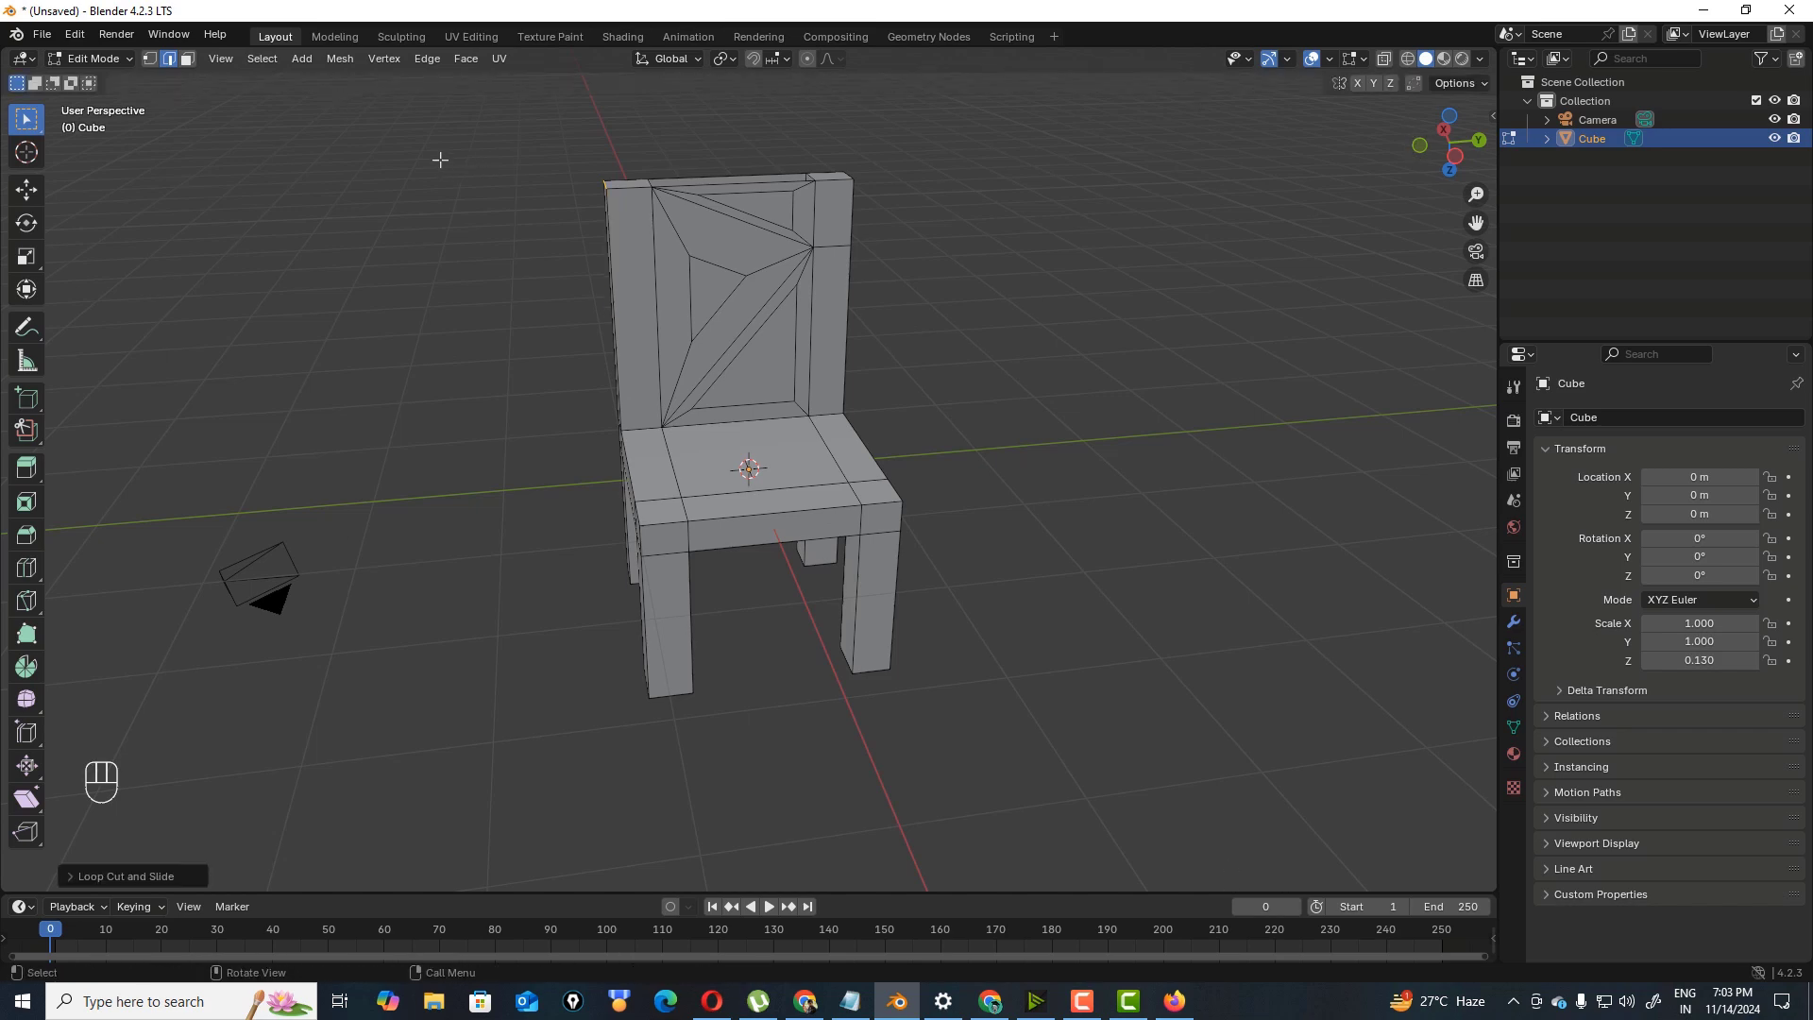
- Inset the tall front face of the -Y side backrest post with Inset Faces
{"action": "left_click", "coordinate": [187, 58]}
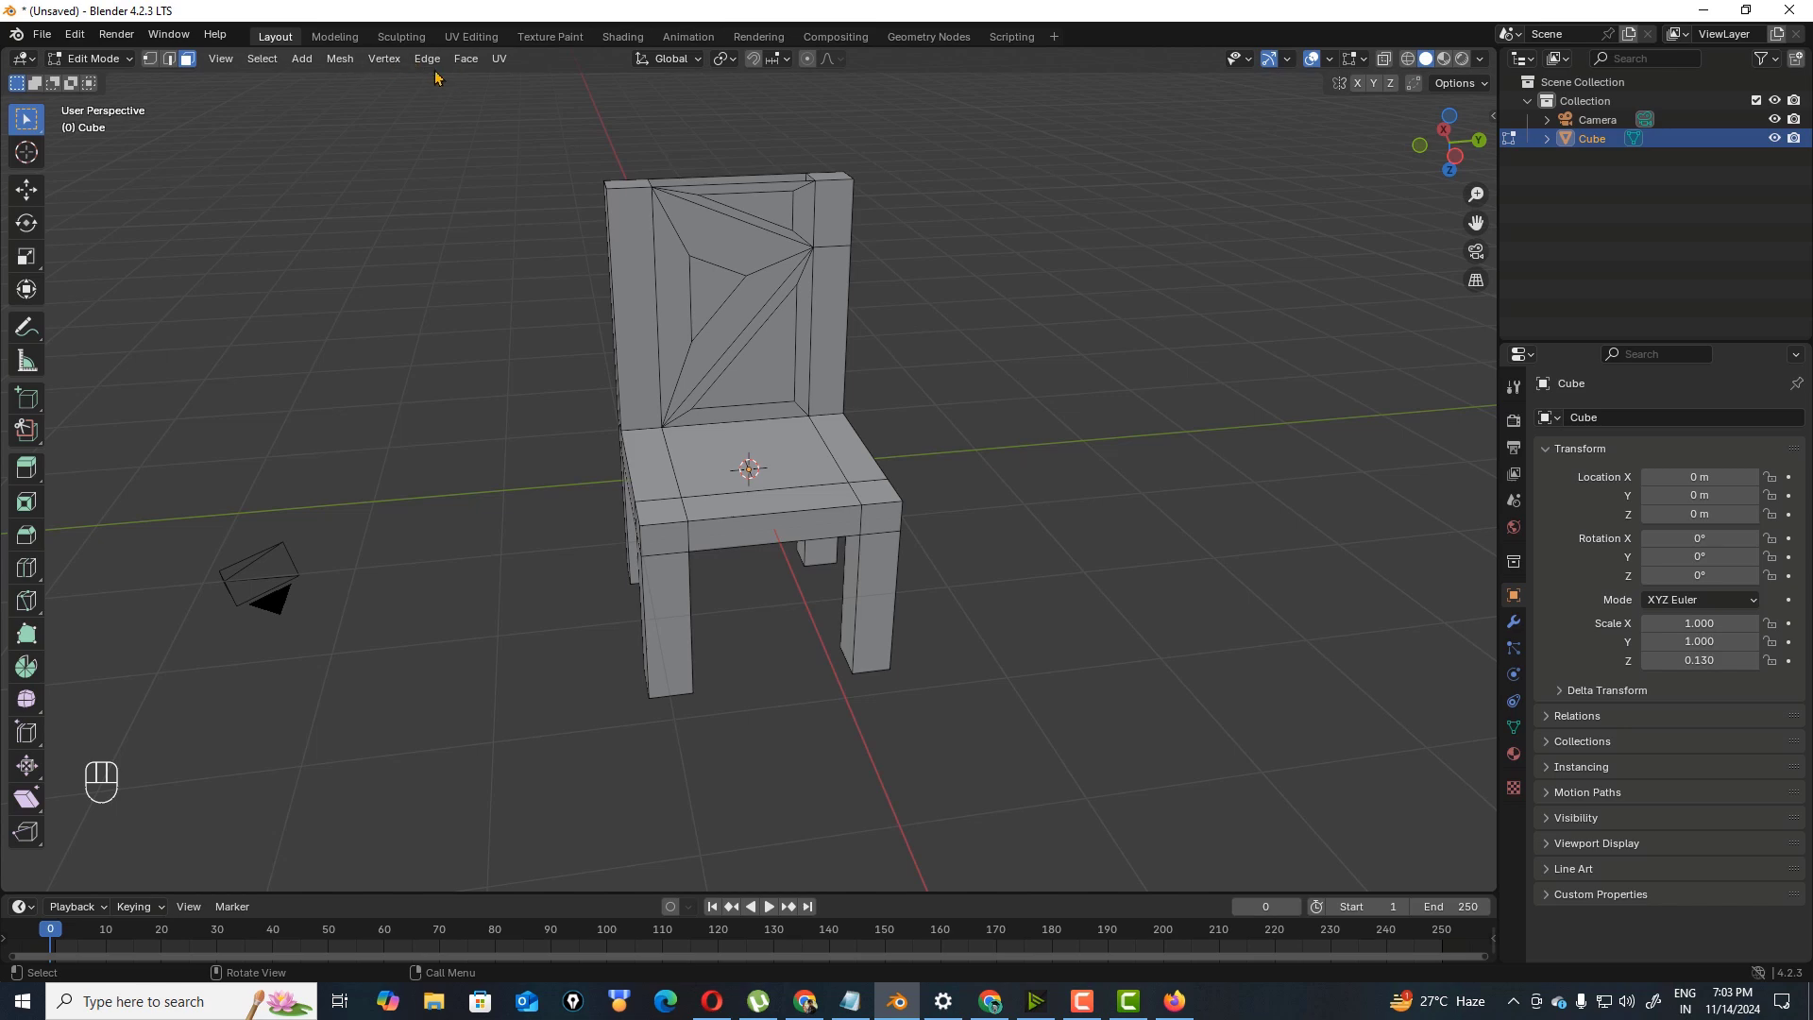
{"action": "left_click", "coordinate": [627, 237]}
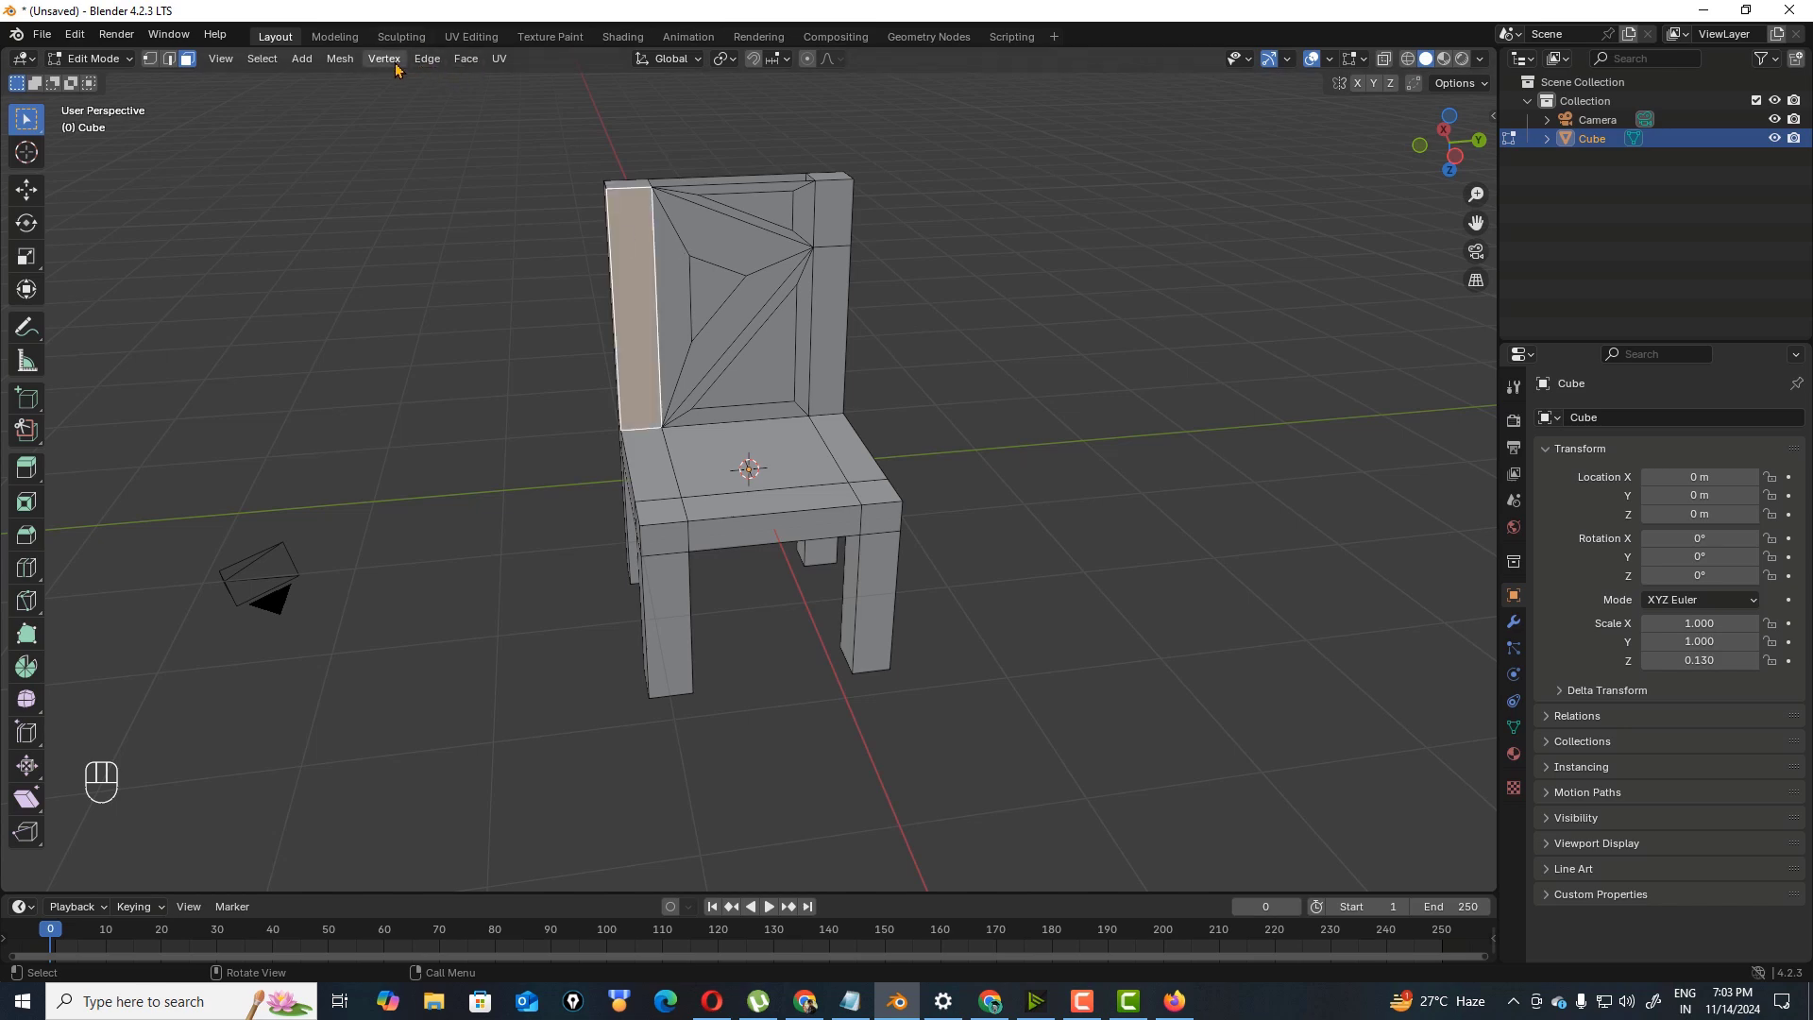
{"action": "left_click", "coordinate": [466, 58]}
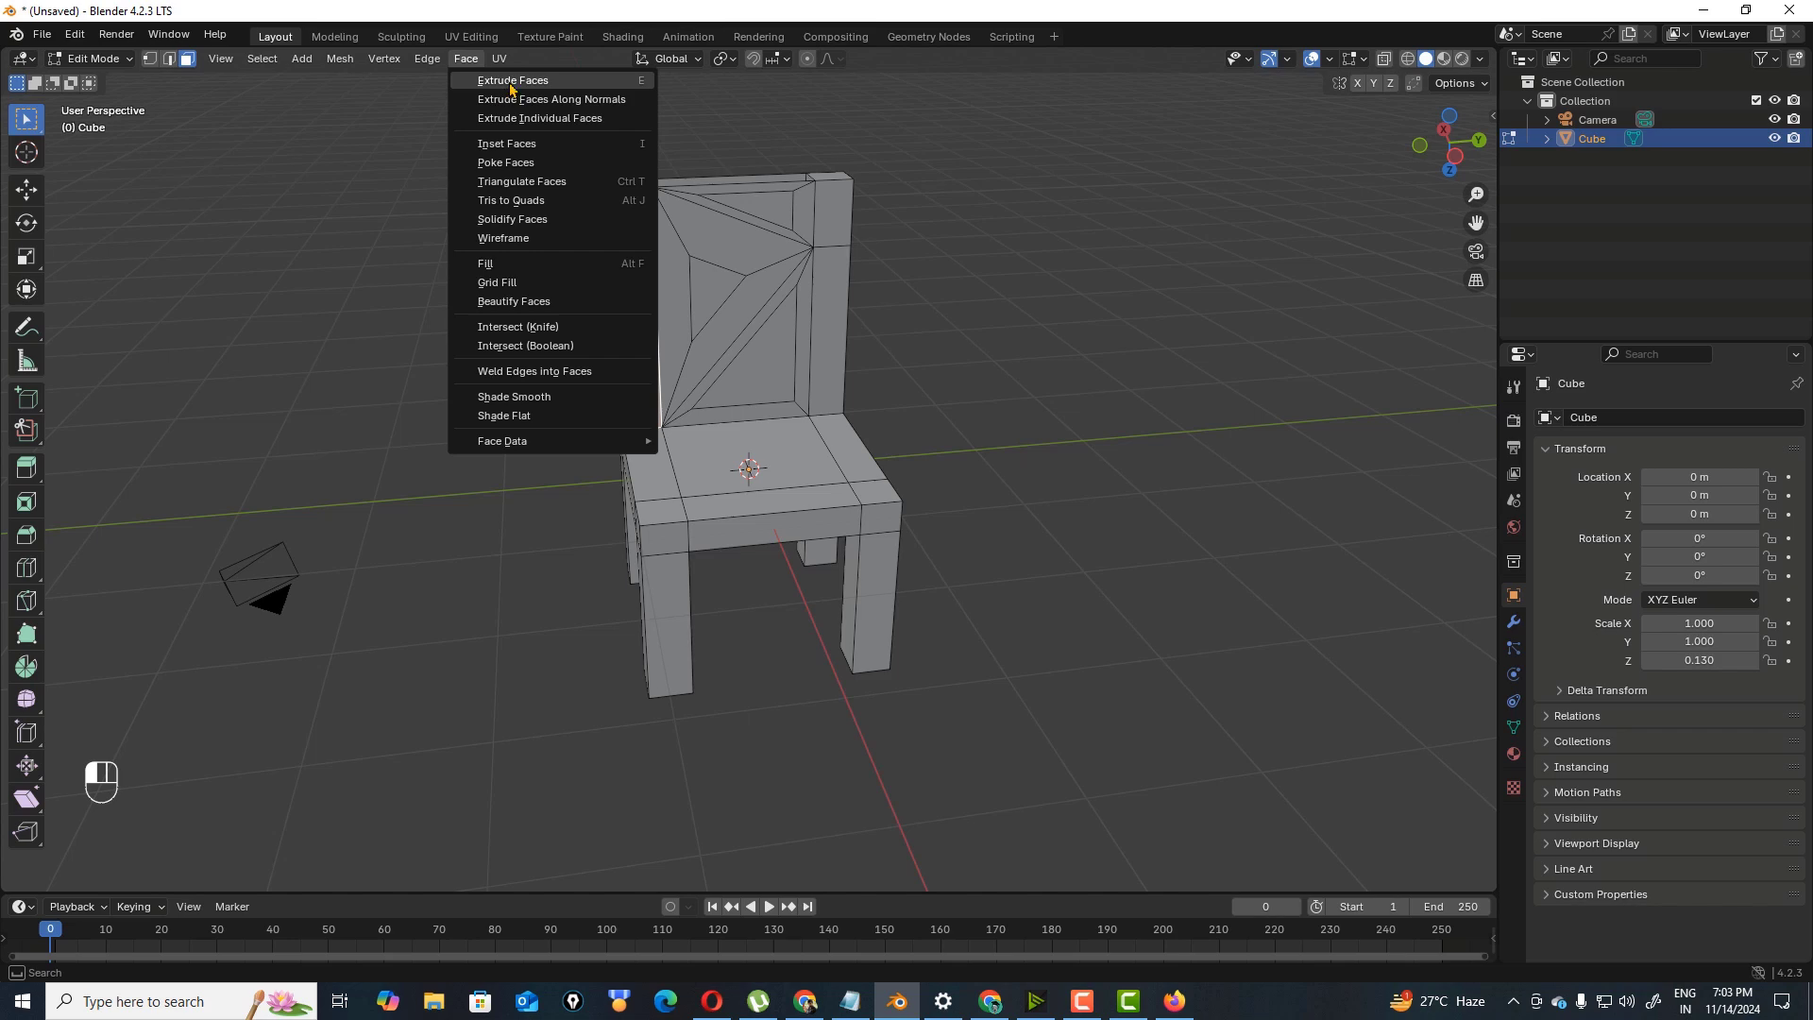
{"action": "left_click", "coordinate": [555, 147]}
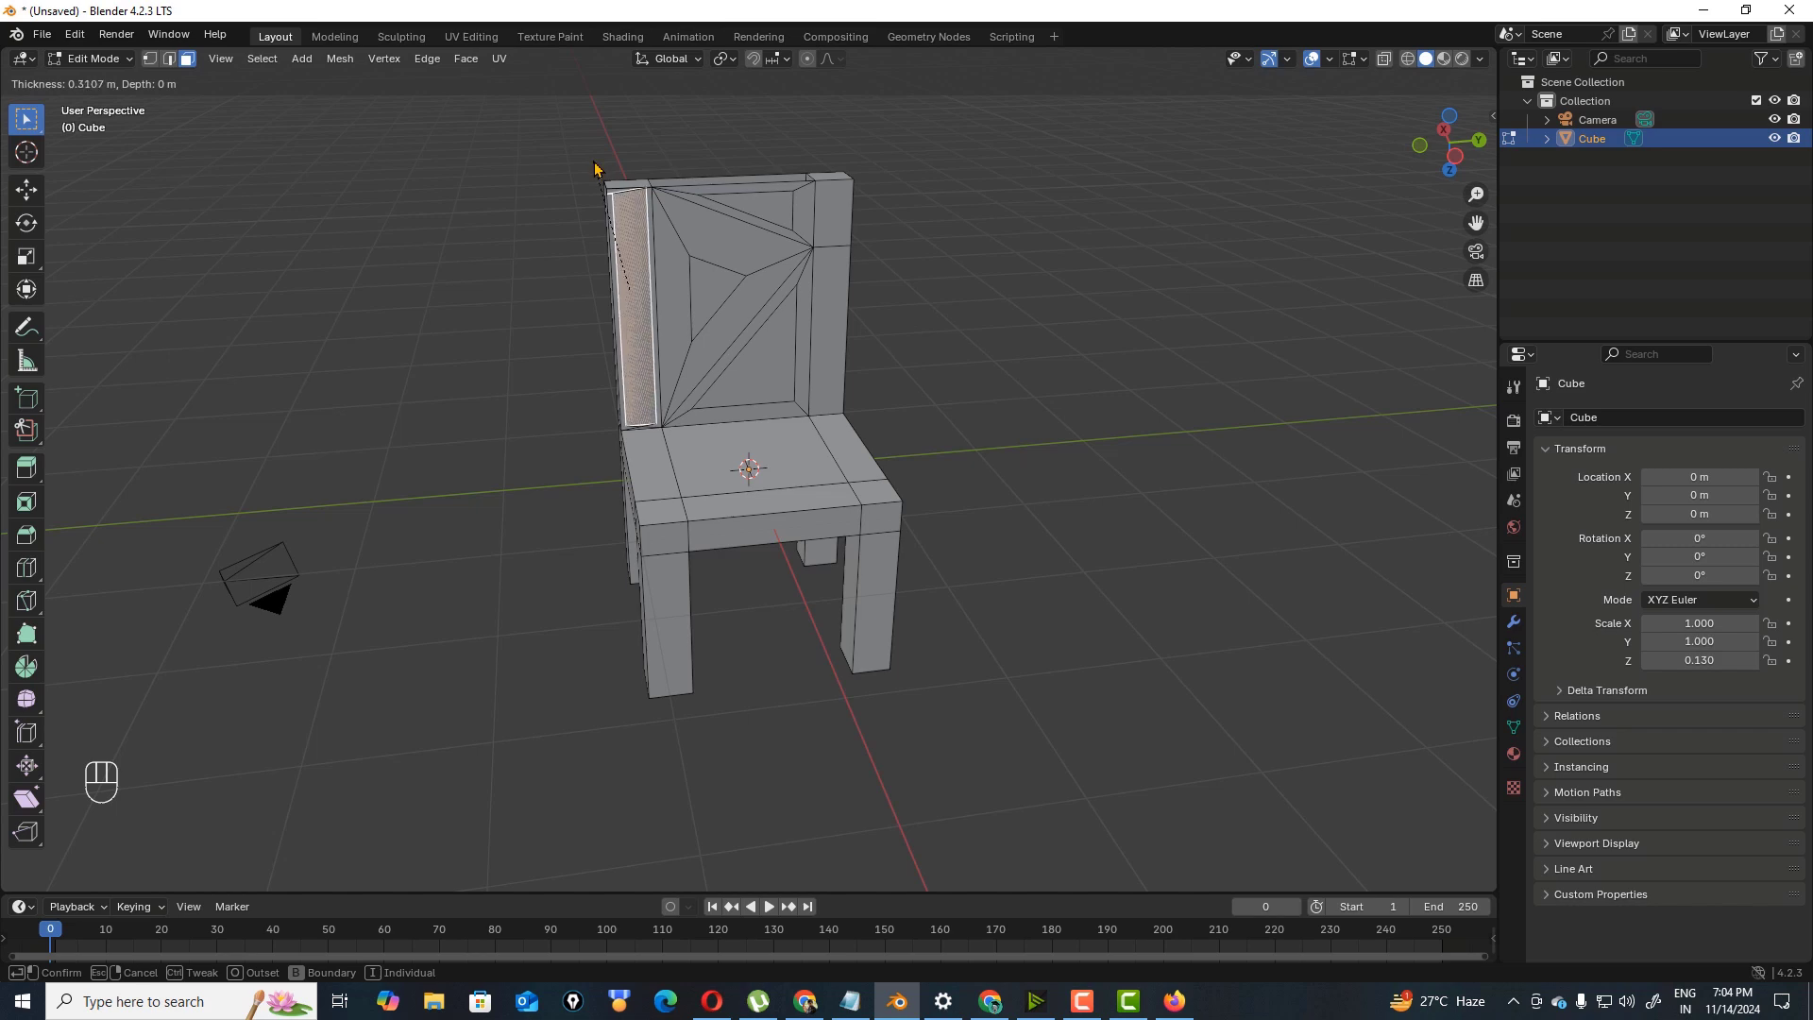
{"action": "key", "text": "e"}
{"action": "left_click", "coordinate": [596, 163]}
- Extrude the inset front face of the -Y side backrest post outward by about 0.11 m
{"action": "left_click", "coordinate": [638, 266]}
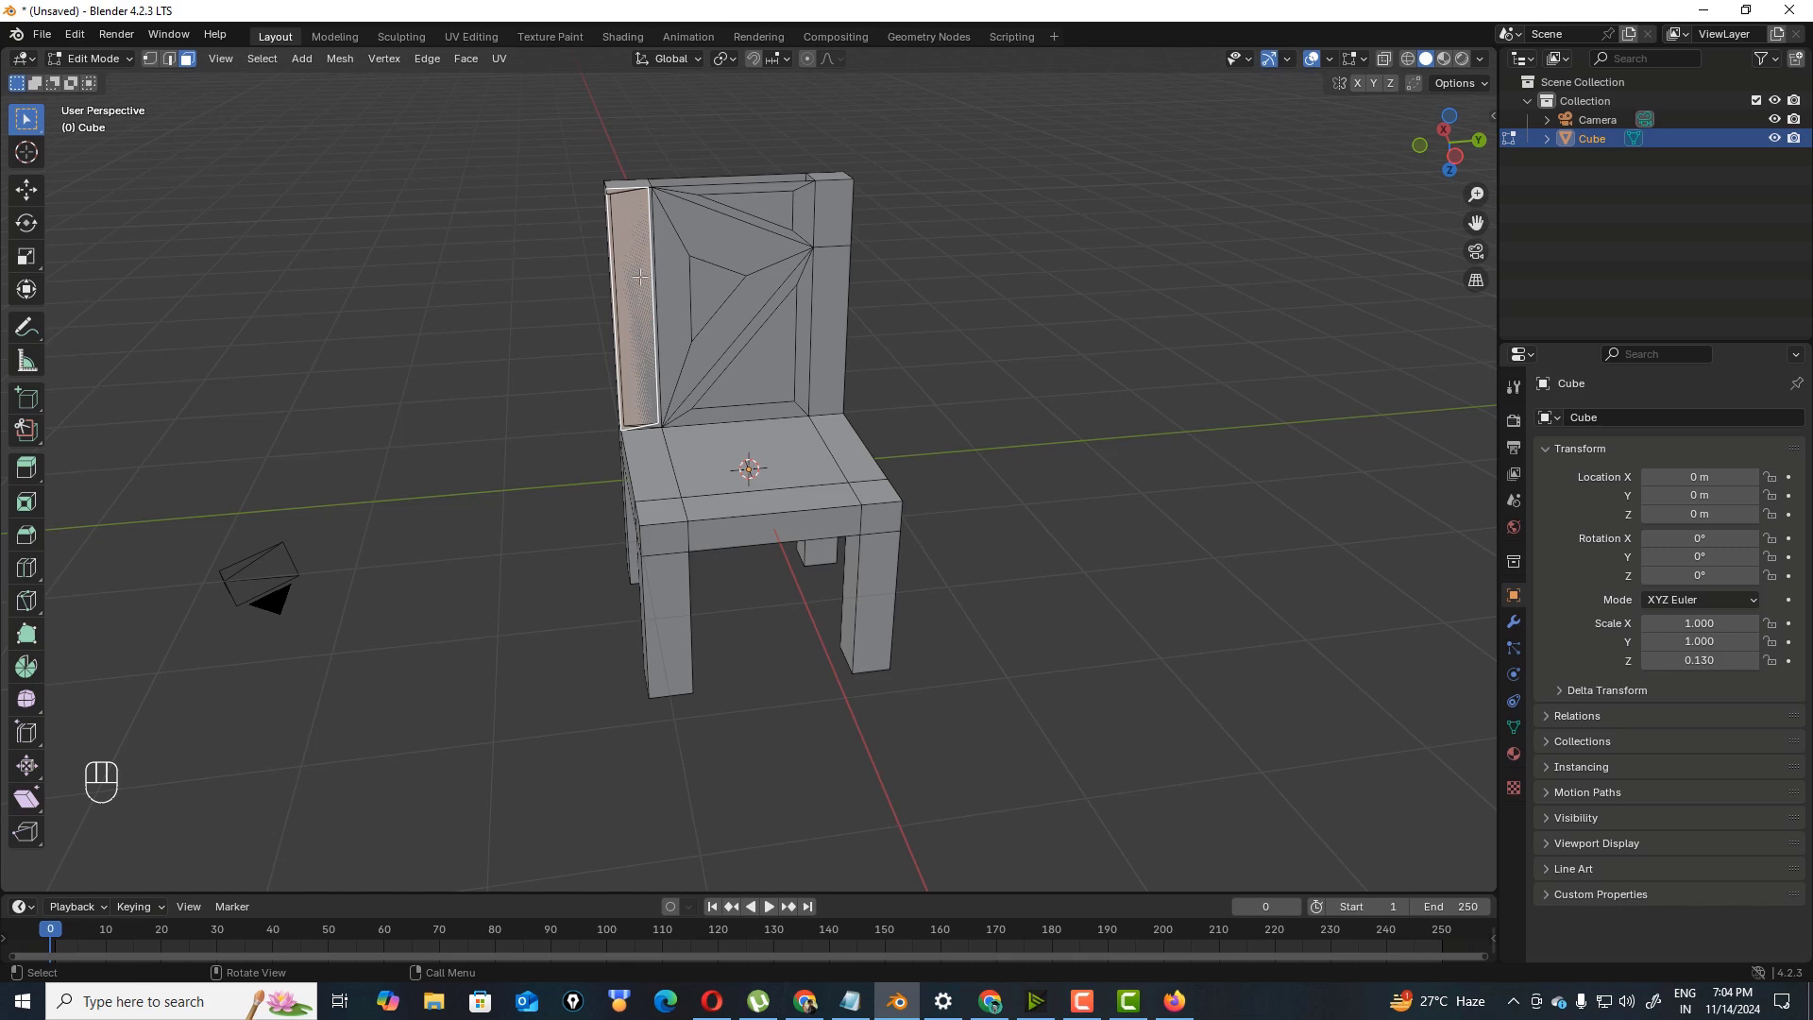
{"action": "left_click_drag", "start_coordinate": [1447, 144], "coordinate": [1340, 157]}
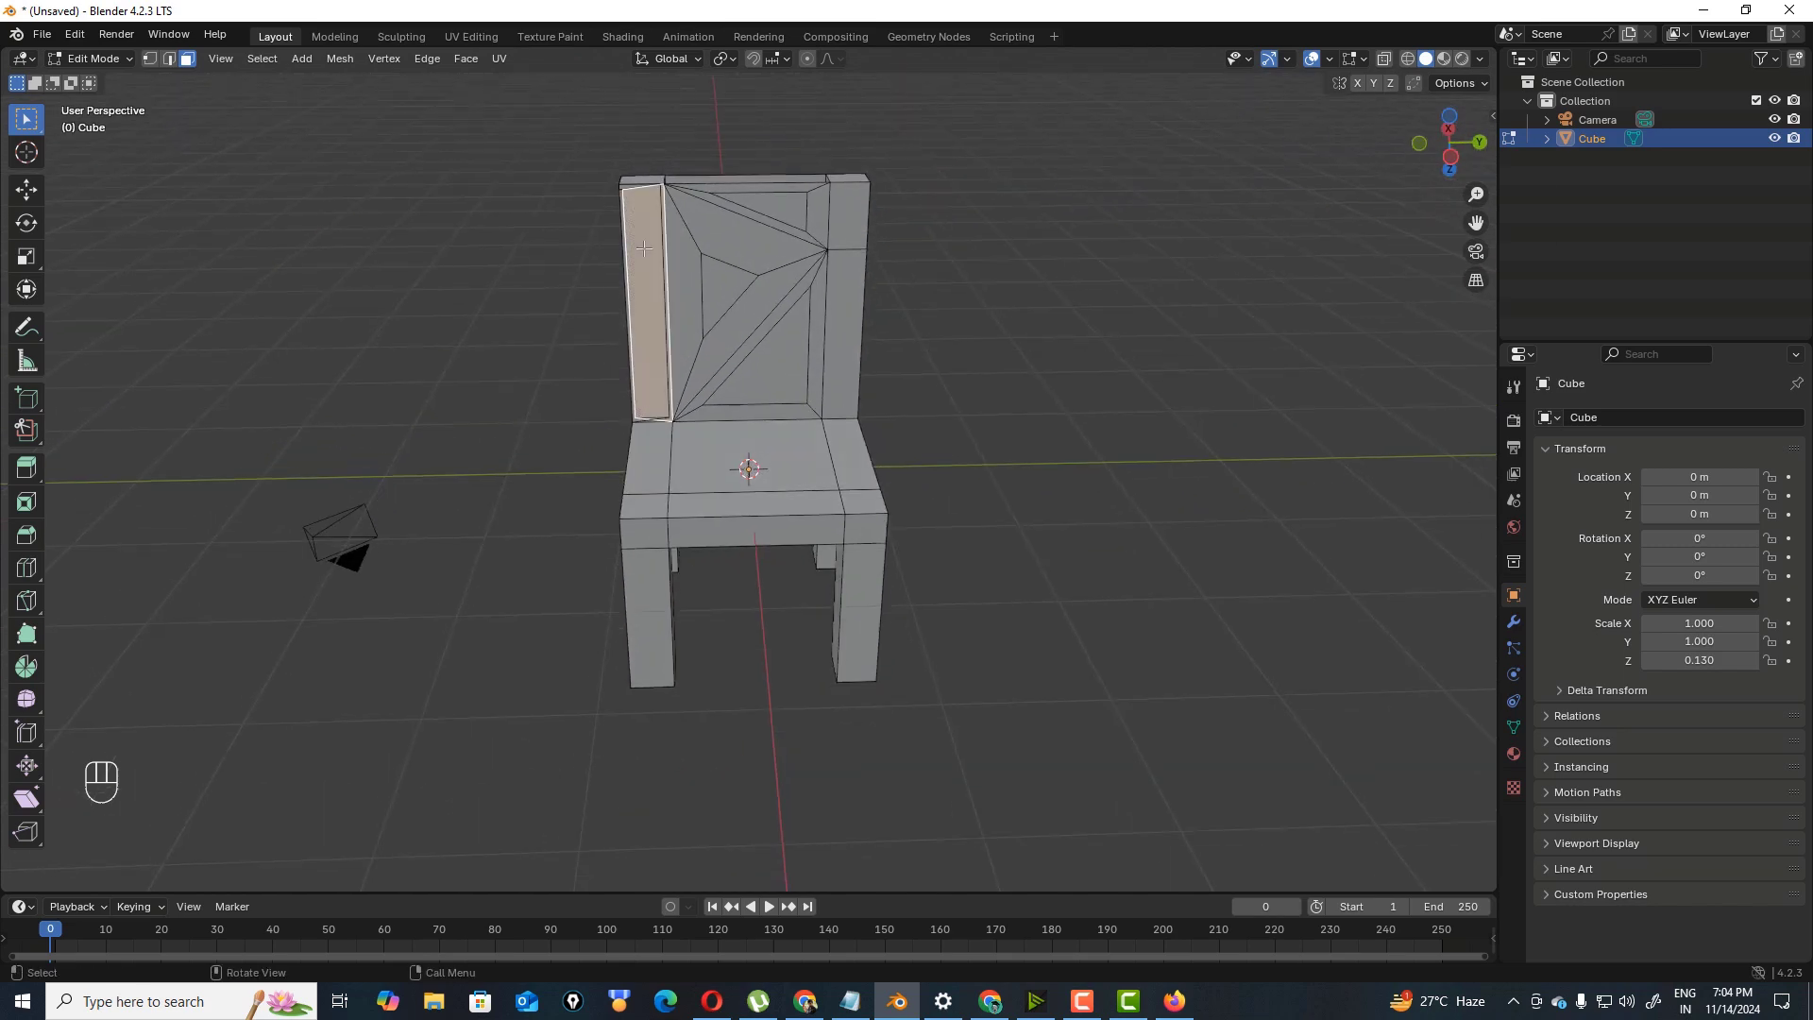
{"action": "key", "text": "e"}
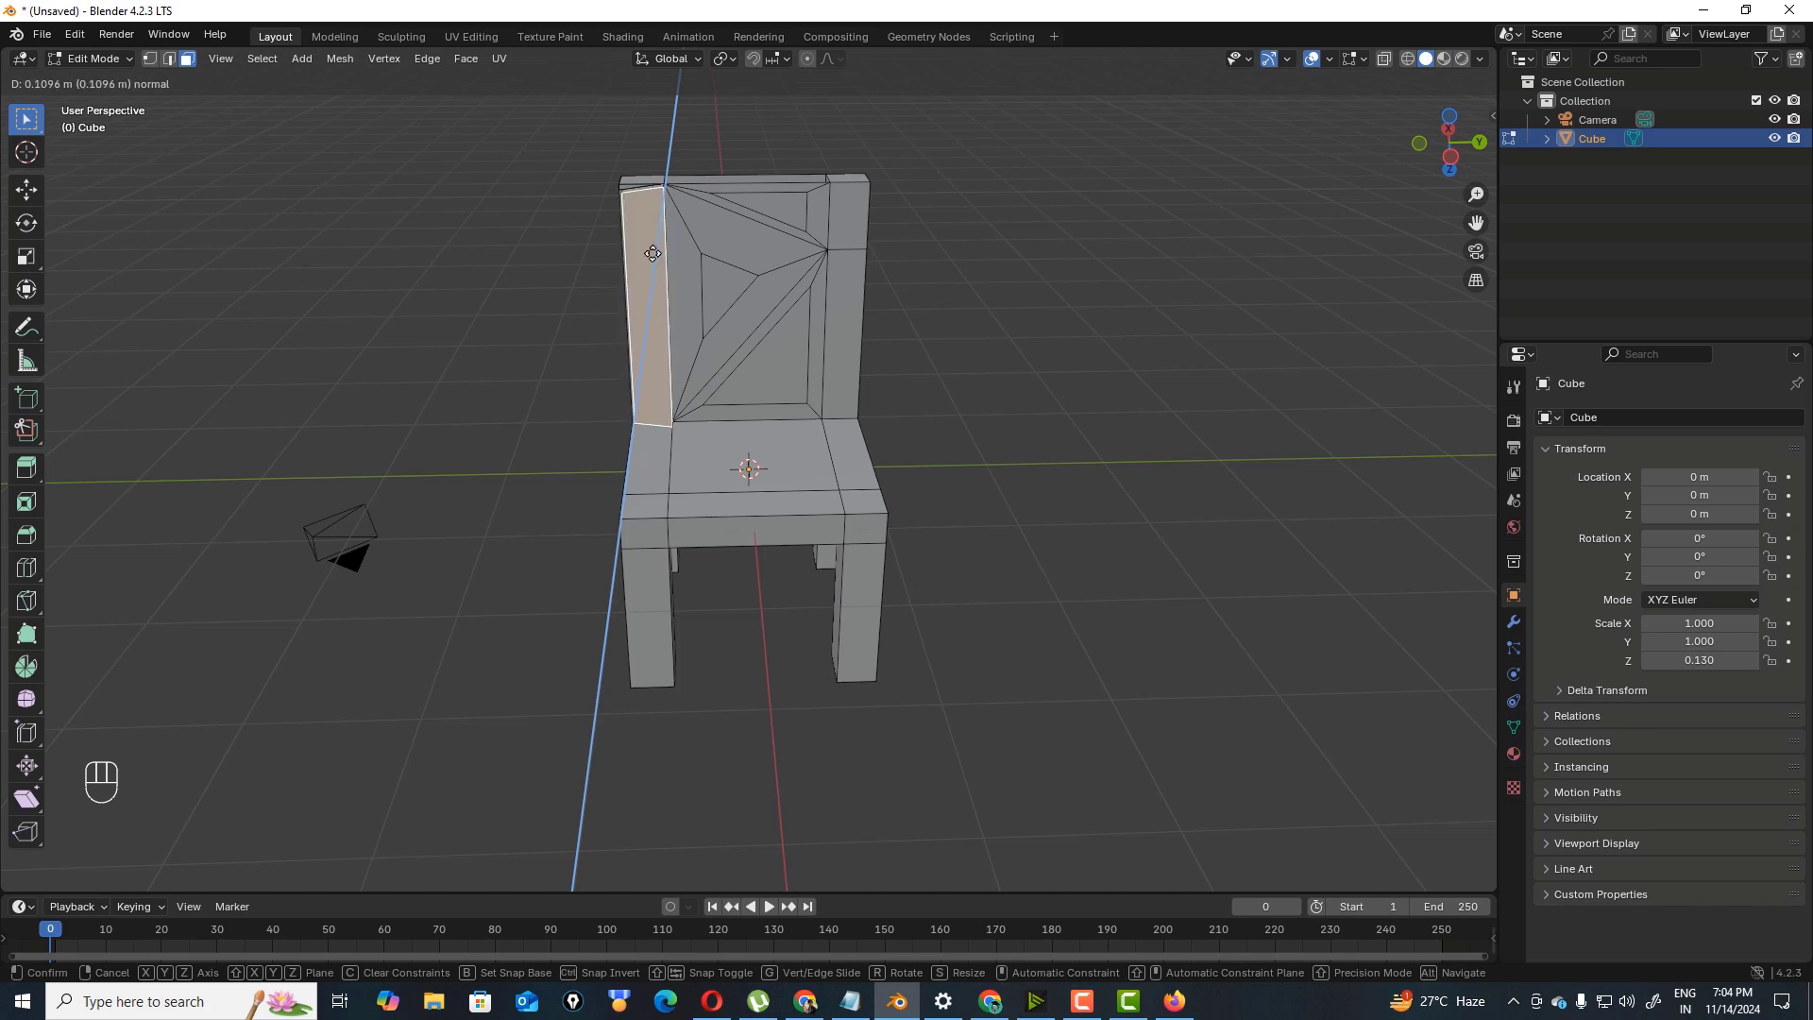
{"action": "left_click", "coordinate": [653, 252]}
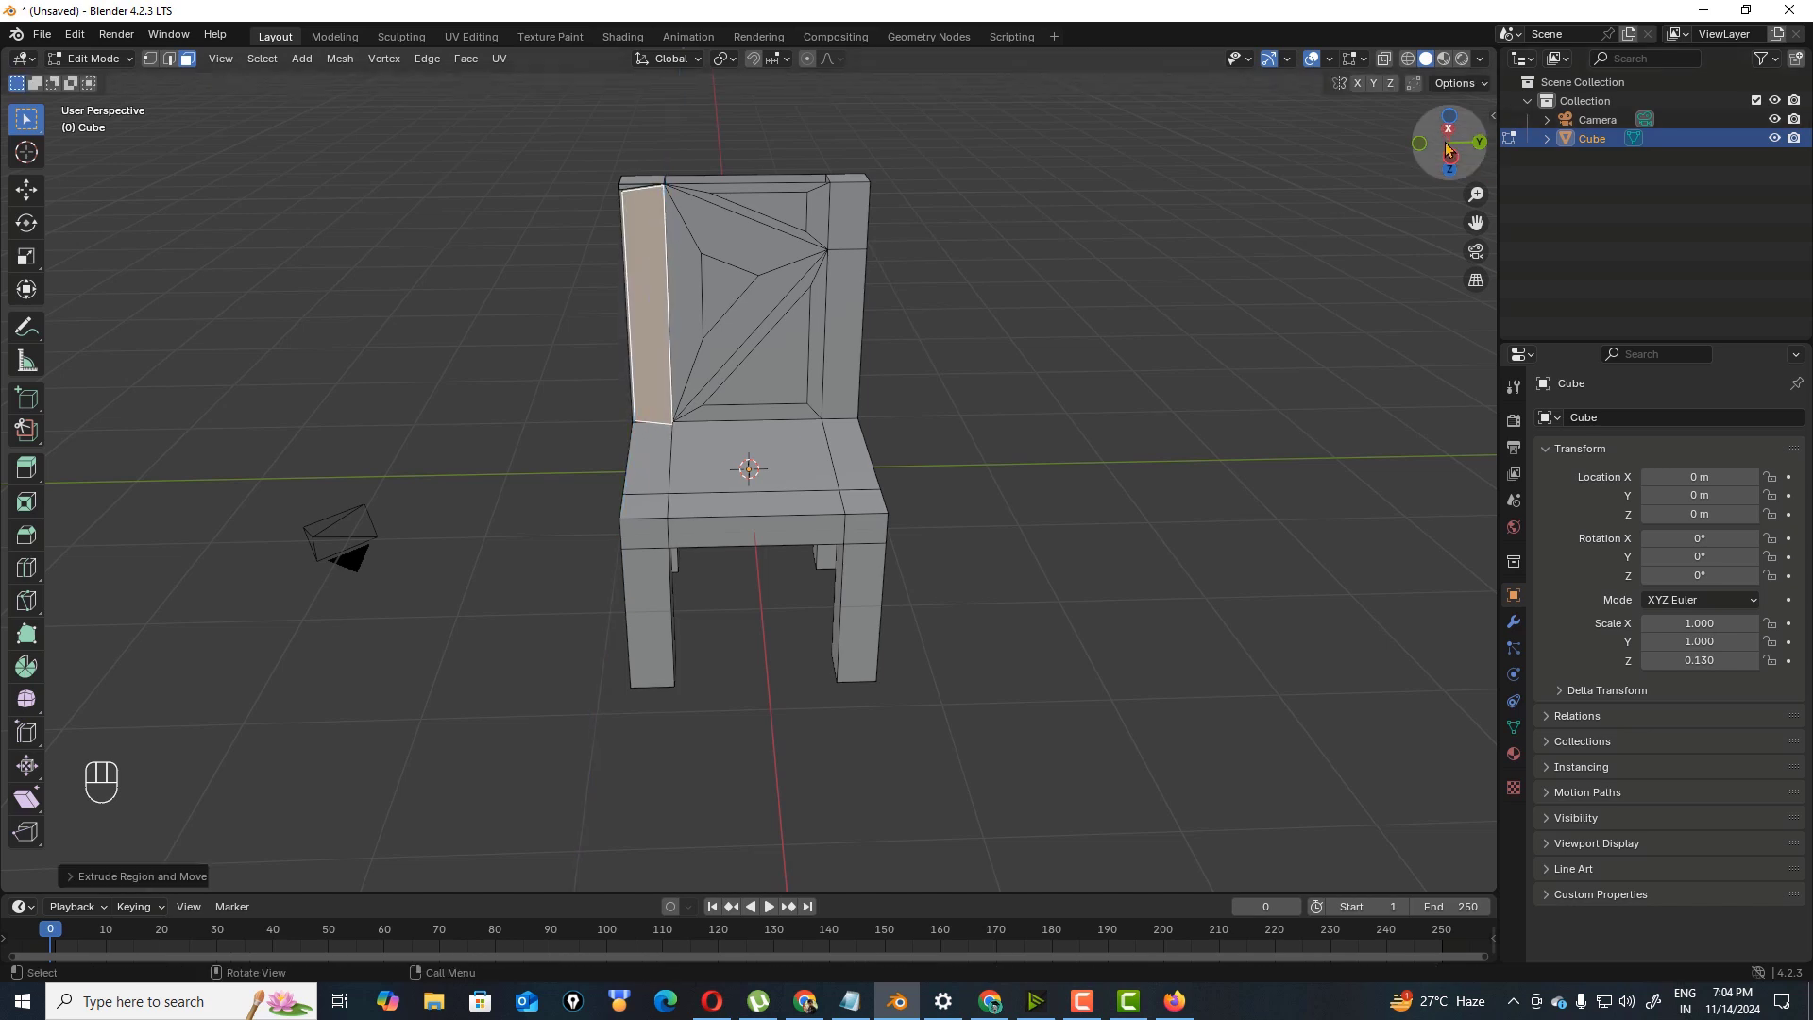
- Extrude the short upper front face of the +Y side backrest post slightly inward, and clear the face selection
{"action": "mouse_move", "coordinate": [1447, 144]}
{"action": "left_mouse_down"}
{"action": "mouse_move", "coordinate": [1388, 227]}
{"action": "mouse_move", "coordinate": [1424, 113]}
{"action": "mouse_move", "coordinate": [1430, 154]}
{"action": "left_mouse_up"}
{"action": "left_click", "coordinate": [869, 251]}
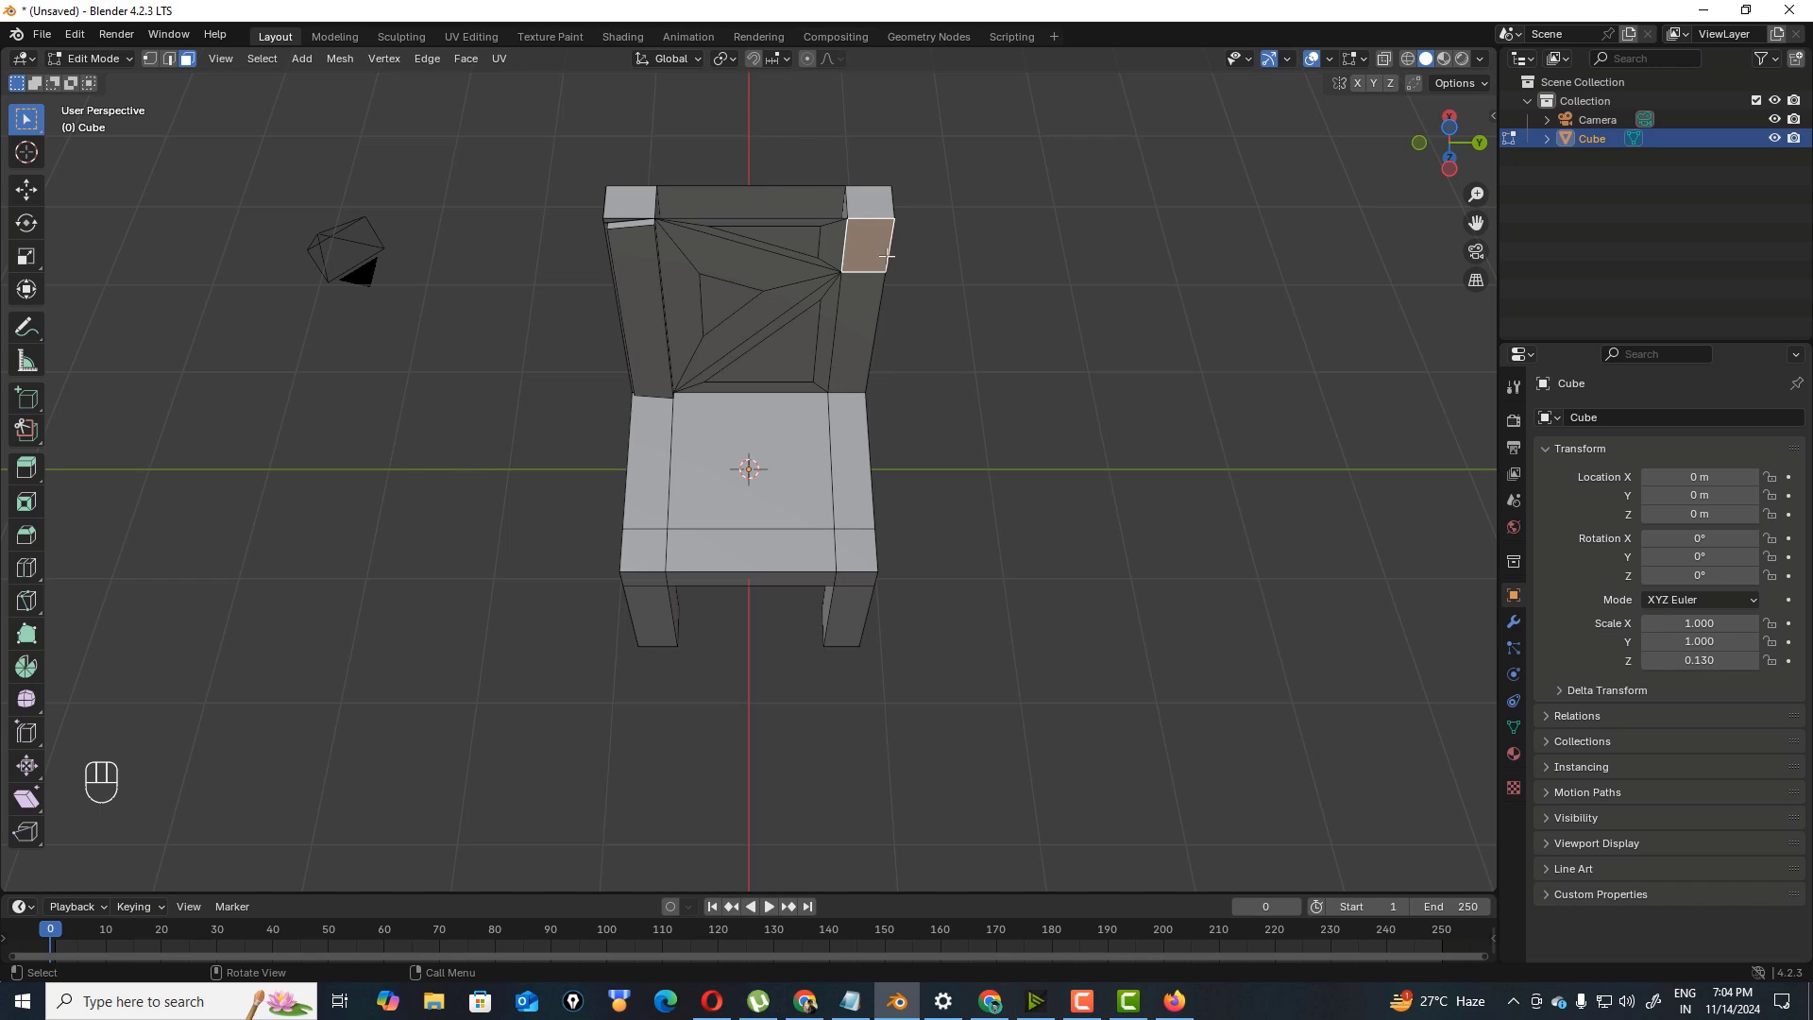
{"action": "key", "text": "e"}
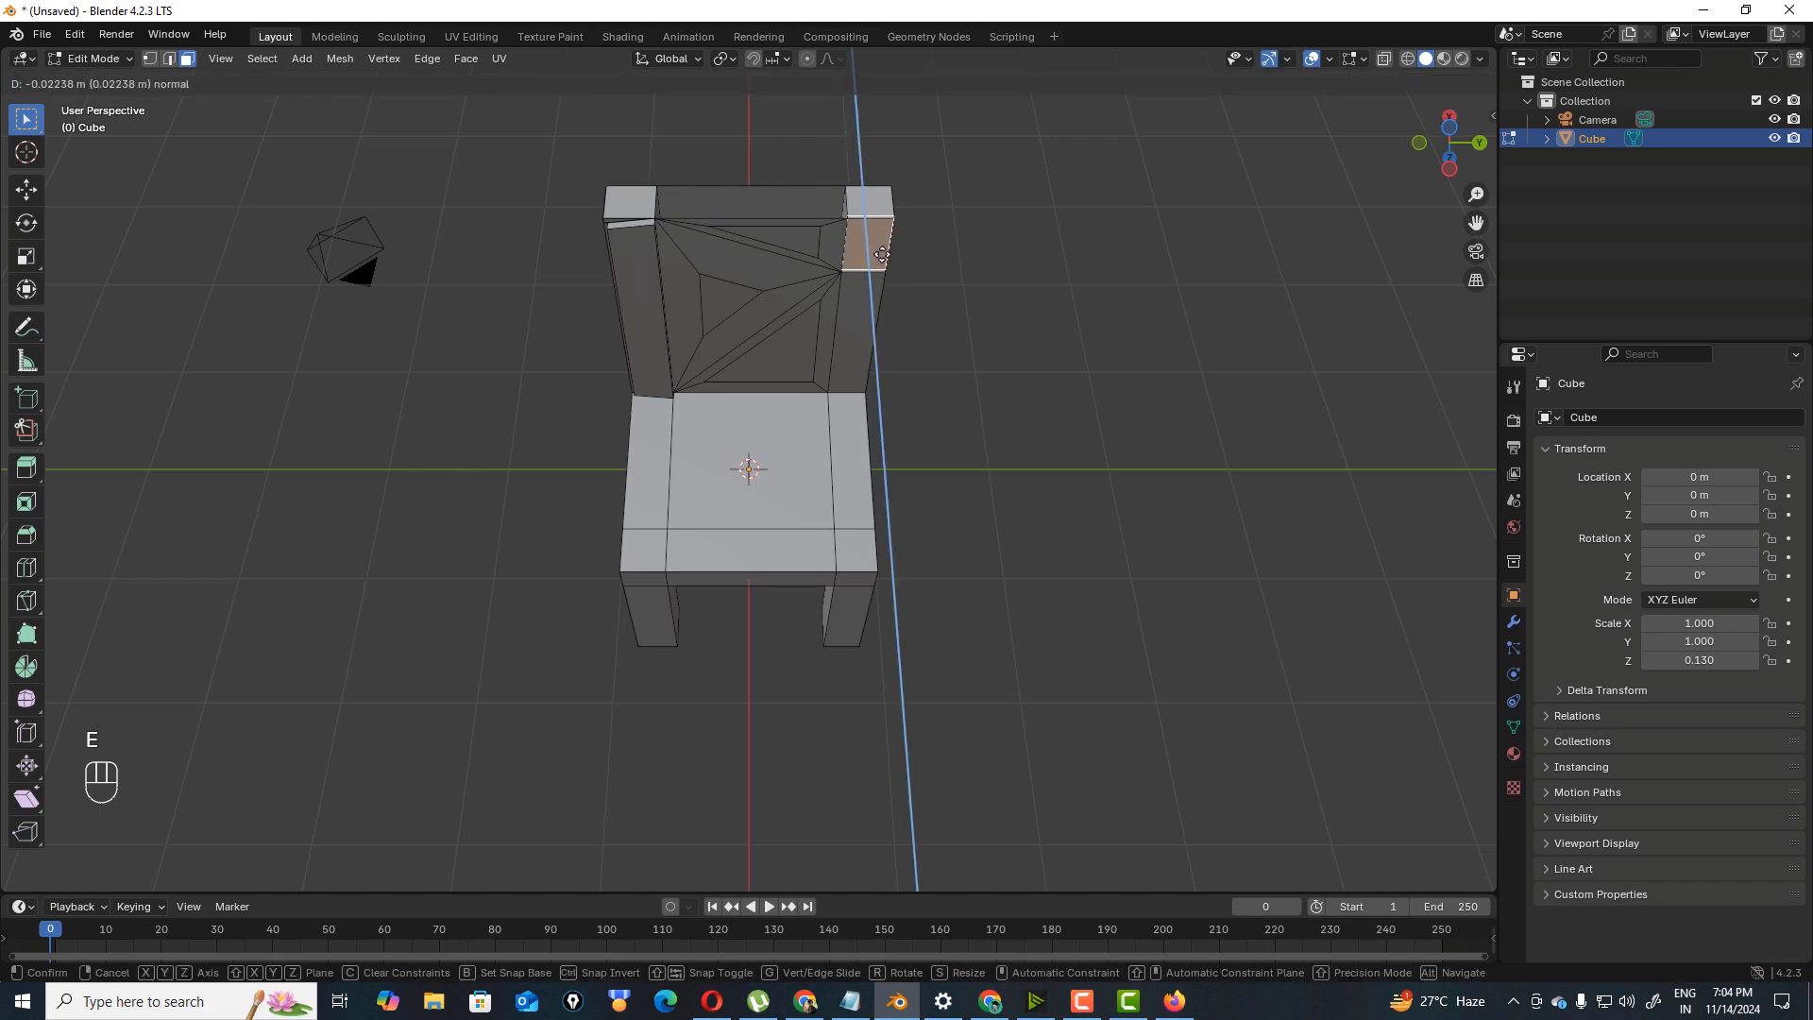
{"action": "left_click", "coordinate": [877, 261]}
{"action": "left_click_drag", "start_coordinate": [1424, 151], "coordinate": [1419, 133]}
{"action": "left_click", "coordinate": [862, 359]}
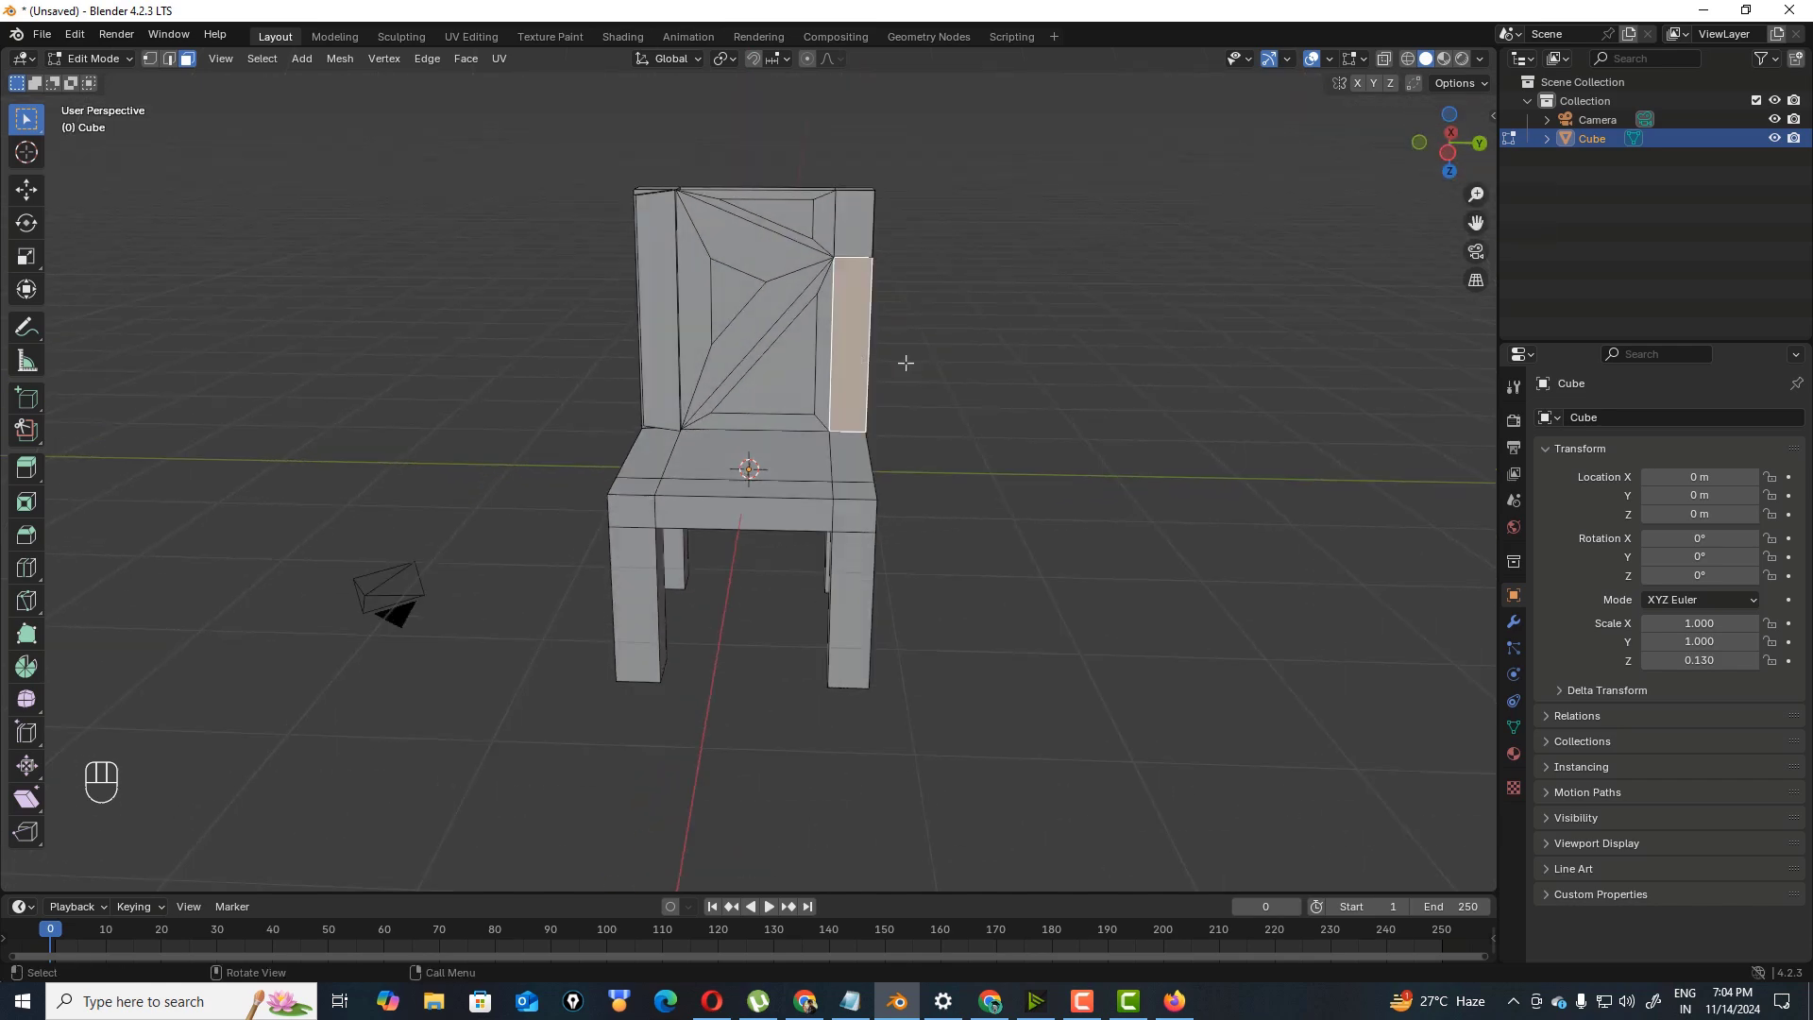
{"action": "left_click", "coordinate": [907, 368]}
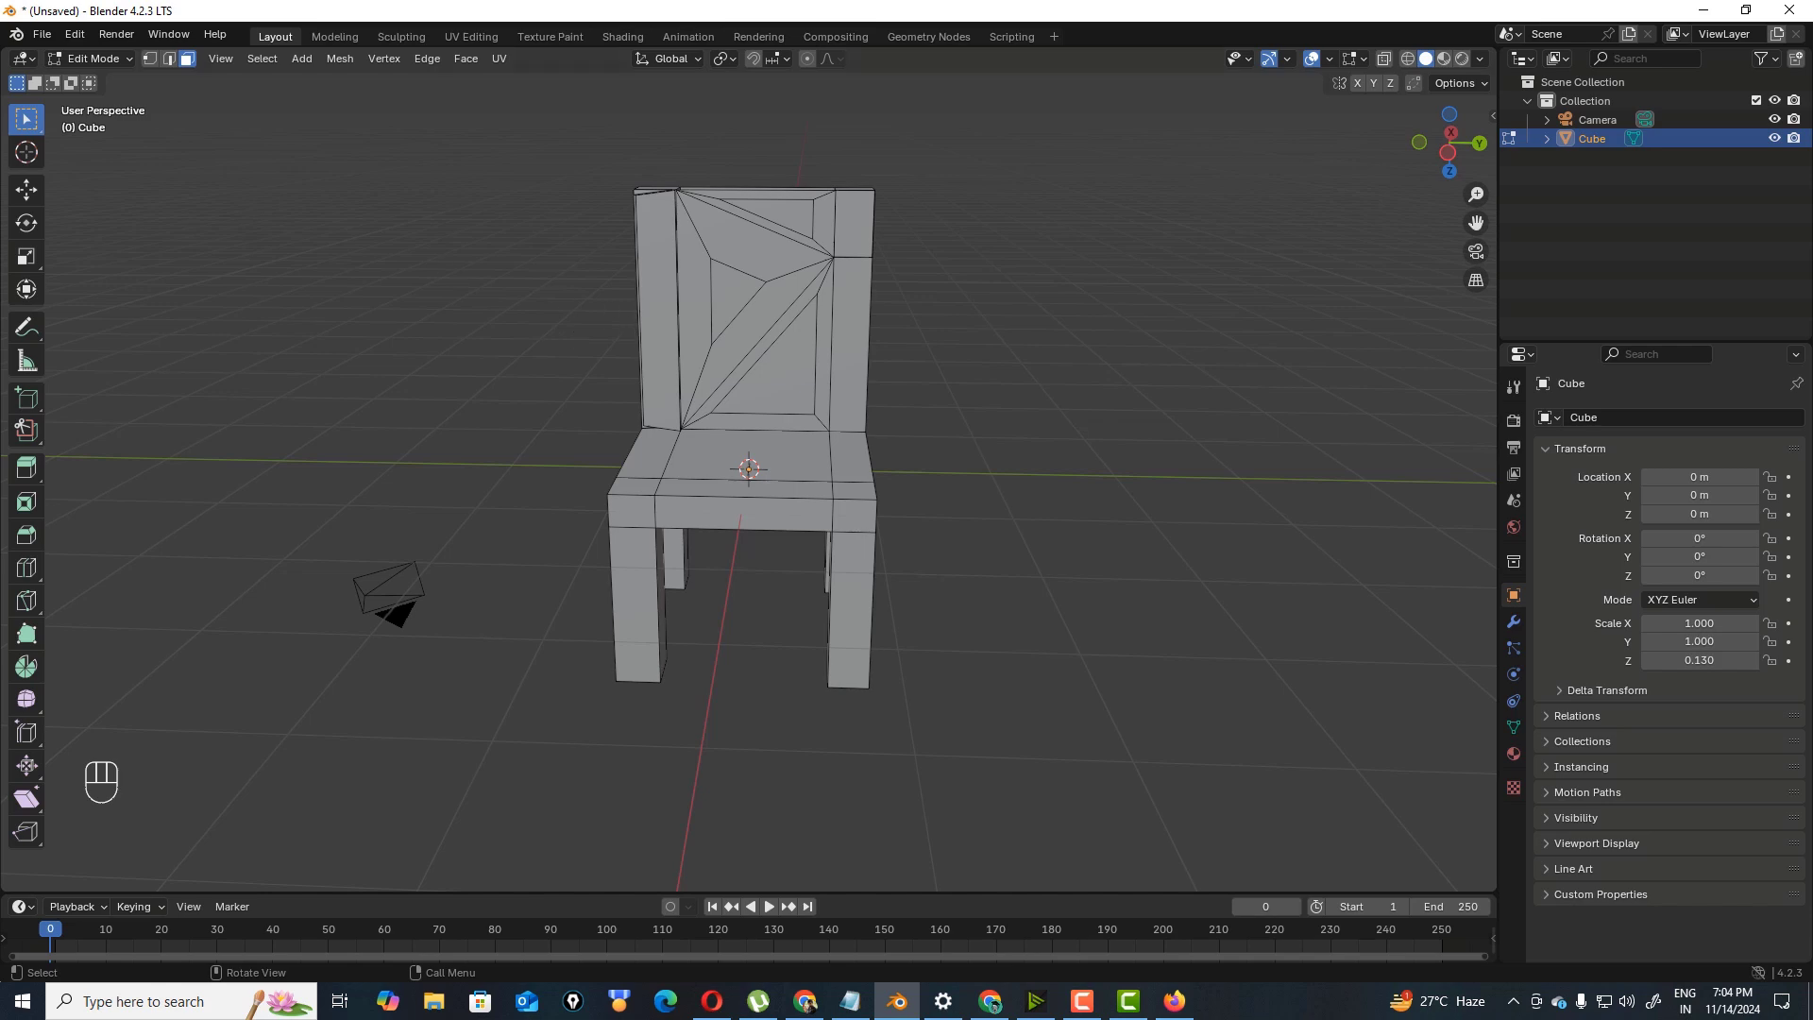
- Switch the chair from Edit Mode to Object Mode and add a new cube mesh to the scene
{"action": "left_click", "coordinate": [127, 59]}
{"action": "left_click", "coordinate": [127, 80]}
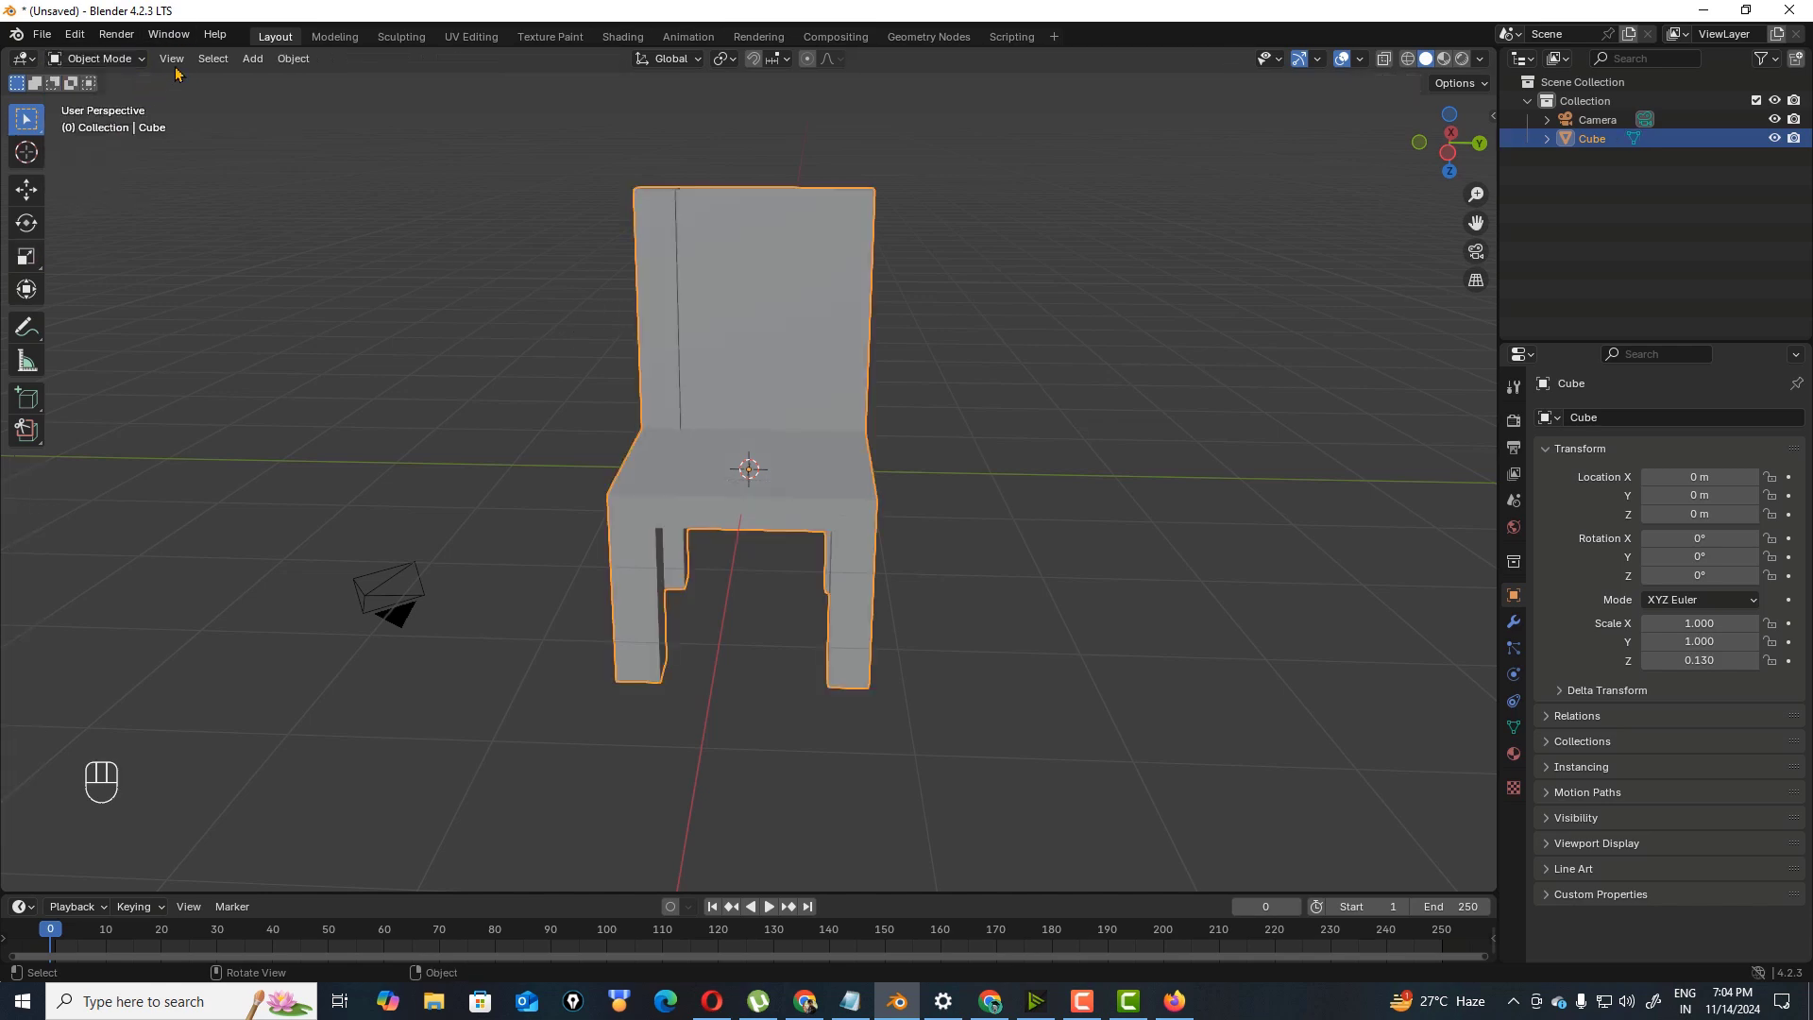
{"action": "left_click", "coordinate": [254, 58]}
{"action": "mouse_move", "coordinate": [300, 83]}
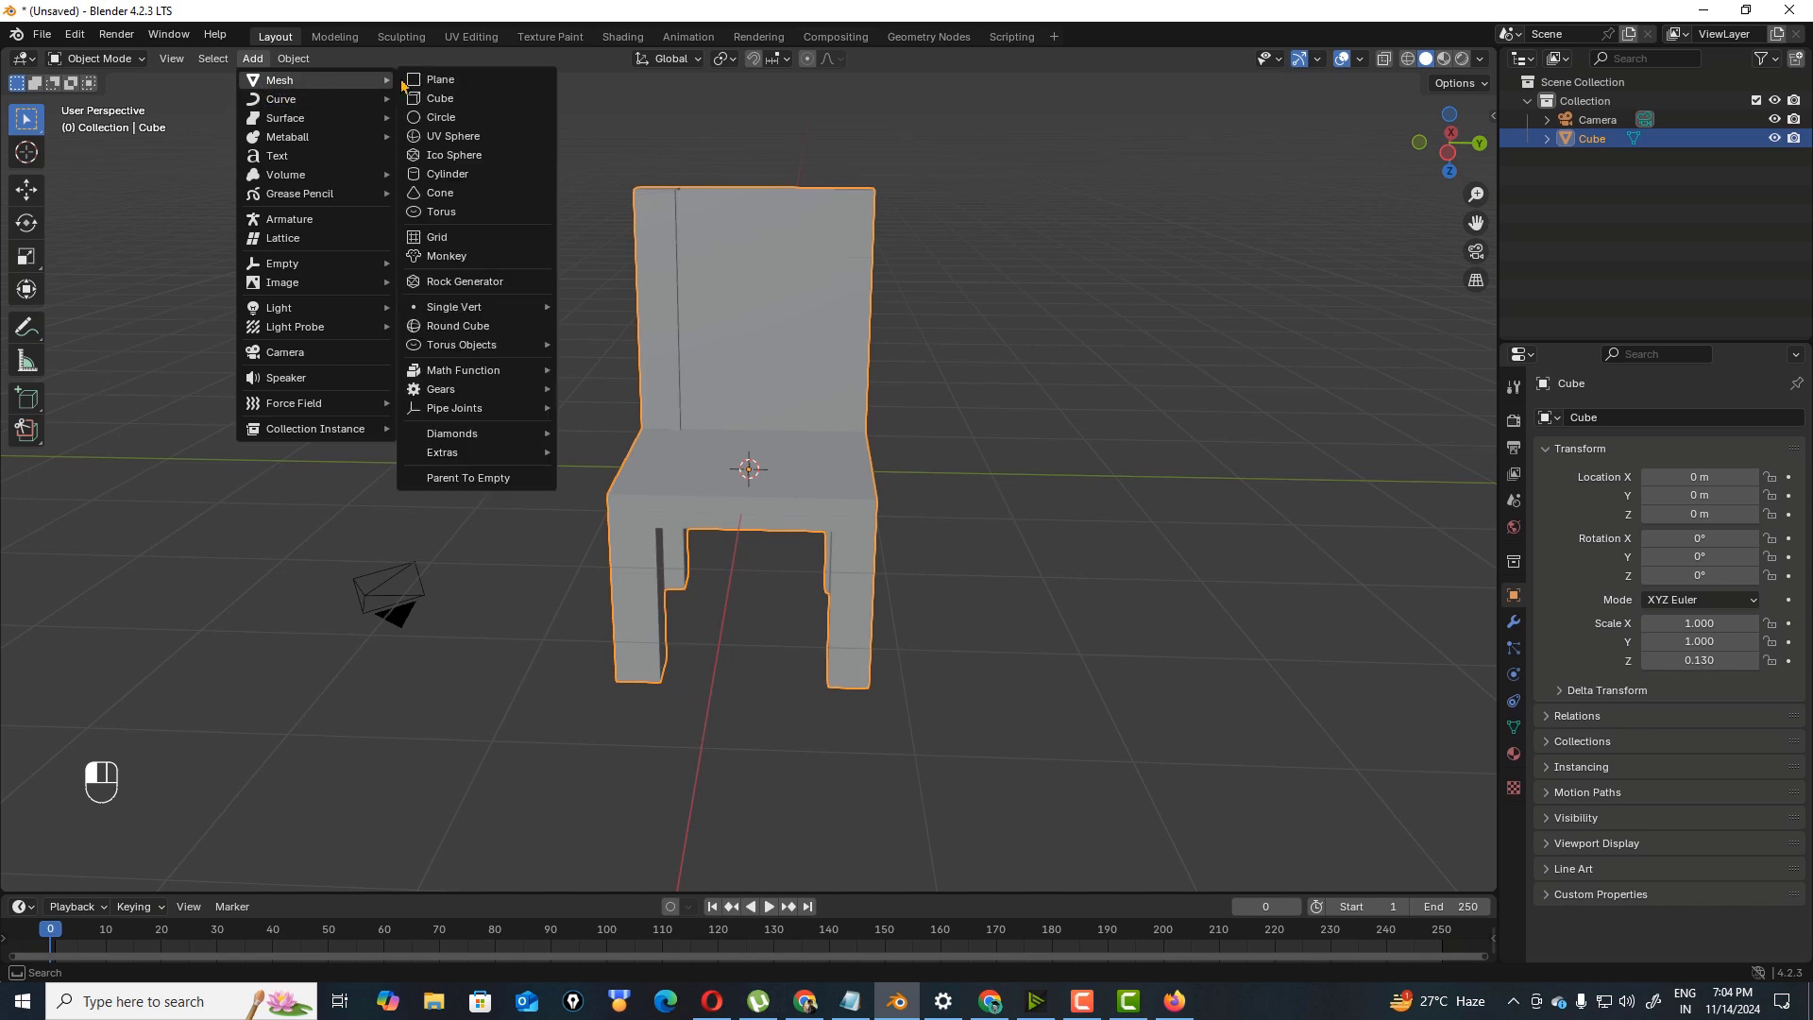
{"action": "left_click", "coordinate": [440, 98]}
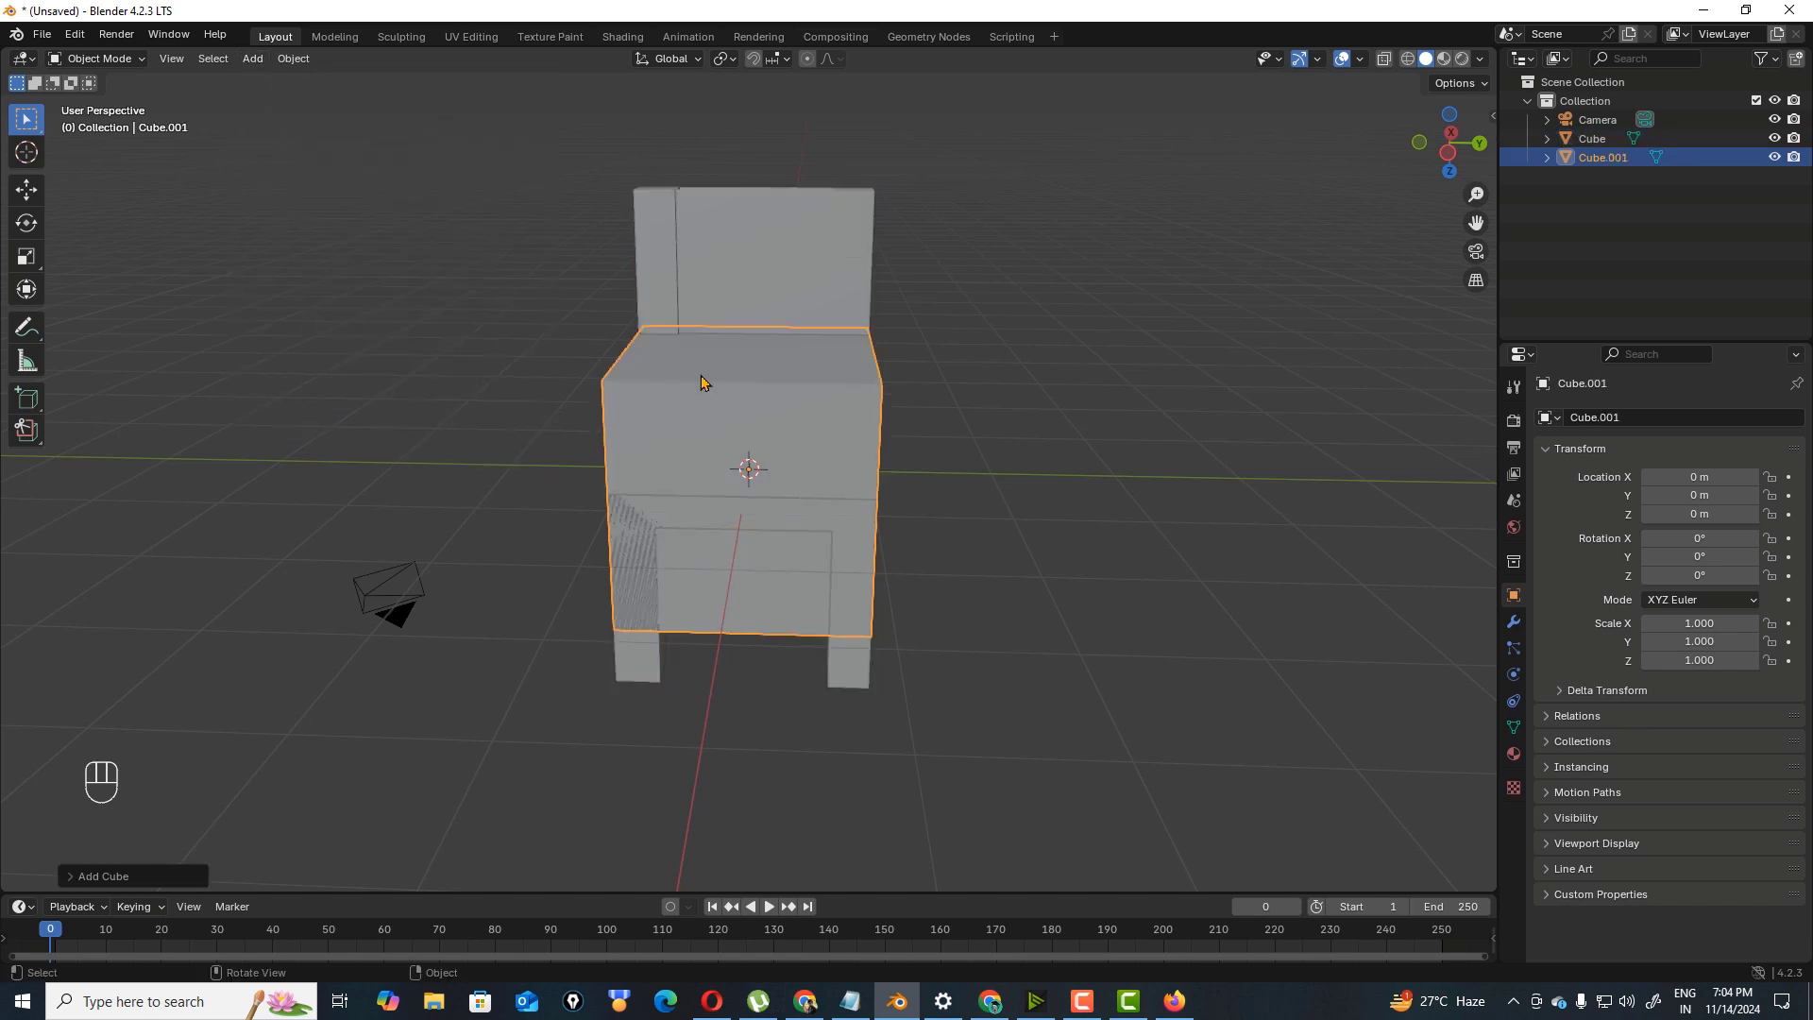
- Move the new cube about 3.5 m along Y, clear of the chair, and scale it down uniformly to about 0.155
{"action": "left_click", "coordinate": [778, 397]}
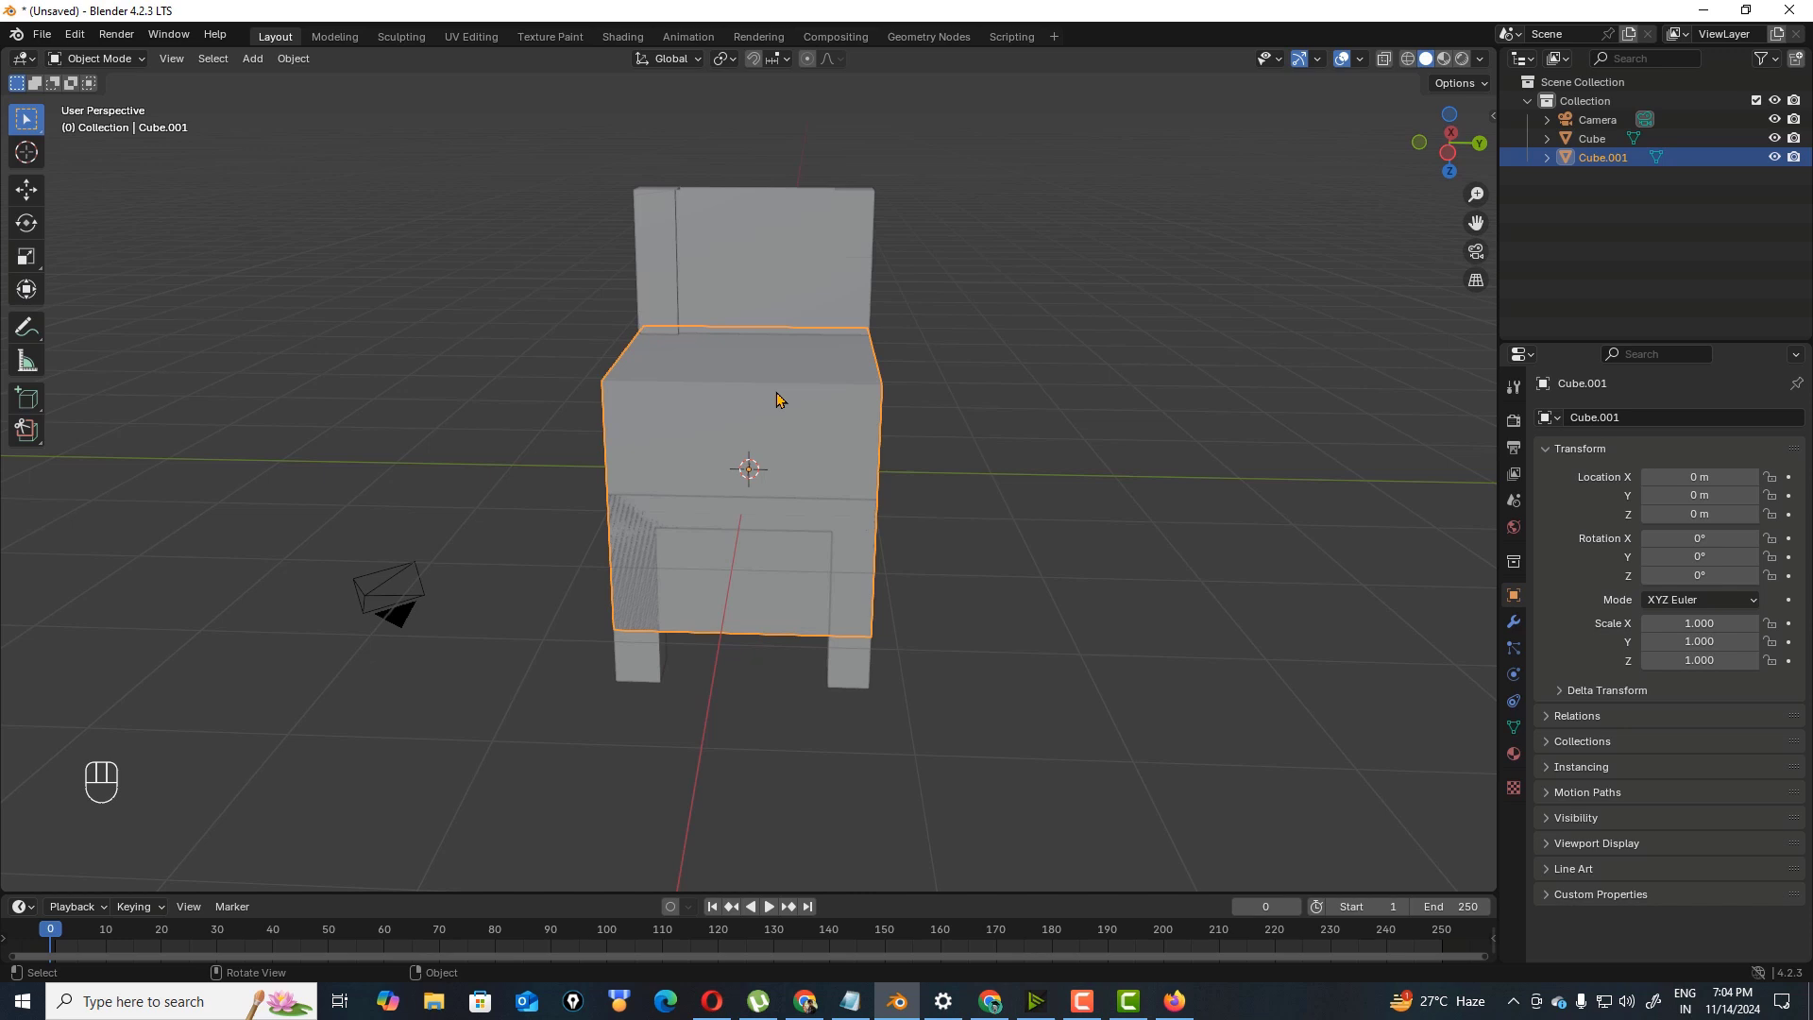
{"action": "key", "text": "g"}
{"action": "left_click", "coordinate": [1200, 408]}
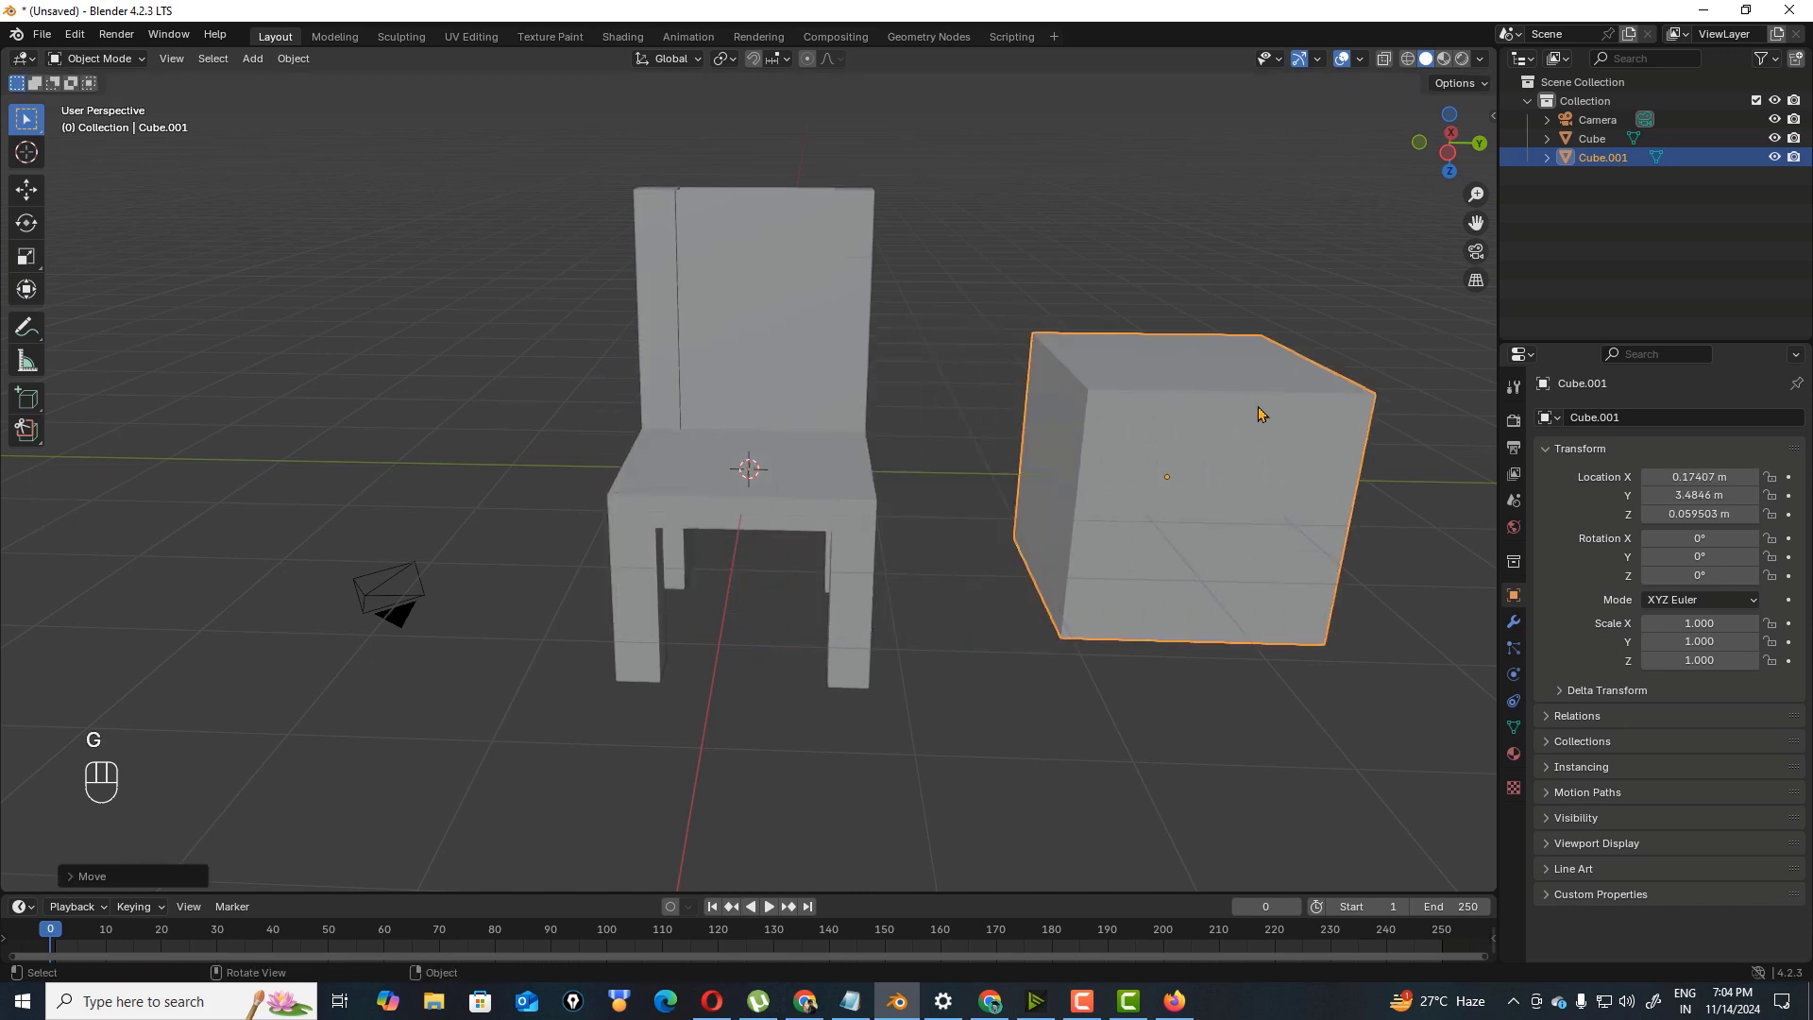
{"action": "key", "text": "s"}
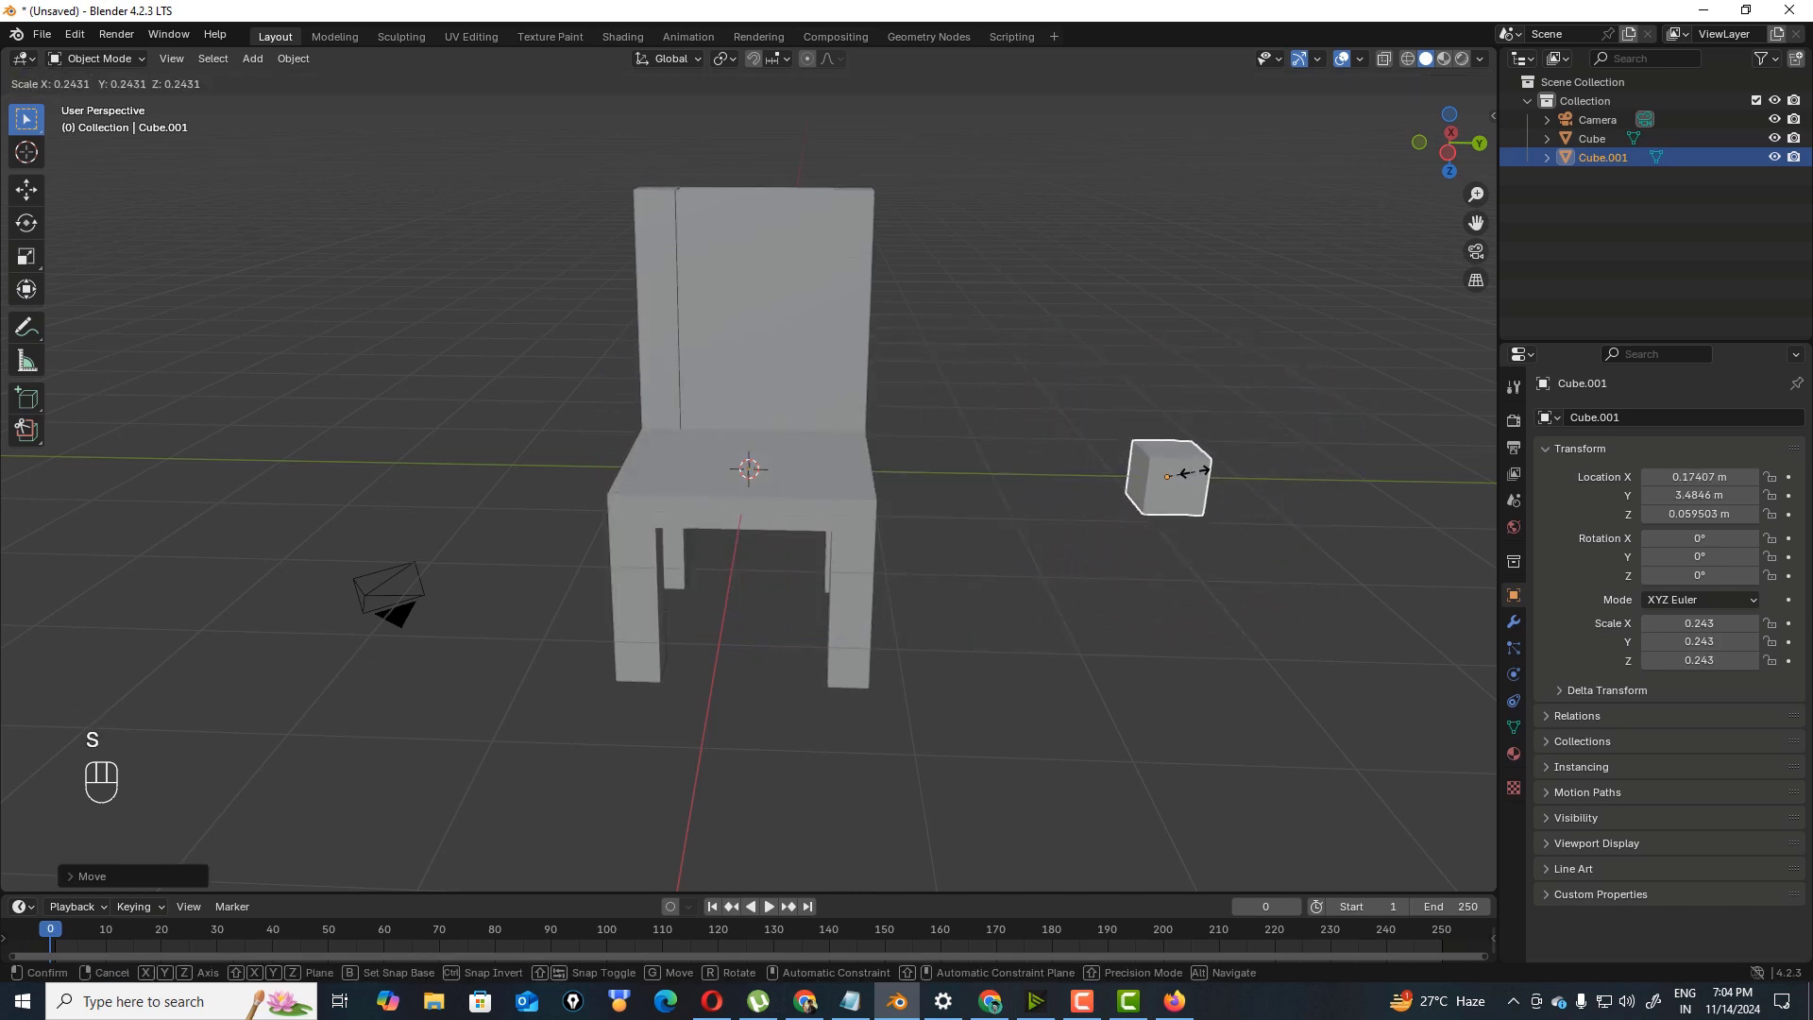
{"action": "left_click", "coordinate": [1194, 472]}
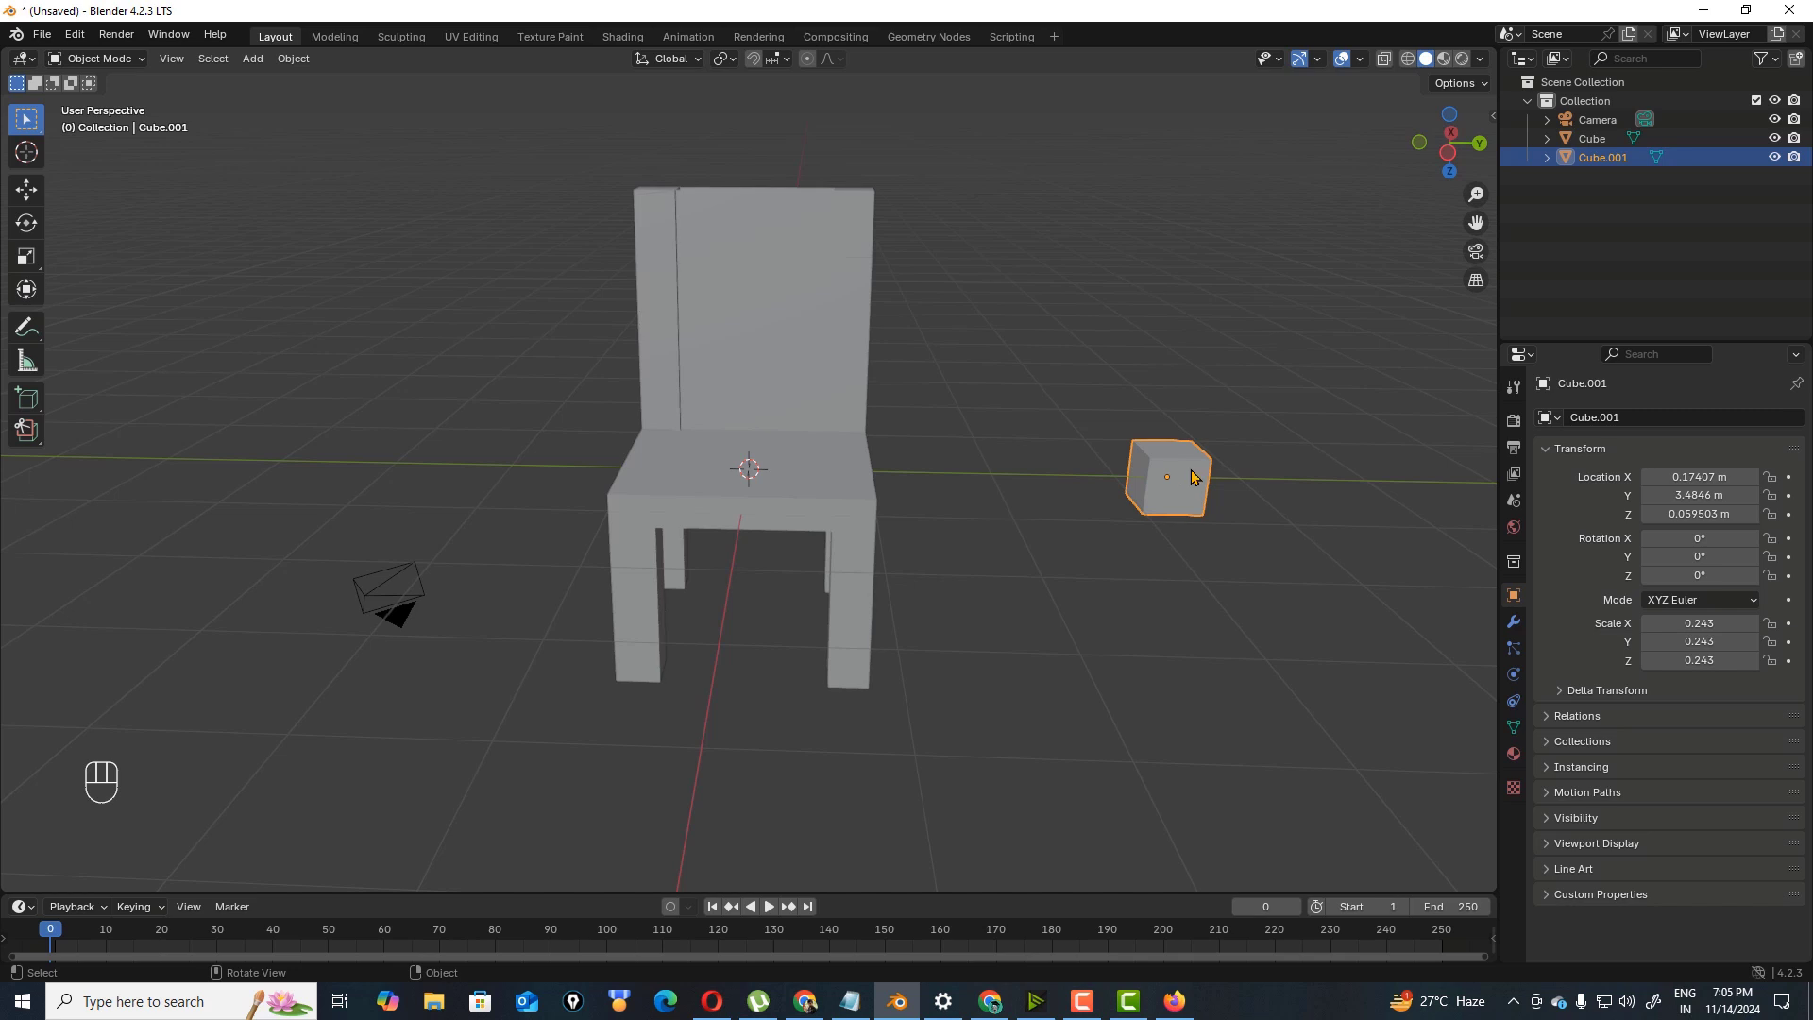
{"action": "key", "text": "s"}
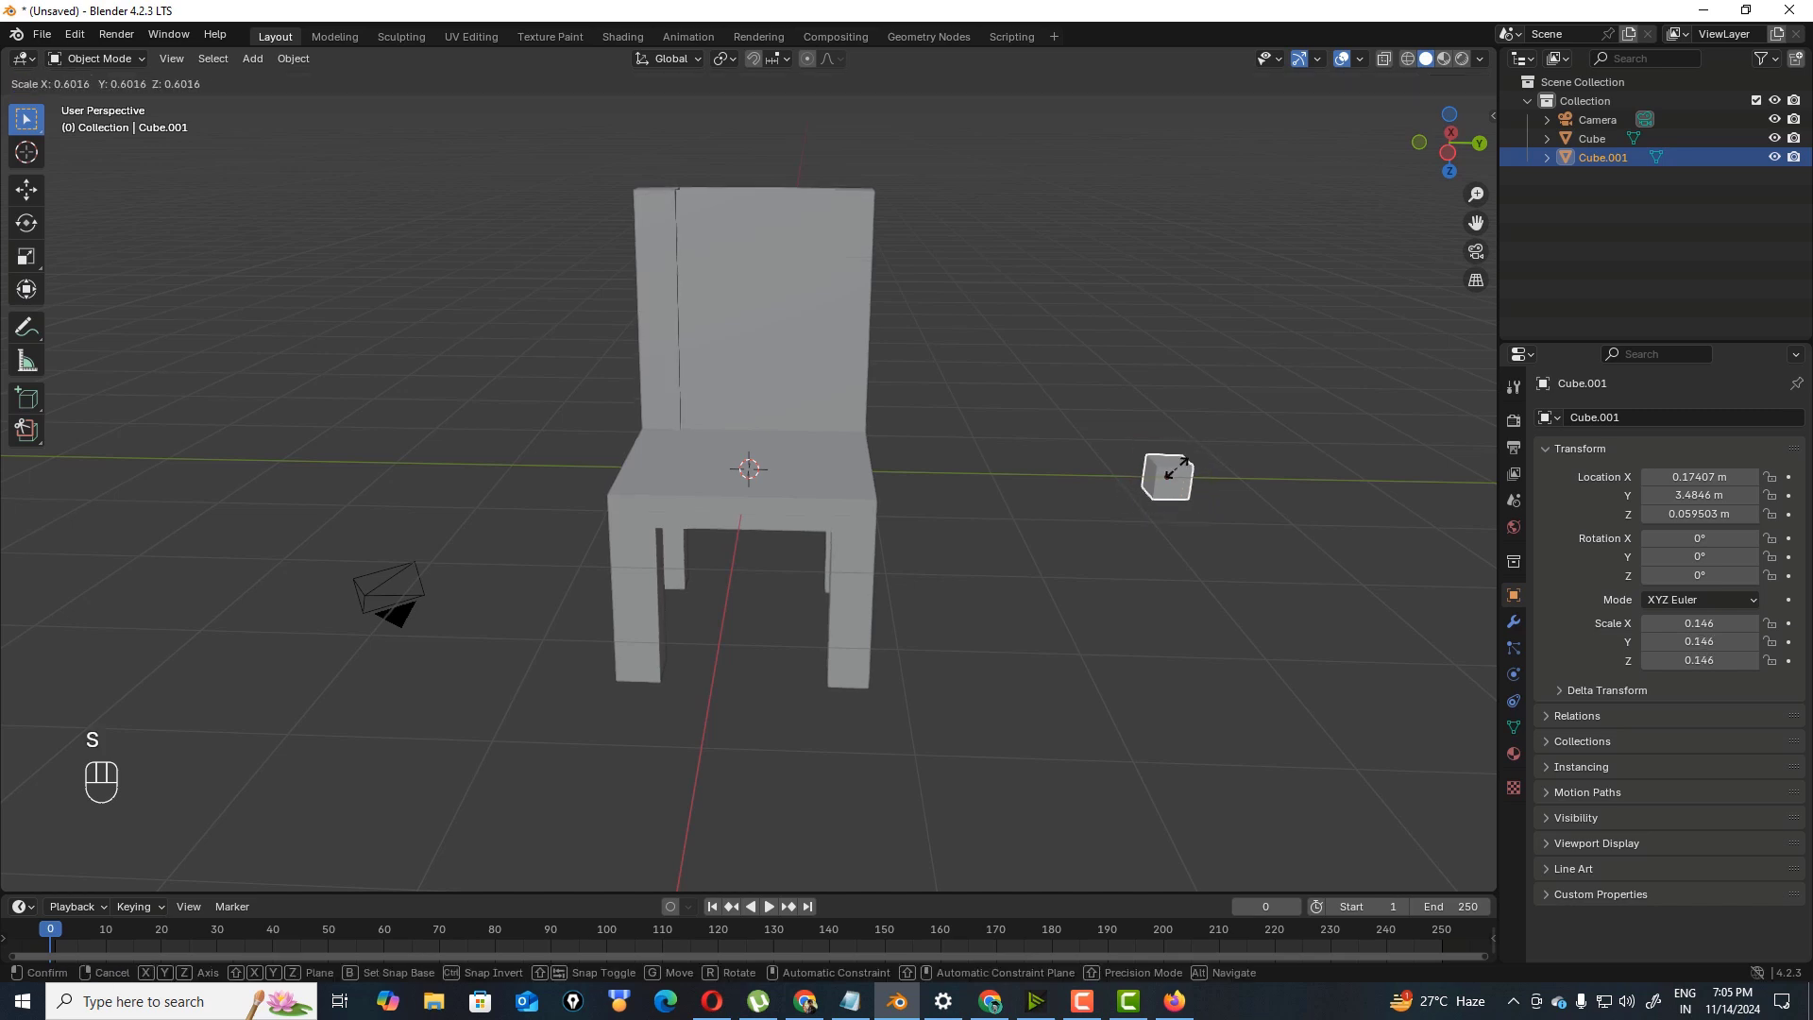
{"action": "left_click", "coordinate": [1176, 467]}
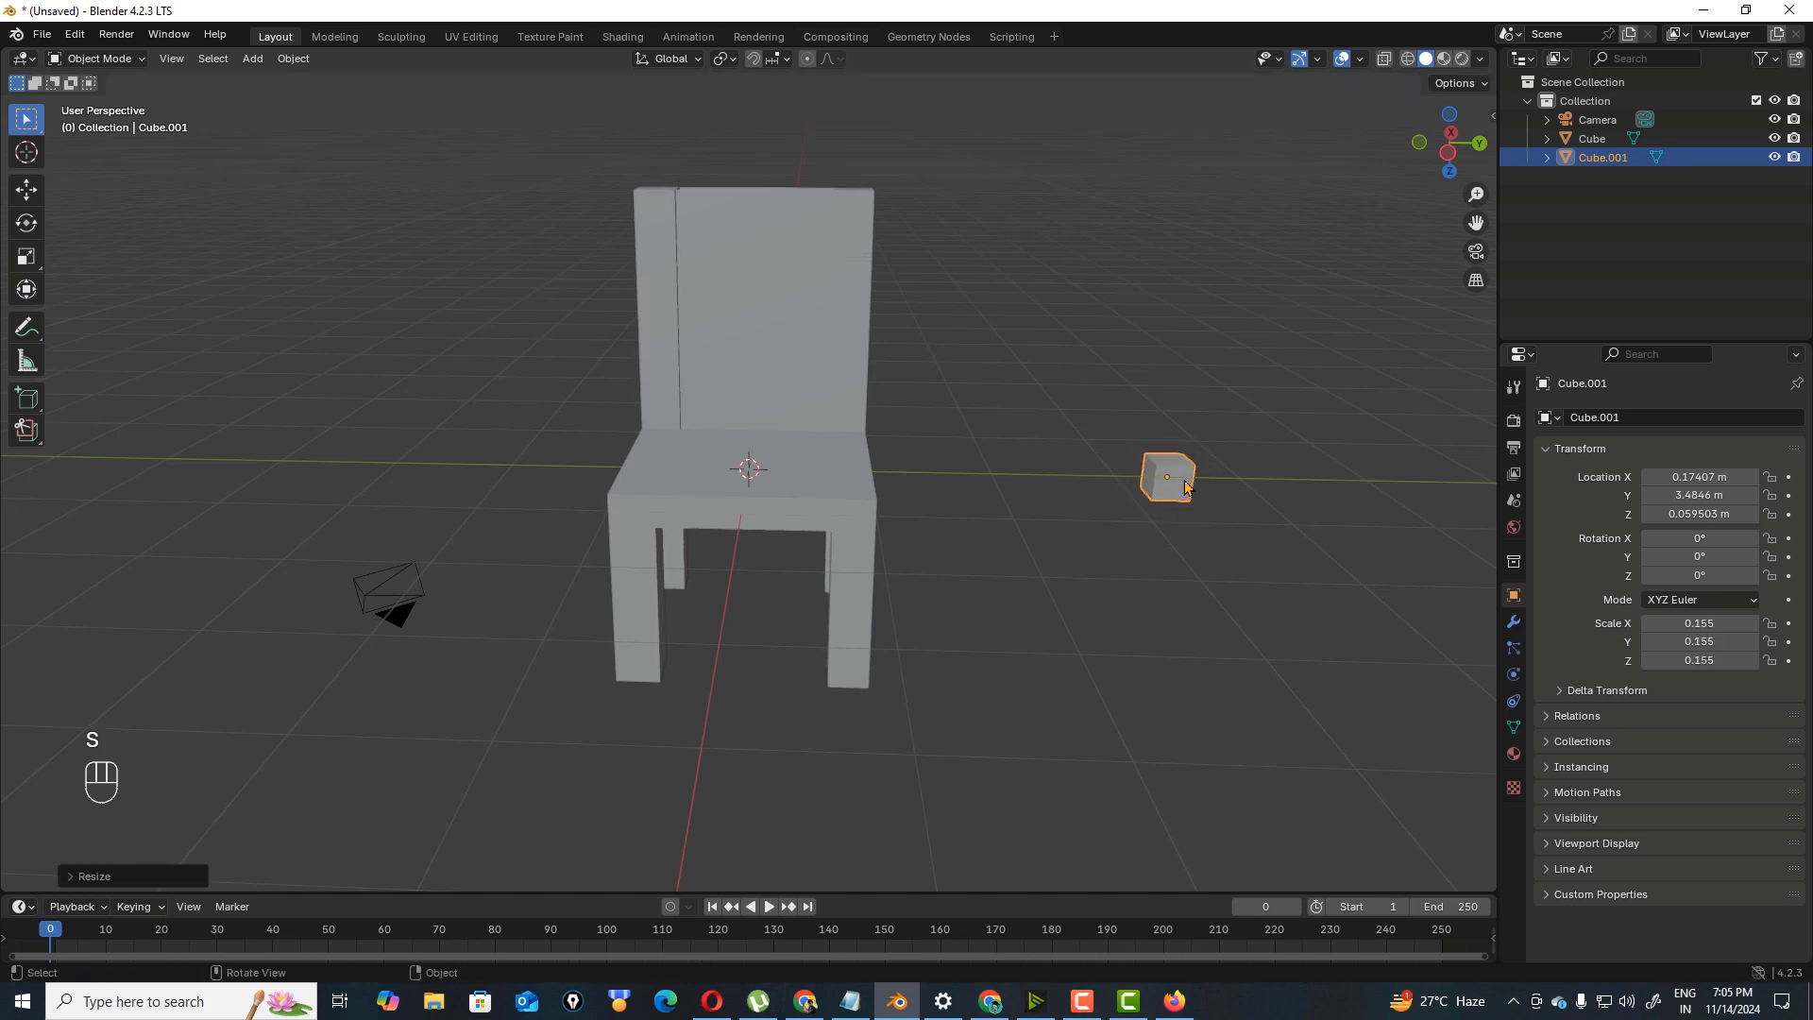
- Move the small cube to the +Y side of the chair seat, at about X 0.036, Y 0.874, Z 0.037 m
{"action": "left_click", "coordinate": [1185, 482]}
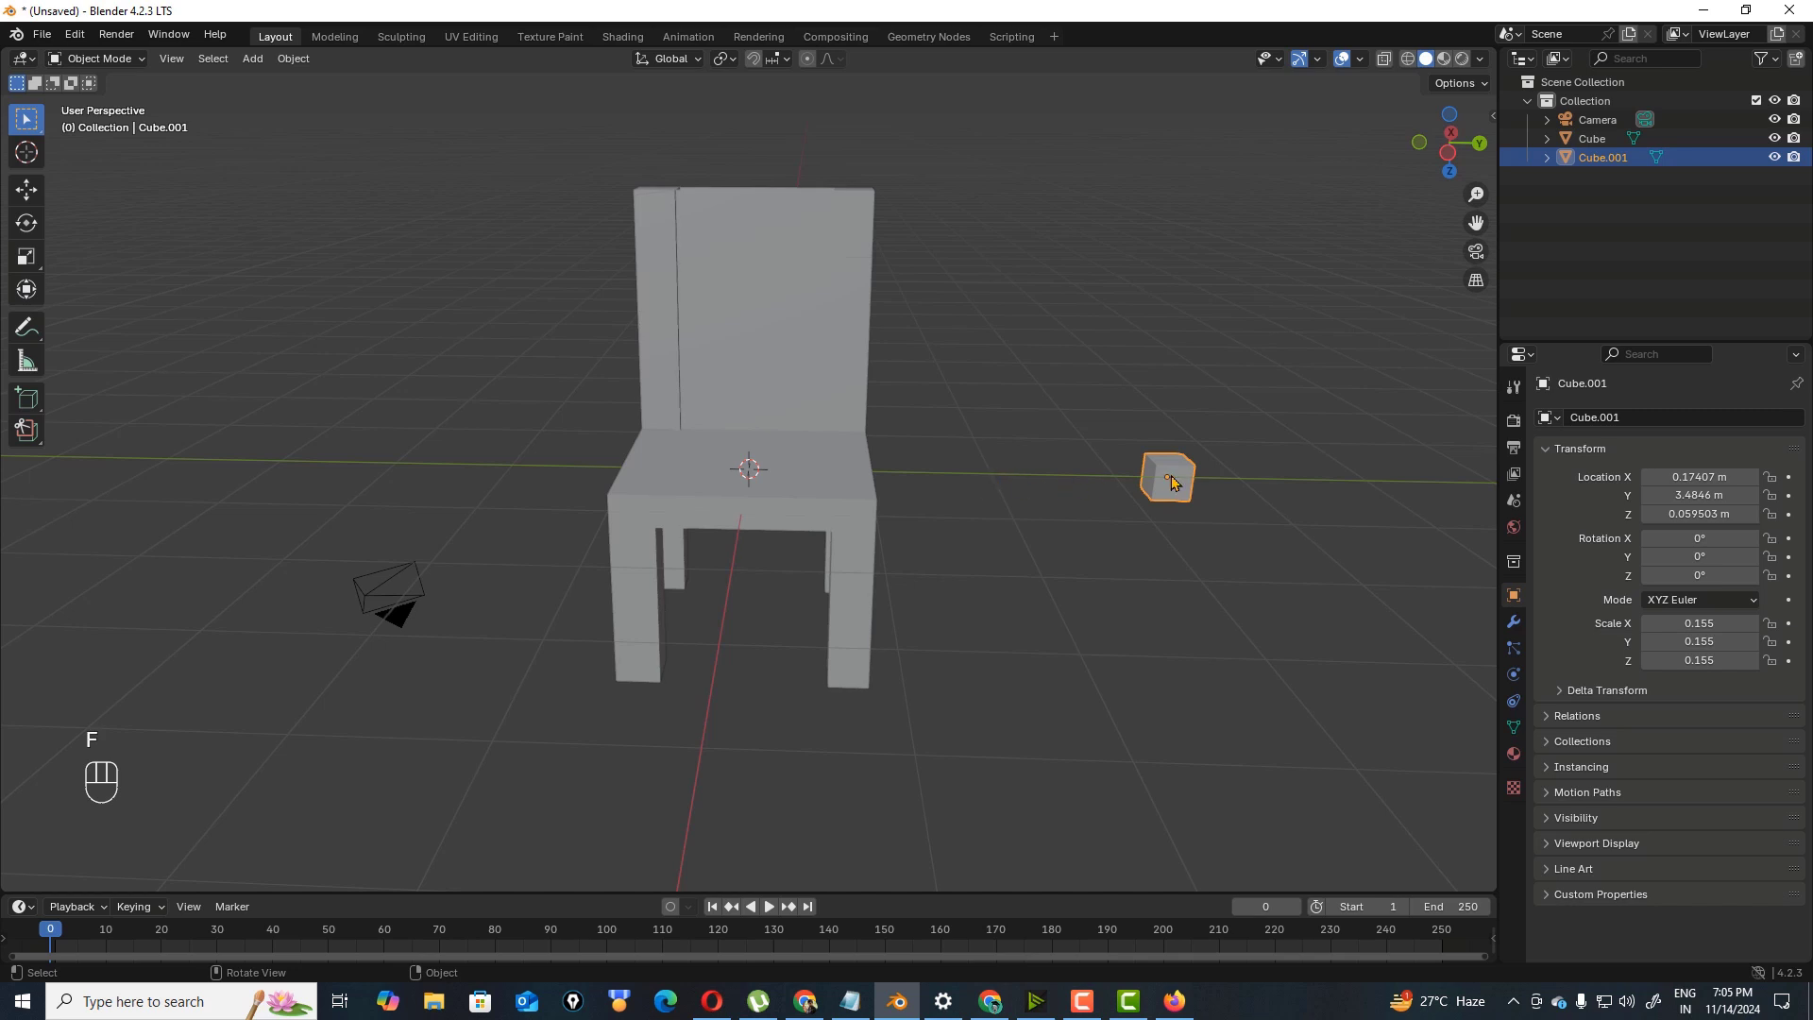
{"action": "key", "text": "g"}
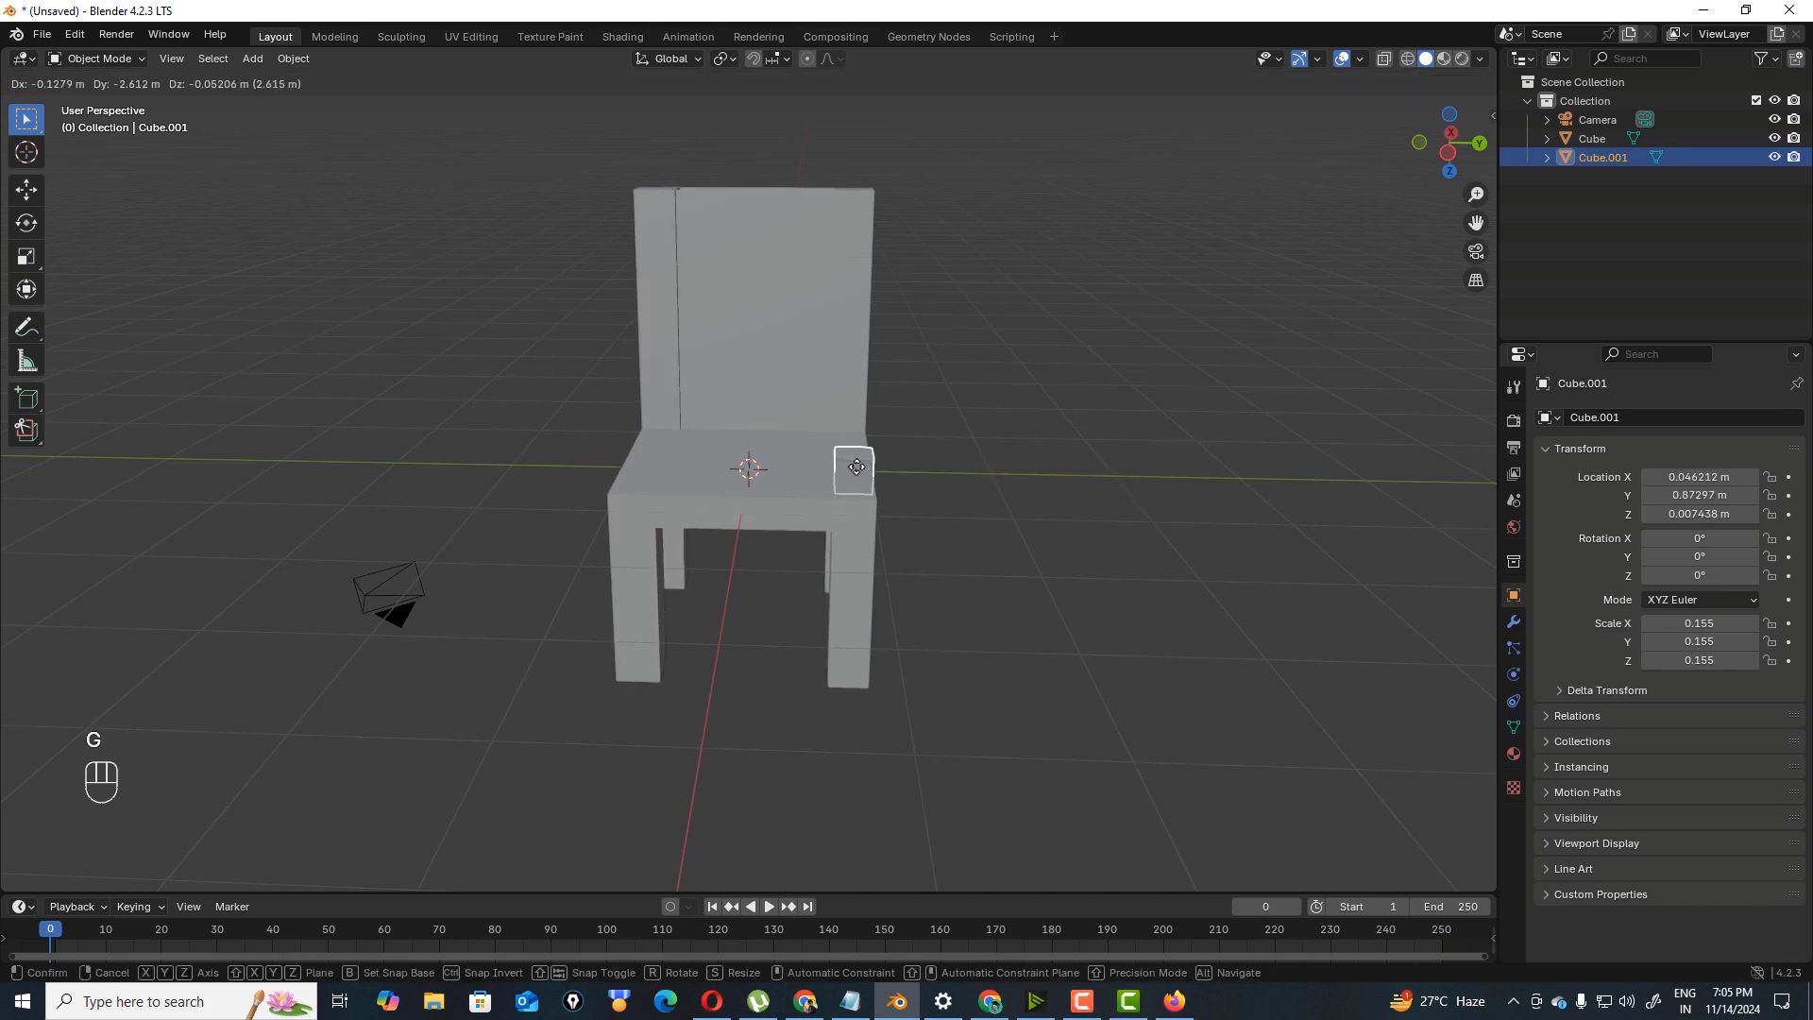
{"action": "left_click", "coordinate": [854, 472]}
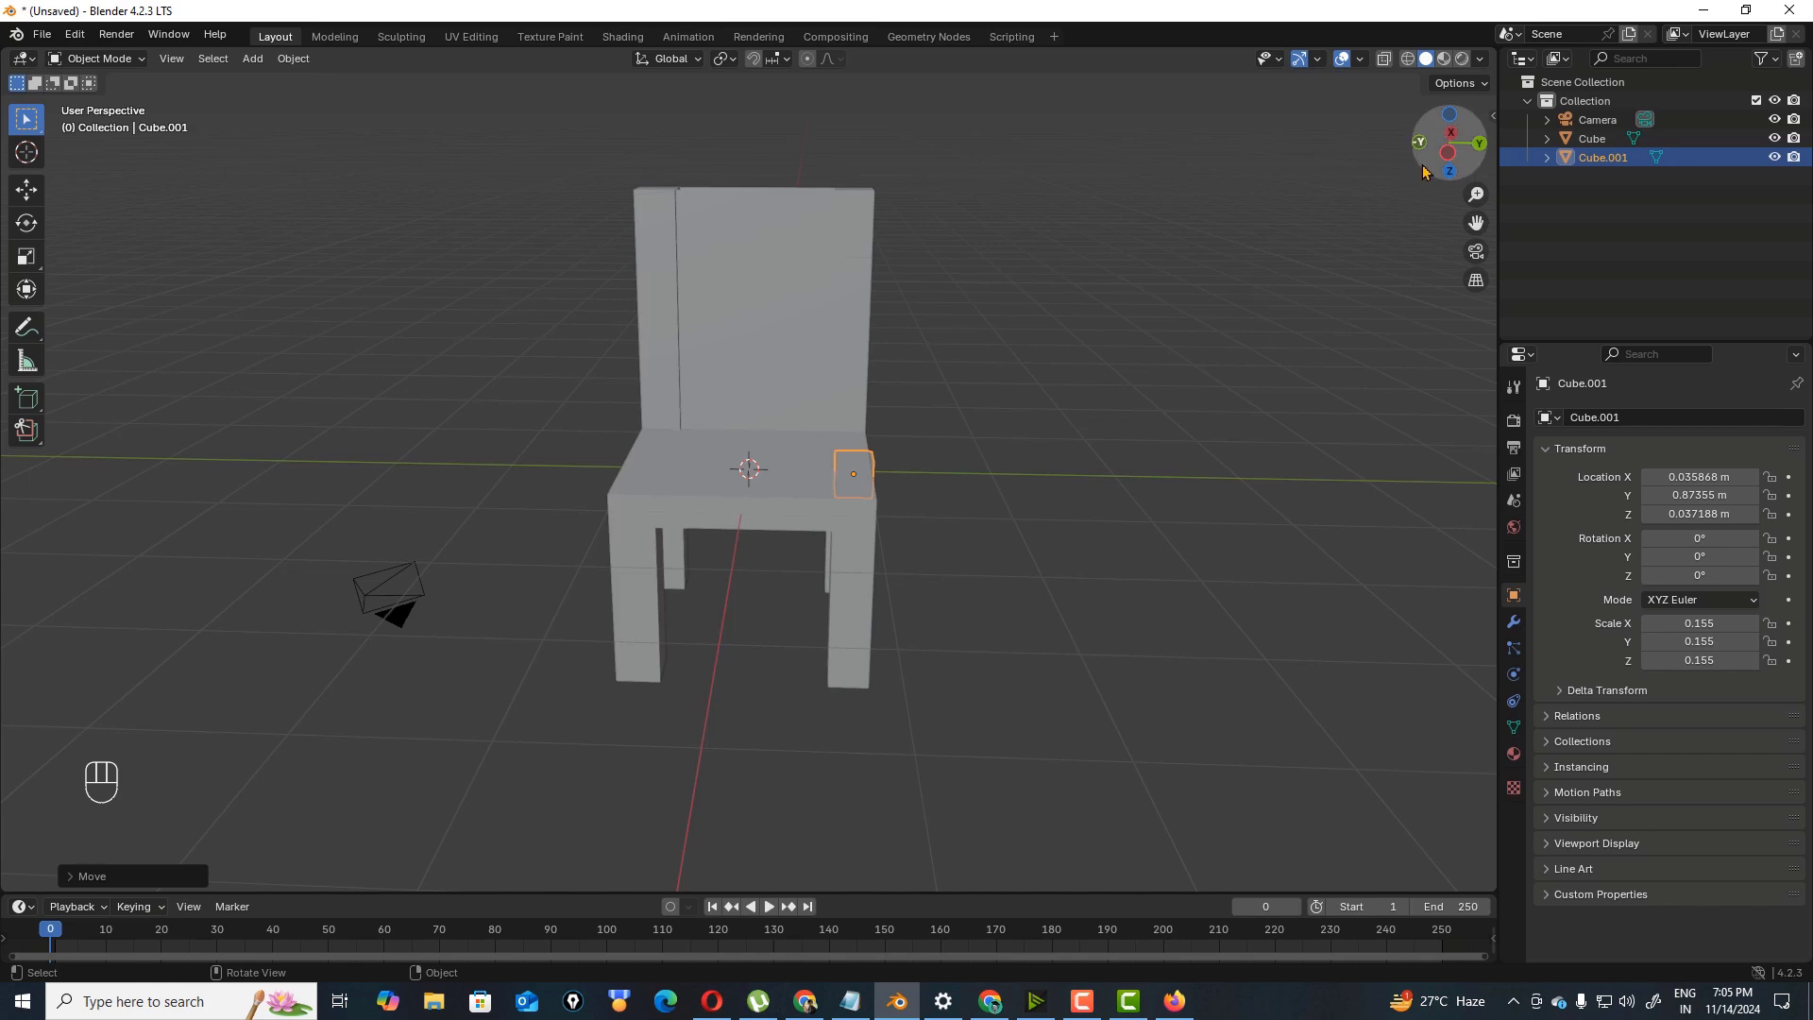
{"action": "left_click_drag", "start_coordinate": [1424, 171], "coordinate": [1374, 179]}
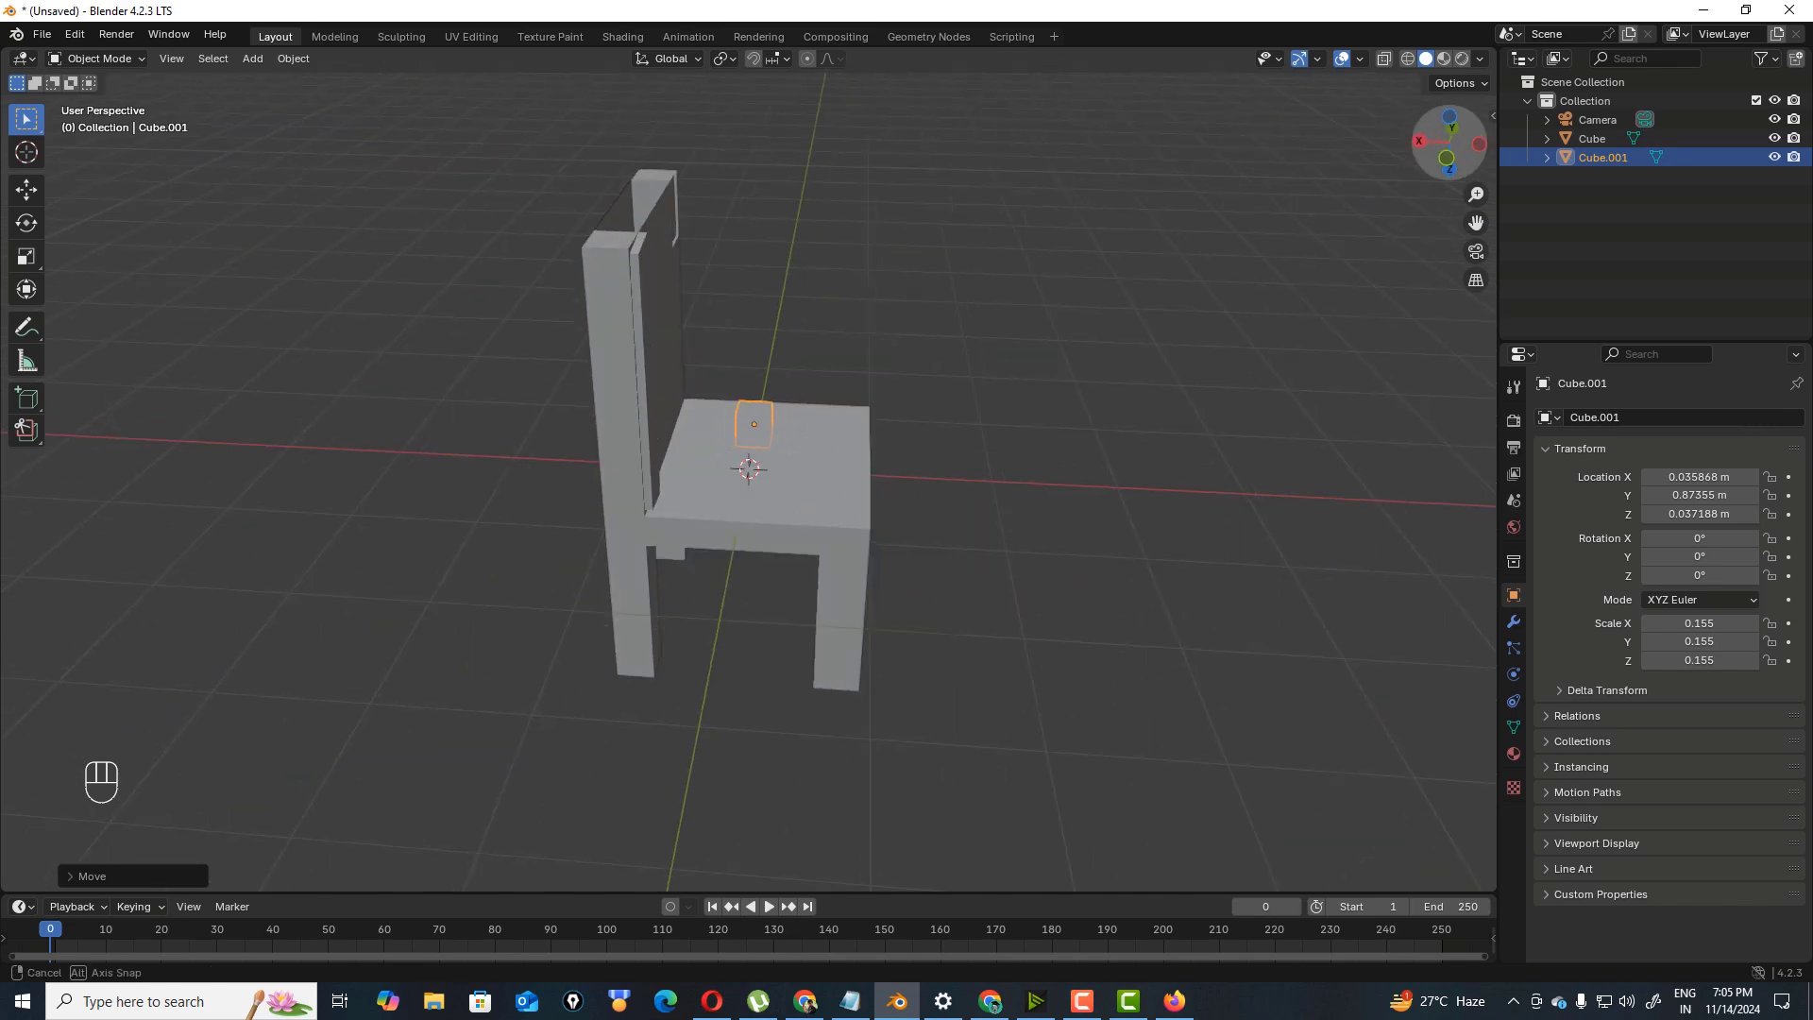
- Move the small cube to the seat's +Y edge at about X -0.122, Y 1.10, Z 0.196 m and scale it to about 0.119
{"action": "left_click", "coordinate": [757, 422]}
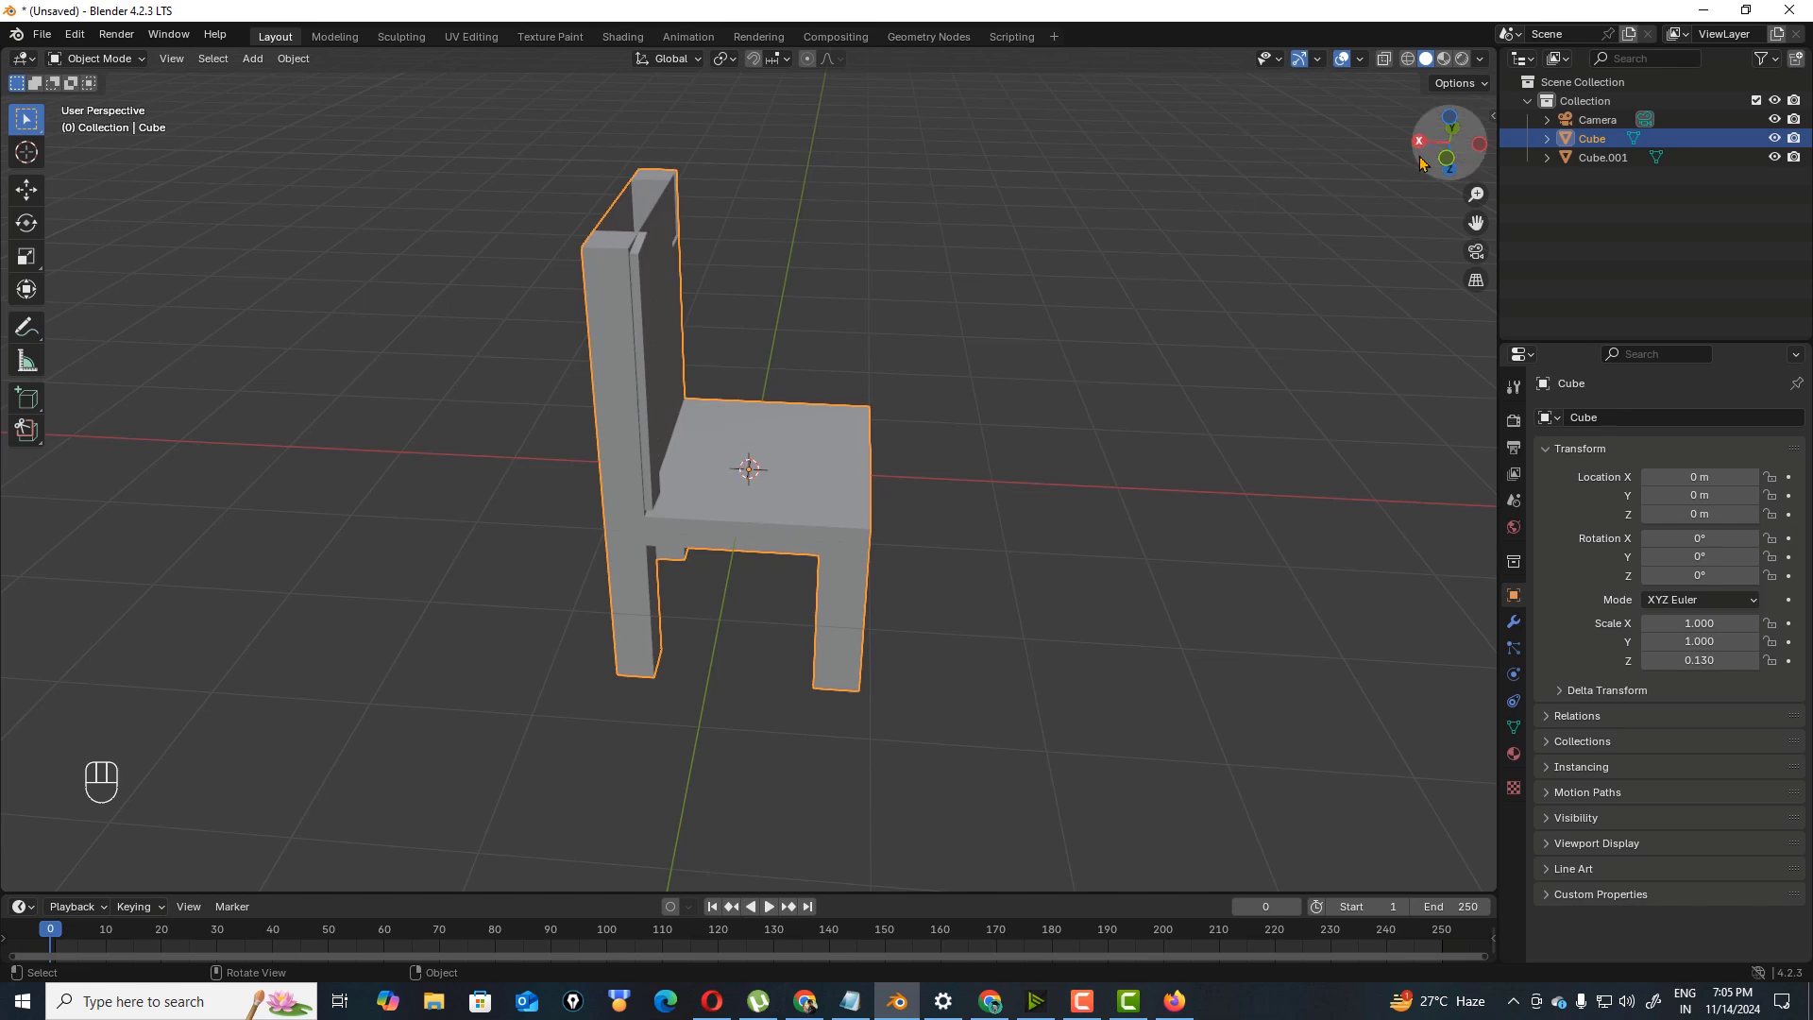
{"action": "left_click_drag", "start_coordinate": [1415, 169], "coordinate": [1454, 168]}
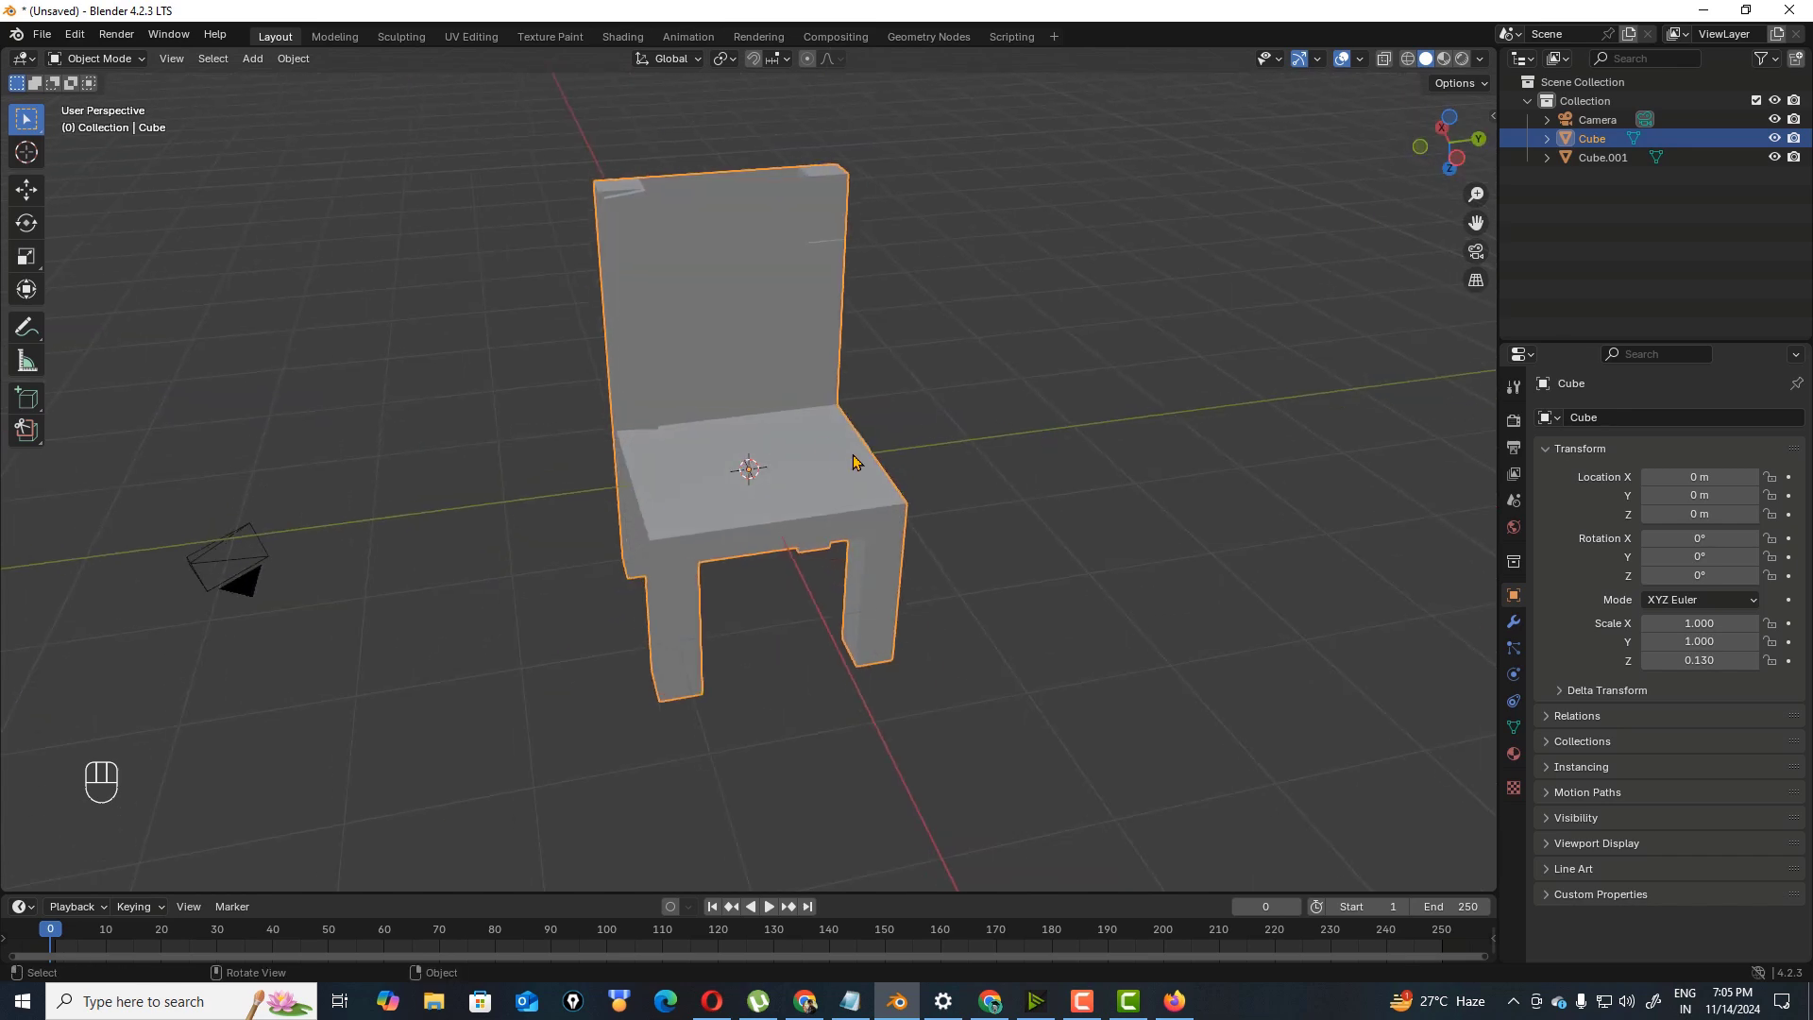
{"action": "key", "text": "ctrl"}
{"action": "key", "text": "ctrl+z"}
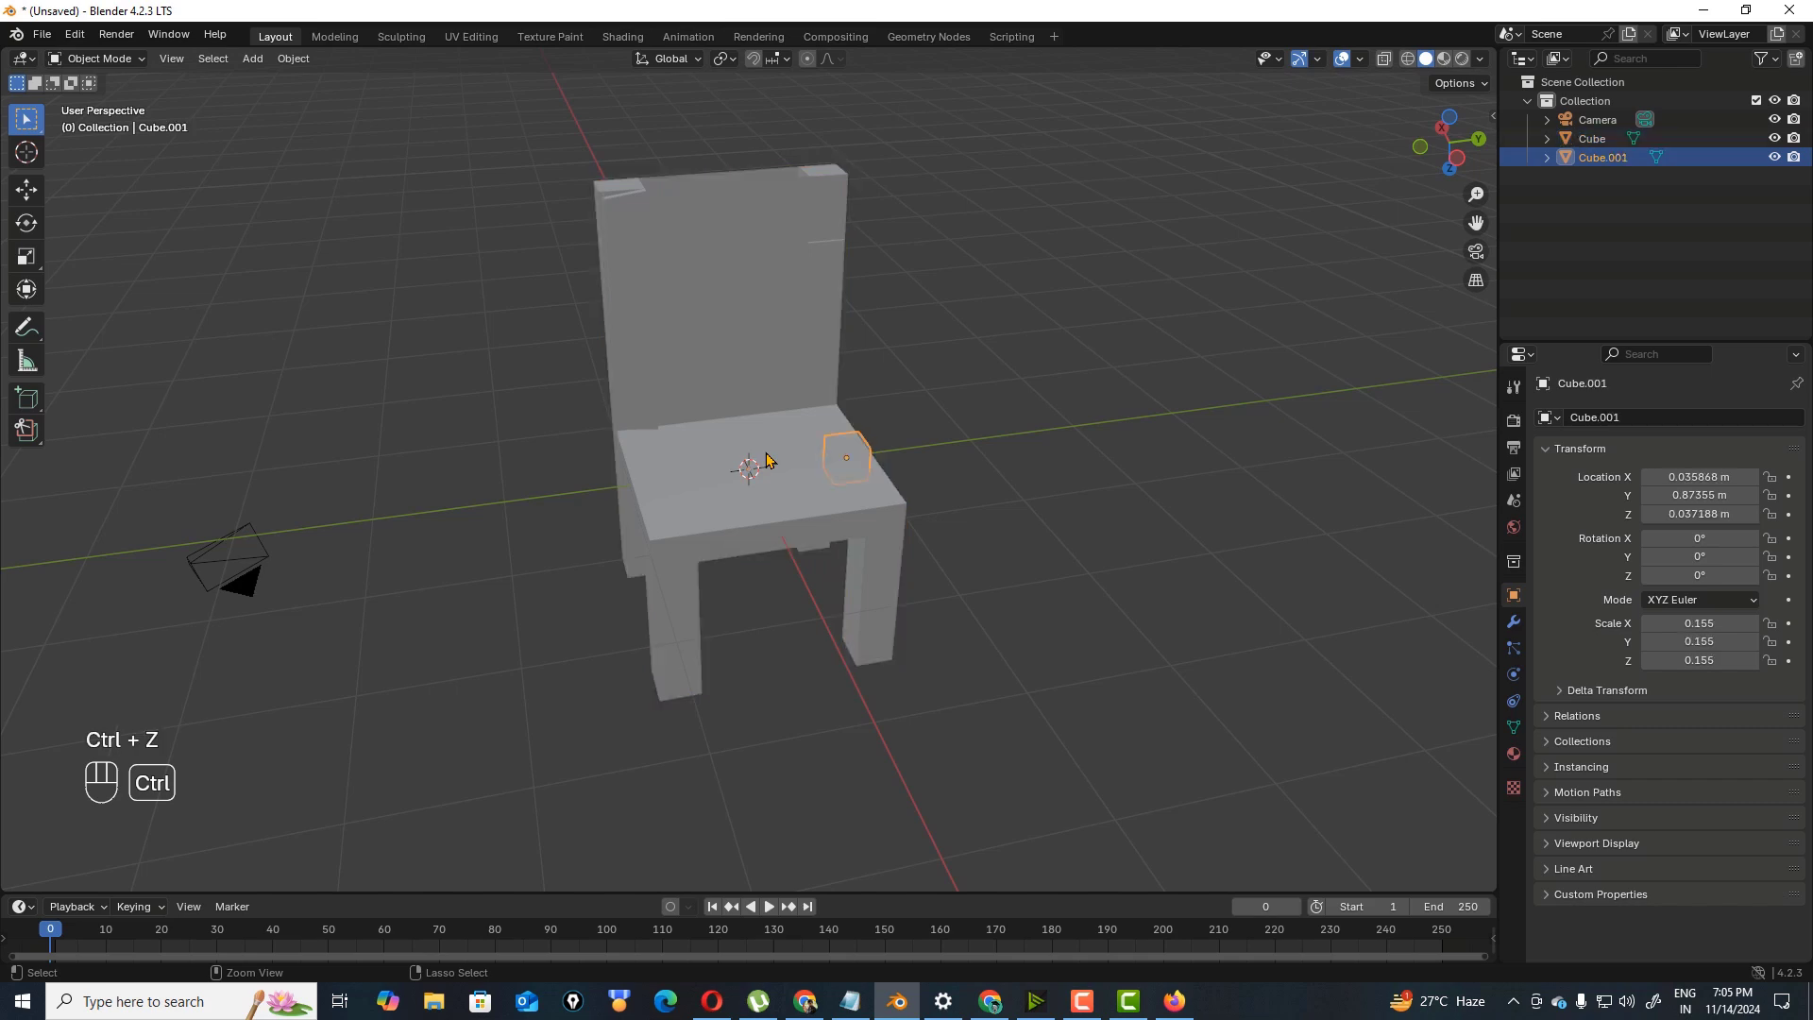
{"action": "left_click", "coordinate": [847, 452]}
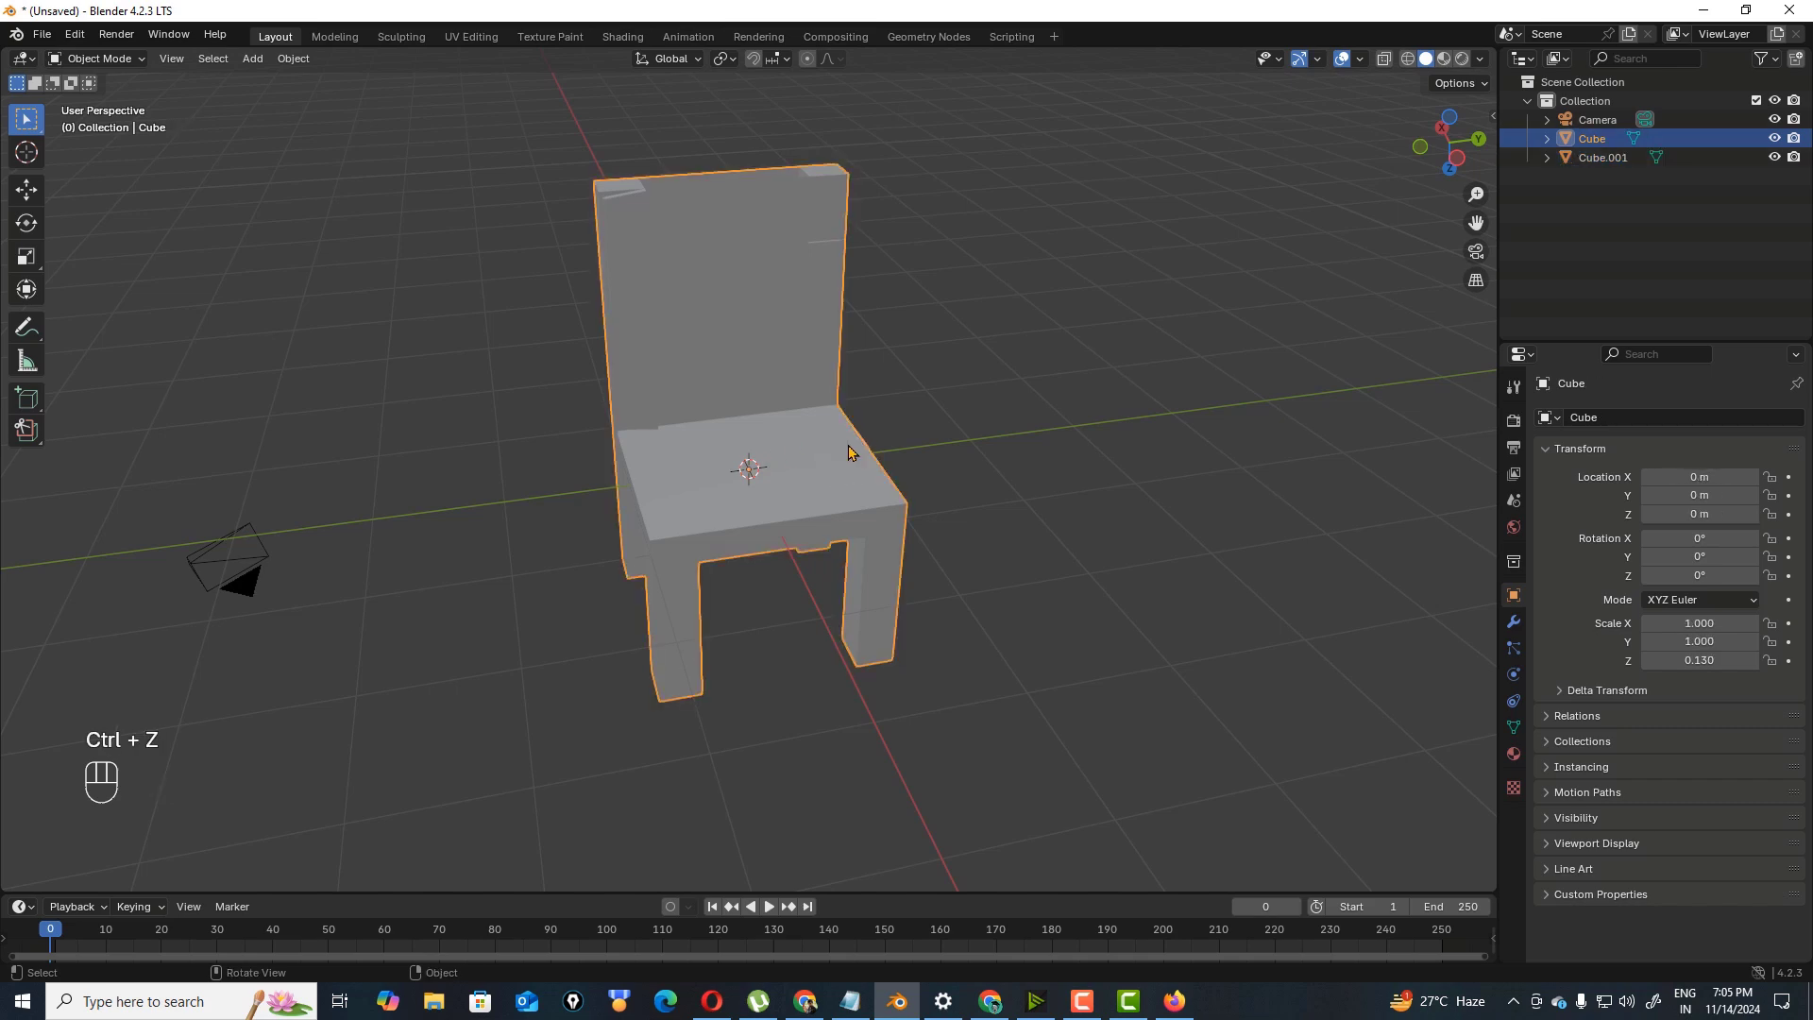
{"action": "left_click", "coordinate": [847, 454], "text": "ctrl"}
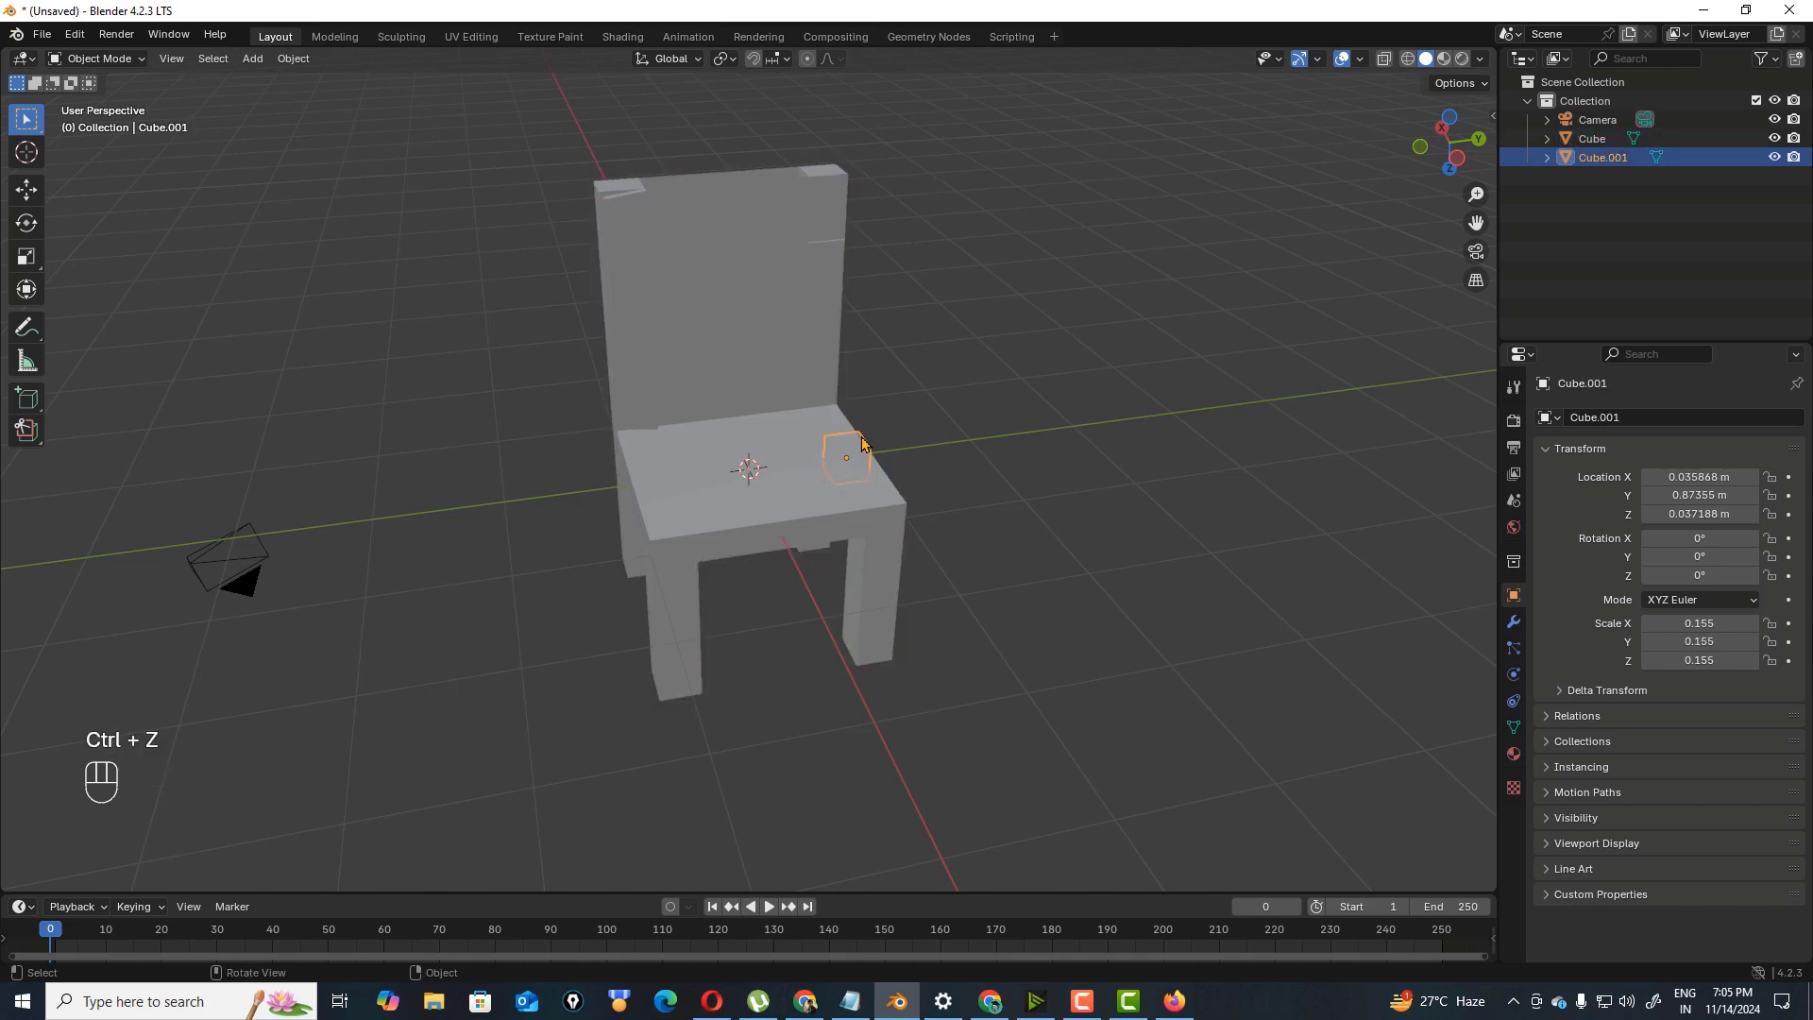
{"action": "key", "text": "g"}
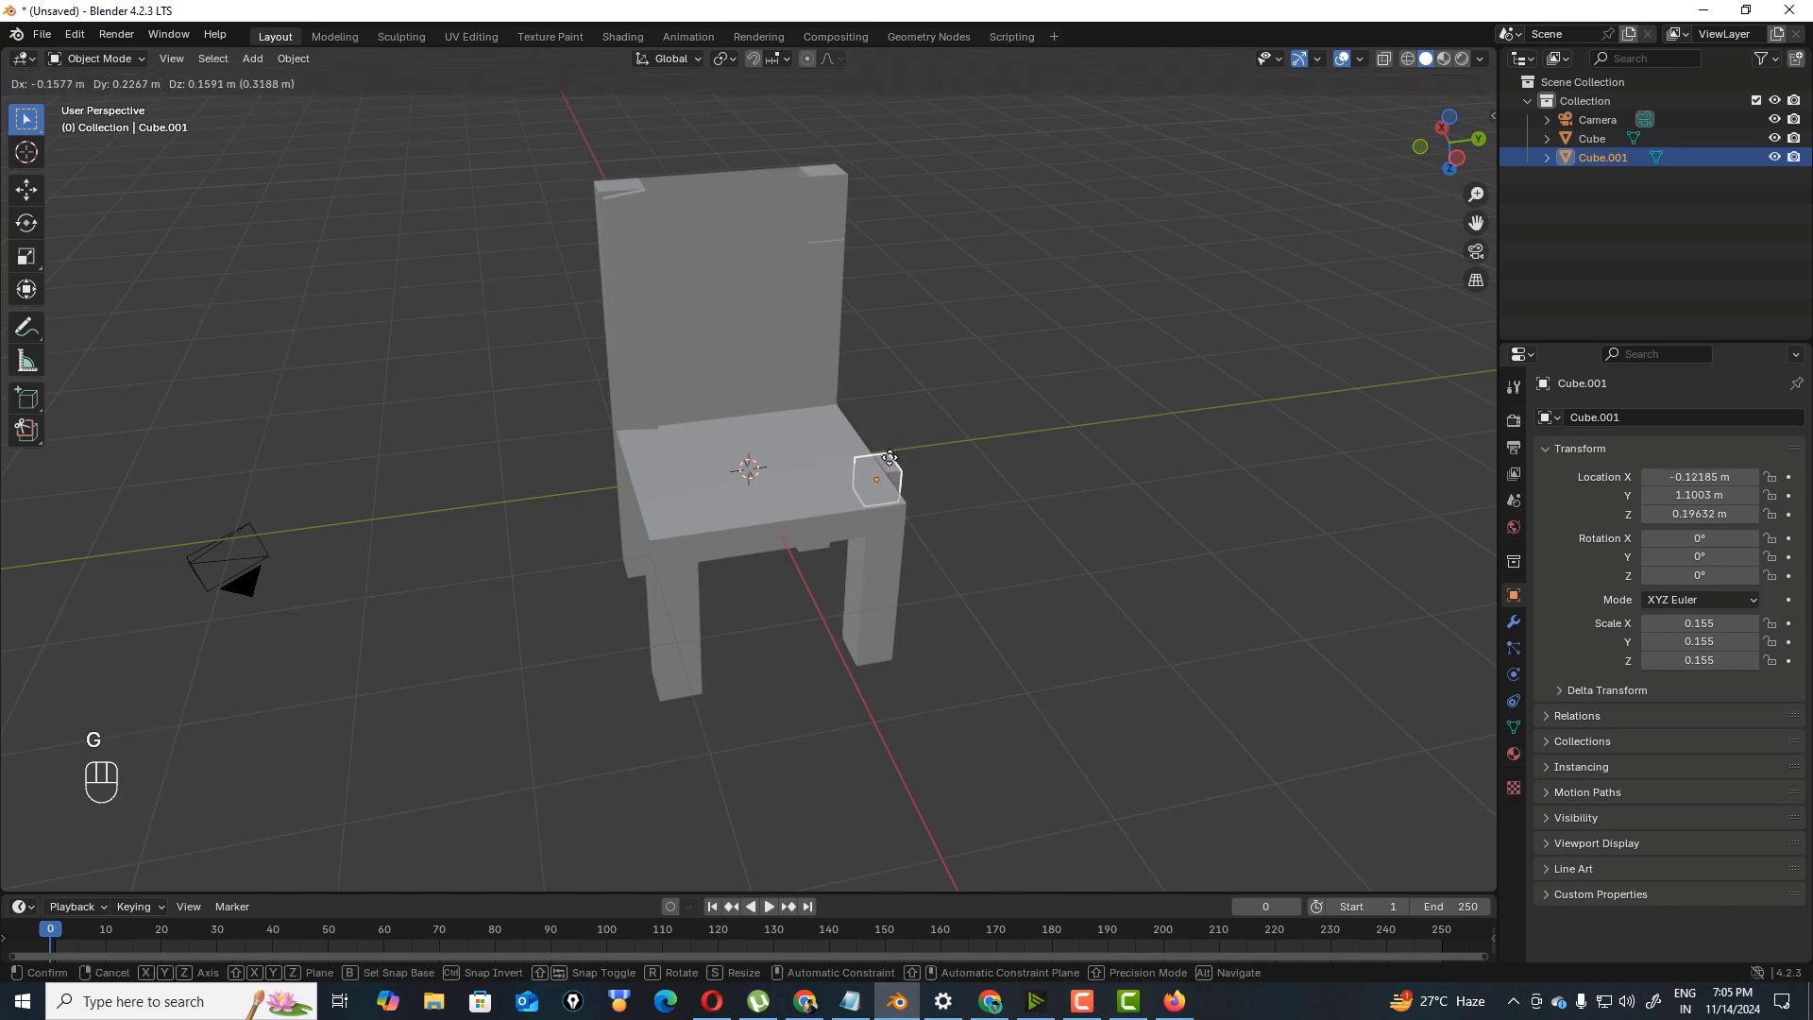
{"action": "left_click", "coordinate": [891, 465]}
{"action": "key", "text": "s"}
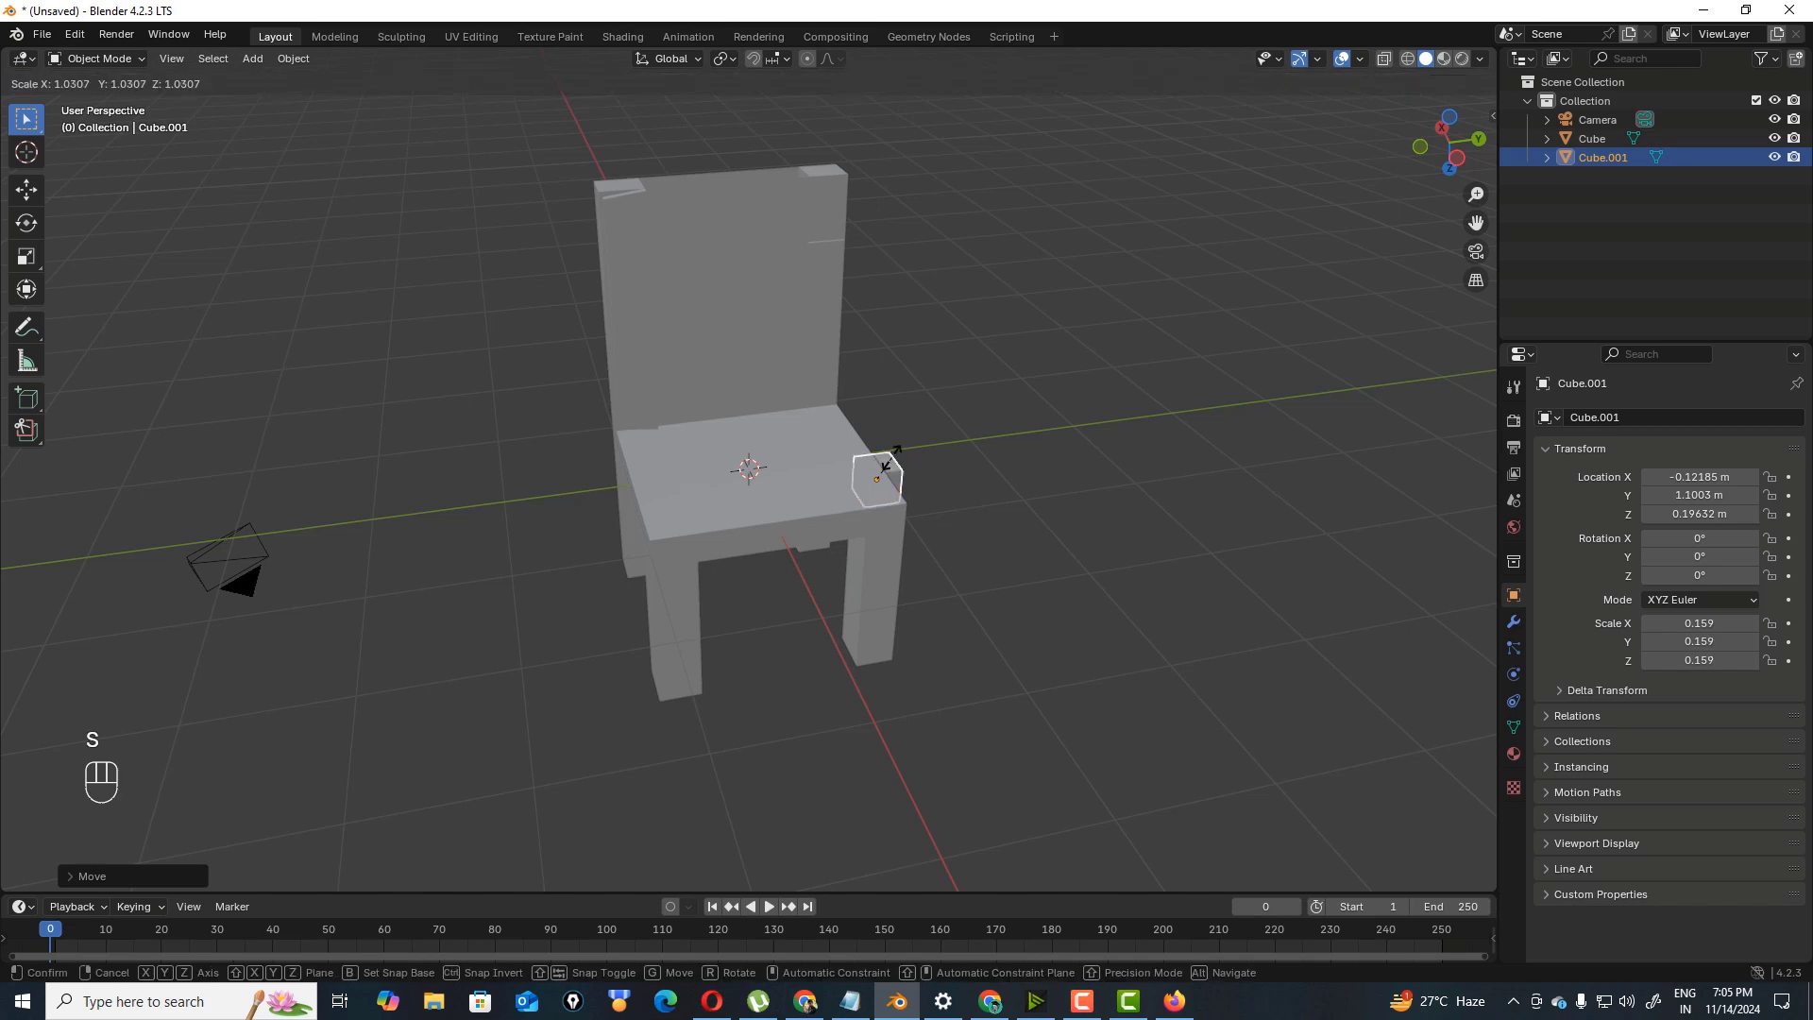
{"action": "left_click", "coordinate": [884, 478]}
- Move the chair away from the small cube to about X 0.133, Y -0.584, Z 0.027 m
{"action": "left_click", "coordinate": [887, 482]}
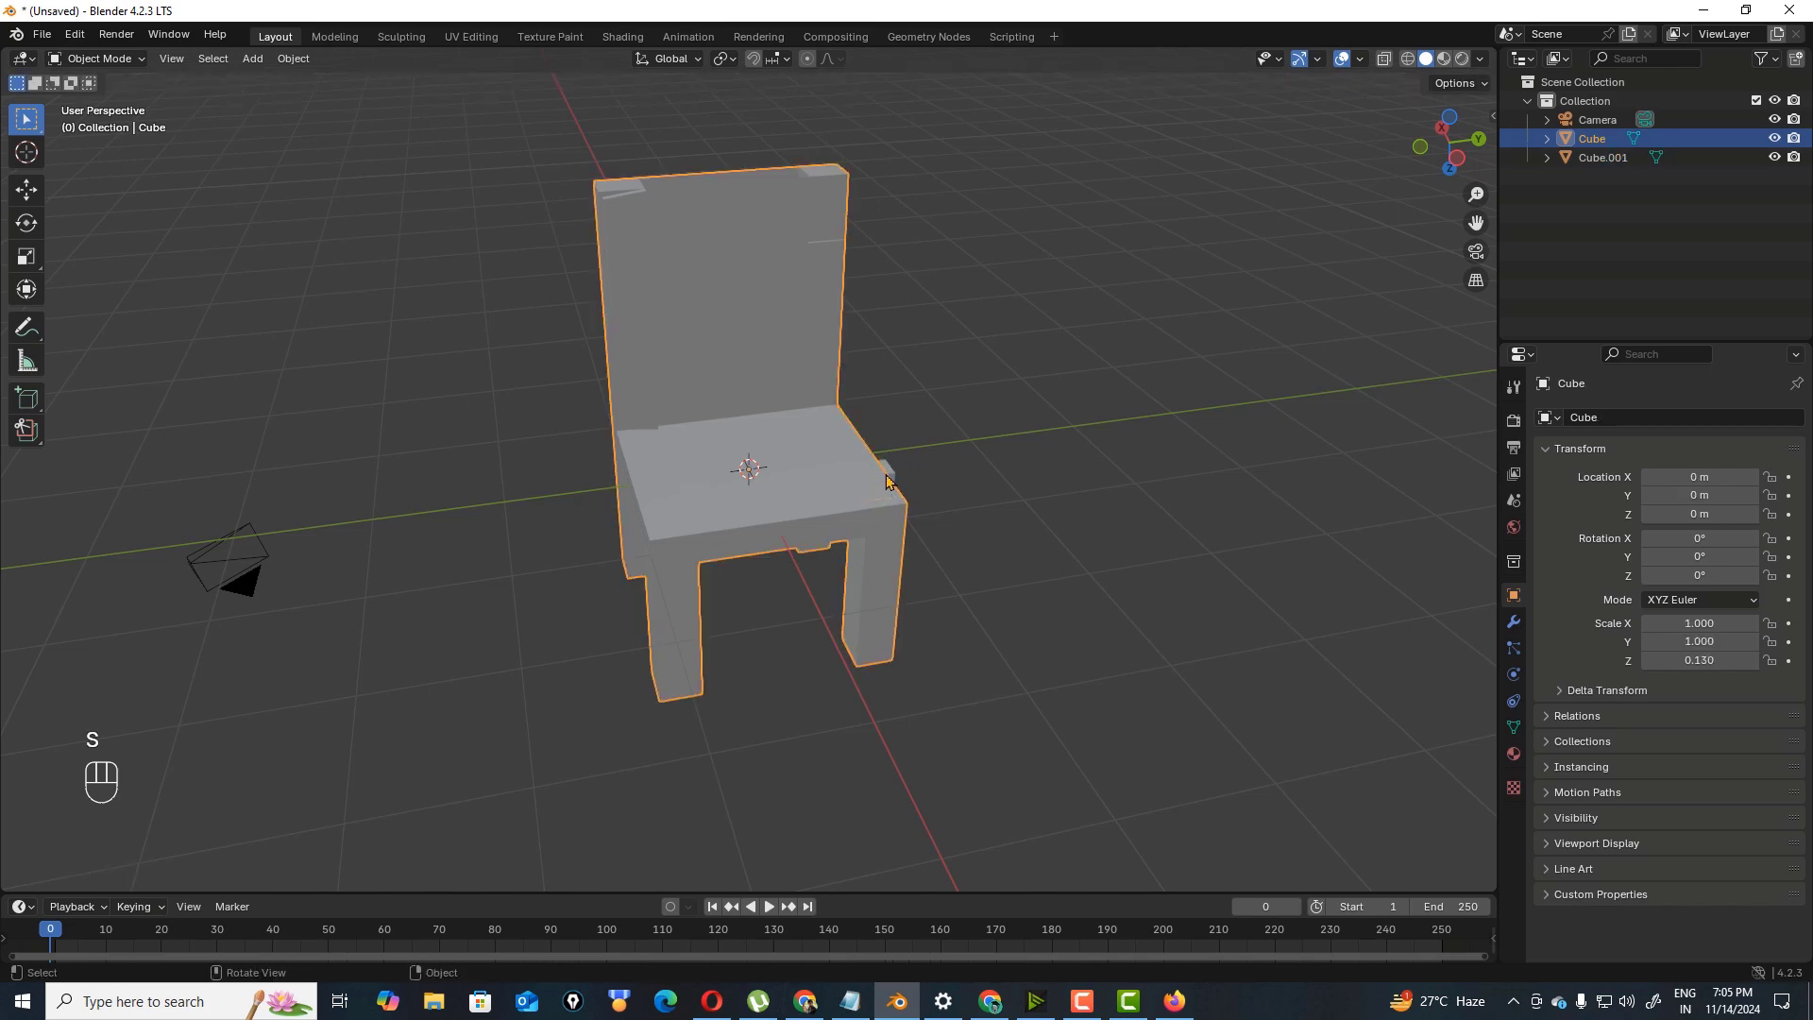
{"action": "key", "text": "g"}
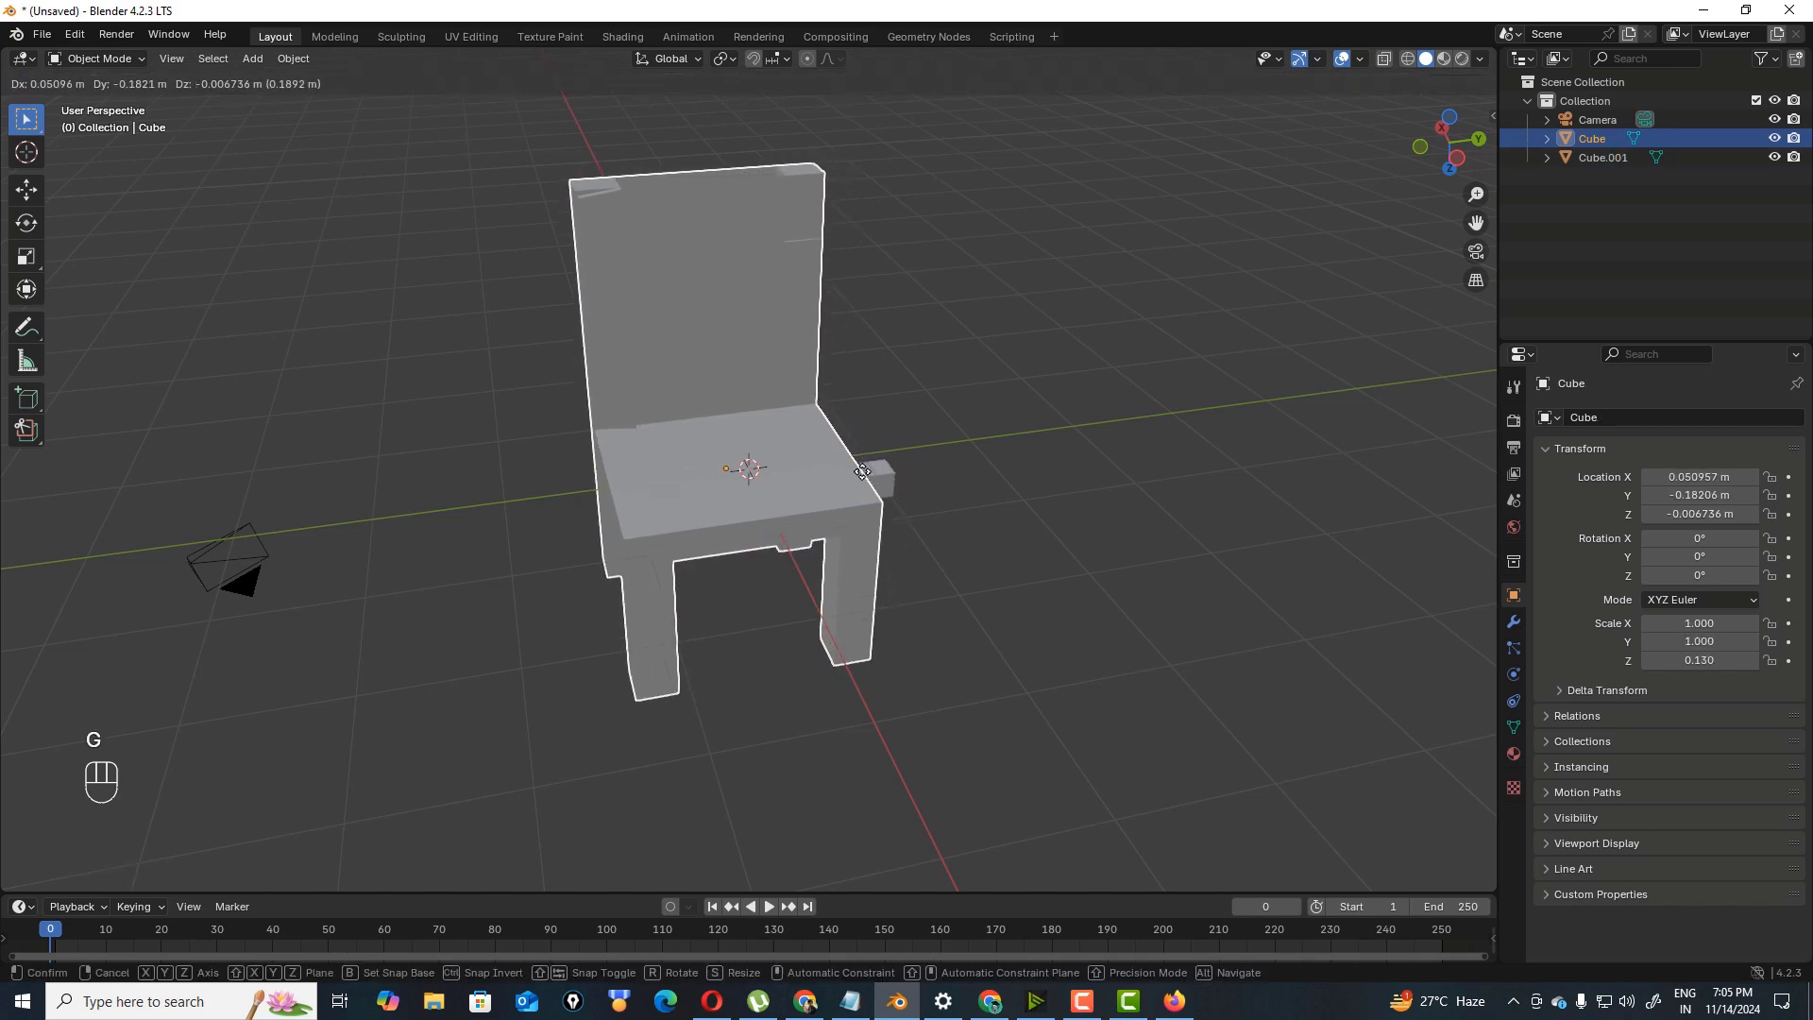
{"action": "right_click", "coordinate": [840, 474]}
- Move the small cube against the chair seat's +Y edge, at about X 0.007, Y 0.465, Z 0.252 m
{"action": "left_click", "coordinate": [884, 485]}
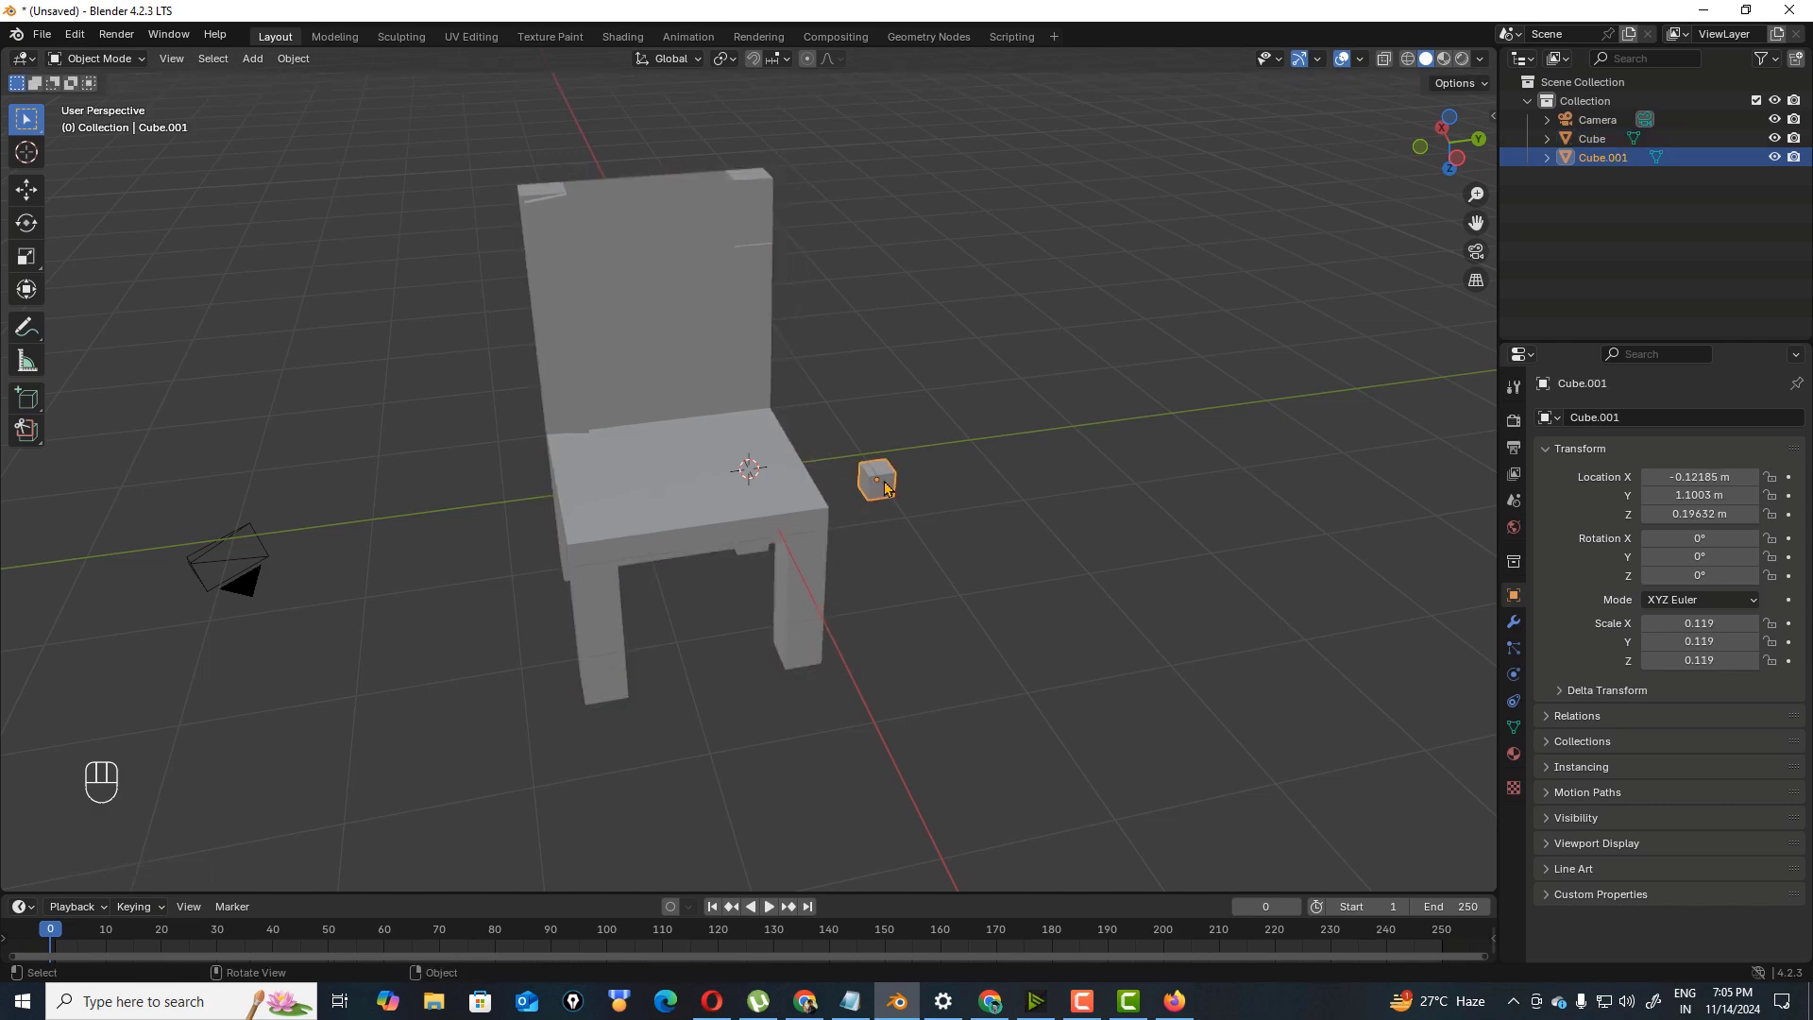
{"action": "key", "text": "g"}
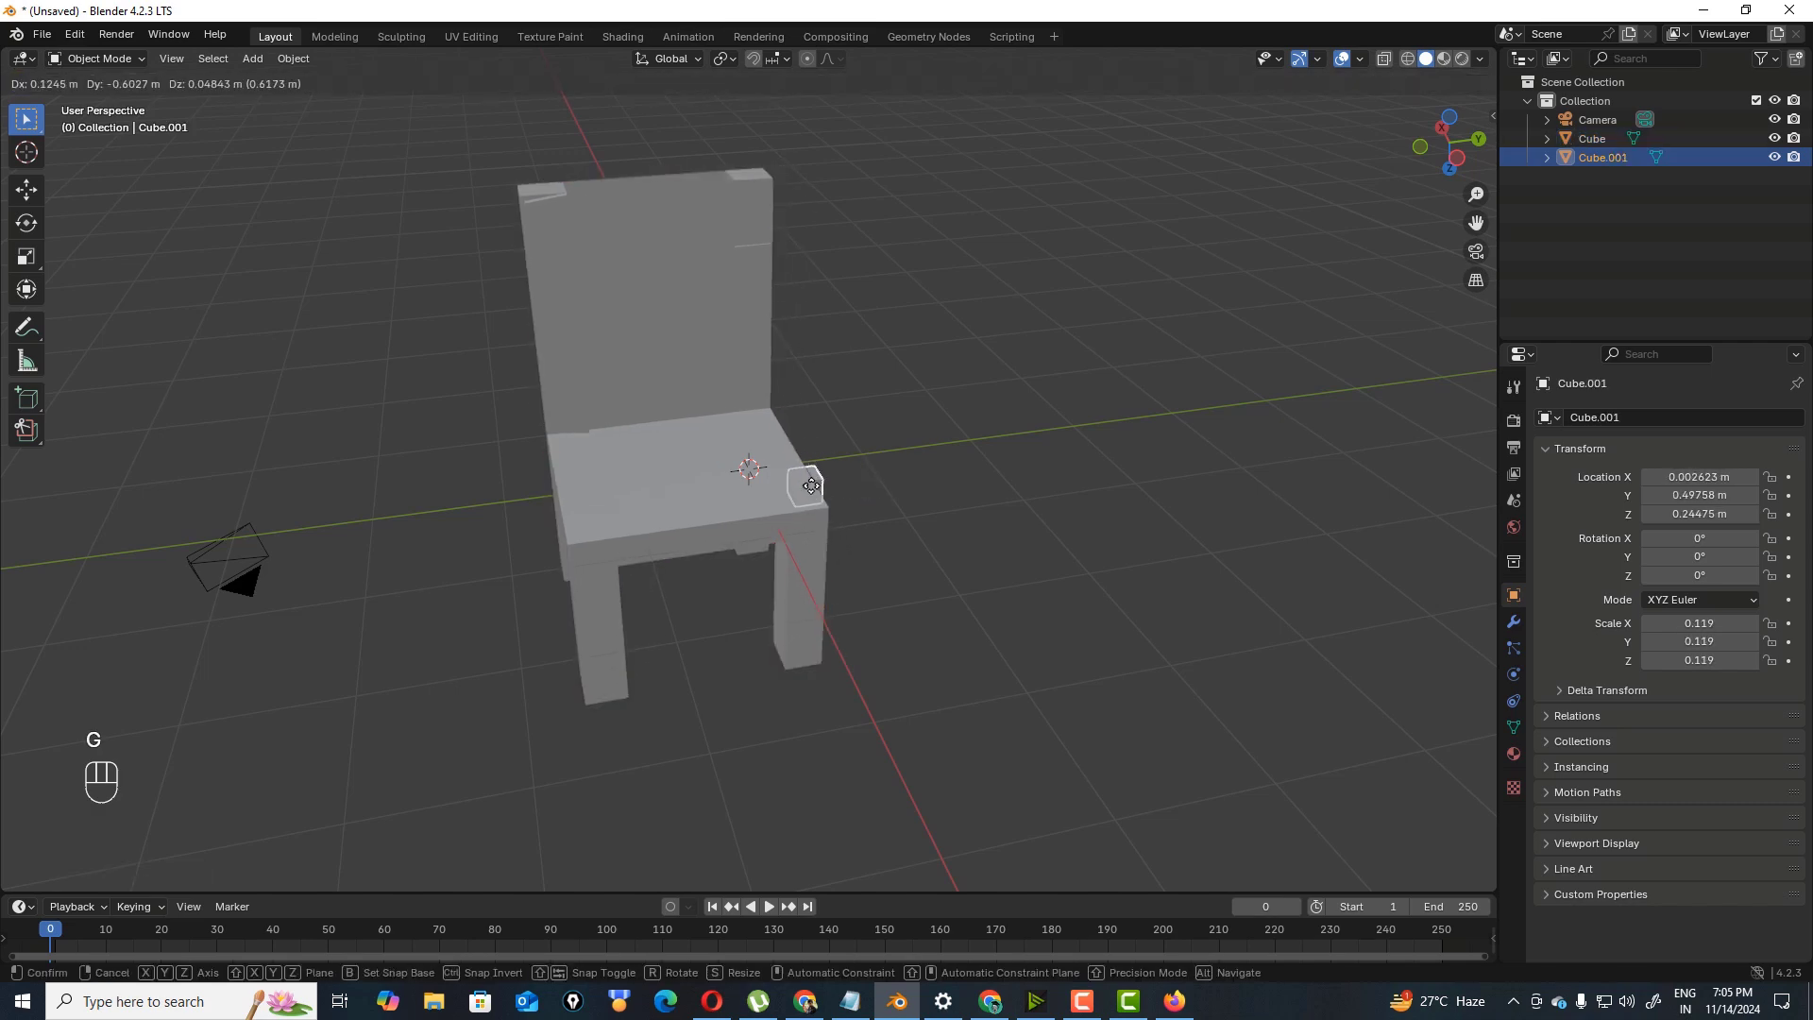
{"action": "left_click", "coordinate": [808, 487]}
- Examine the small cube's placement against the chair from the top and the side, entering Edit Mode on the chair and returning to Object Mode
{"action": "left_click", "coordinate": [818, 497]}
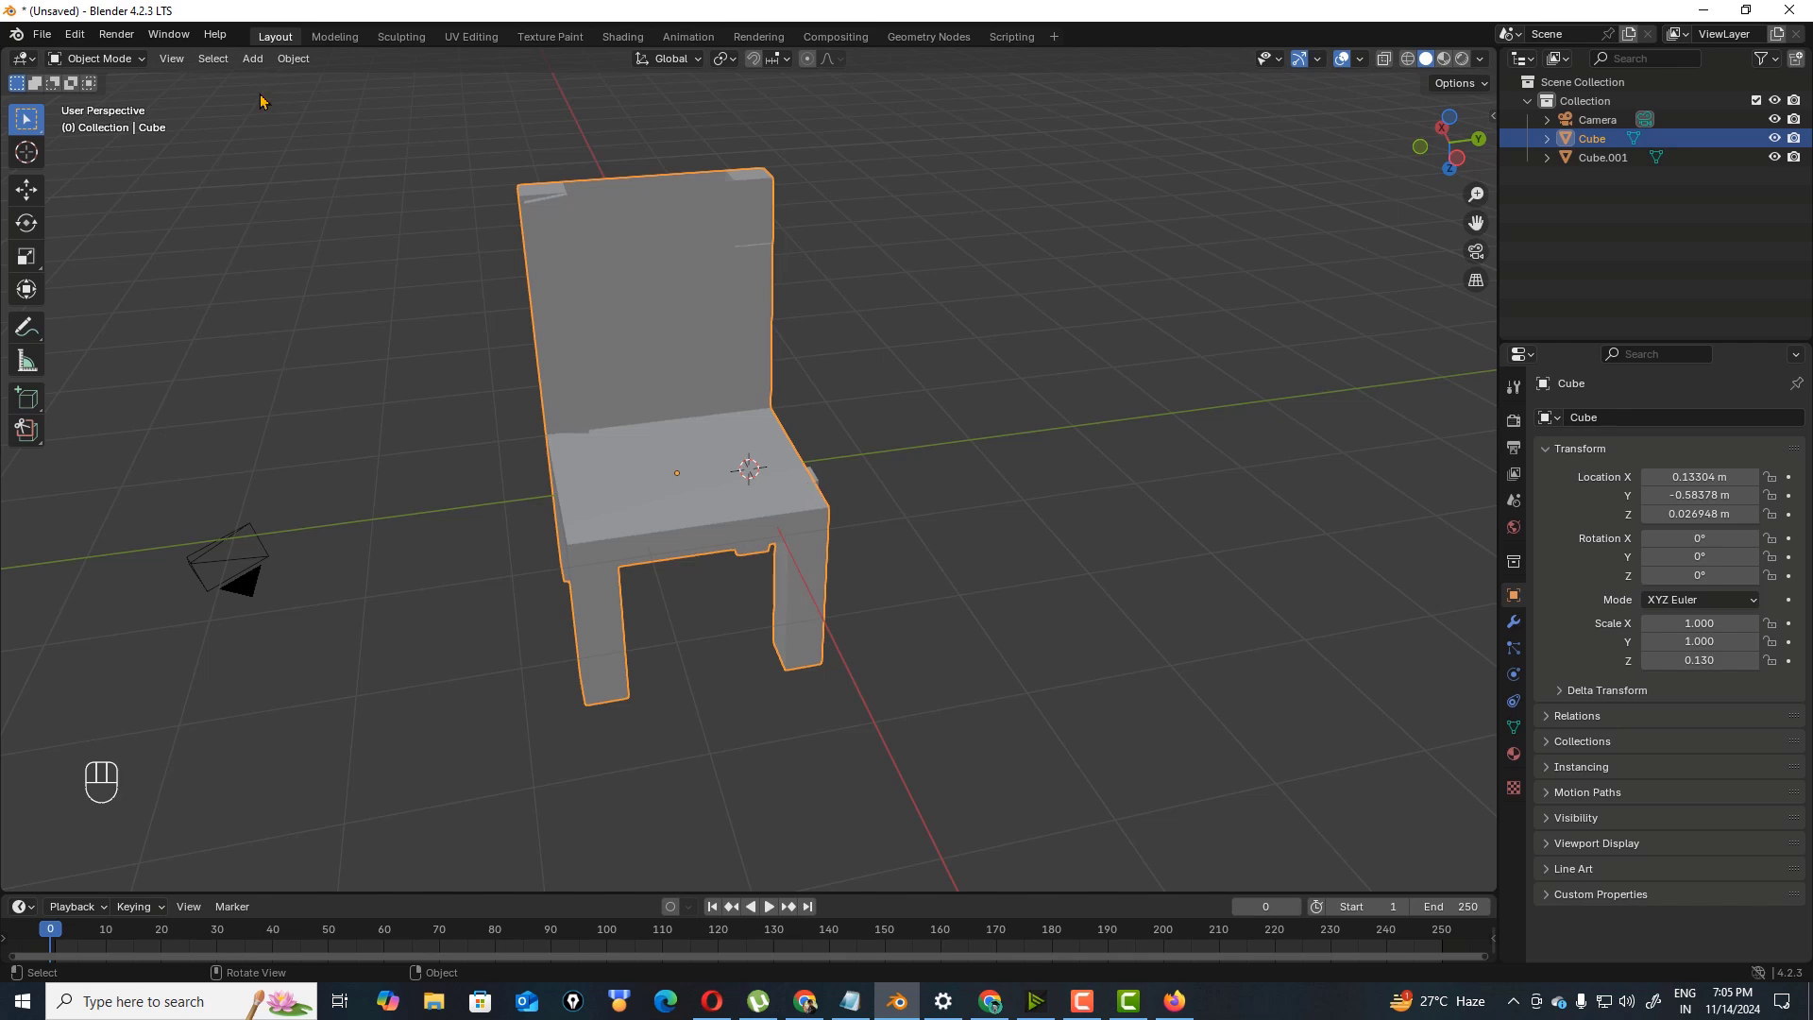
{"action": "left_click", "coordinate": [132, 61]}
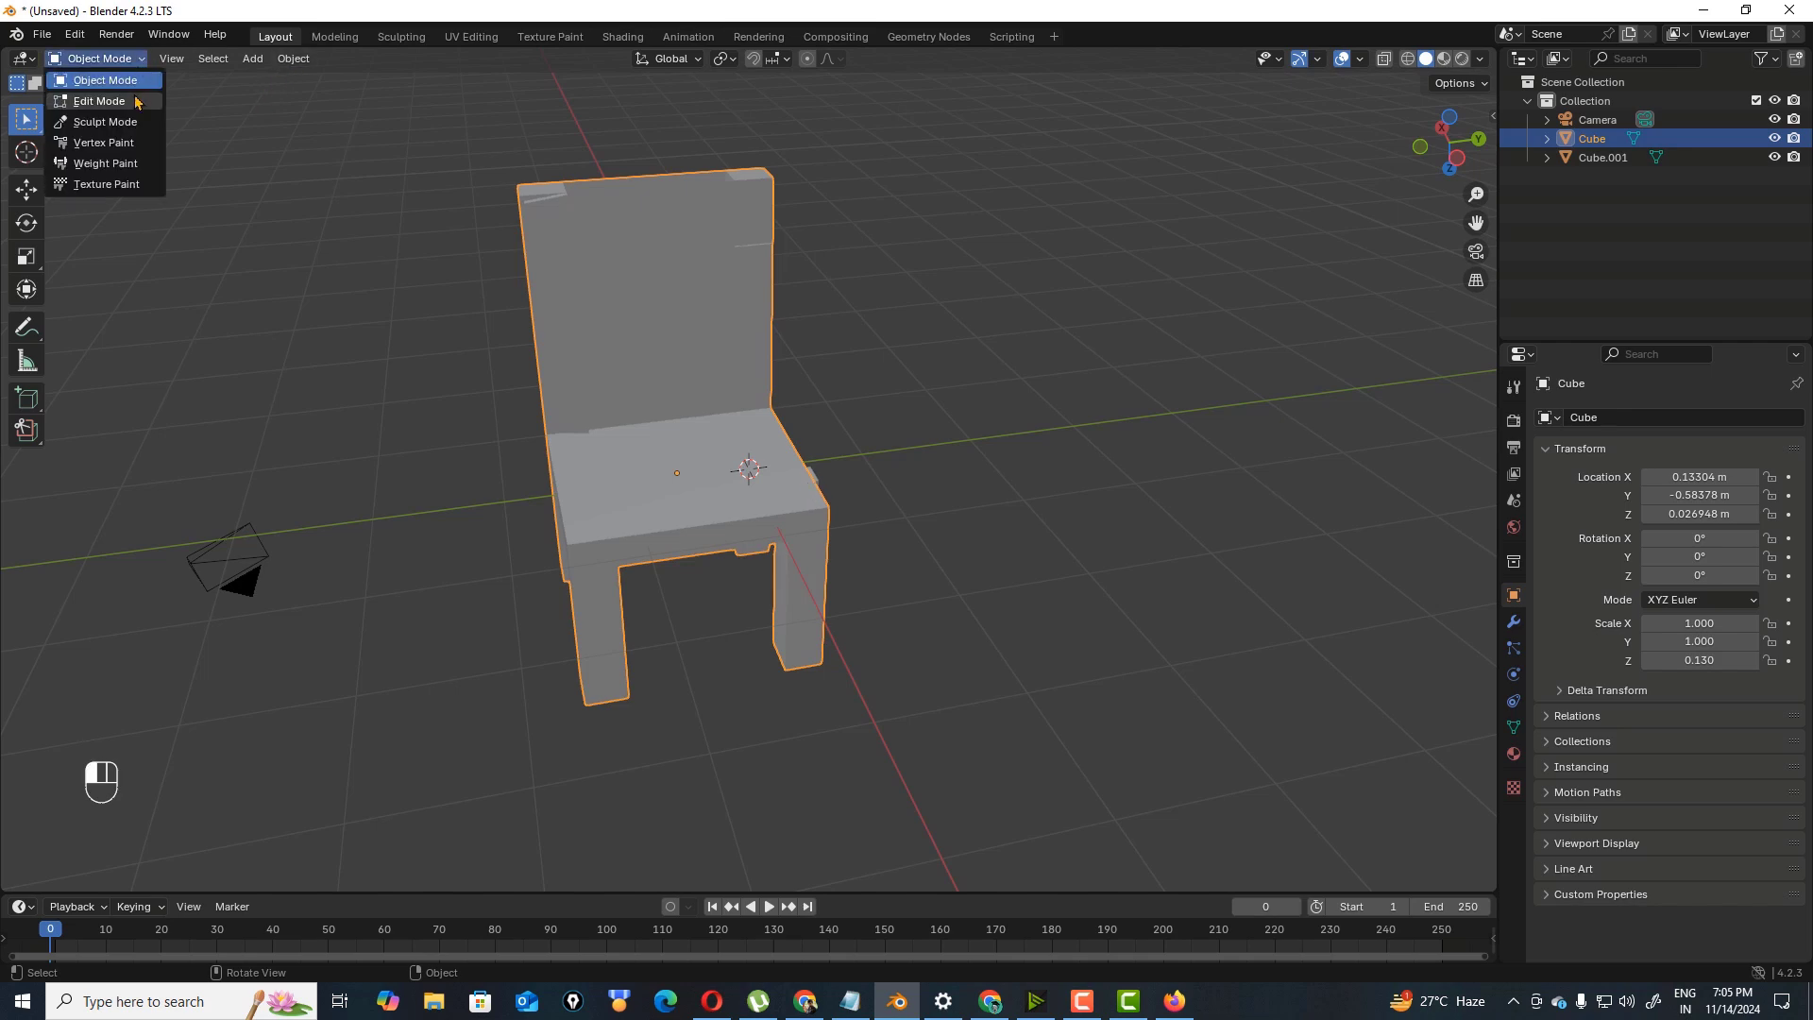
{"action": "left_click", "coordinate": [132, 101]}
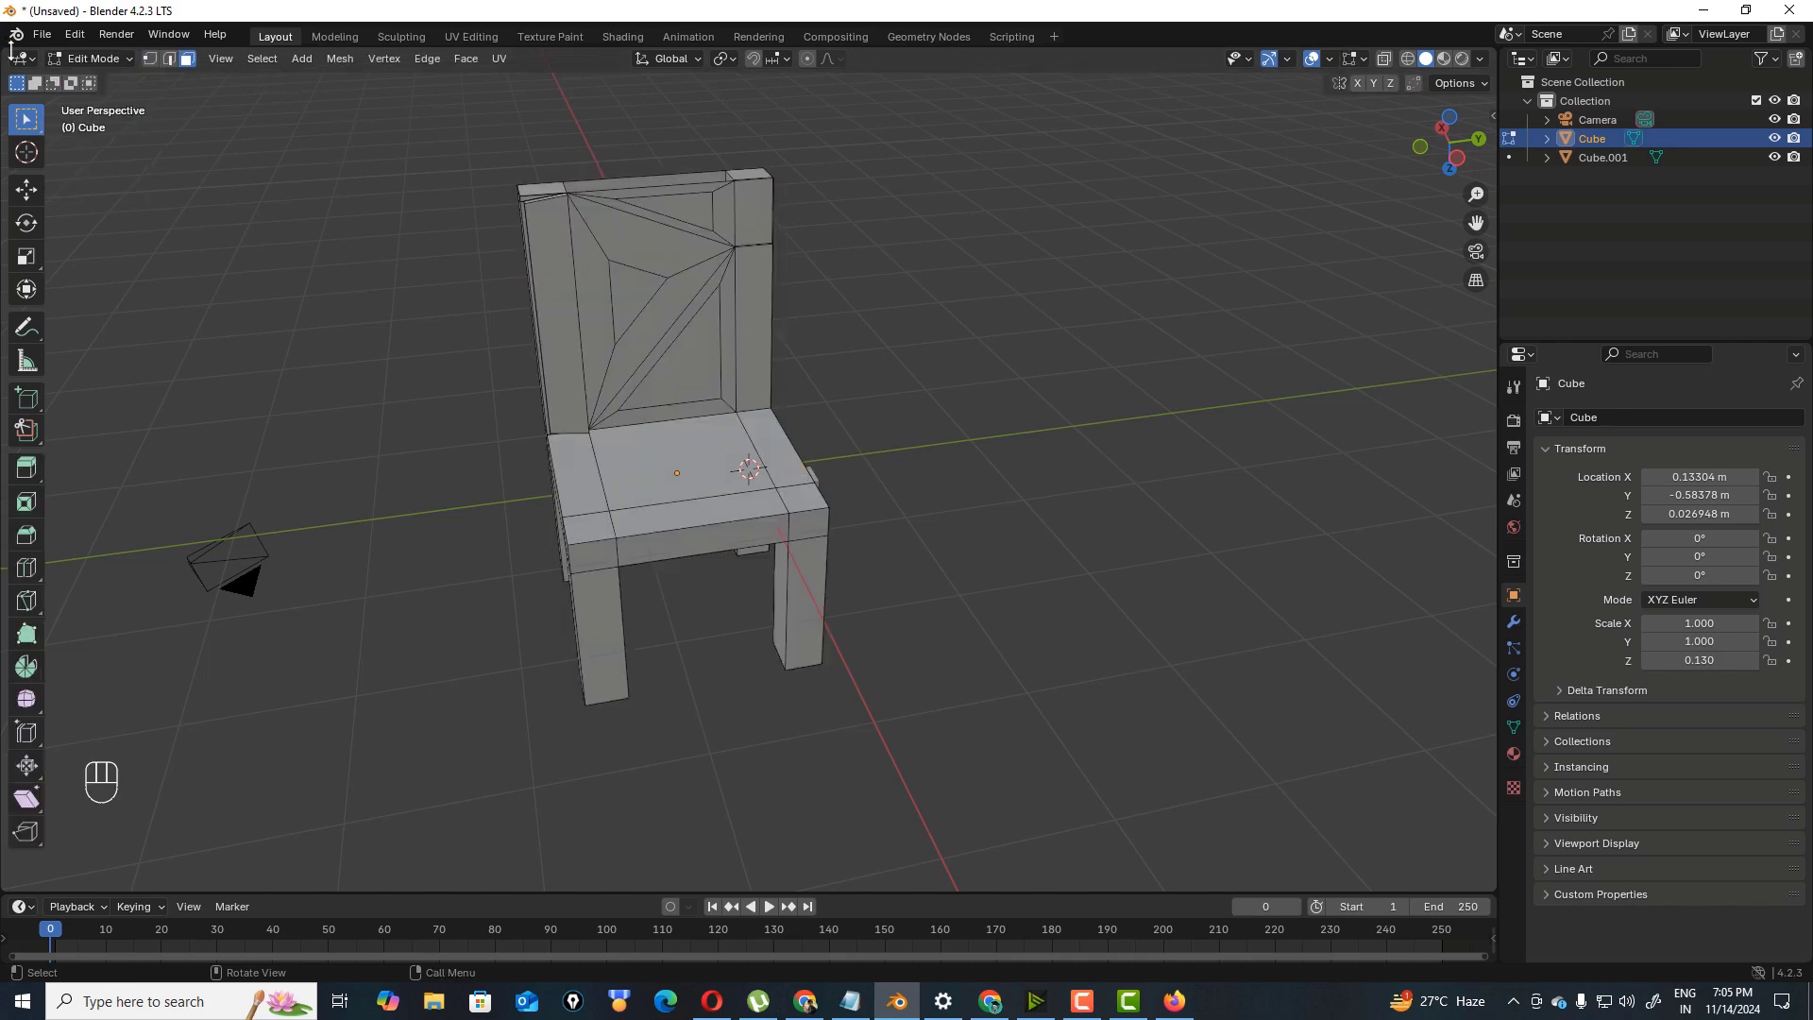
{"action": "left_click", "coordinate": [1450, 169]}
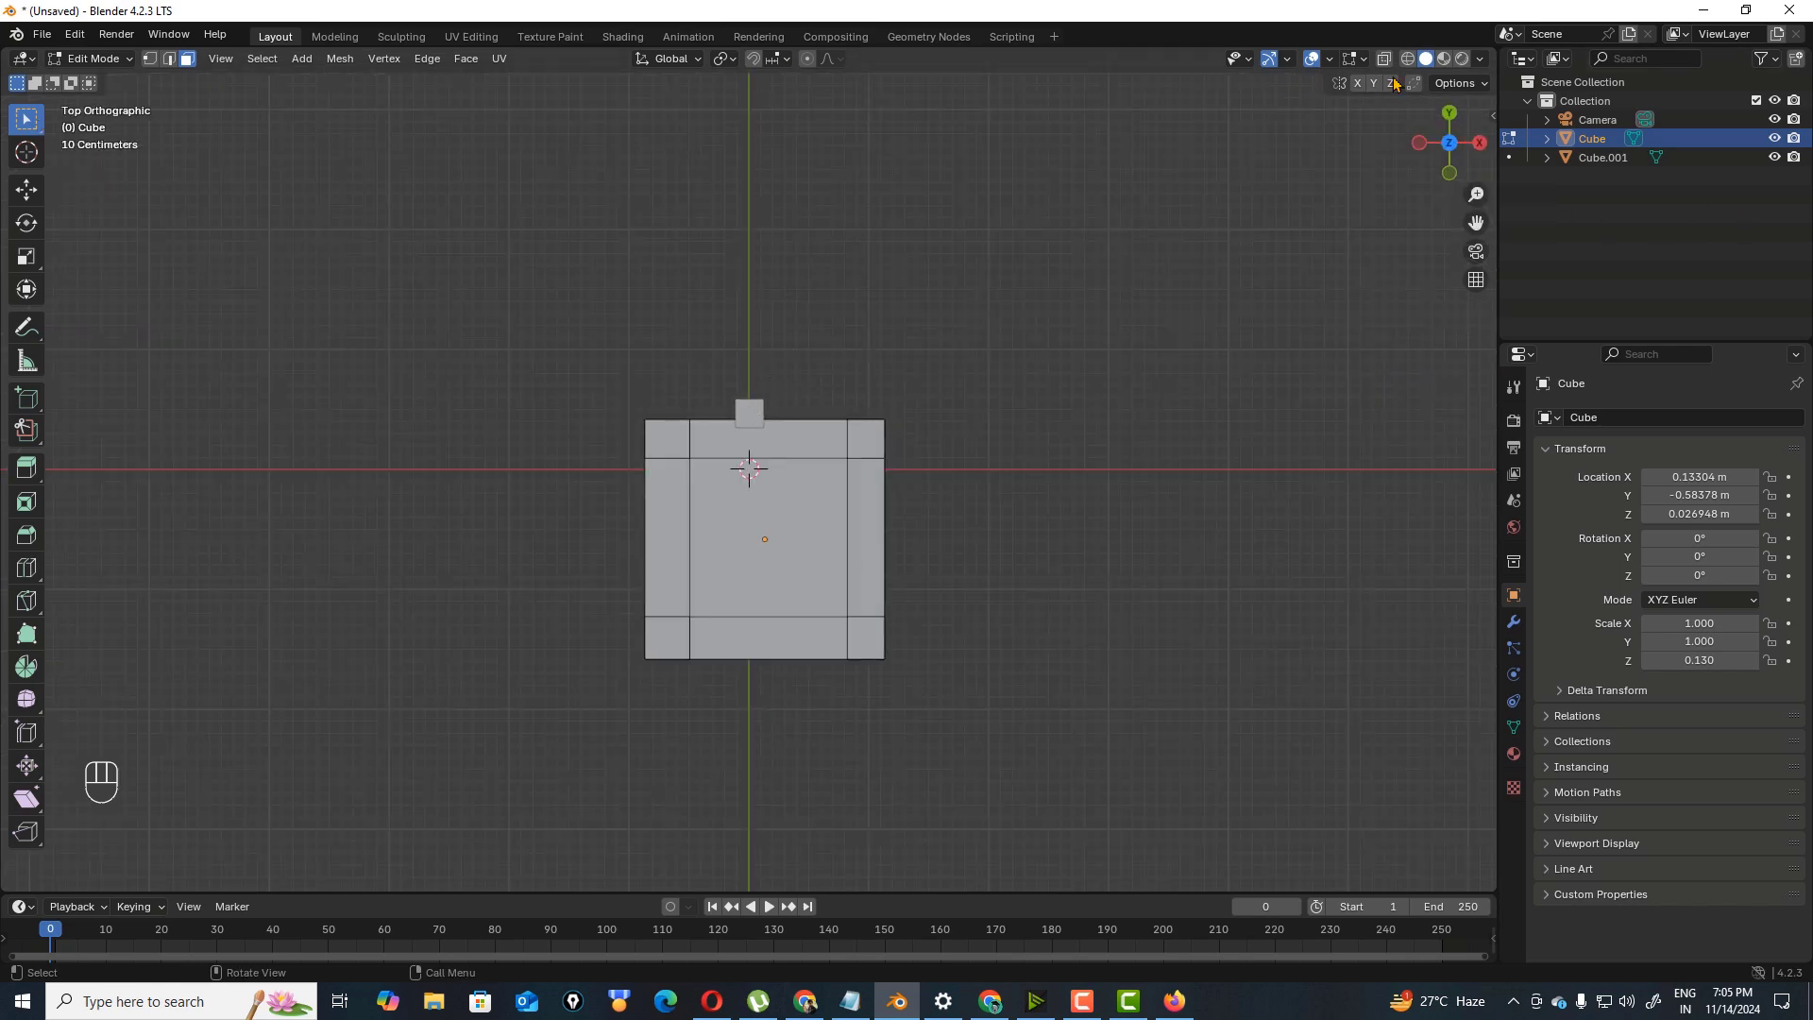
{"action": "left_click_drag", "start_coordinate": [1426, 159], "coordinate": [1730, 401]}
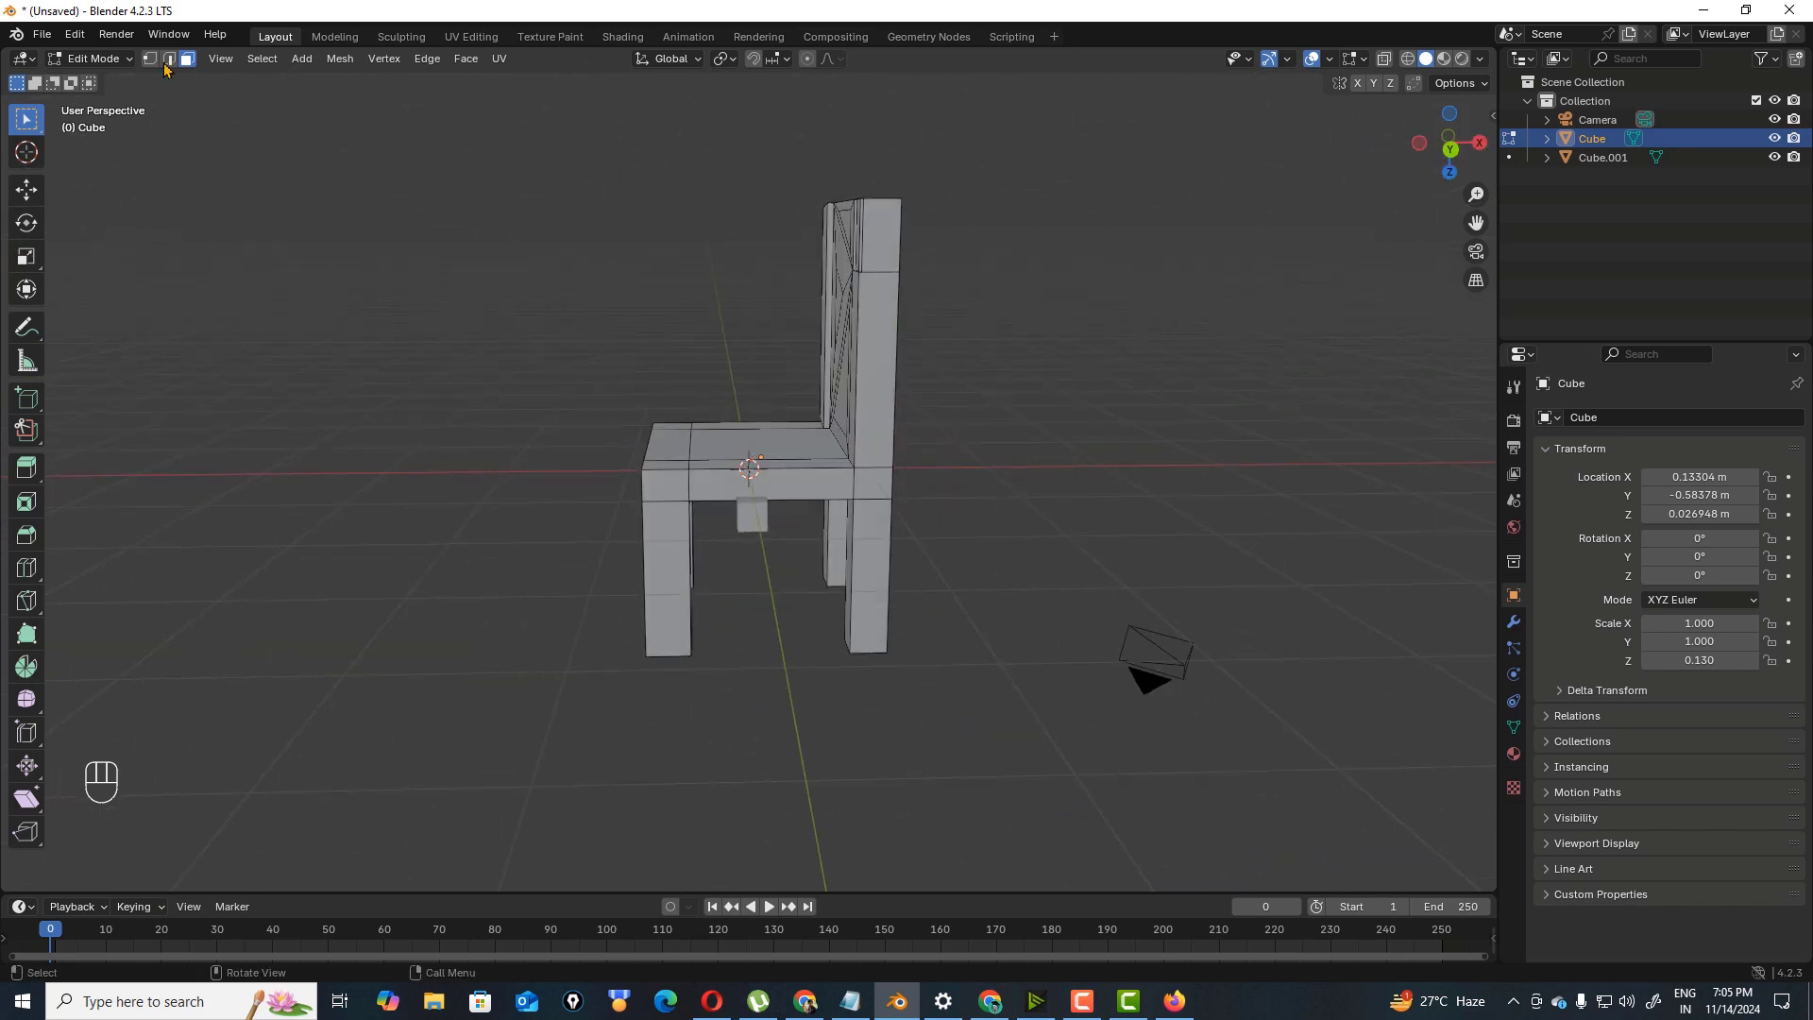
{"action": "left_click", "coordinate": [119, 59]}
{"action": "left_click", "coordinate": [111, 81]}
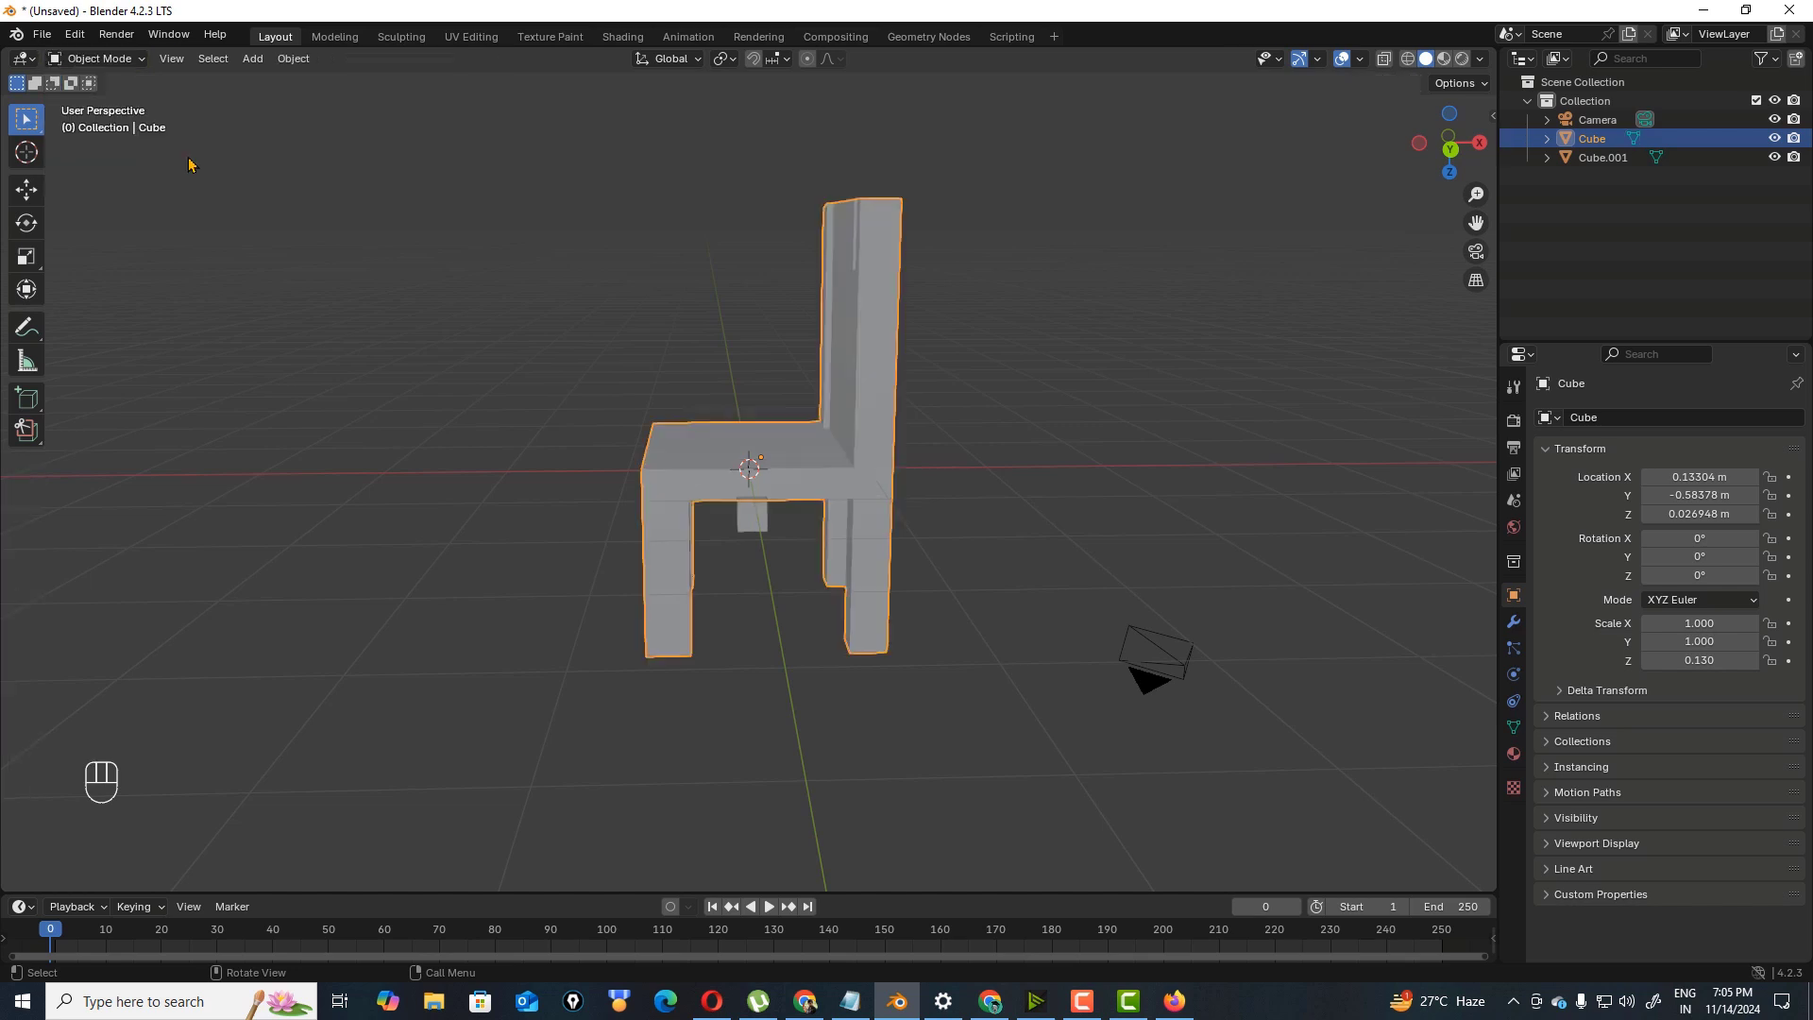
- Move the small cube onto the seat's front corner on the +Y side, at about X -0.710, Y 0.318, Z -0.246 m
{"action": "left_click", "coordinate": [753, 520]}
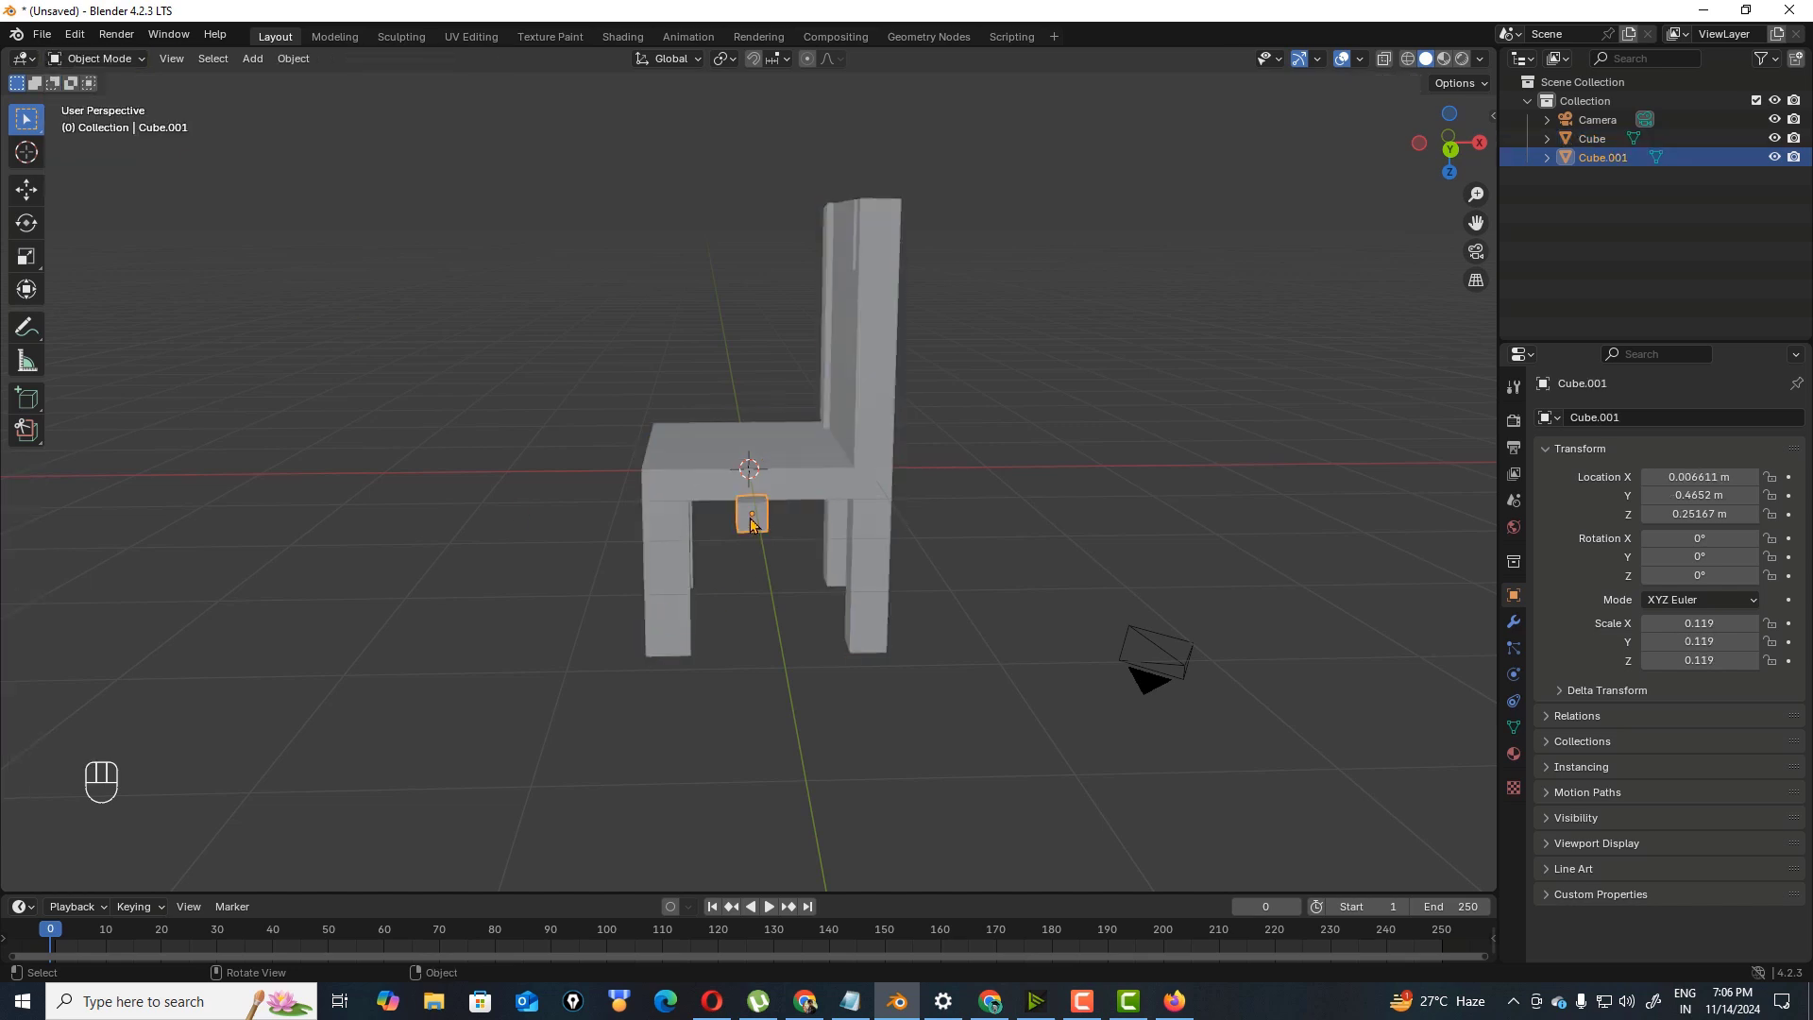
{"action": "key", "text": "g"}
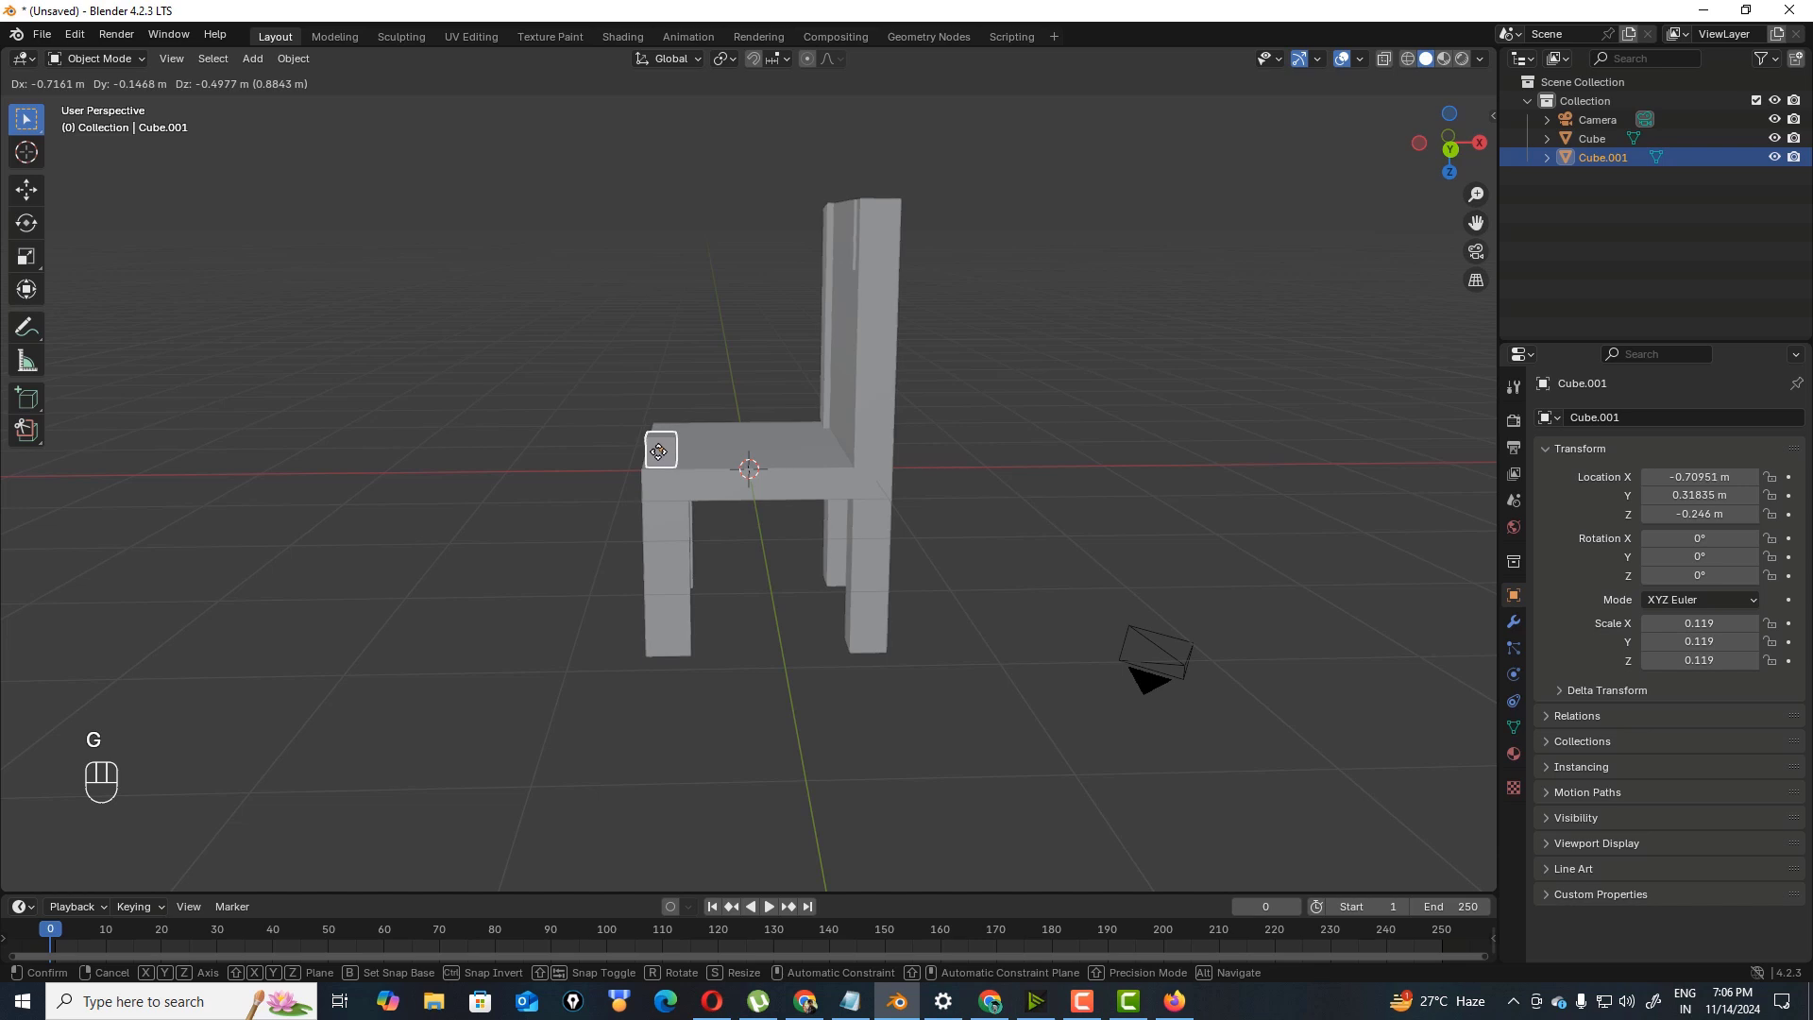
{"action": "left_click", "coordinate": [658, 451]}
{"action": "left_click", "coordinate": [661, 451]}
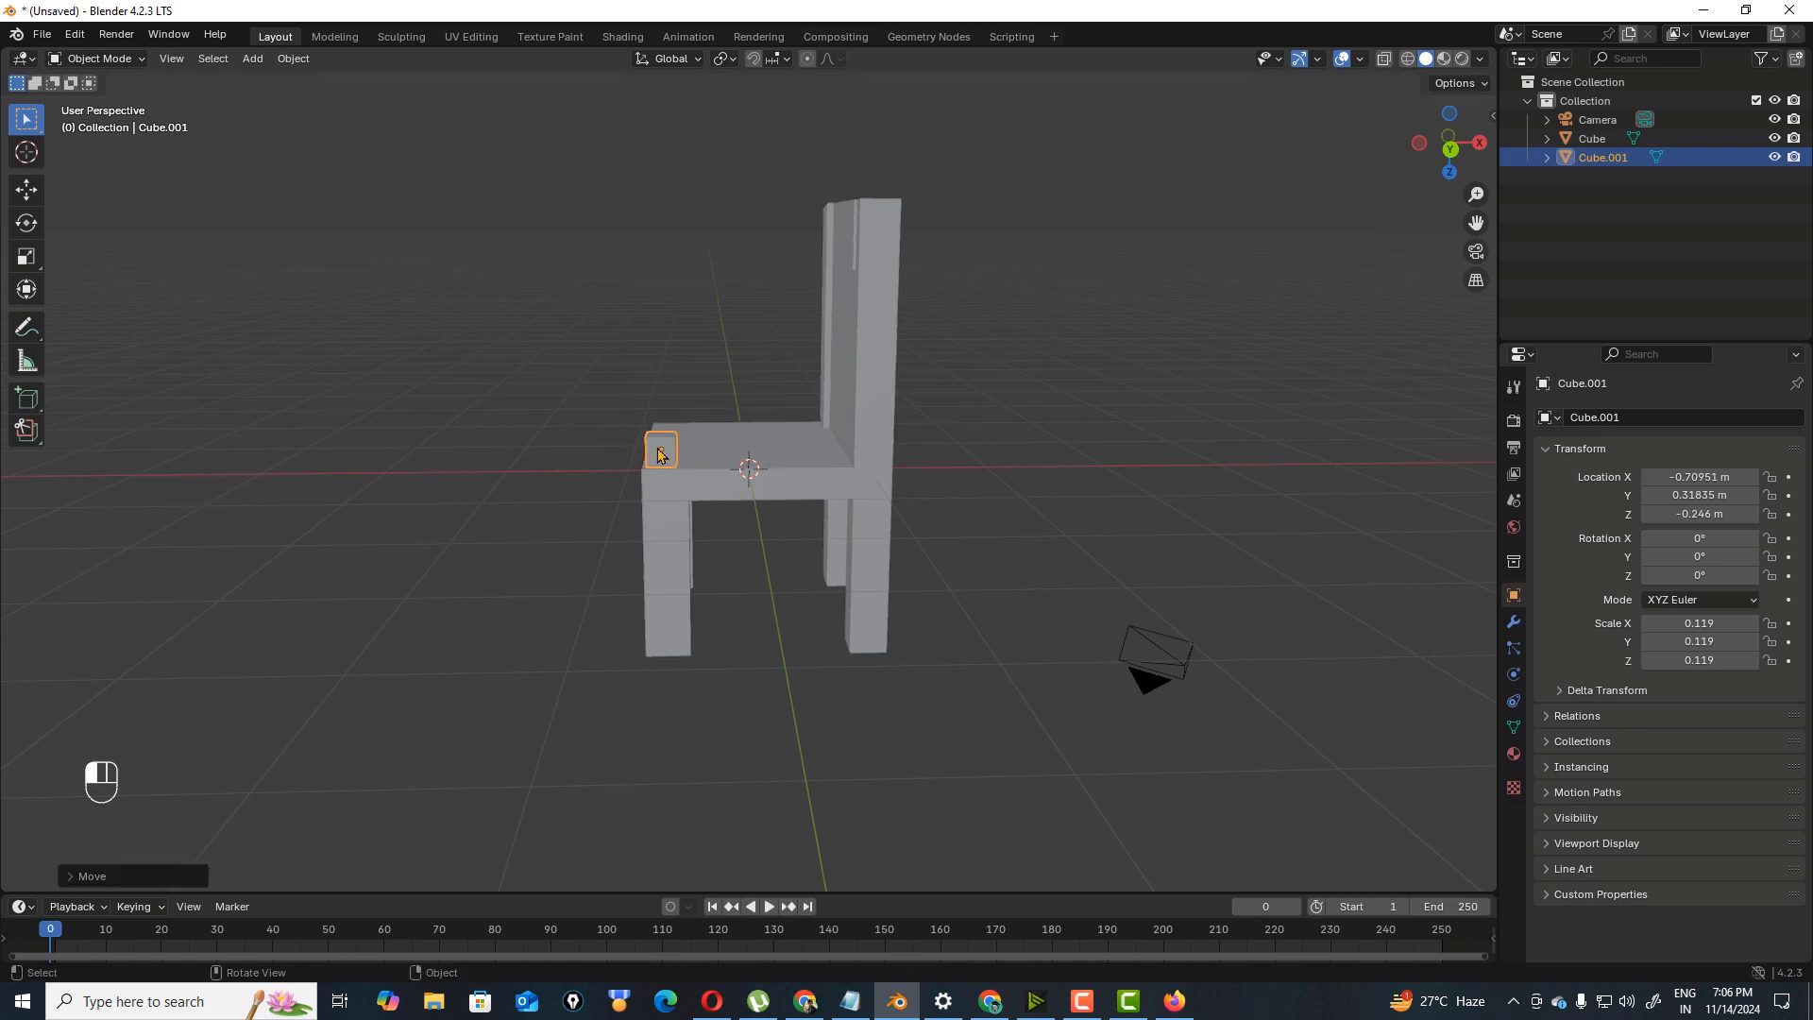
{"action": "left_click_drag", "start_coordinate": [1447, 143], "coordinate": [1125, 340]}
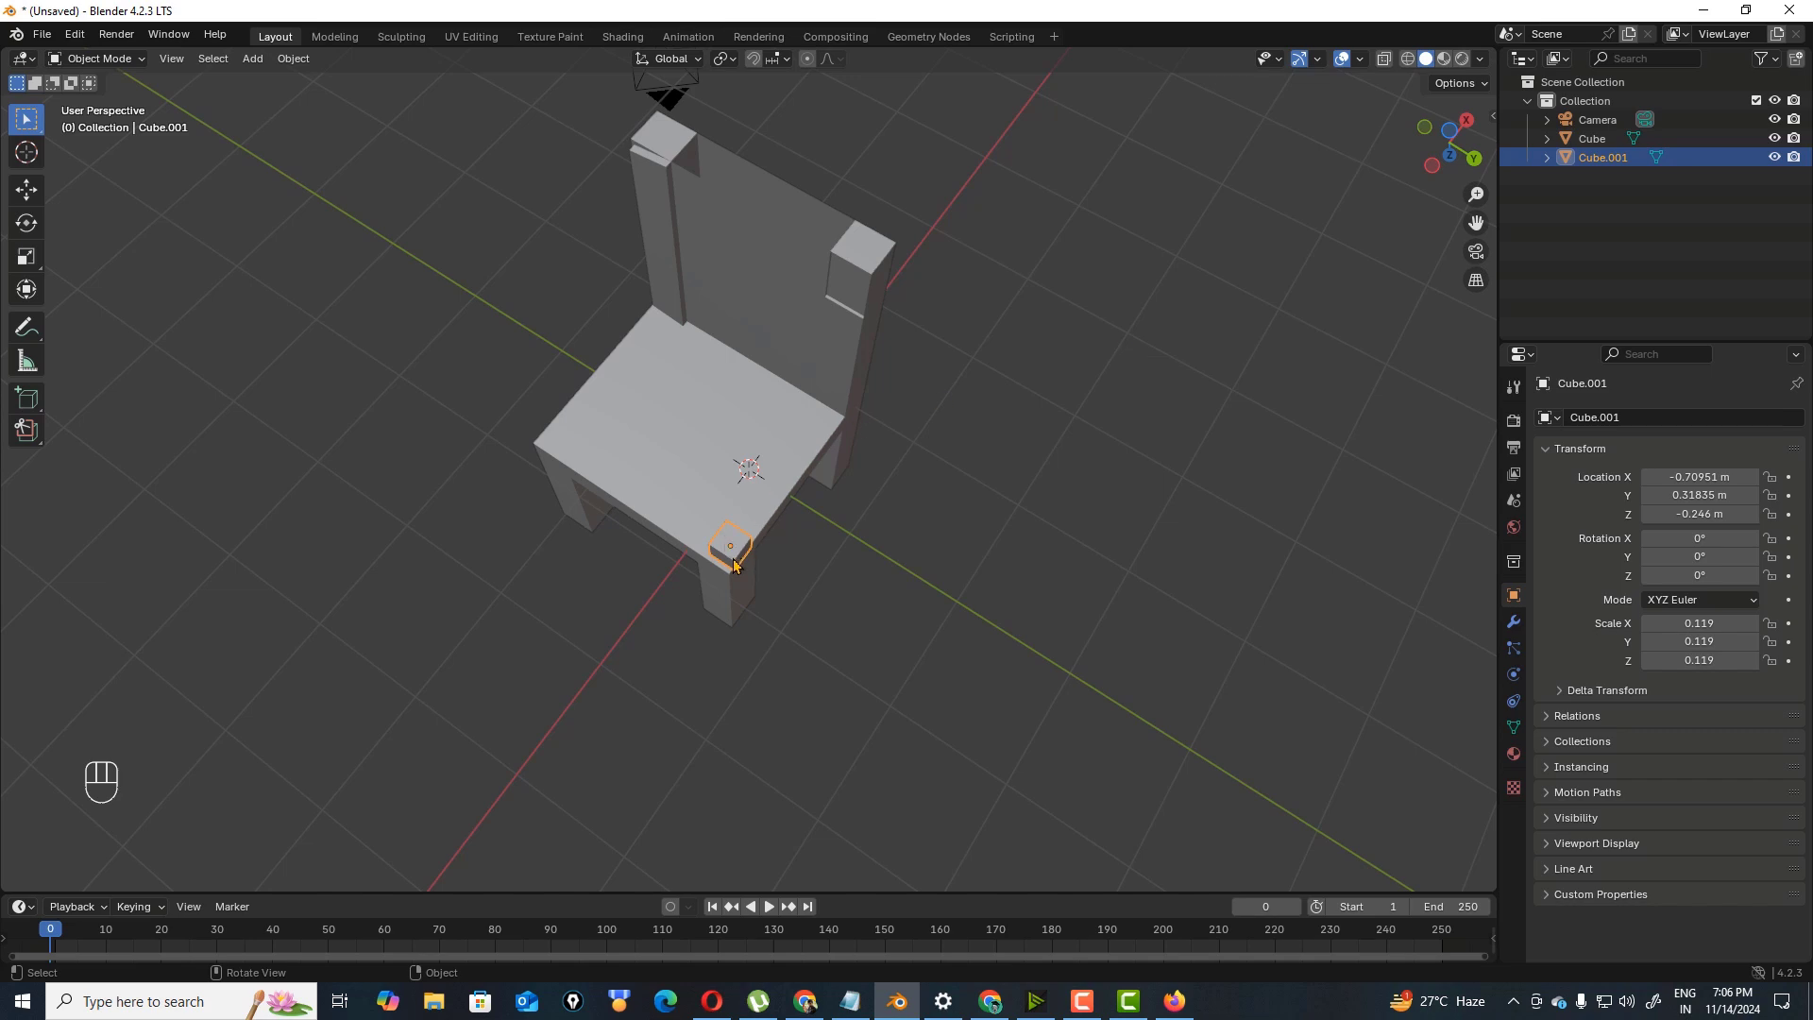
- Shift the chair slightly under the small cube to about X 0.165, Y -0.537, Z 0.027 m
{"action": "key", "text": "d"}
{"action": "left_click", "coordinate": [743, 562]}
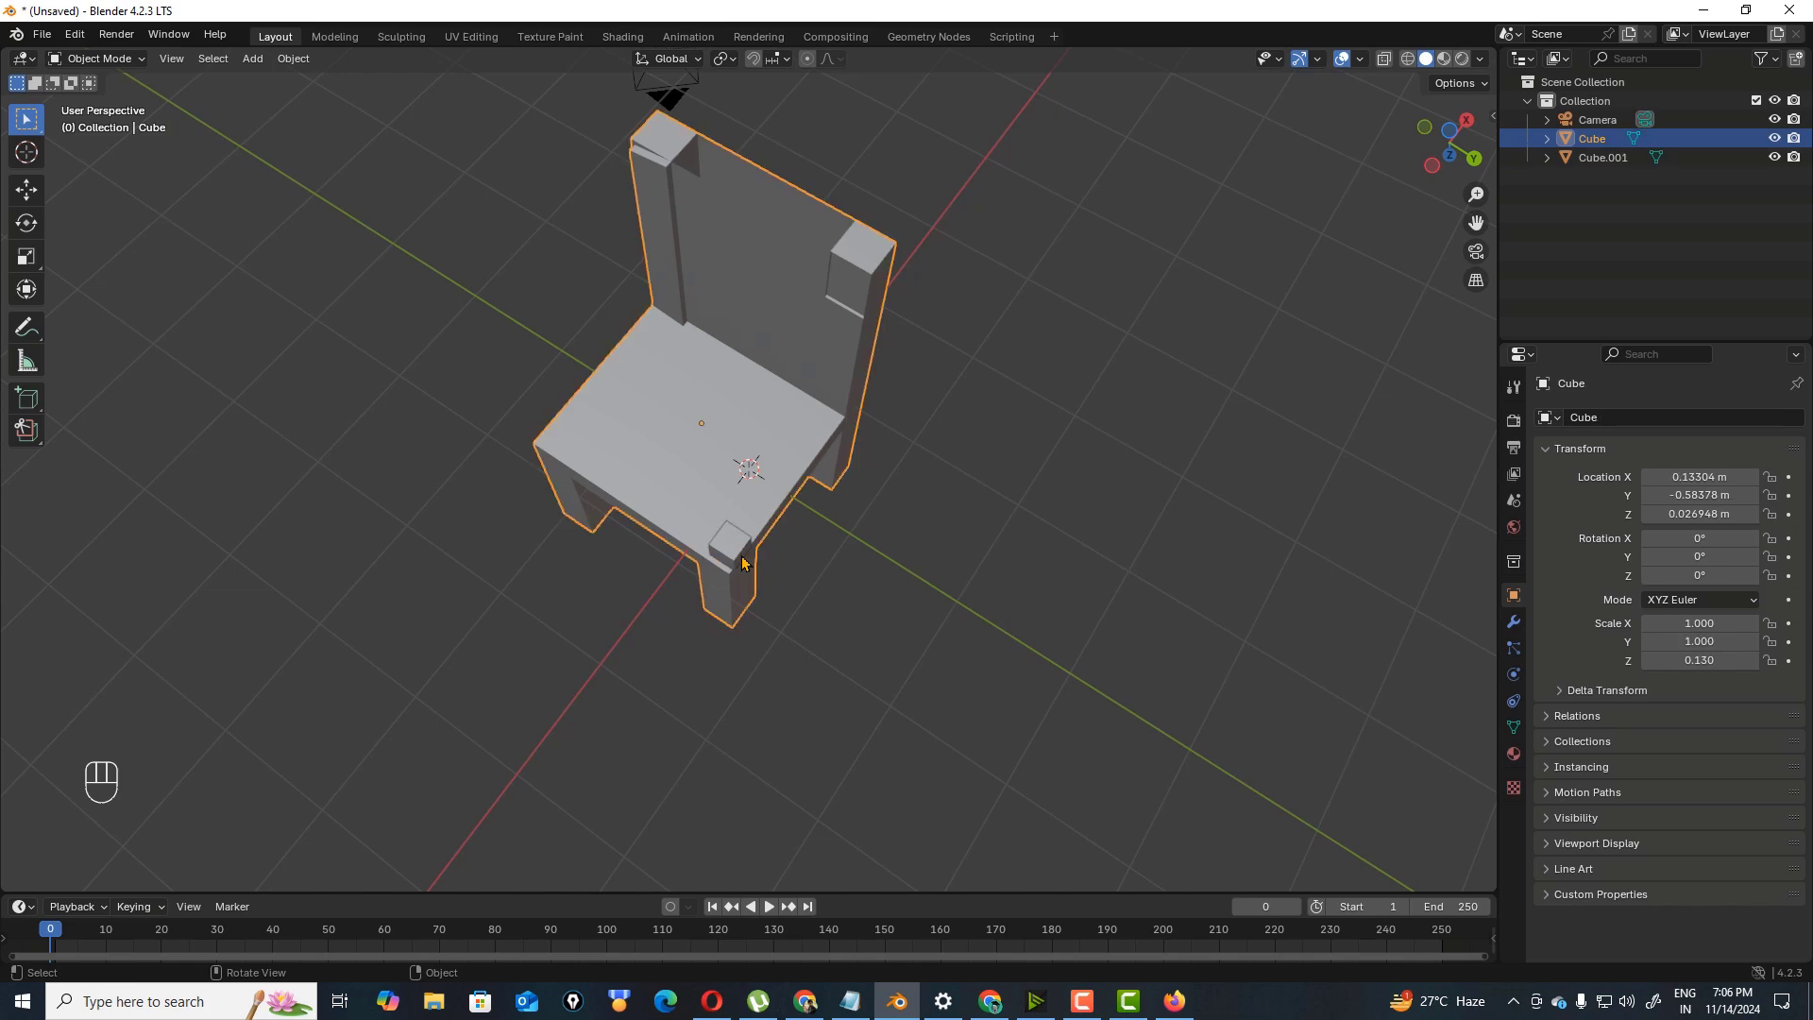
{"action": "key", "text": "g"}
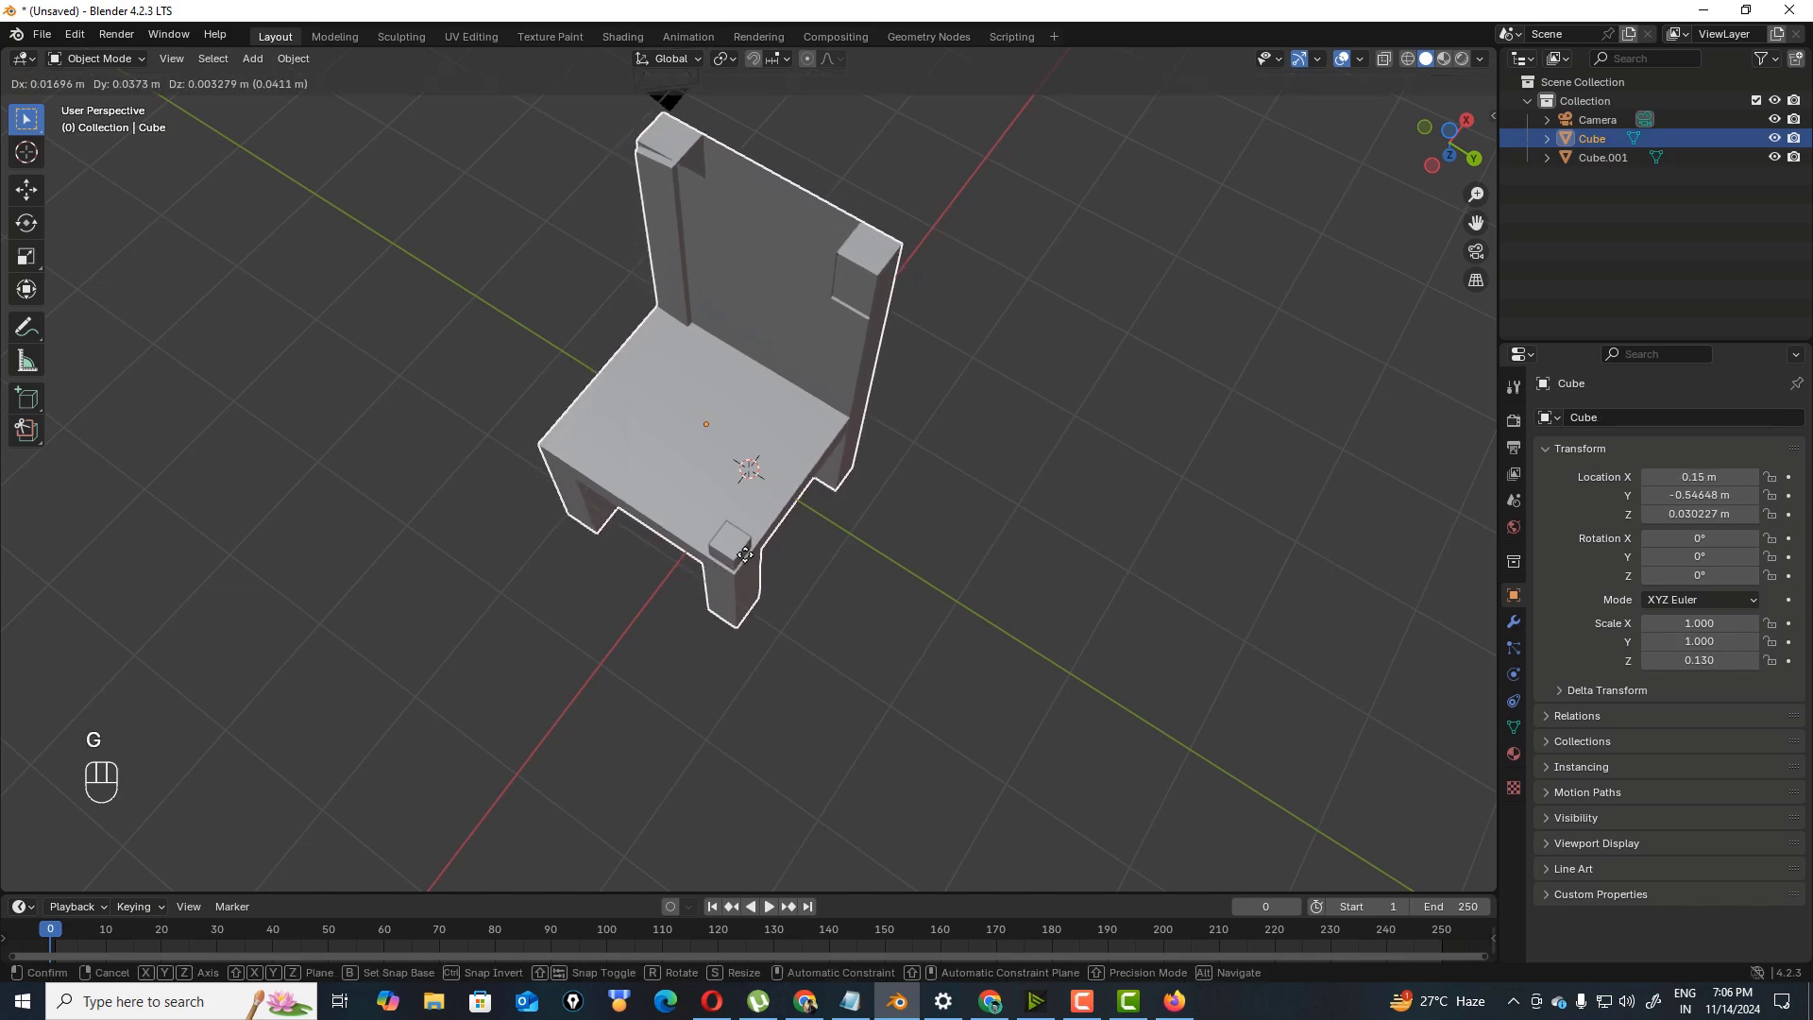
{"action": "left_click", "coordinate": [746, 554]}
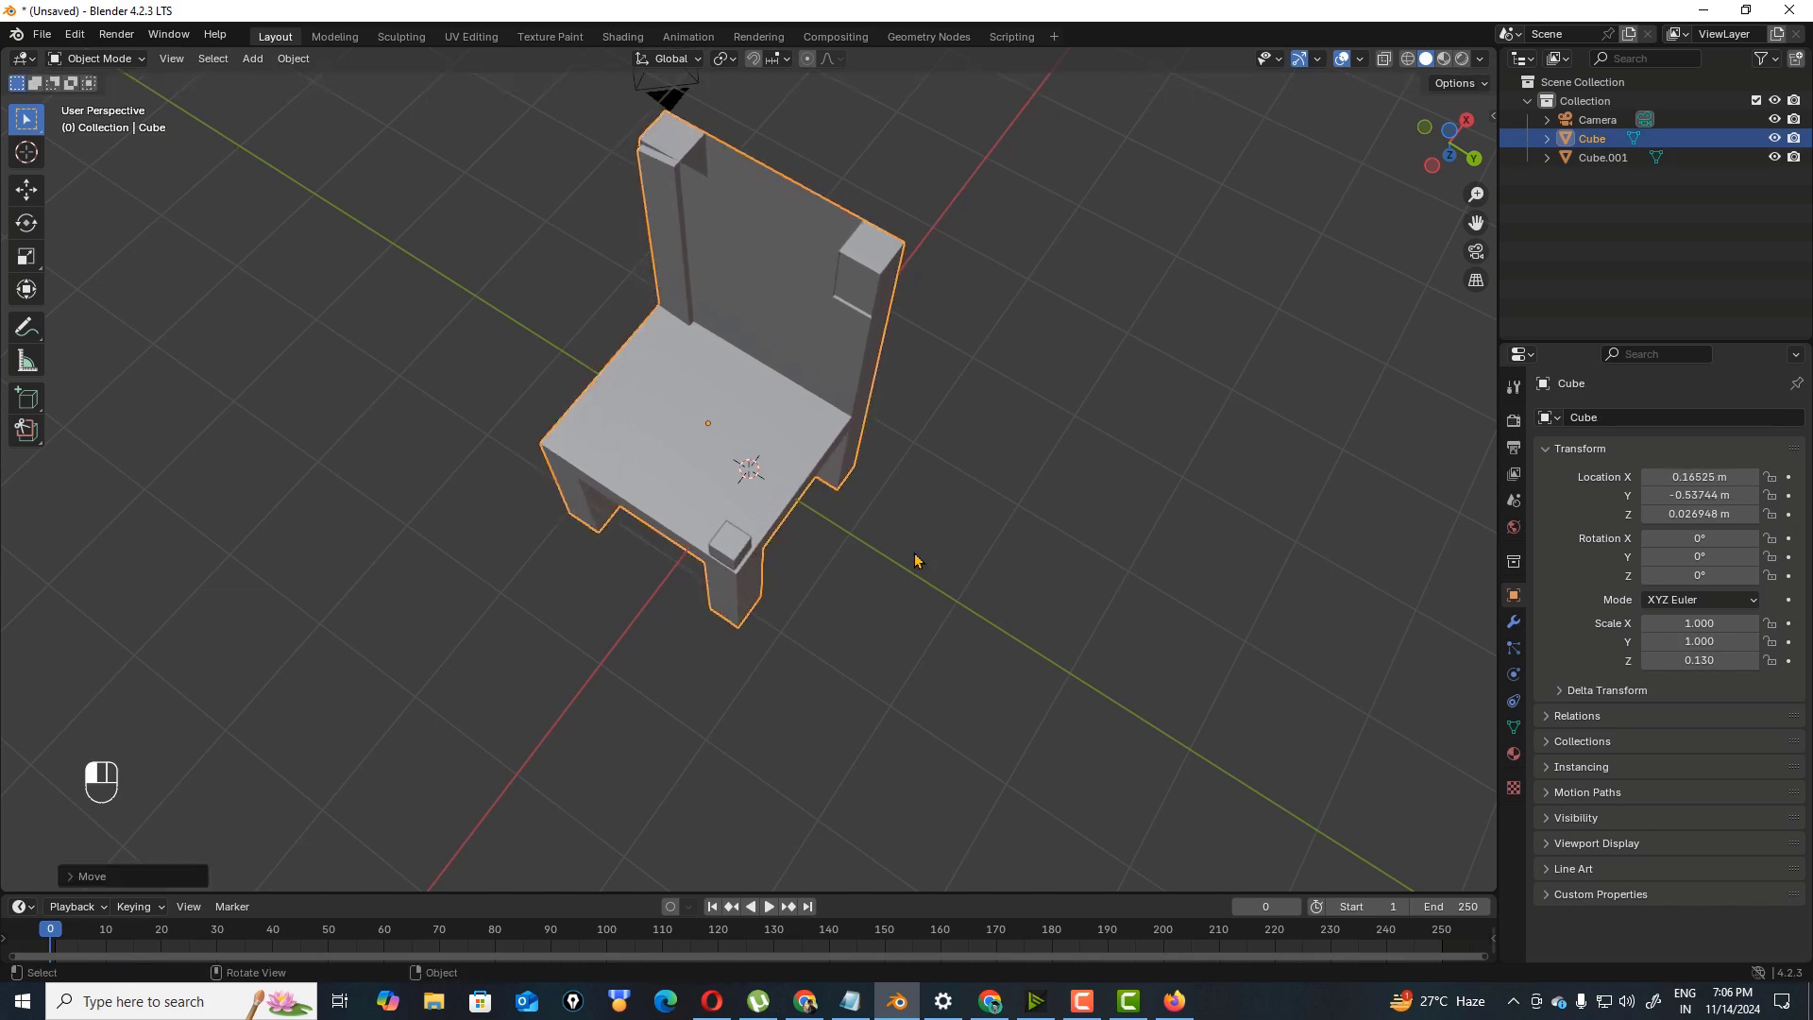
- Enter Edit Mode on the small cube and extrude its top face about 0.71 m upward into an armrest post
{"action": "left_click", "coordinate": [741, 553]}
{"action": "left_click", "coordinate": [142, 60]}
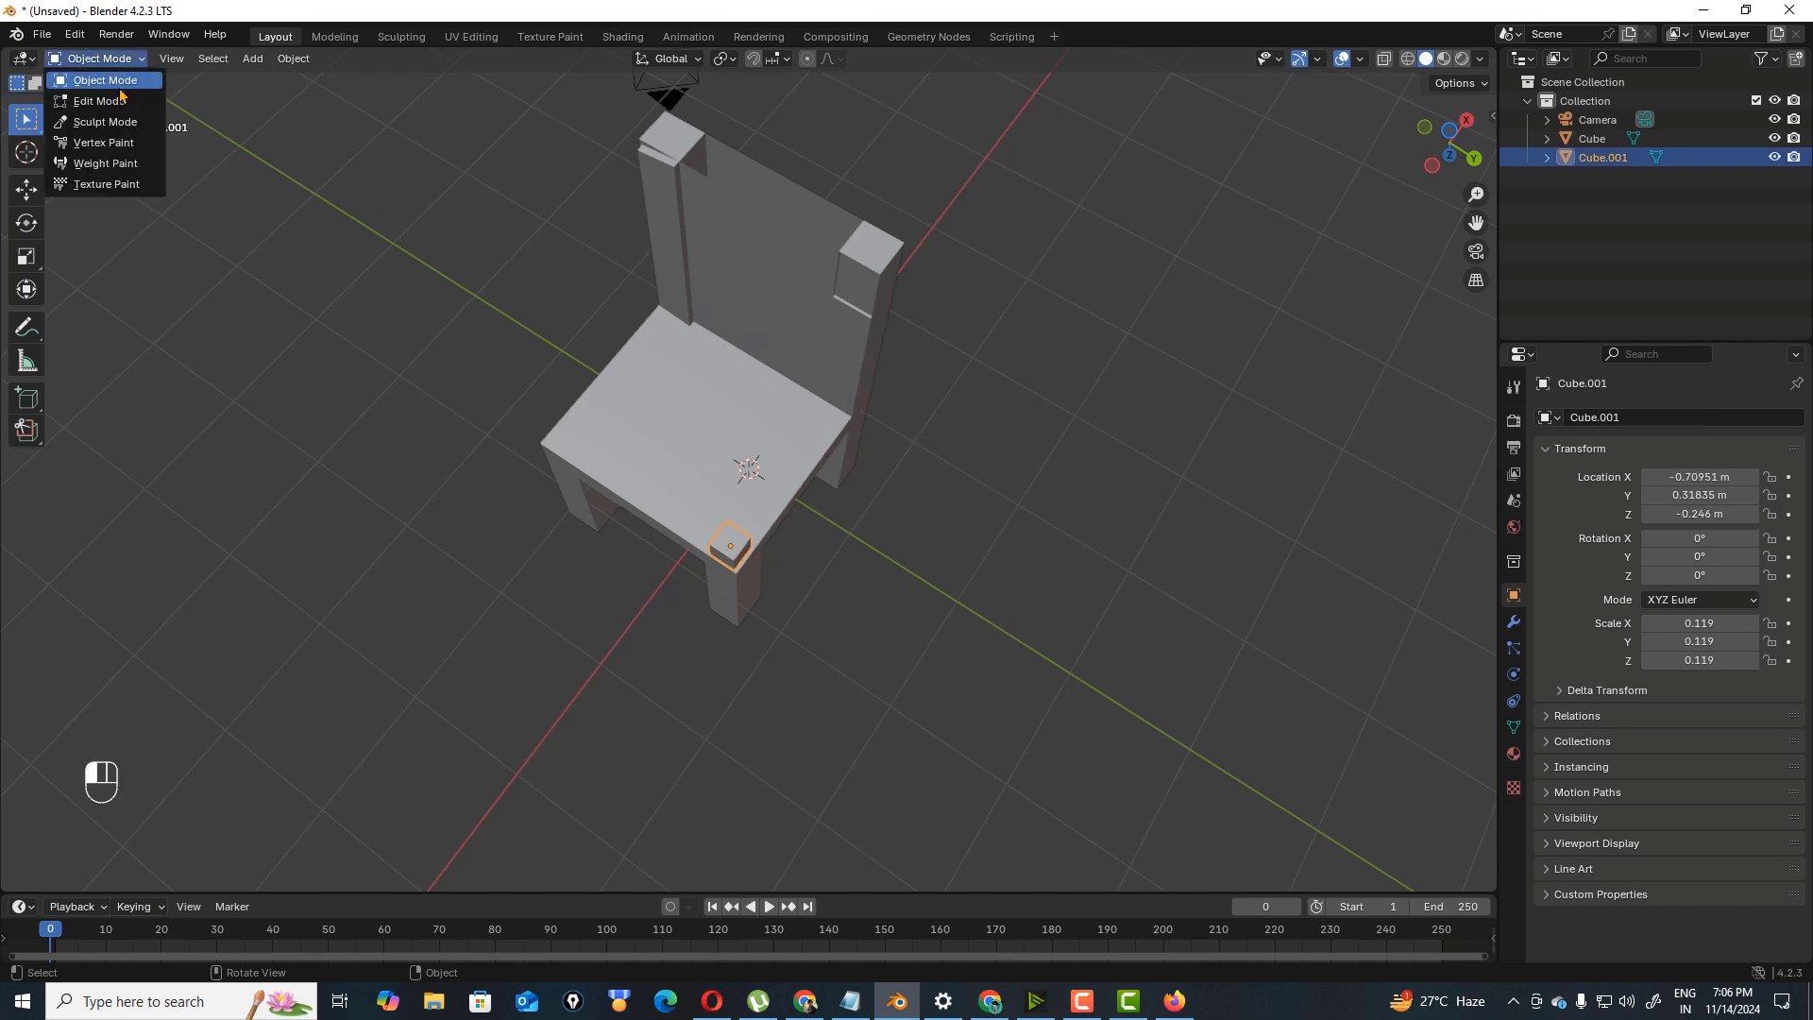
{"action": "left_click", "coordinate": [95, 102]}
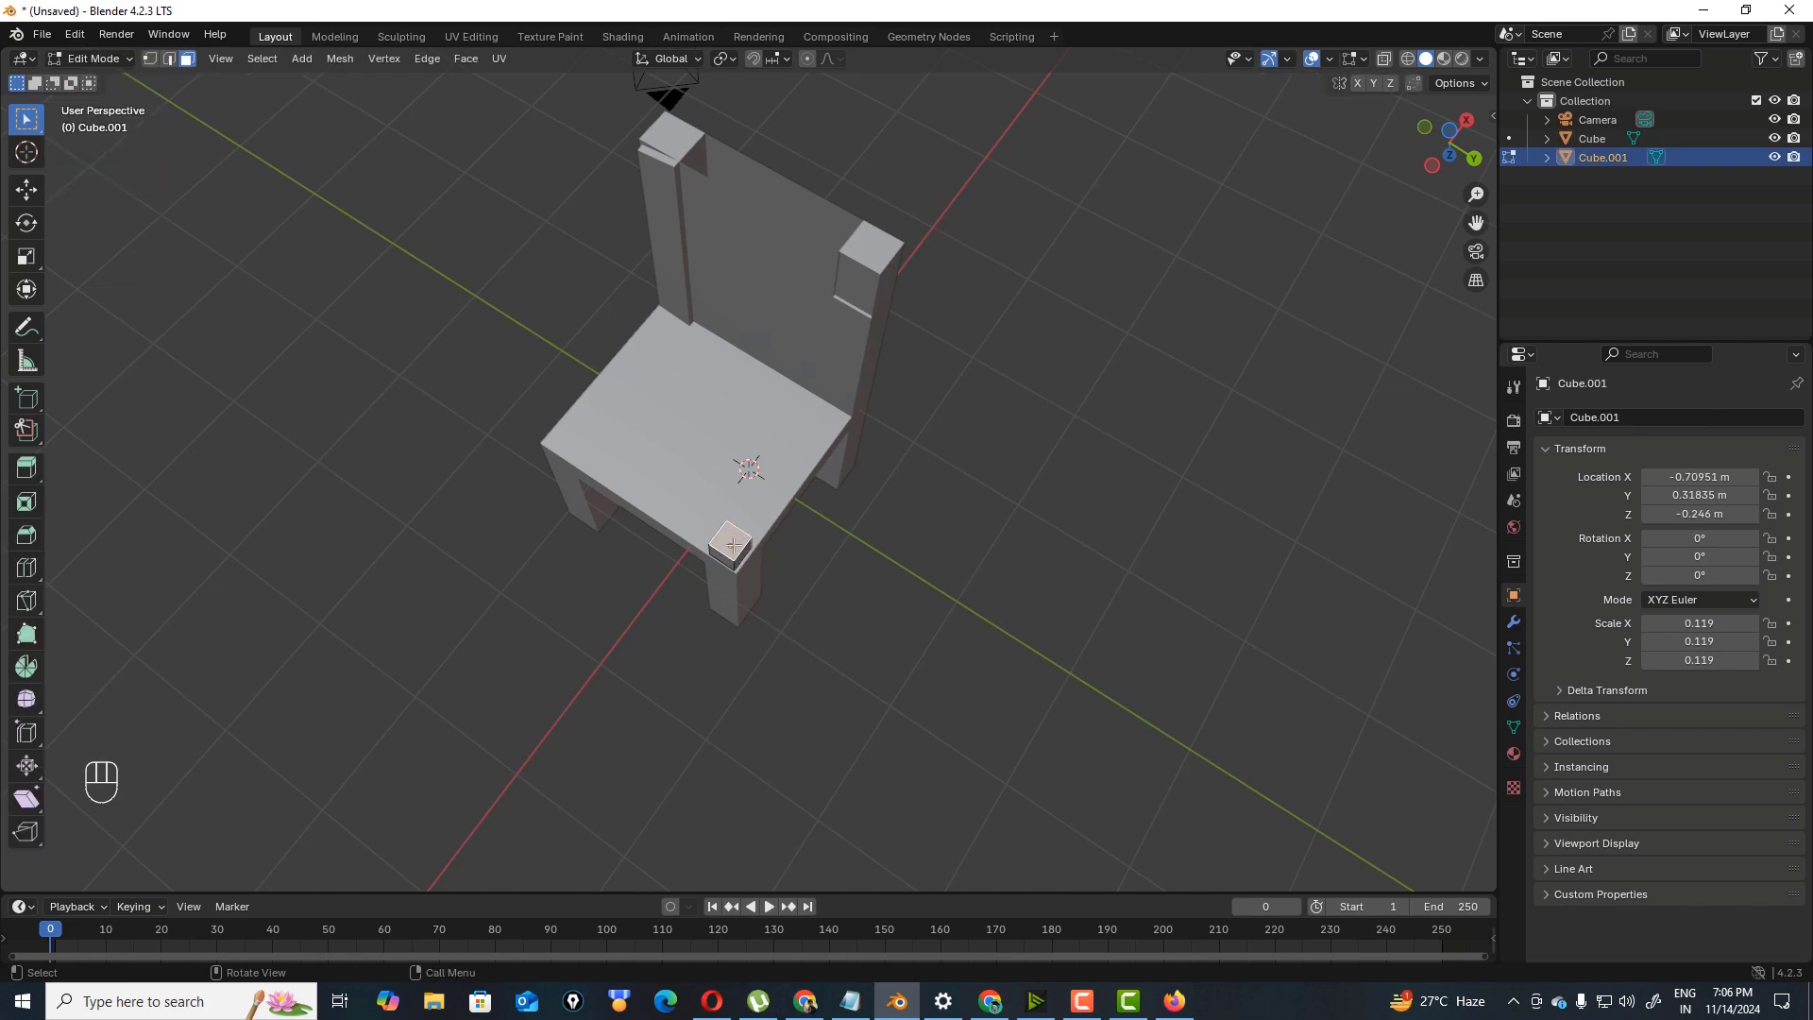
{"action": "key", "text": "e"}
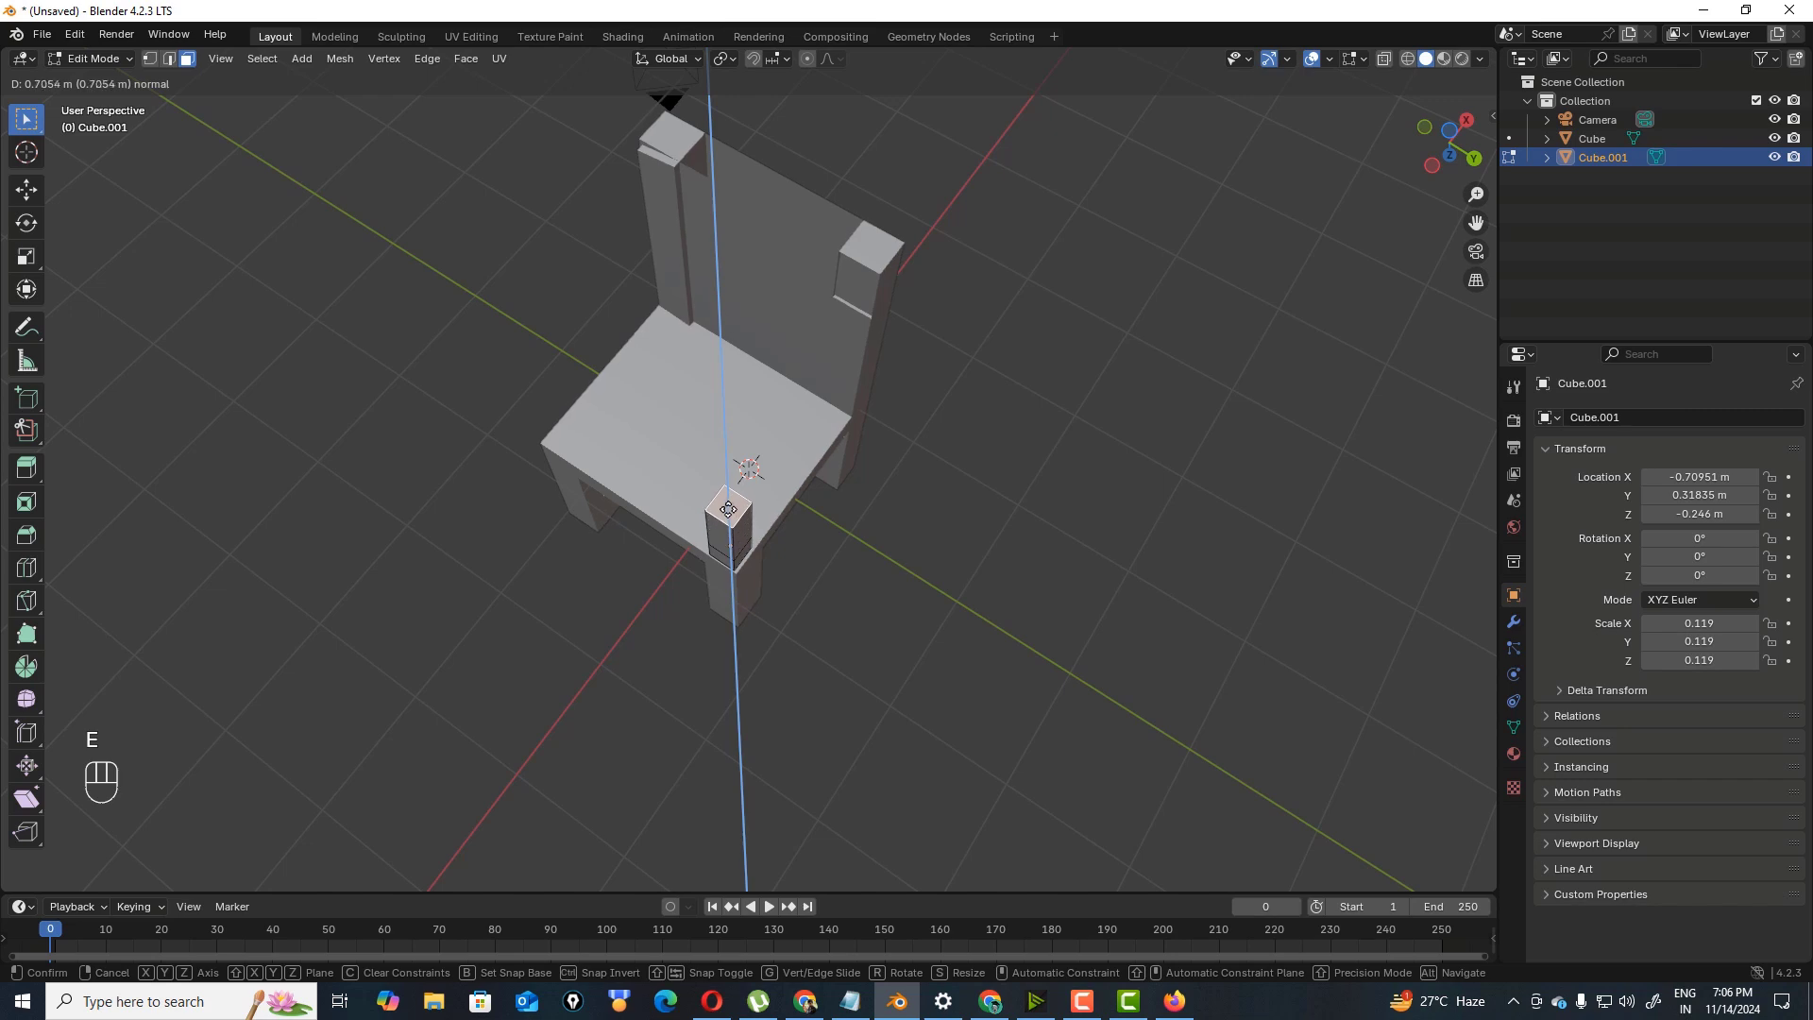
{"action": "left_click", "coordinate": [728, 508]}
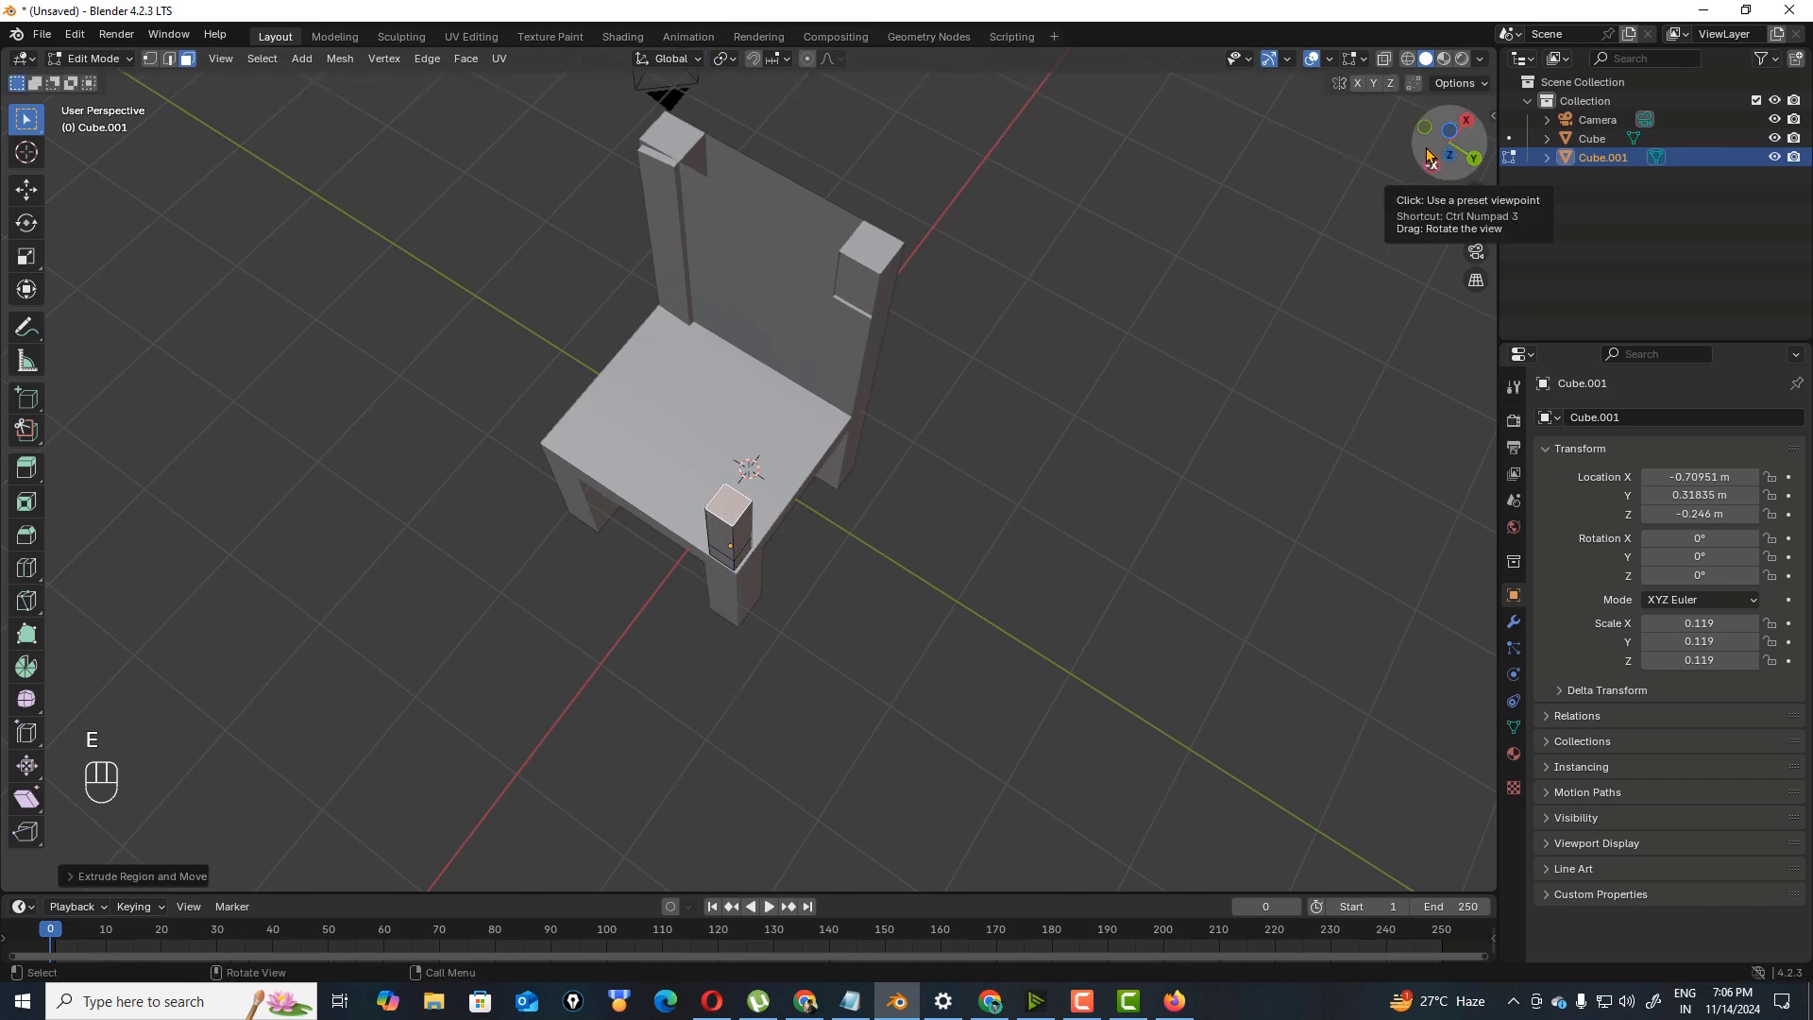
- Examine the armrest post from several sides, trying face and edge selection on its upper part
{"action": "left_click_drag", "start_coordinate": [1431, 157], "coordinate": [1560, 198]}
{"action": "left_click", "coordinate": [819, 370]}
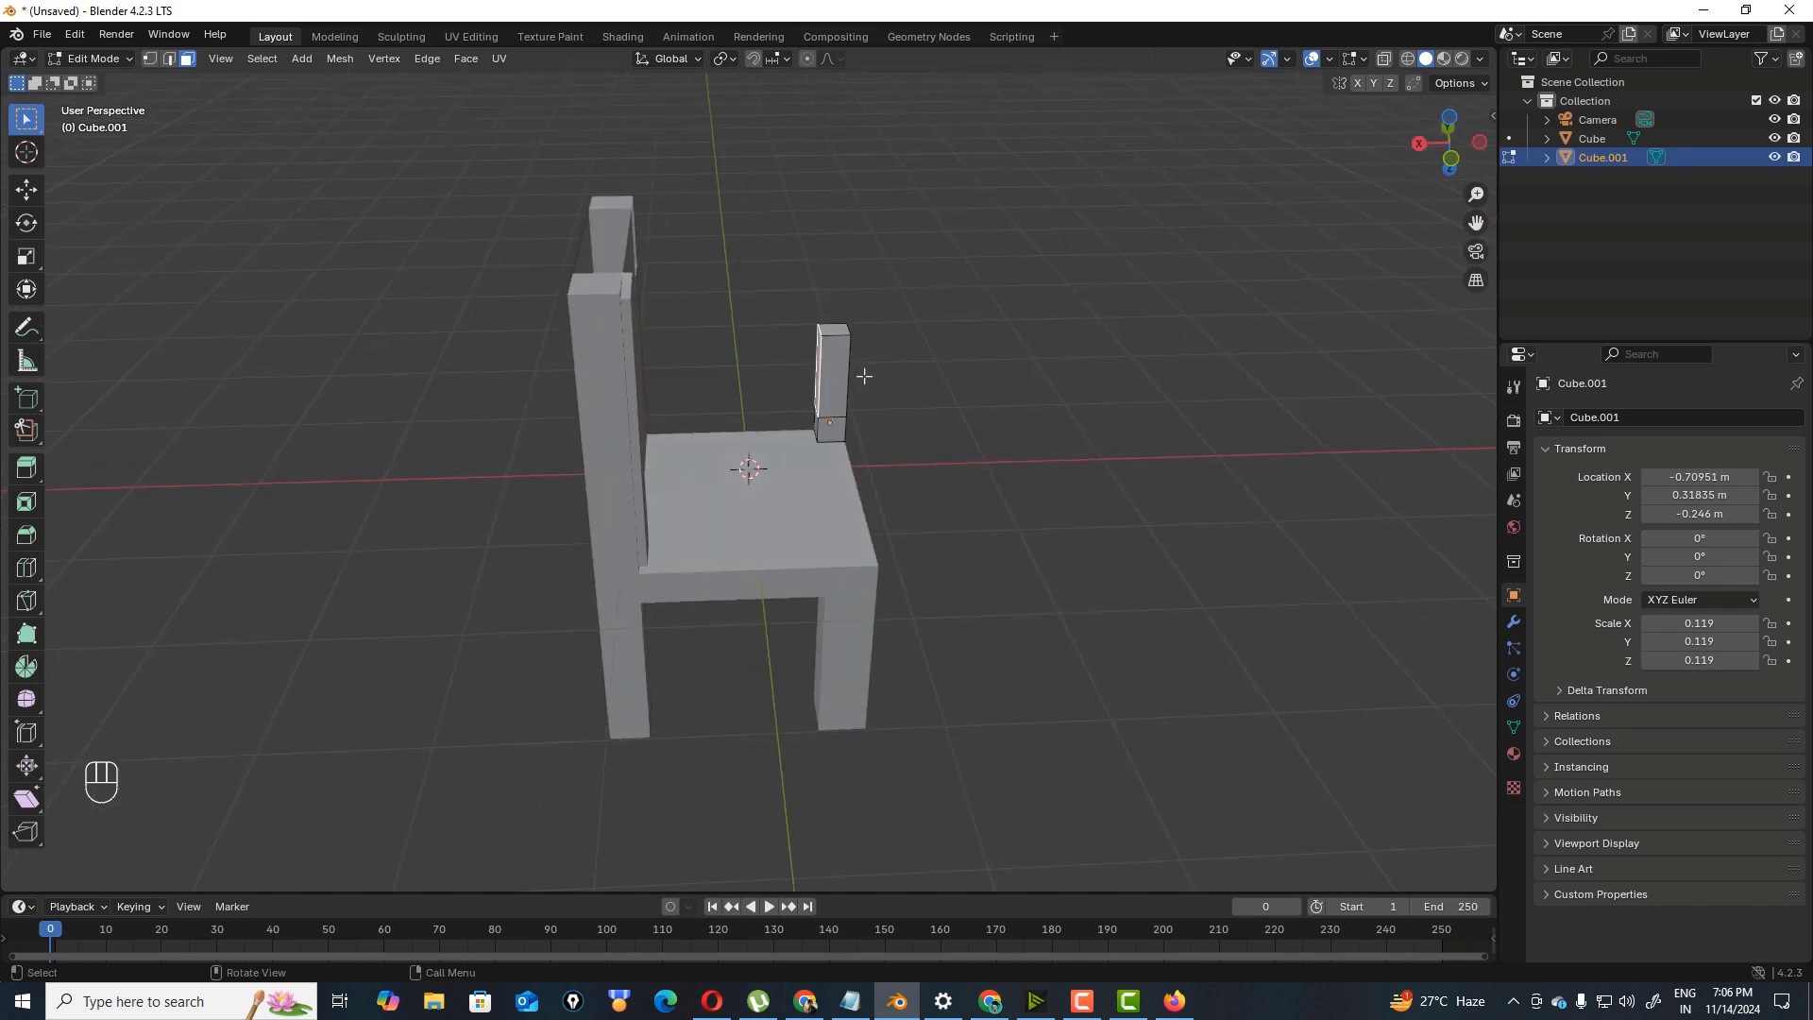
{"action": "left_click_drag", "start_coordinate": [1441, 180], "coordinate": [777, 271]}
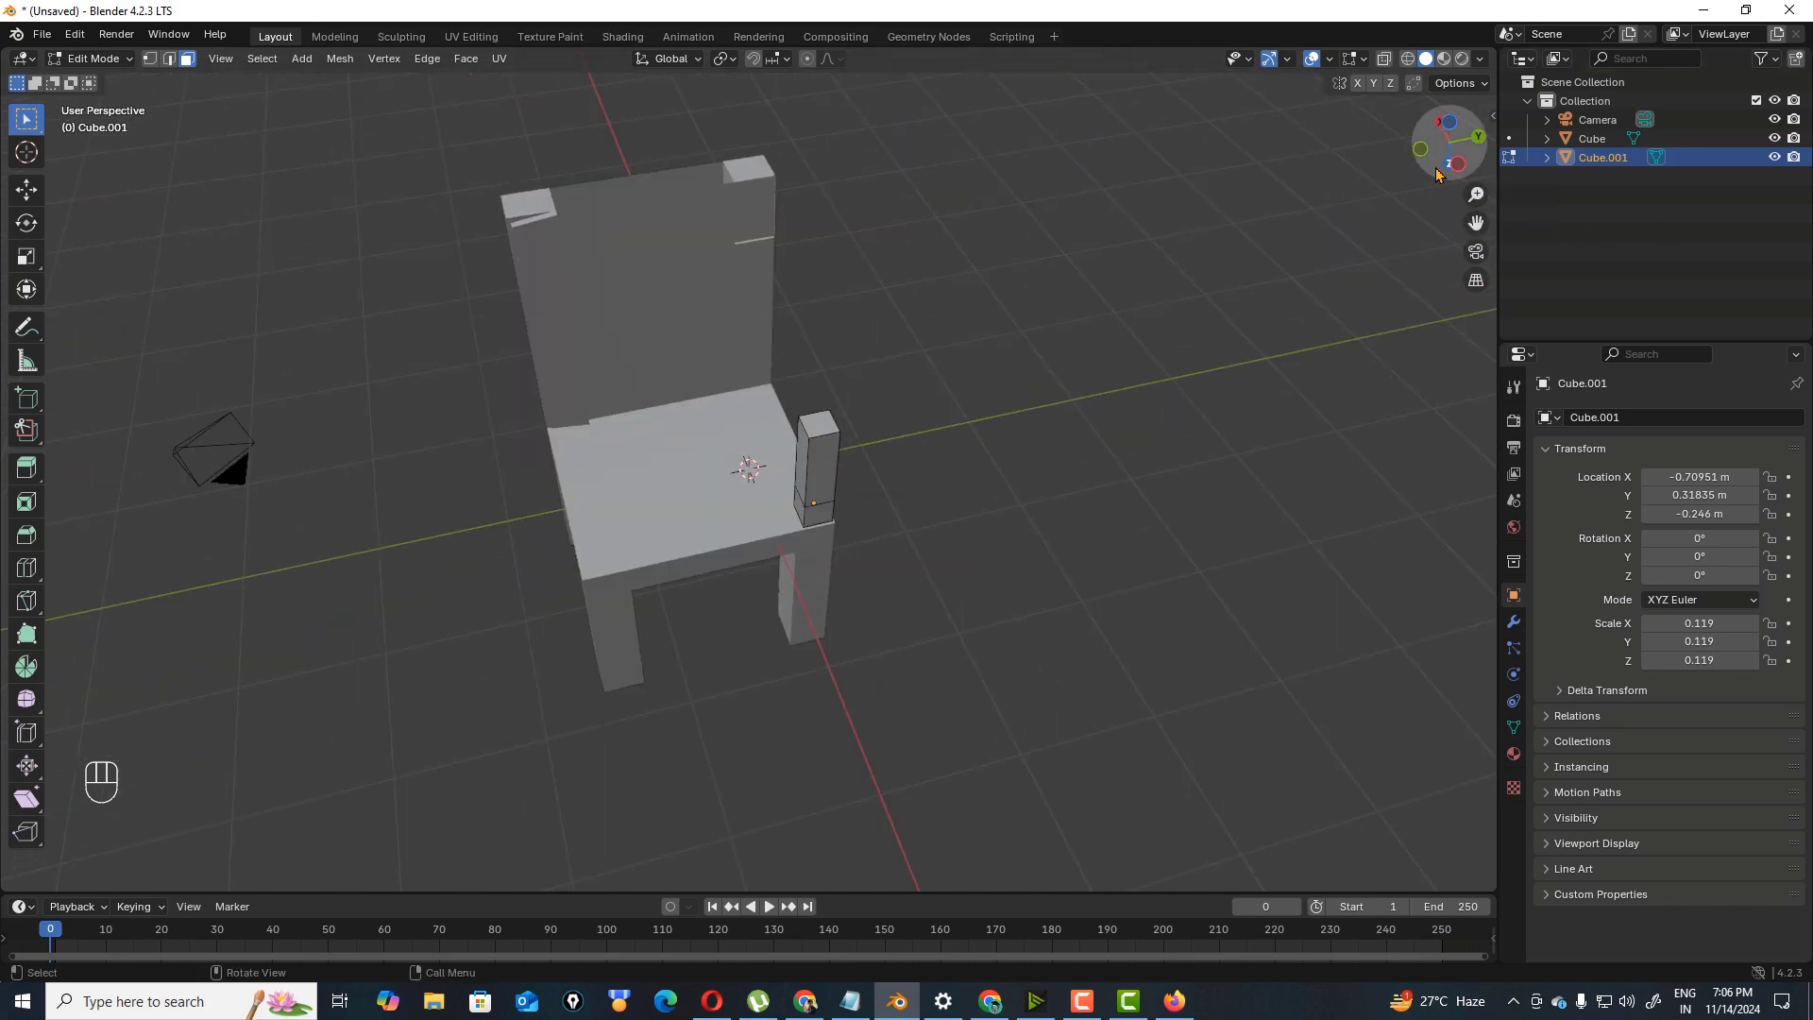
{"action": "left_click_drag", "start_coordinate": [1443, 179], "coordinate": [721, 351]}
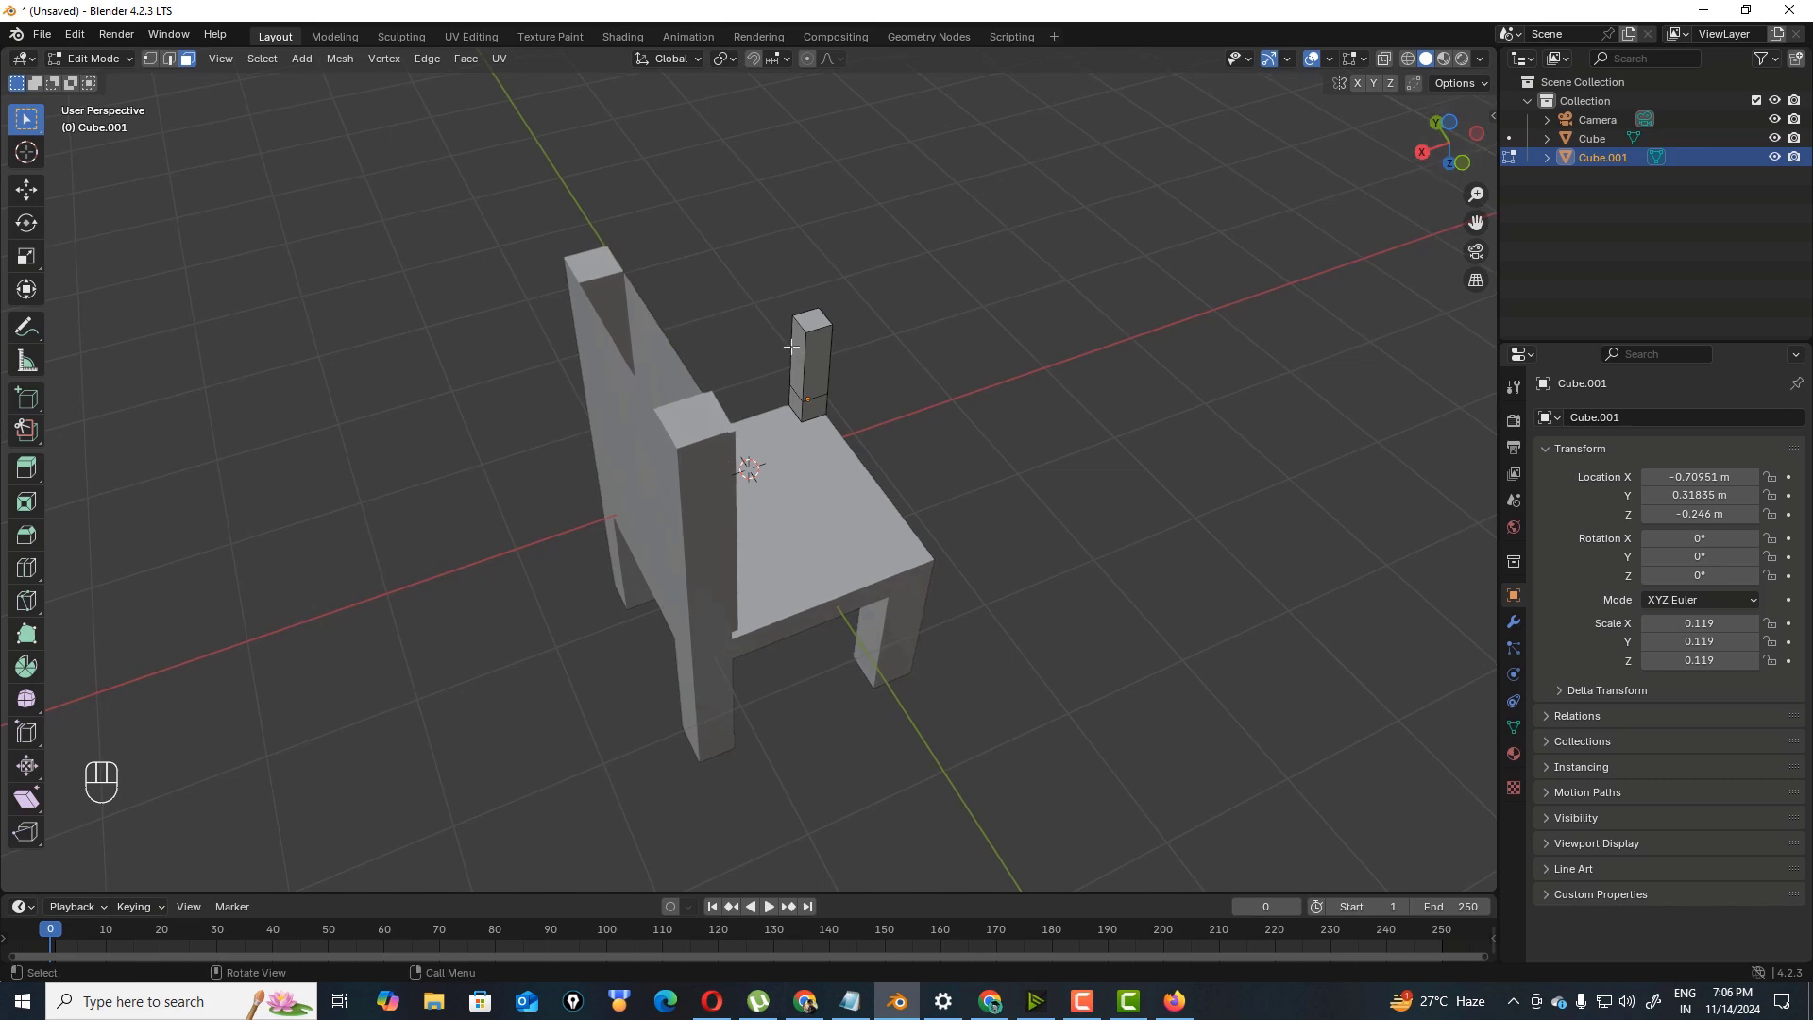
{"action": "left_click", "coordinate": [169, 59]}
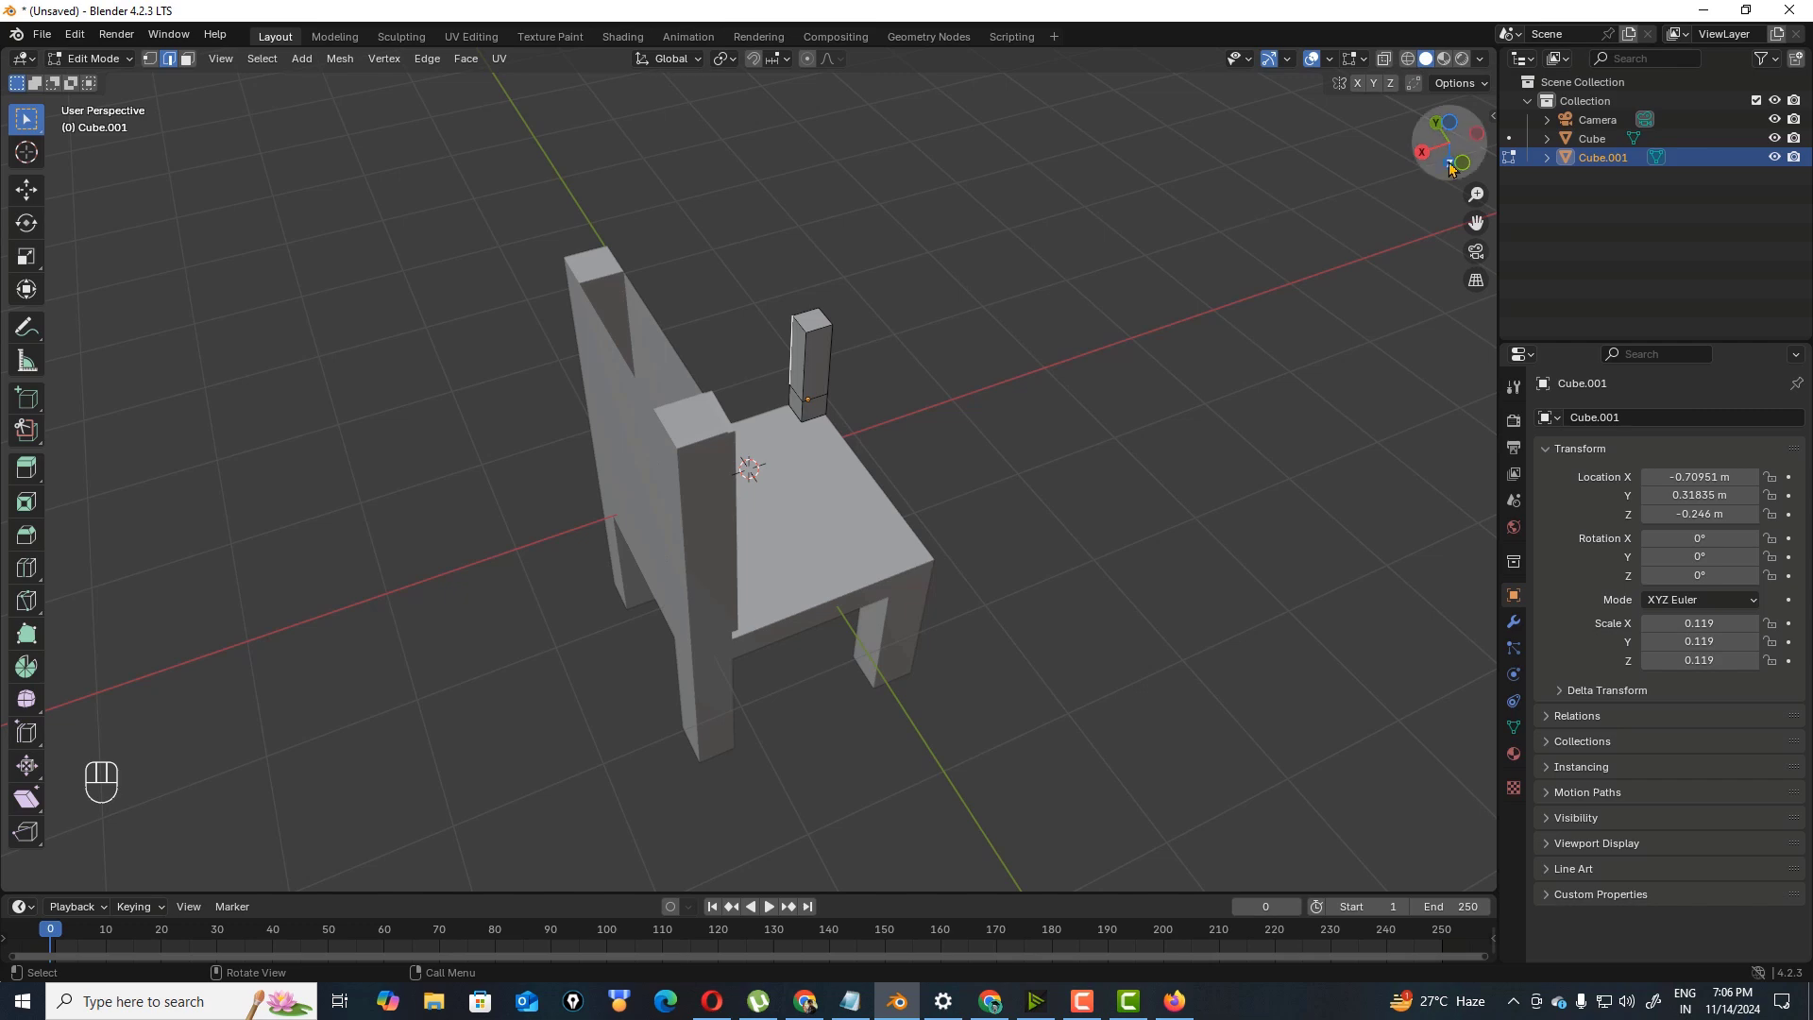
{"action": "left_click_drag", "start_coordinate": [1435, 171], "coordinate": [754, 334]}
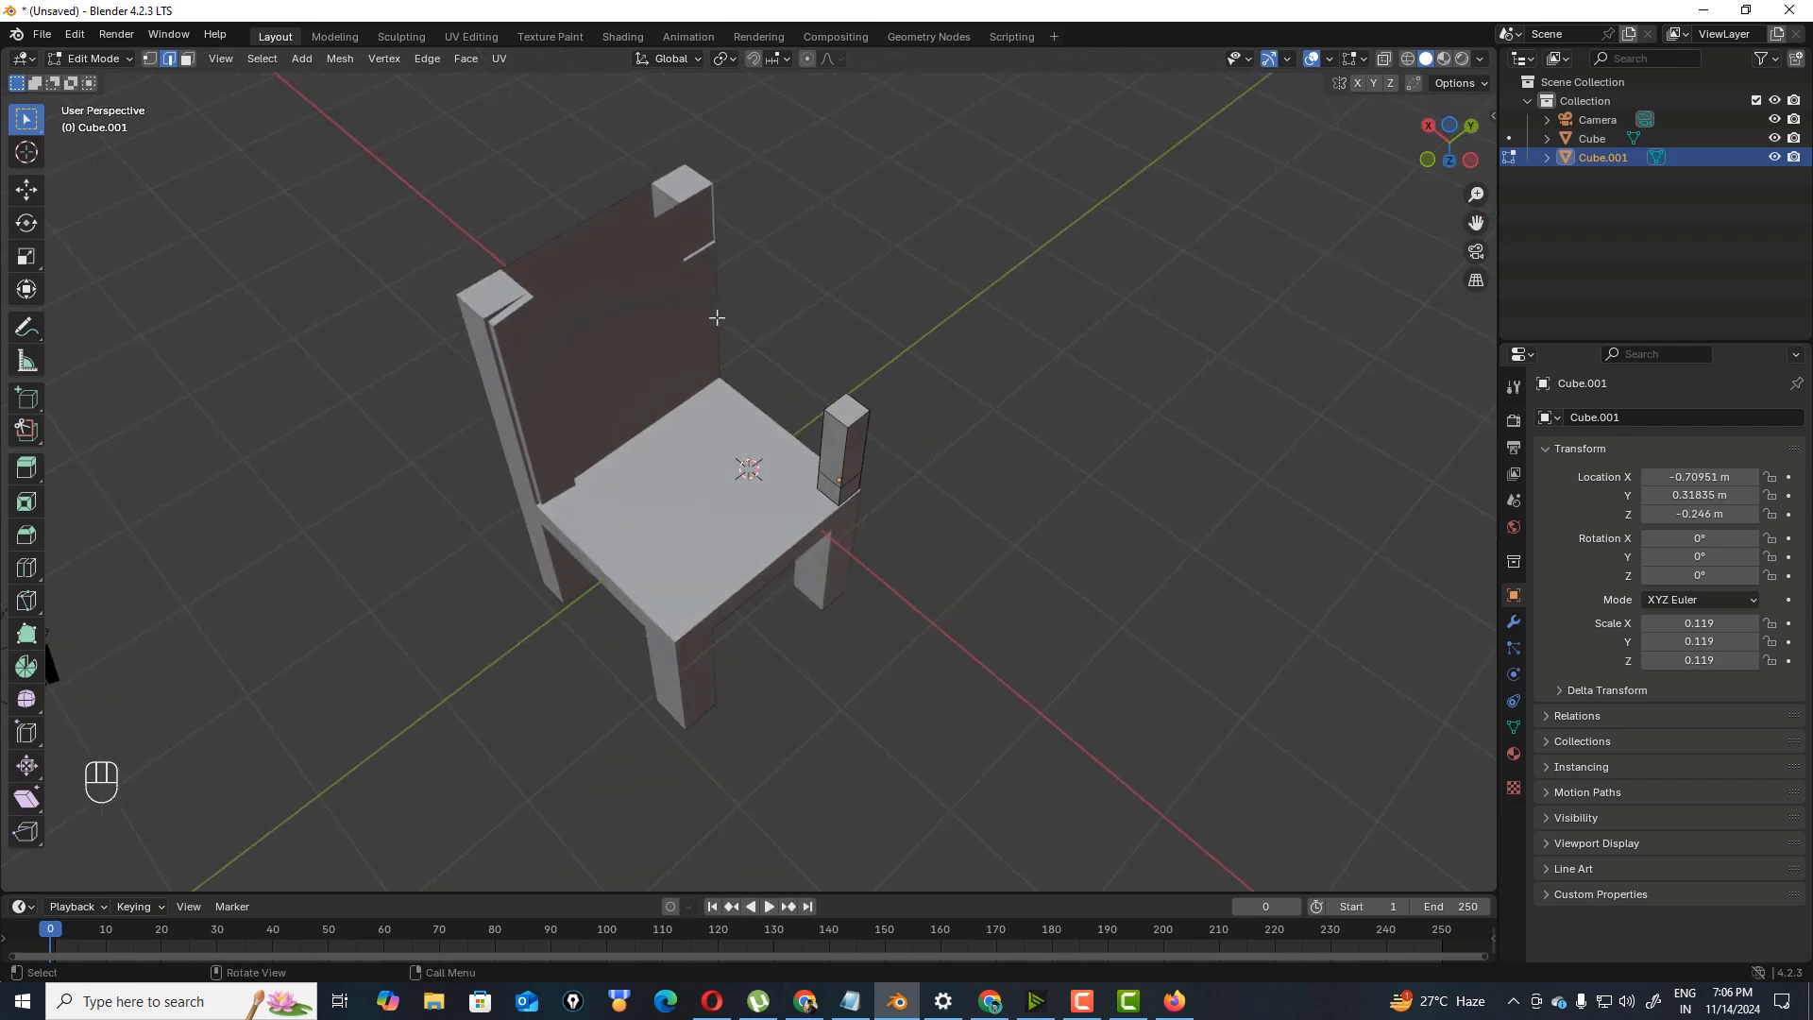
{"action": "key", "text": "shift"}
{"action": "left_click_drag", "start_coordinate": [1441, 177], "coordinate": [1409, 179]}
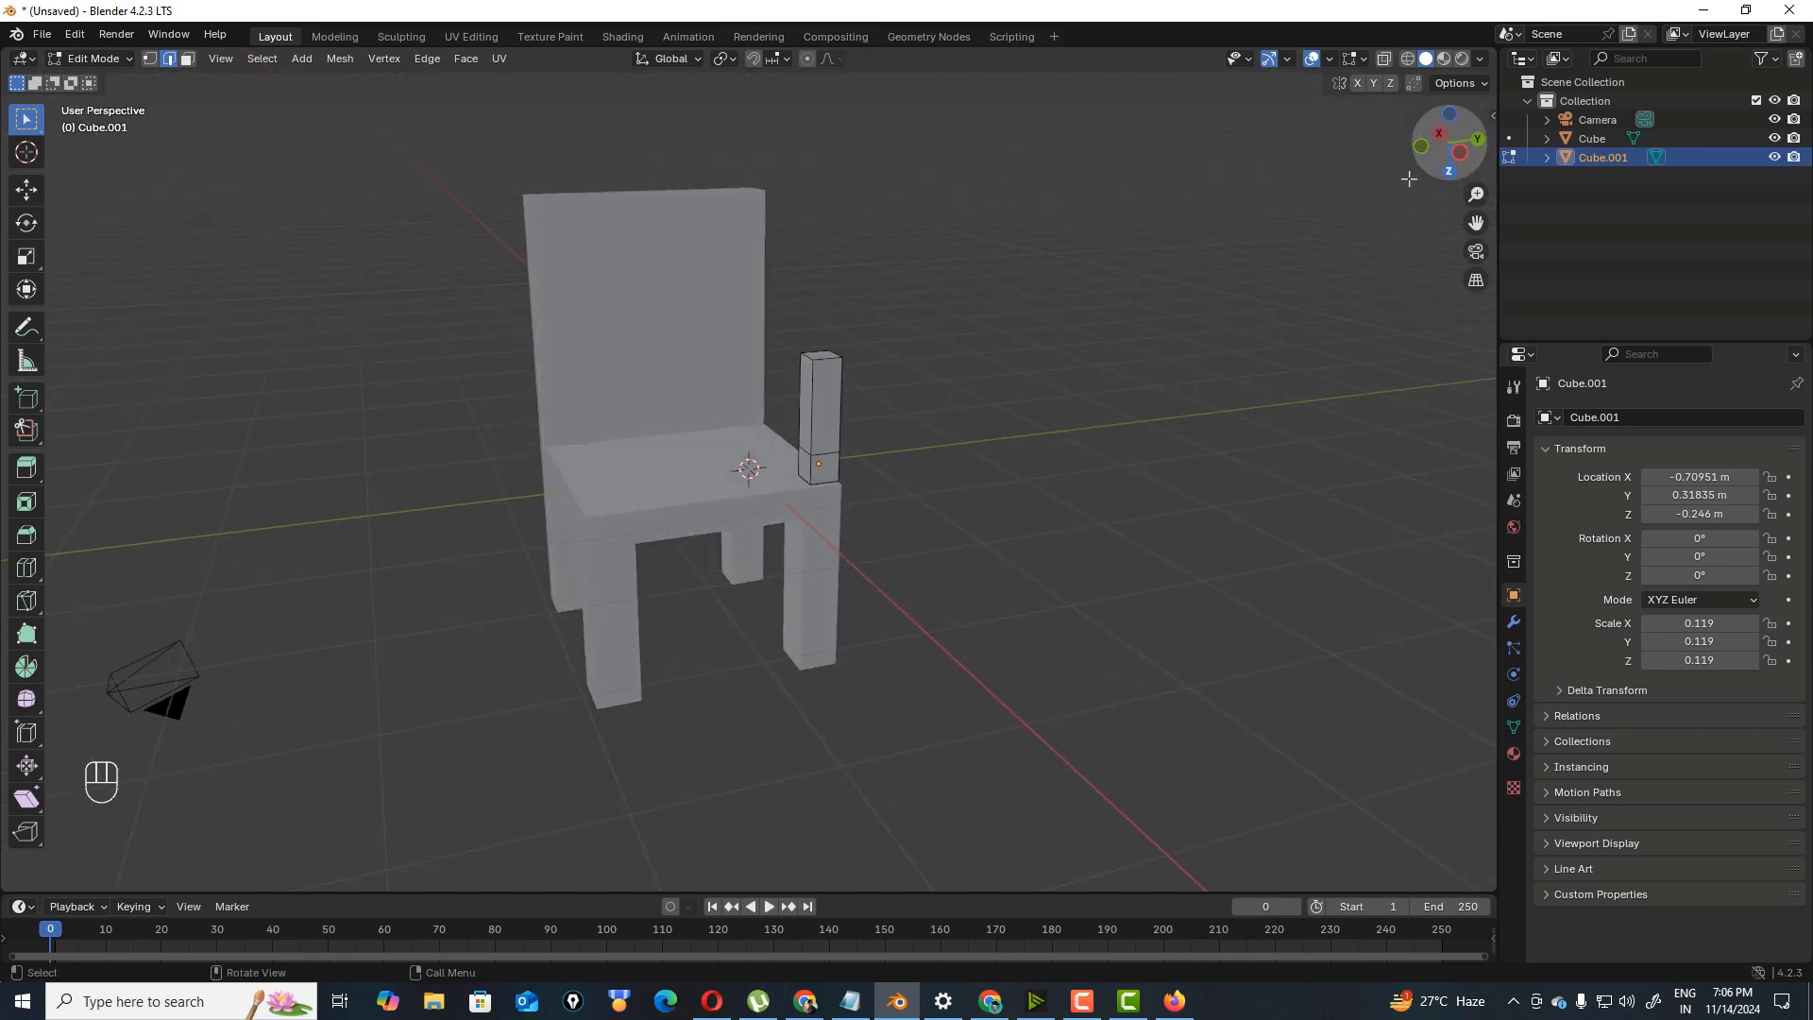
{"action": "left_click", "coordinate": [763, 333]}
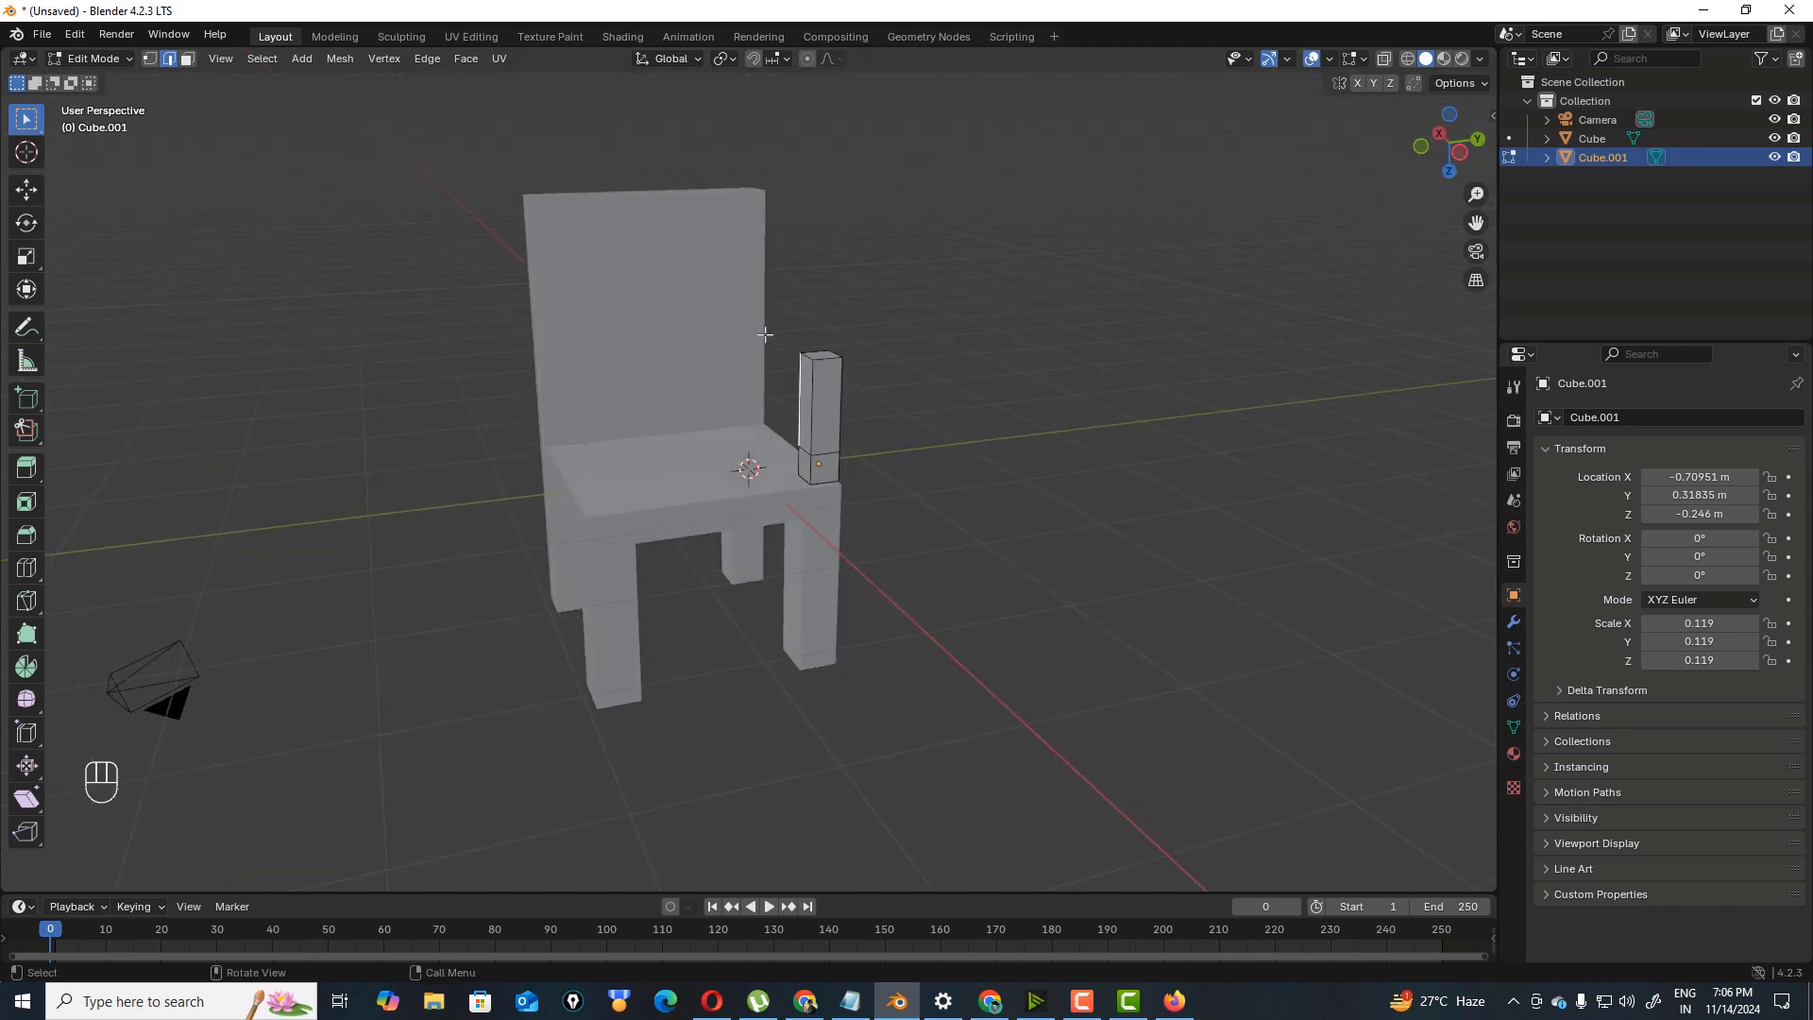
{"action": "left_click", "coordinate": [541, 387]}
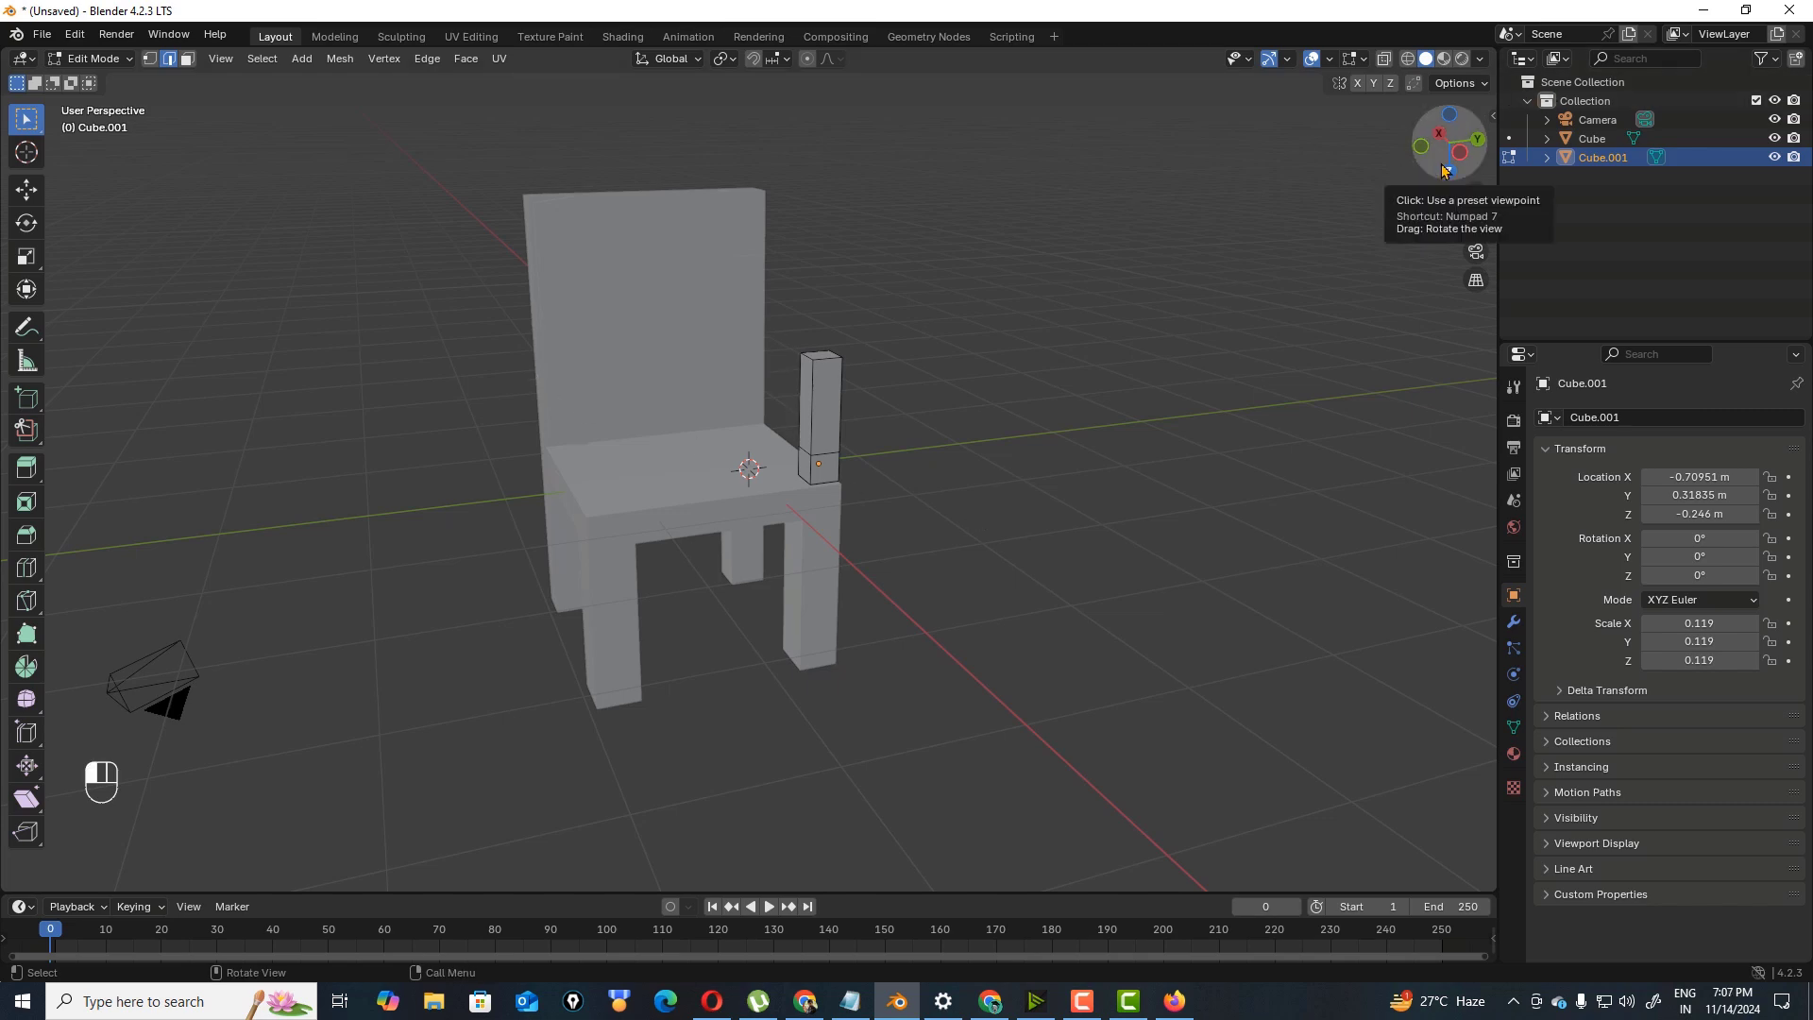
- Extrude the post's upper face on the backrest side until it reaches the backrest, and return to Object Mode
{"action": "left_click_drag", "start_coordinate": [1452, 143], "coordinate": [1135, 125]}
{"action": "left_click", "coordinate": [665, 385]}
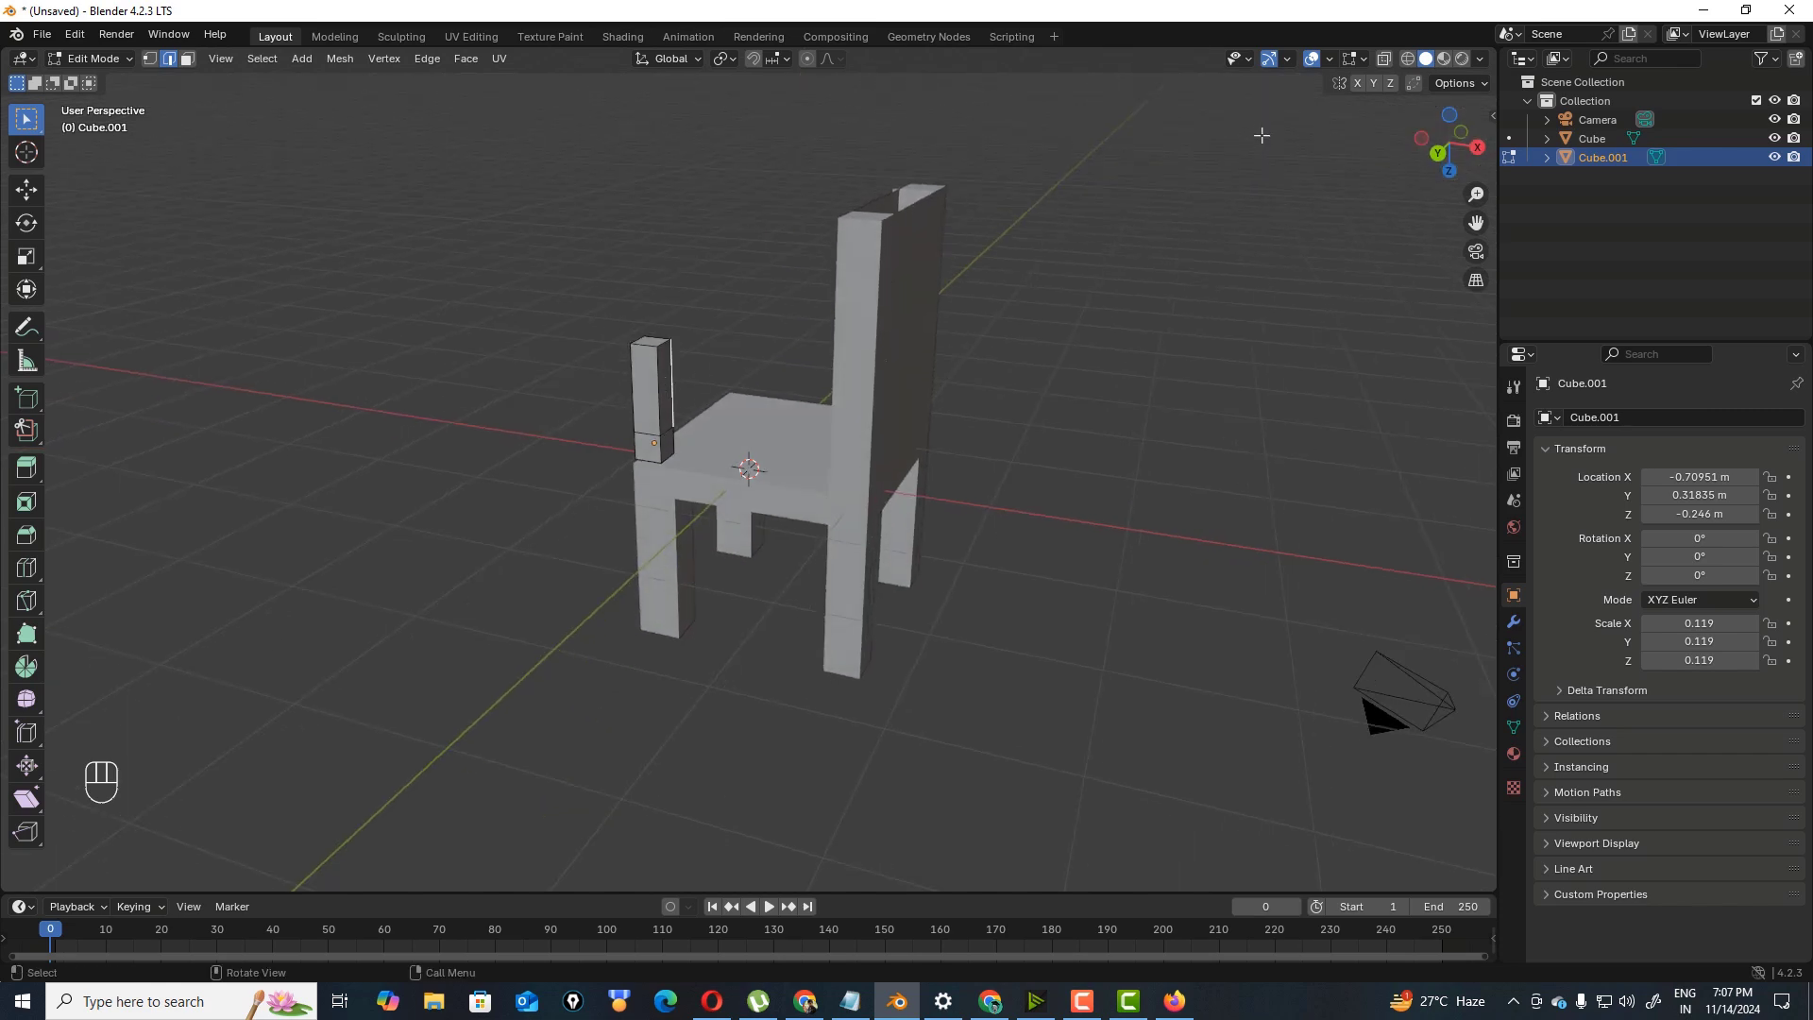
{"action": "key", "text": "3"}
{"action": "left_click", "coordinate": [671, 394]}
{"action": "key", "text": "e"}
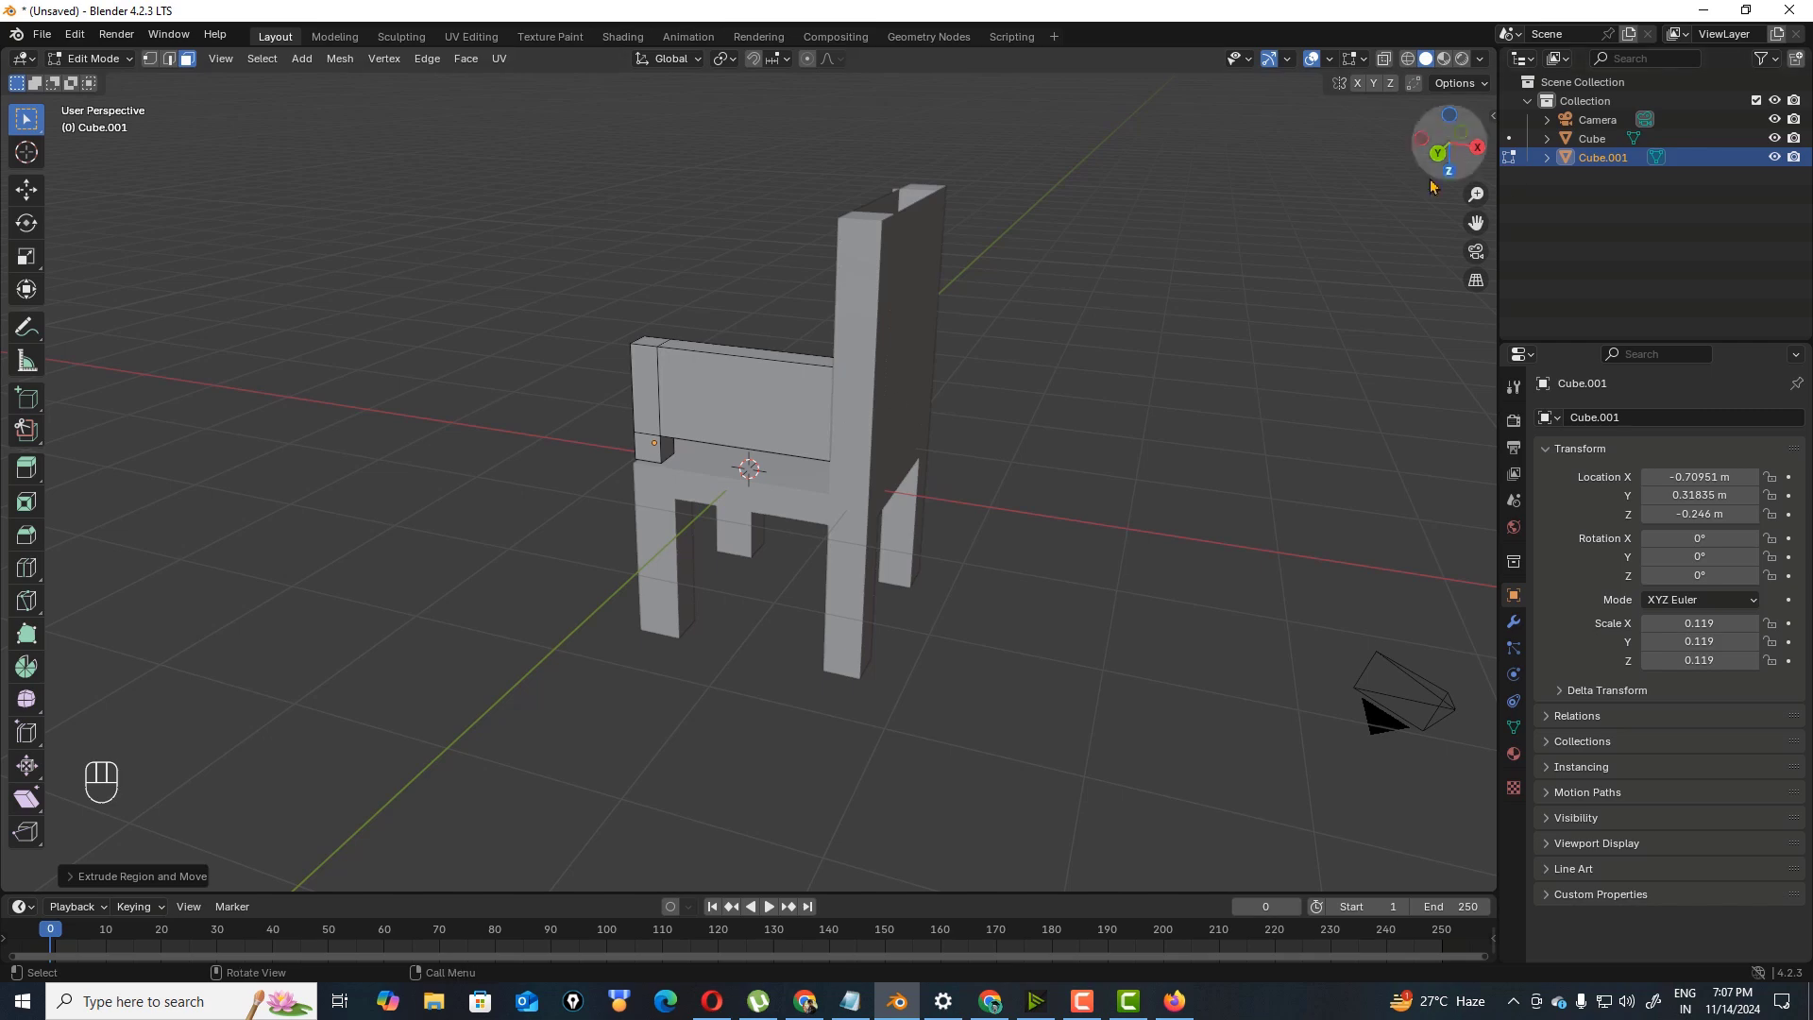
{"action": "left_click_drag", "start_coordinate": [1430, 175], "coordinate": [1207, 280]}
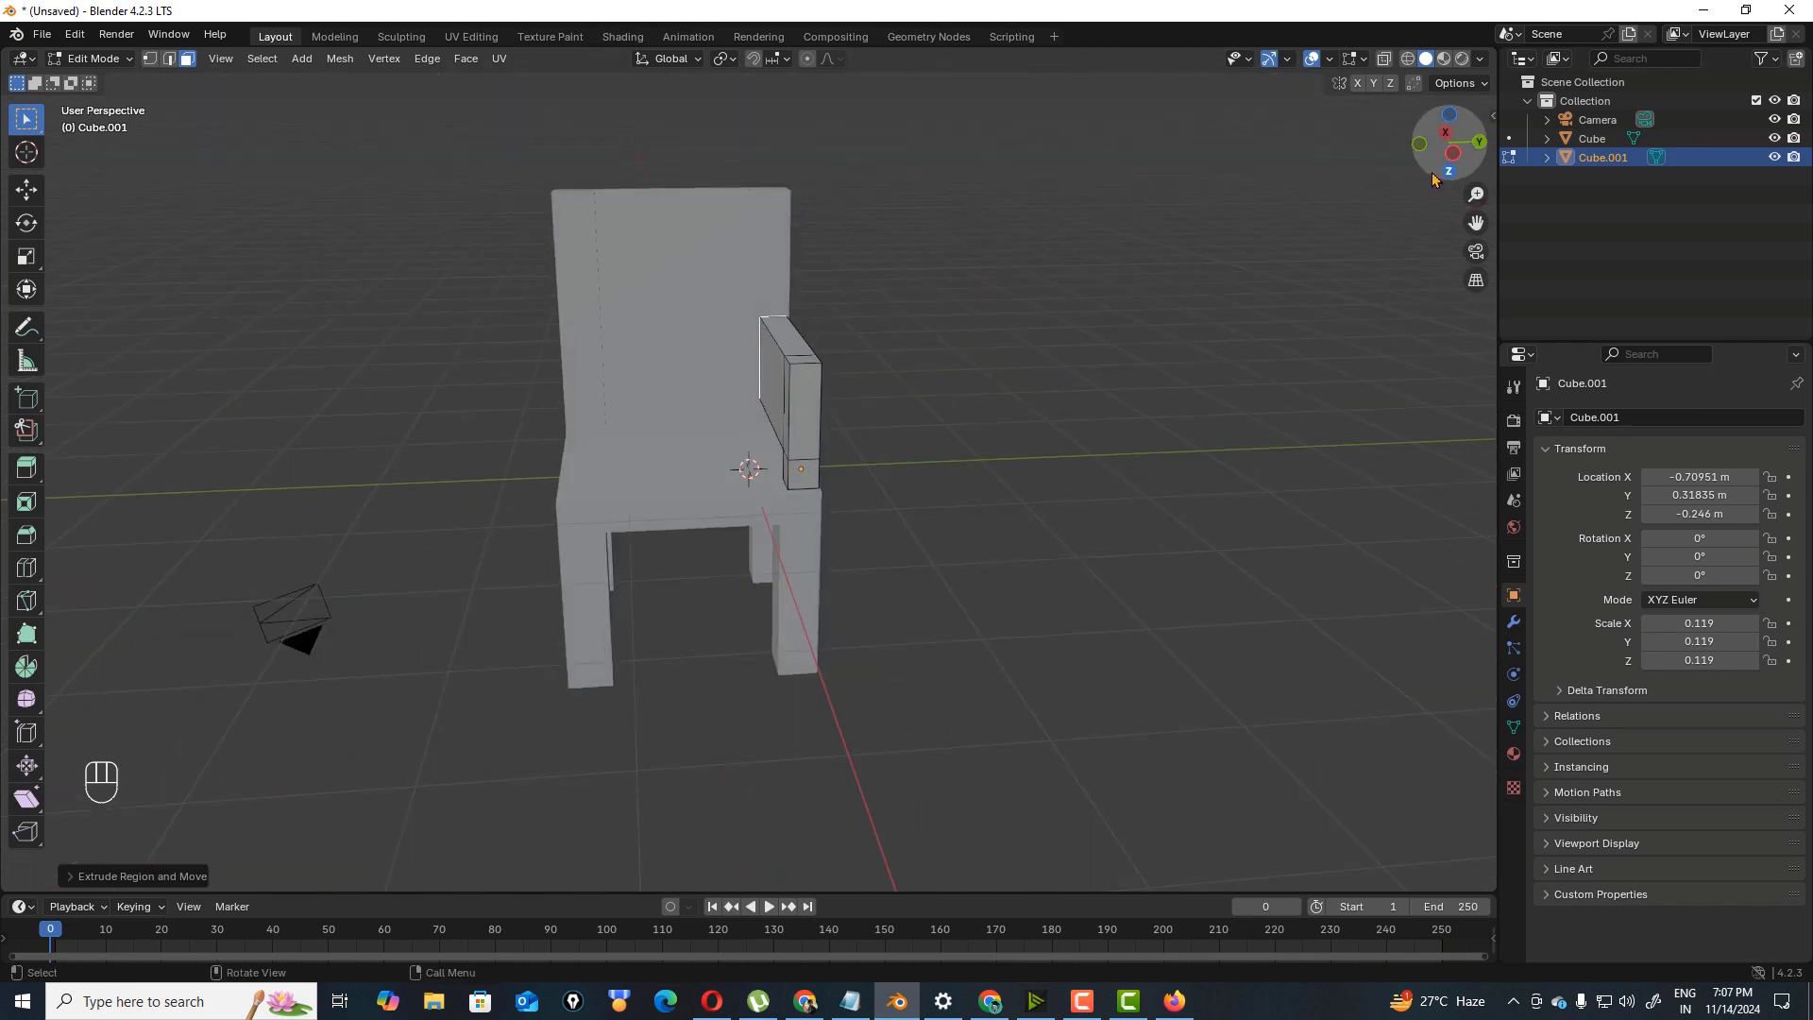
{"action": "left_click_drag", "start_coordinate": [1427, 180], "coordinate": [825, 311]}
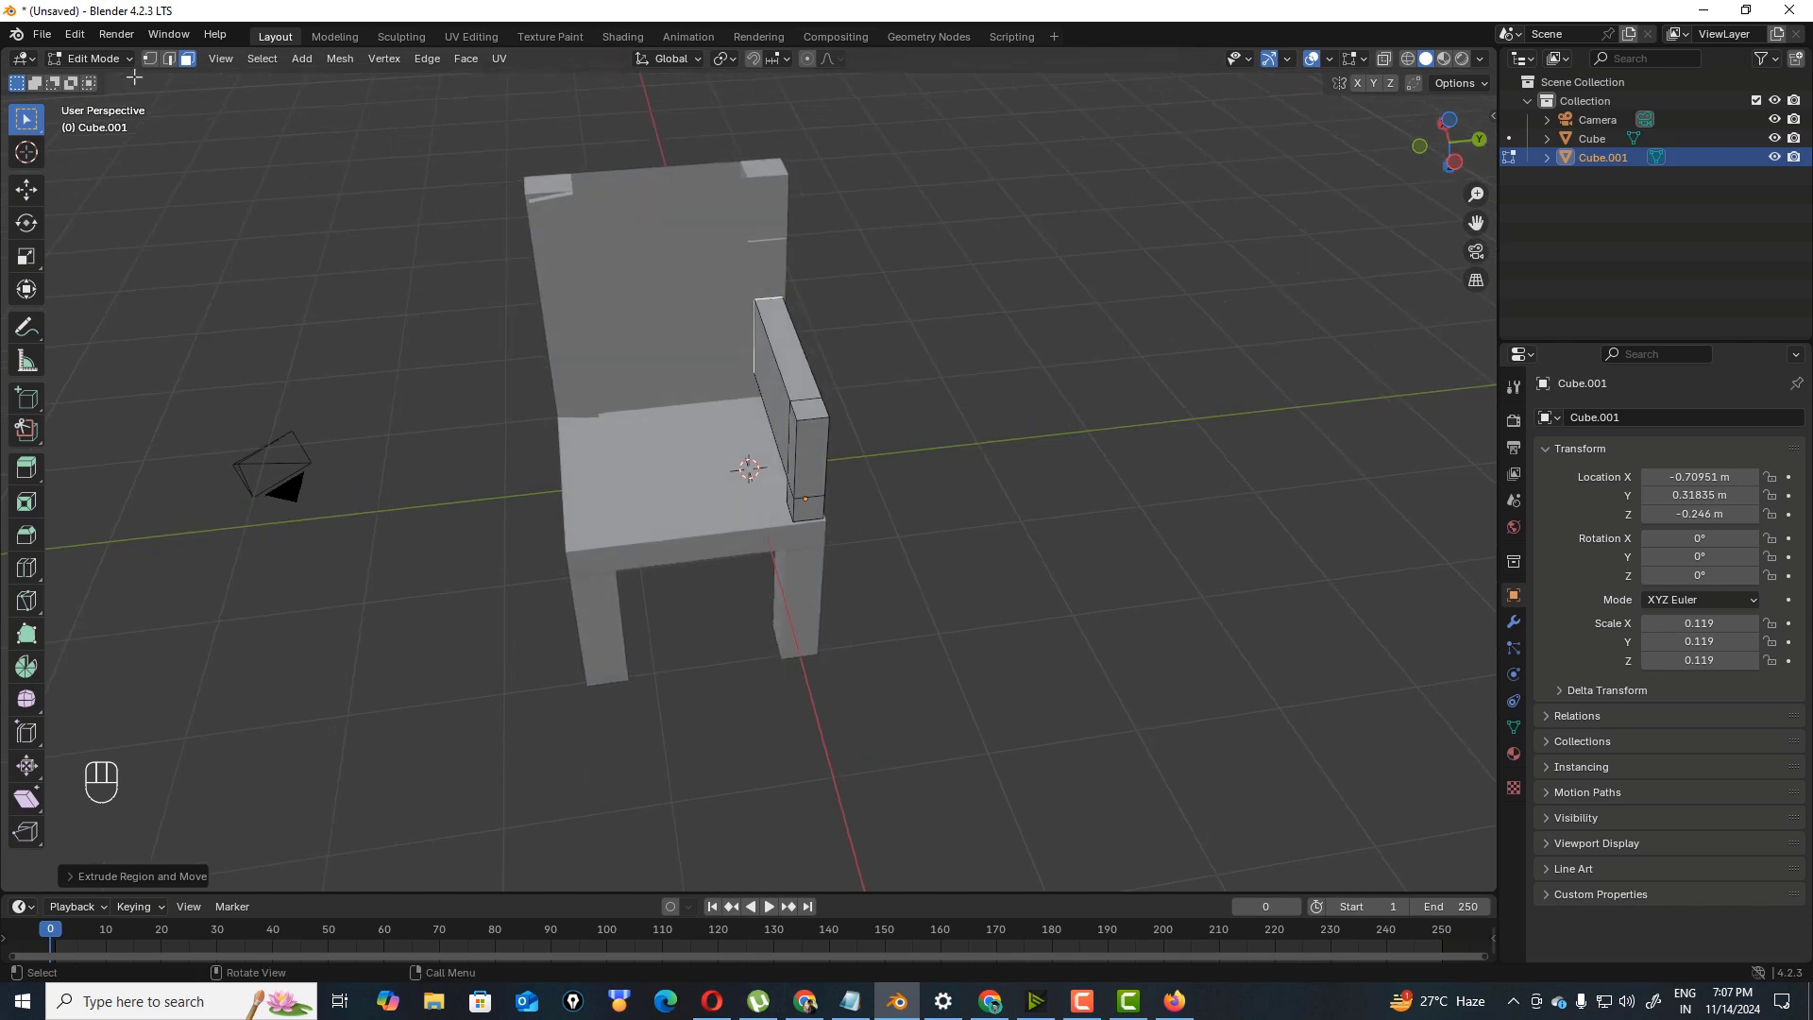
{"action": "left_click", "coordinate": [95, 59]}
{"action": "left_click", "coordinate": [103, 78]}
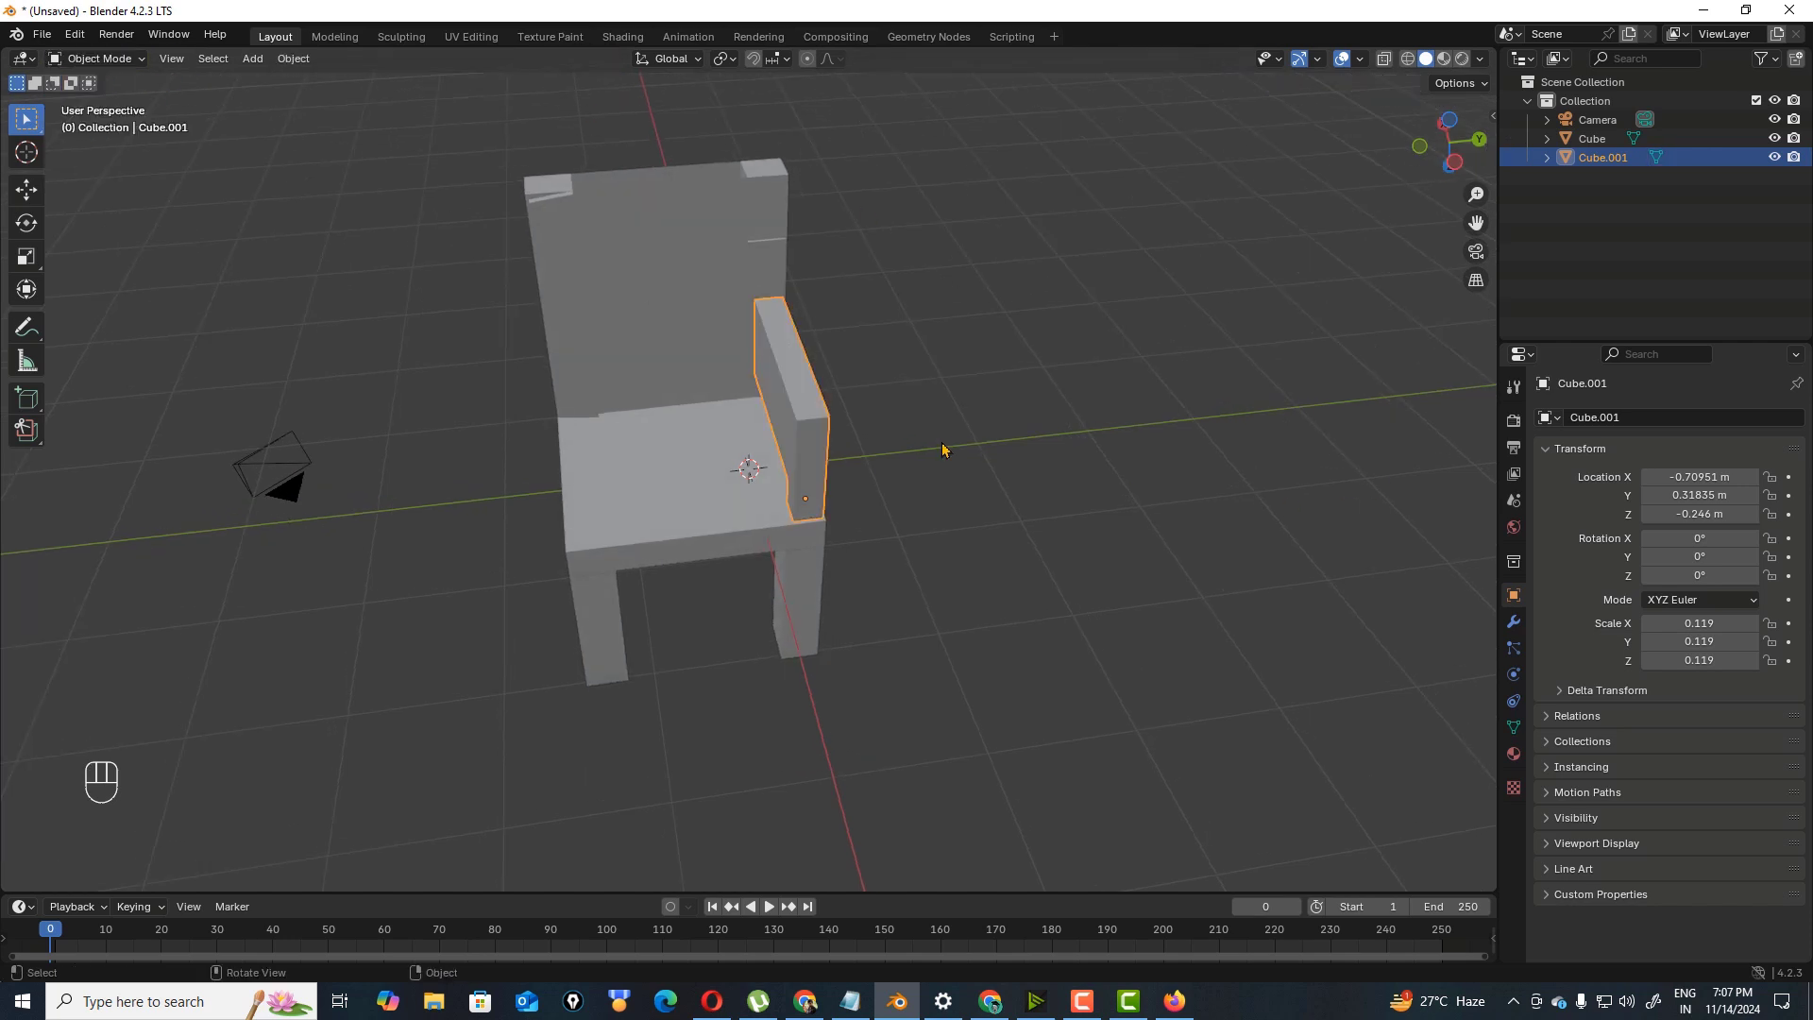
- Duplicate the armrest and place the copy on the seat's opposite side, at about X -0.620, Y -1.404, Z 0.005 m
{"action": "left_click", "coordinate": [814, 425]}
{"action": "key", "text": "shift+d"}
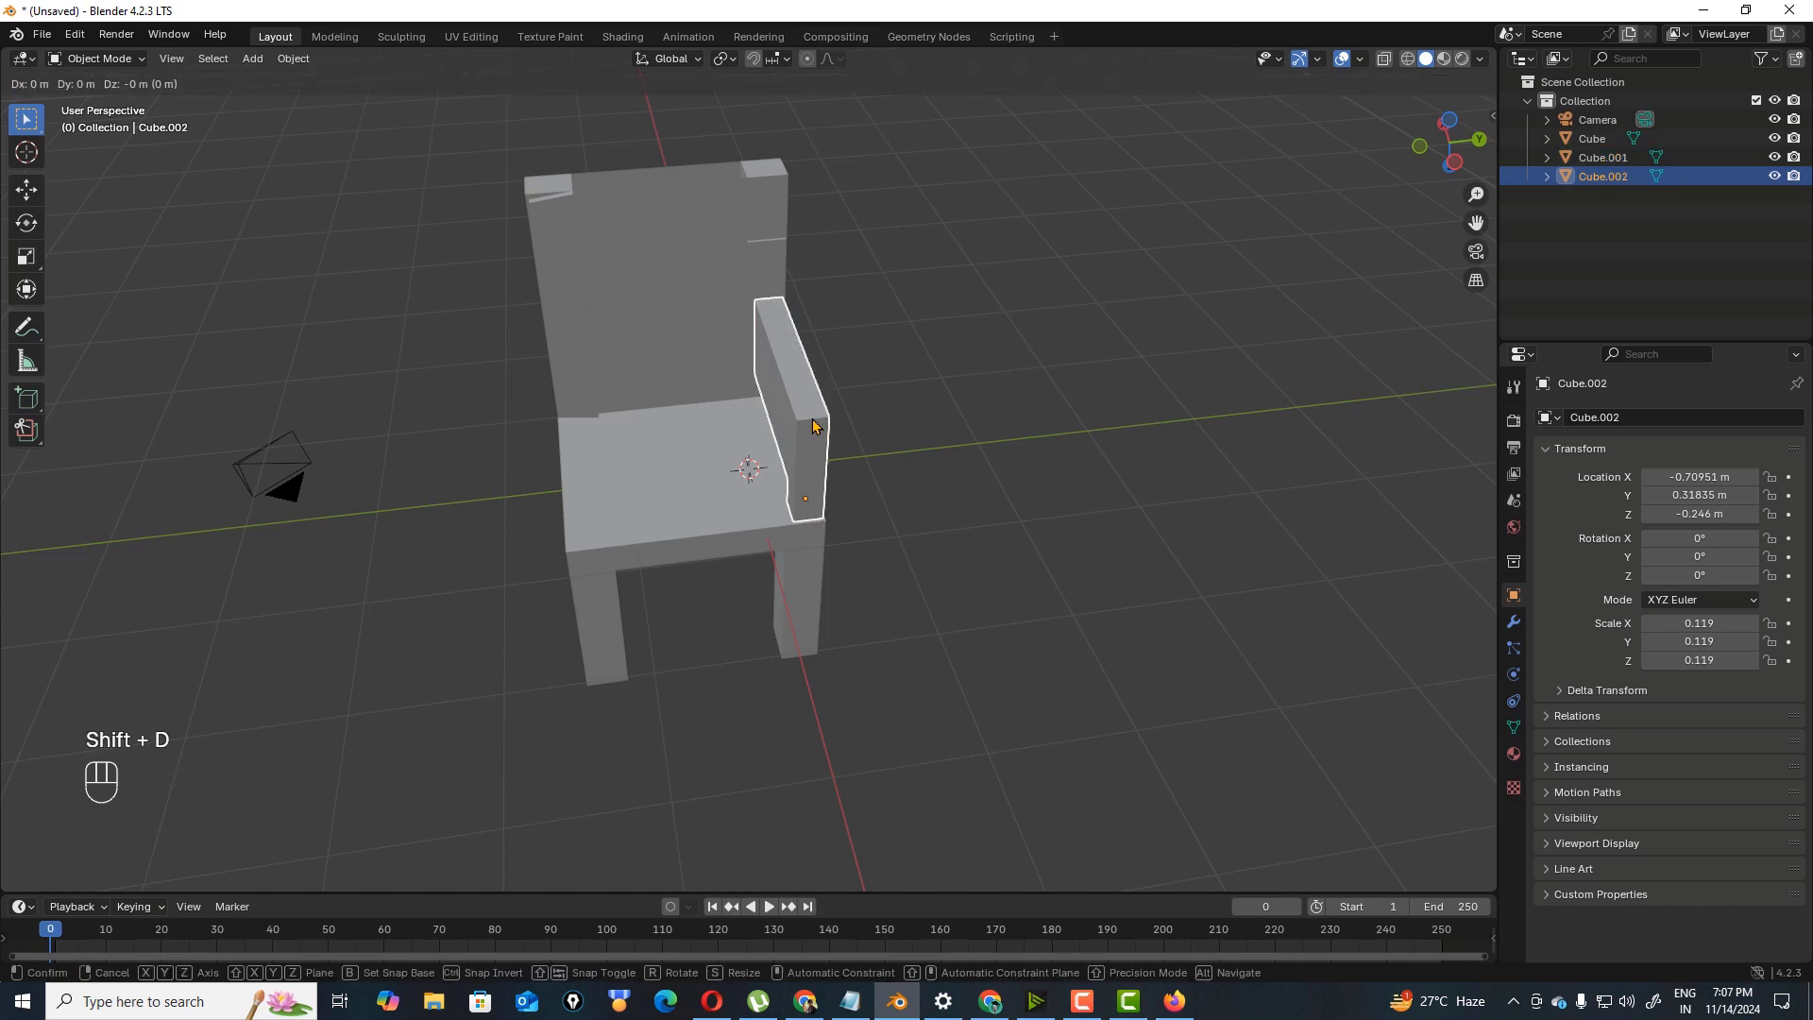
{"action": "key", "text": "ctrl+d"}
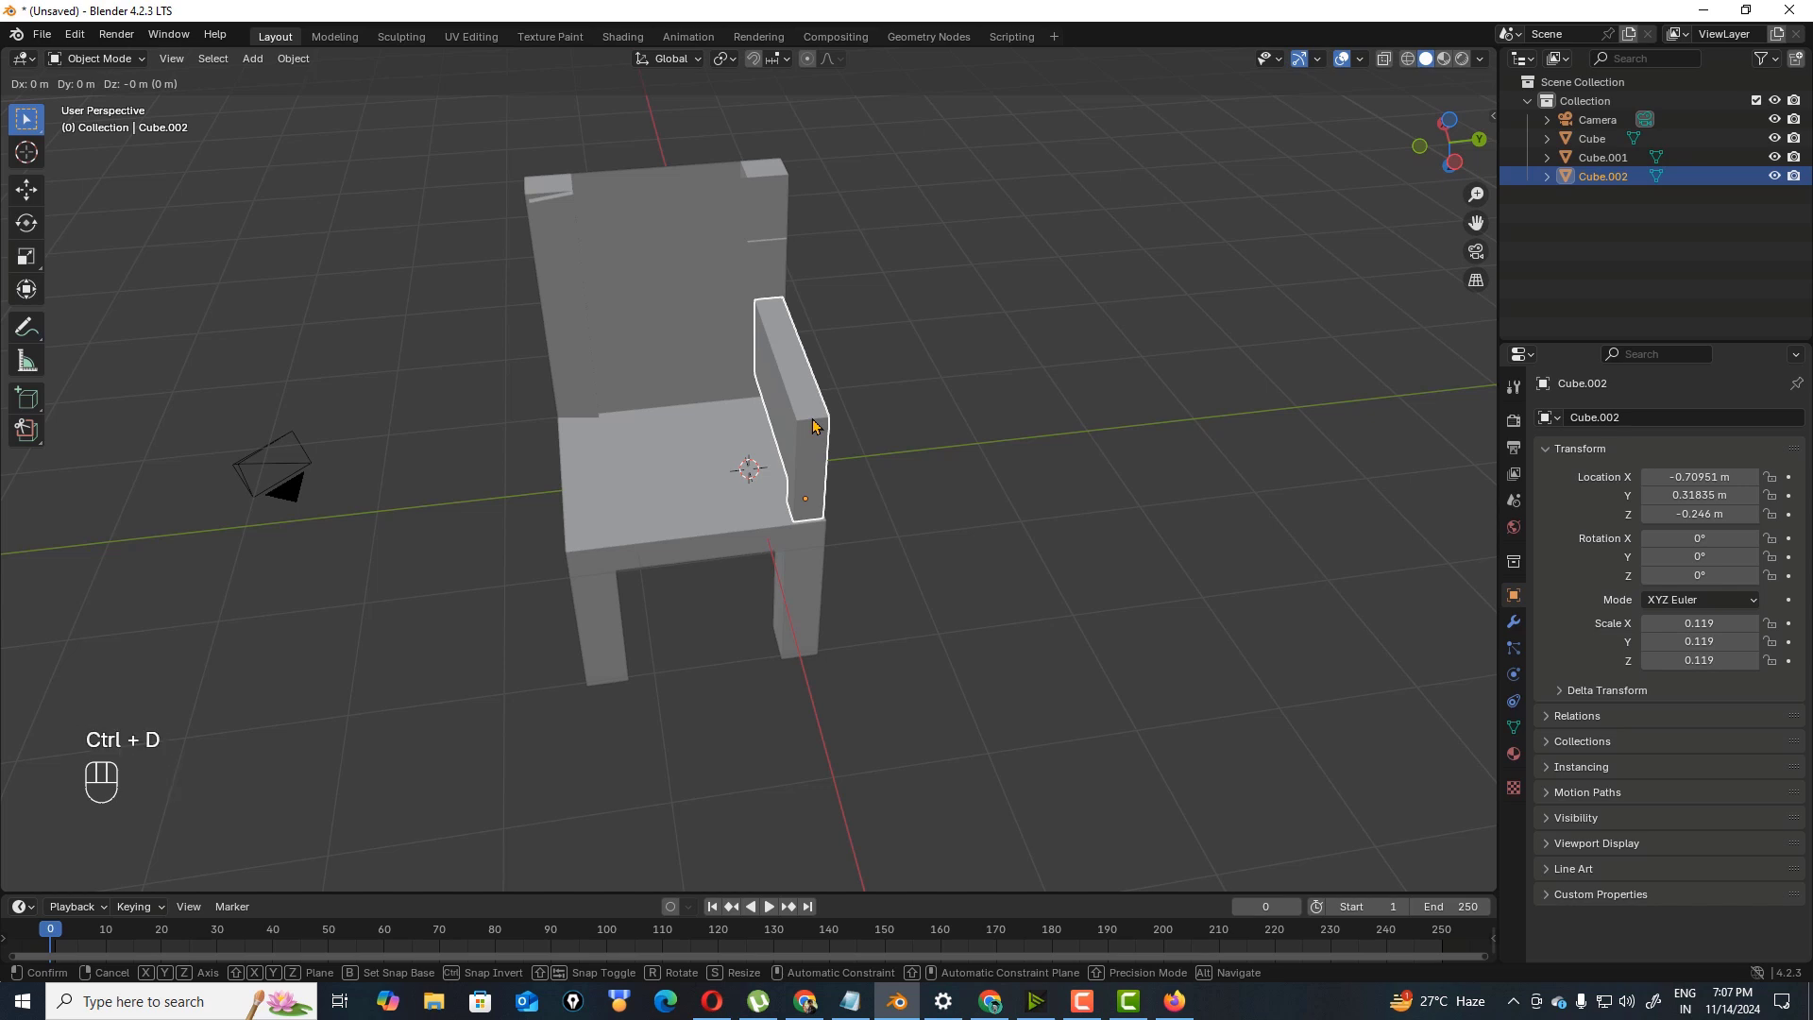
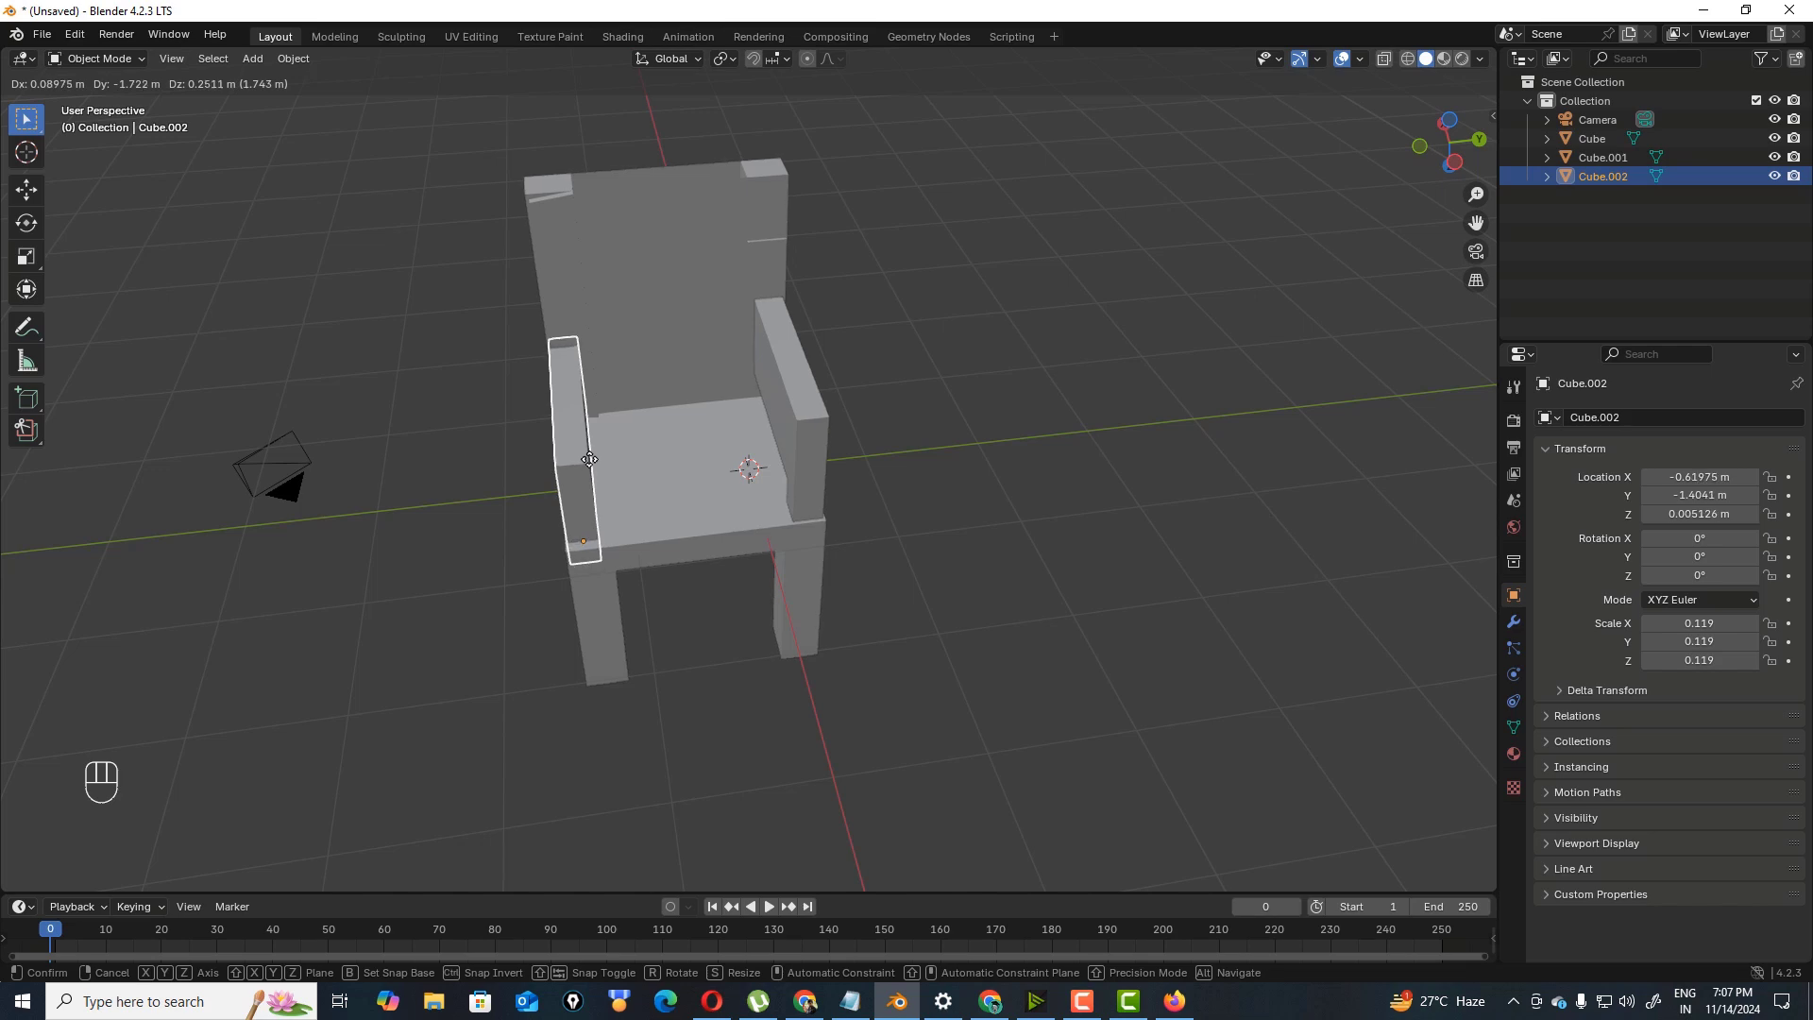
{"action": "left_click", "coordinate": [589, 460]}
- Raise the duplicated armrest onto the seat by moving it along global Z by about -0.156 m
{"action": "left_click_drag", "start_coordinate": [1450, 142], "coordinate": [531, 370]}
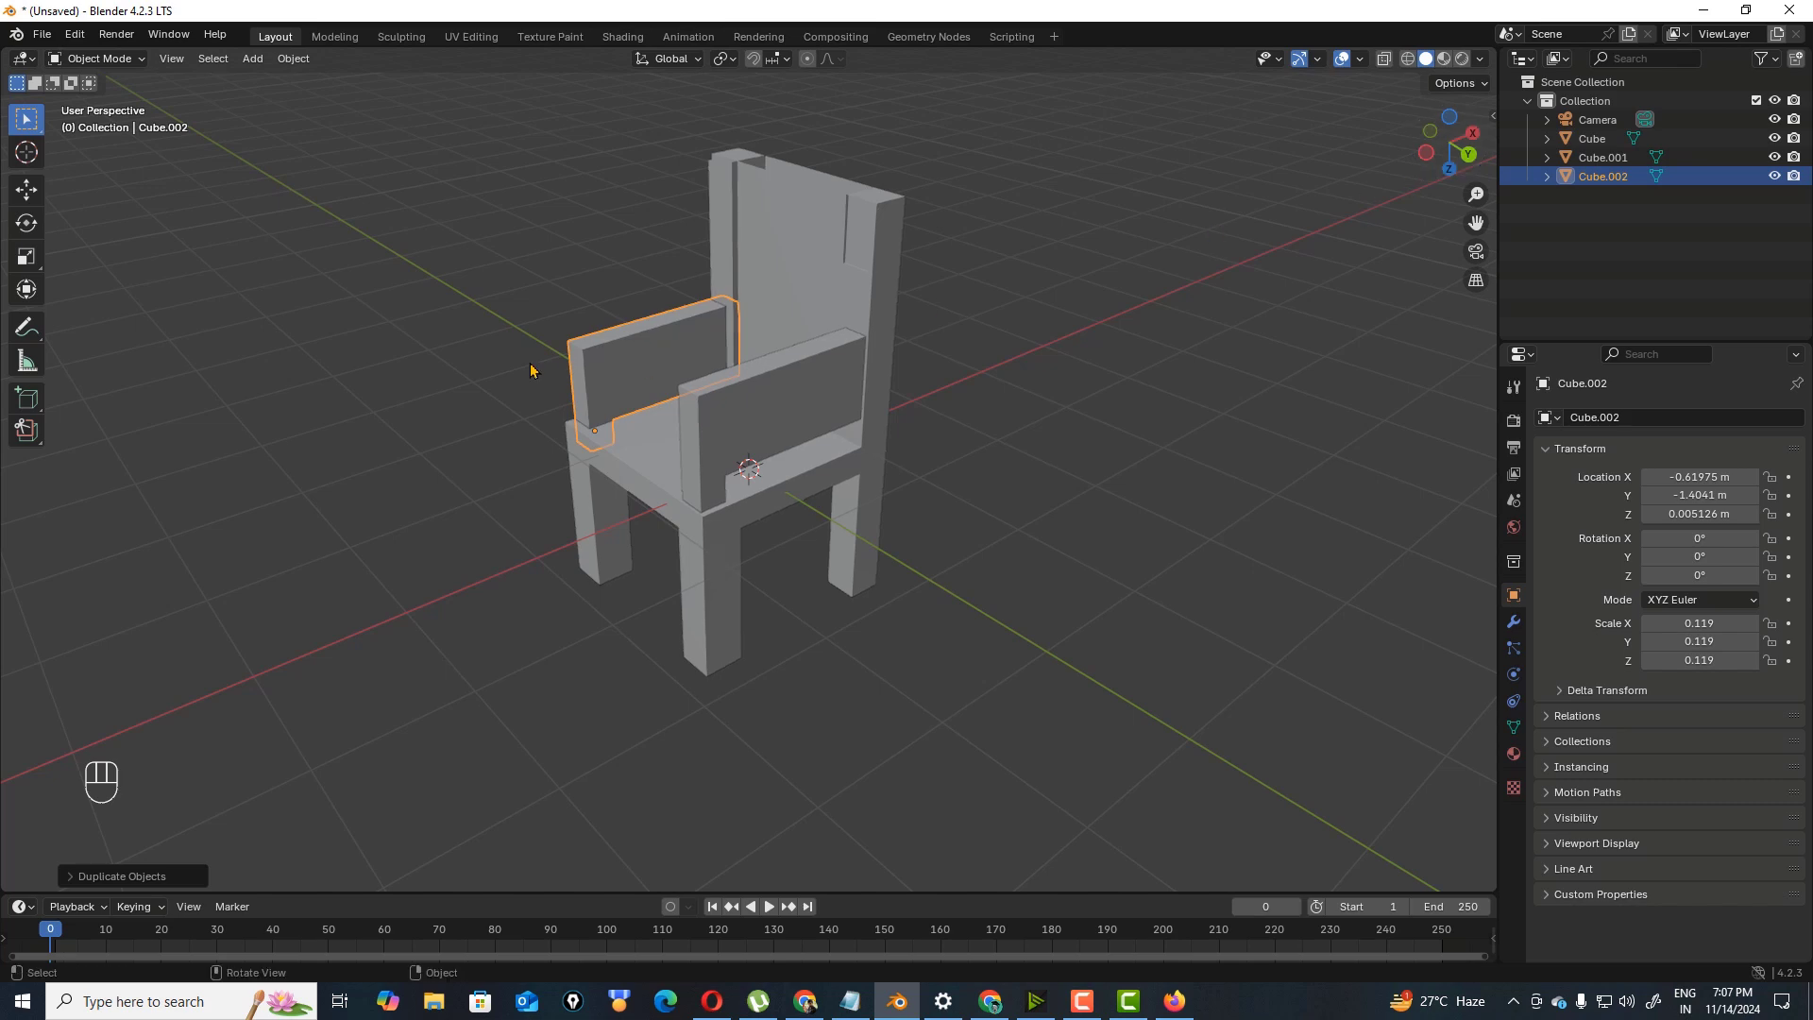
{"action": "left_click", "coordinate": [631, 380]}
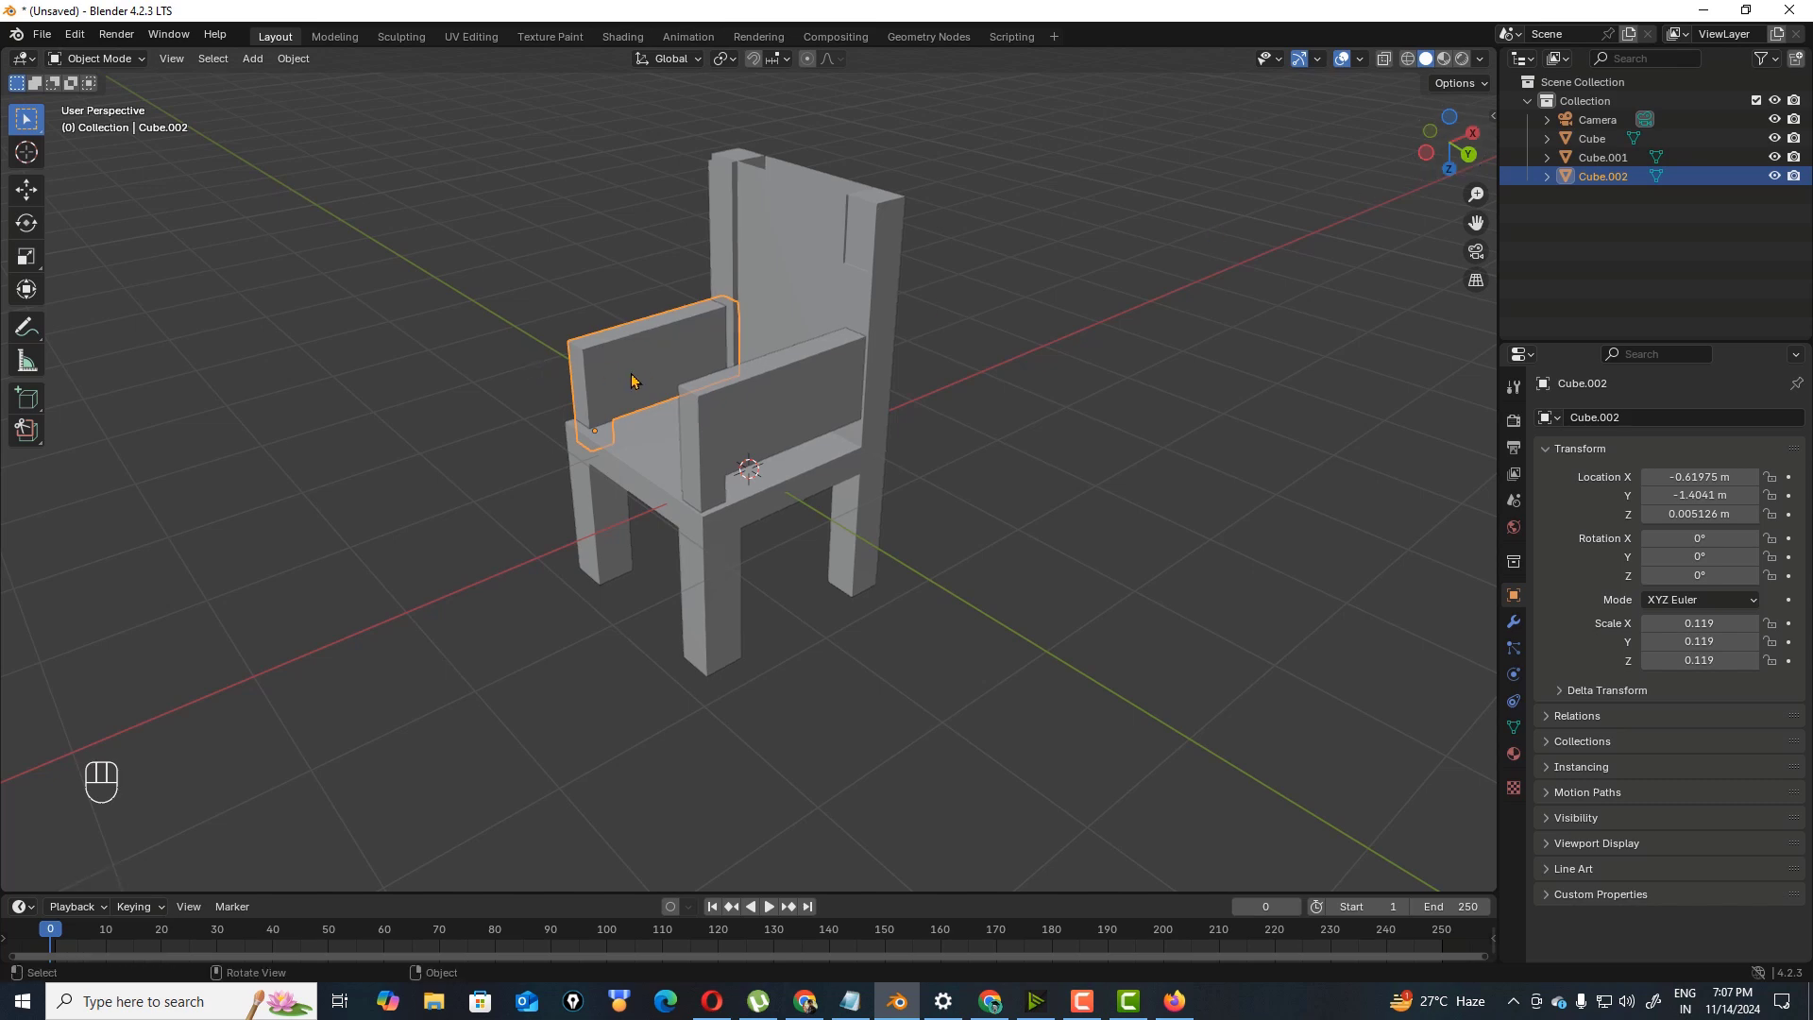
{"action": "key", "text": "g"}
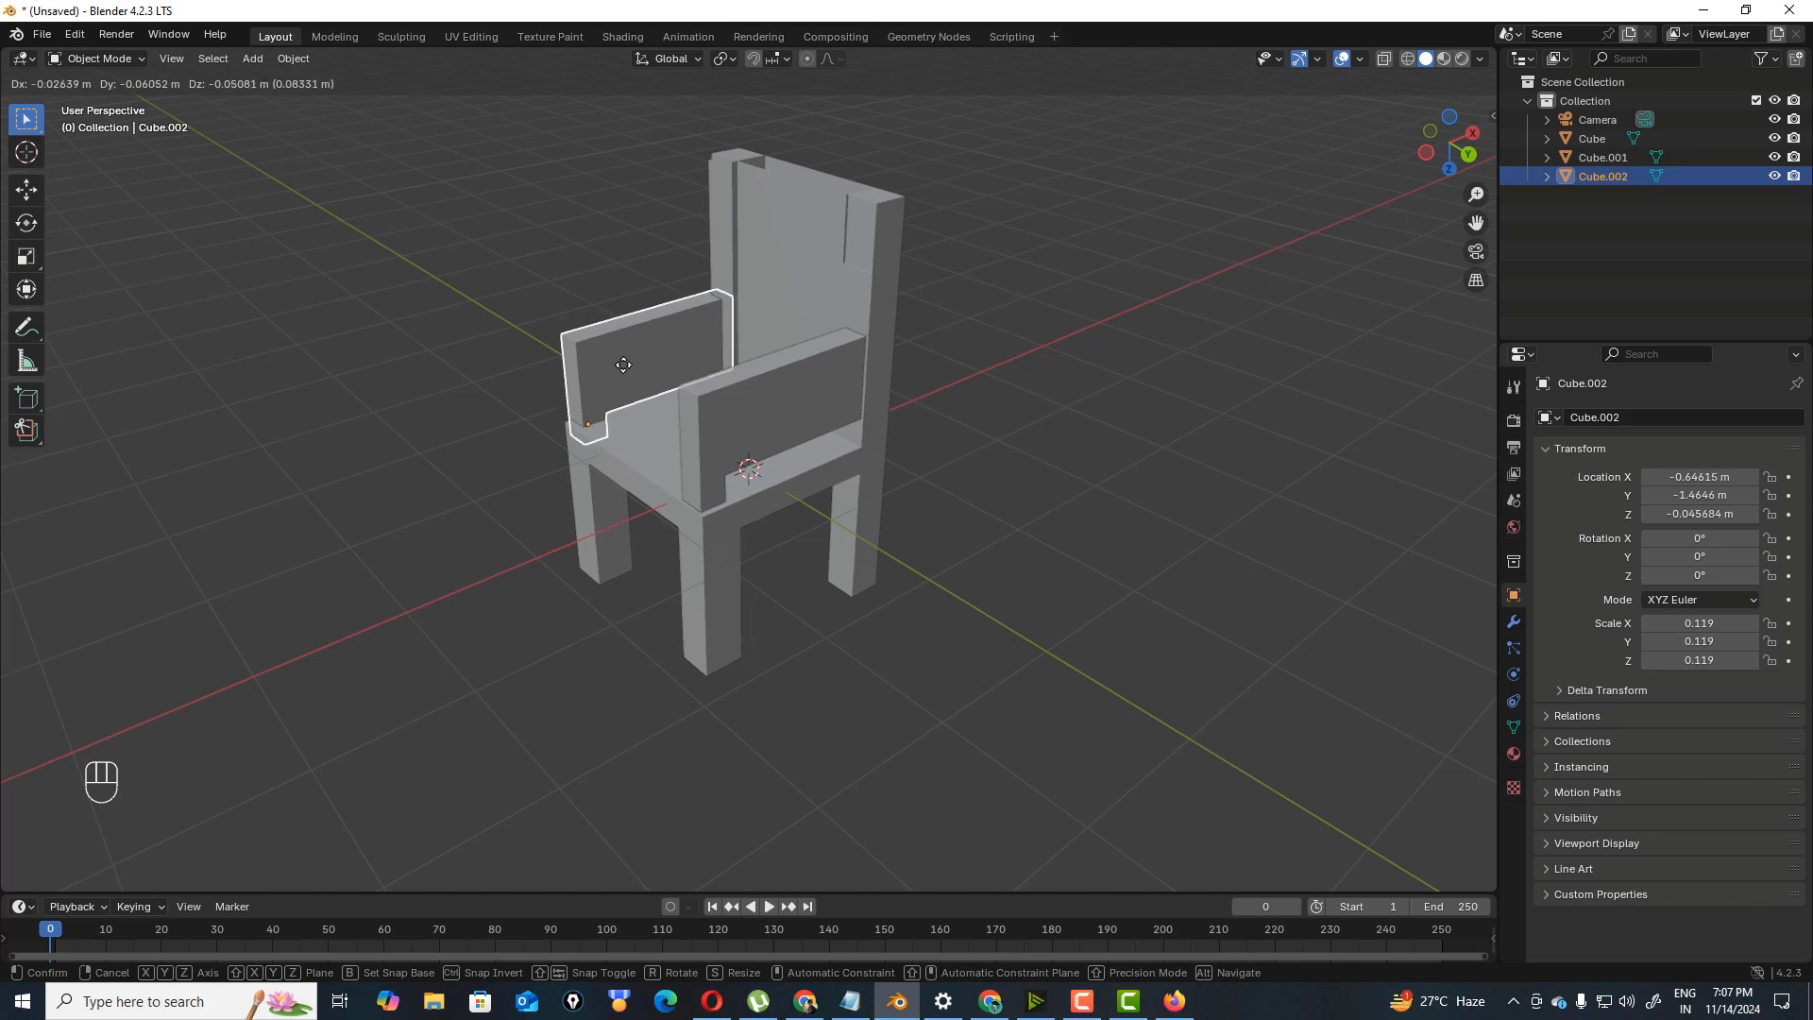
{"action": "key", "text": "z"}
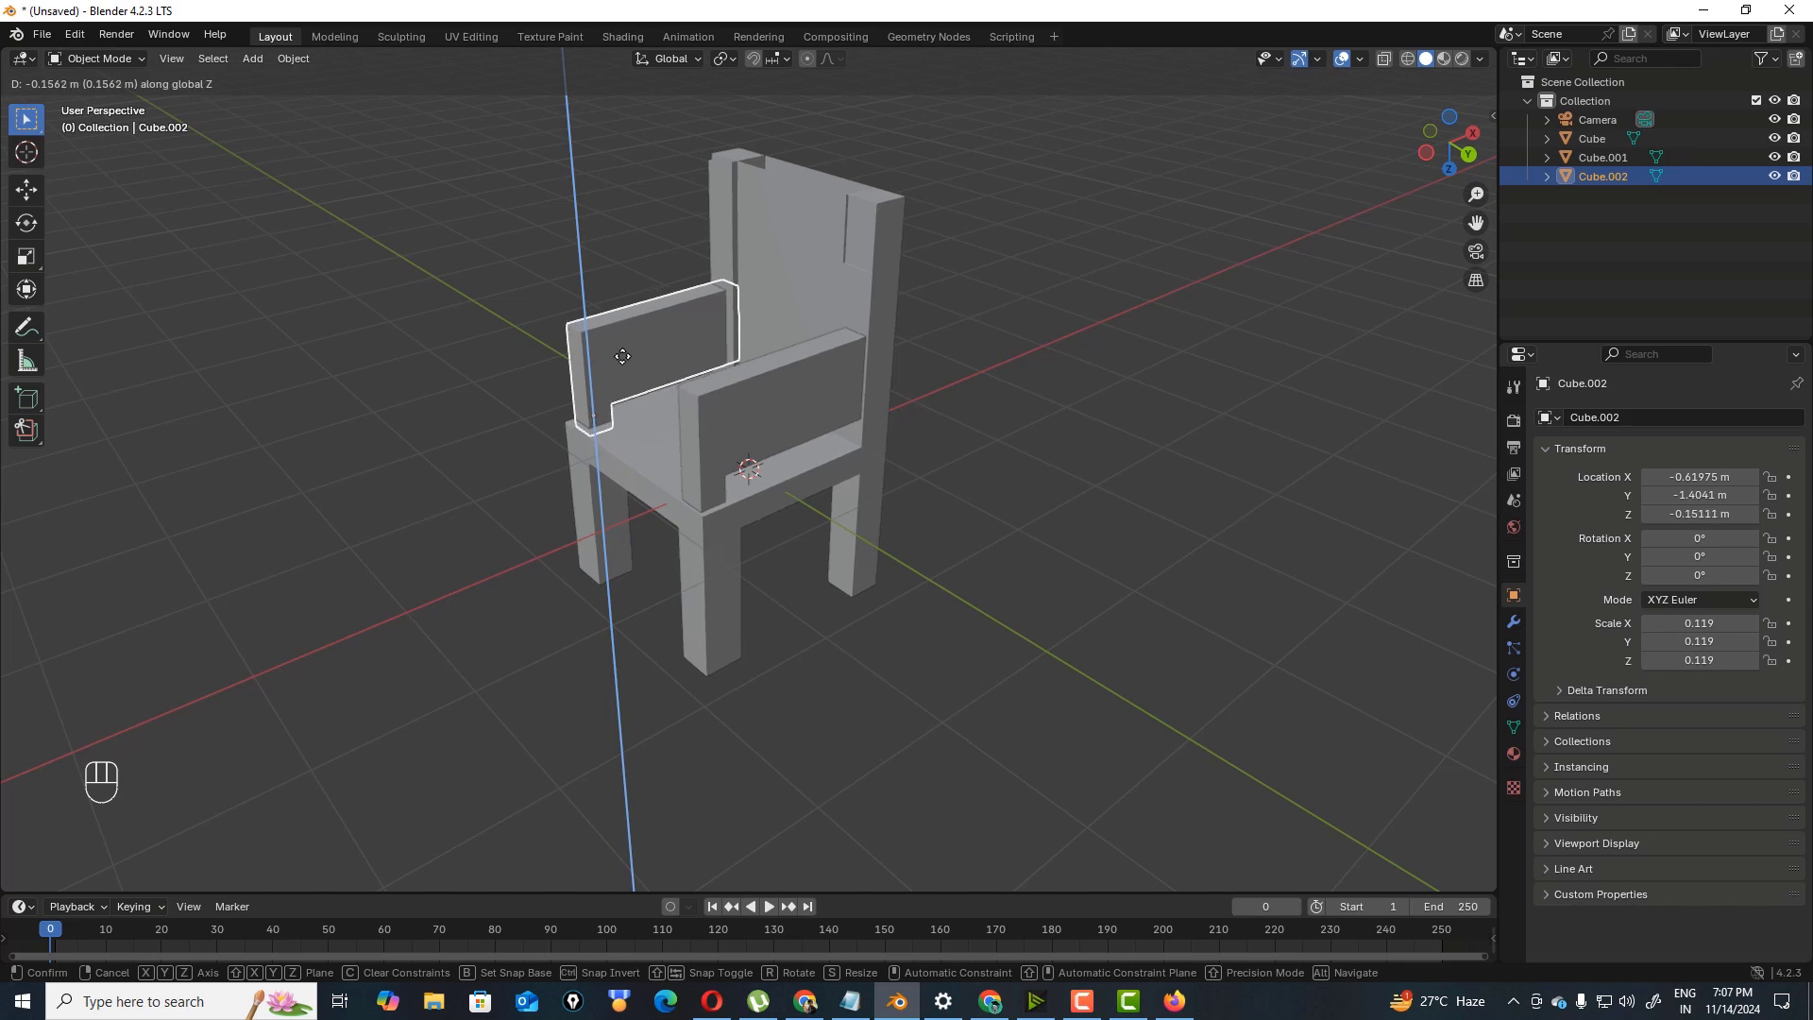
{"action": "left_click", "coordinate": [622, 356]}
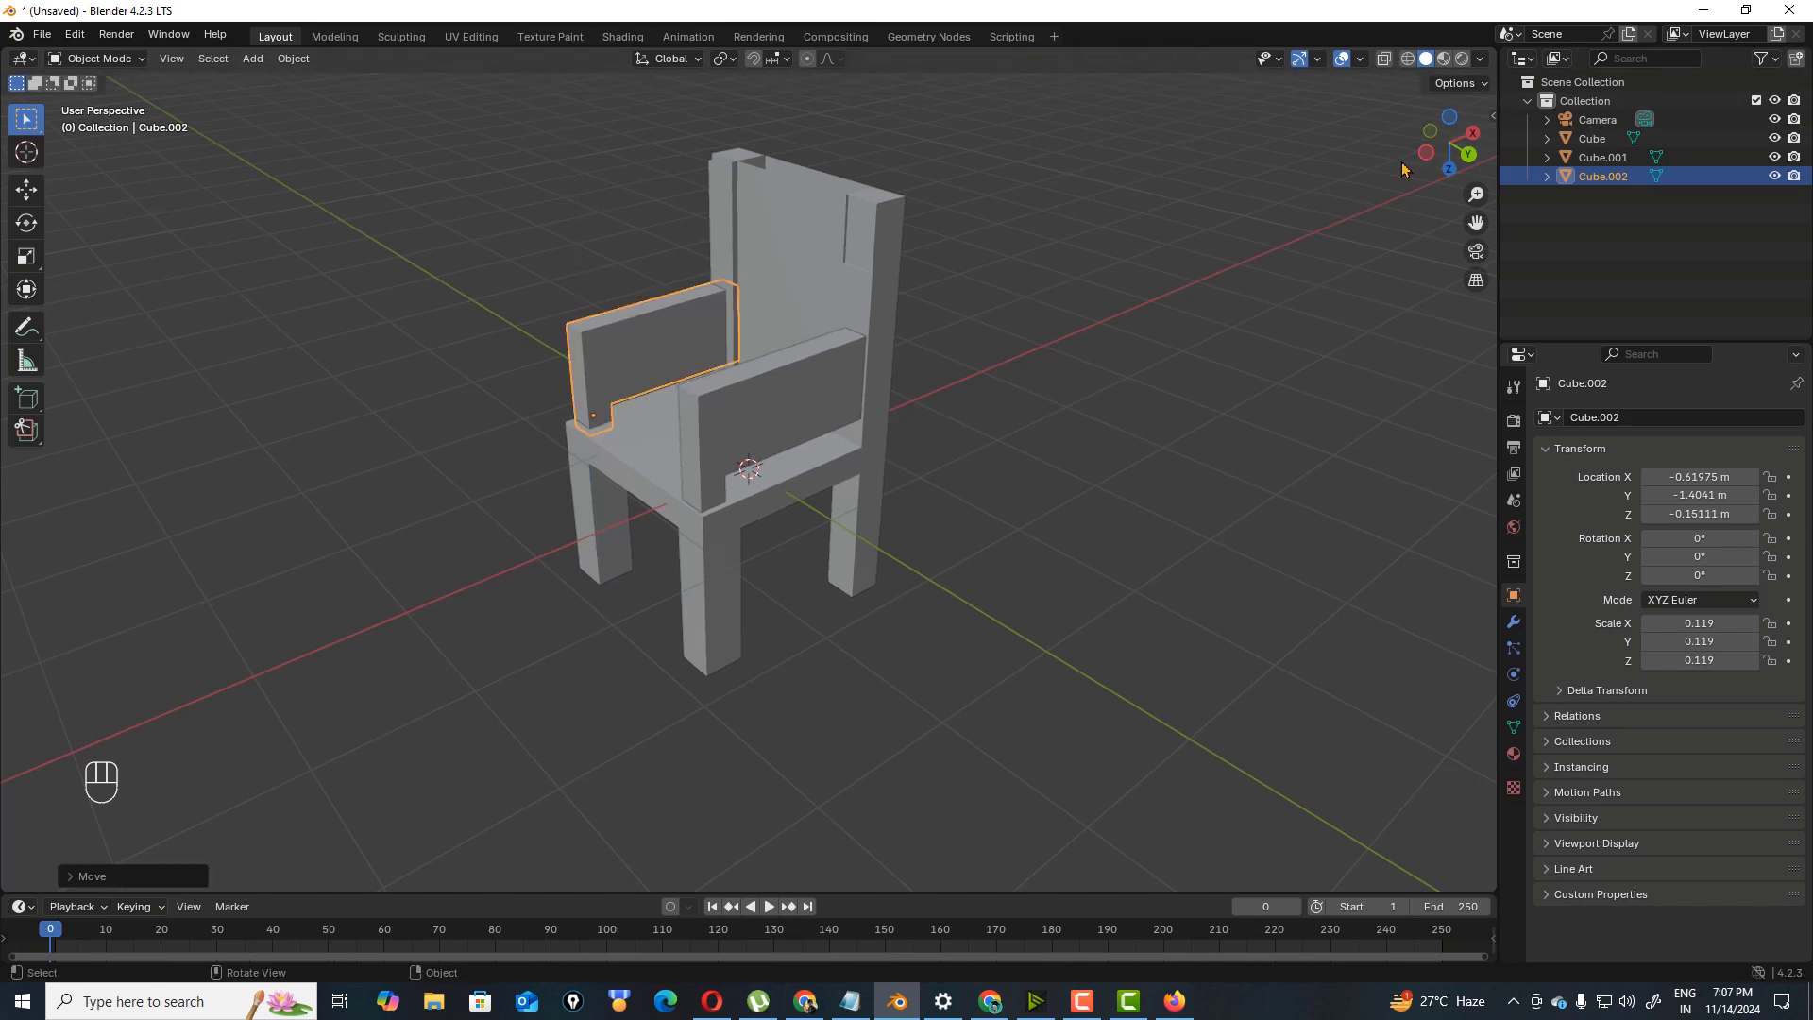
{"action": "left_click_drag", "start_coordinate": [1449, 144], "coordinate": [1379, 203]}
{"action": "left_click_drag", "start_coordinate": [1449, 144], "coordinate": [1431, 151]}
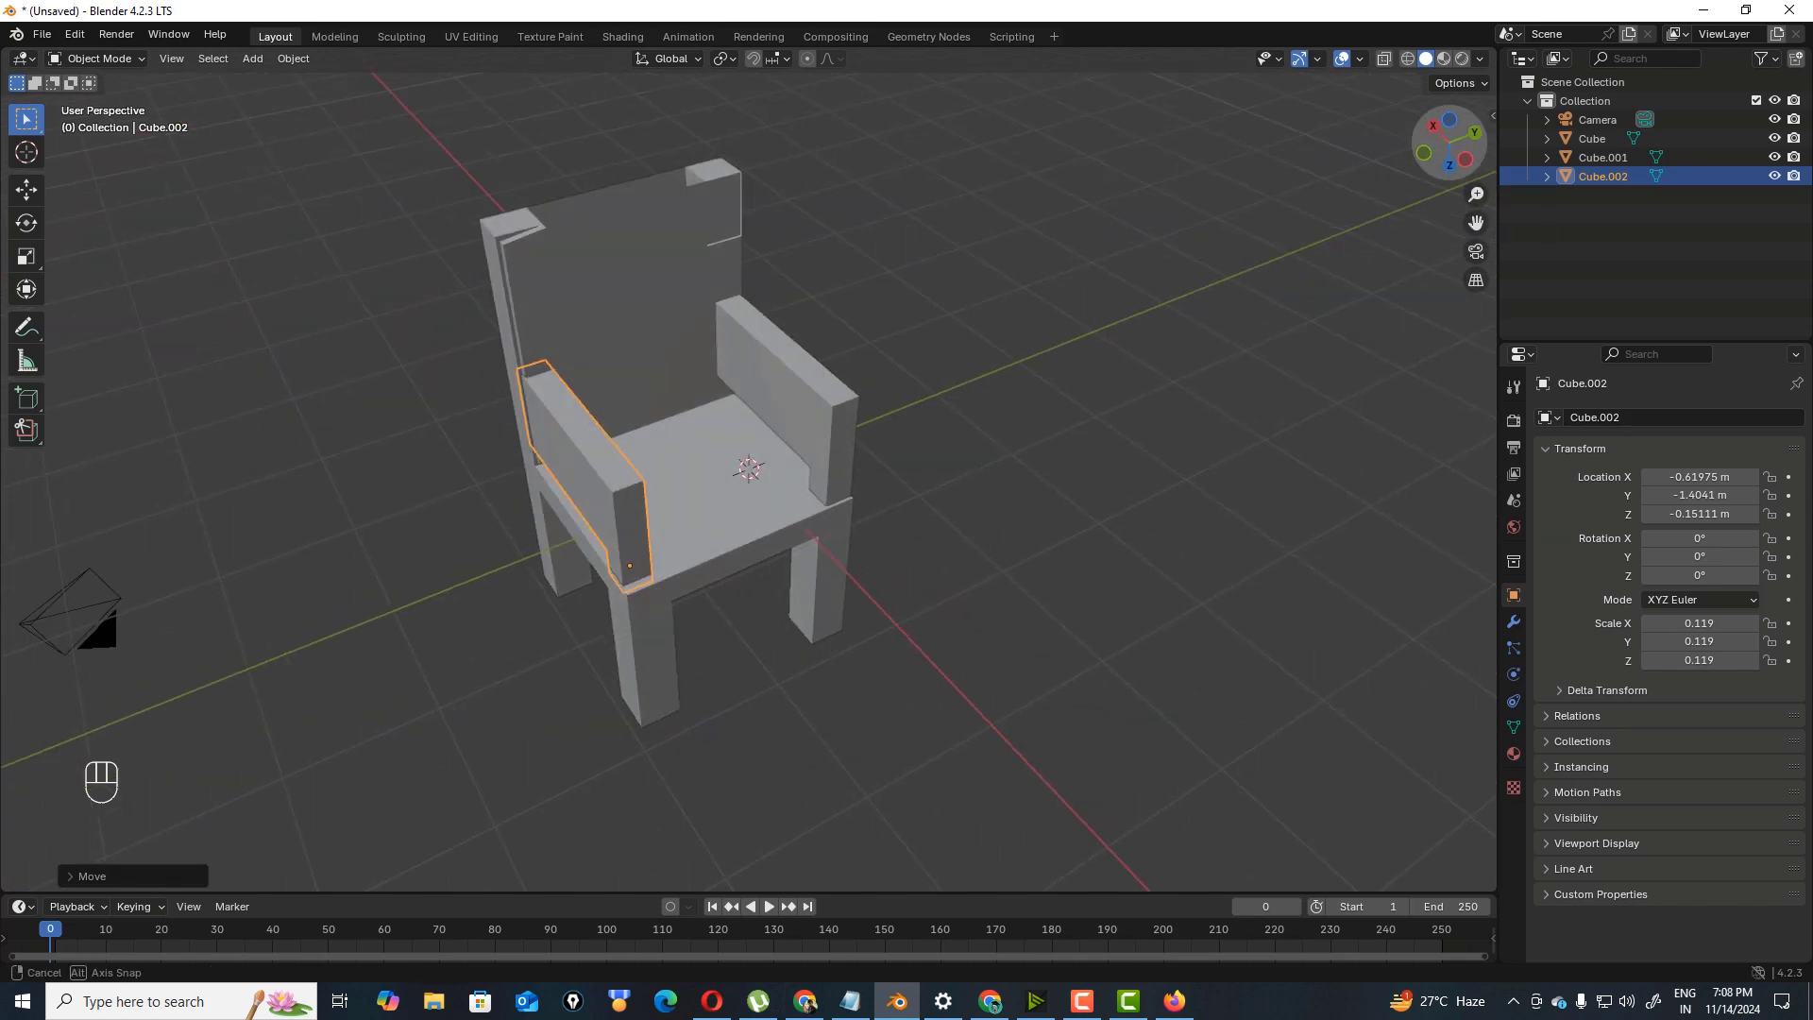
- Bevel the front upper edge of the original armrest (Cube.001) in Edit Mode with an offset of about 0.743 m
{"action": "left_click", "coordinate": [853, 406]}
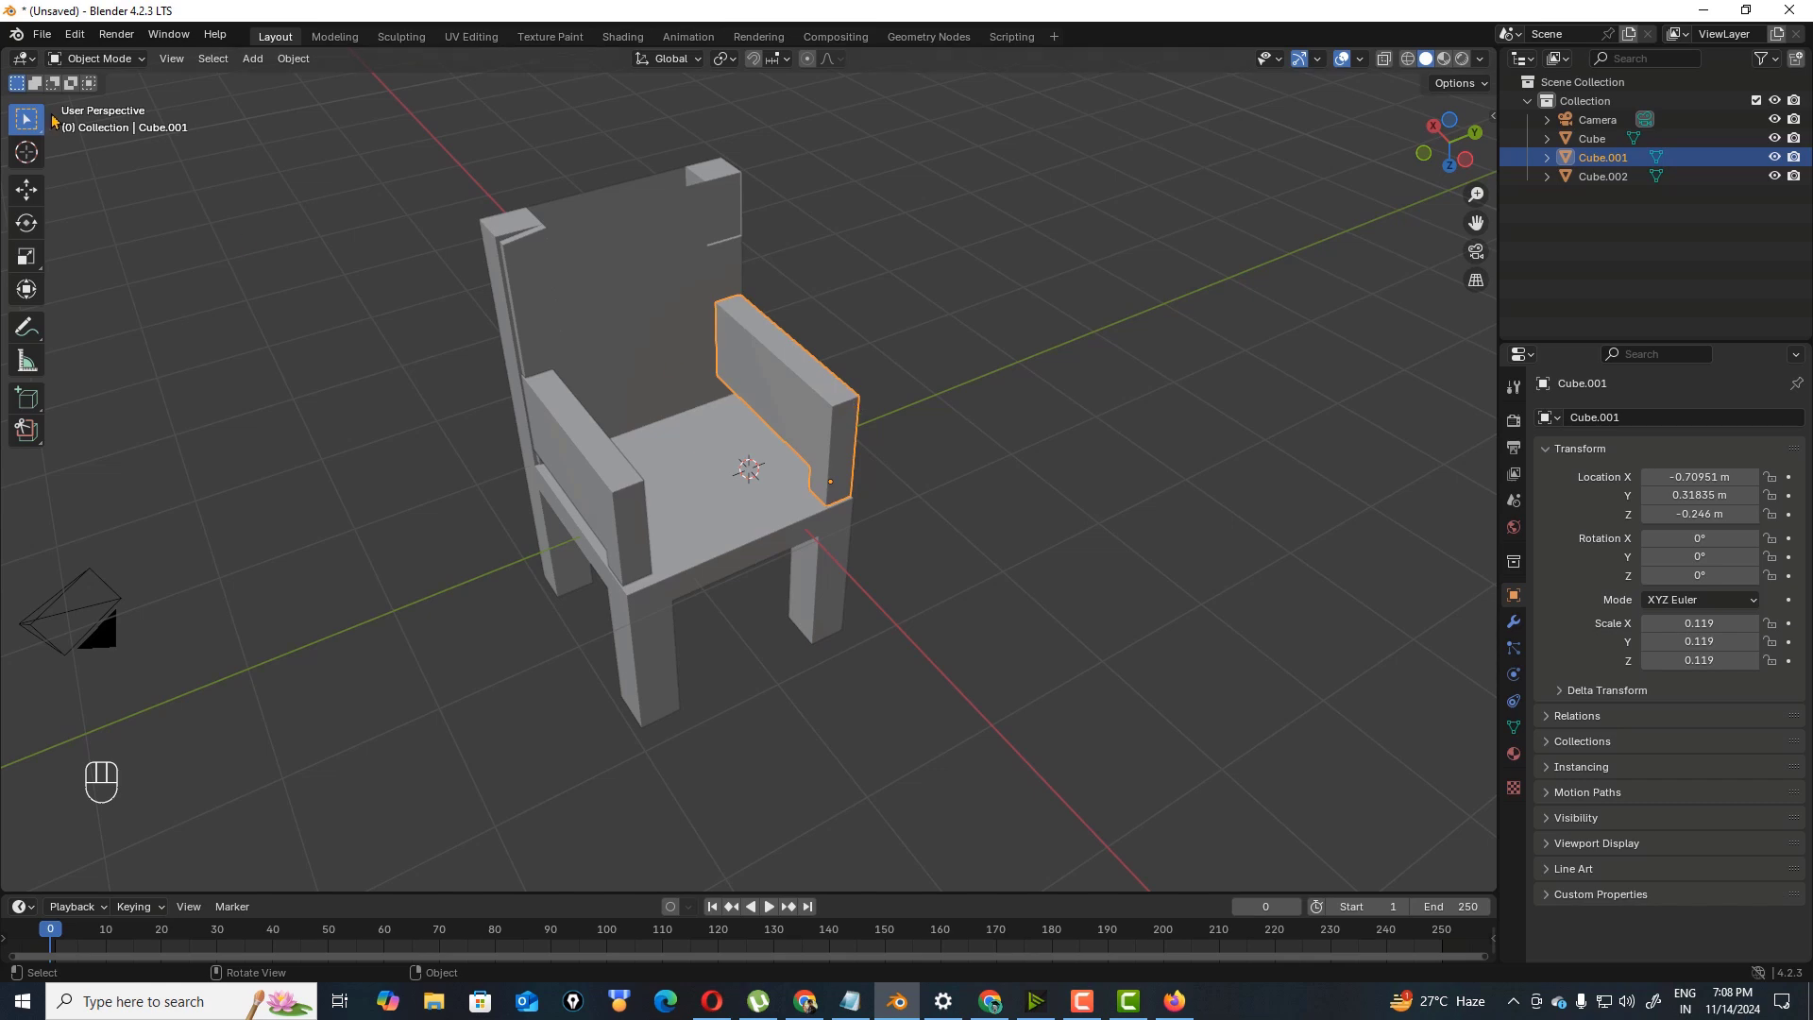
{"action": "left_click", "coordinate": [142, 58]}
{"action": "left_click", "coordinate": [130, 100]}
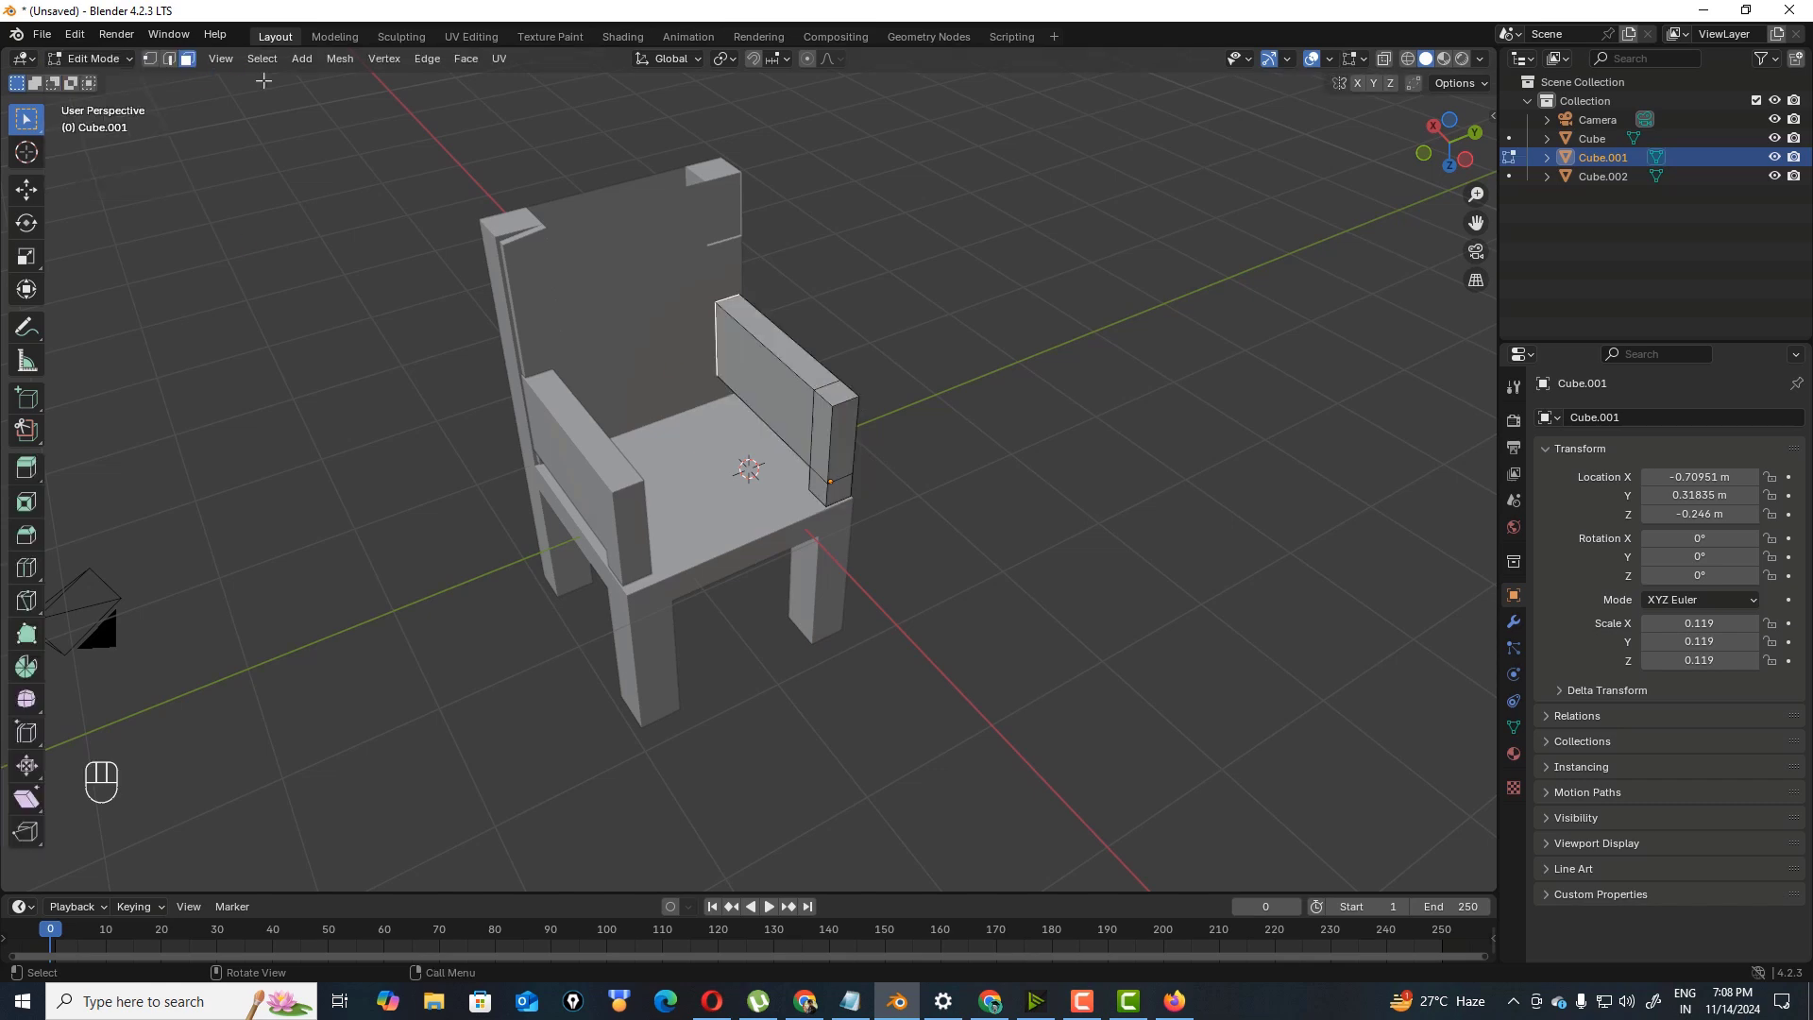
{"action": "left_click", "coordinate": [169, 59]}
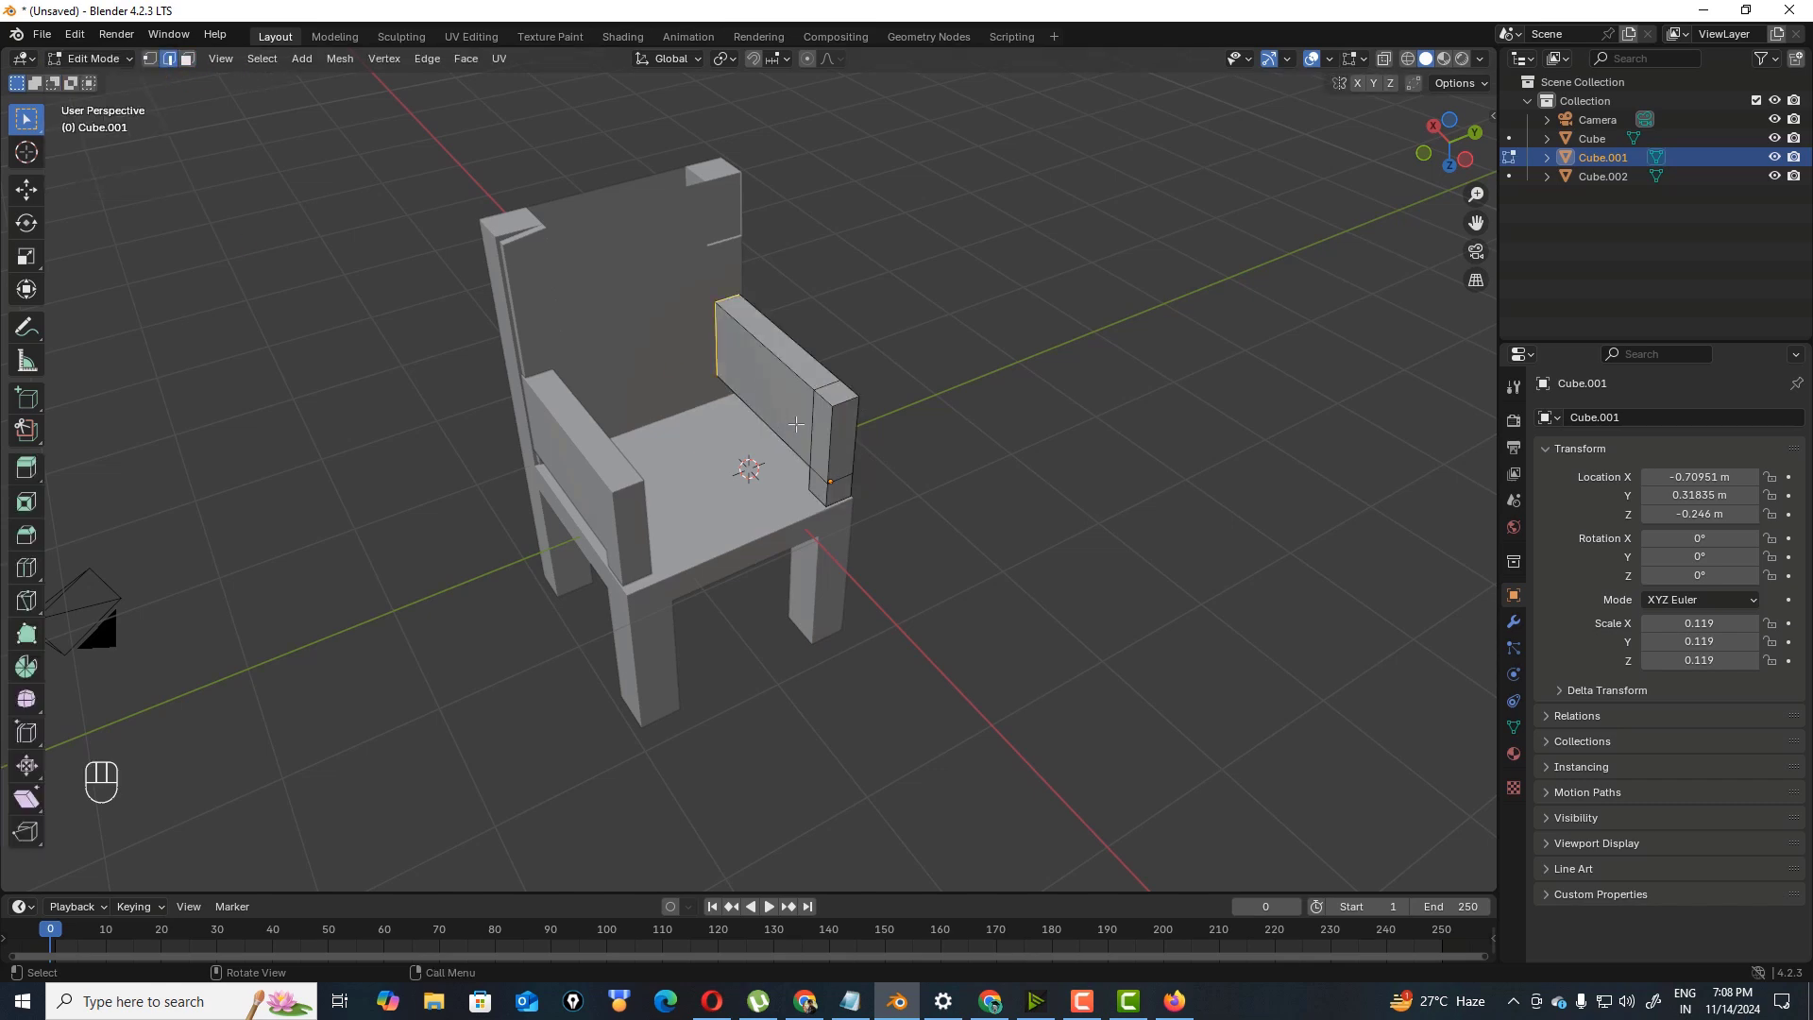
{"action": "left_click", "coordinate": [843, 404]}
{"action": "left_click", "coordinate": [34, 535]}
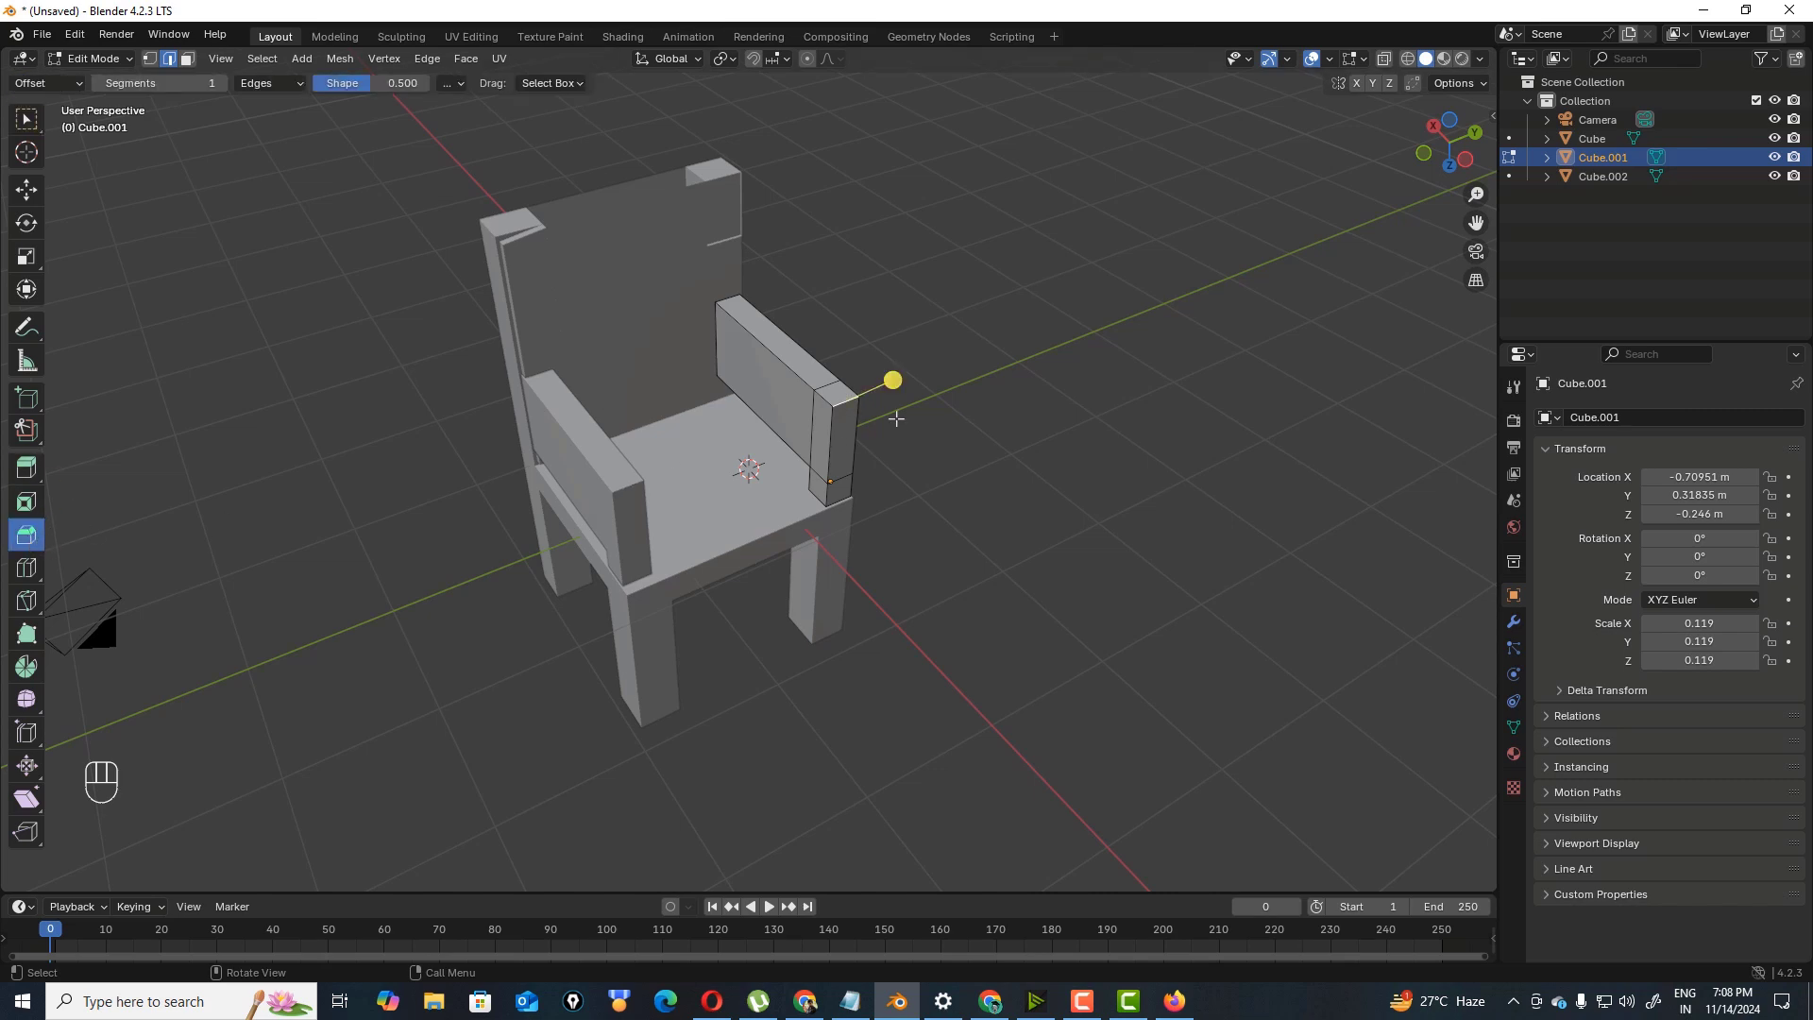
{"action": "left_click_drag", "start_coordinate": [892, 379], "coordinate": [917, 373]}
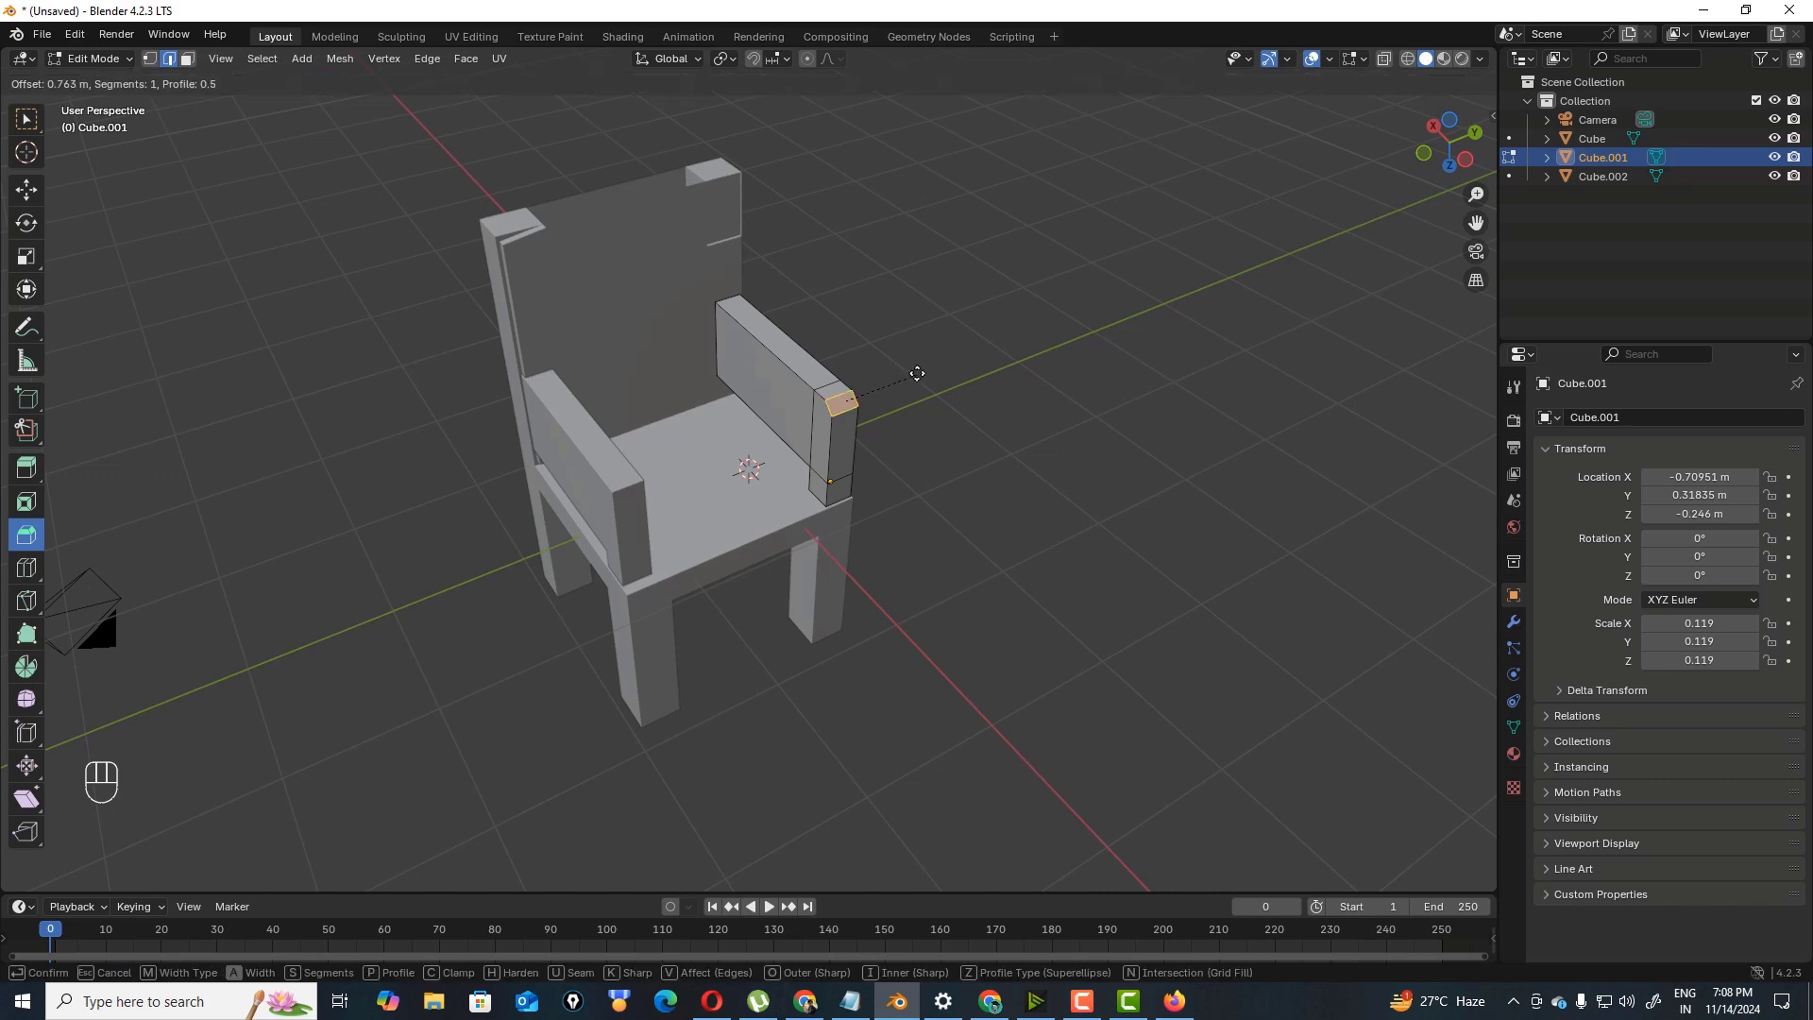
{"action": "scroll", "coordinate": [917, 374], "scroll_direction": "up", "scroll_amount": 2}
{"action": "left_click", "coordinate": [917, 374]}
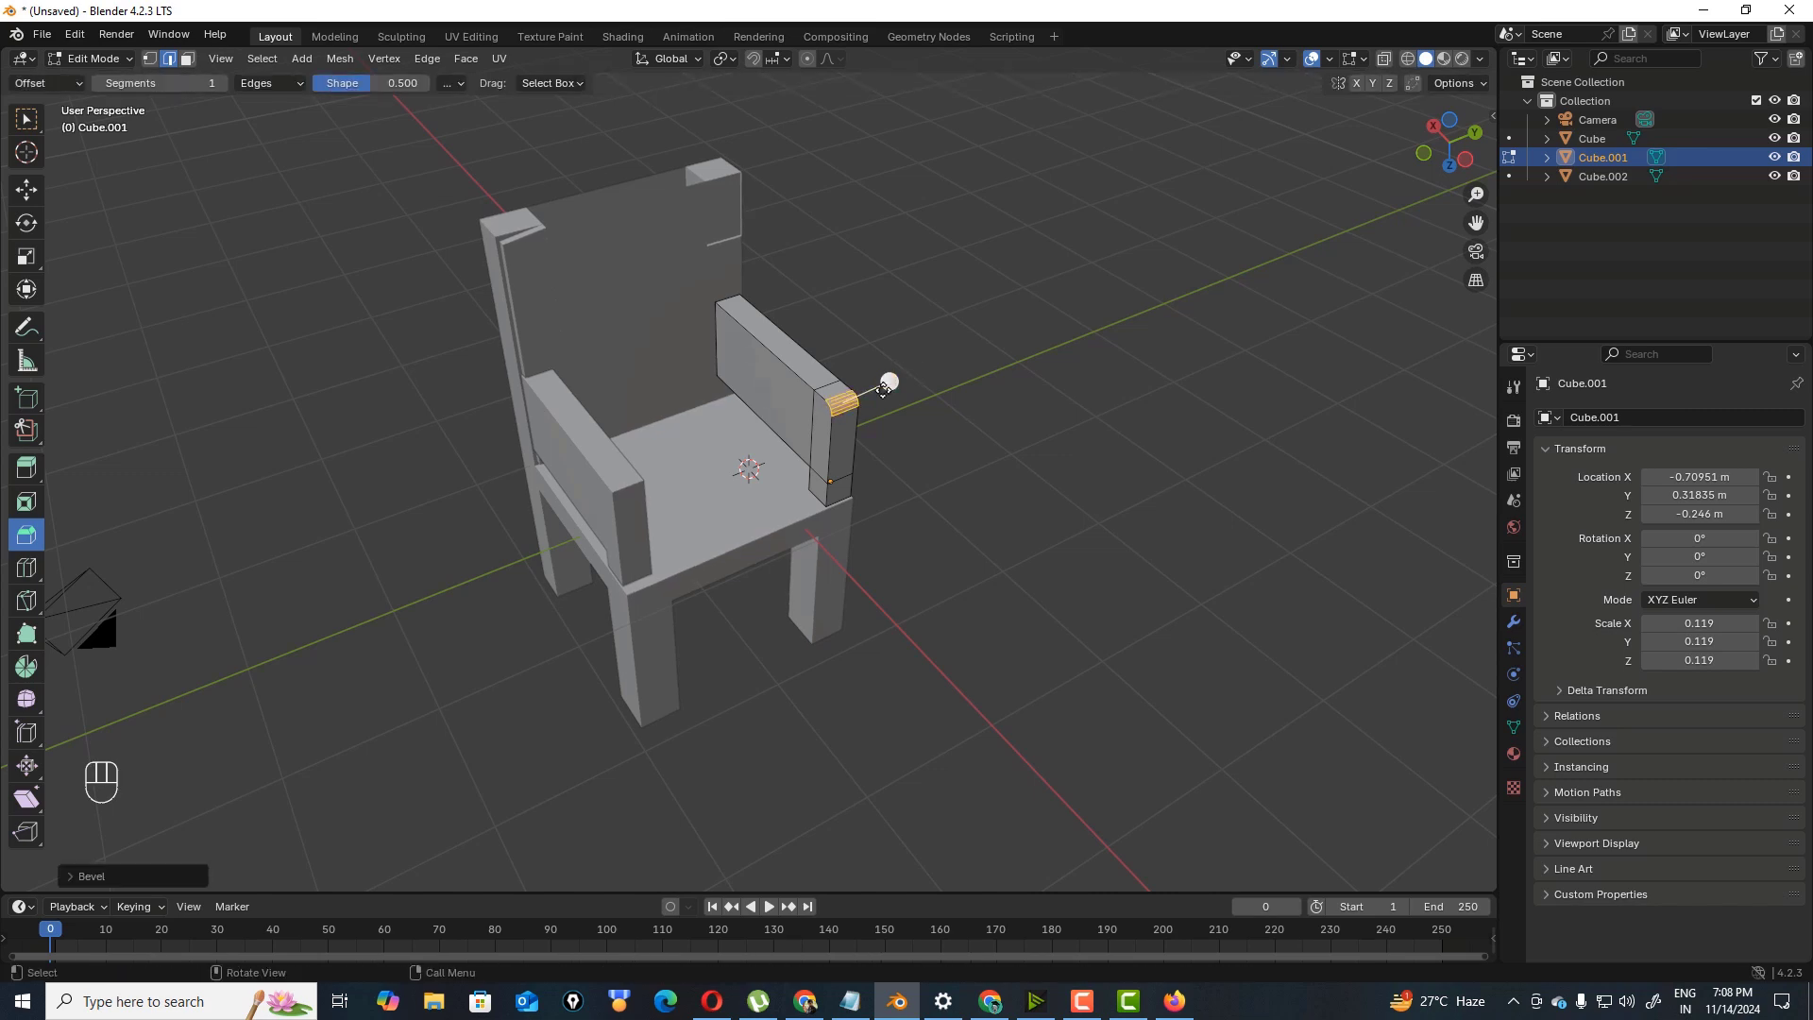
- Set the armrest edge bevel to 6 segments, return to the selection tool and deselect the bevelled geometry
{"action": "left_click", "coordinate": [77, 876]}
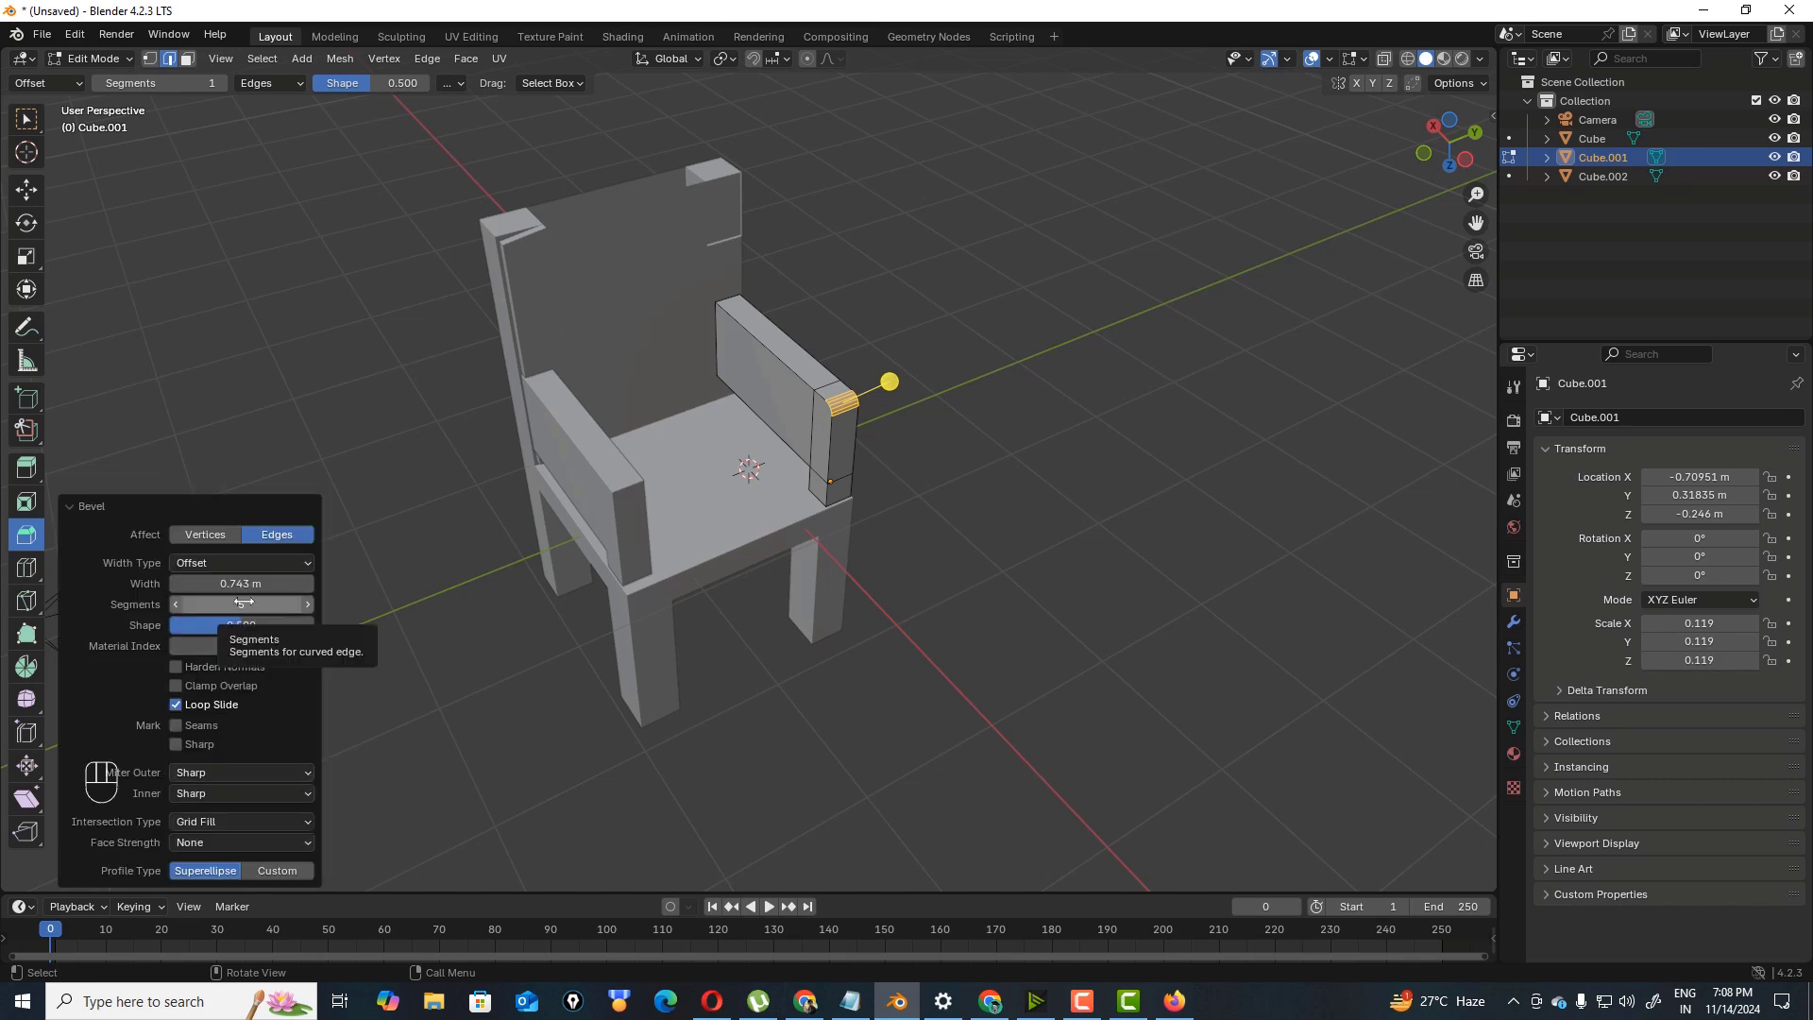
{"action": "mouse_move", "coordinate": [243, 603]}
{"action": "left_mouse_down"}
{"action": "mouse_move", "coordinate": [283, 603]}
{"action": "mouse_move", "coordinate": [255, 603]}
{"action": "left_mouse_up"}
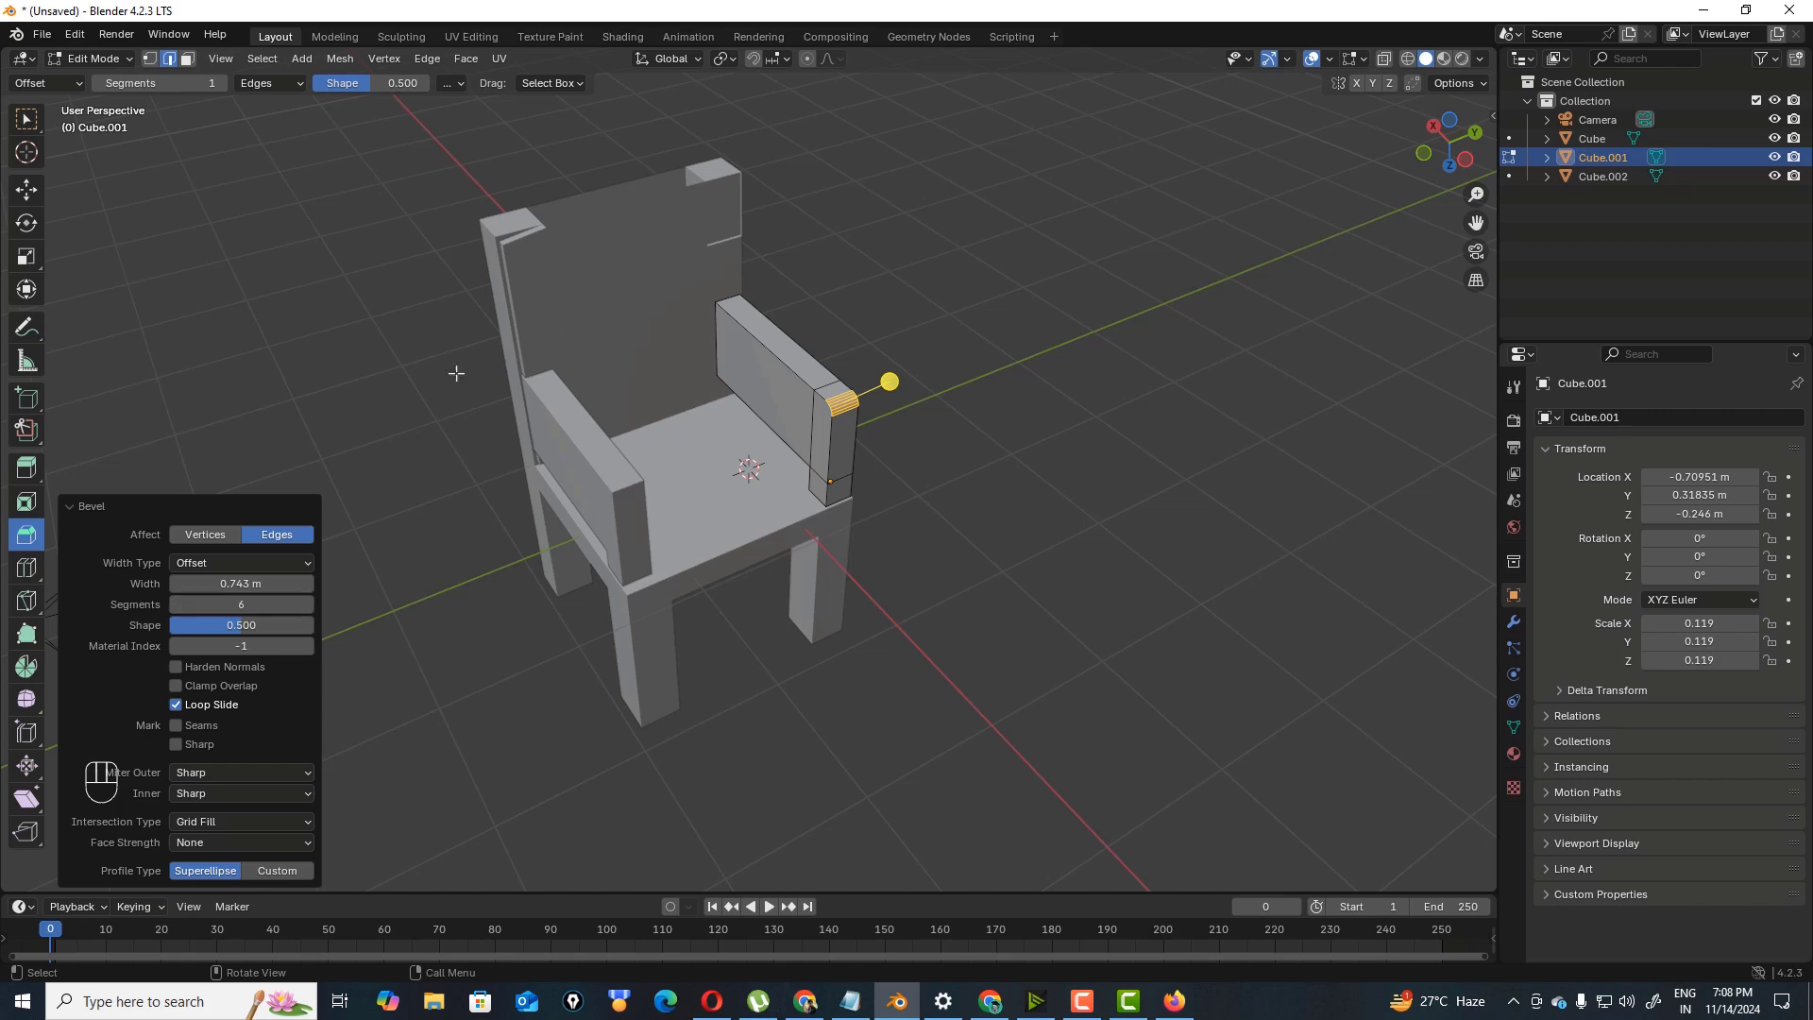
{"action": "left_click", "coordinate": [25, 118]}
{"action": "left_click", "coordinate": [652, 325]}
- Return to Object Mode and delete the unbevelled armrest copy on the opposite side of the seat
{"action": "mouse_move", "coordinate": [1431, 152]}
{"action": "left_mouse_down"}
{"action": "mouse_move", "coordinate": [1496, 154]}
{"action": "mouse_move", "coordinate": [1455, 154]}
{"action": "left_mouse_up"}
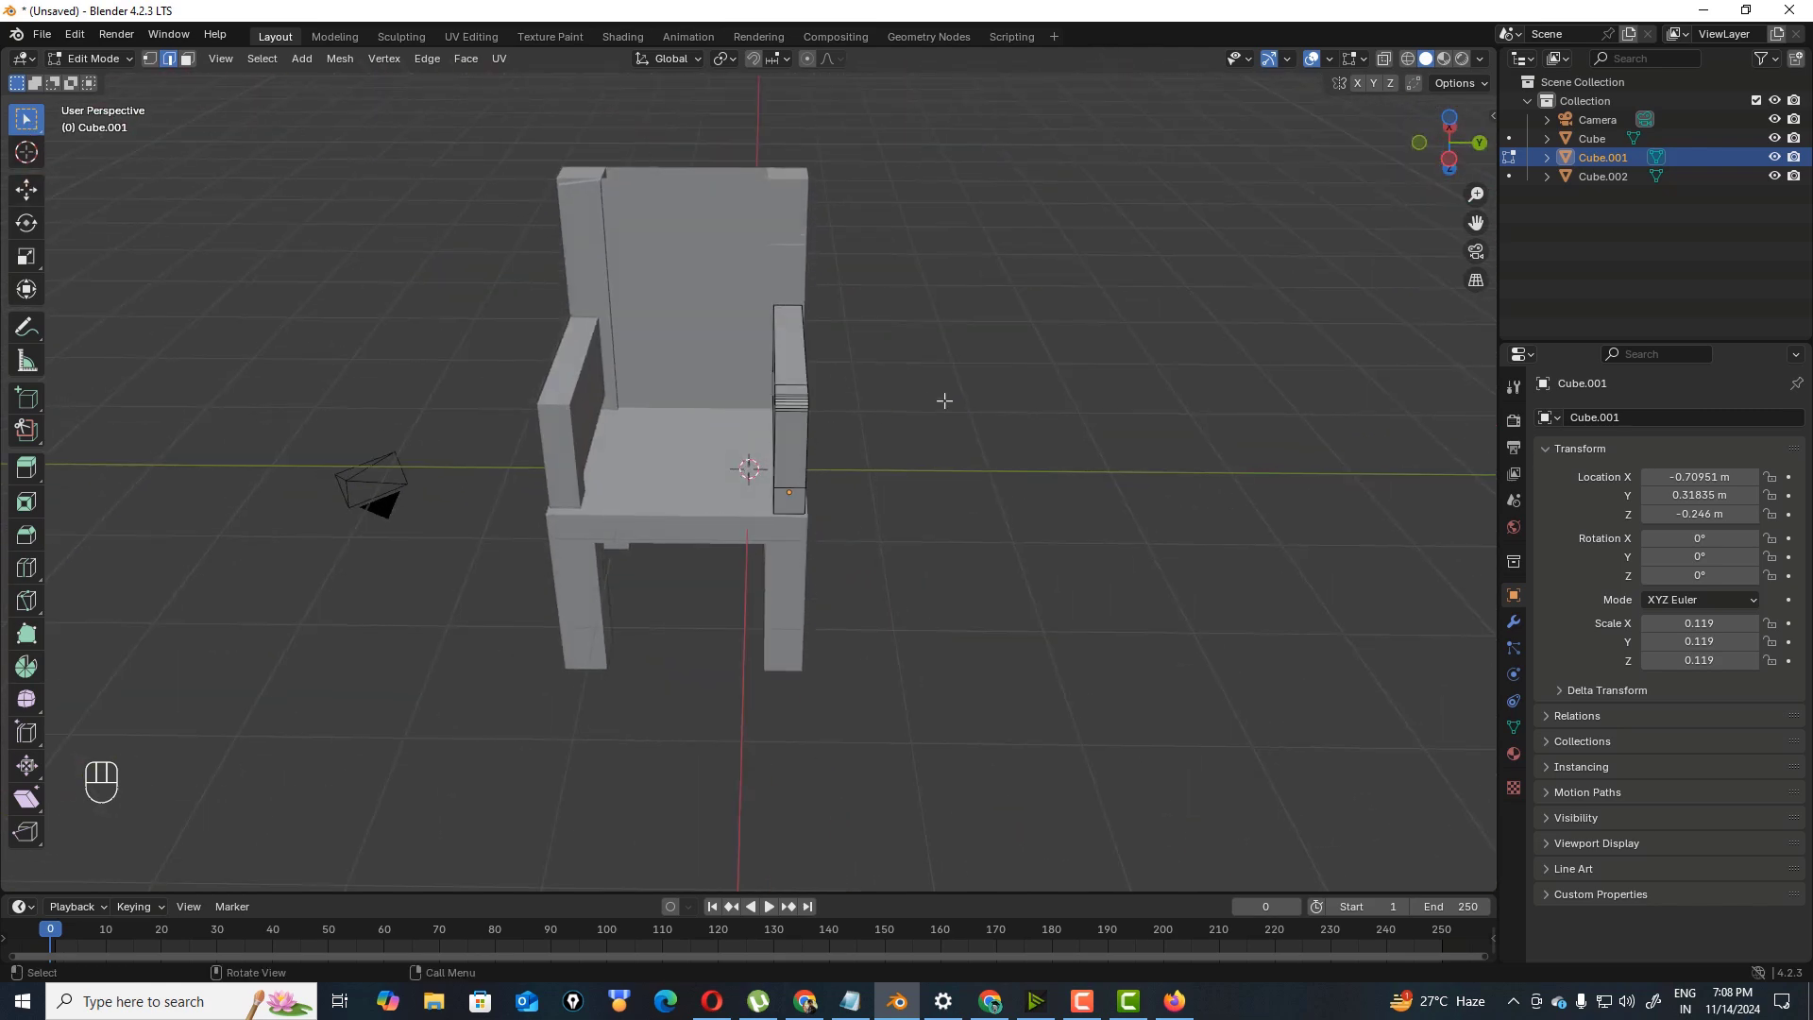
{"action": "left_click", "coordinate": [94, 59]}
{"action": "left_click", "coordinate": [113, 79]}
{"action": "left_click", "coordinate": [563, 379]}
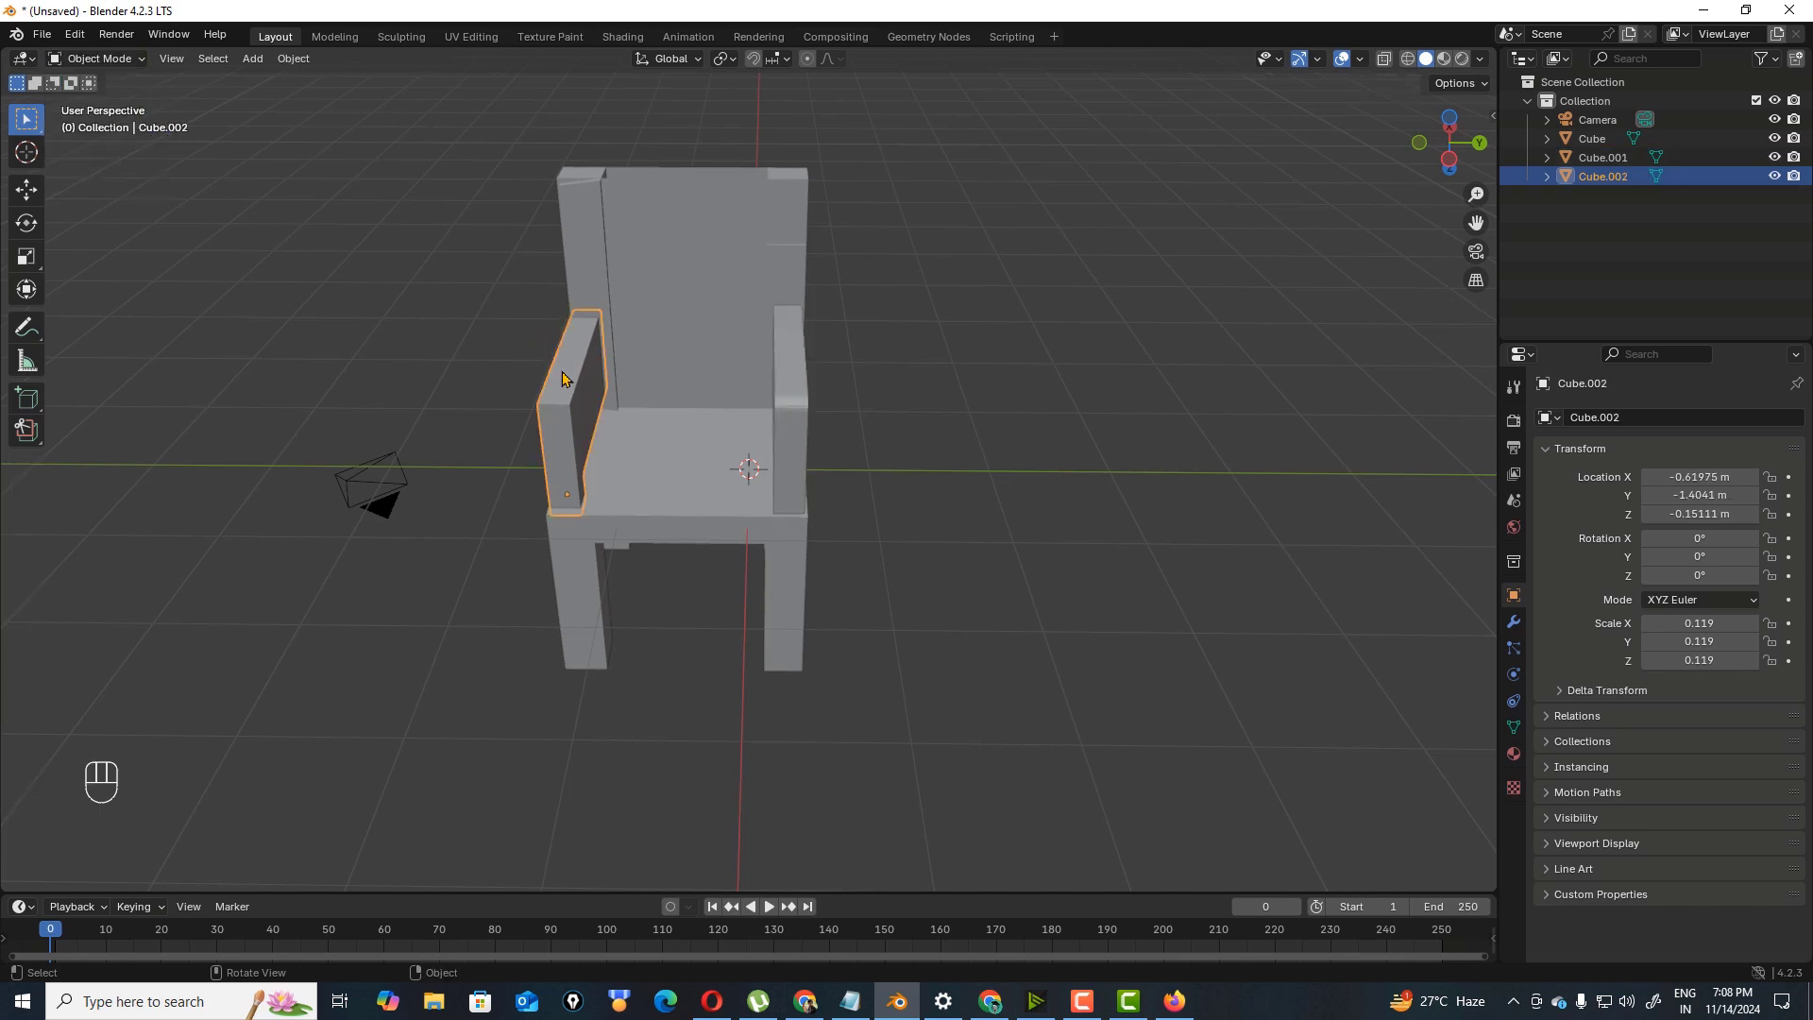
{"action": "key", "text": "x"}
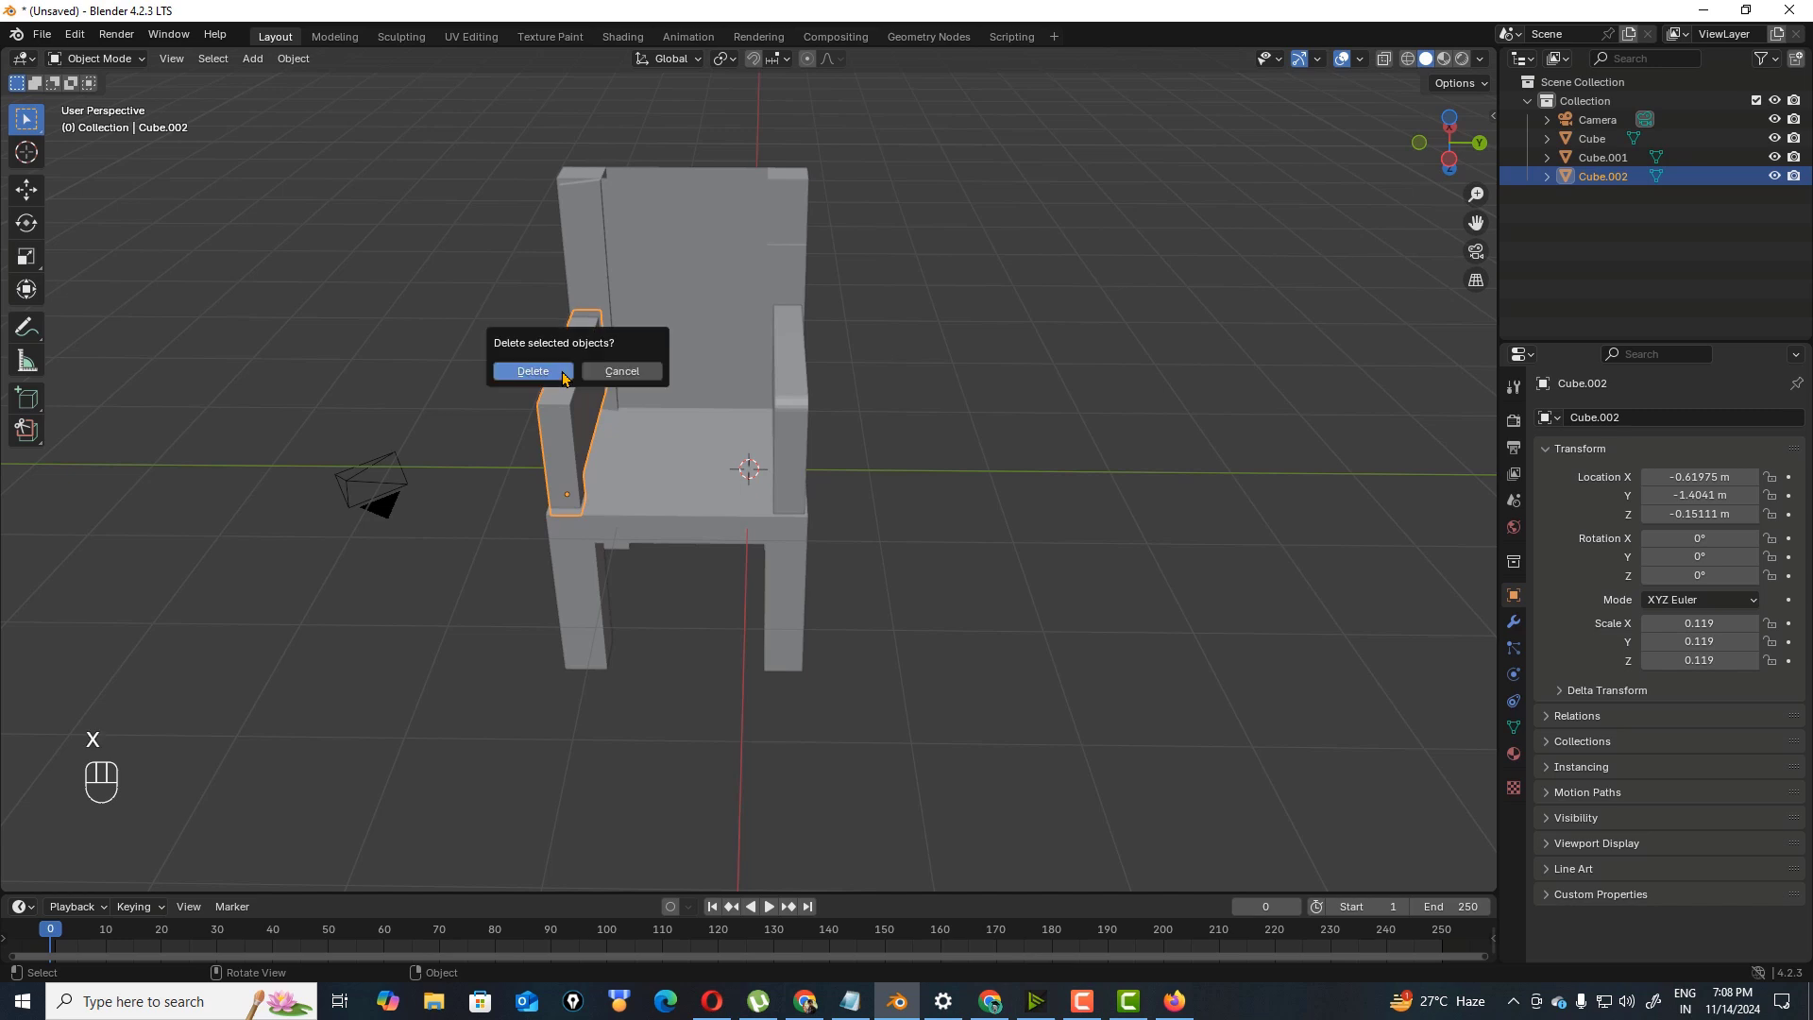
{"action": "left_click", "coordinate": [565, 373]}
- Duplicate the bevelled armrest and place the copy on the seat's opposite side, at about X -0.730, Y -1.390, Z -0.252 m
{"action": "left_click", "coordinate": [794, 402]}
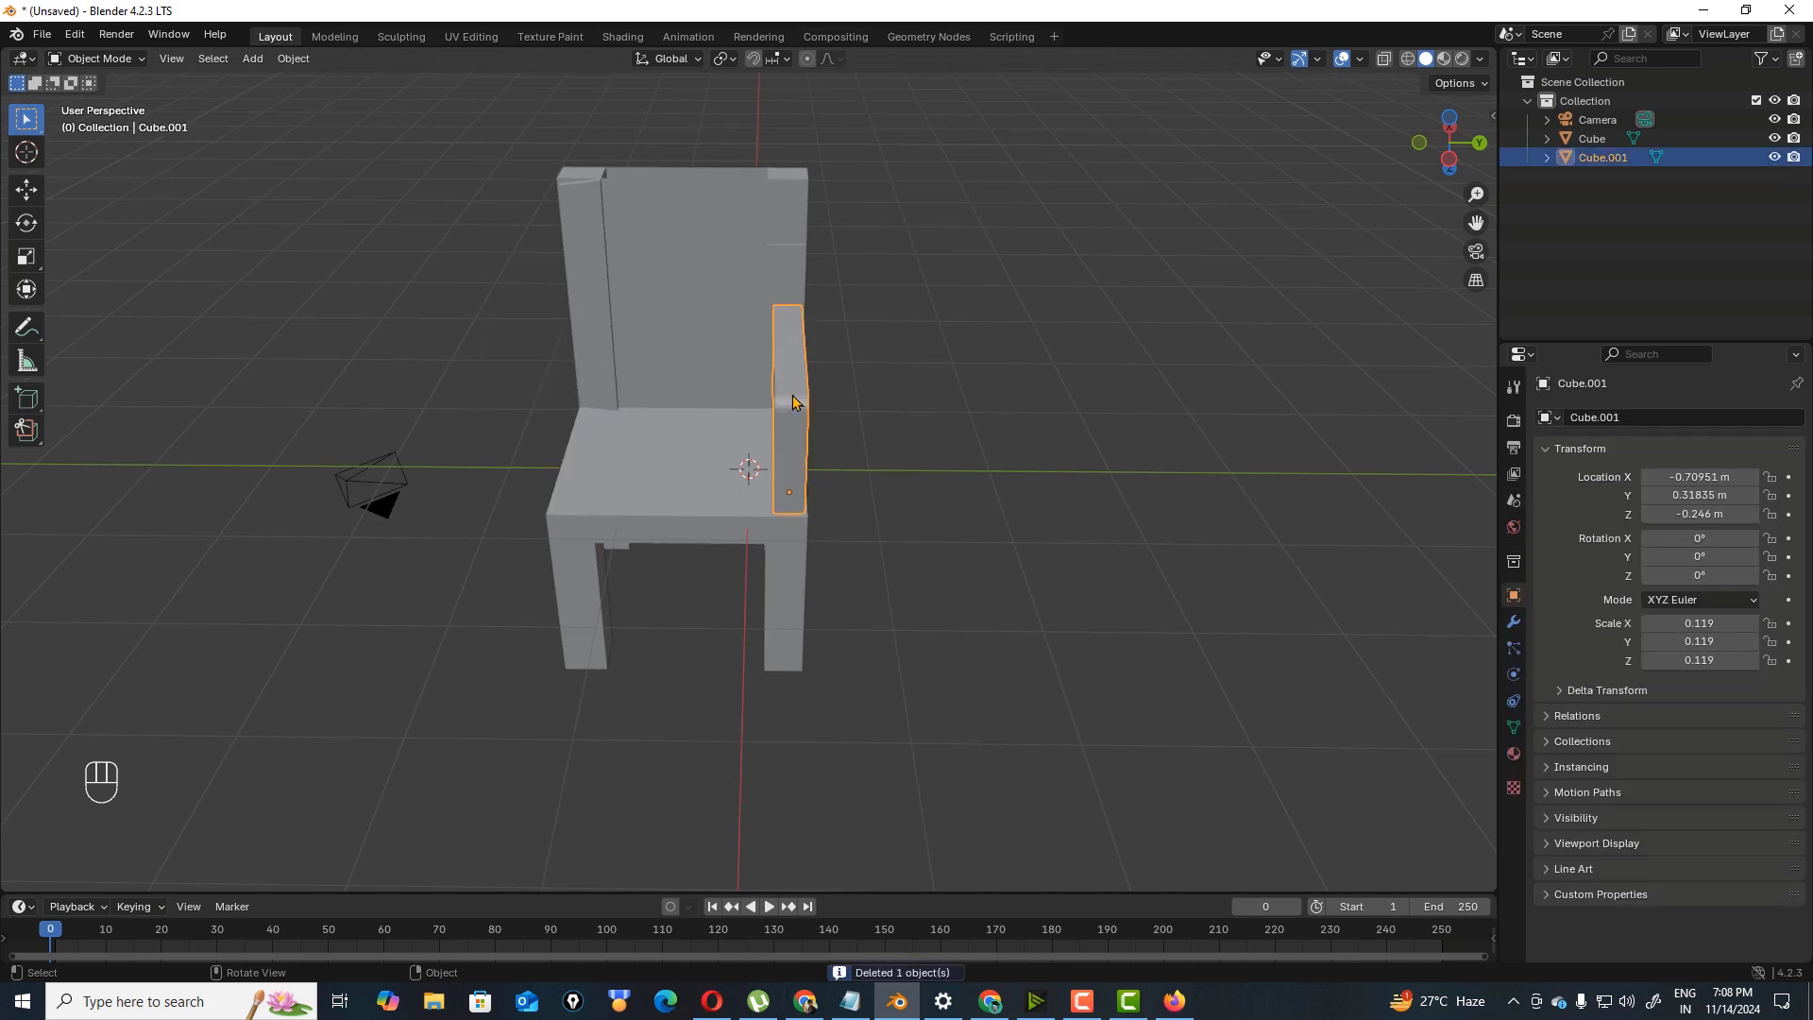
{"action": "key", "text": "shift+d"}
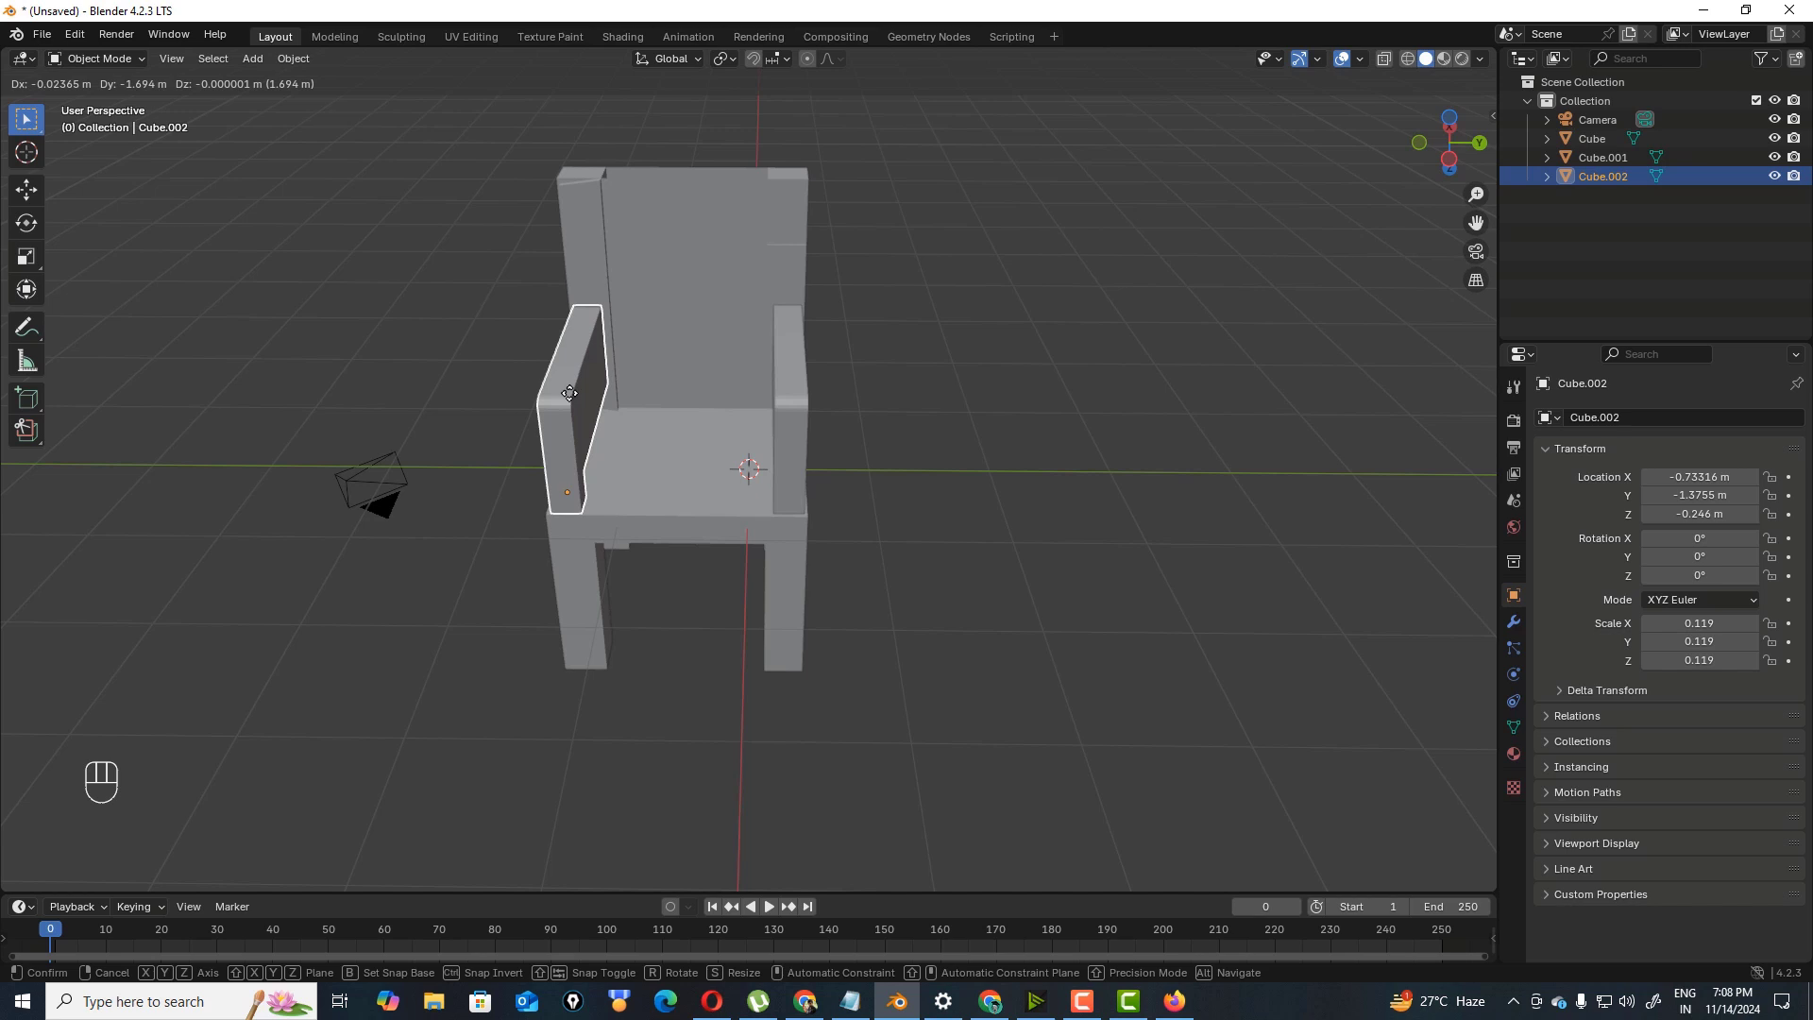
{"action": "left_click", "coordinate": [569, 395]}
{"action": "left_click", "coordinate": [977, 408]}
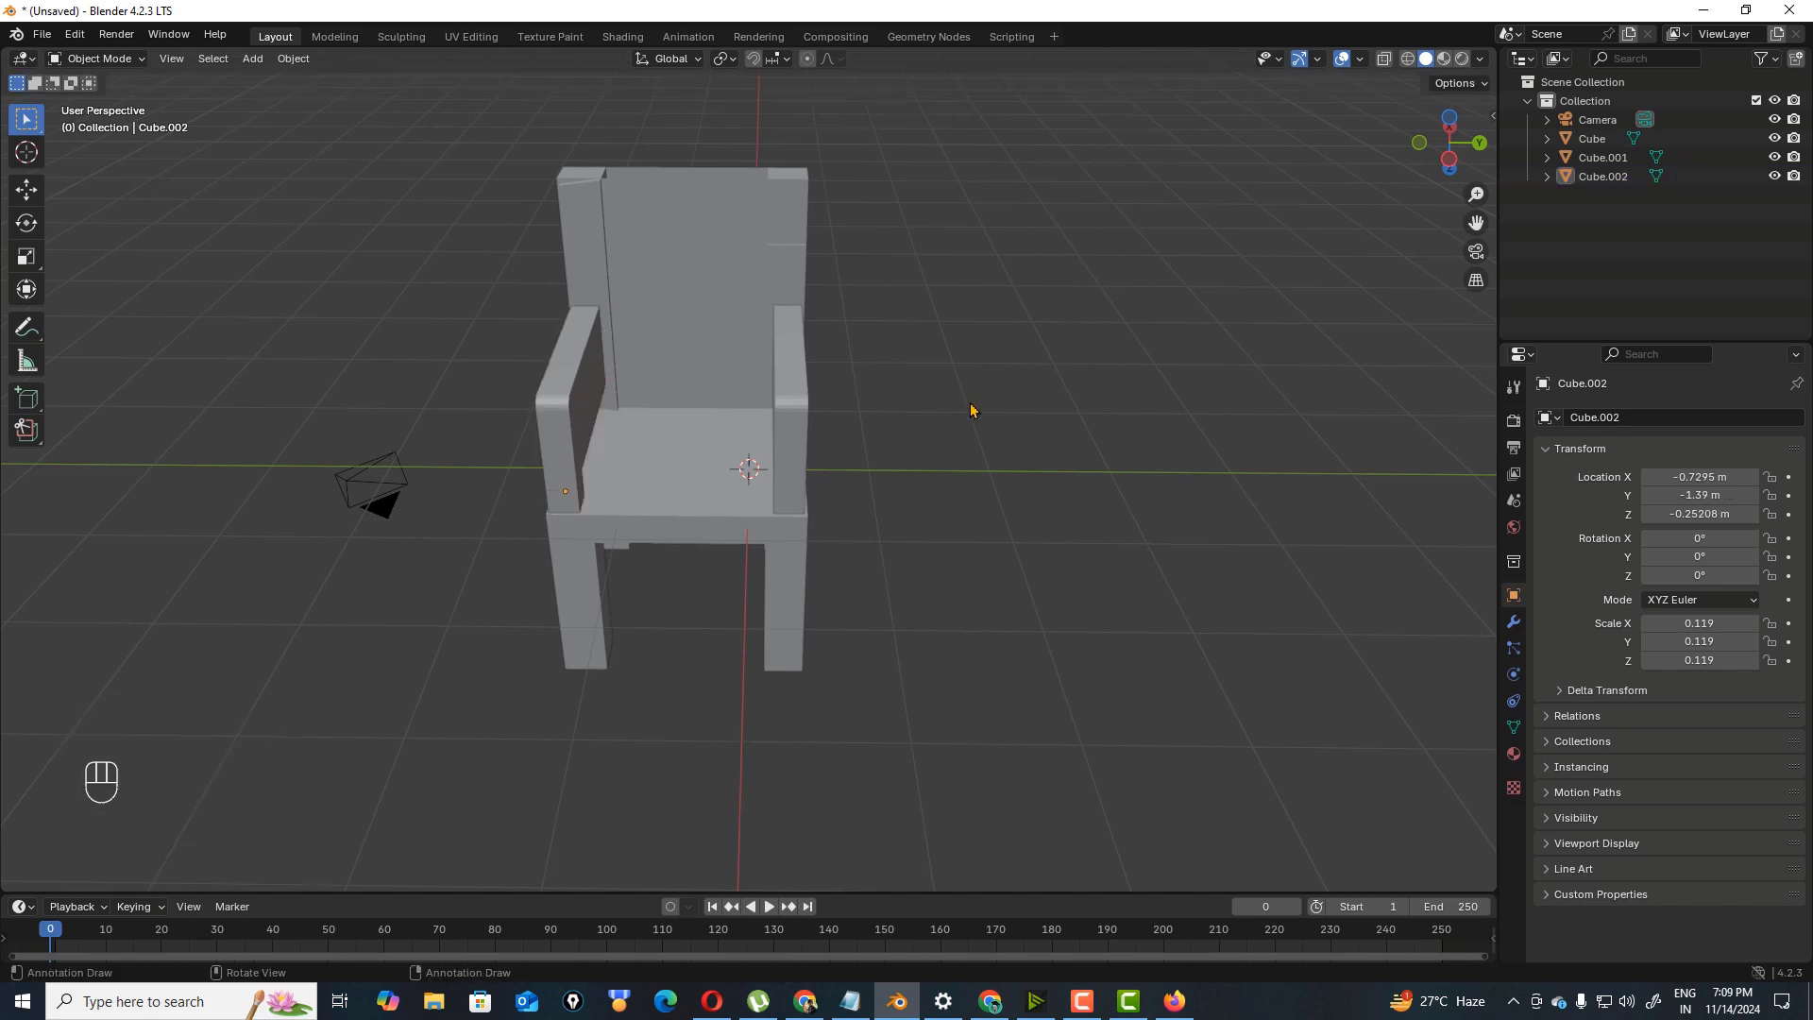
- Examine the chair with its two rounded armrests from the front, above and an oblique angle
{"action": "left_click", "coordinate": [783, 647]}
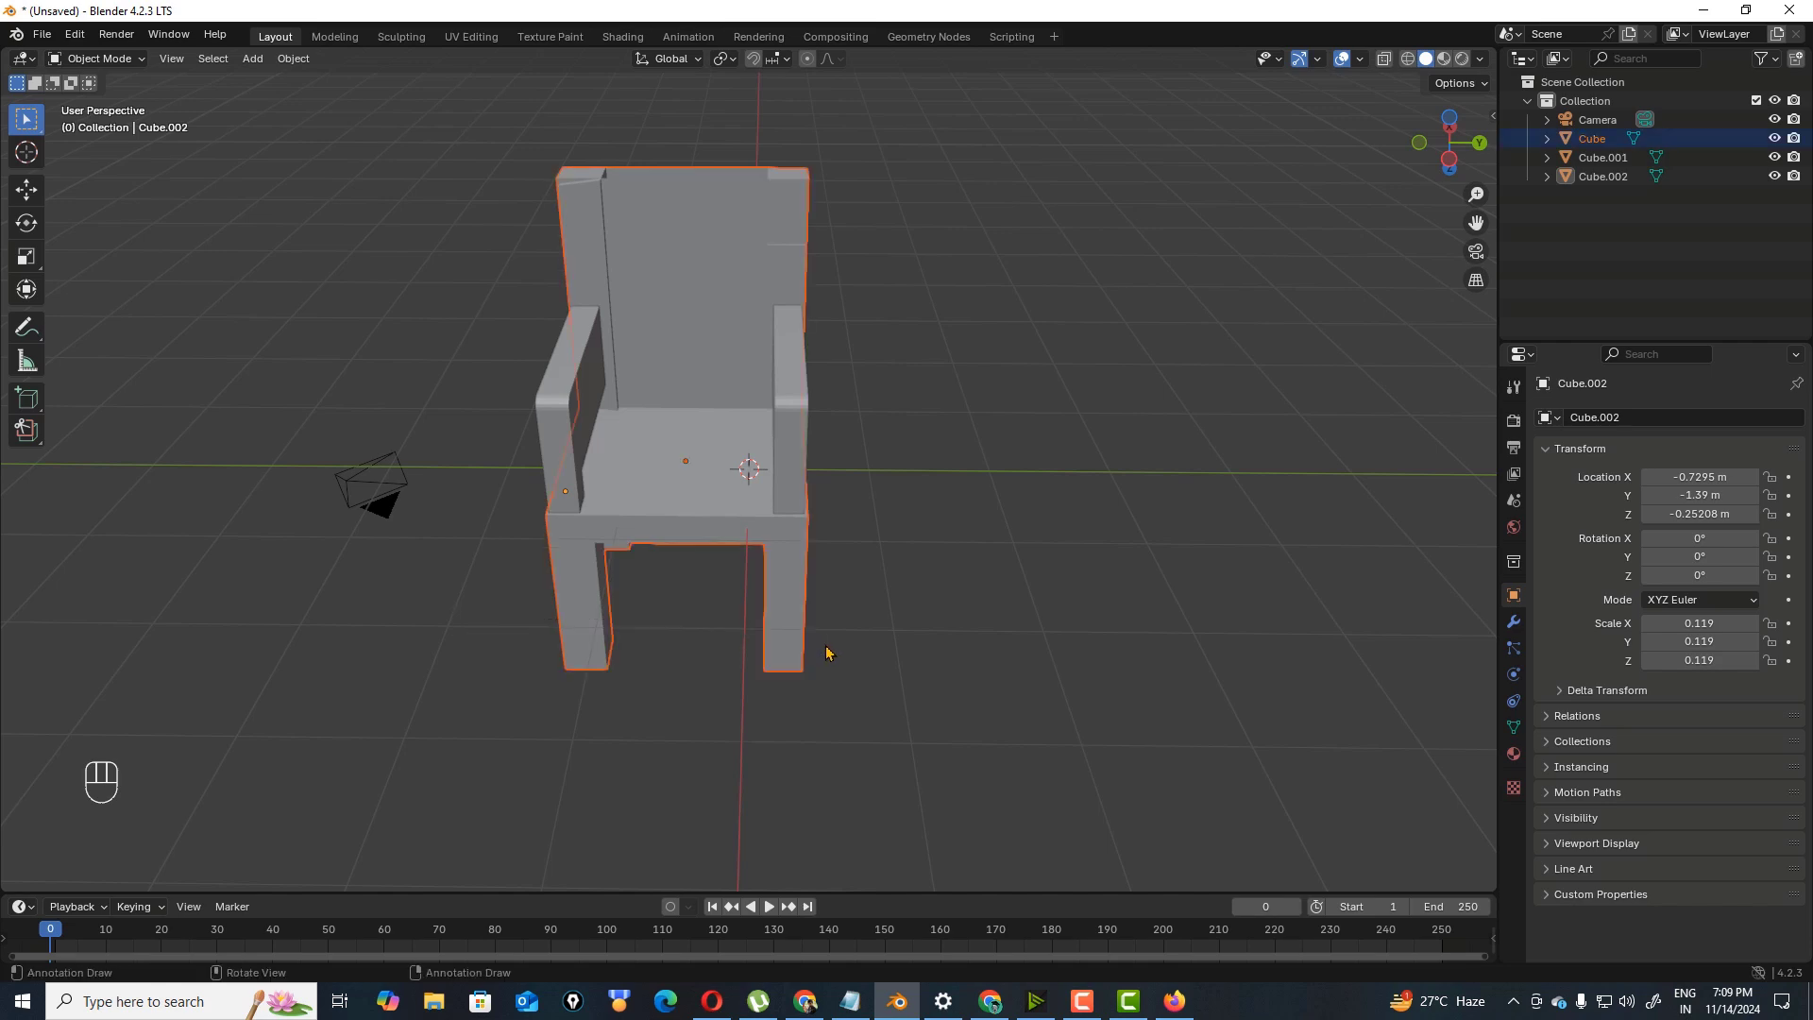
{"action": "left_click_drag", "start_coordinate": [1445, 146], "coordinate": [1181, 194]}
{"action": "left_click", "coordinate": [680, 311]}
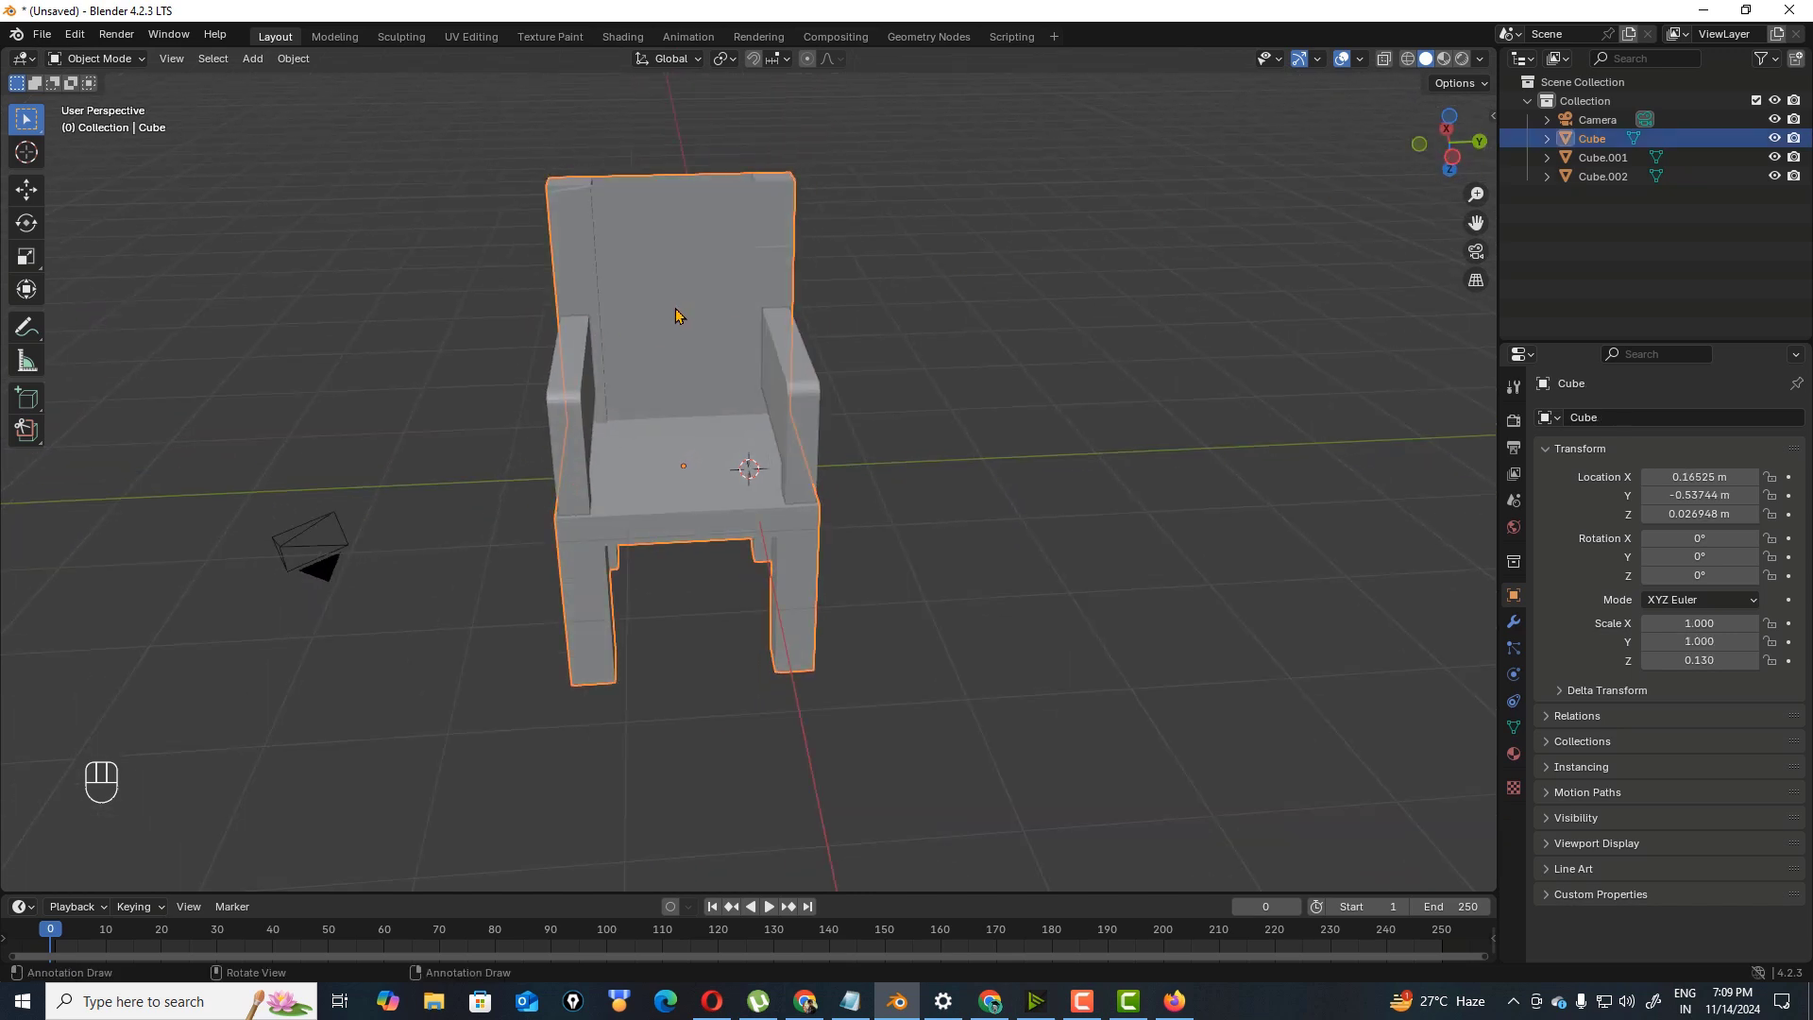
{"action": "left_click", "coordinate": [947, 290]}
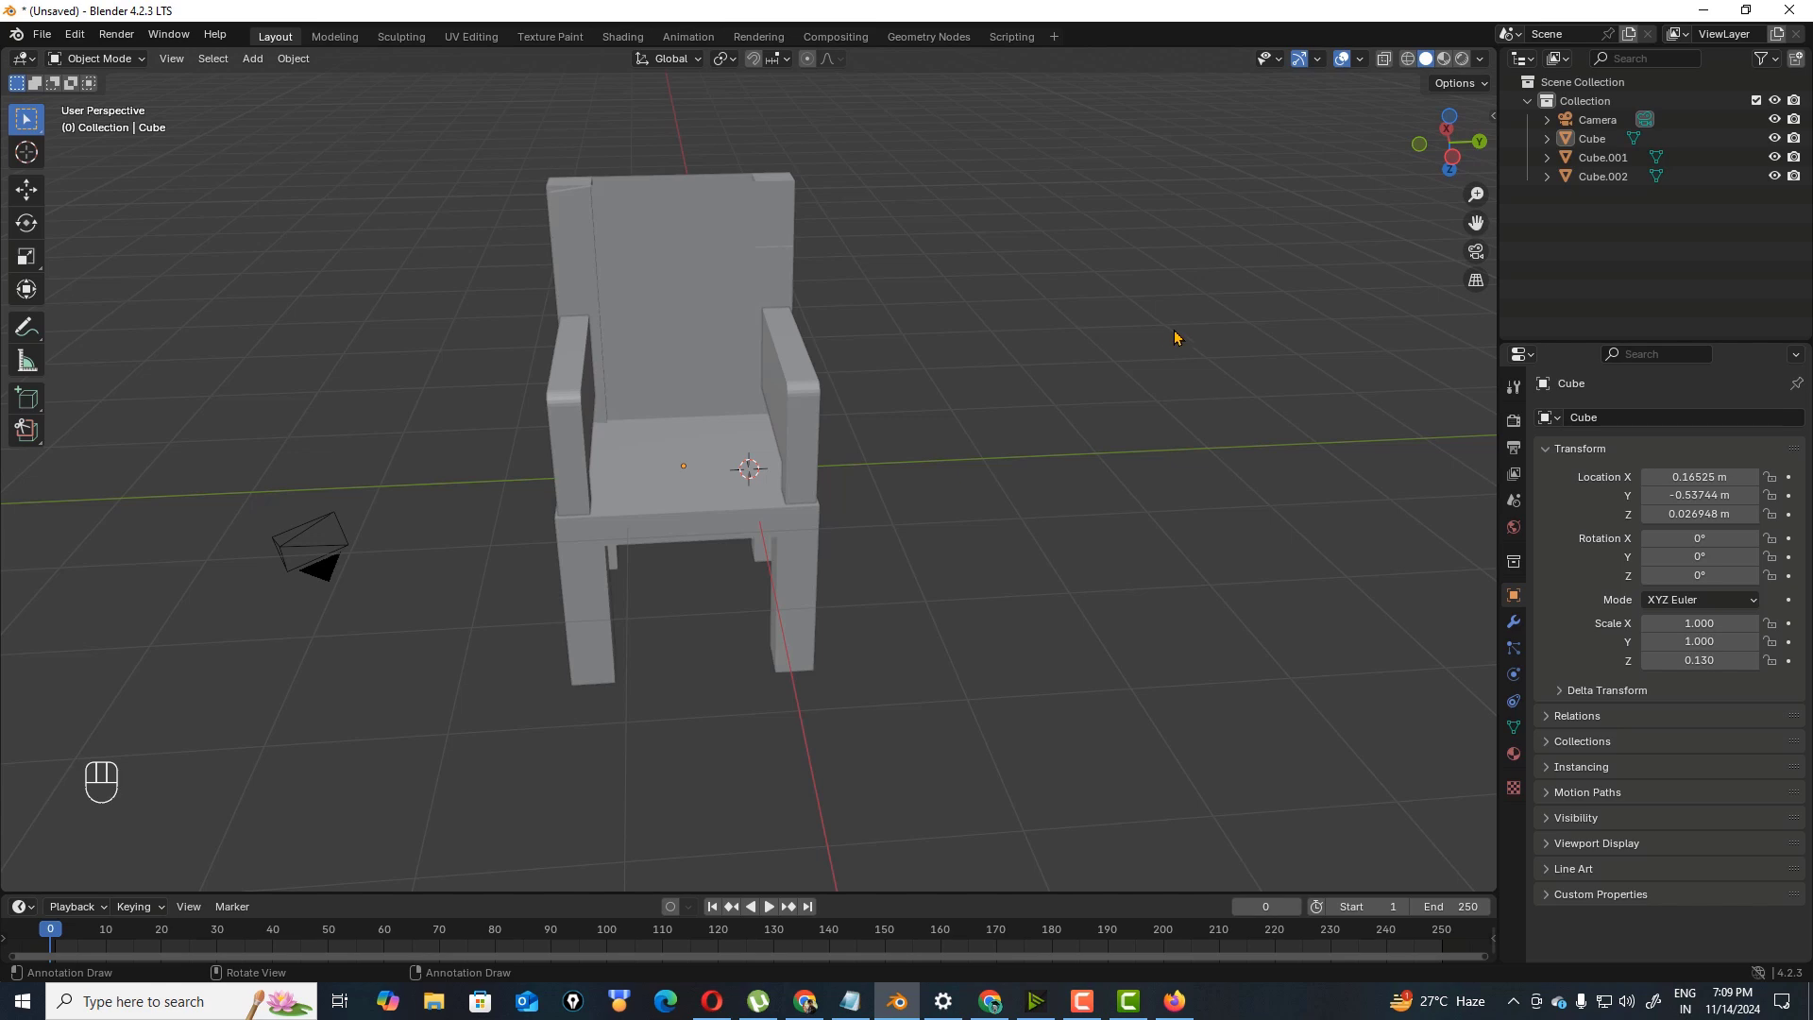
{"action": "left_click_drag", "start_coordinate": [1426, 170], "coordinate": [1436, 321]}
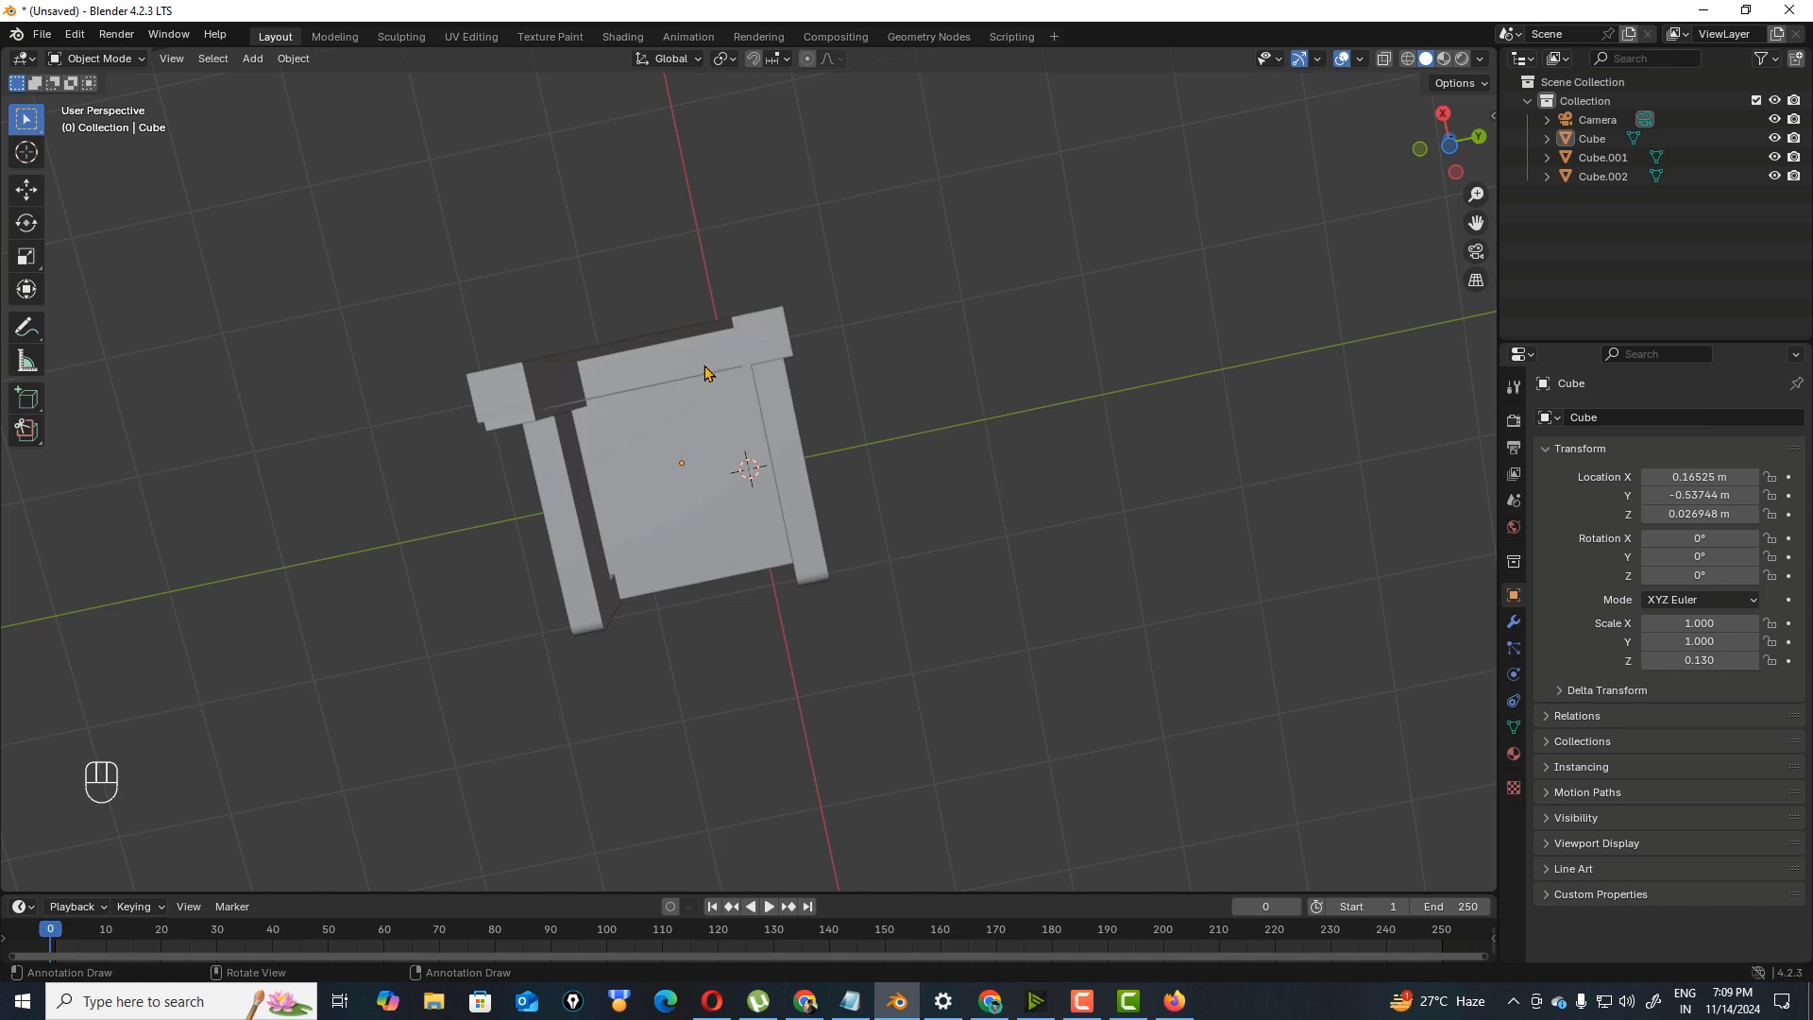
{"action": "left_click_drag", "start_coordinate": [1445, 142], "coordinate": [1311, 51]}
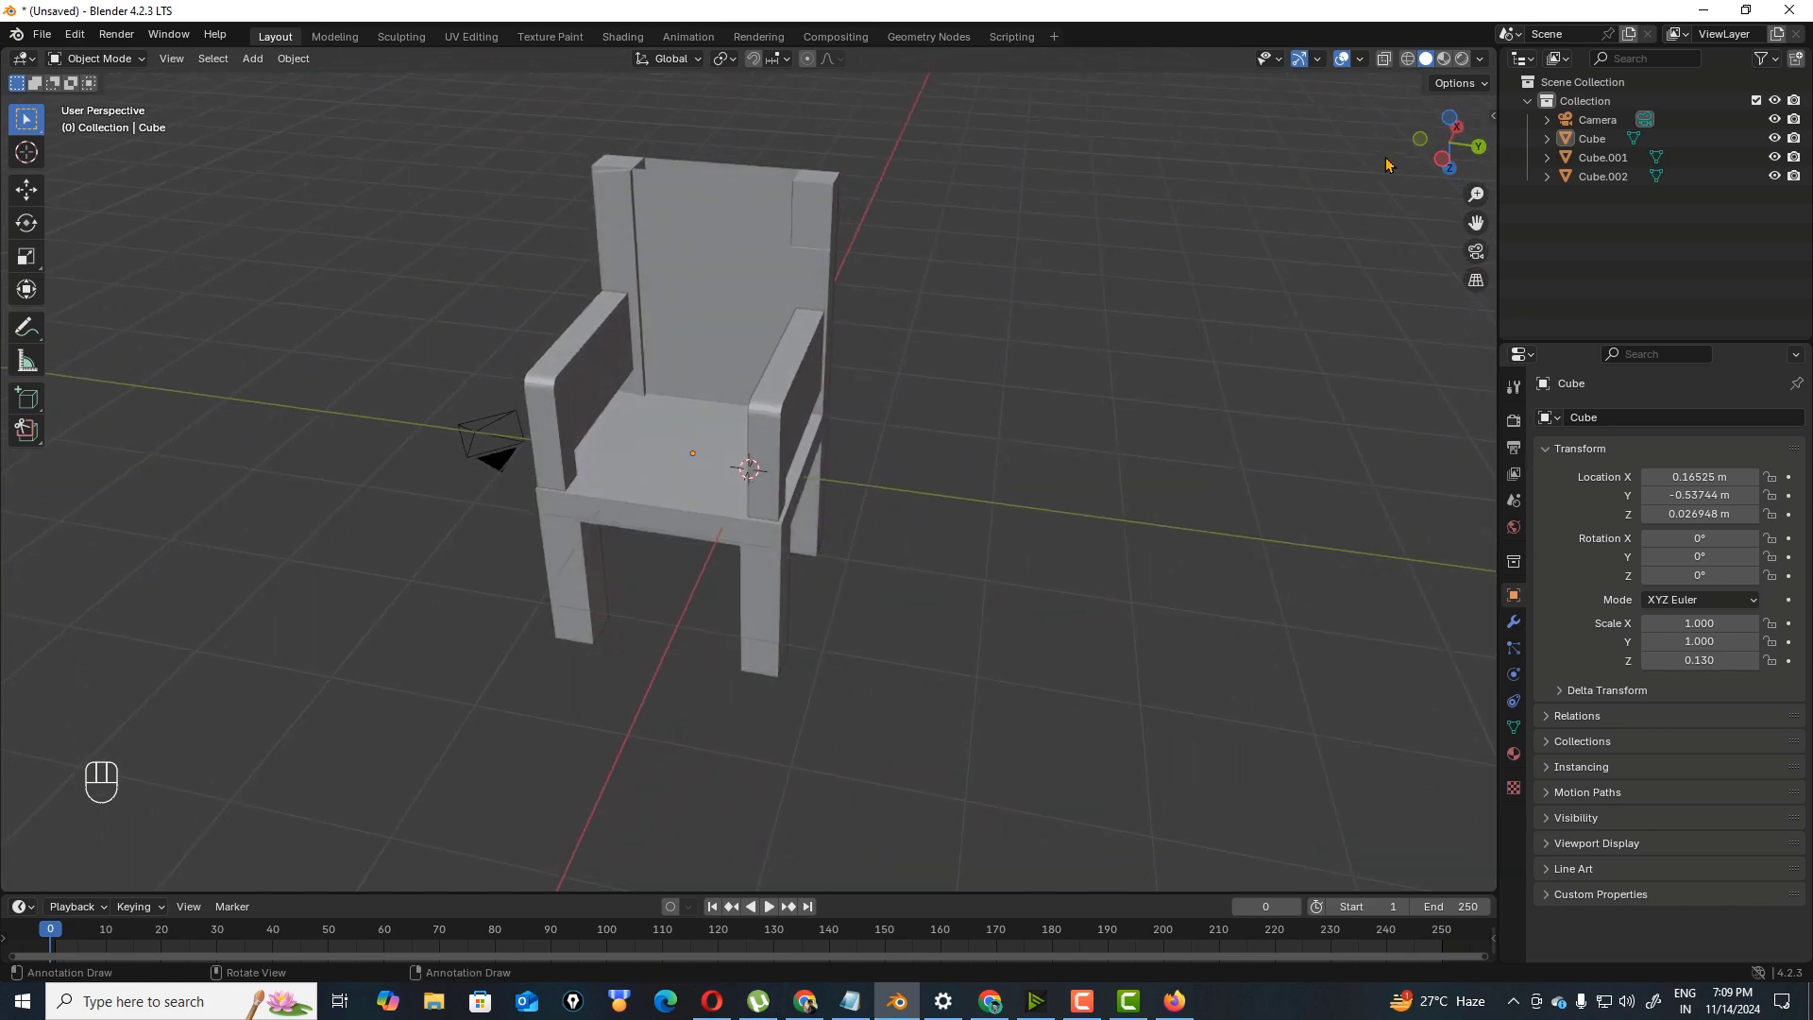
{"action": "mouse_move", "coordinate": [1431, 158]}
{"action": "left_mouse_down"}
{"action": "mouse_move", "coordinate": [1467, 102]}
{"action": "mouse_move", "coordinate": [1448, 142]}
{"action": "left_mouse_up"}
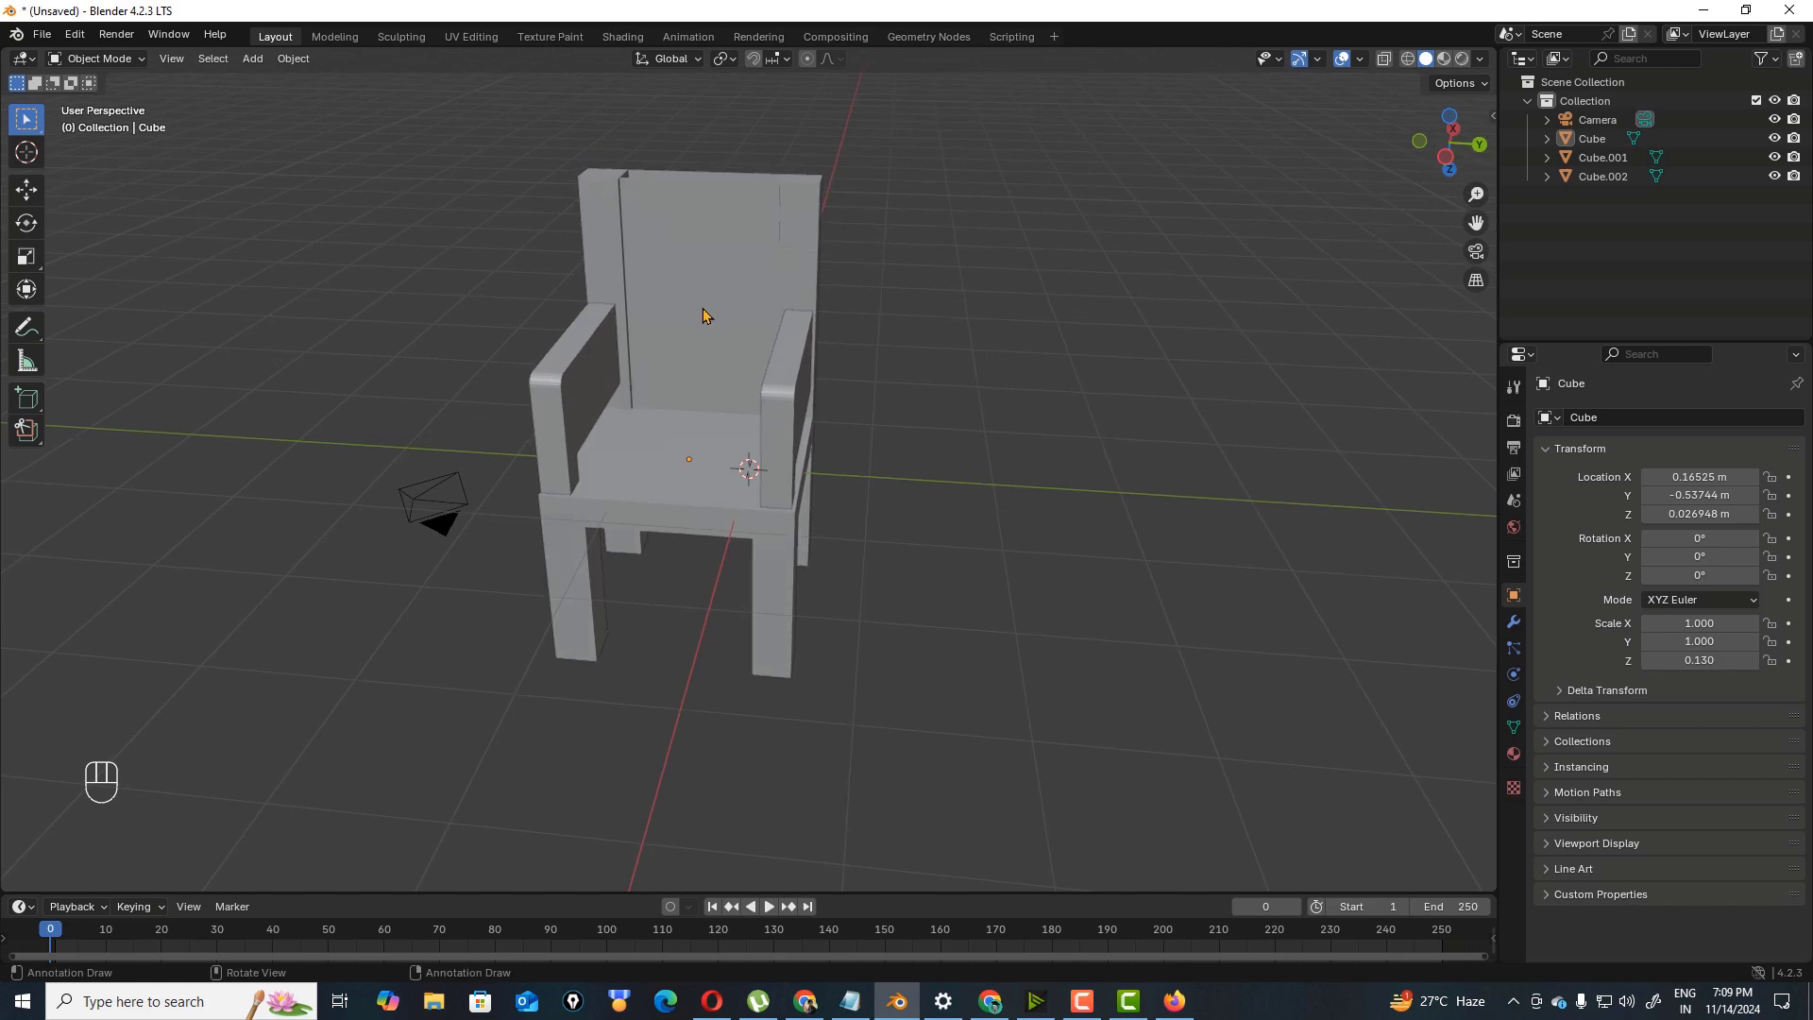
- Select an upper front face of the chair's backrest in Edit Mode and create a new material with a red base color
{"action": "left_click", "coordinate": [700, 305]}
{"action": "left_click", "coordinate": [141, 60]}
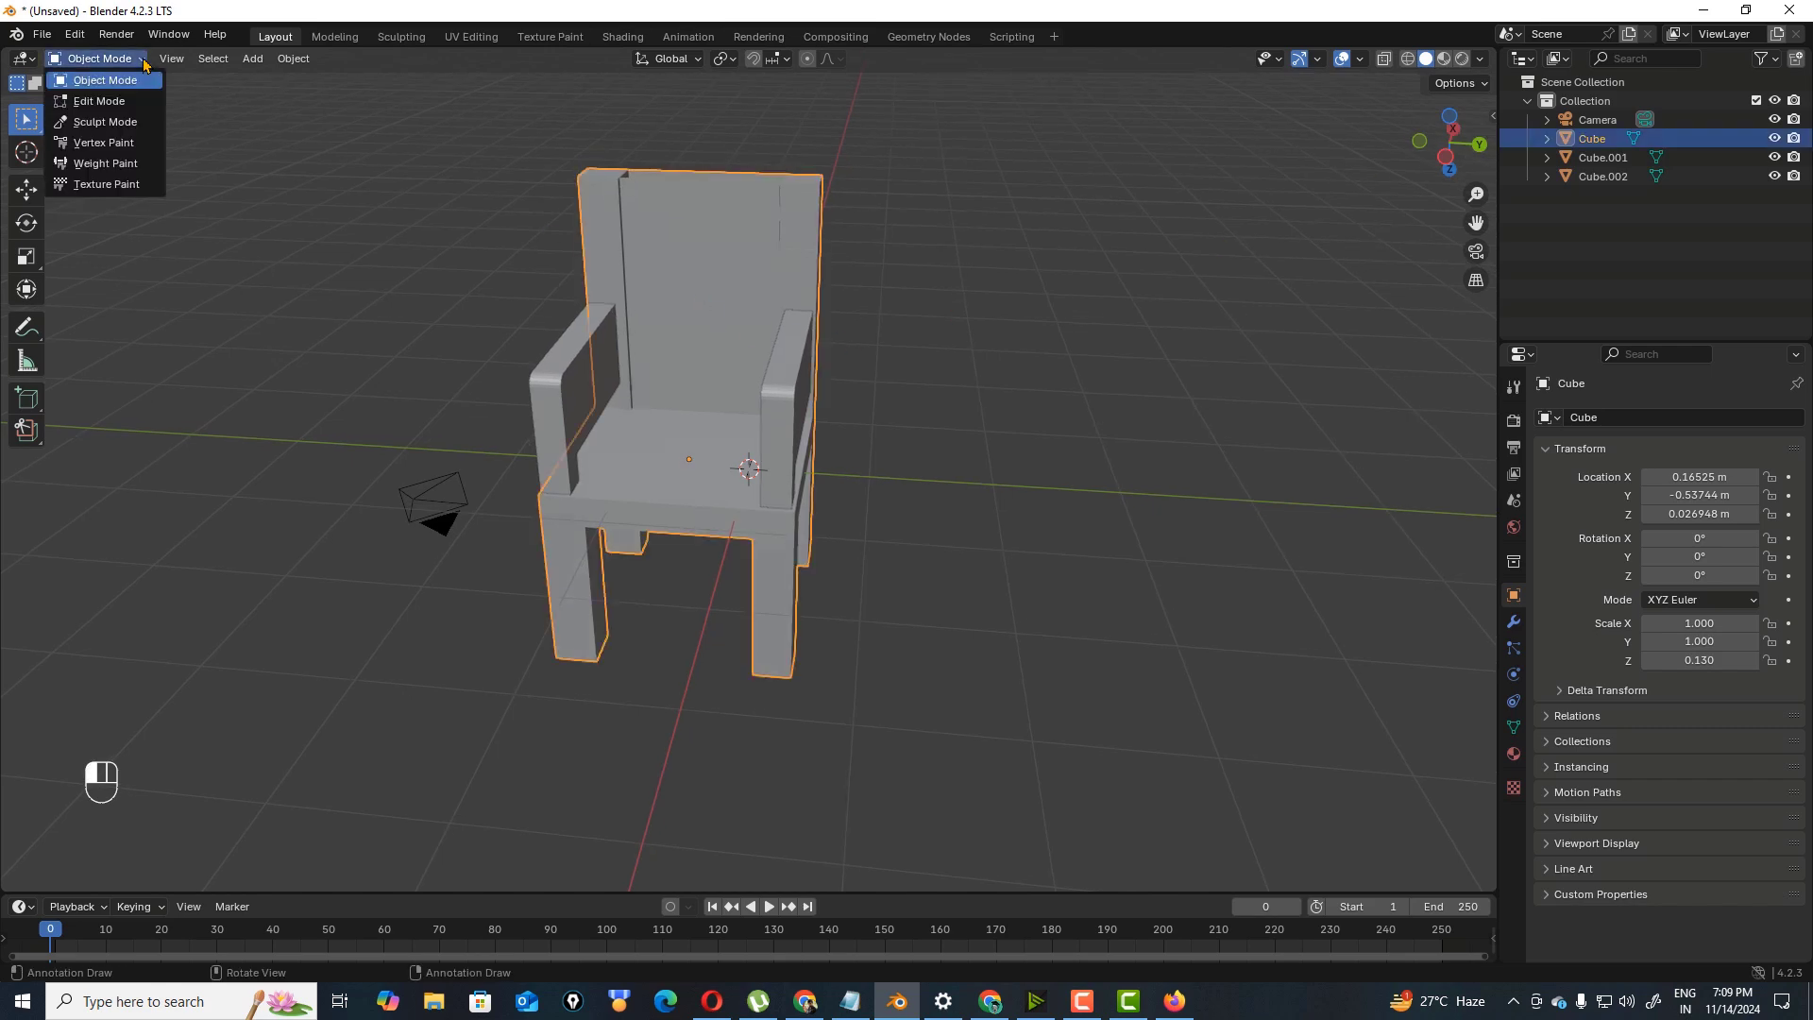
{"action": "left_click", "coordinate": [99, 101]}
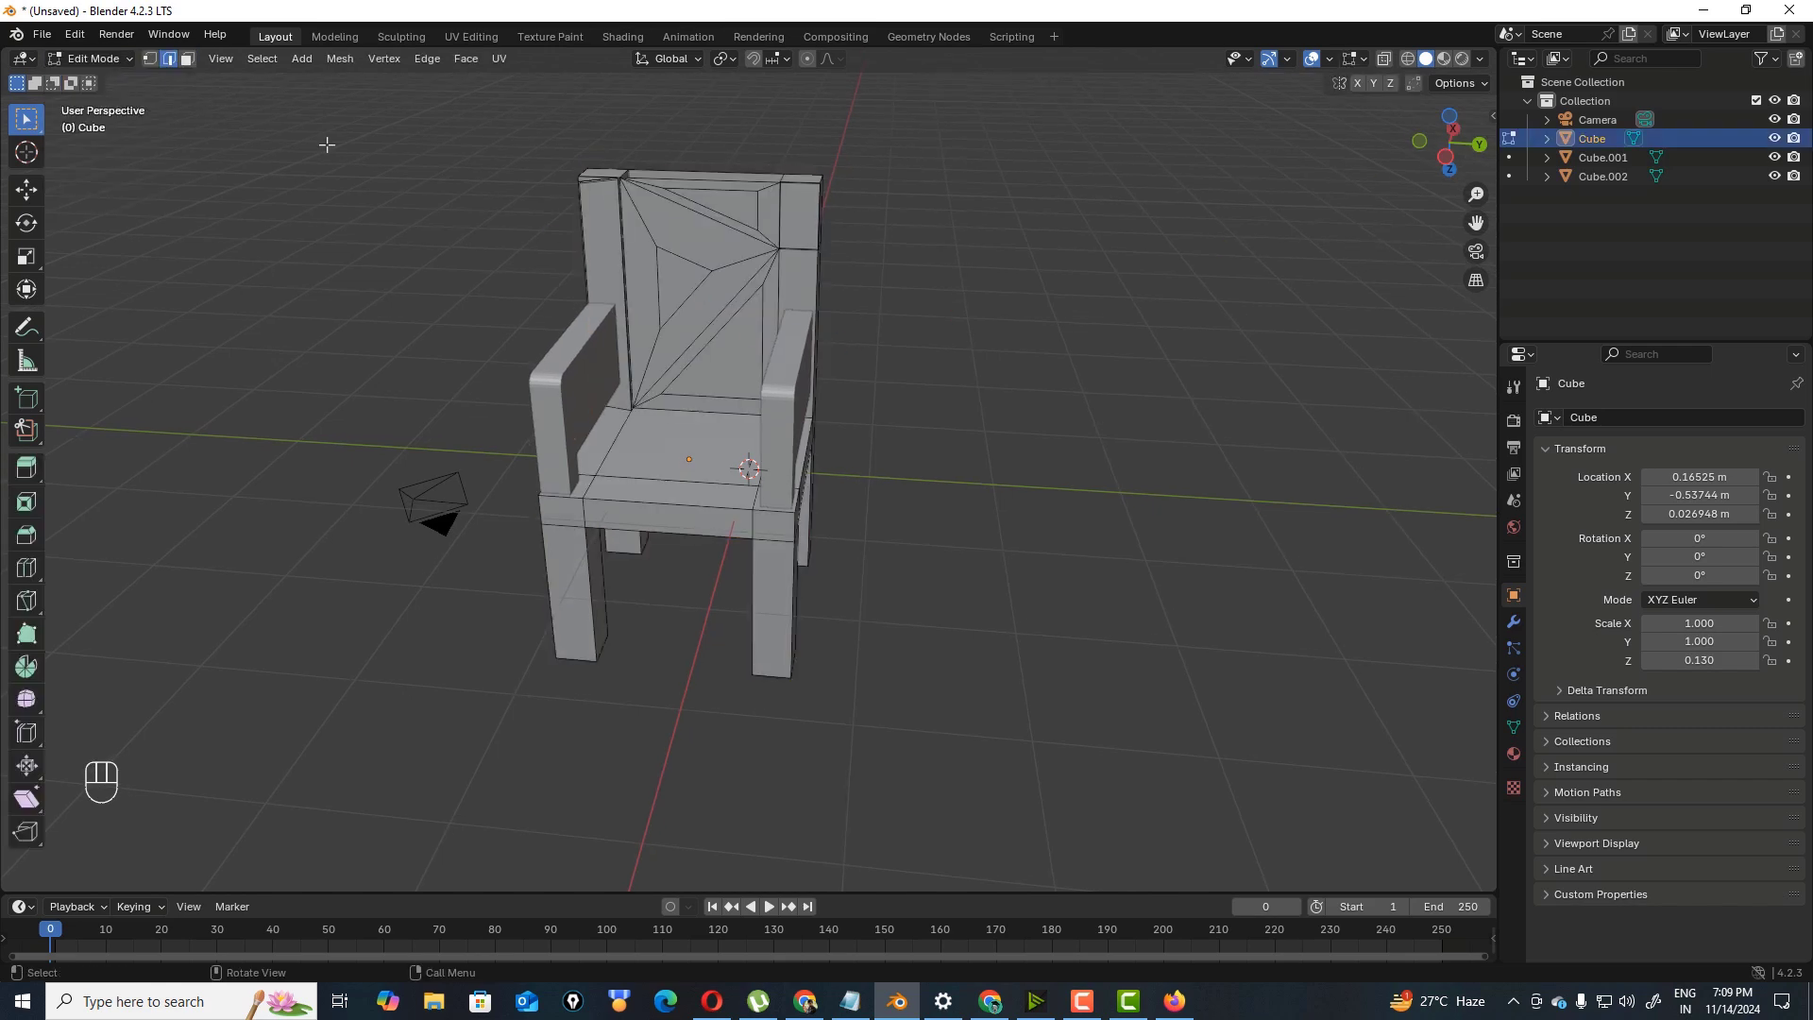
{"action": "left_click", "coordinate": [187, 58]}
{"action": "left_click", "coordinate": [693, 237]}
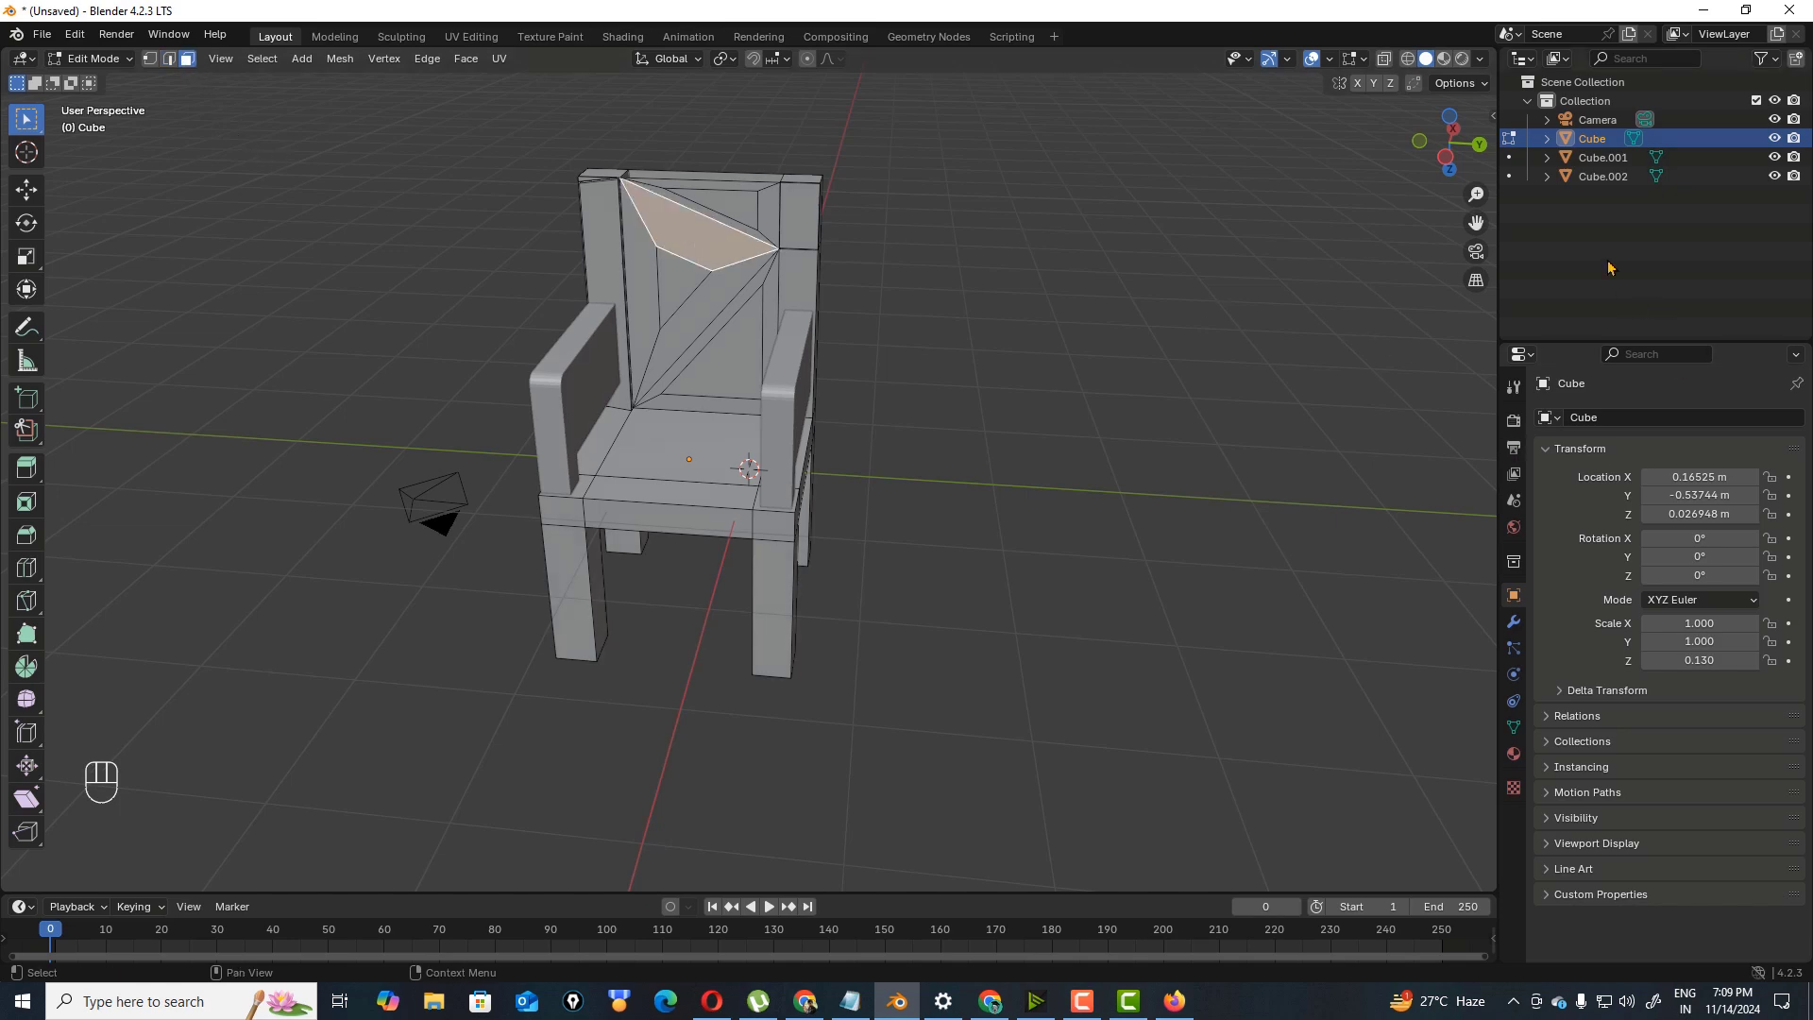
{"action": "left_click", "coordinate": [1515, 754]}
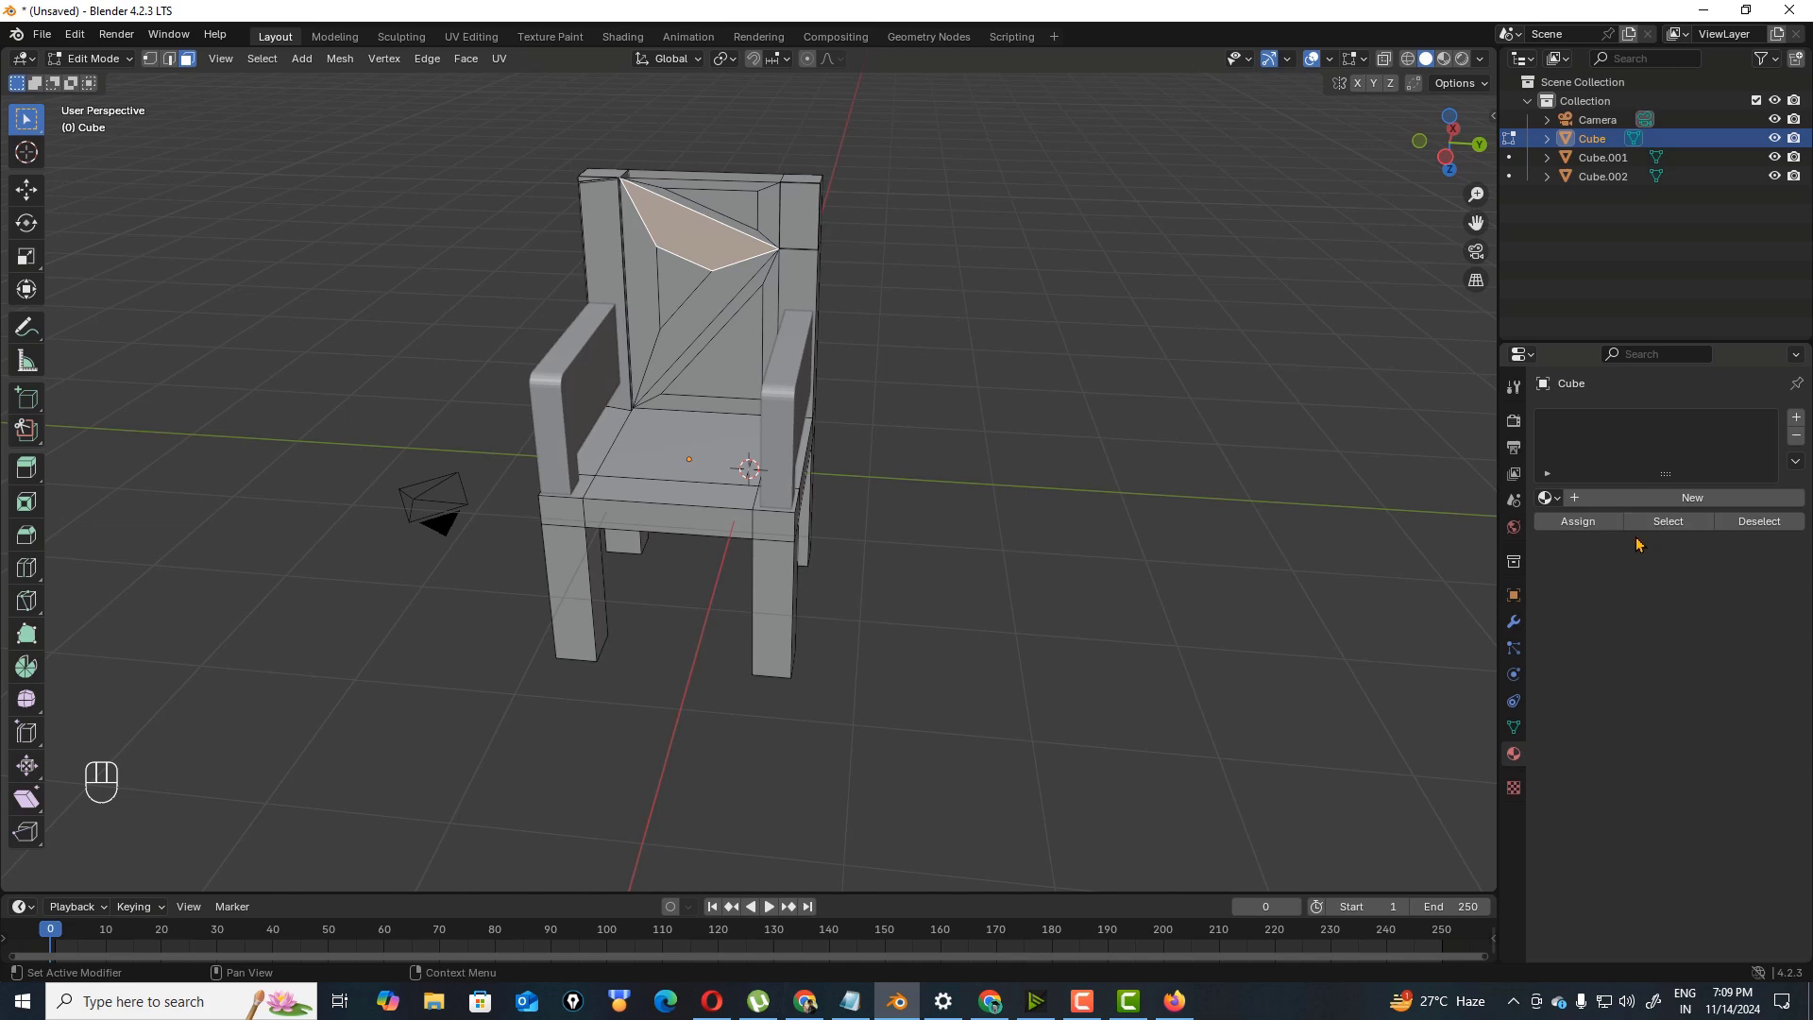
{"action": "left_click", "coordinate": [1577, 501]}
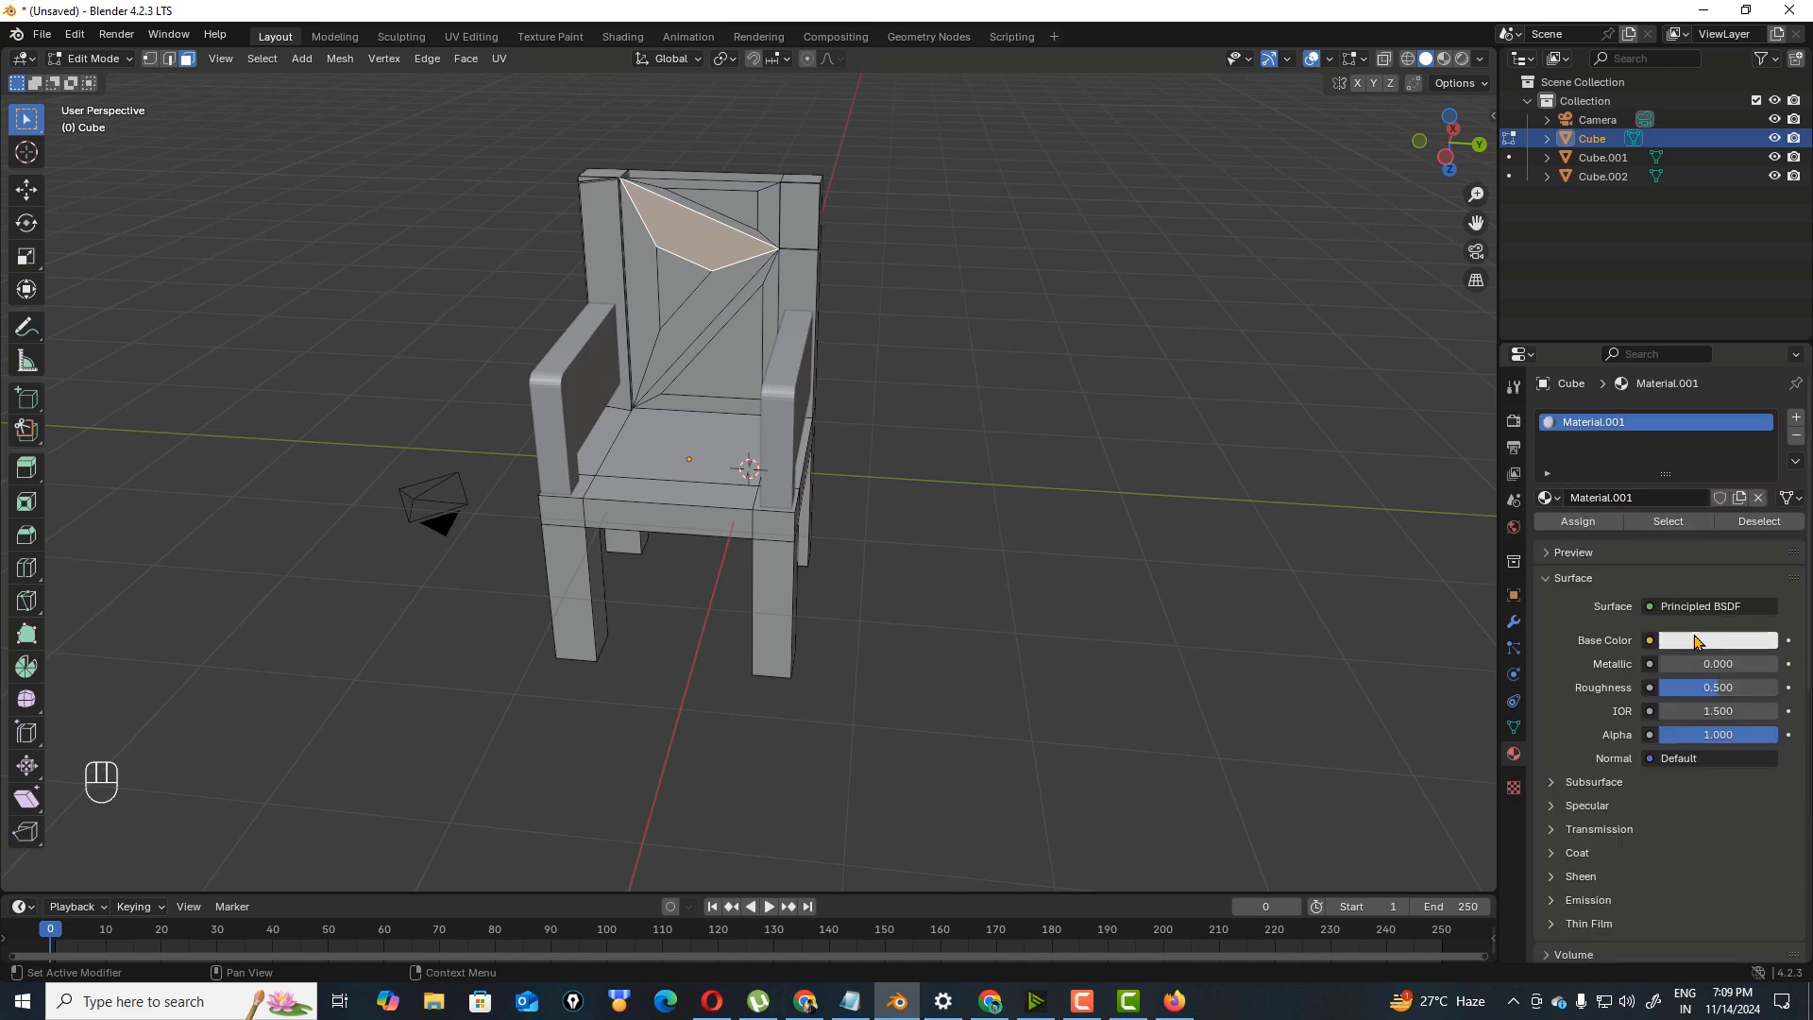
{"action": "left_click", "coordinate": [1700, 640]}
{"action": "left_click", "coordinate": [1672, 488]}
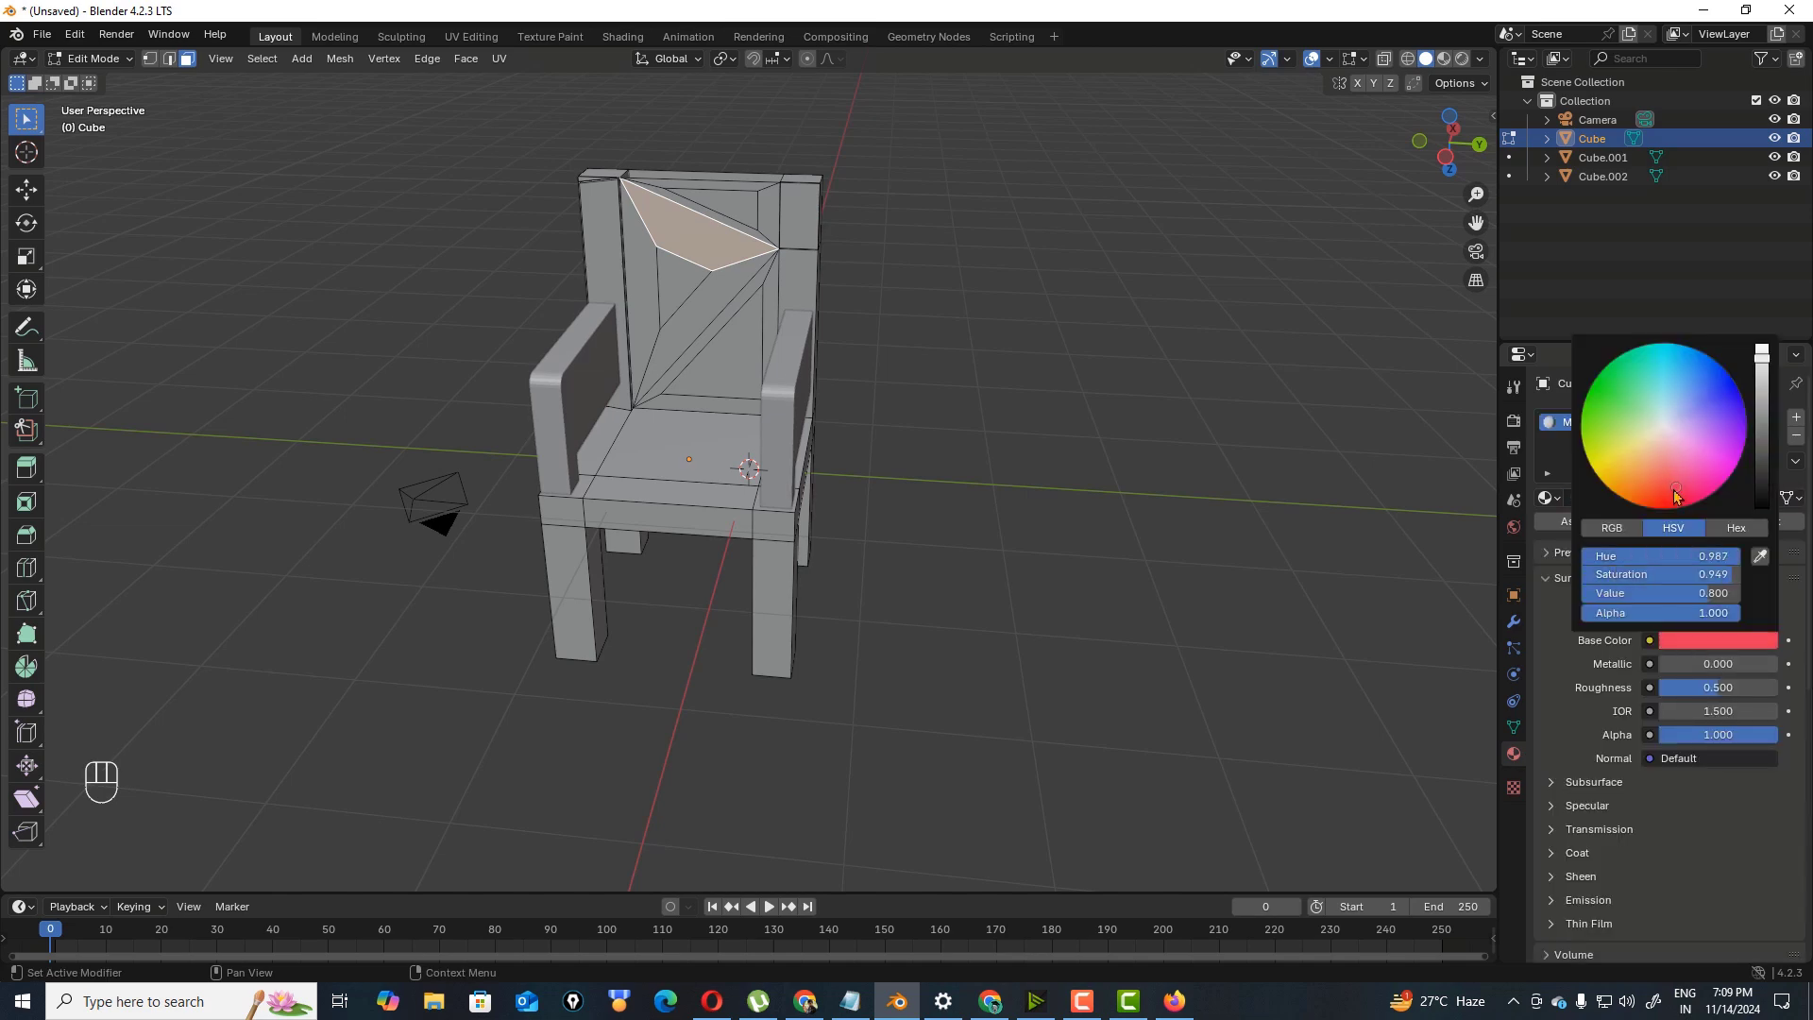
- Select the diagonal backrest face and change the material's base color to yellow, about hue 0.116 and saturation 0.894
{"action": "left_click", "coordinate": [691, 326]}
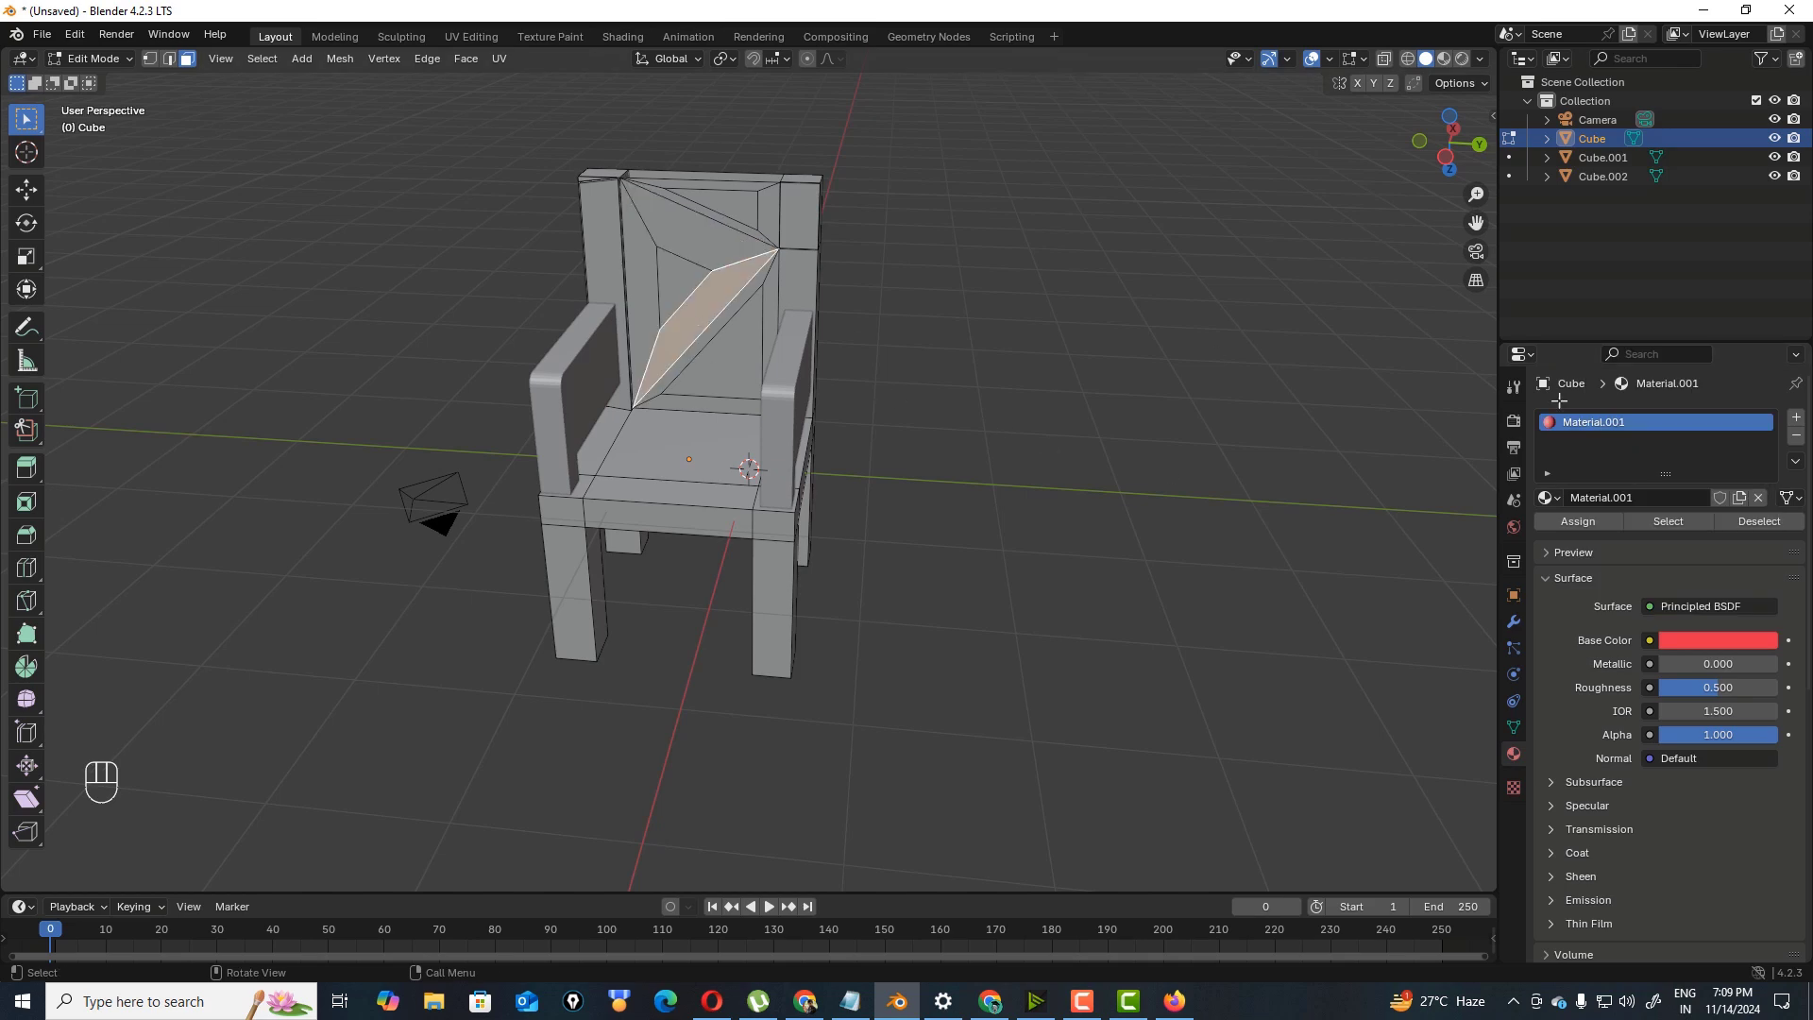
{"action": "left_click", "coordinate": [1690, 639]}
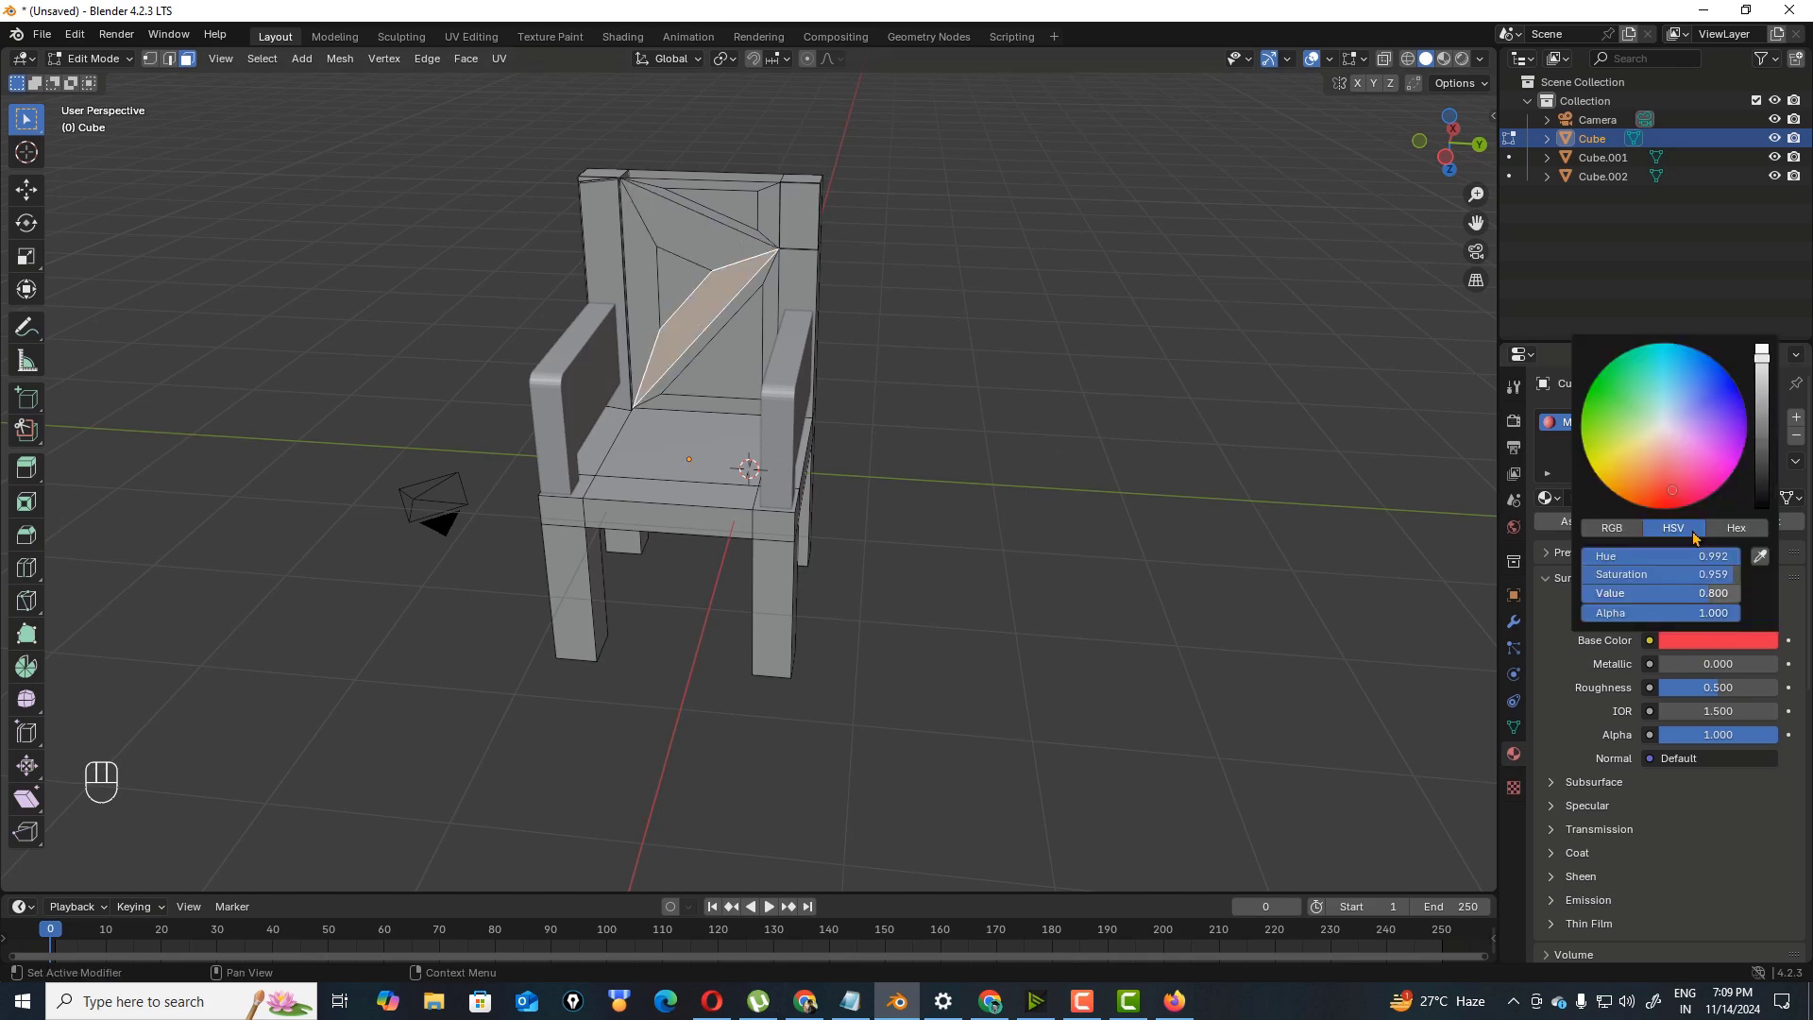
{"action": "left_click", "coordinate": [1625, 464]}
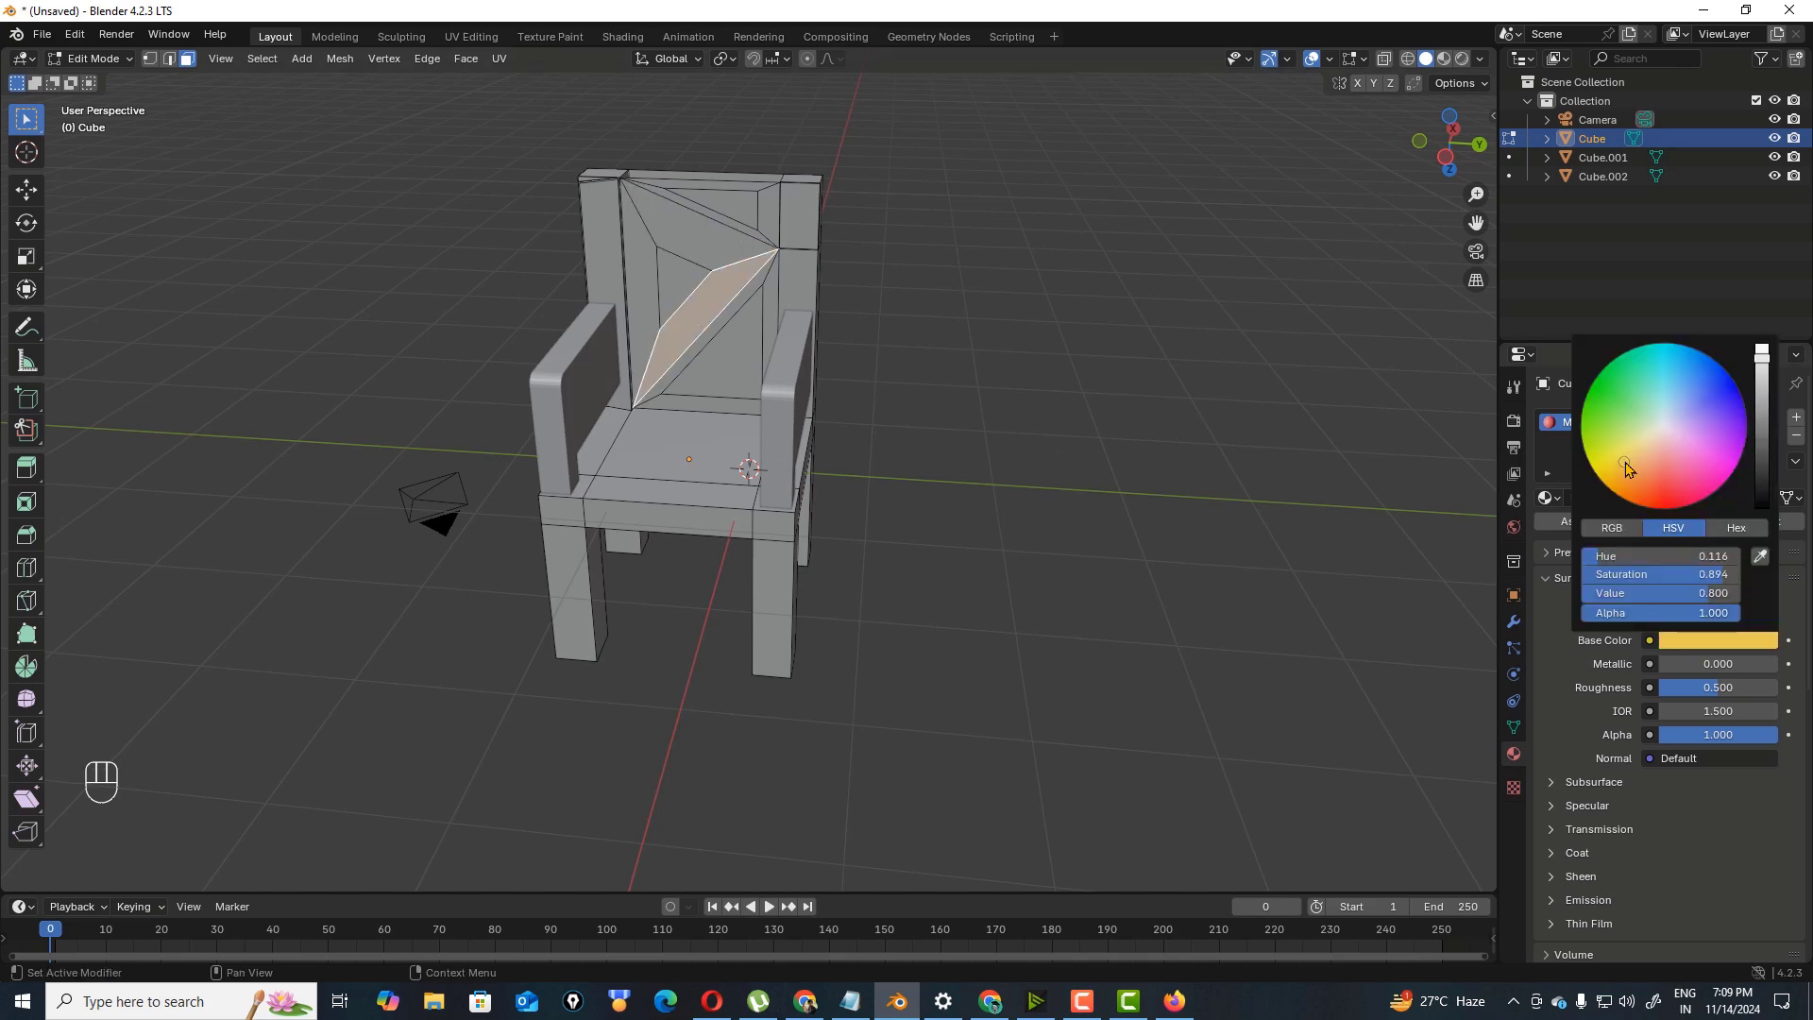
- Show the viewport in Material Preview and set the chair material's base color to red, about hue 0.998 and saturation 0.948
{"action": "left_click", "coordinate": [1461, 61]}
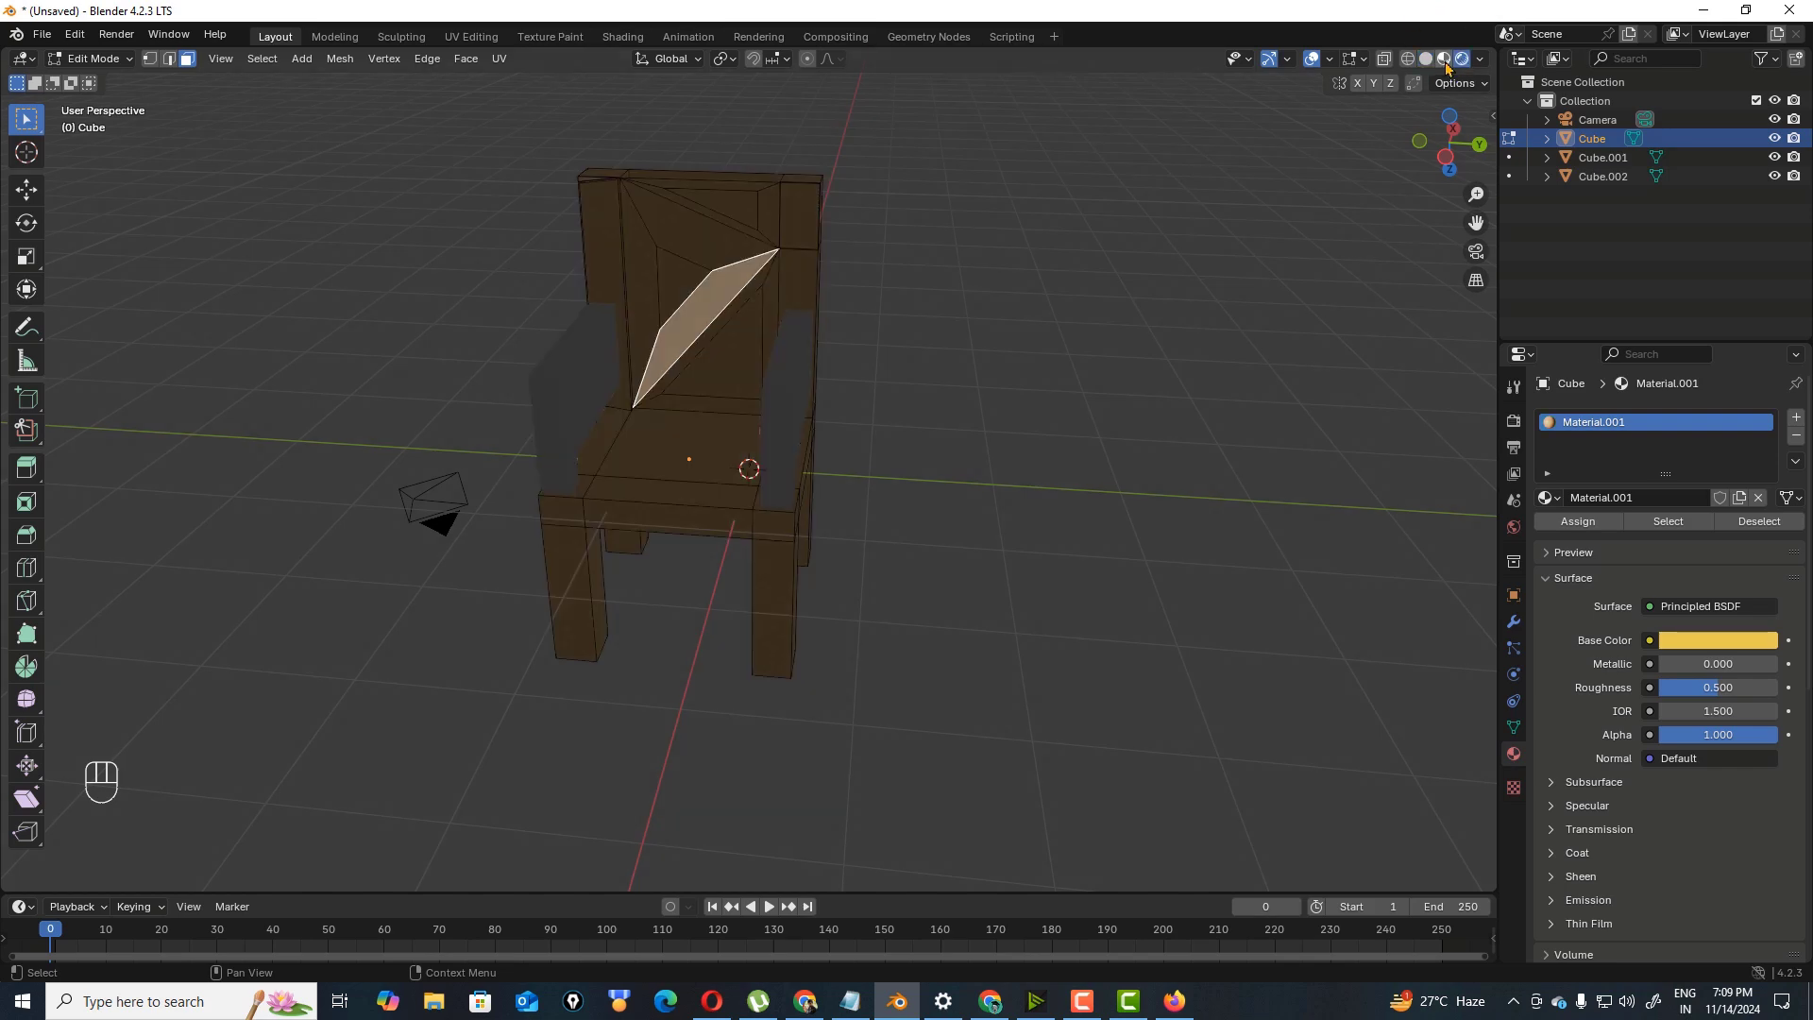
{"action": "left_click", "coordinate": [1442, 61]}
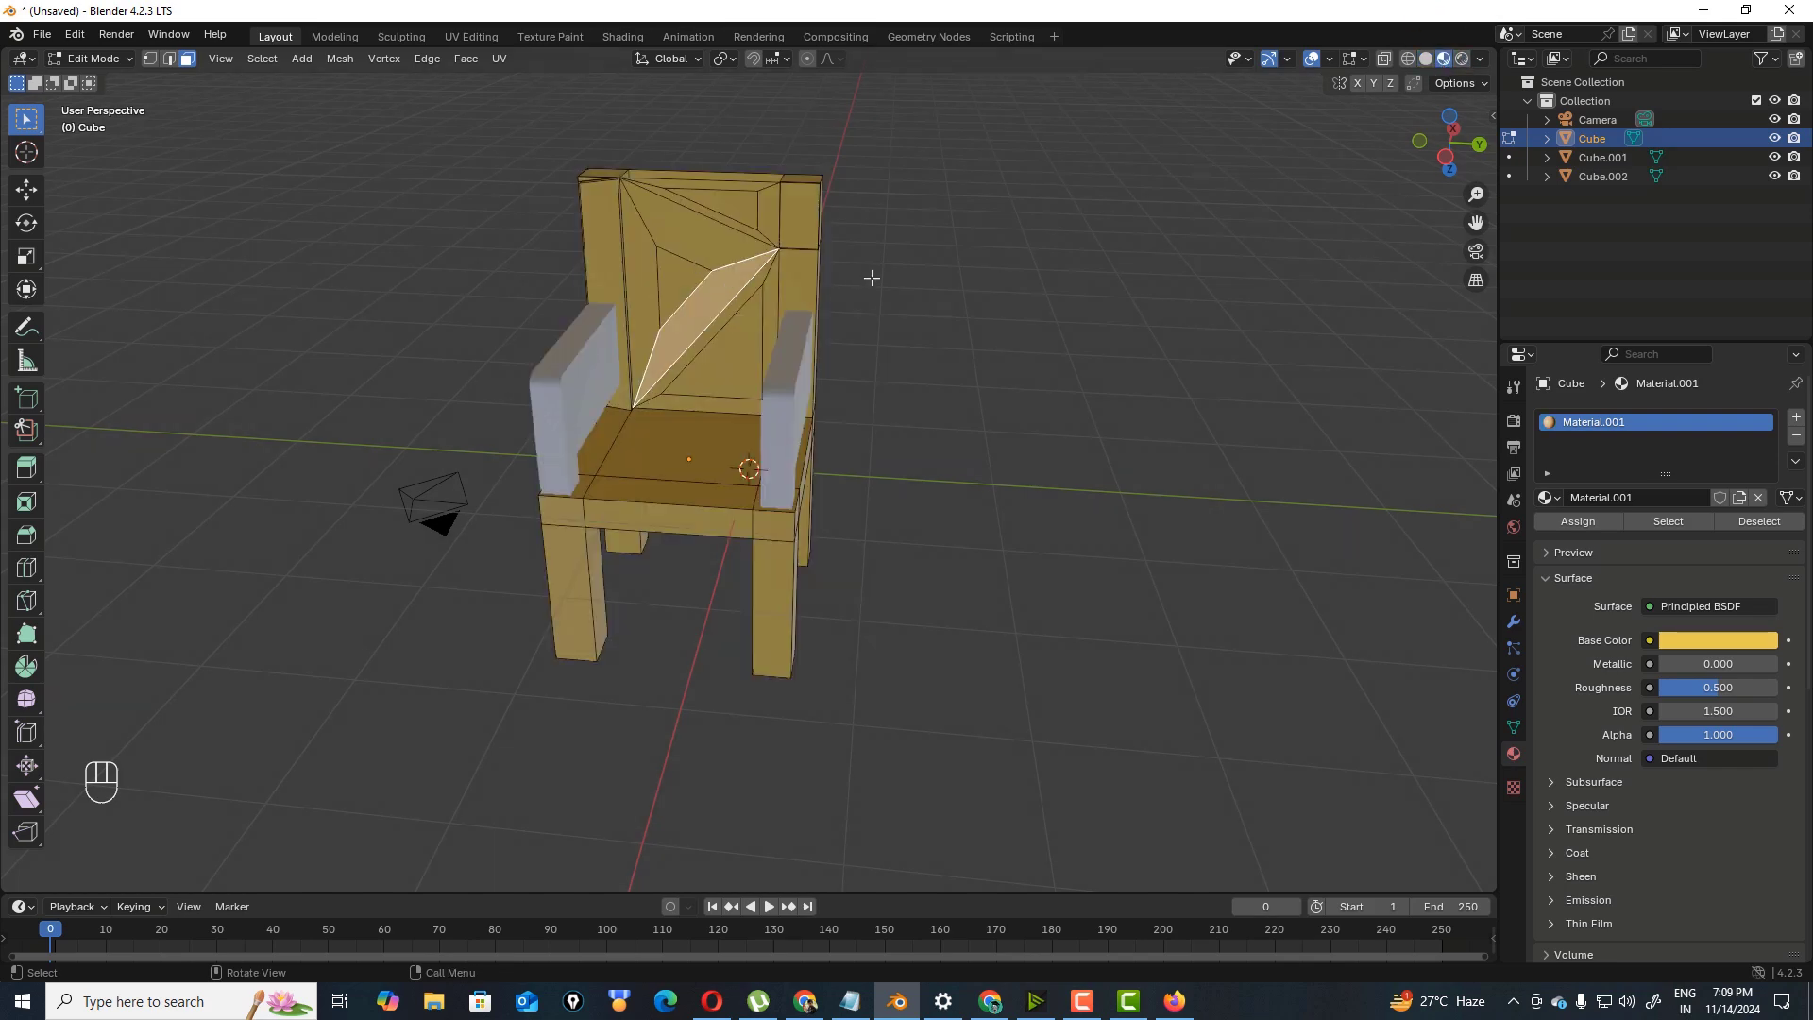
{"action": "left_click", "coordinate": [701, 258]}
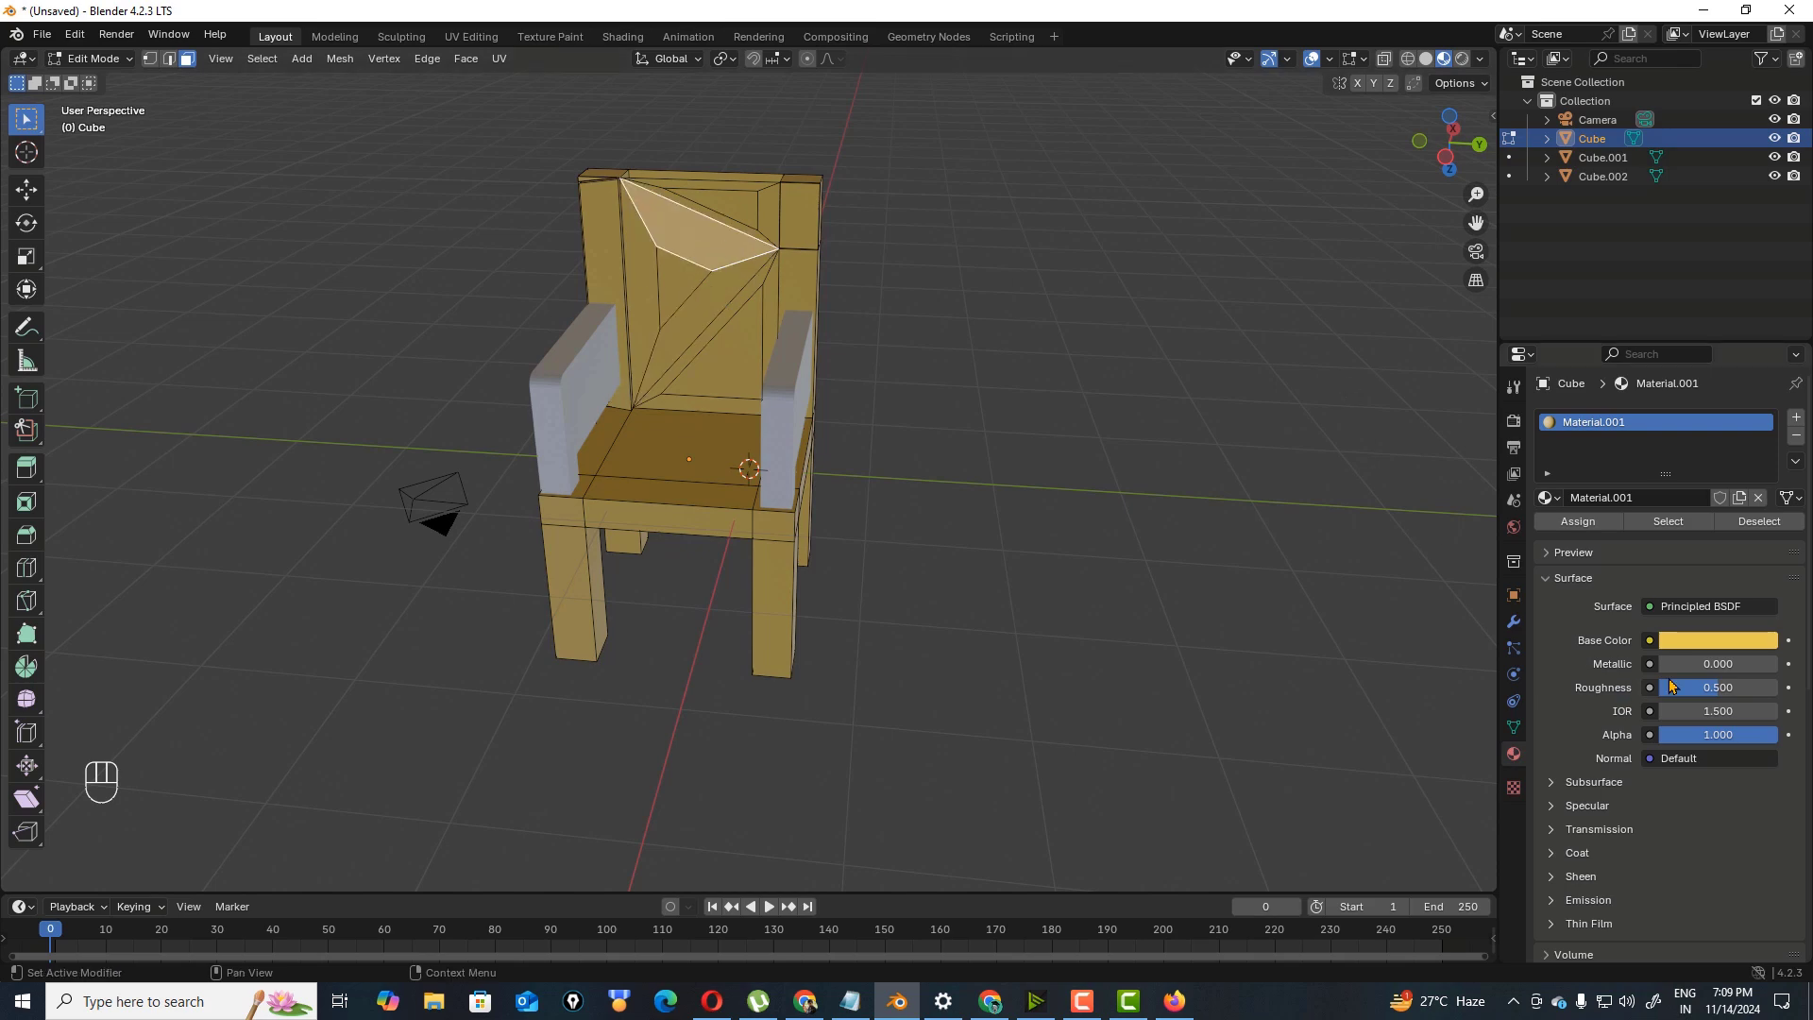
{"action": "left_click", "coordinate": [1695, 642]}
{"action": "left_click", "coordinate": [1668, 488]}
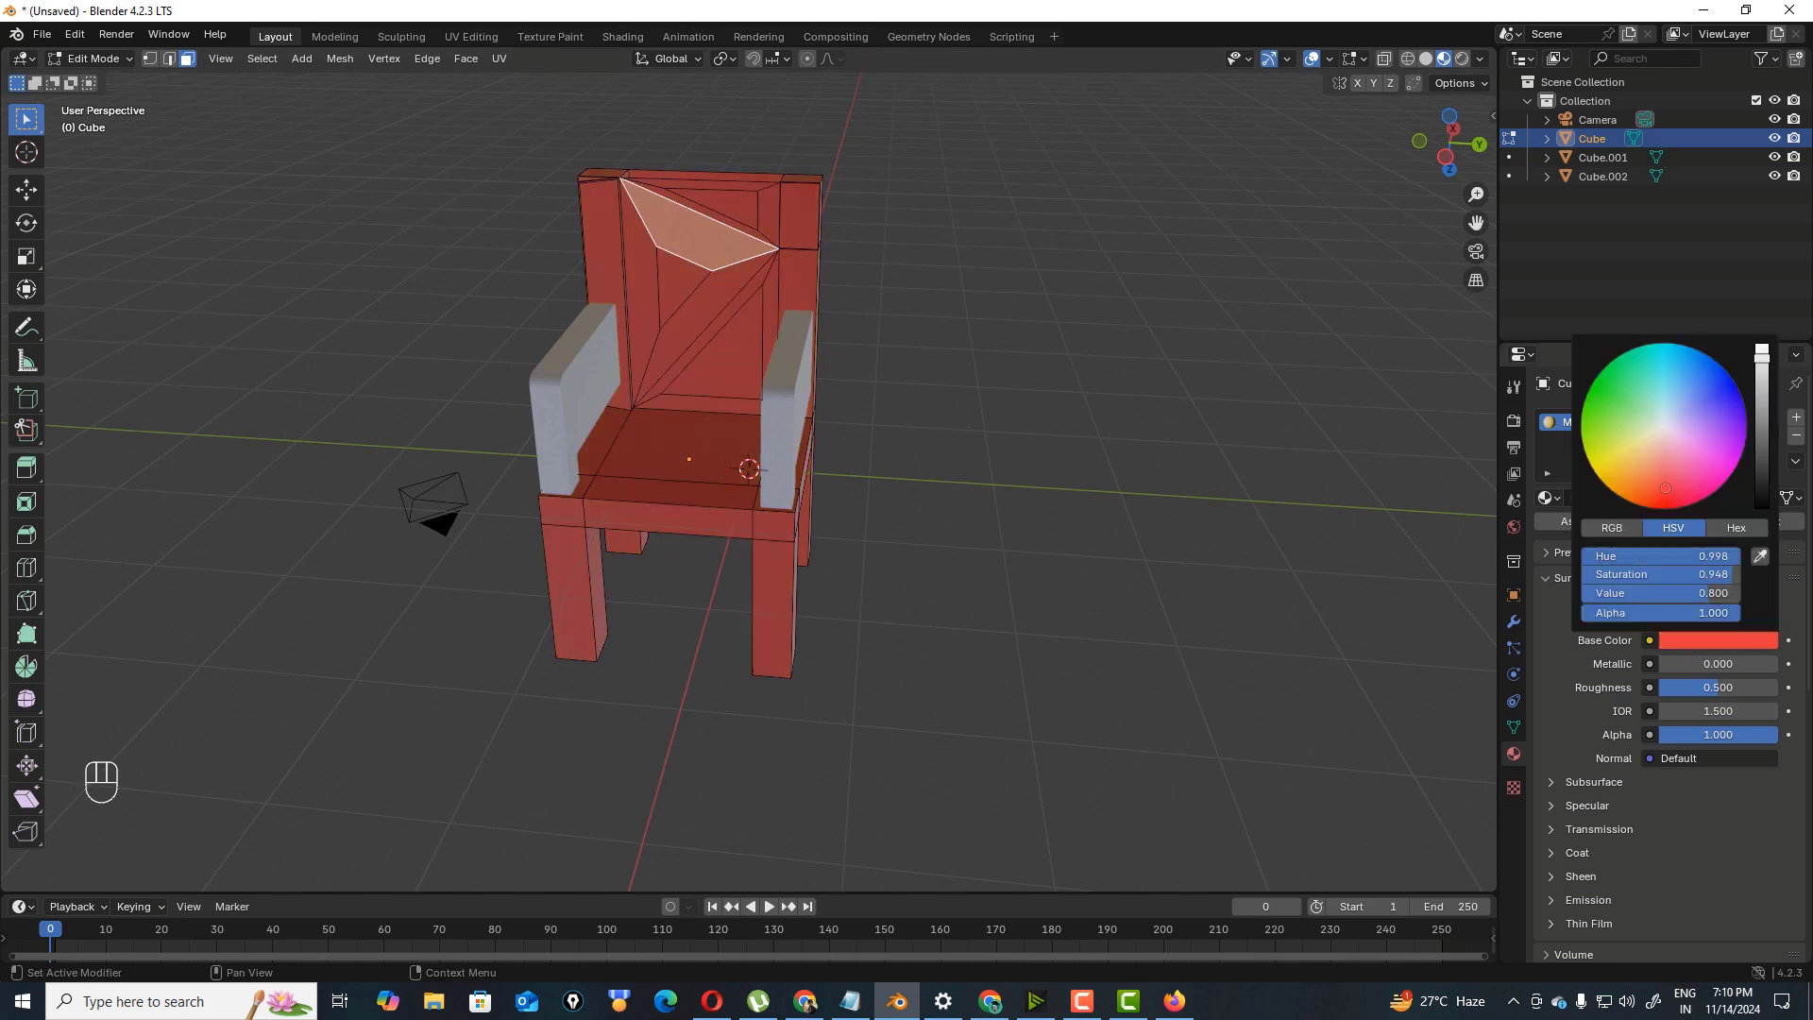
{"action": "left_click", "coordinate": [847, 354]}
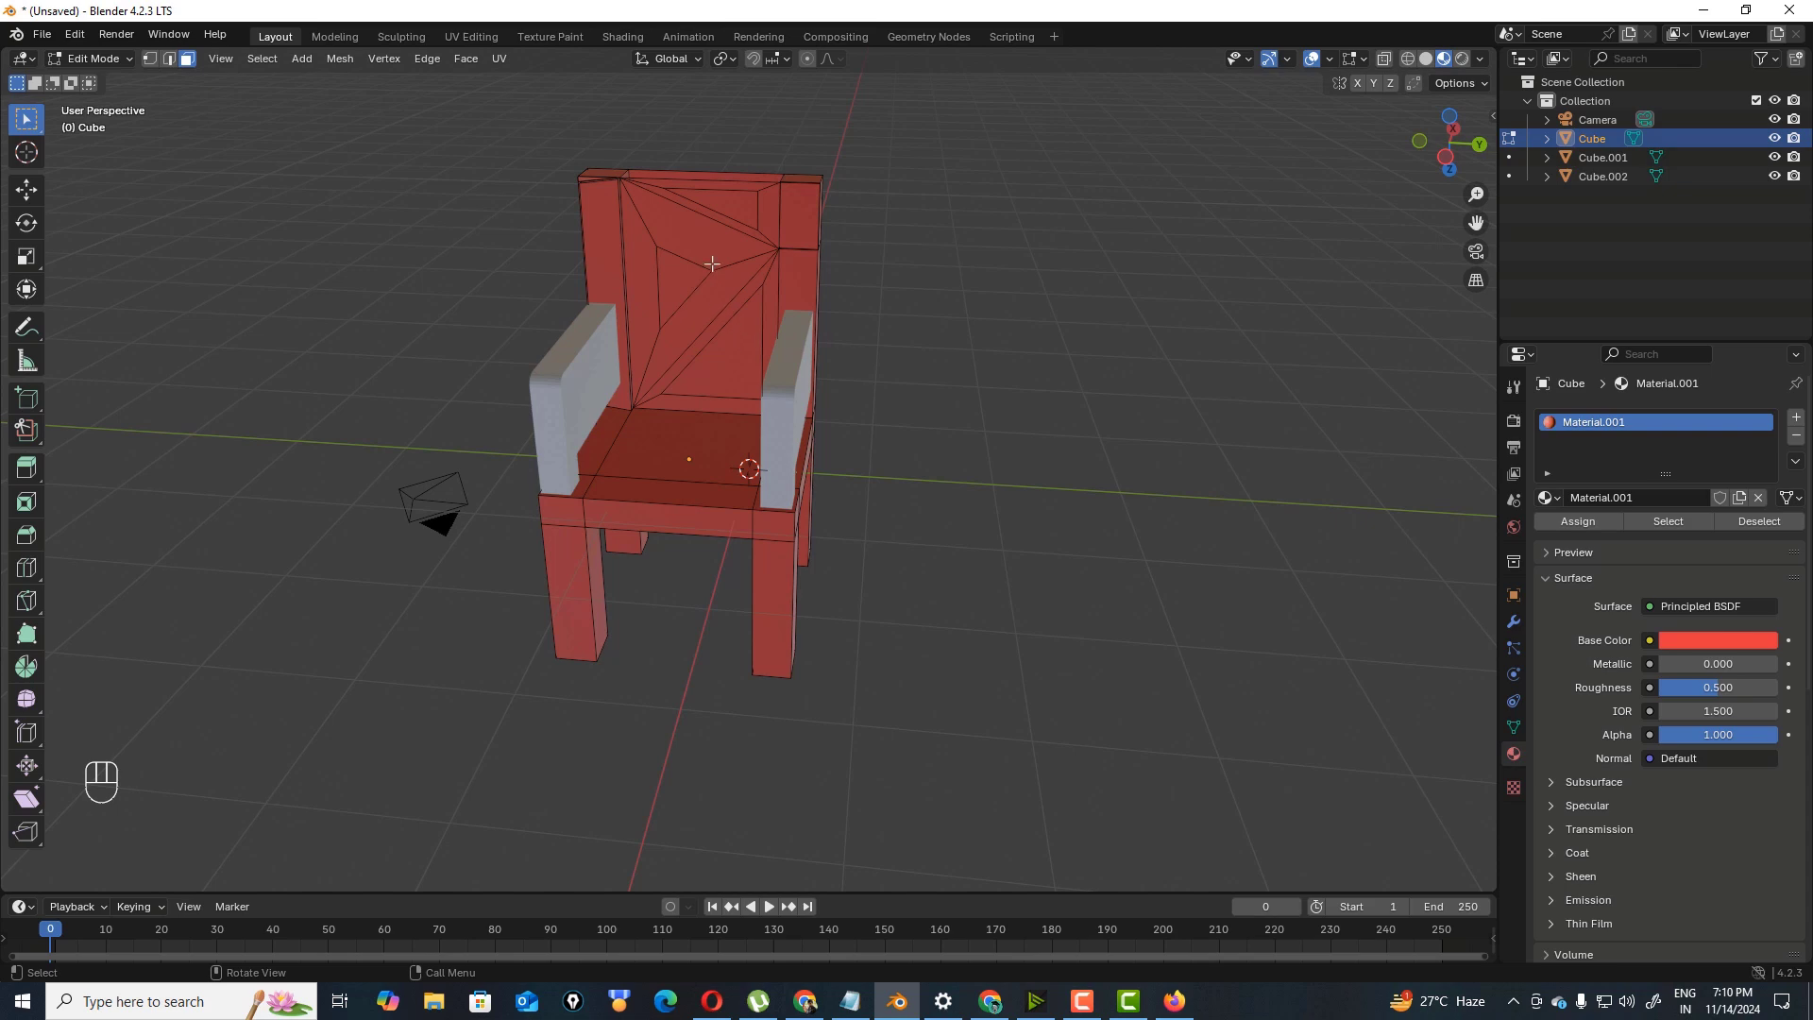
{"action": "left_click", "coordinate": [713, 260]}
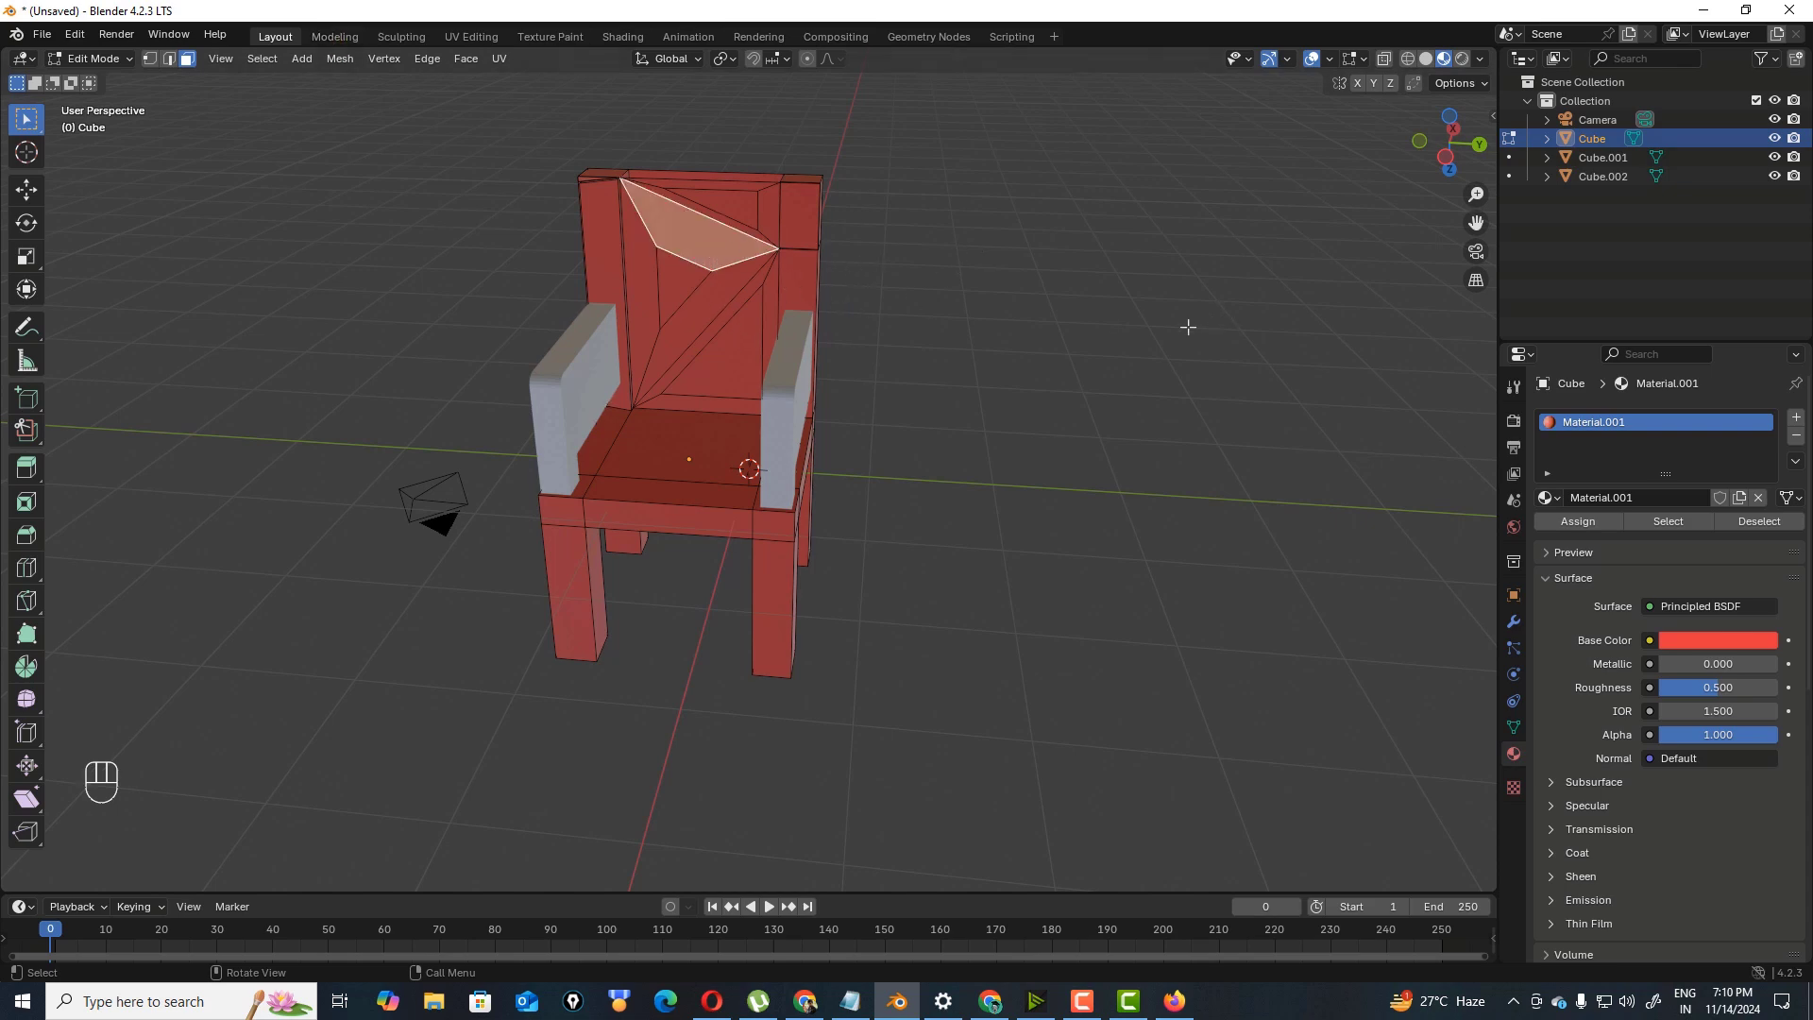
- Try to select the two grey armrests while the chair mesh is in Edit Mode
{"action": "left_click", "coordinate": [995, 377]}
{"action": "left_click", "coordinate": [791, 388]}
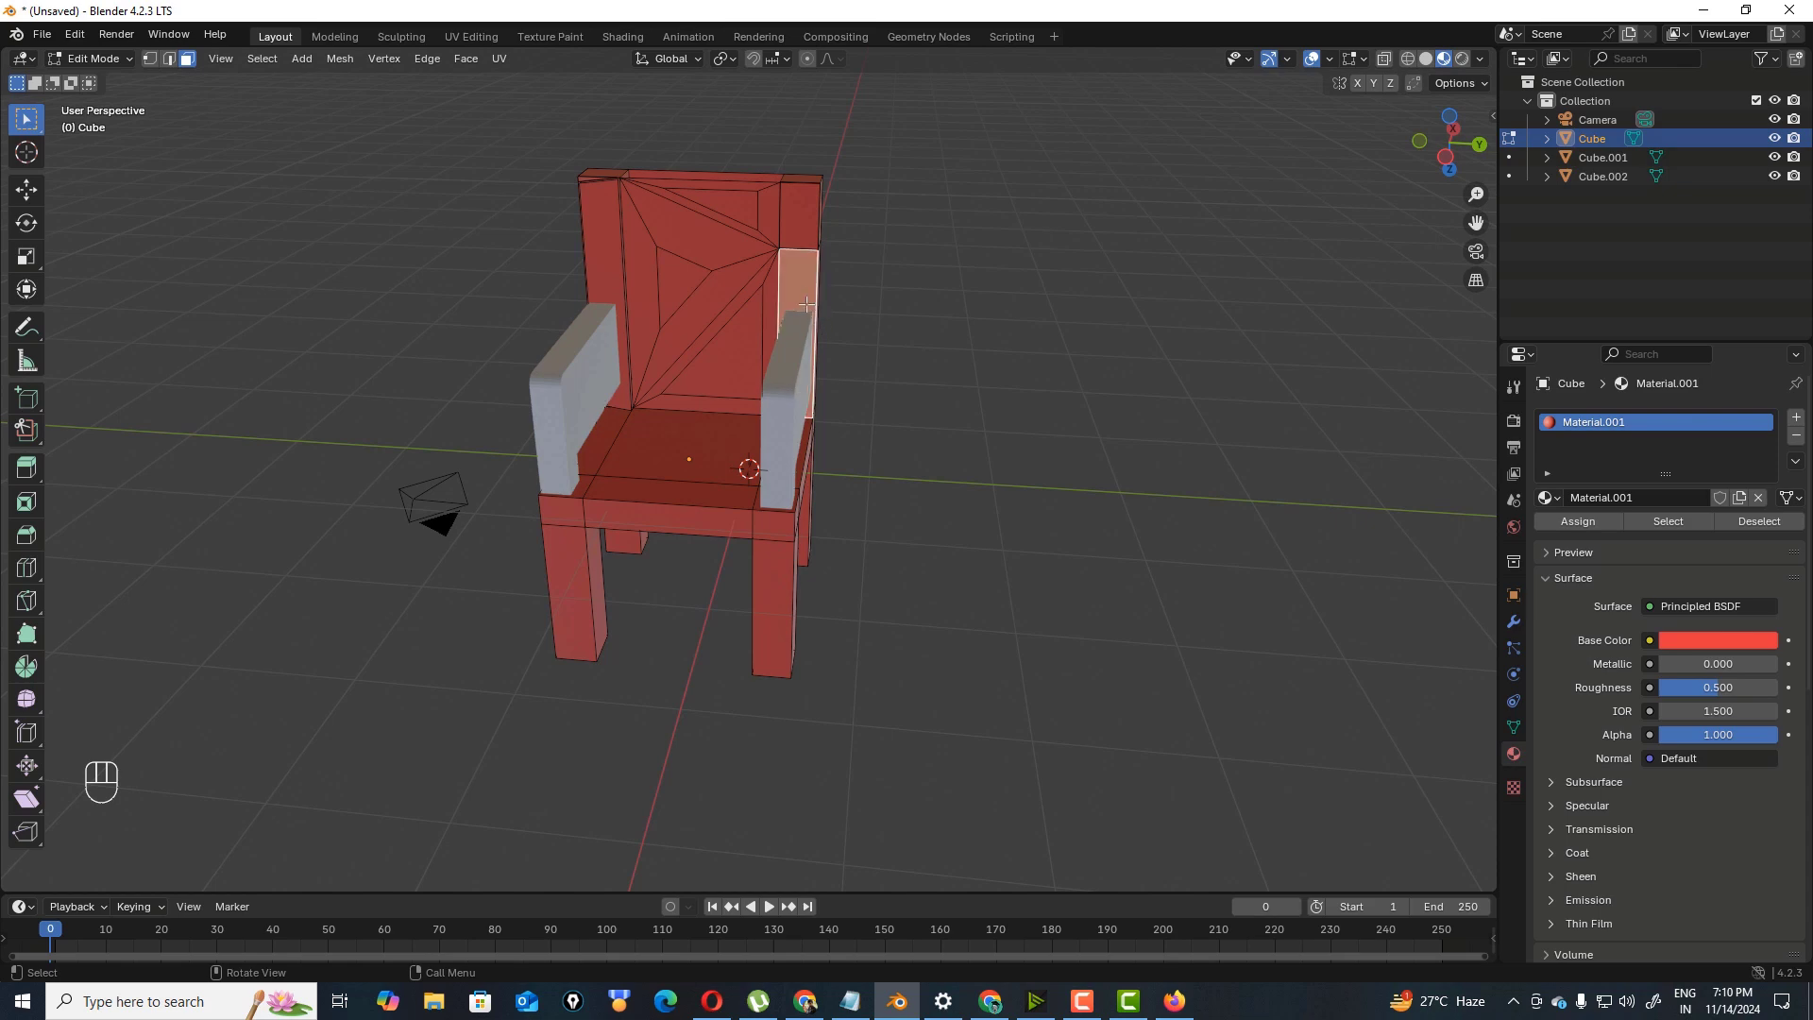
{"action": "left_click", "coordinate": [598, 363]}
{"action": "left_click", "coordinate": [562, 379]}
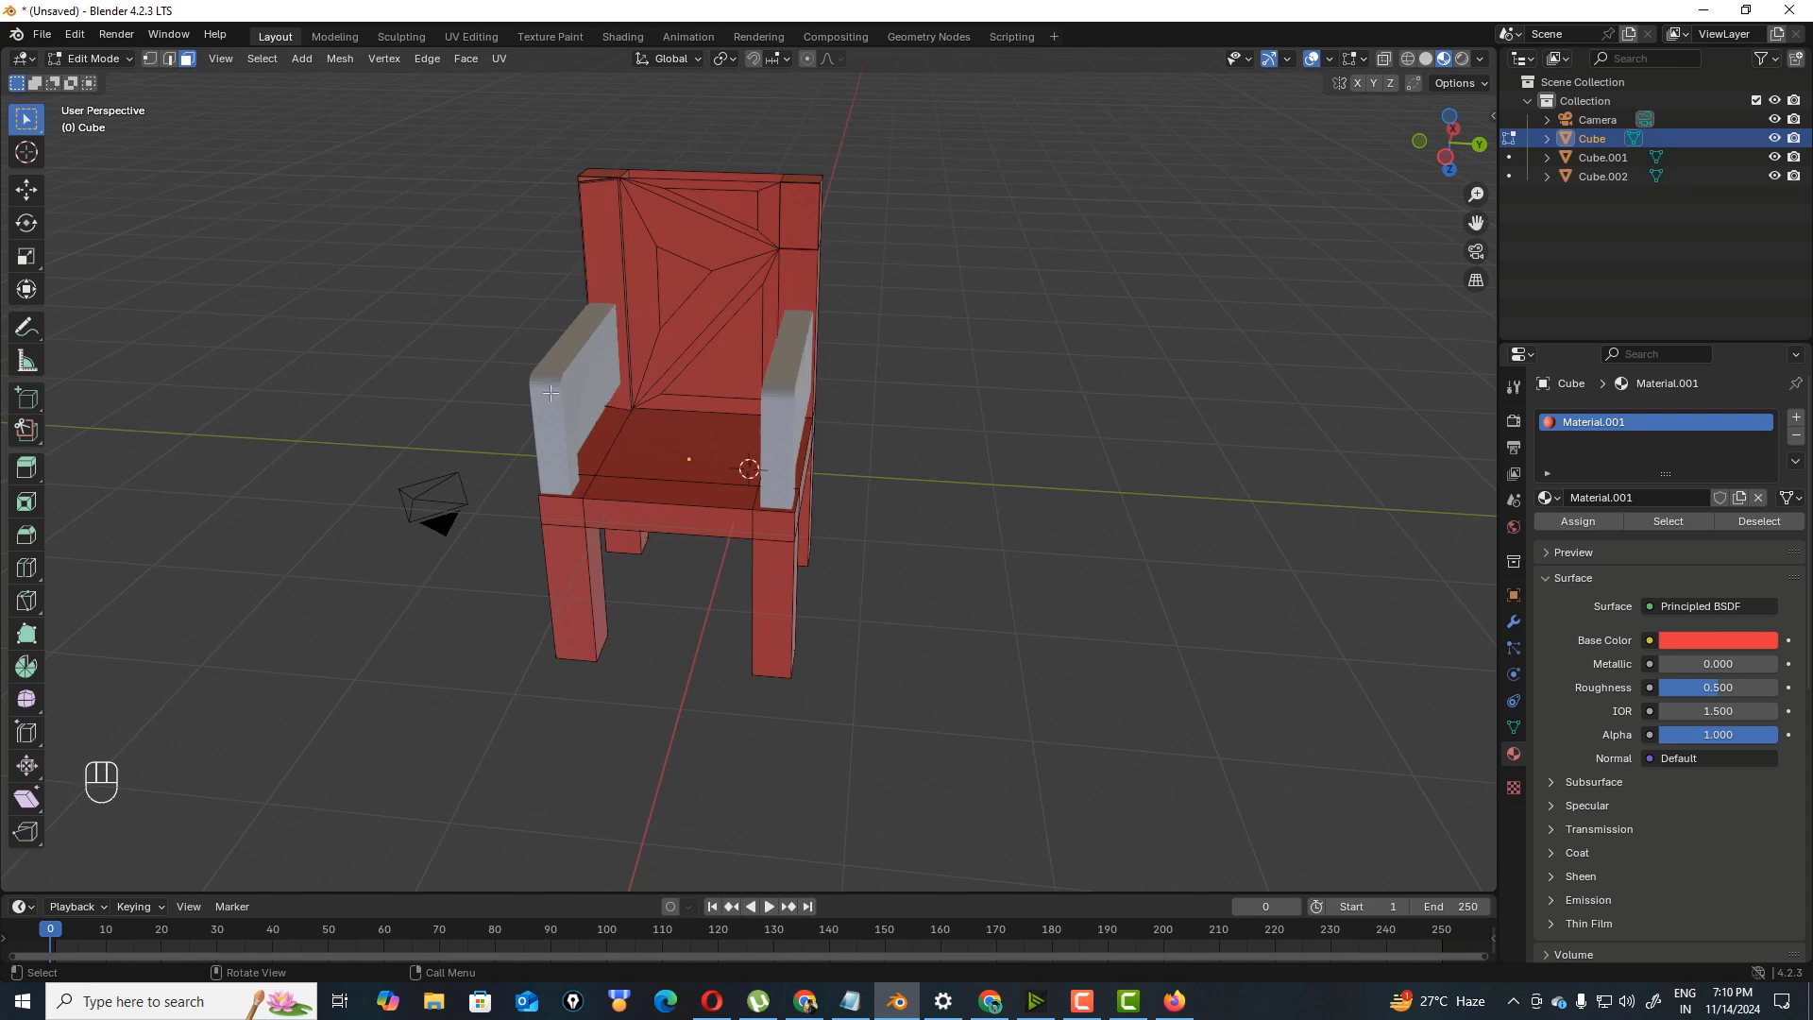
- Return to Object Mode, select the armrests and give Cube.002 a new material with a yellow-orange base color
{"action": "left_click", "coordinate": [125, 59]}
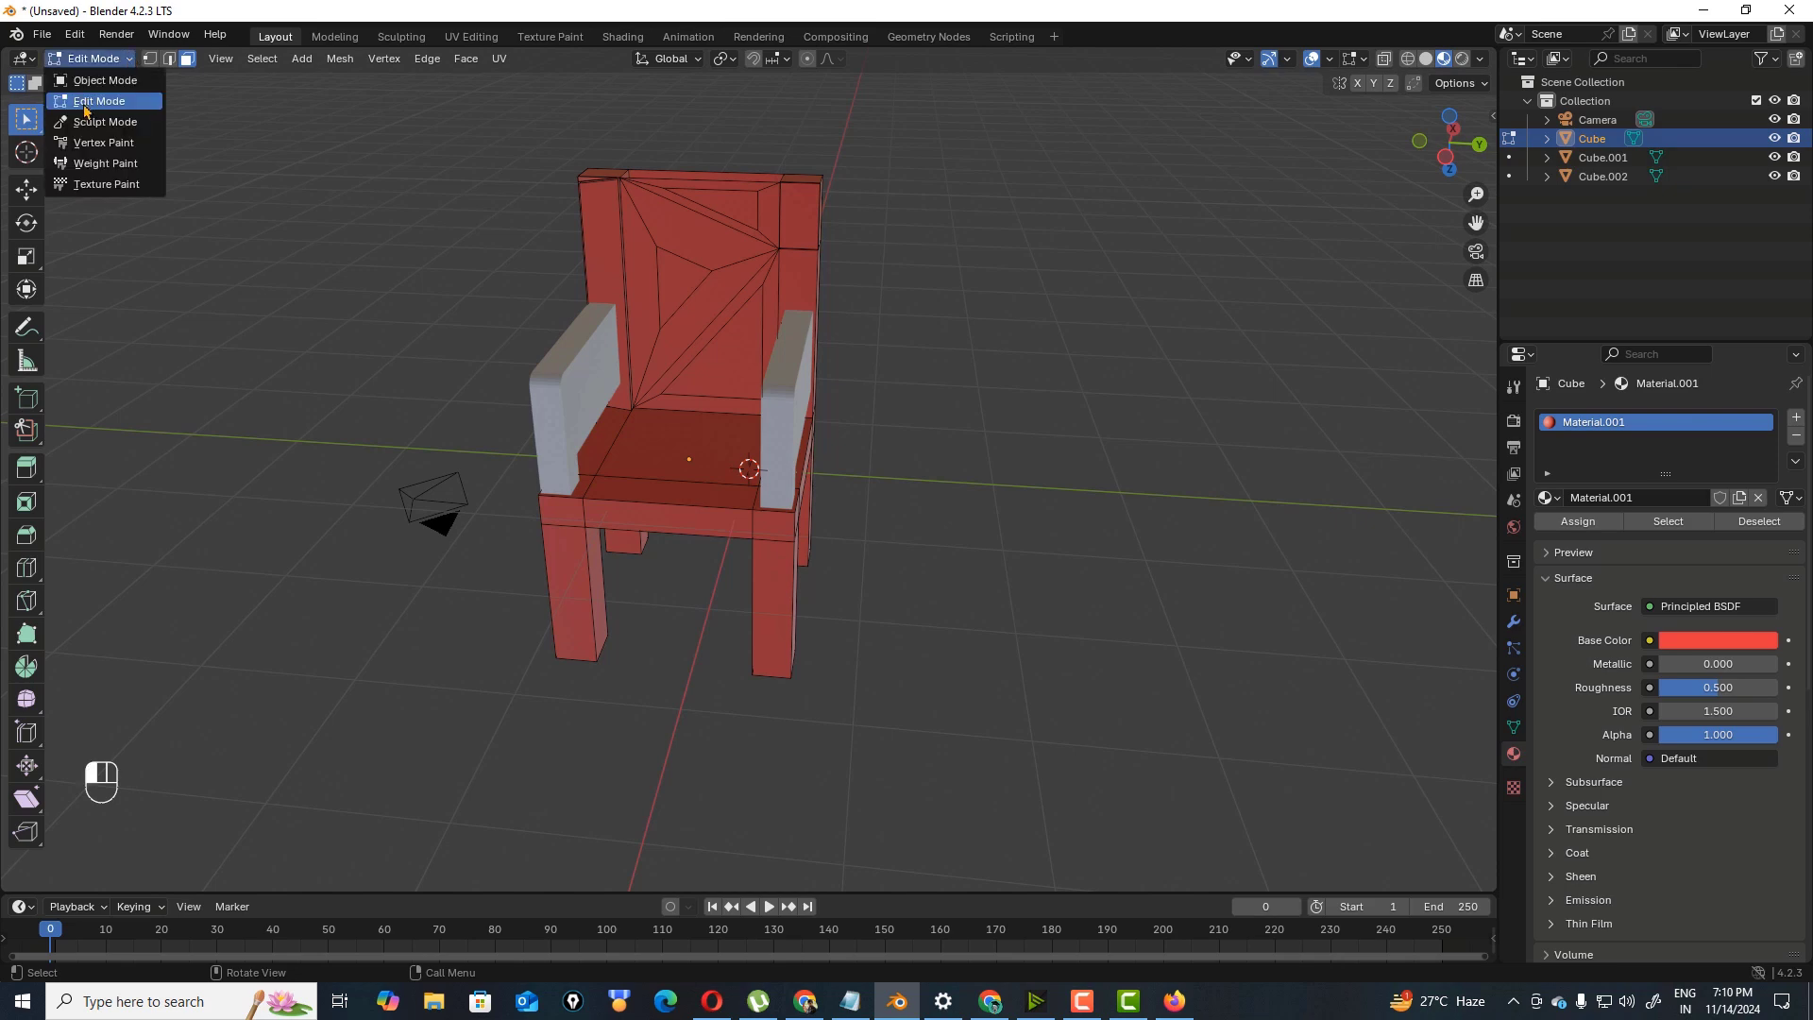
{"action": "left_click", "coordinate": [104, 83]}
{"action": "left_click", "coordinate": [572, 373]}
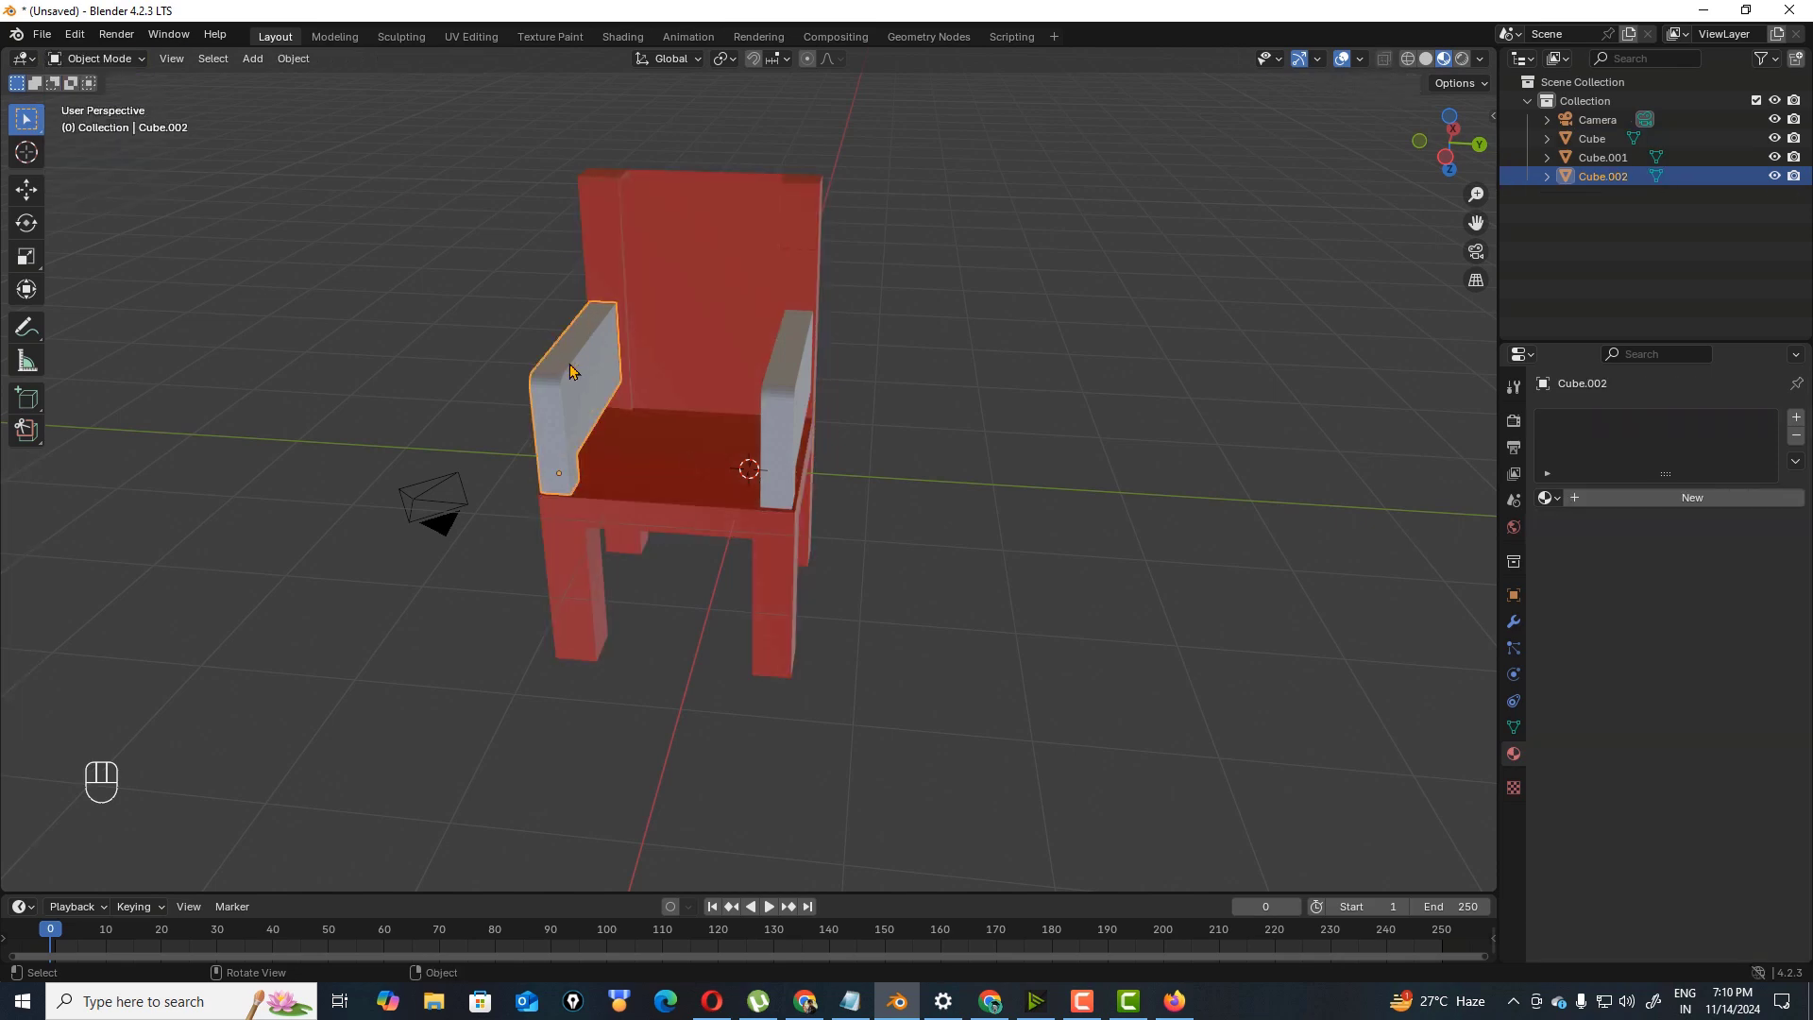
{"action": "left_click", "coordinate": [798, 406], "text": "shift"}
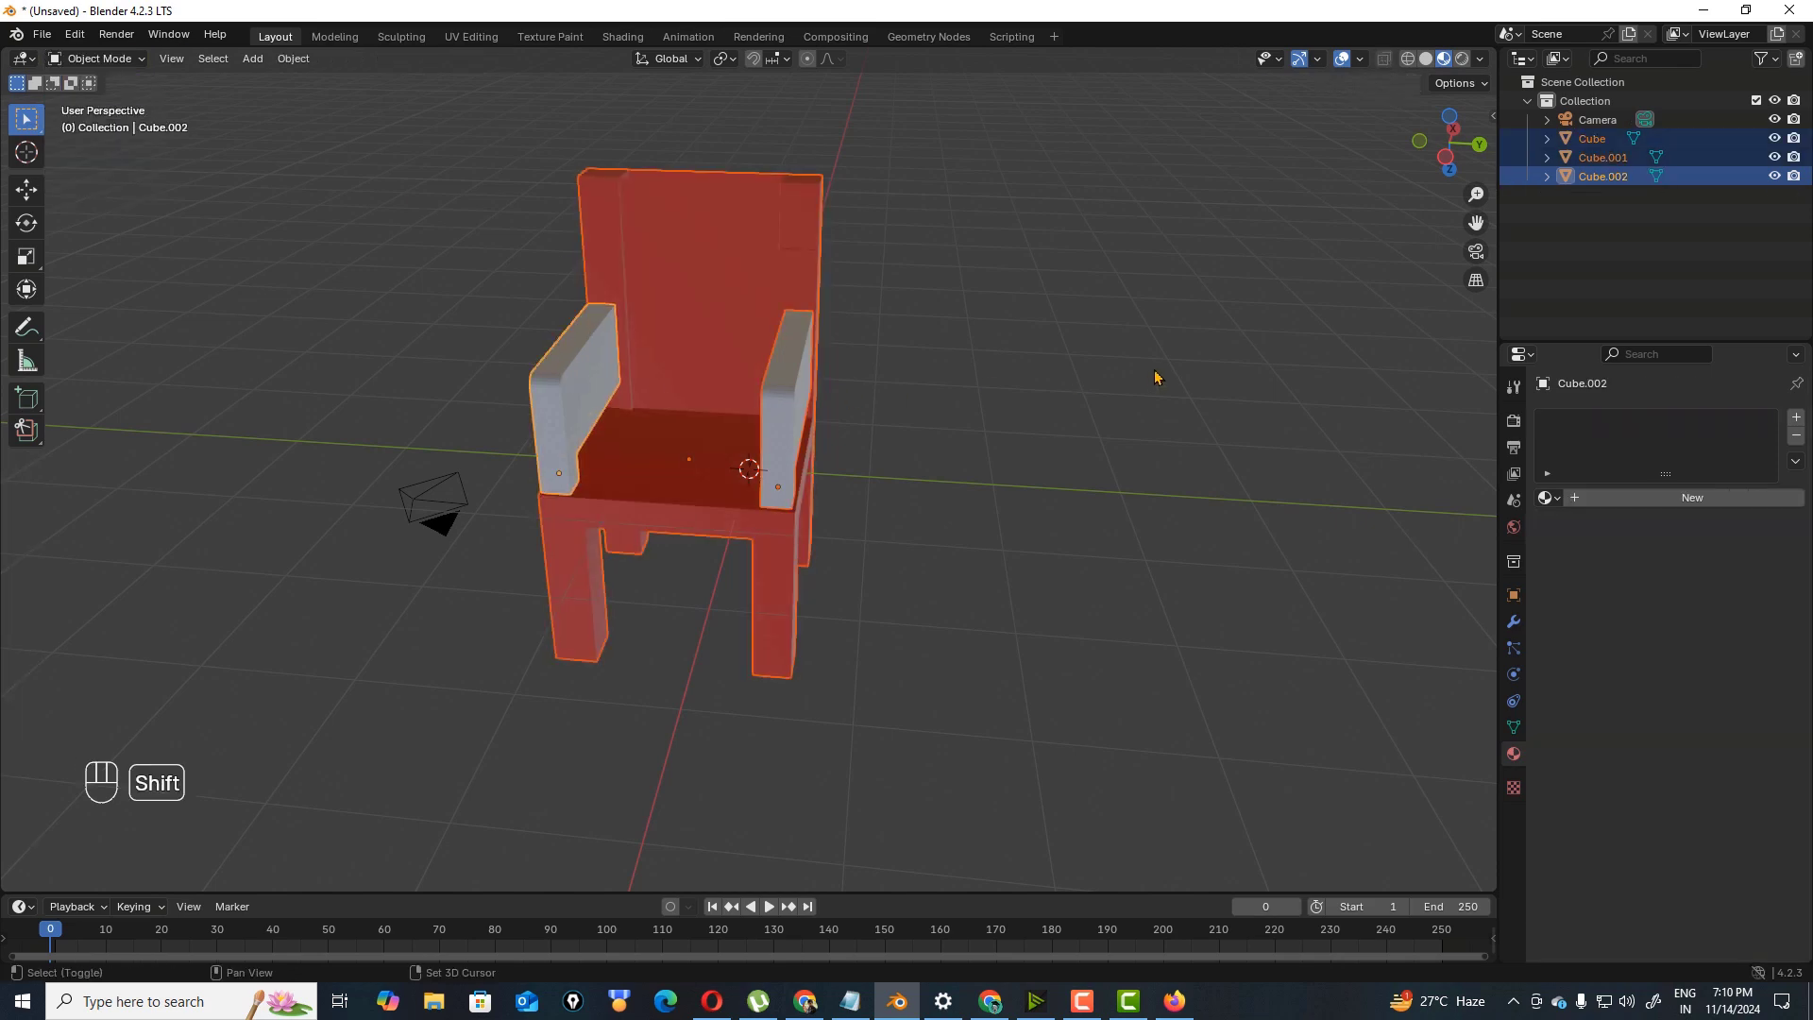
{"action": "left_click", "coordinate": [1586, 499]}
{"action": "left_click", "coordinate": [1695, 618]}
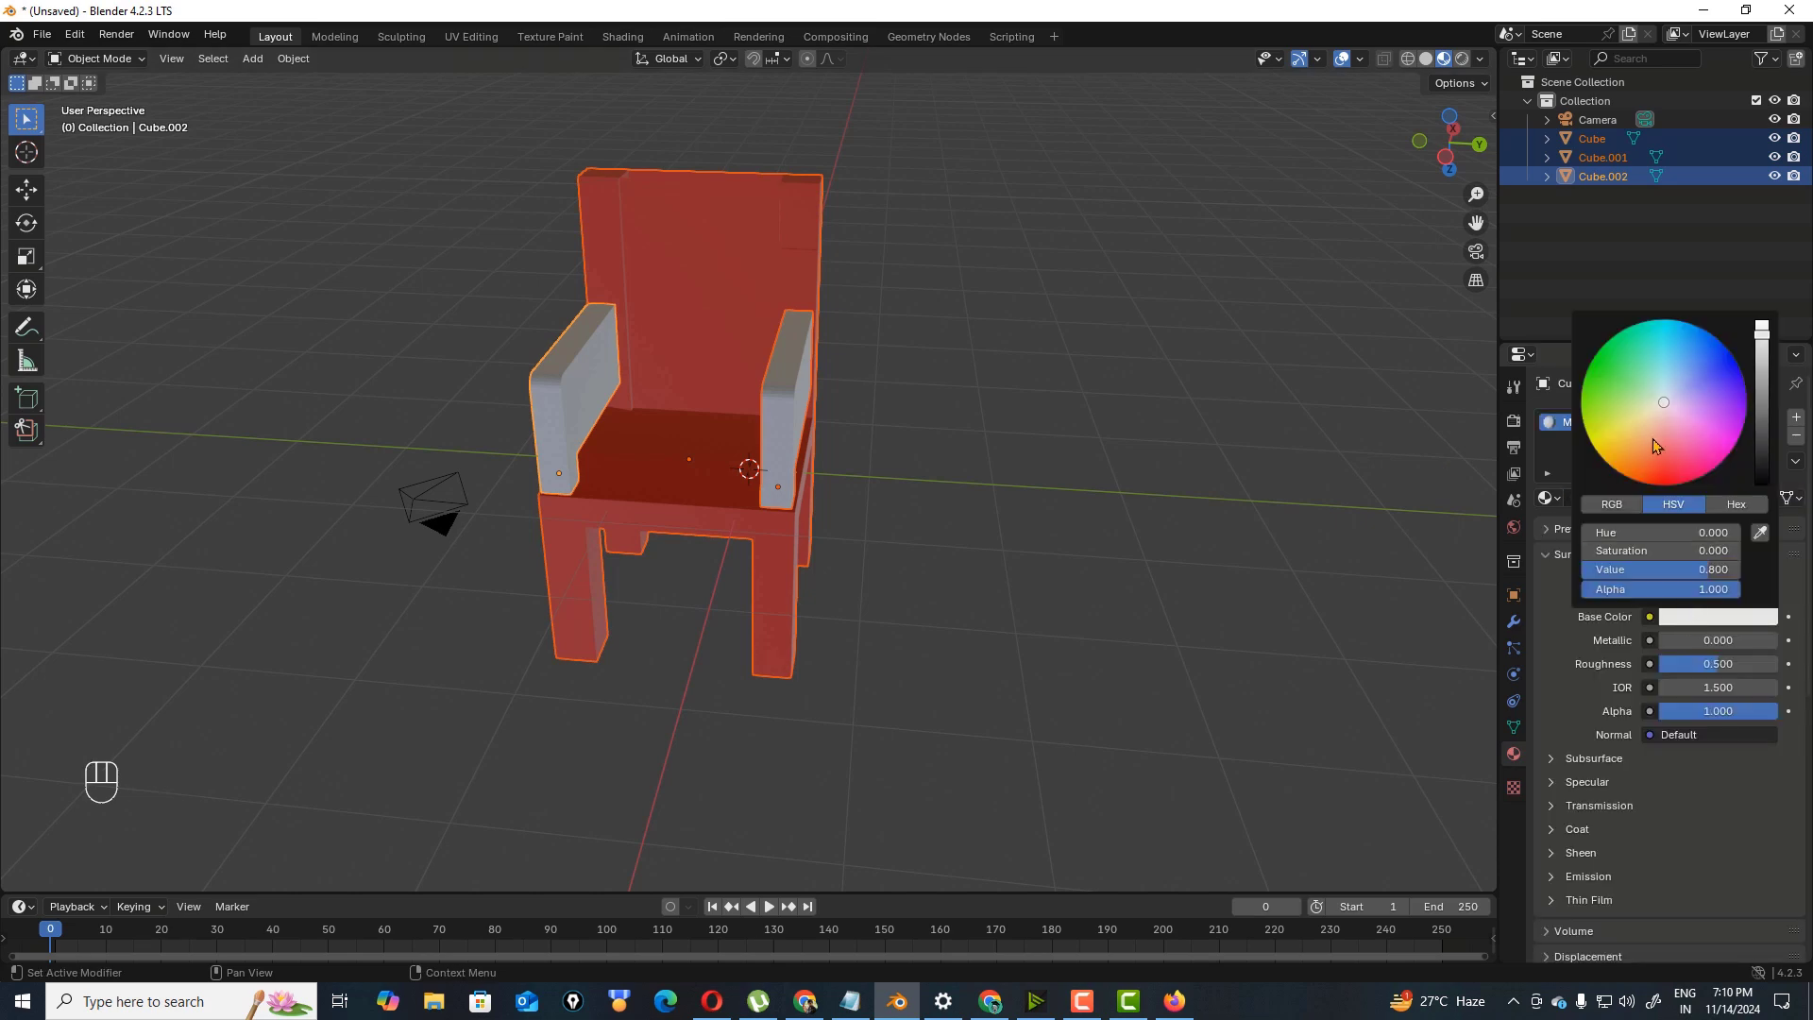
{"action": "left_click_drag", "start_coordinate": [1626, 436], "coordinate": [1621, 446]}
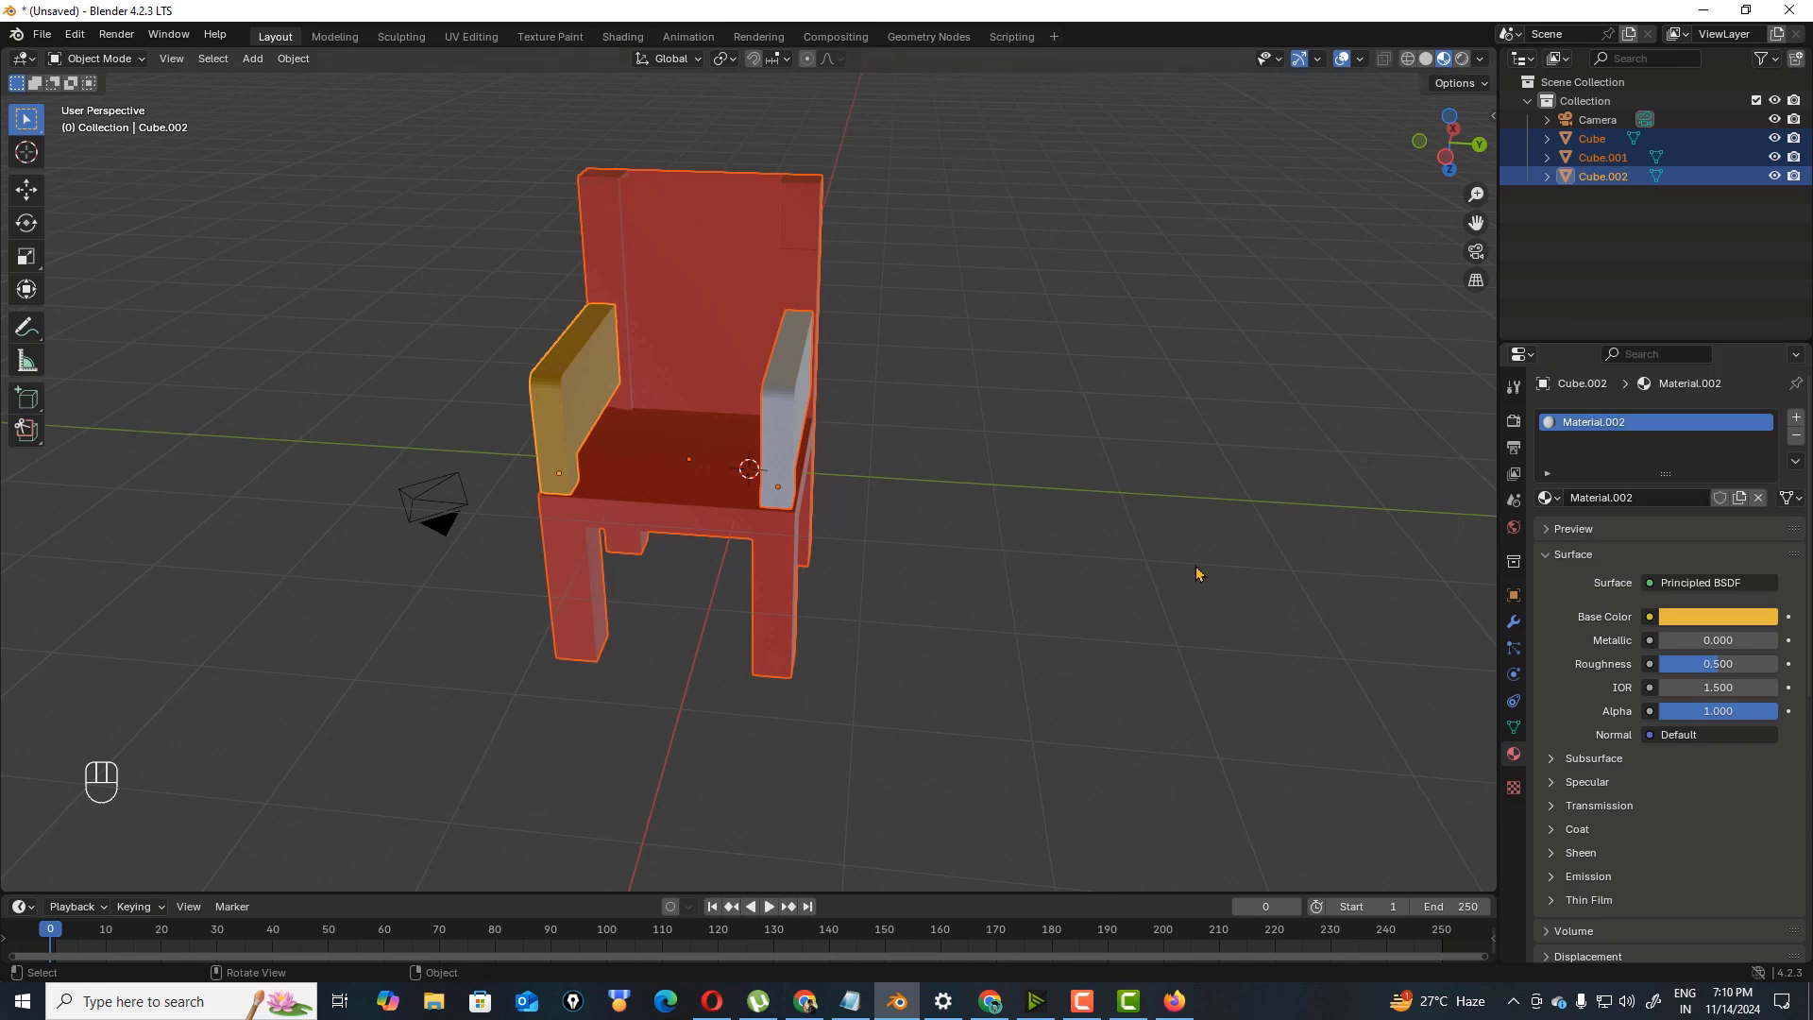
- Select the still-grey armrest Cube.001 and give it a new material with an orange base color
{"action": "left_click", "coordinate": [791, 433]}
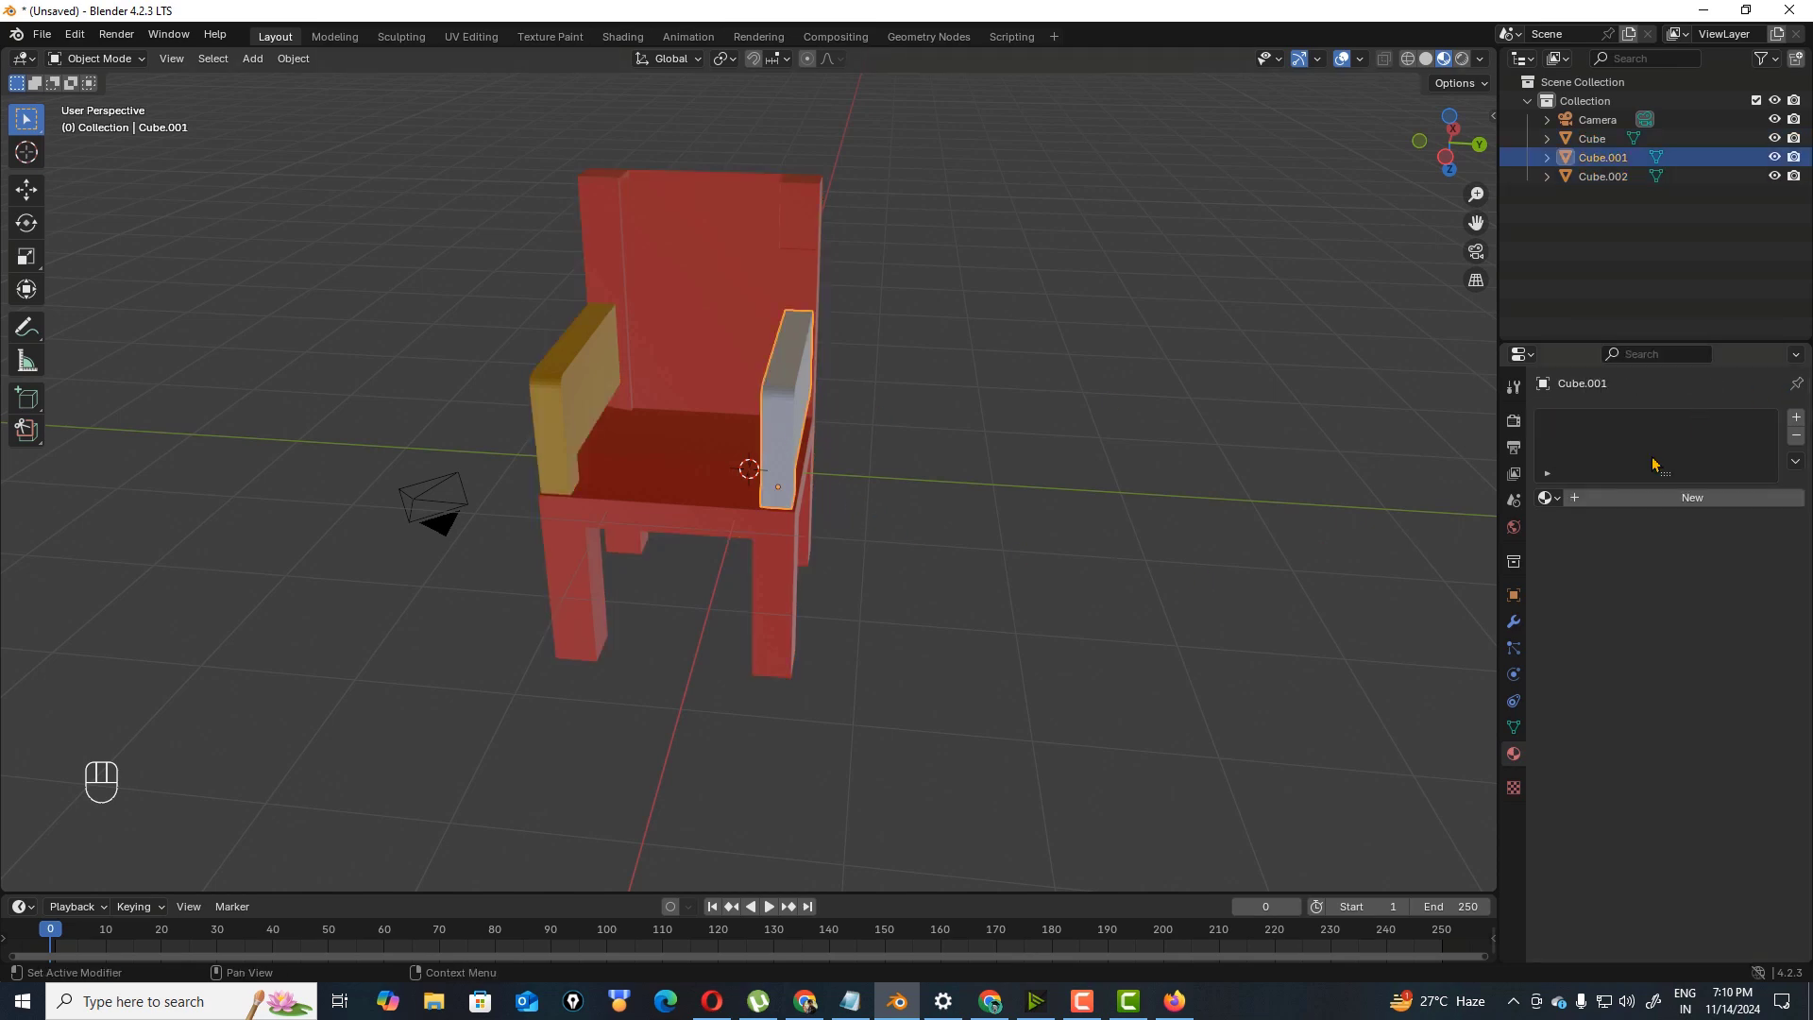
{"action": "left_click", "coordinate": [1596, 498]}
{"action": "left_click", "coordinate": [1716, 620]}
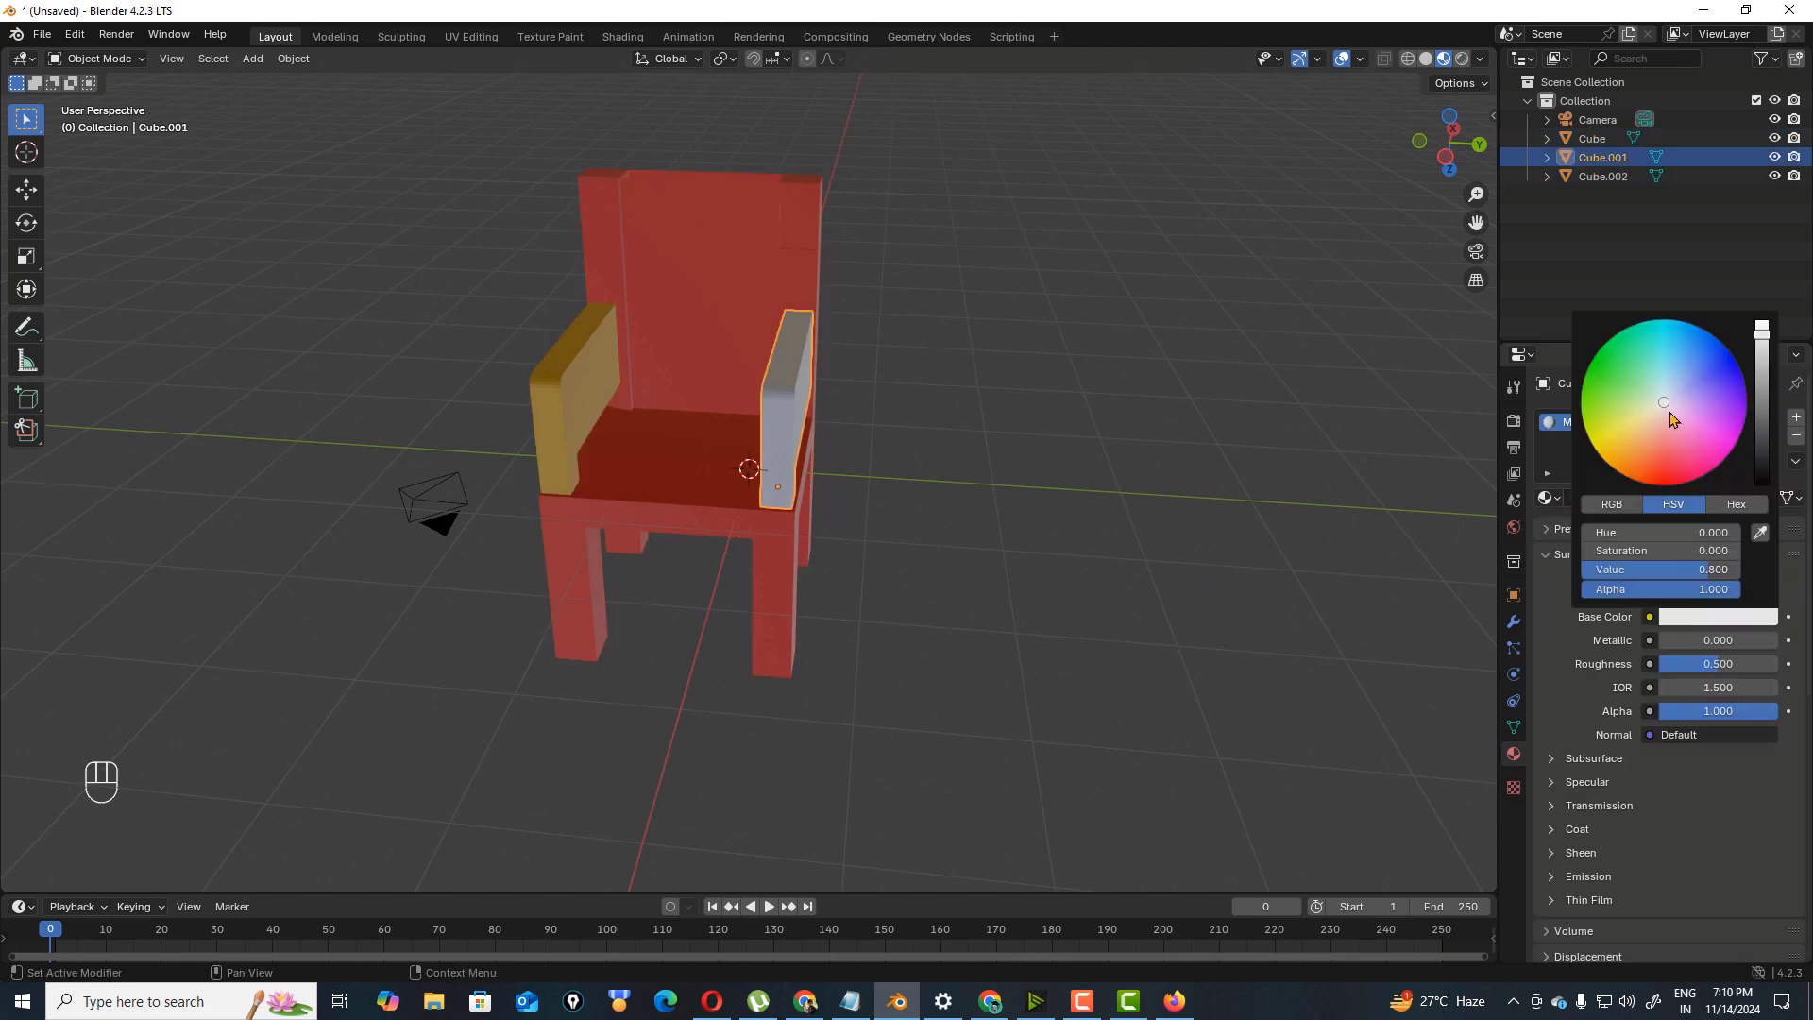
{"action": "left_click_drag", "start_coordinate": [1670, 419], "coordinate": [1623, 459]}
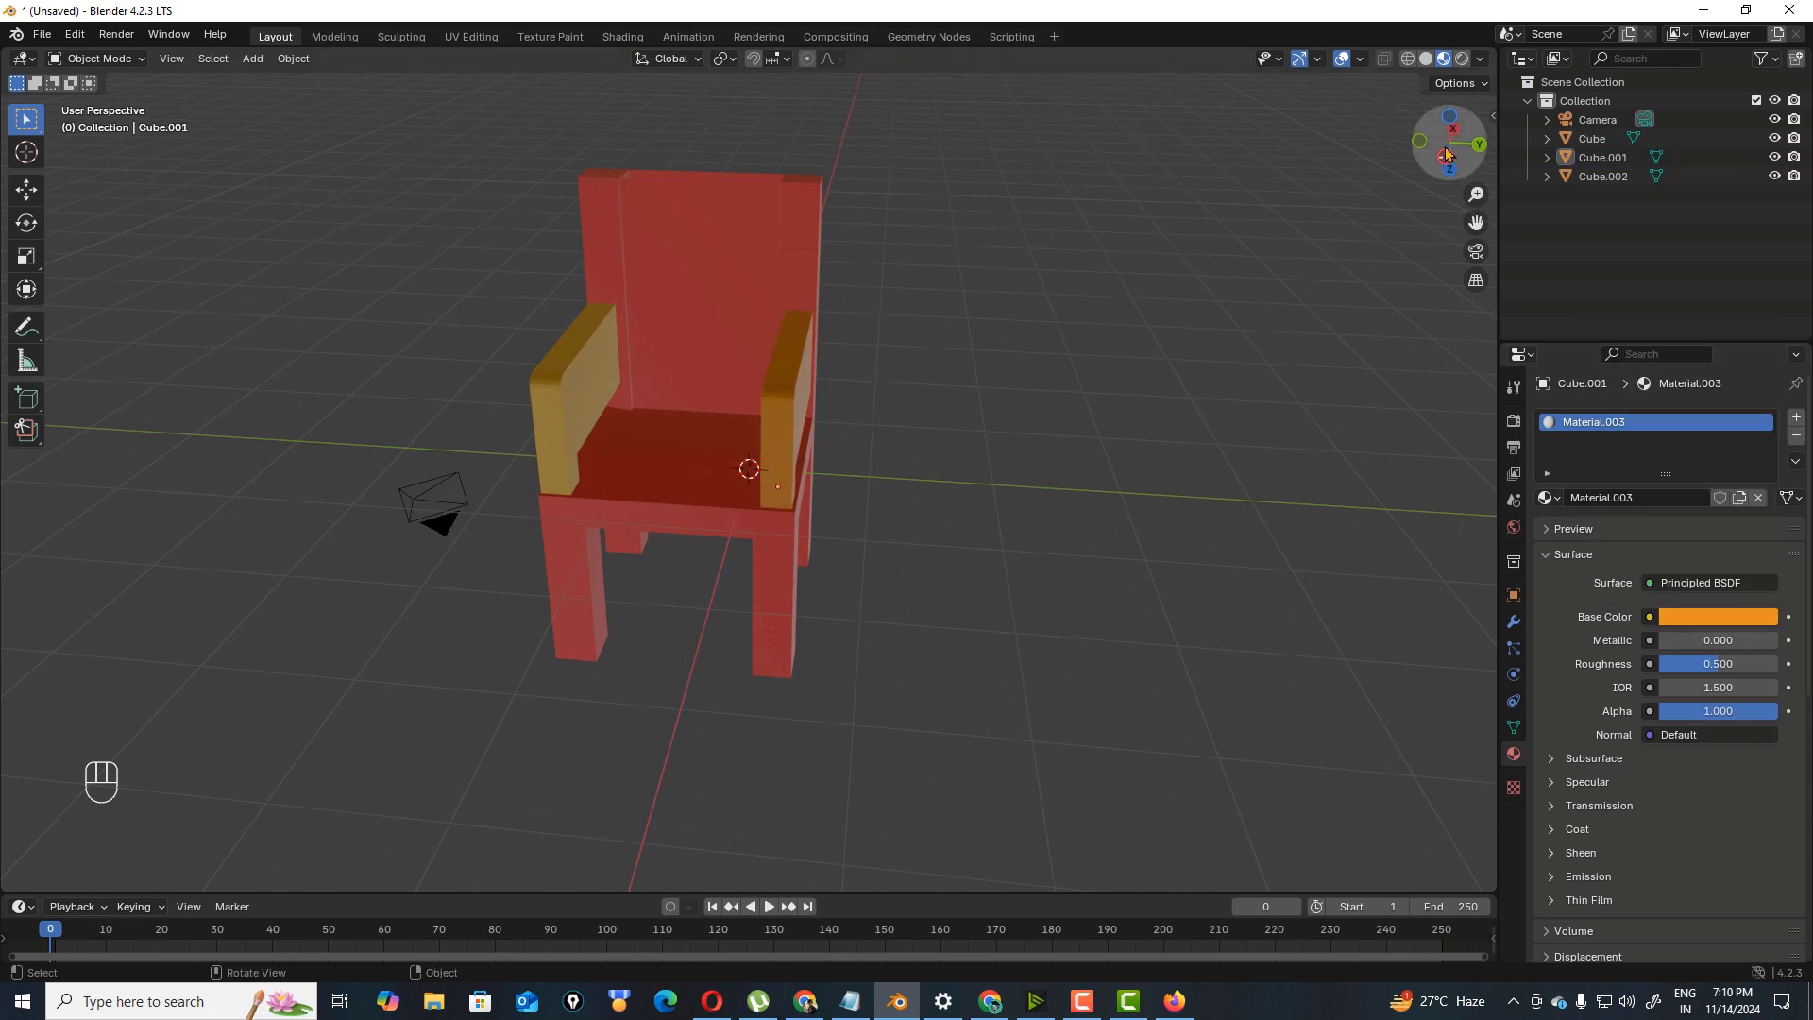
- Change the base color of armrest Cube.001 to a lighter yellow, closer to the other armrest
{"action": "left_click_drag", "start_coordinate": [1446, 154], "coordinate": [1624, 179]}
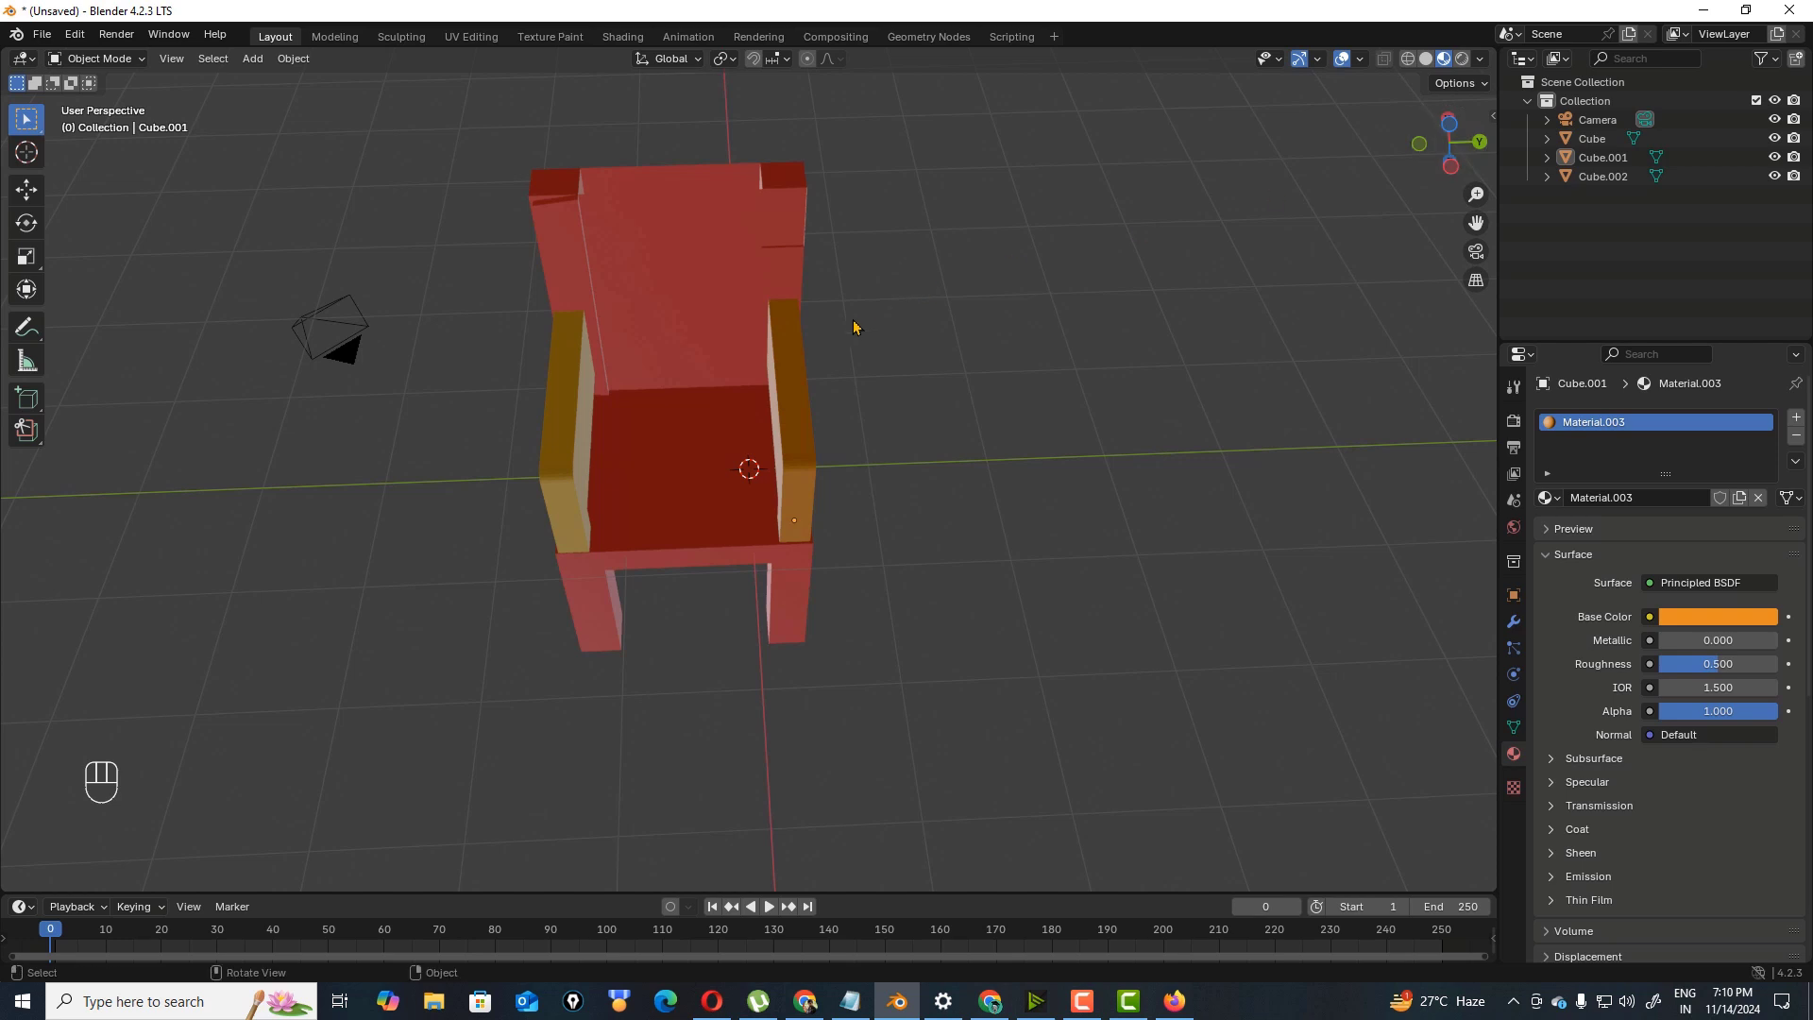
{"action": "left_click", "coordinate": [791, 397]}
{"action": "left_click", "coordinate": [1695, 619]}
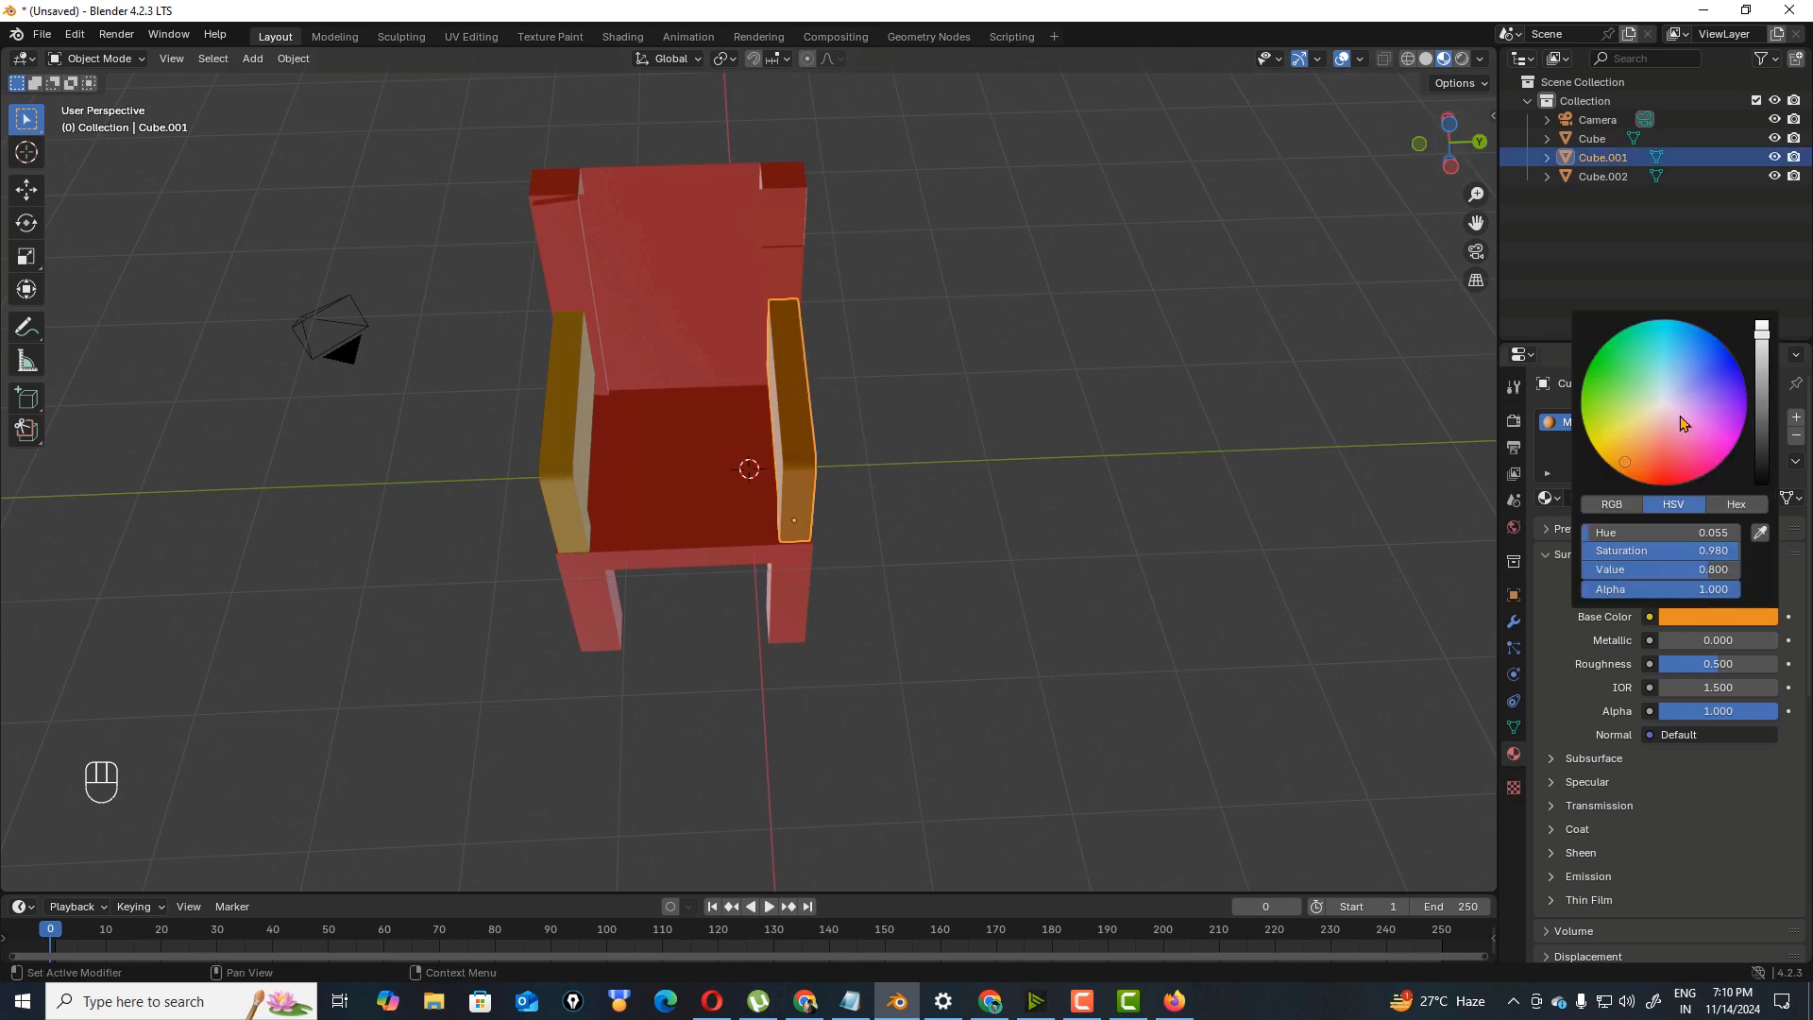
{"action": "left_click", "coordinate": [1662, 422]}
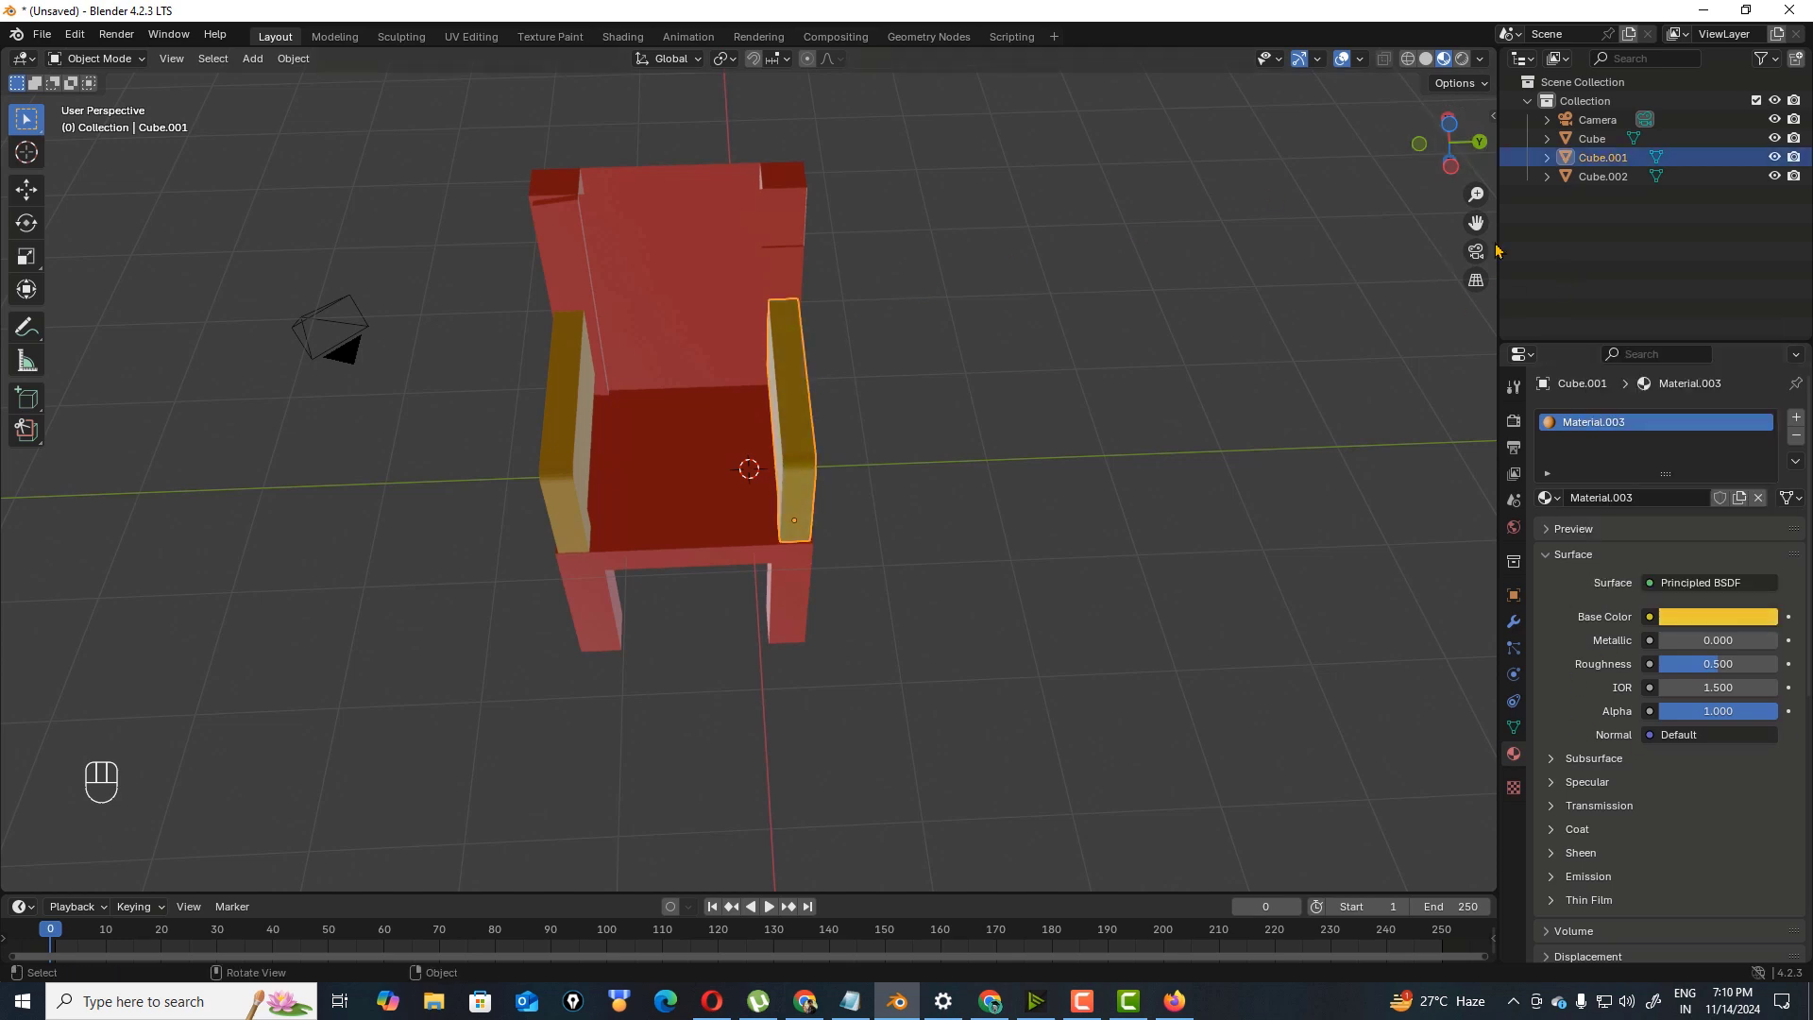
{"action": "left_click_drag", "start_coordinate": [1450, 142], "coordinate": [1218, 153]}
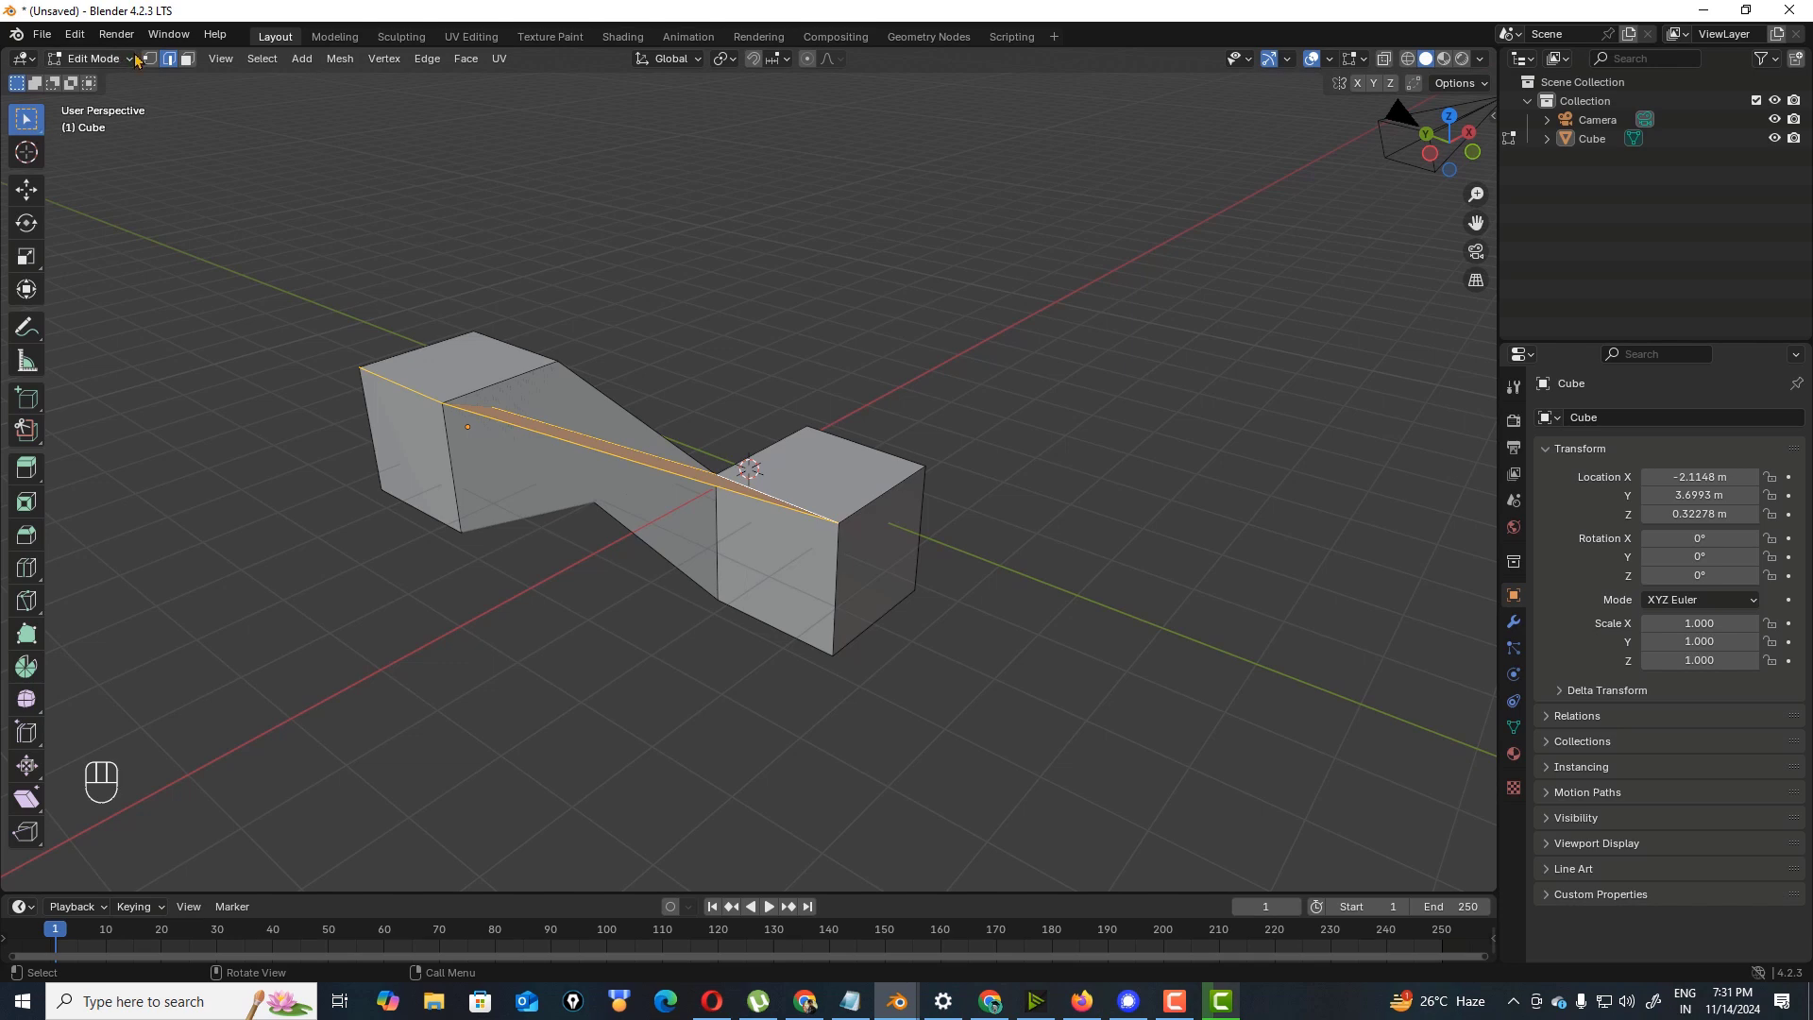
- Switch to Object Mode, select the two-cube mesh joined by a twisted bridge and delete it
{"action": "left_click", "coordinate": [95, 58]}
{"action": "left_click", "coordinate": [99, 81]}
{"action": "left_click_drag", "start_coordinate": [356, 266], "coordinate": [1028, 730]}
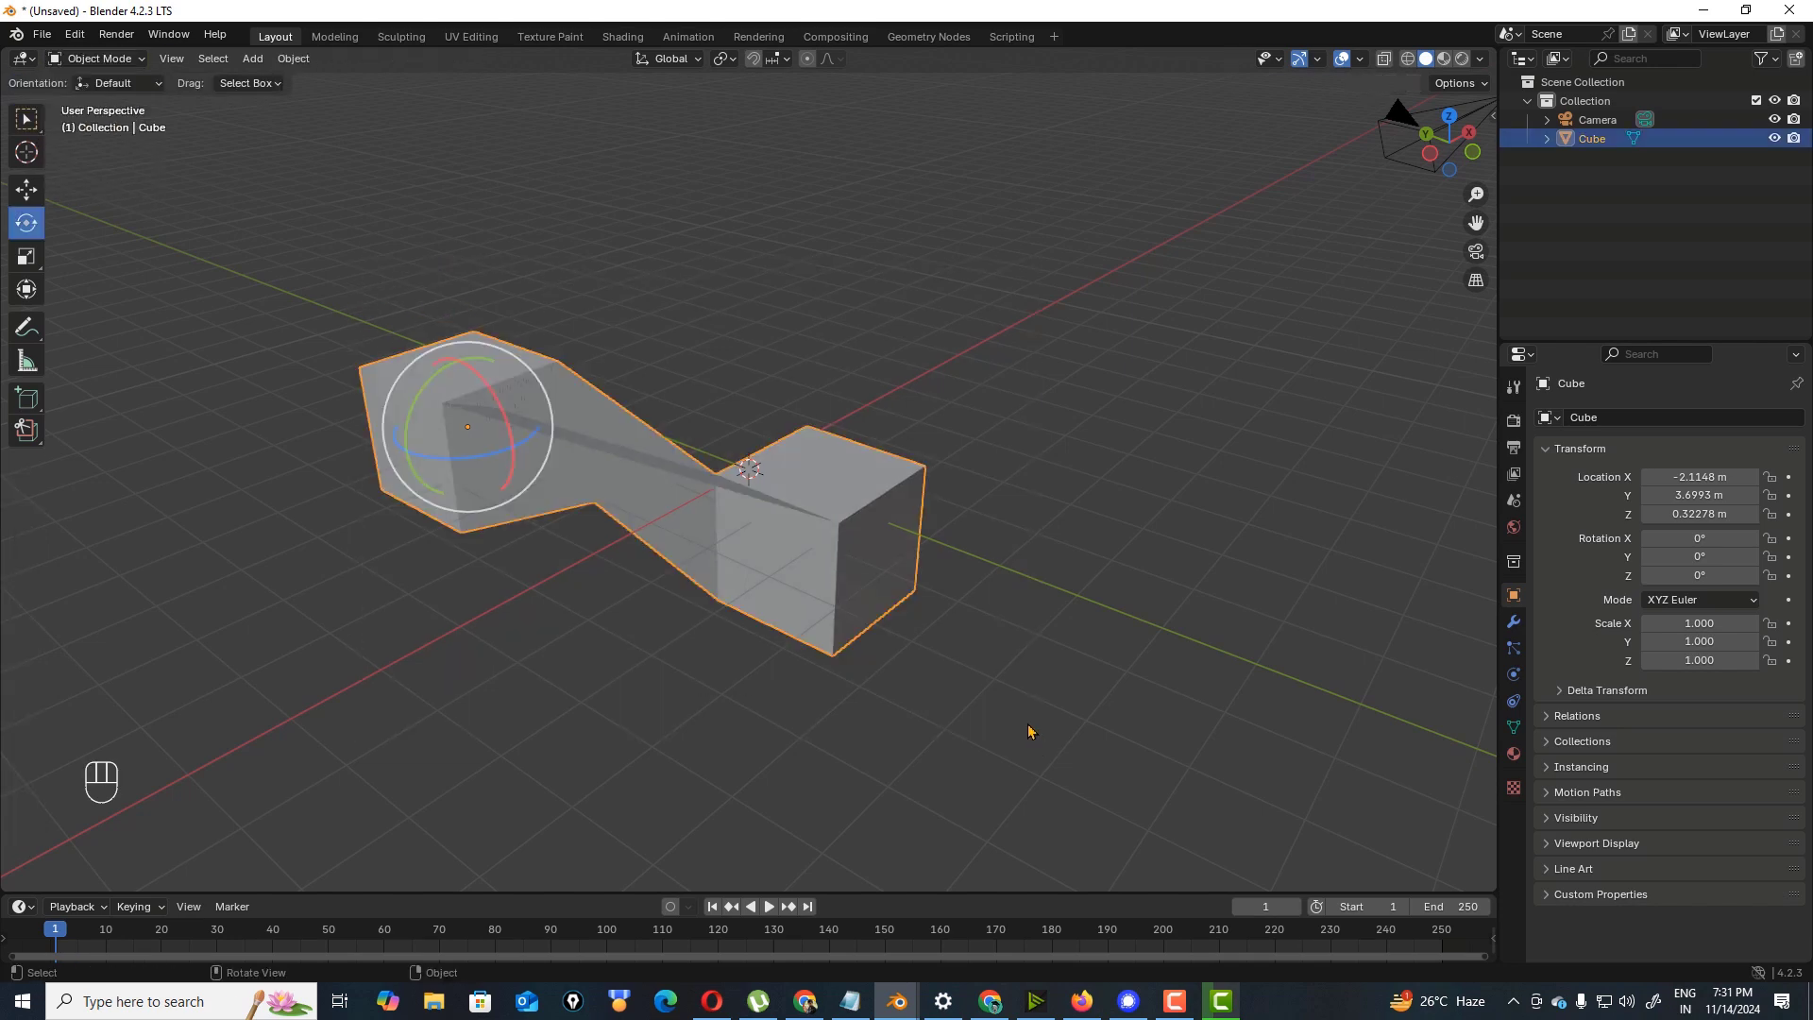
{"action": "key", "text": "x"}
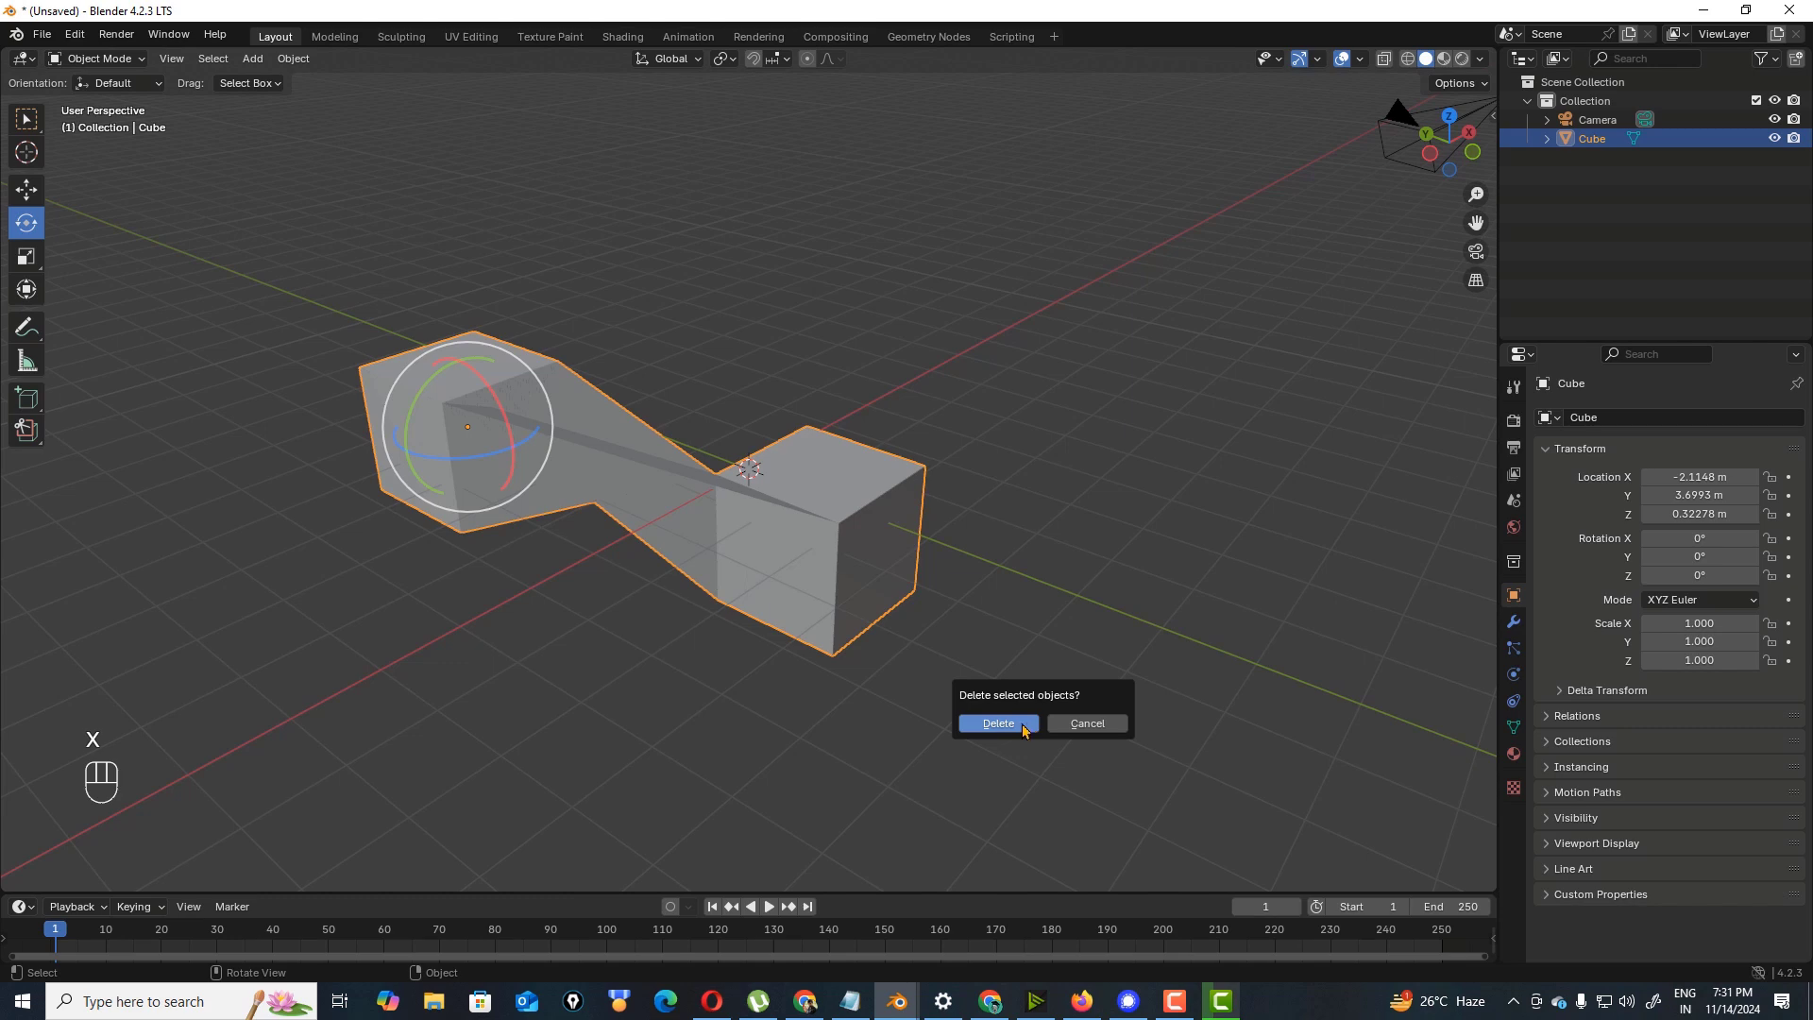
{"action": "left_click", "coordinate": [1023, 727]}
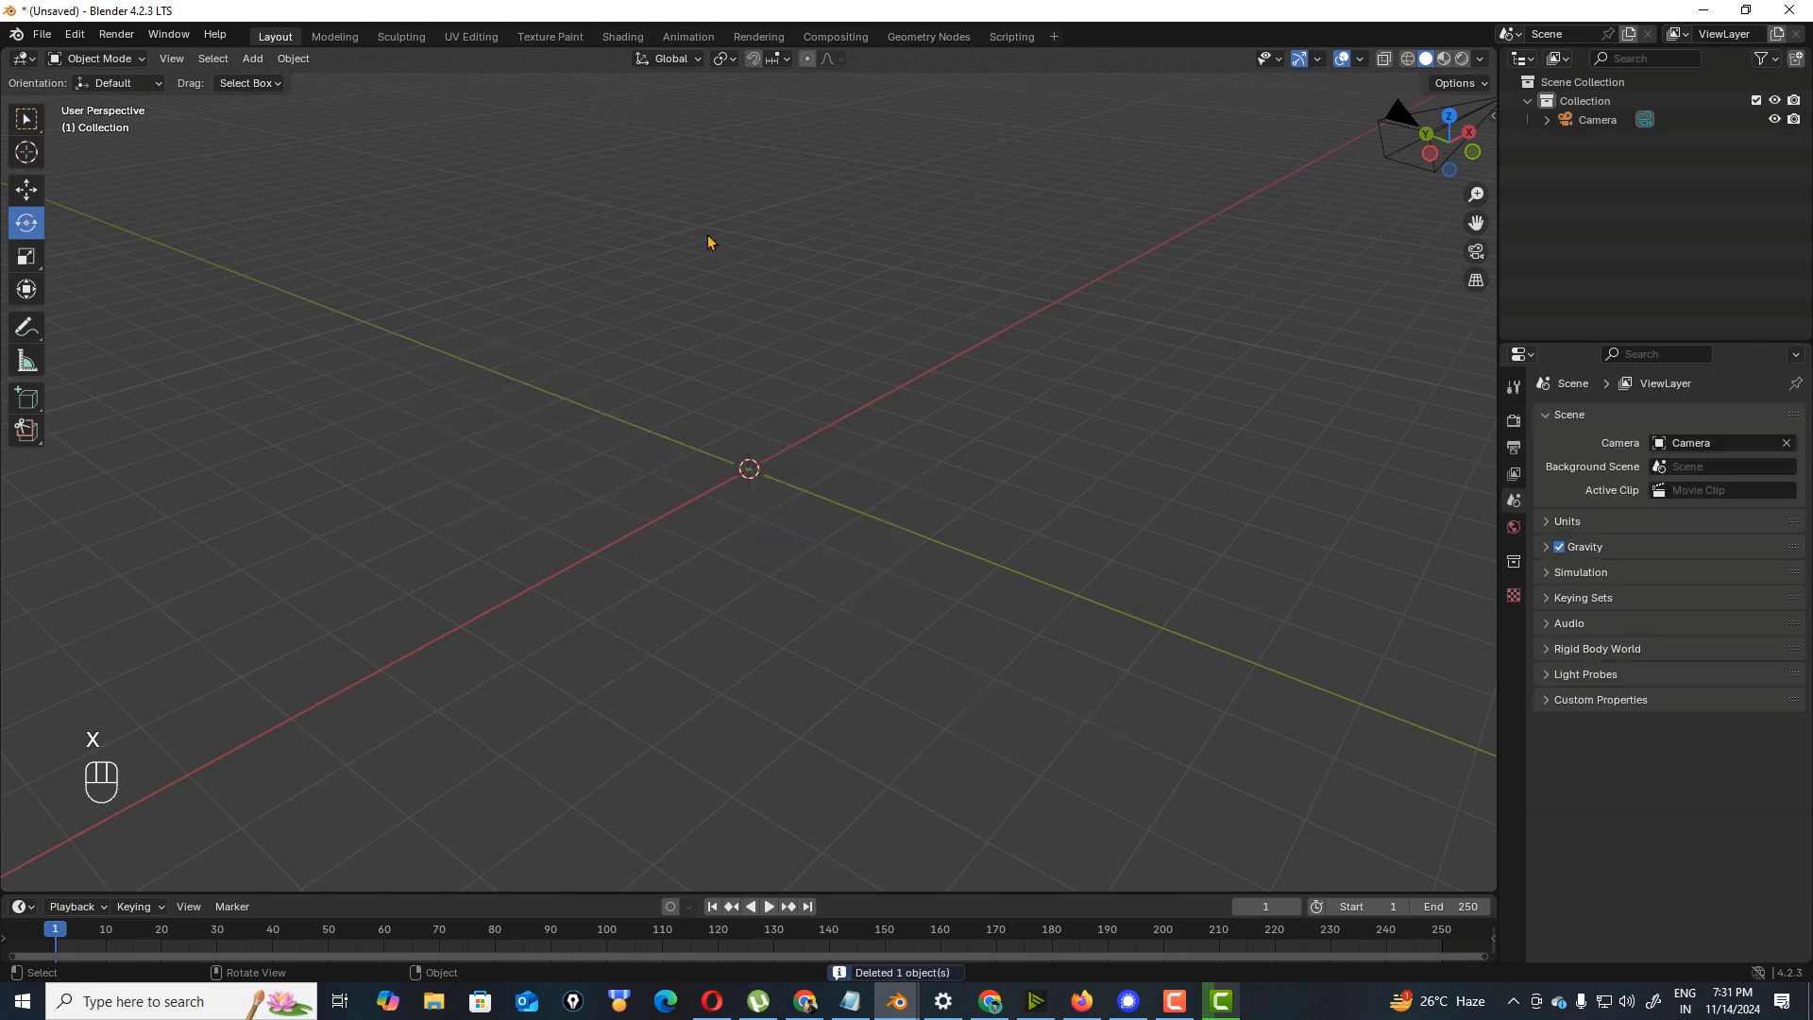
- Add a cube mesh and move it to about X 0.887 m, Y 4.403 m, Z 0.185 m
{"action": "left_click_drag", "start_coordinate": [1419, 170], "coordinate": [1439, 176]}
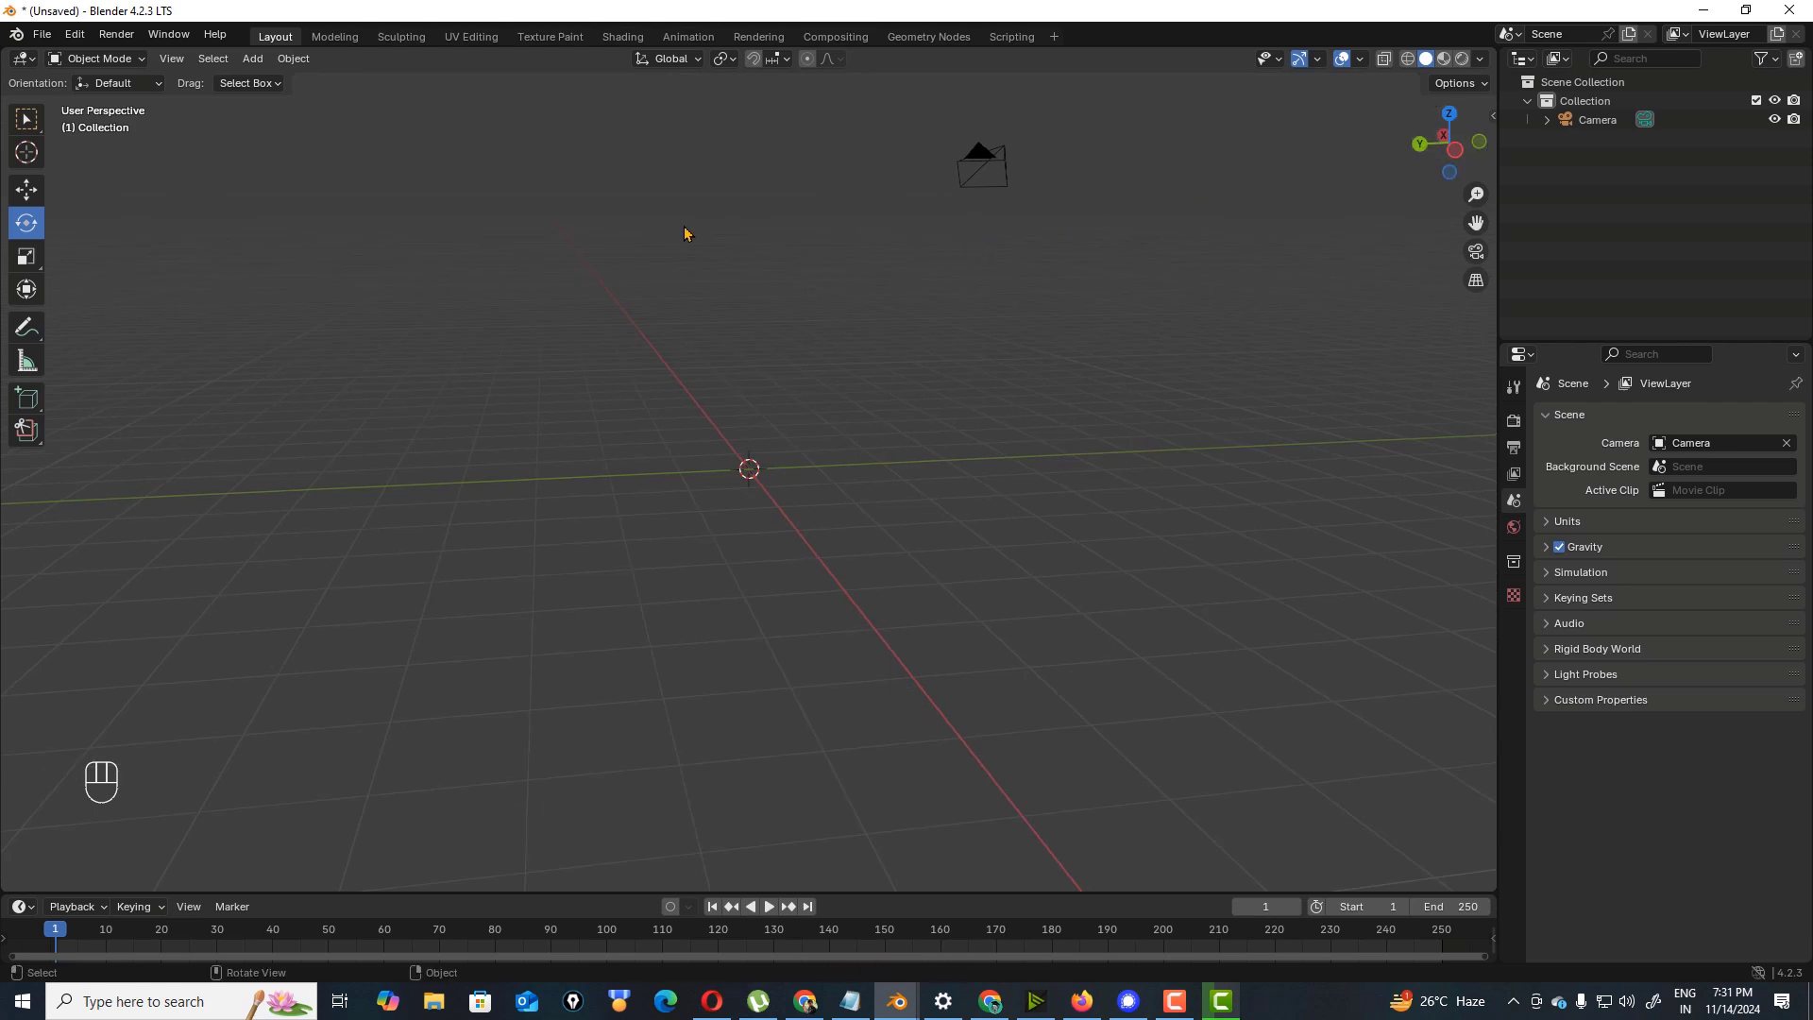
{"action": "left_click", "coordinate": [252, 59]}
{"action": "mouse_move", "coordinate": [284, 82]}
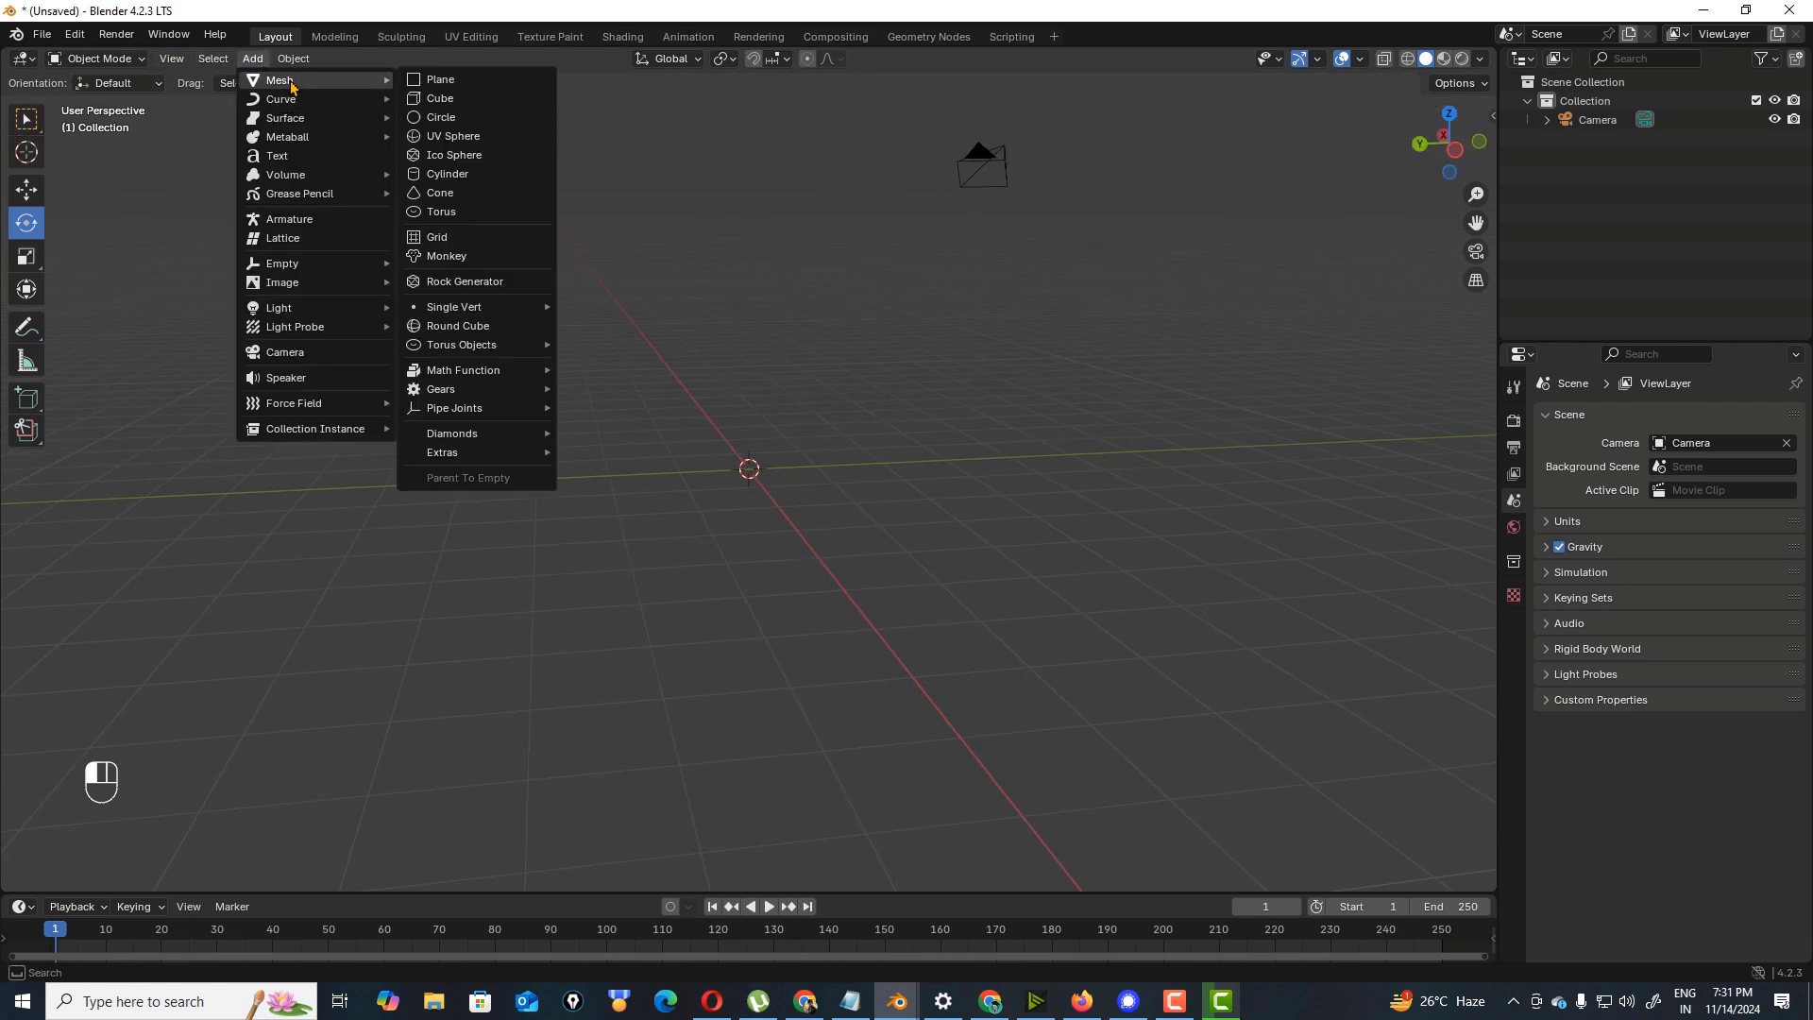
{"action": "left_click", "coordinate": [469, 101]}
{"action": "left_click", "coordinate": [946, 471]}
{"action": "left_click", "coordinate": [822, 465]}
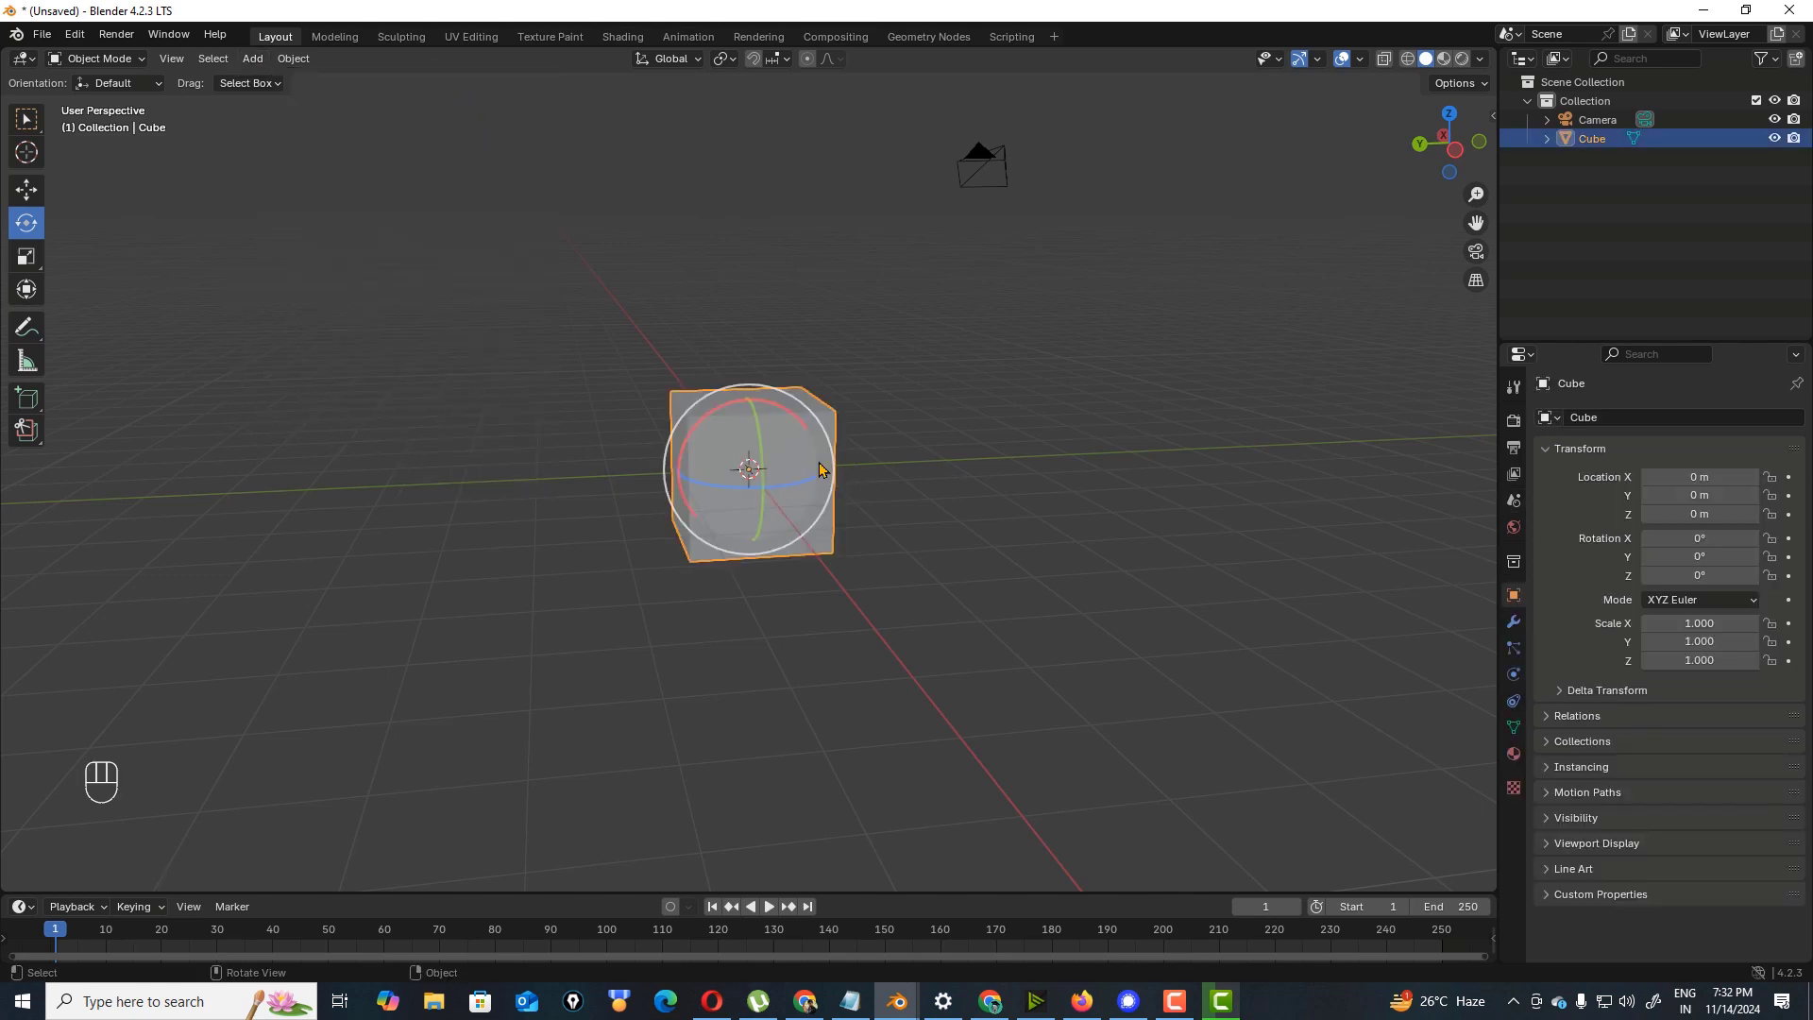
{"action": "key", "text": "g"}
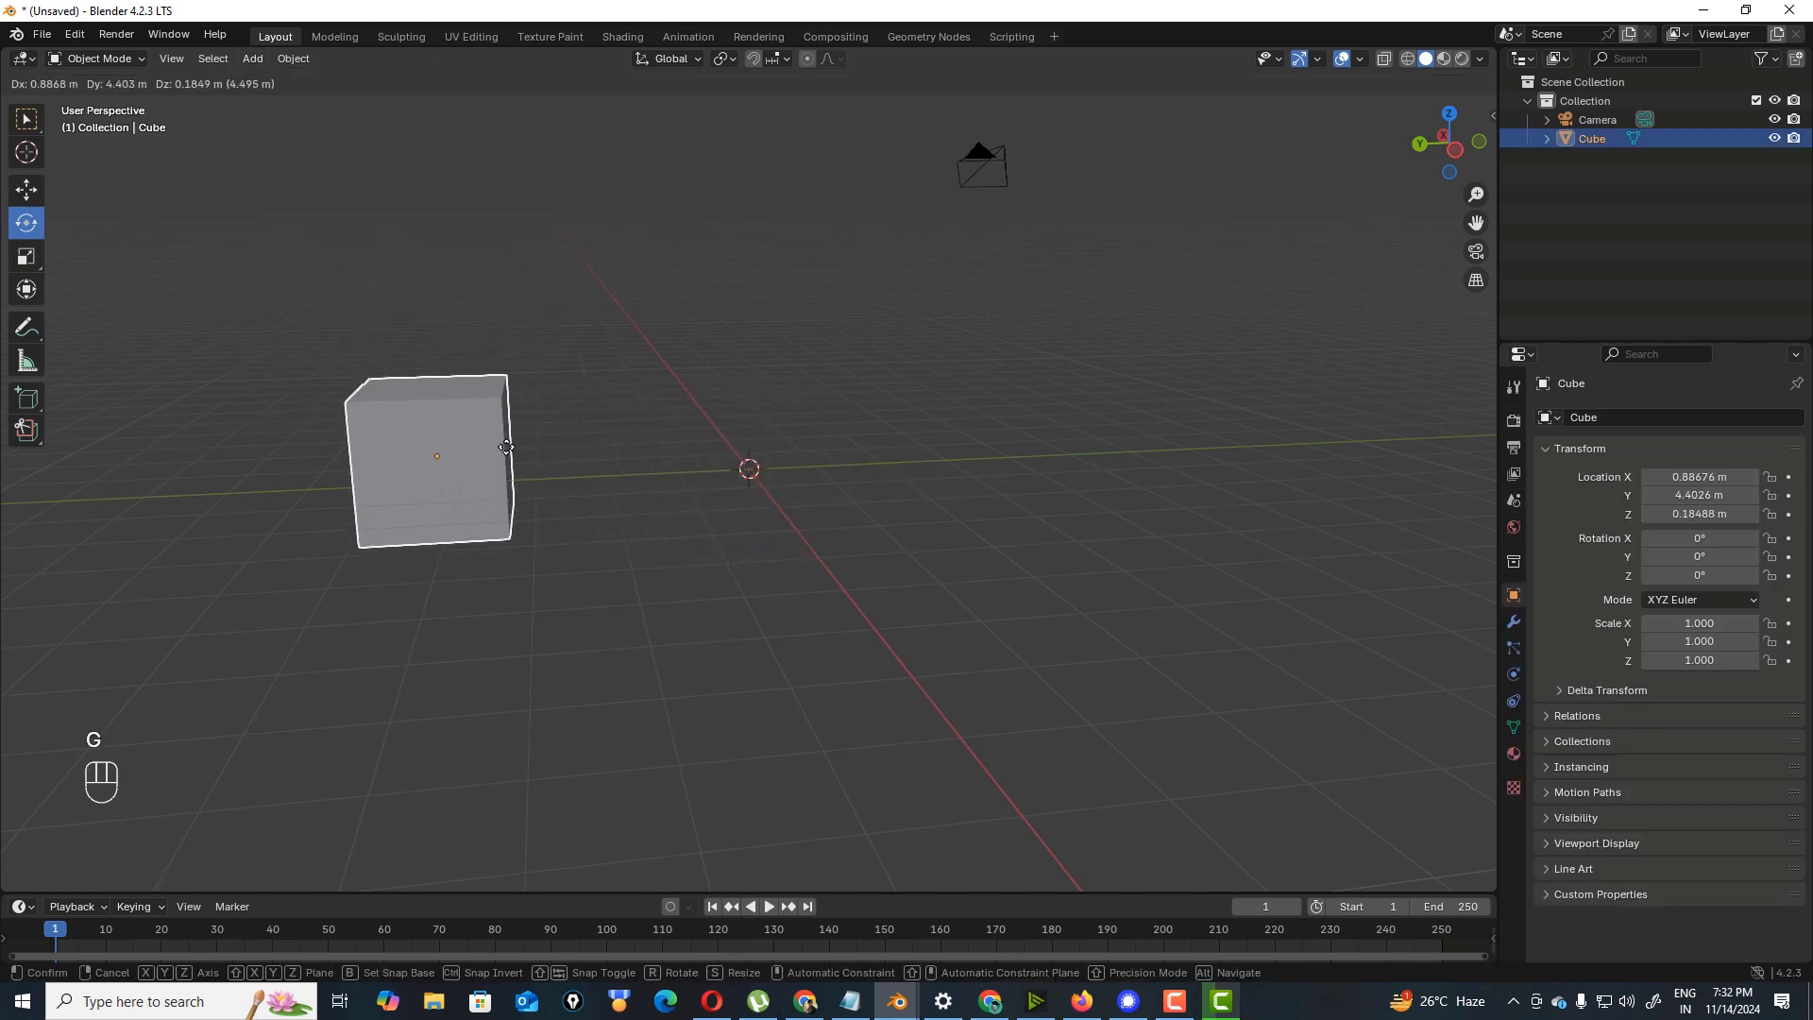
{"action": "left_click", "coordinate": [504, 453]}
{"action": "left_click", "coordinate": [708, 457]}
{"action": "scroll", "coordinate": [459, 444], "scroll_direction": "up", "scroll_amount": 1}
{"action": "left_click", "coordinate": [459, 447]}
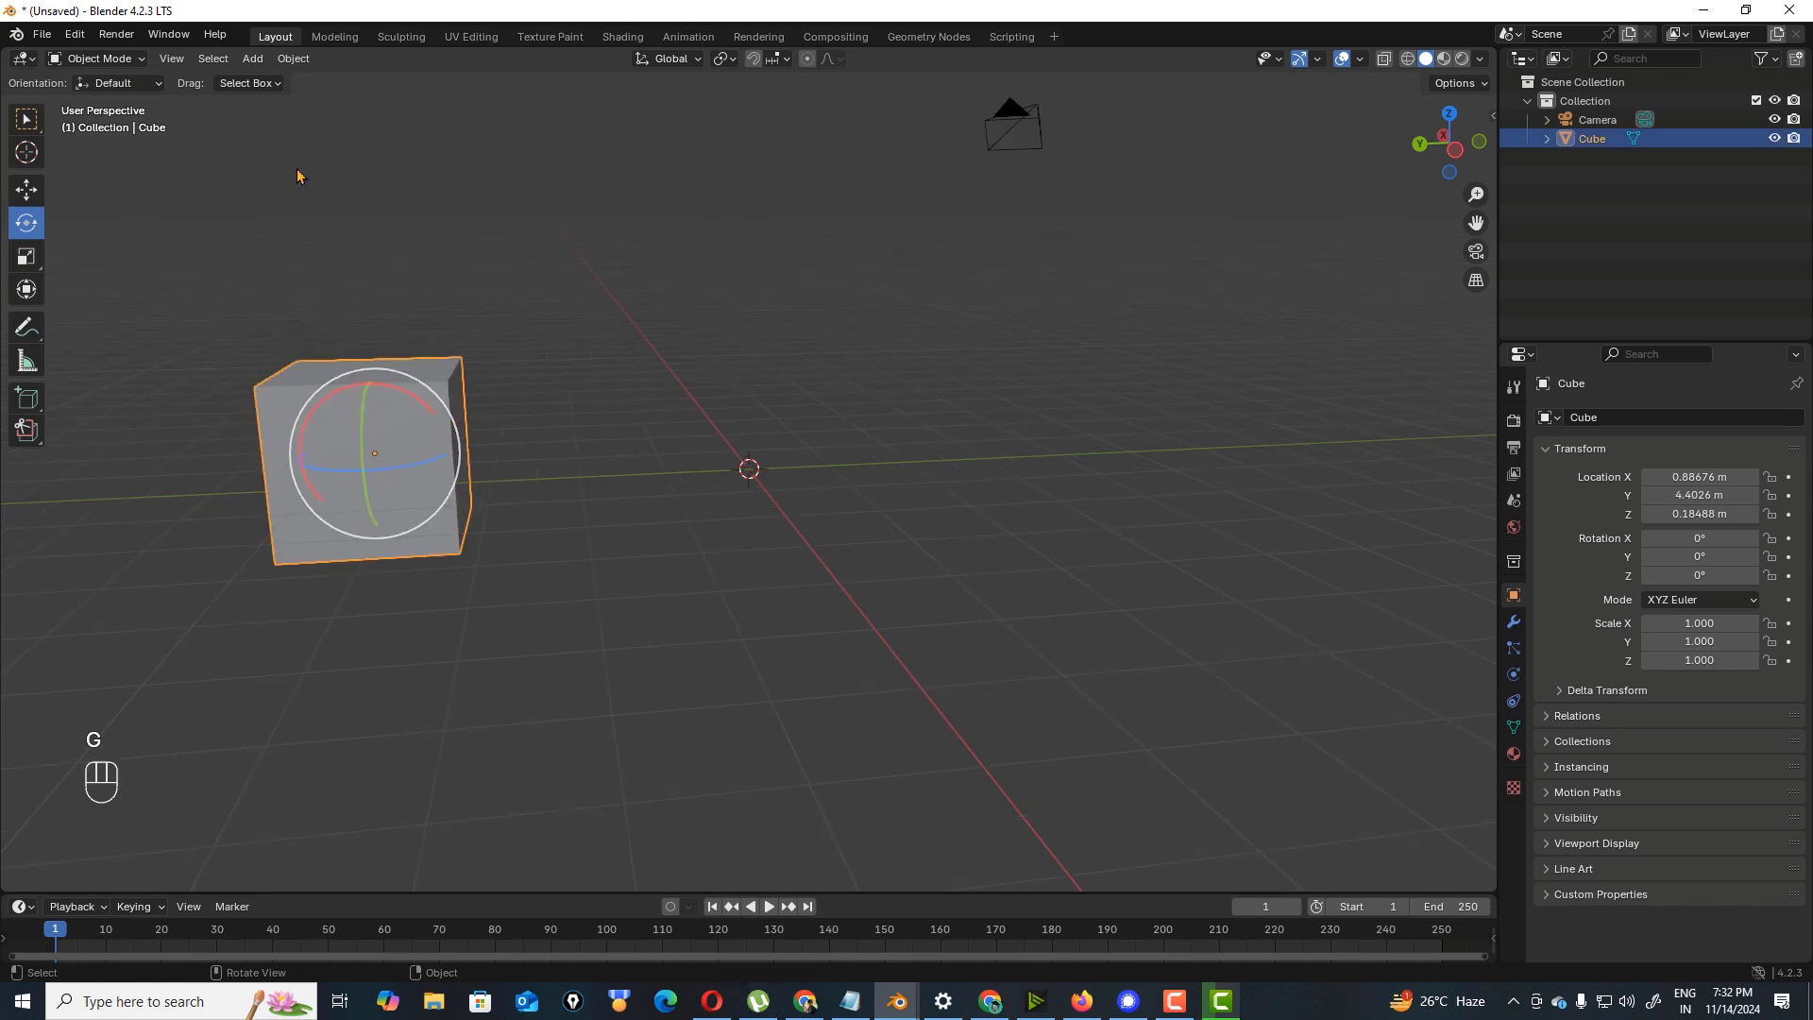
- Add a second cube mesh and move it to about X -0.203 m, Y -1.797 m, Z 0.550 m
{"action": "left_click", "coordinate": [253, 59]}
{"action": "mouse_move", "coordinate": [283, 80]}
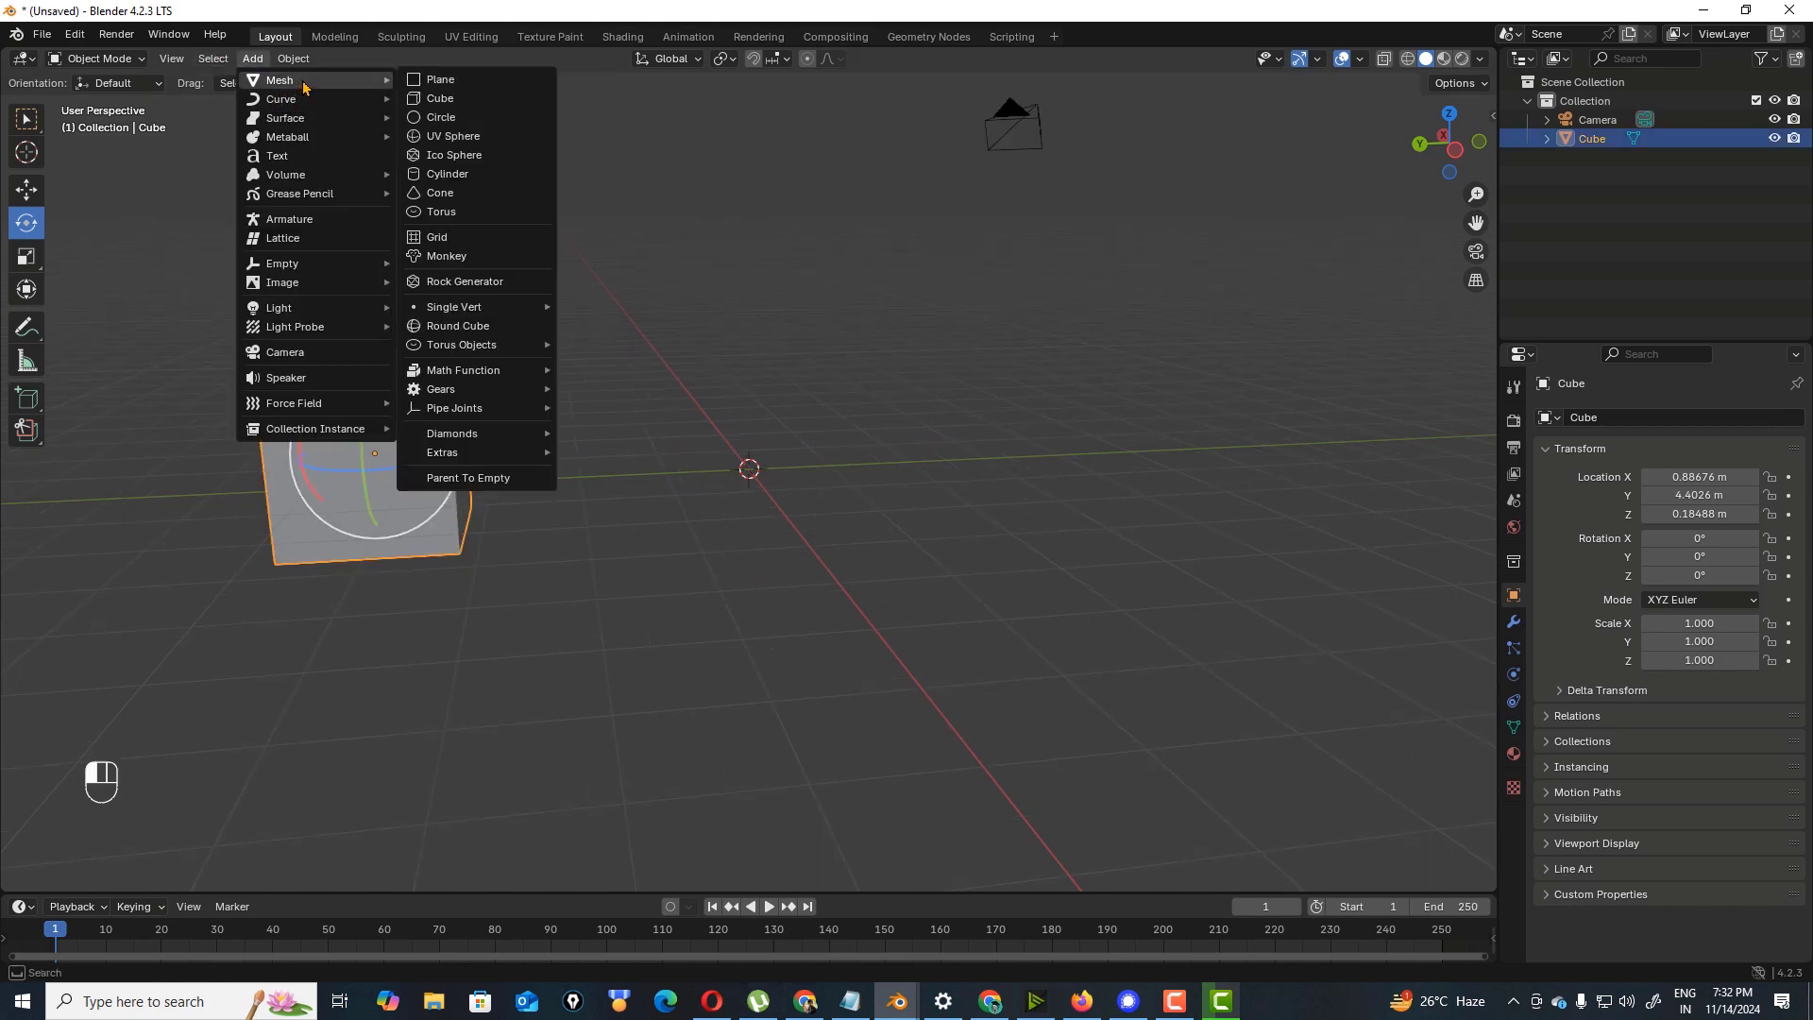
{"action": "left_click", "coordinate": [453, 99]}
{"action": "left_click", "coordinate": [762, 417]}
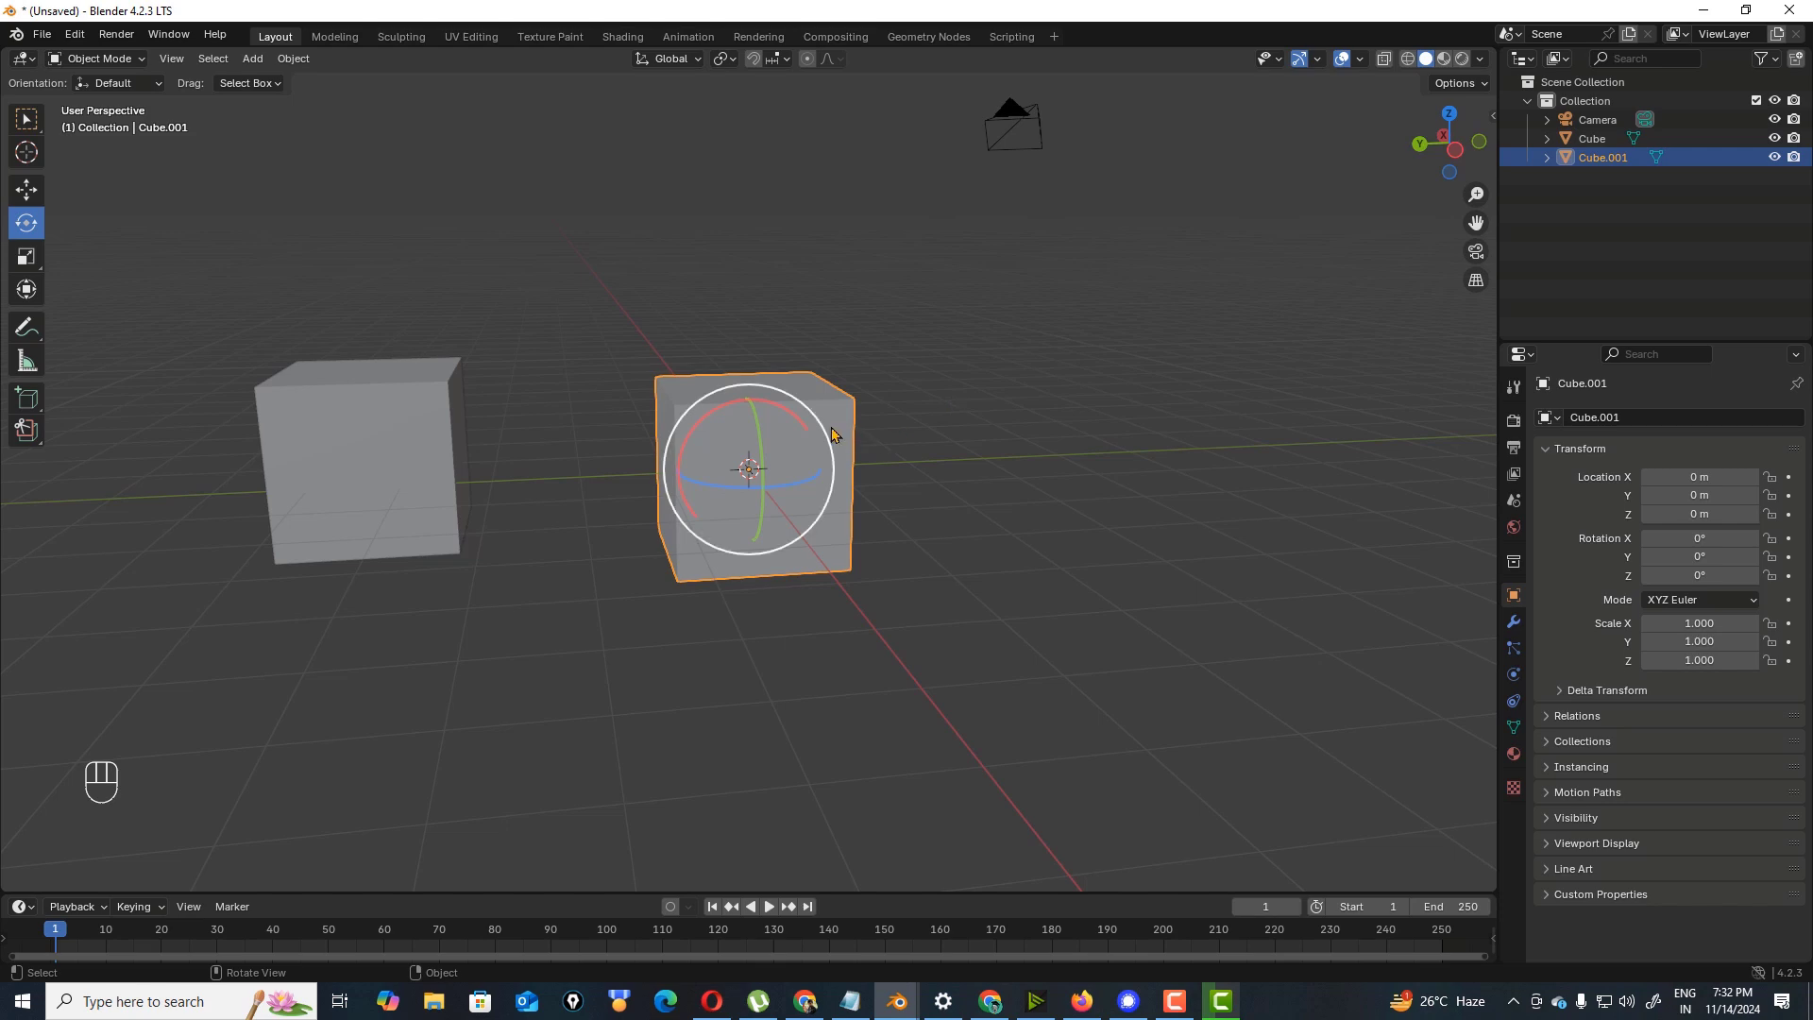
{"action": "key", "text": "g"}
{"action": "left_click", "coordinate": [981, 382]}
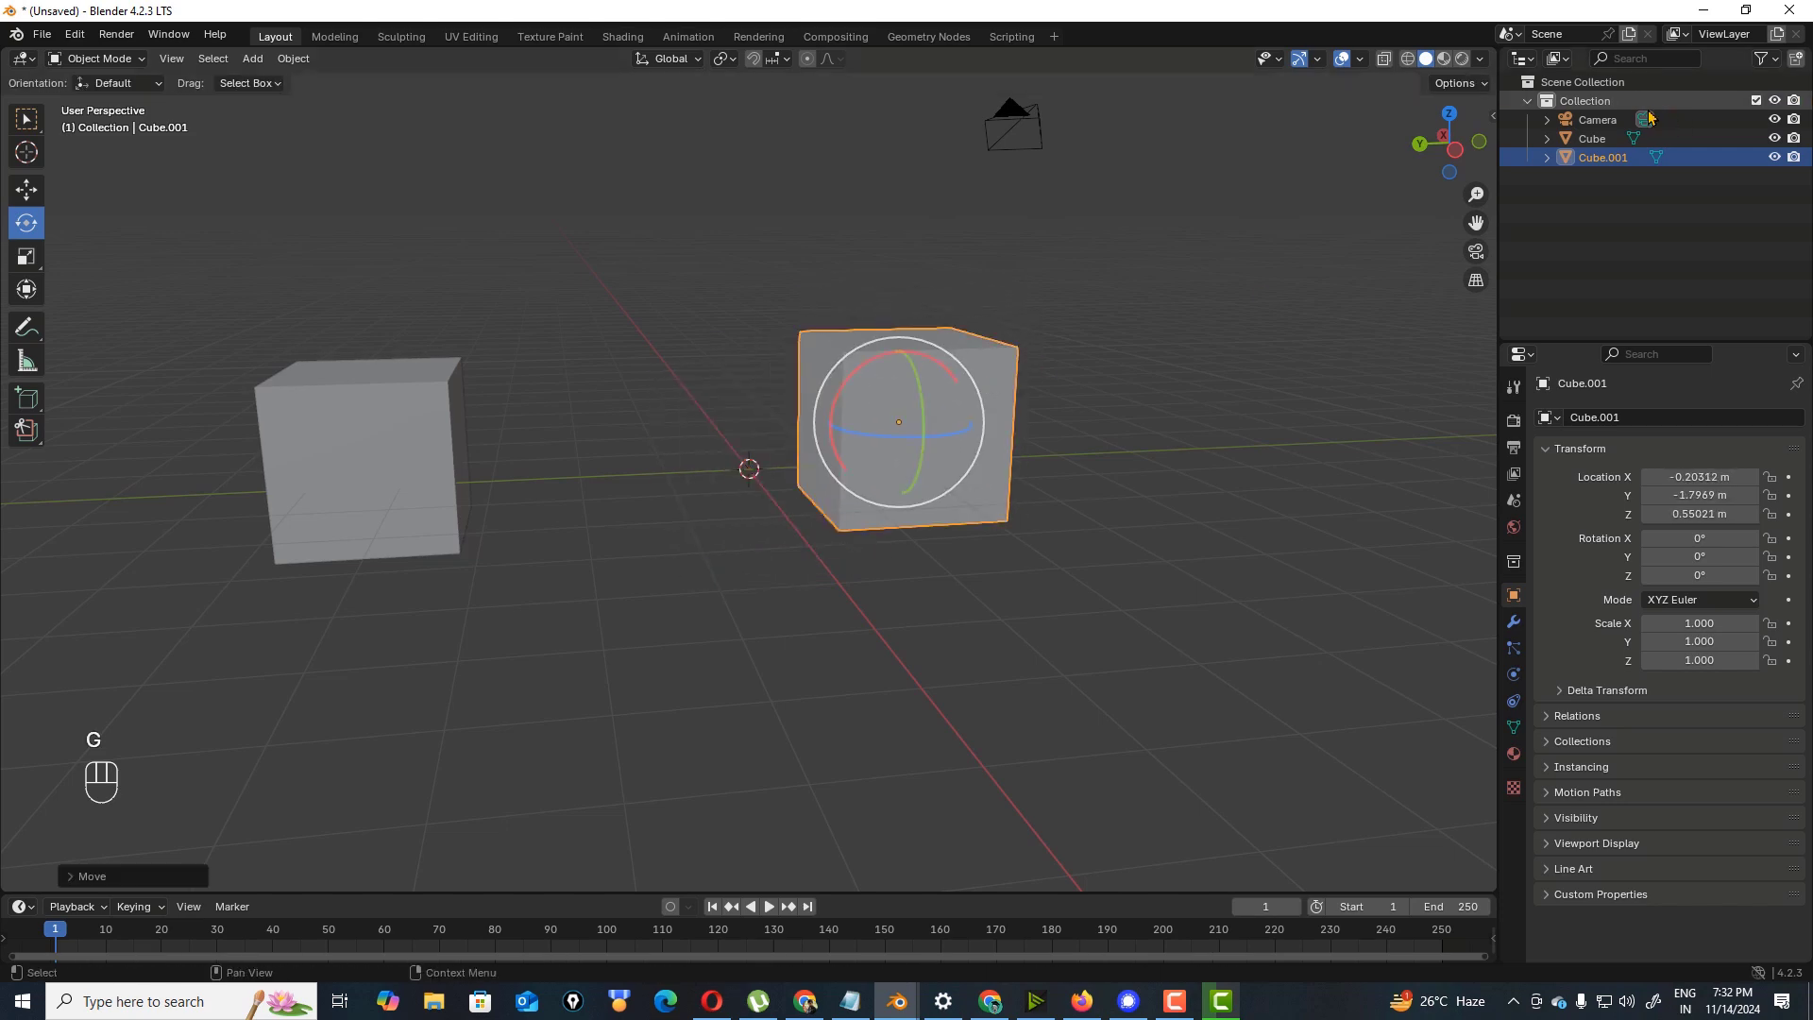
- In top orthographic view, move the second cube to about X 0.959 m, Y -1.778 m to align it with the first
{"action": "left_click_drag", "start_coordinate": [1434, 158], "coordinate": [1442, 217]}
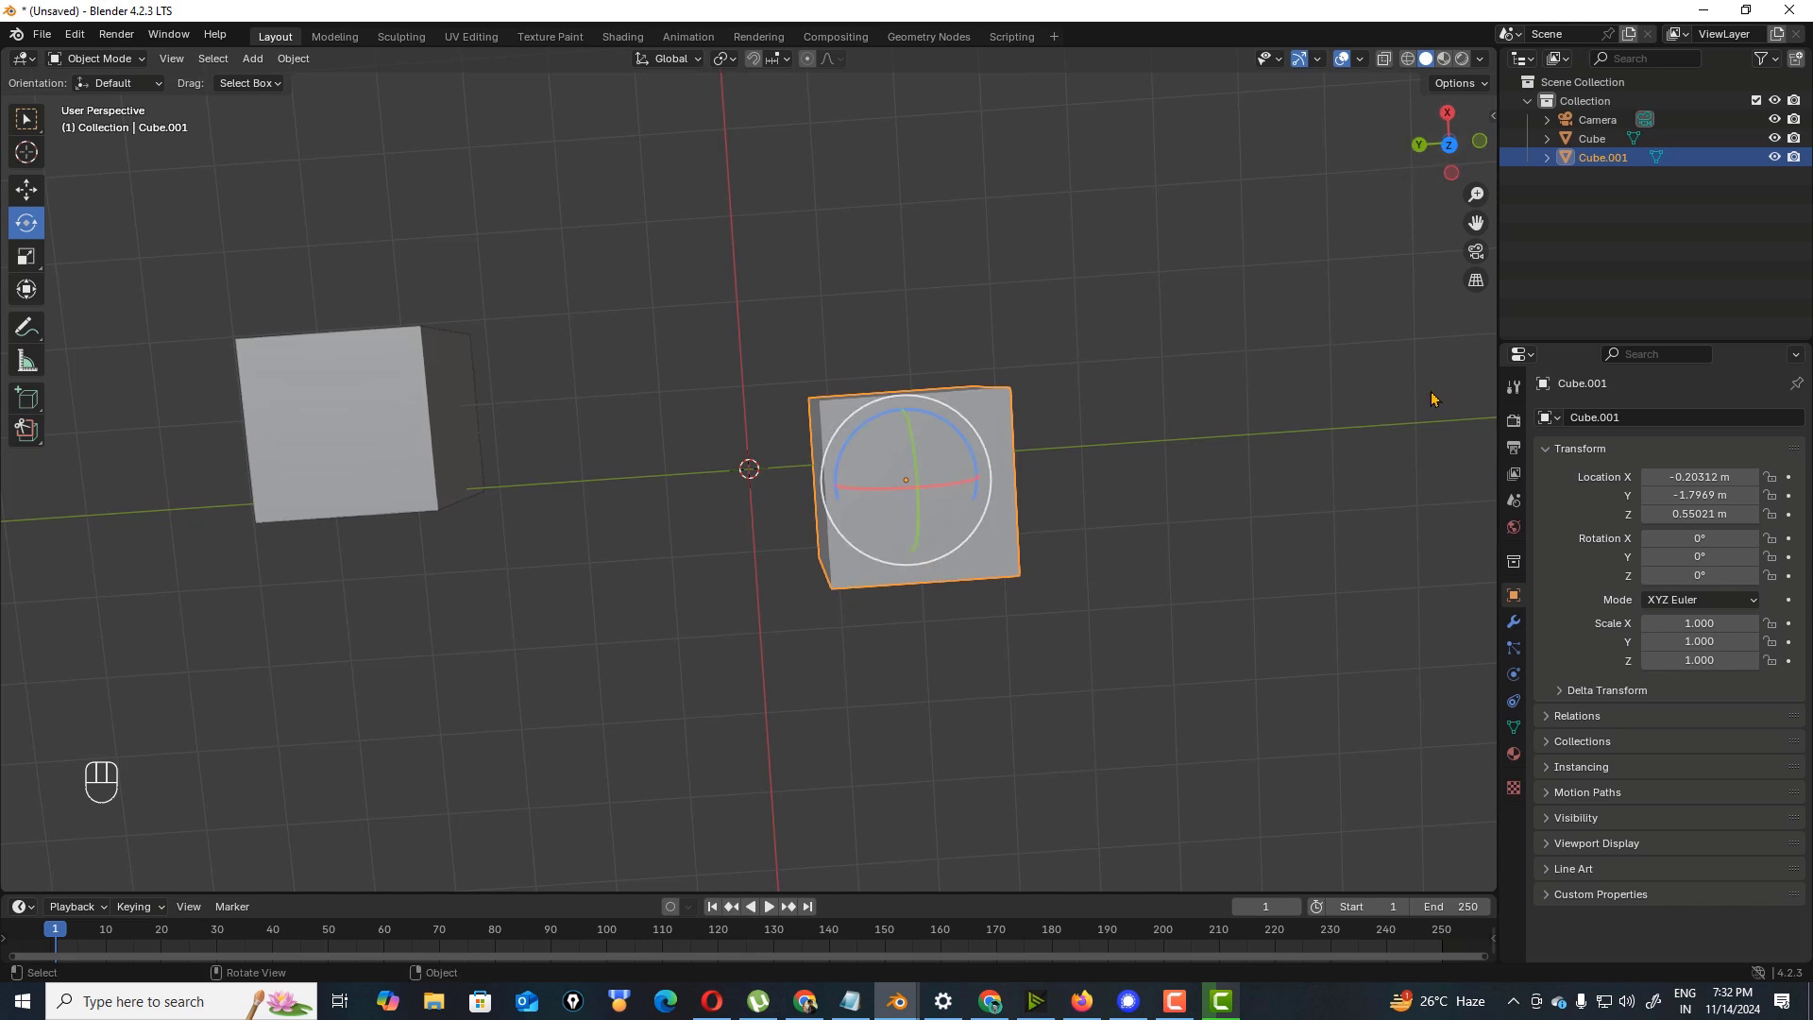
{"action": "key", "text": "KP_7"}
{"action": "scroll", "coordinate": [877, 610], "scroll_direction": "up", "scroll_amount": 1}
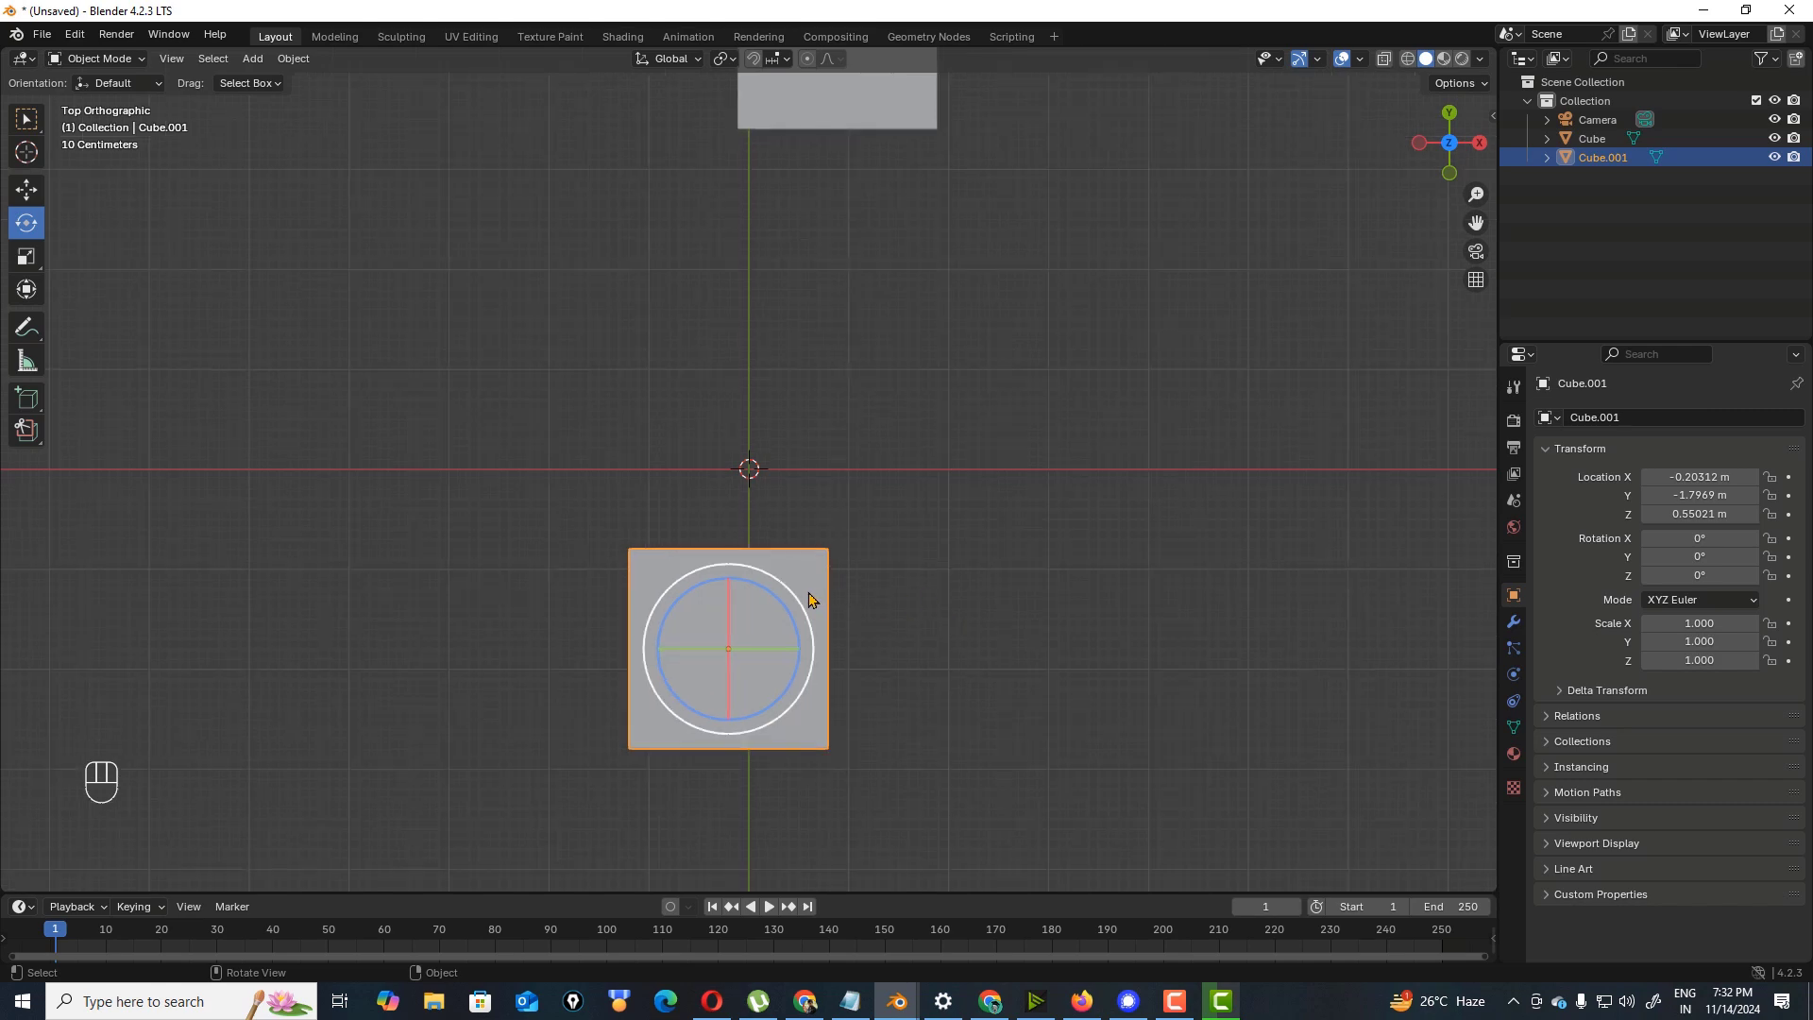
{"action": "key", "text": "g"}
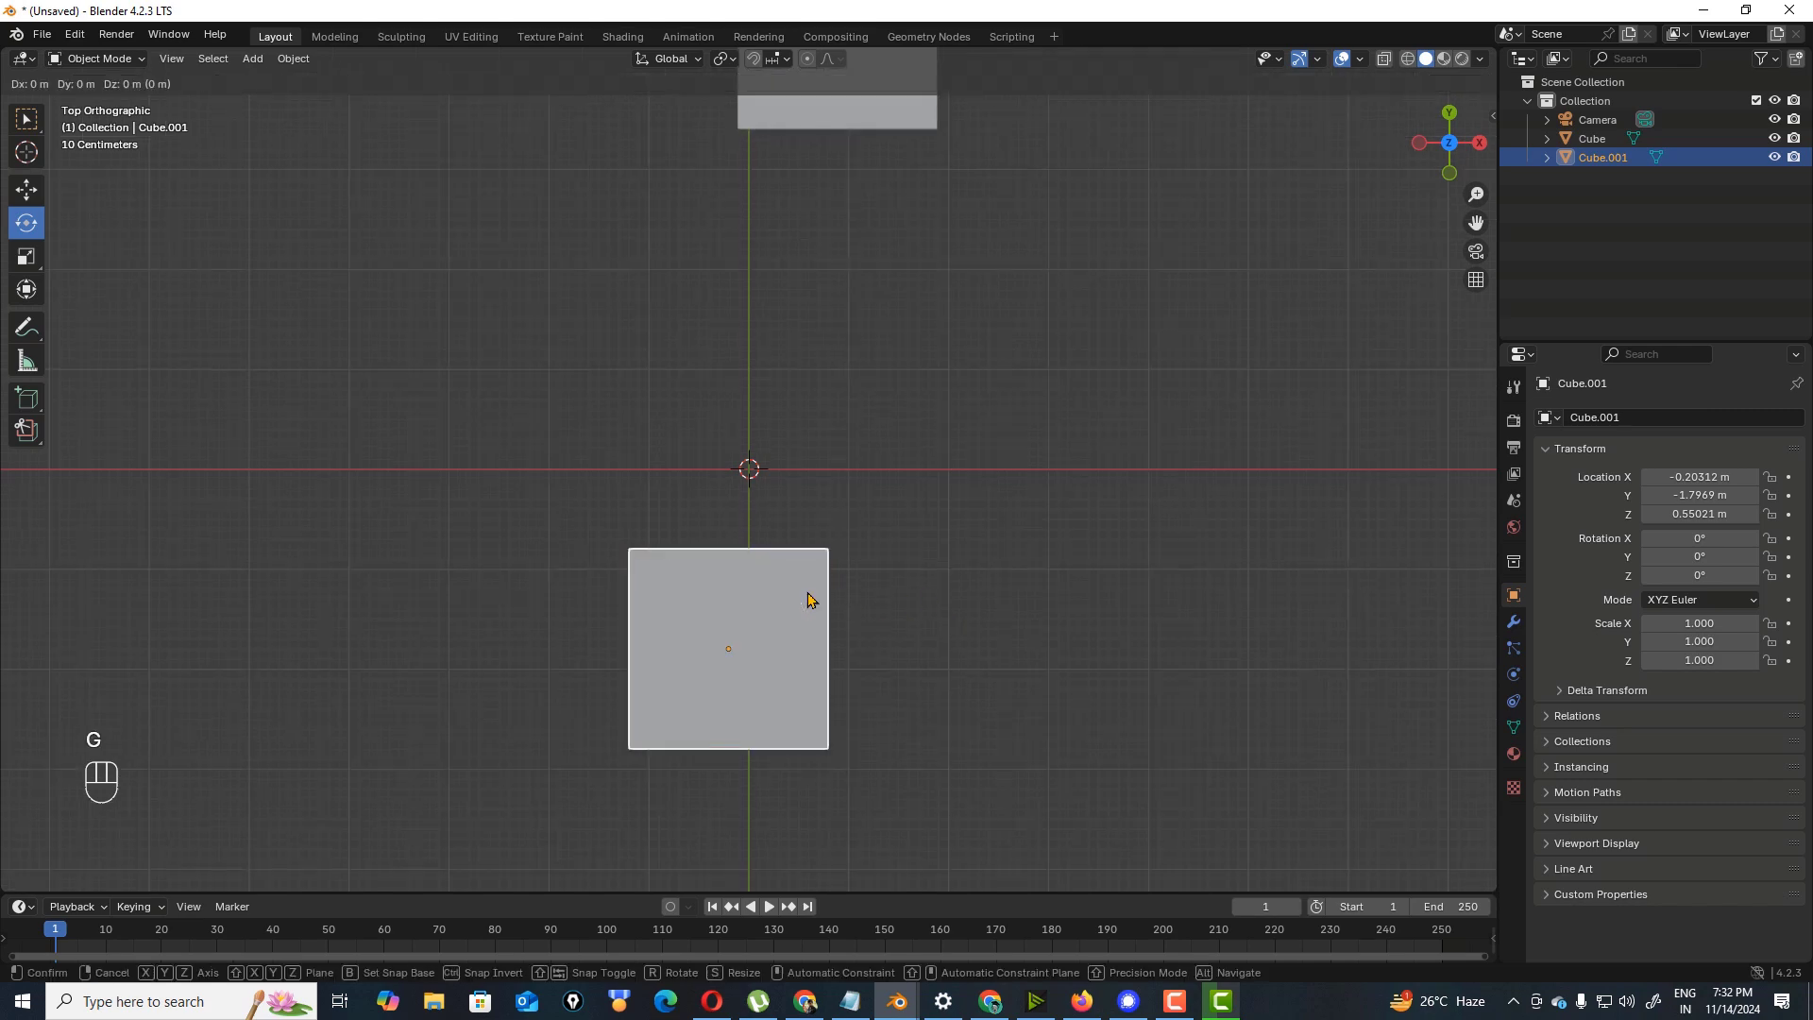
{"action": "left_click", "coordinate": [922, 588]}
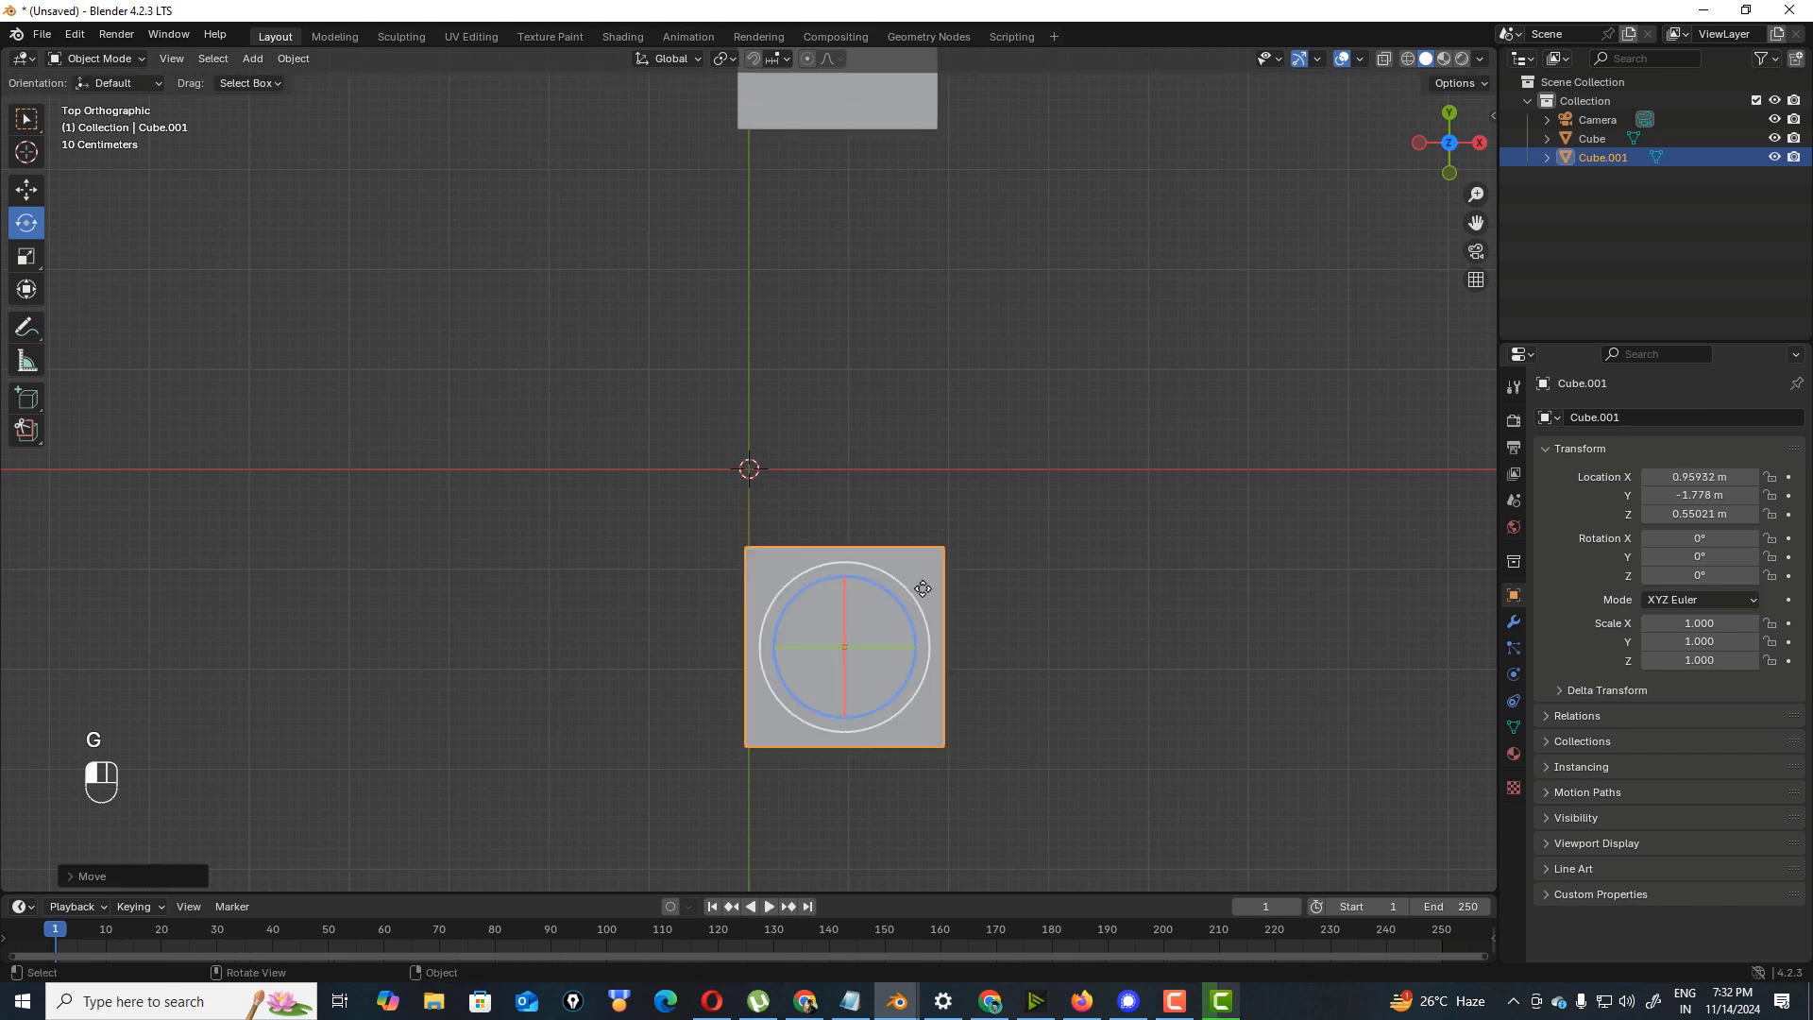
- Move the first cube slightly in the top view to about X 0.991 m, Y 4.412 m
{"action": "left_click", "coordinate": [886, 112]}
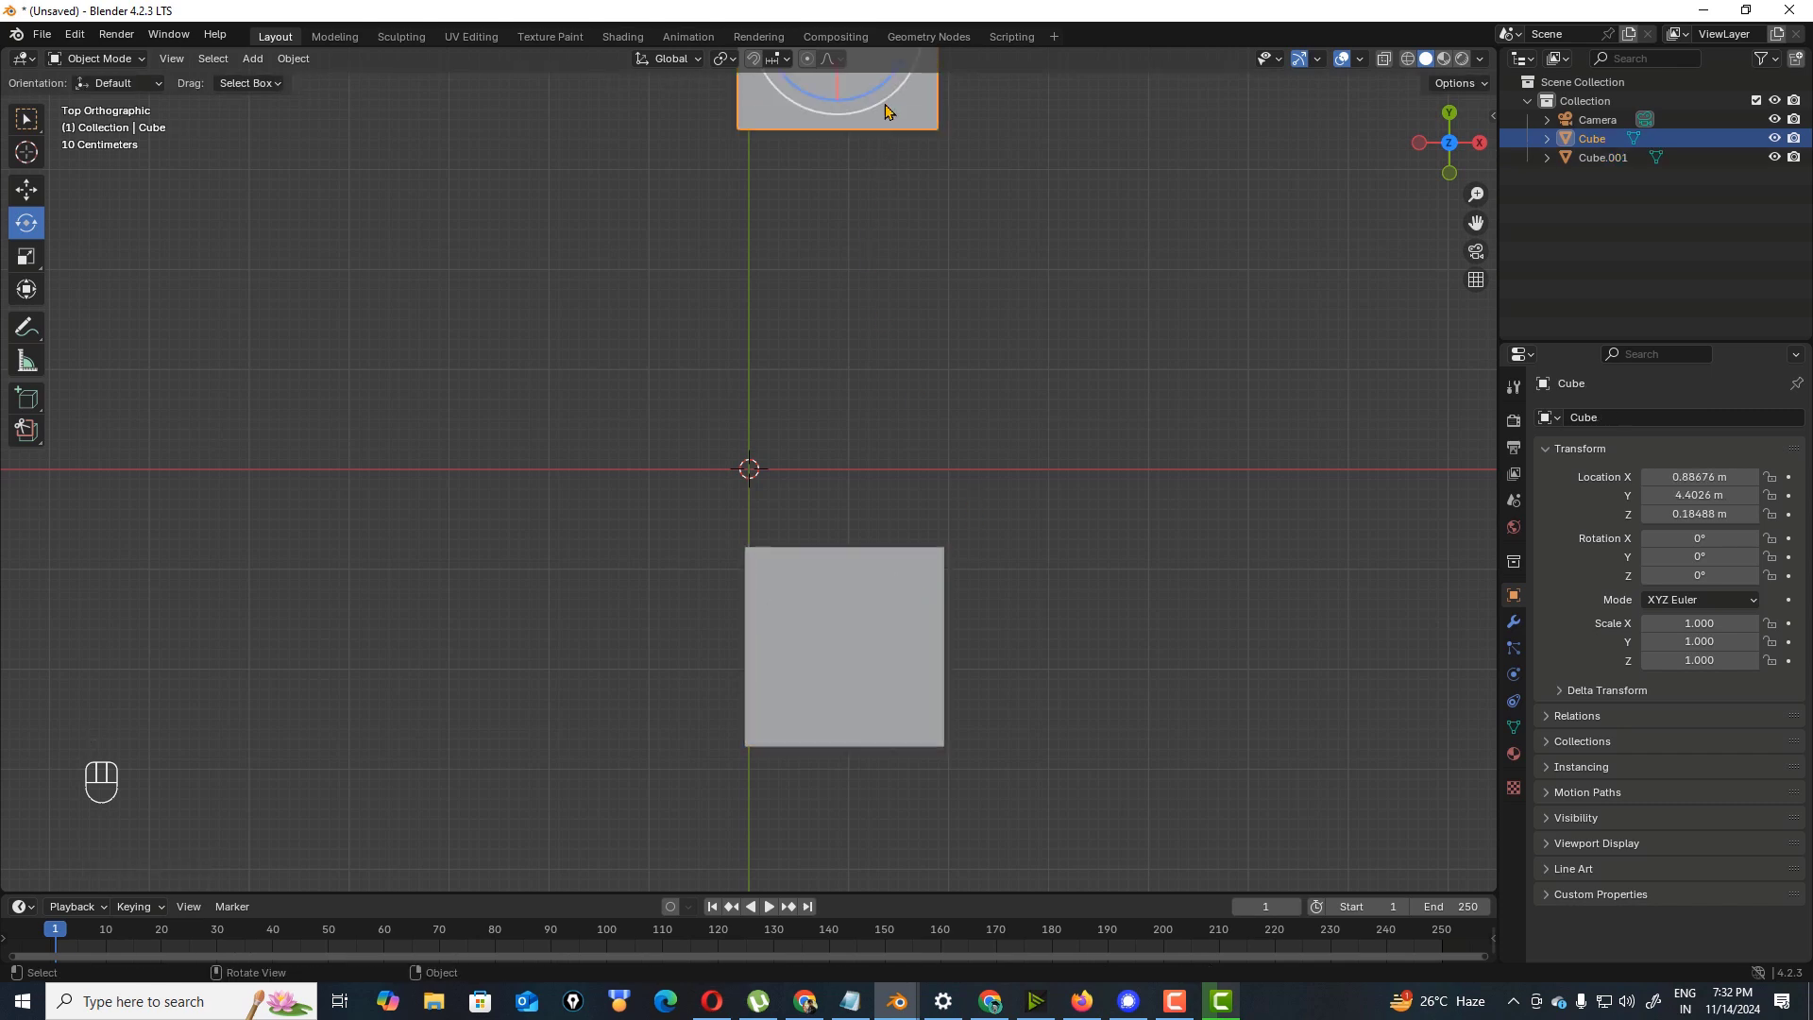
{"action": "key", "text": "g"}
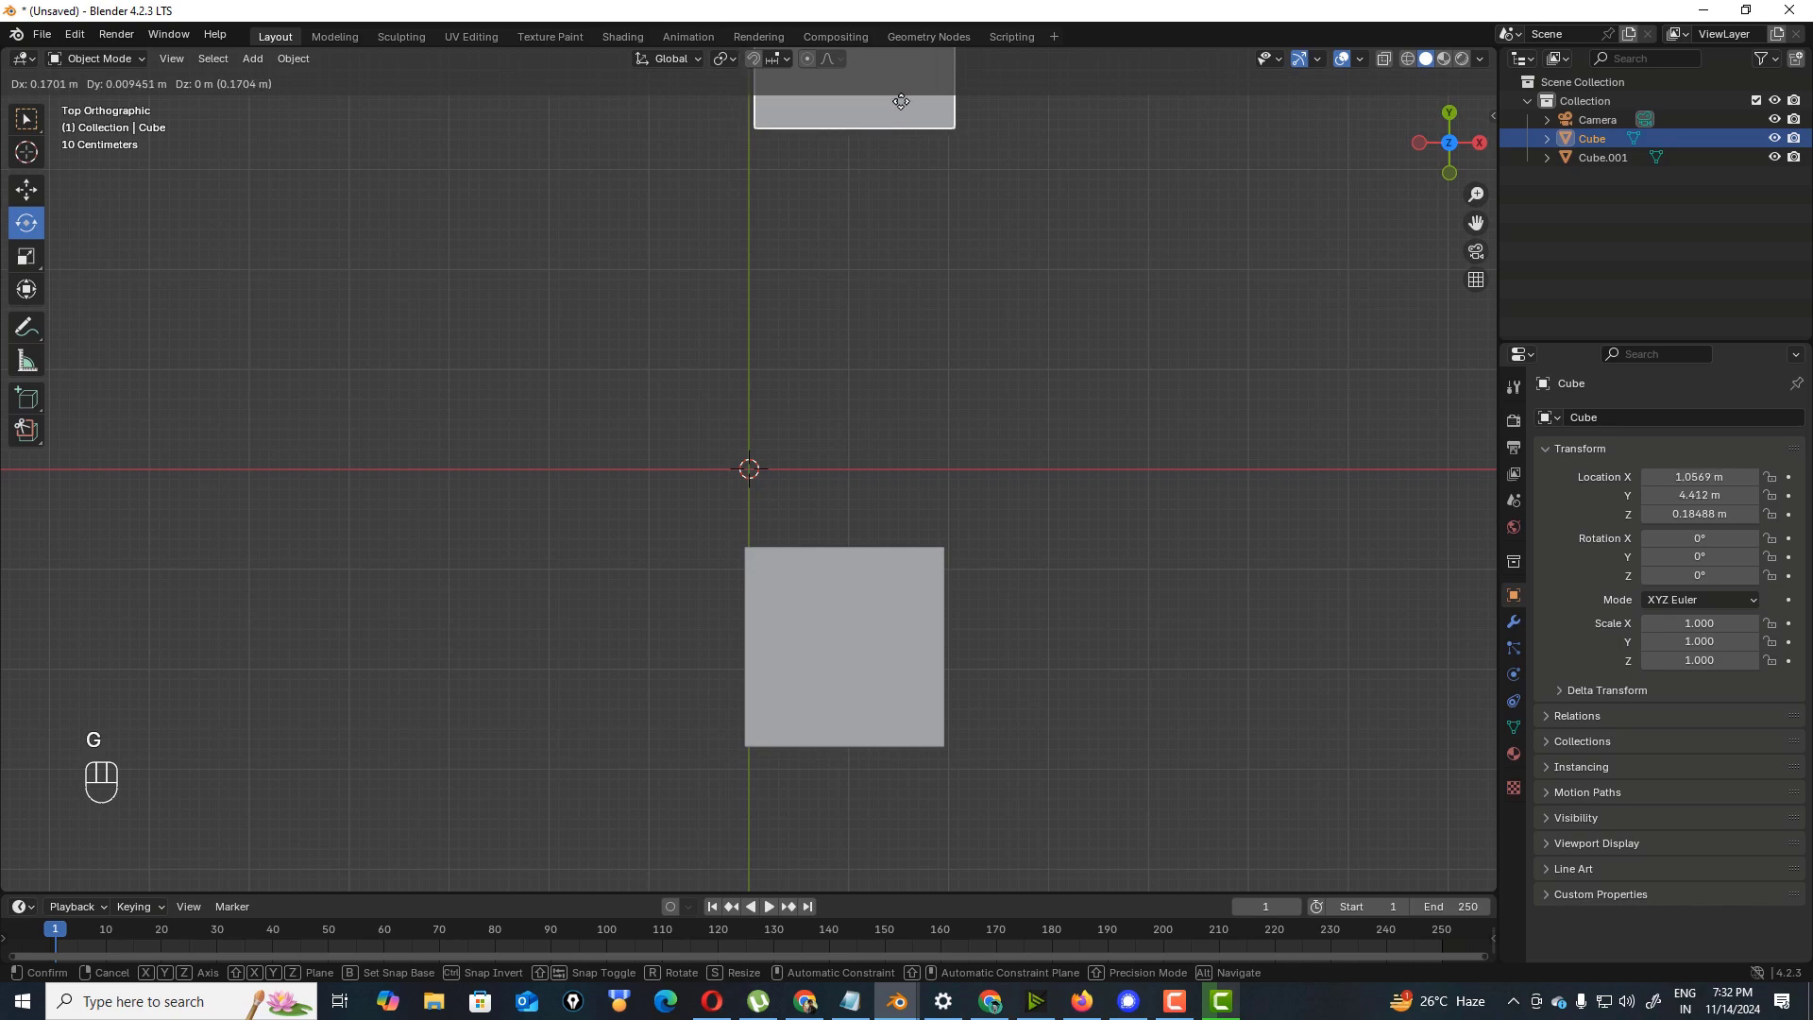
{"action": "left_click", "coordinate": [896, 112]}
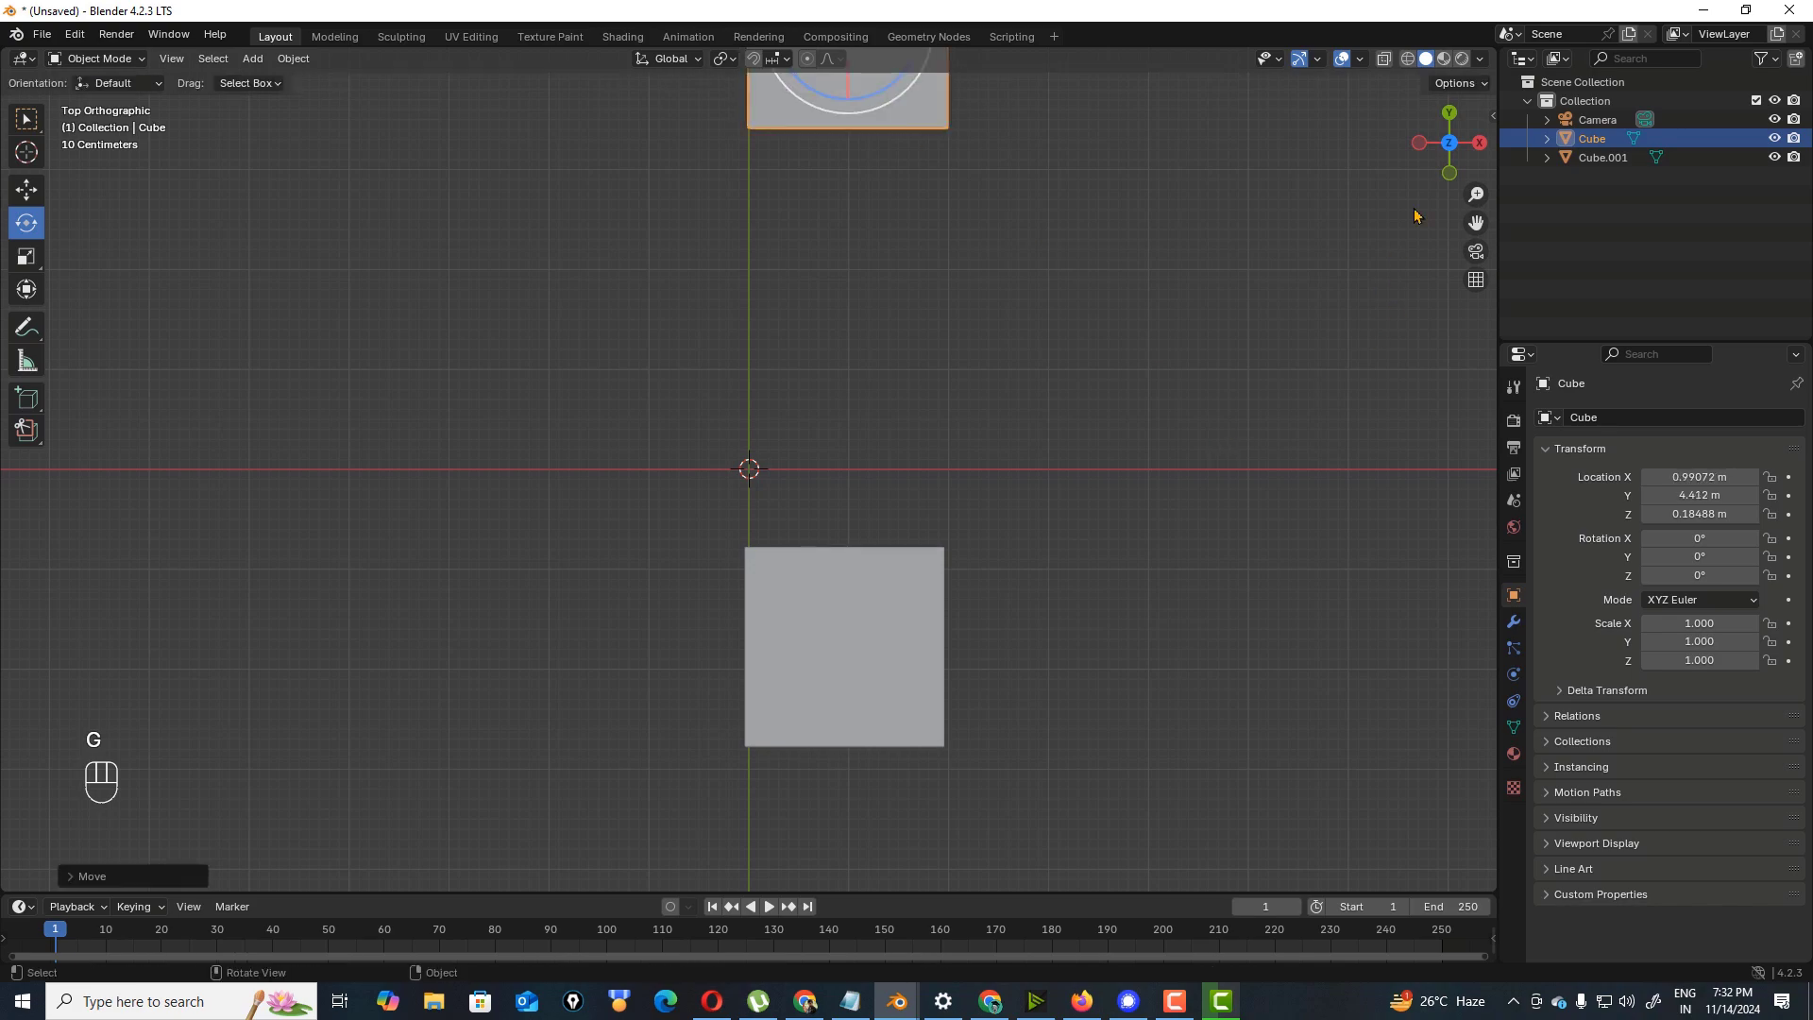
- Enter Edit Mode on the second cube and, with face selection, select its side face toward the first cube
{"action": "left_click_drag", "start_coordinate": [1443, 151], "coordinate": [1445, 212]}
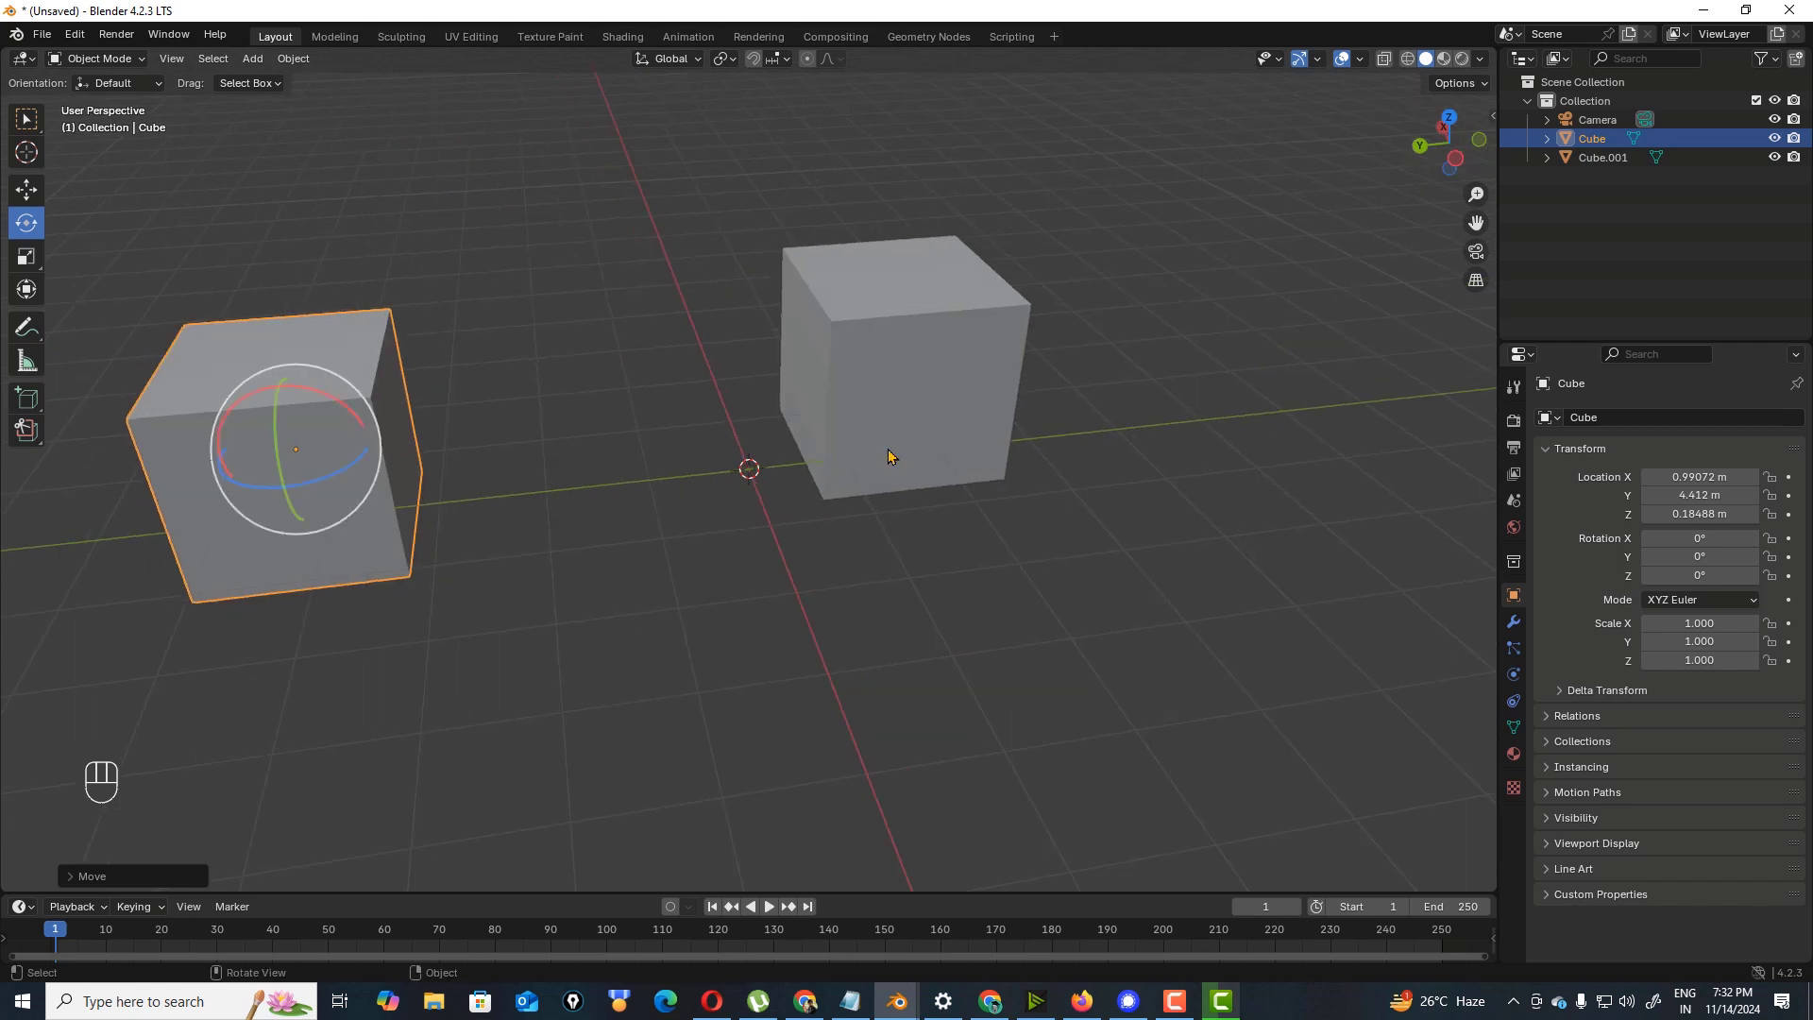
{"action": "left_click", "coordinate": [813, 378]}
{"action": "left_click", "coordinate": [141, 60]}
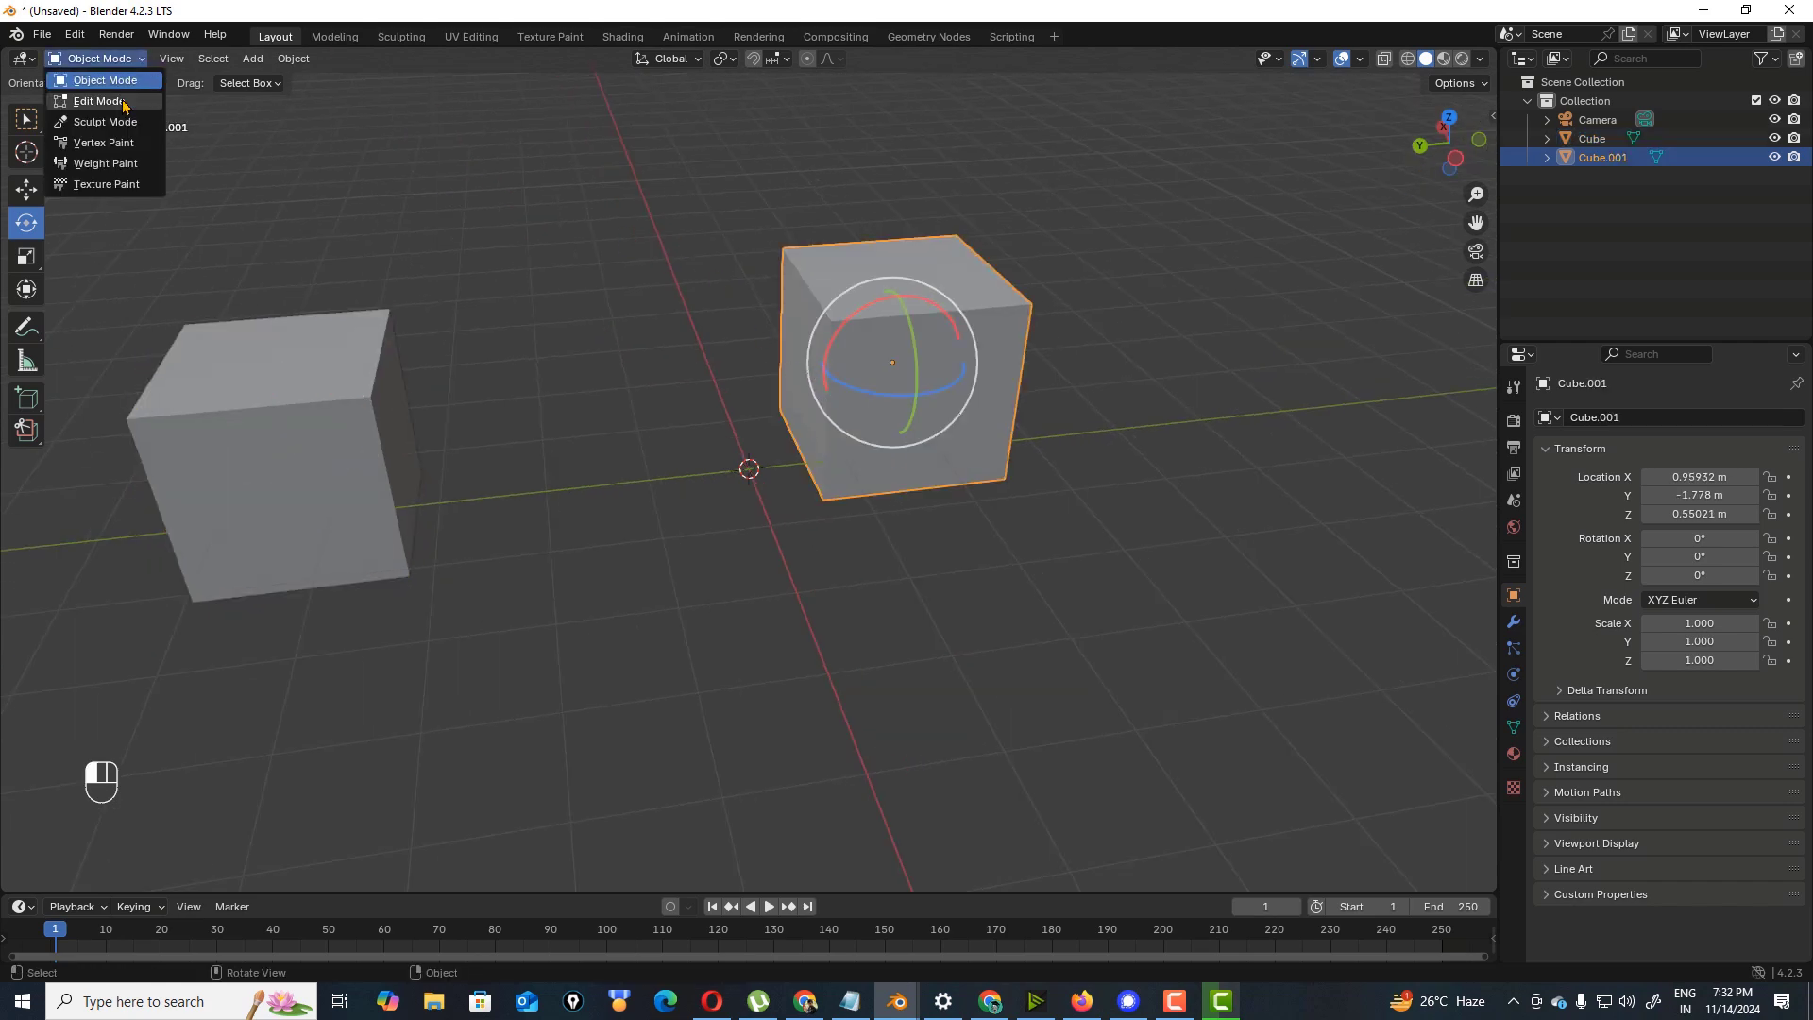
{"action": "left_click", "coordinate": [104, 101]}
{"action": "left_click", "coordinate": [188, 58]}
{"action": "left_click", "coordinate": [805, 373]}
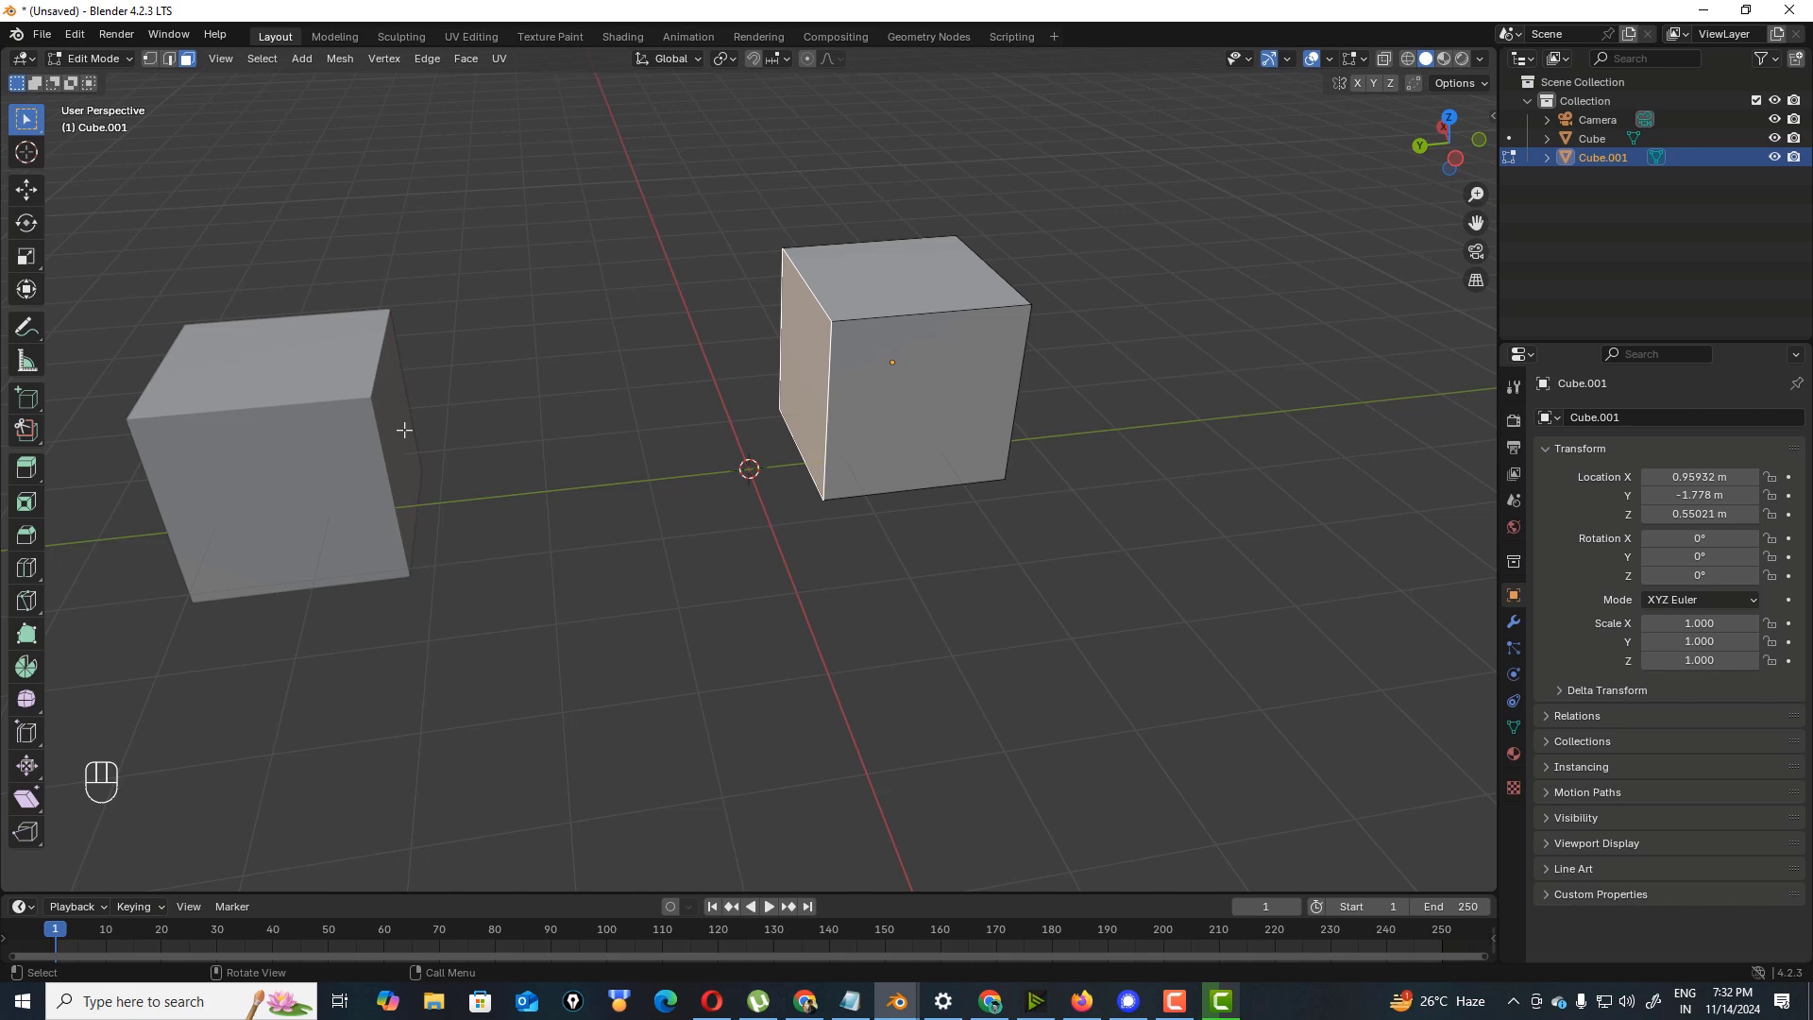
- Return to Object Mode and delete the first cube, leaving only the second one
{"action": "key", "text": "shift"}
{"action": "left_click", "coordinate": [112, 58]}
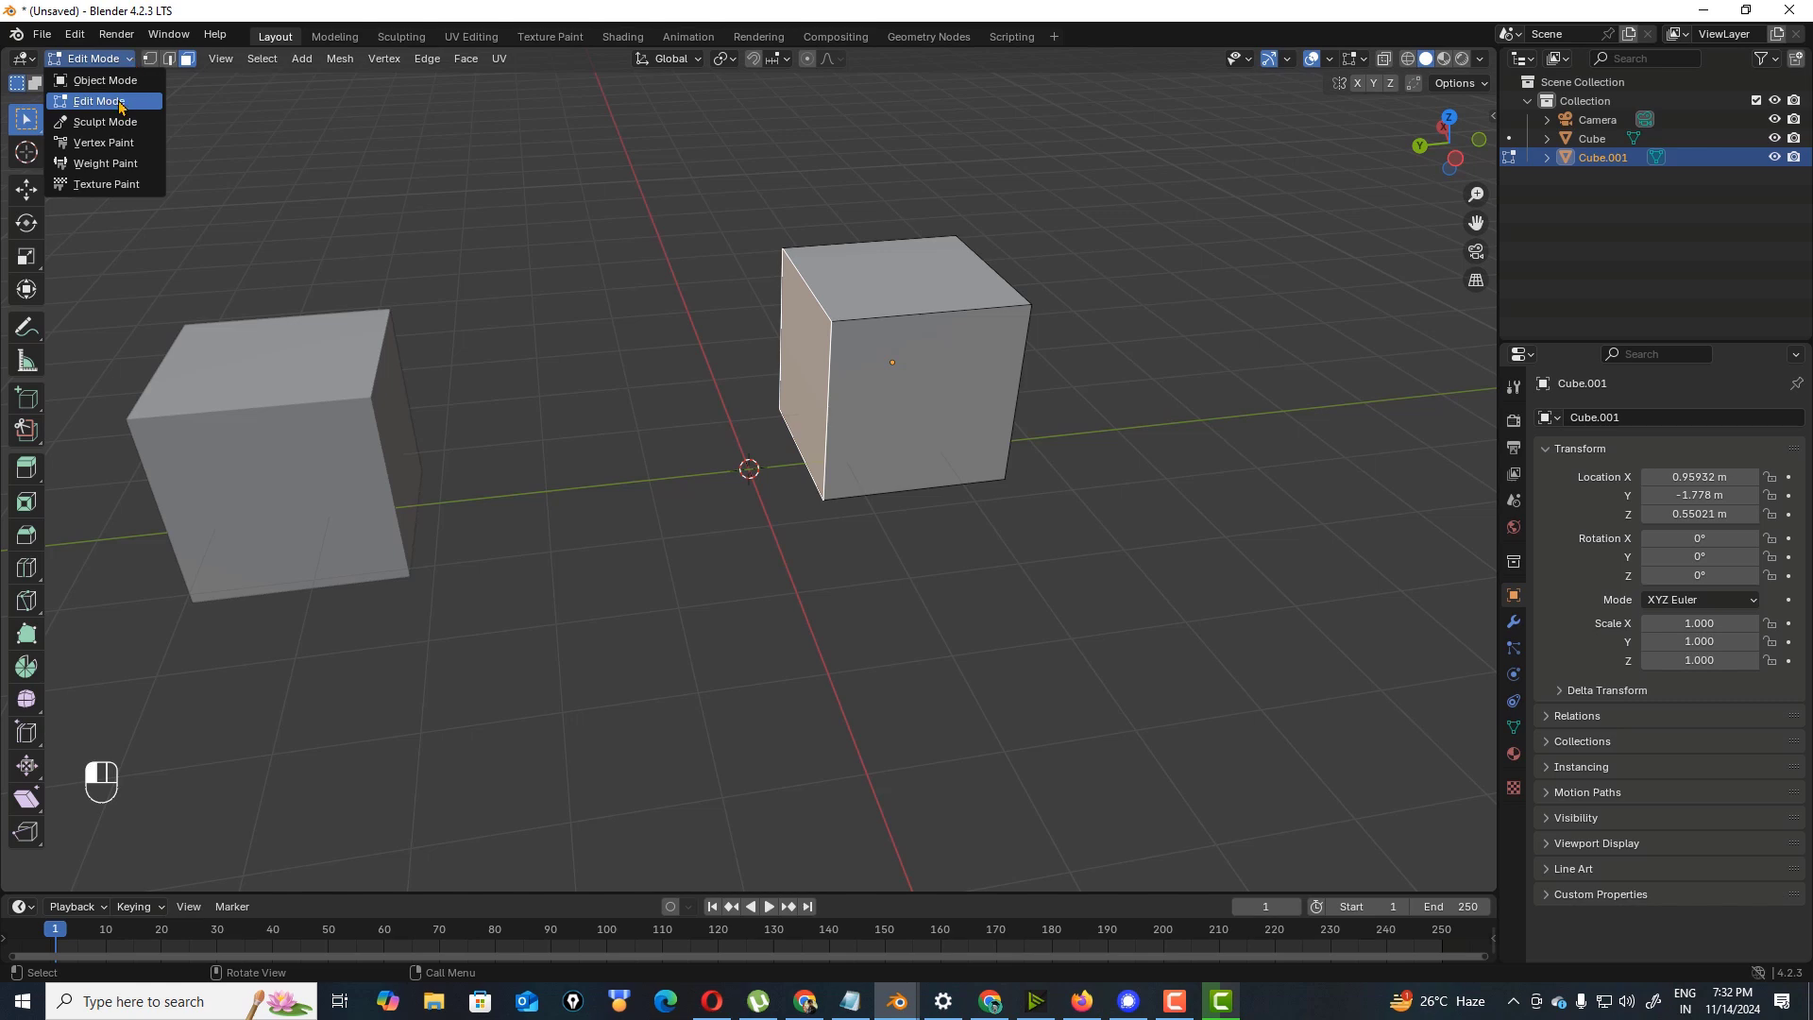
{"action": "left_click", "coordinate": [1392, 289]}
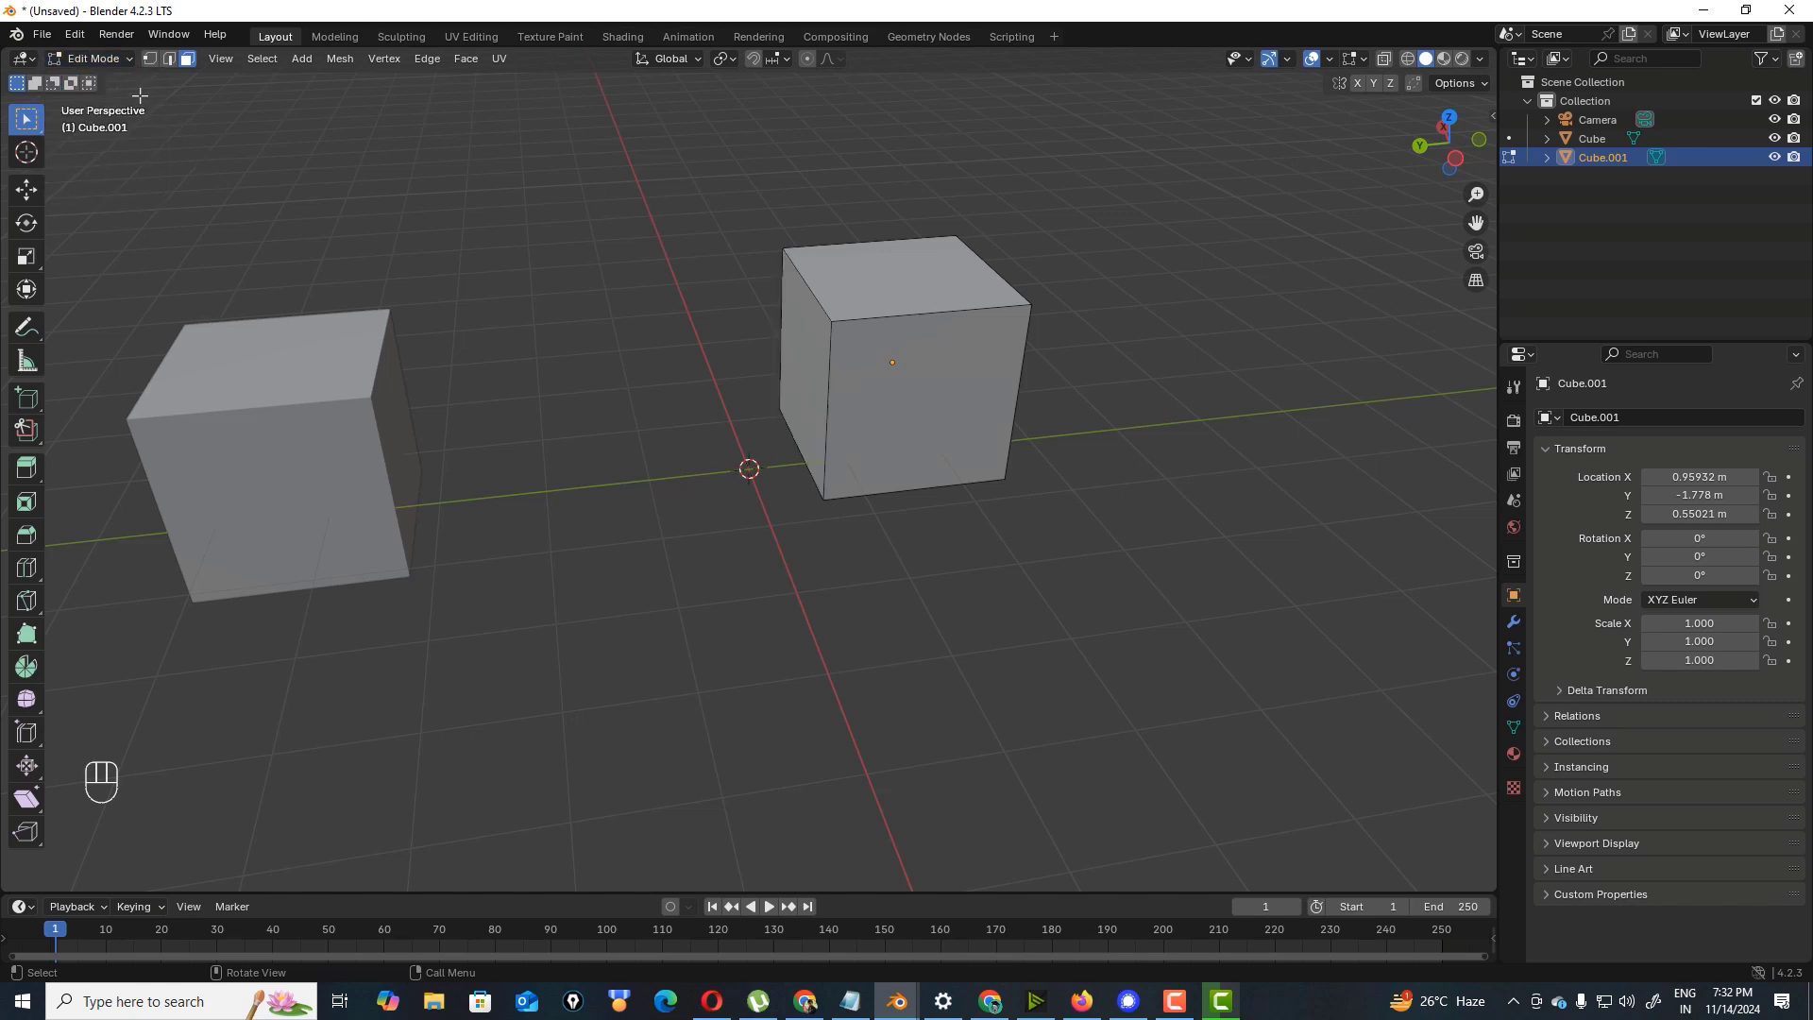
{"action": "left_click", "coordinate": [135, 64]}
{"action": "left_click", "coordinate": [131, 83]}
{"action": "left_click", "coordinate": [368, 283]}
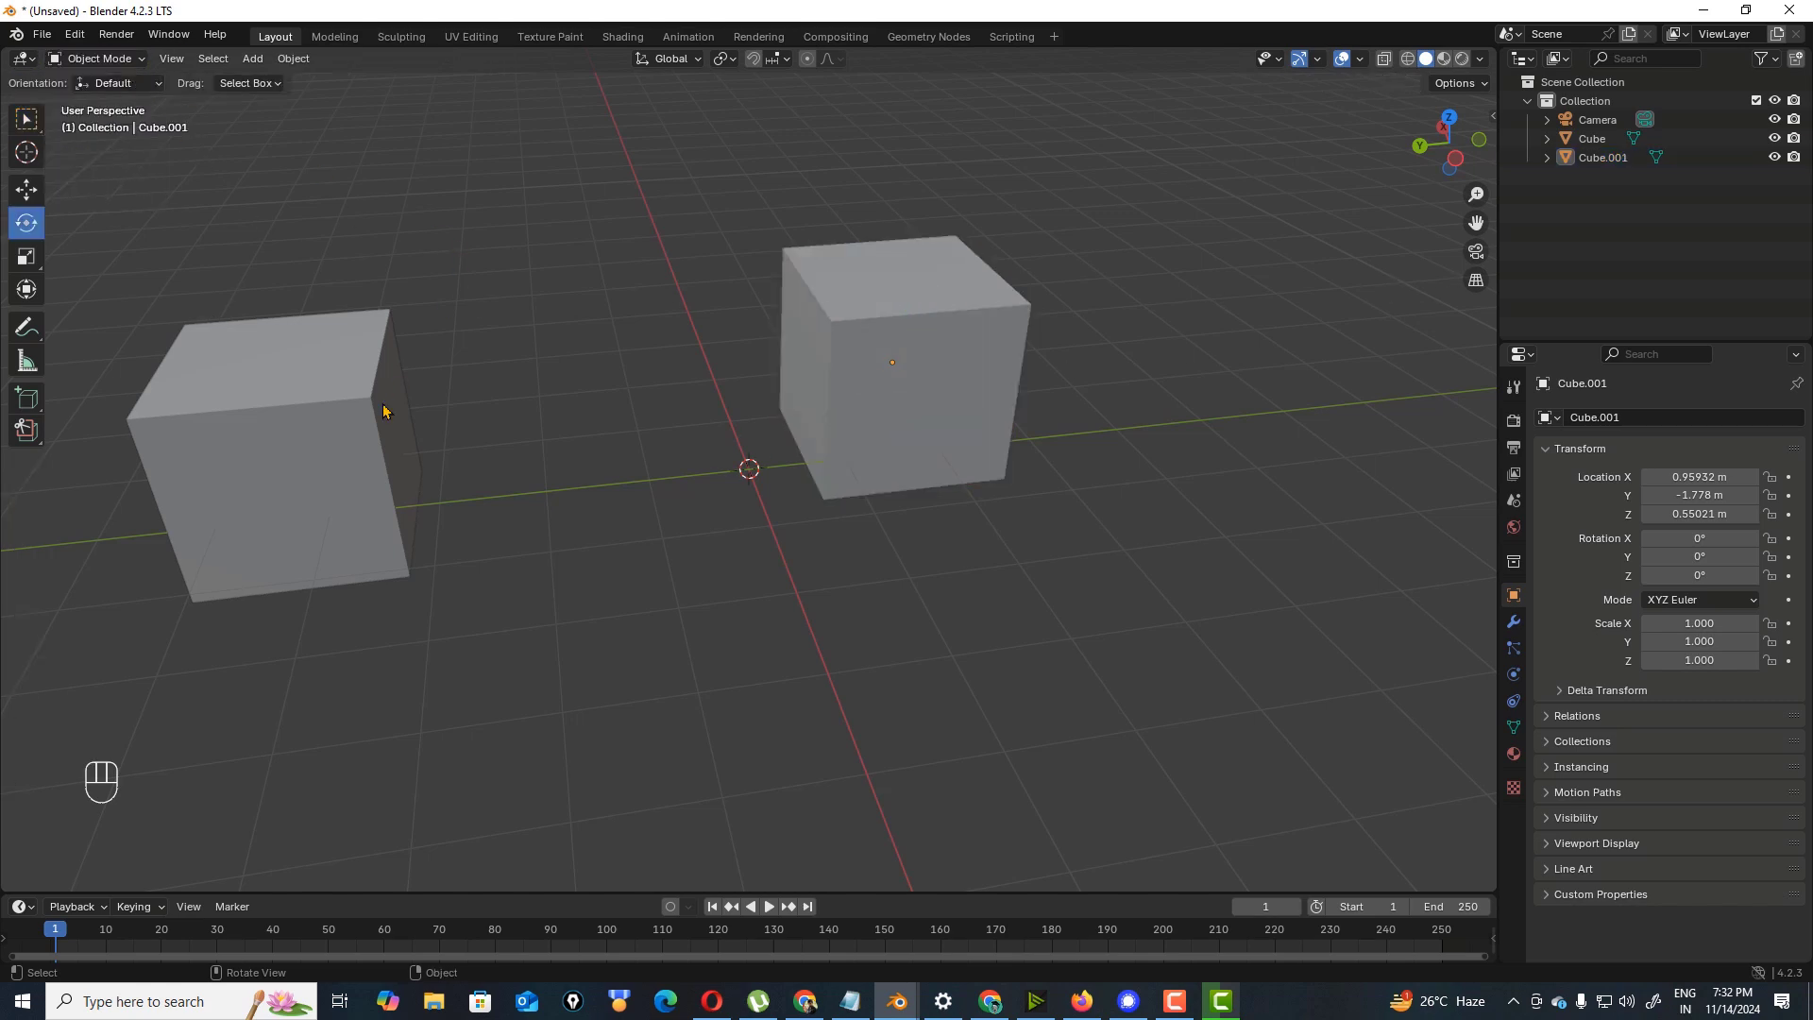
{"action": "left_click", "coordinate": [316, 418]}
{"action": "key", "text": "Delete"}
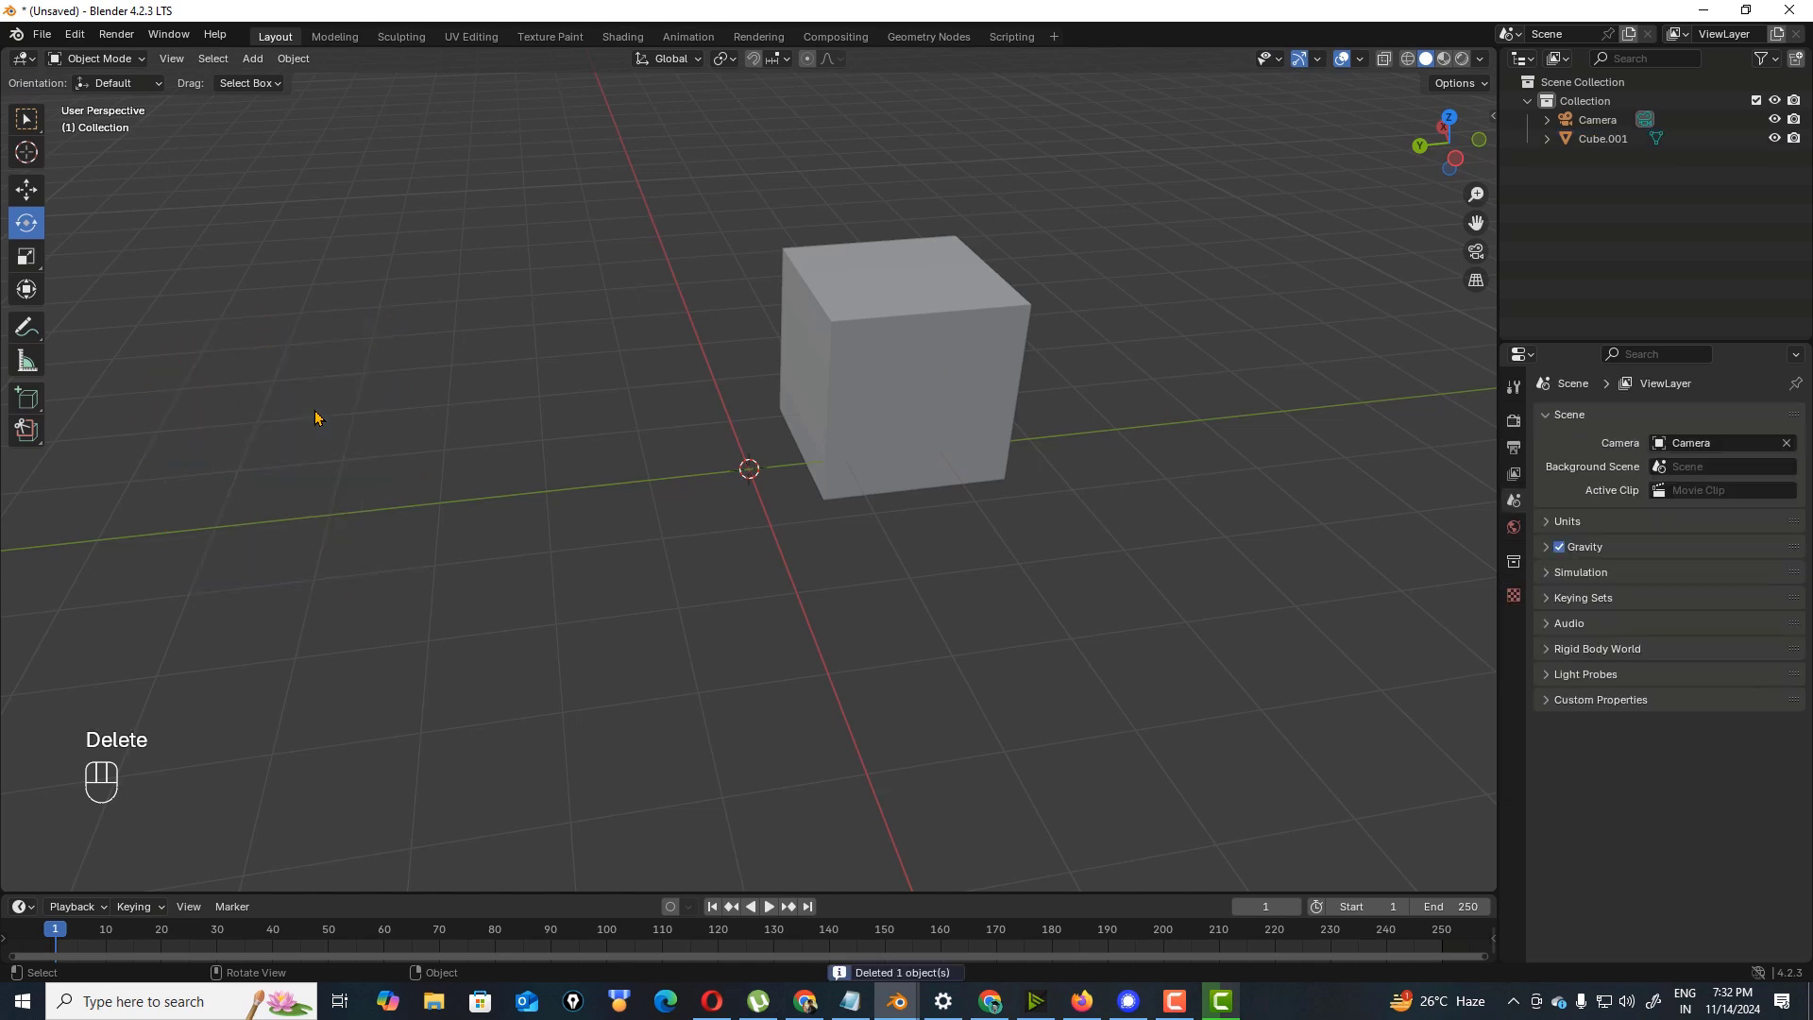
- Enter Edit Mode on the remaining cube, duplicate its whole mesh and place the copy about 4.8 m away along Y
{"action": "left_click", "coordinate": [869, 411]}
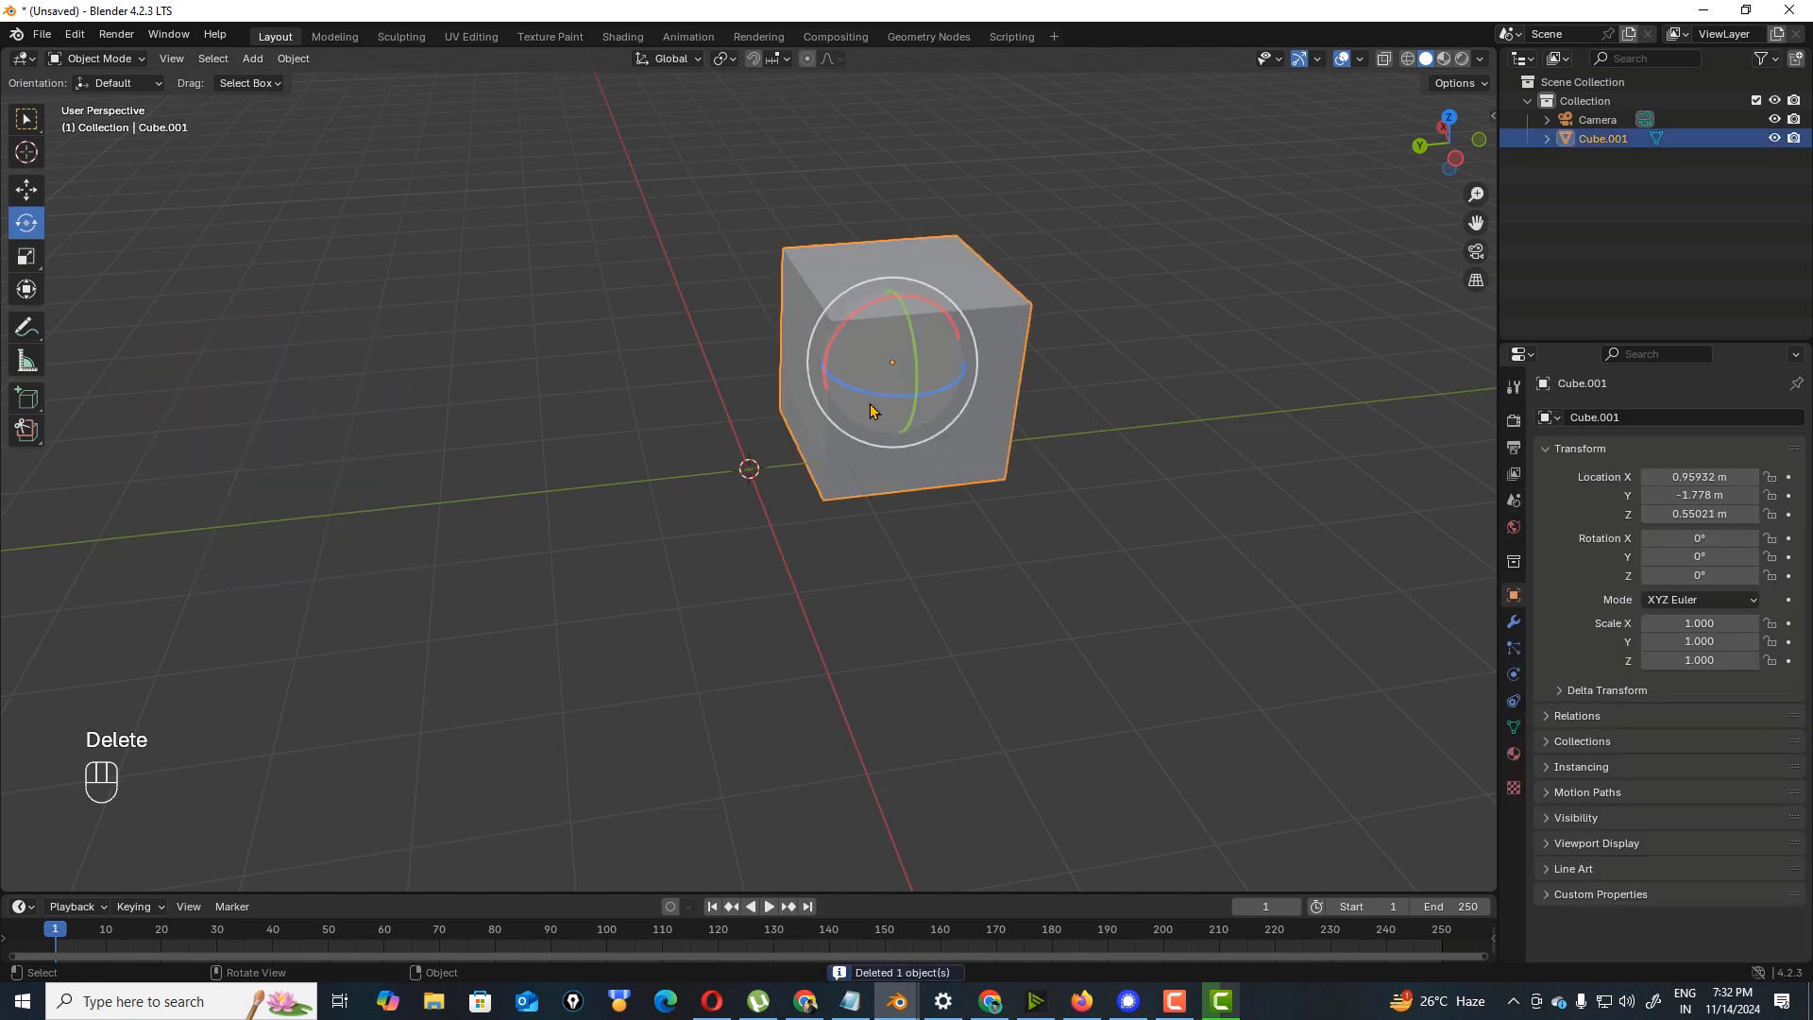
{"action": "left_click", "coordinate": [142, 59]}
{"action": "left_click", "coordinate": [111, 102]}
{"action": "key", "text": "a"}
{"action": "key", "text": "shift+d"}
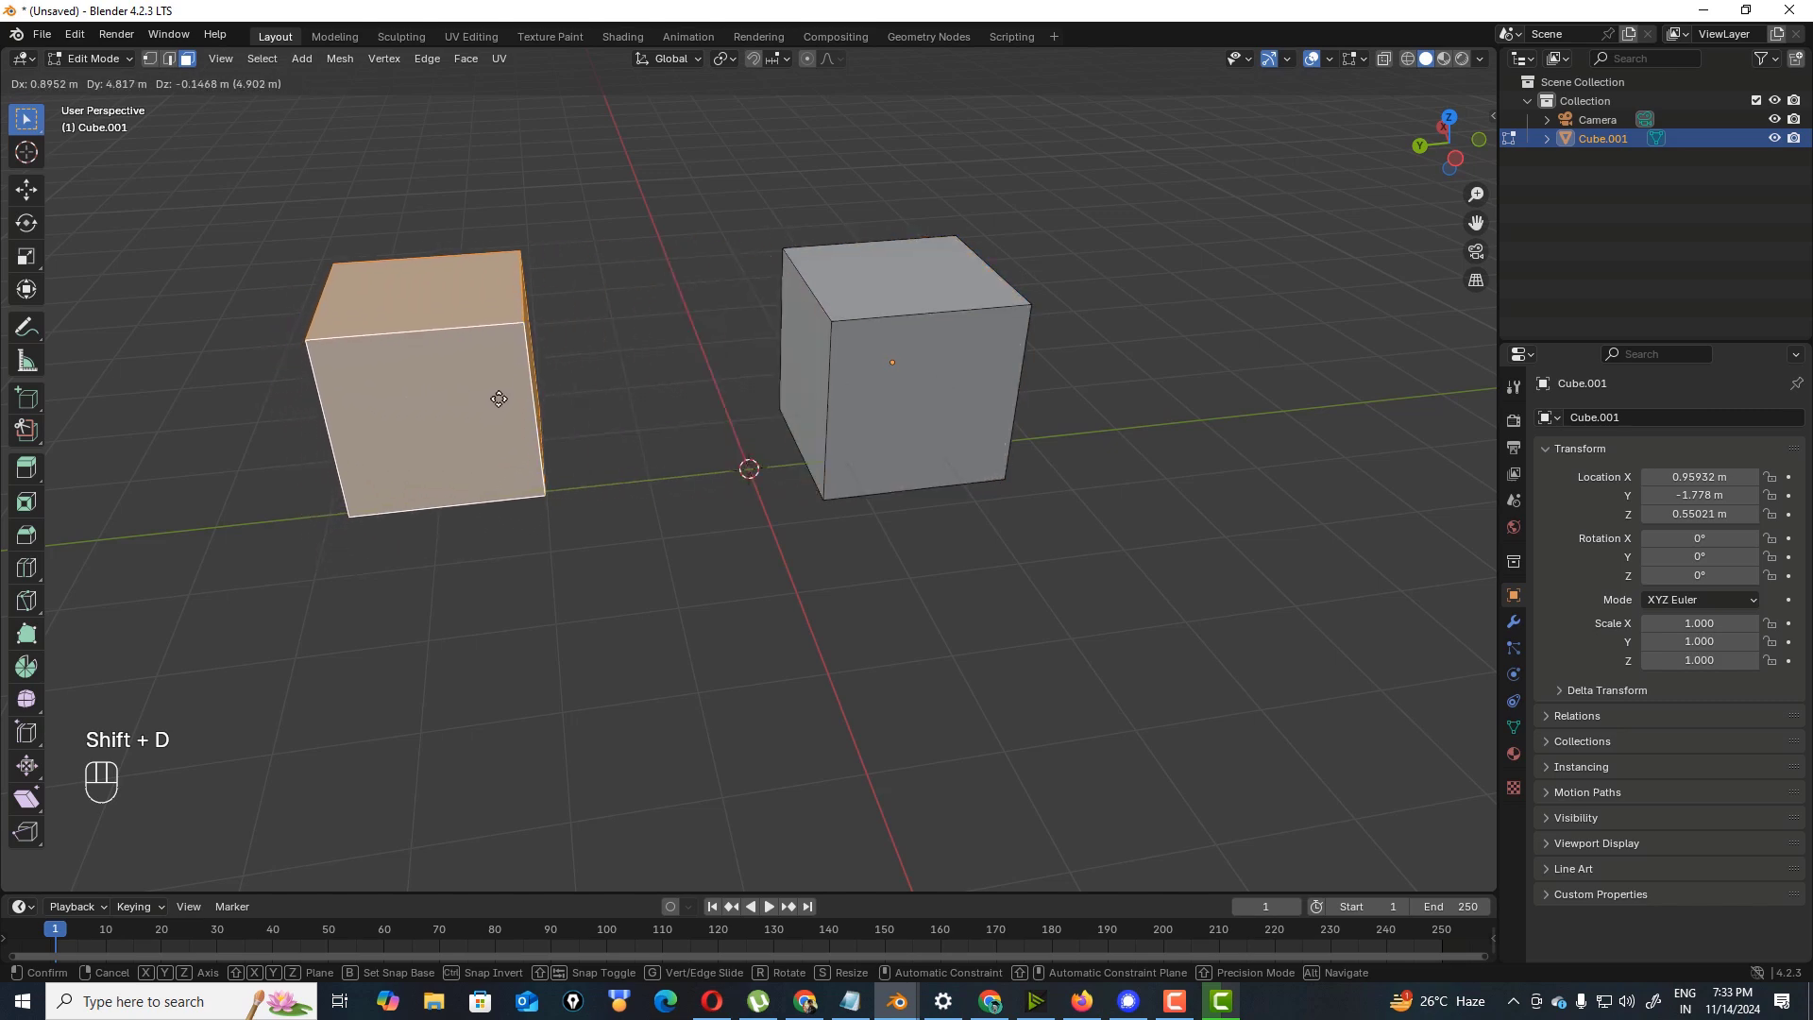
{"action": "left_click", "coordinate": [495, 395]}
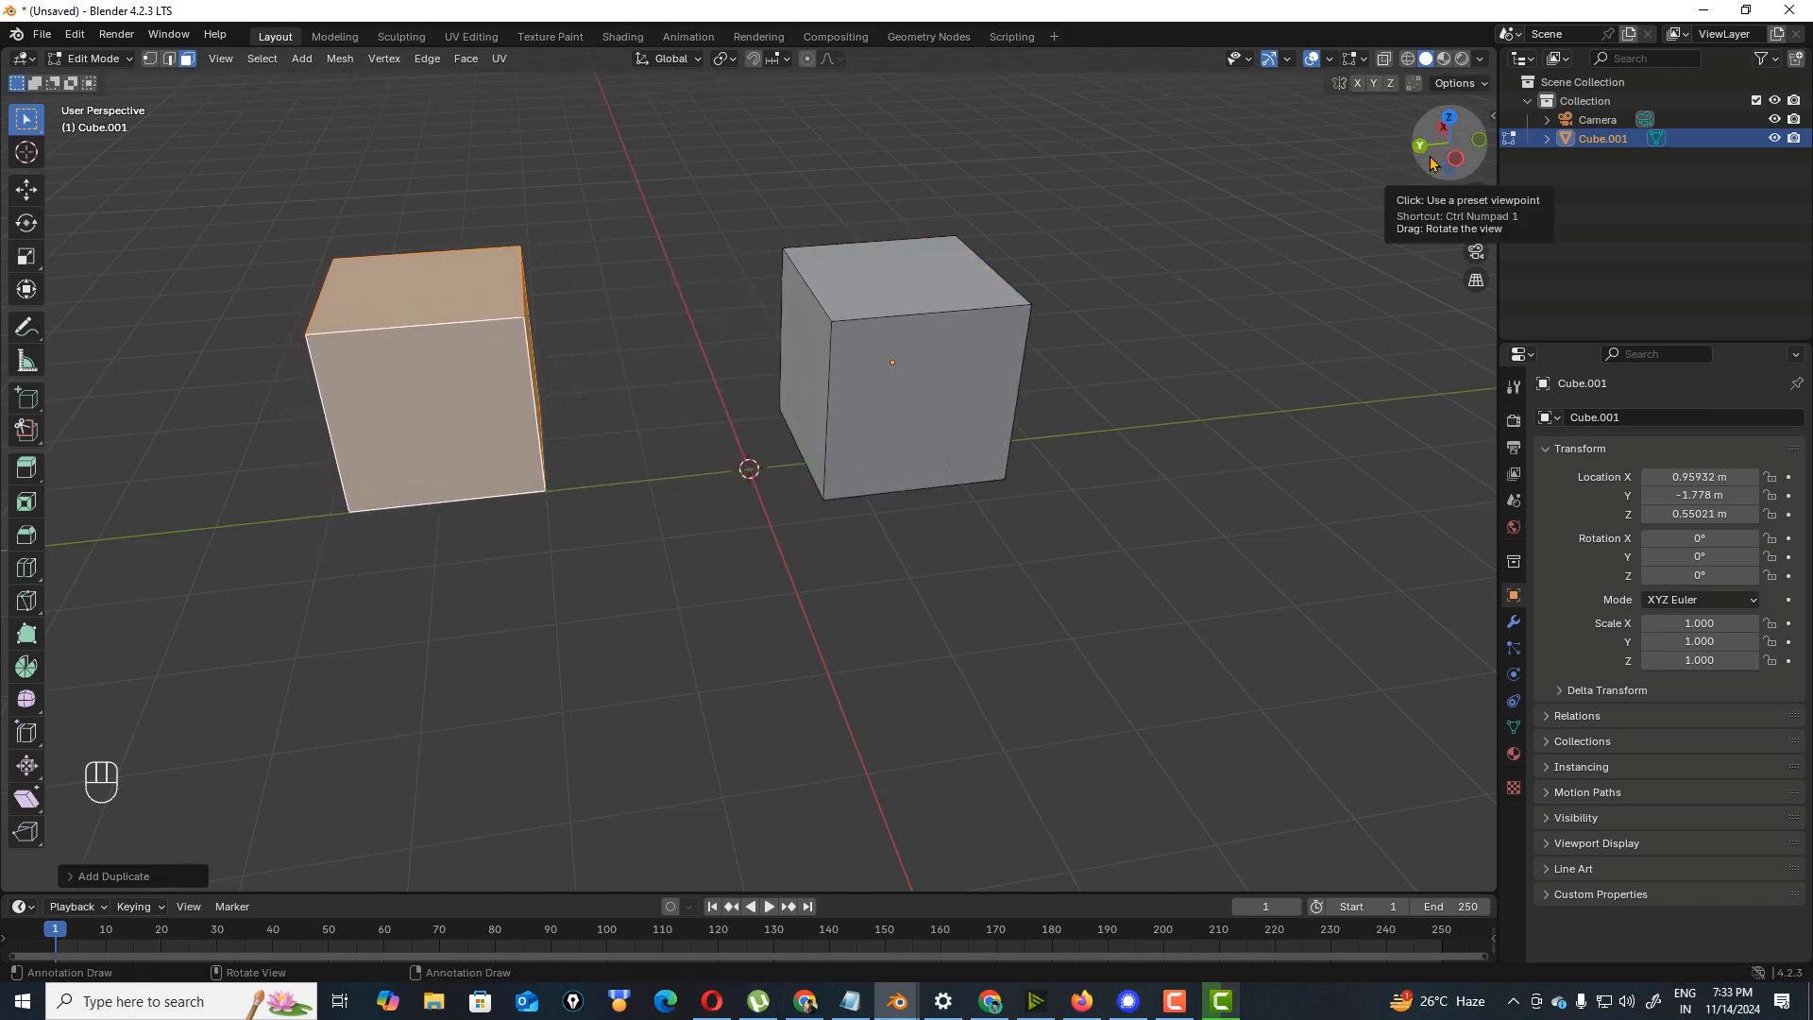
- In top view, move the duplicated cube about -0.89 m in X to line it up with the original
{"action": "key", "text": "KP_7"}
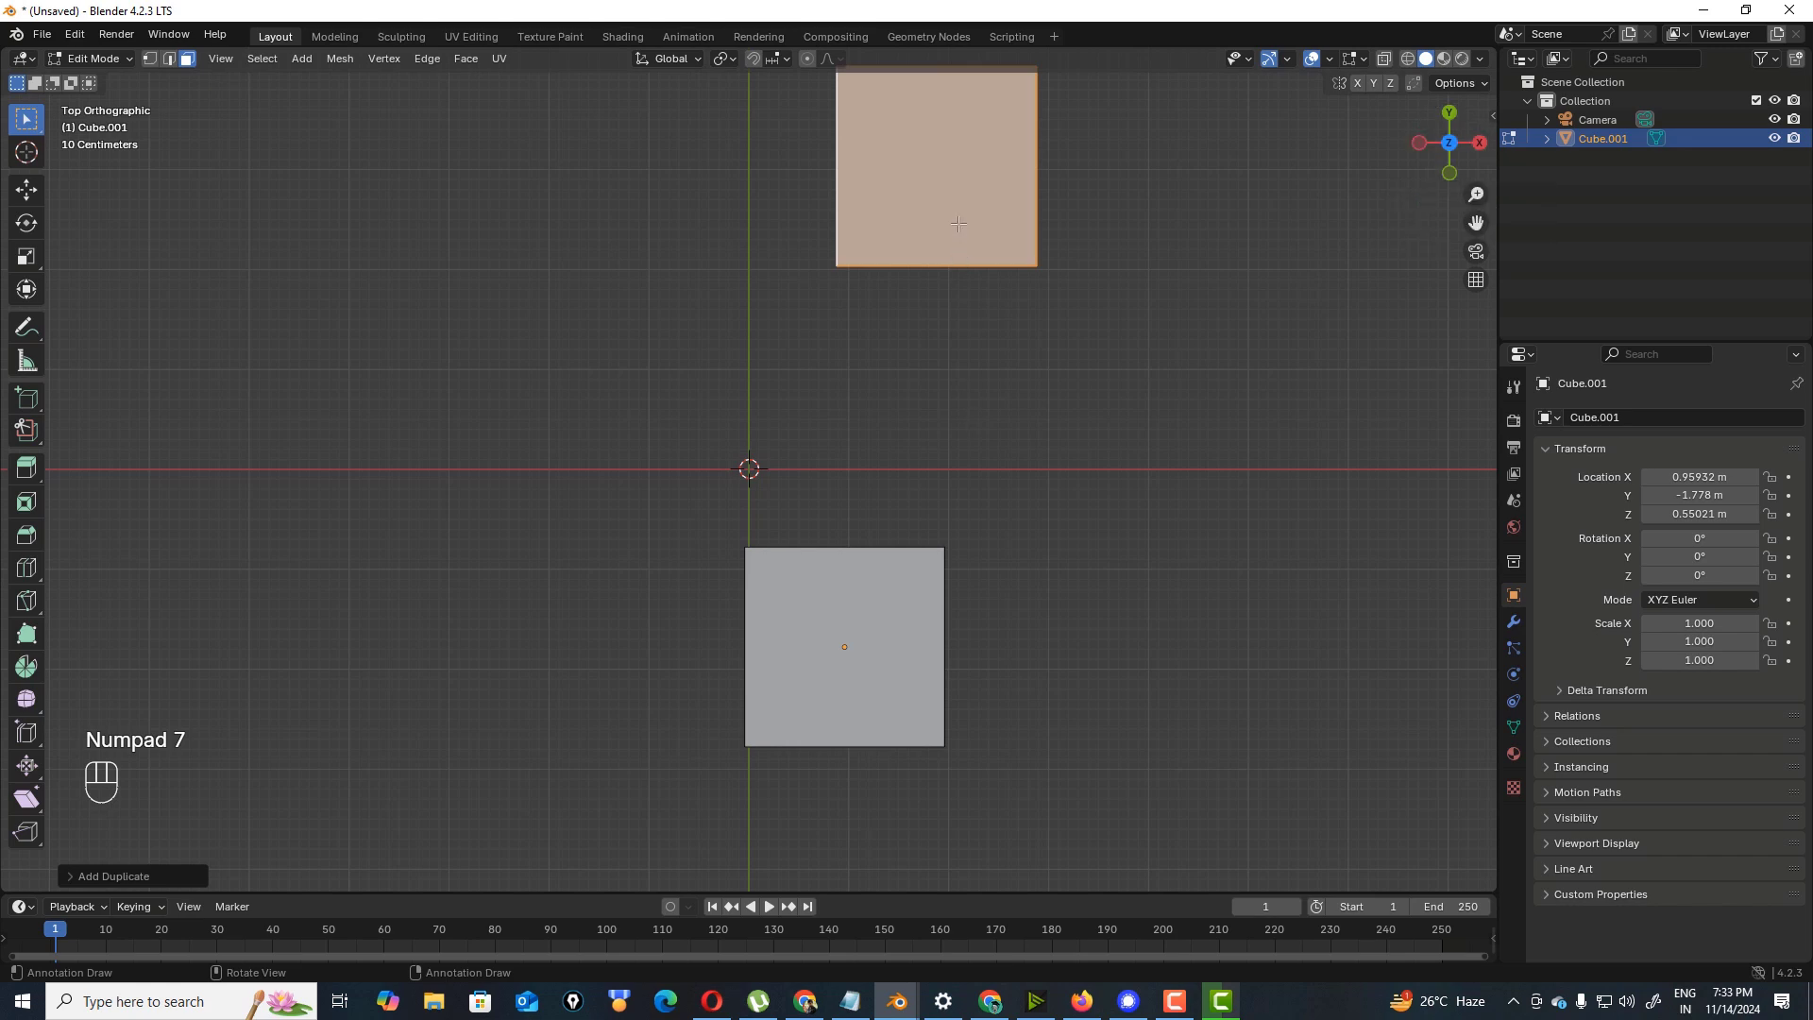
{"action": "key", "text": "g"}
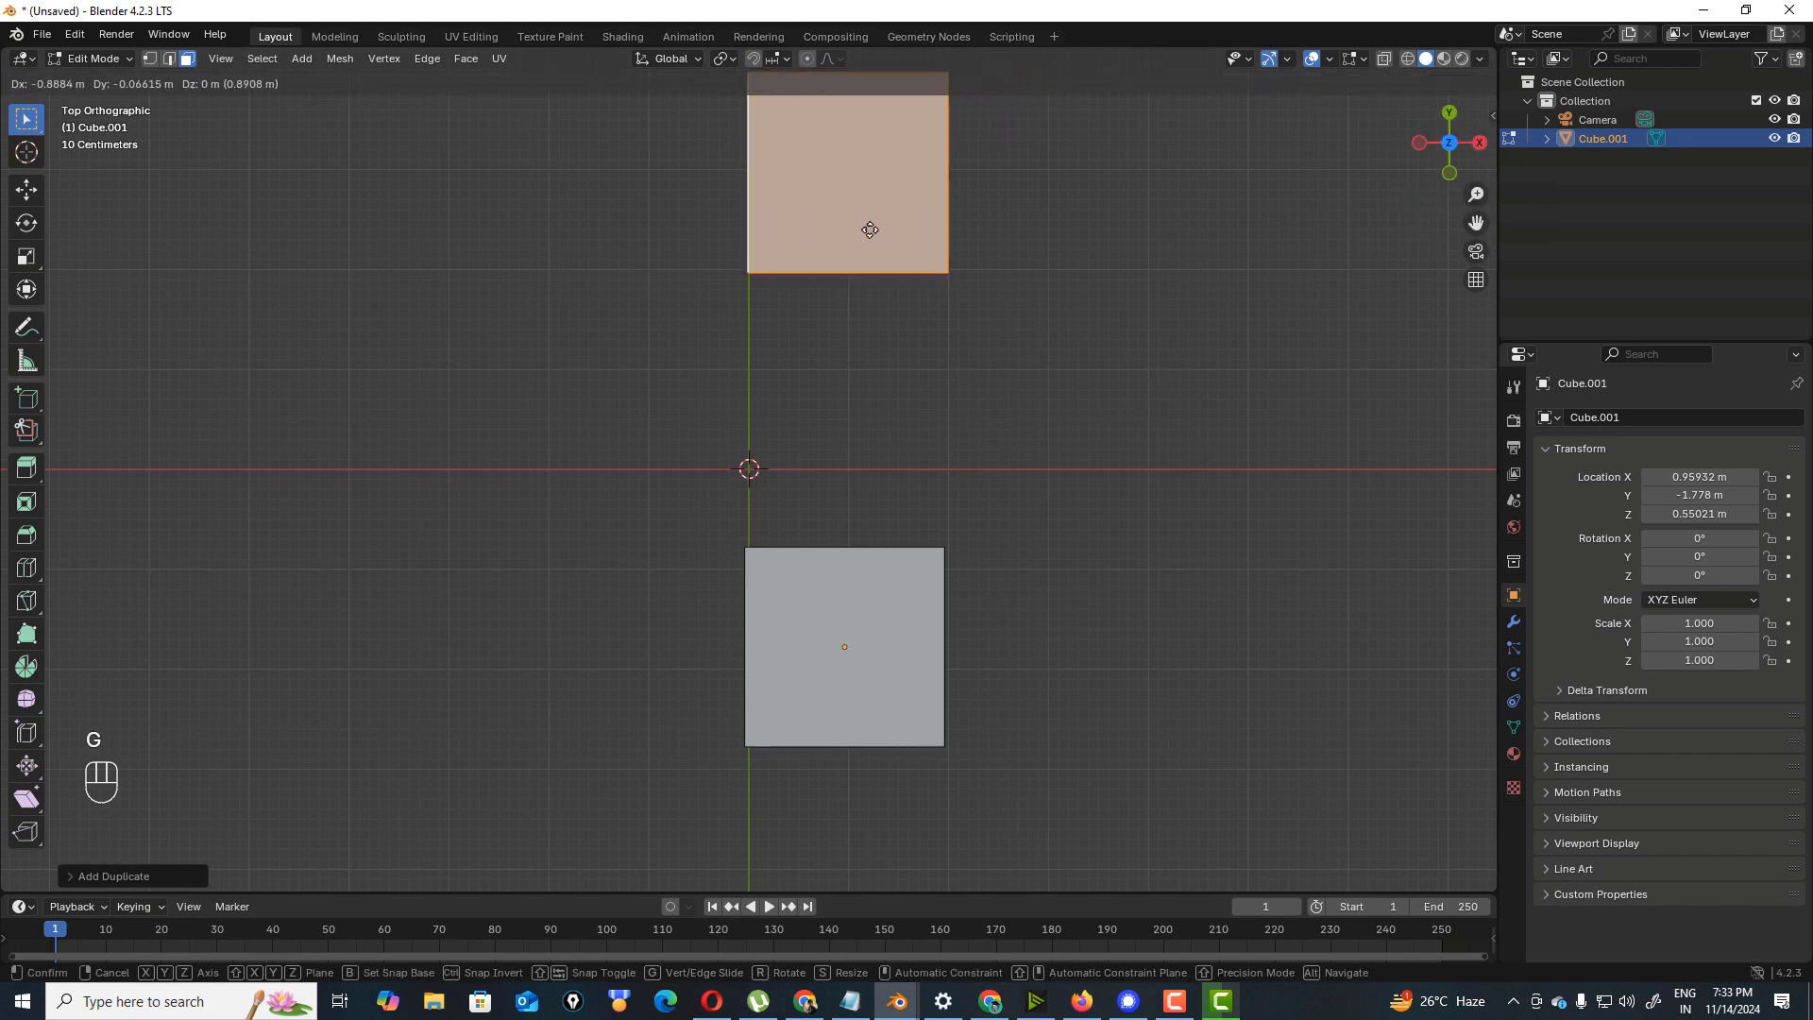
{"action": "left_click", "coordinate": [870, 230]}
- Select the two facing side faces of the cubes and connect them with Bridge Edge Loops
{"action": "left_click_drag", "start_coordinate": [1440, 141], "coordinate": [1267, 242]}
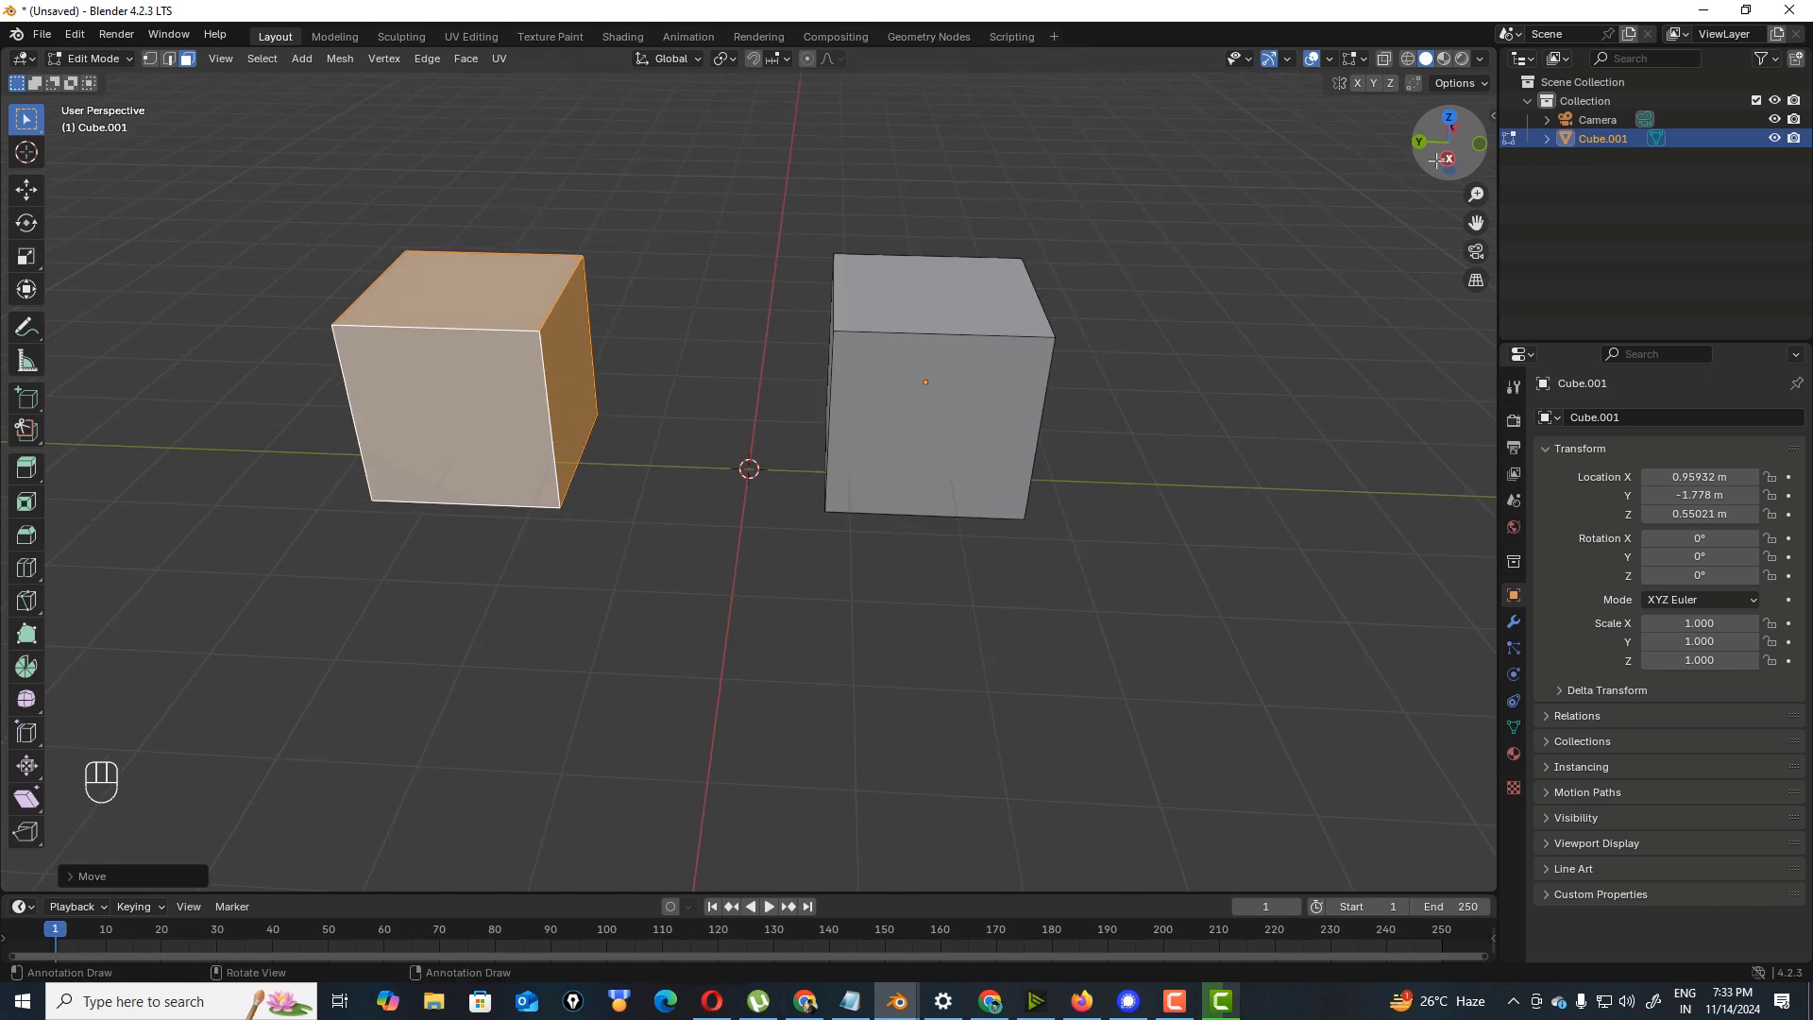
{"action": "left_click", "coordinate": [575, 390]}
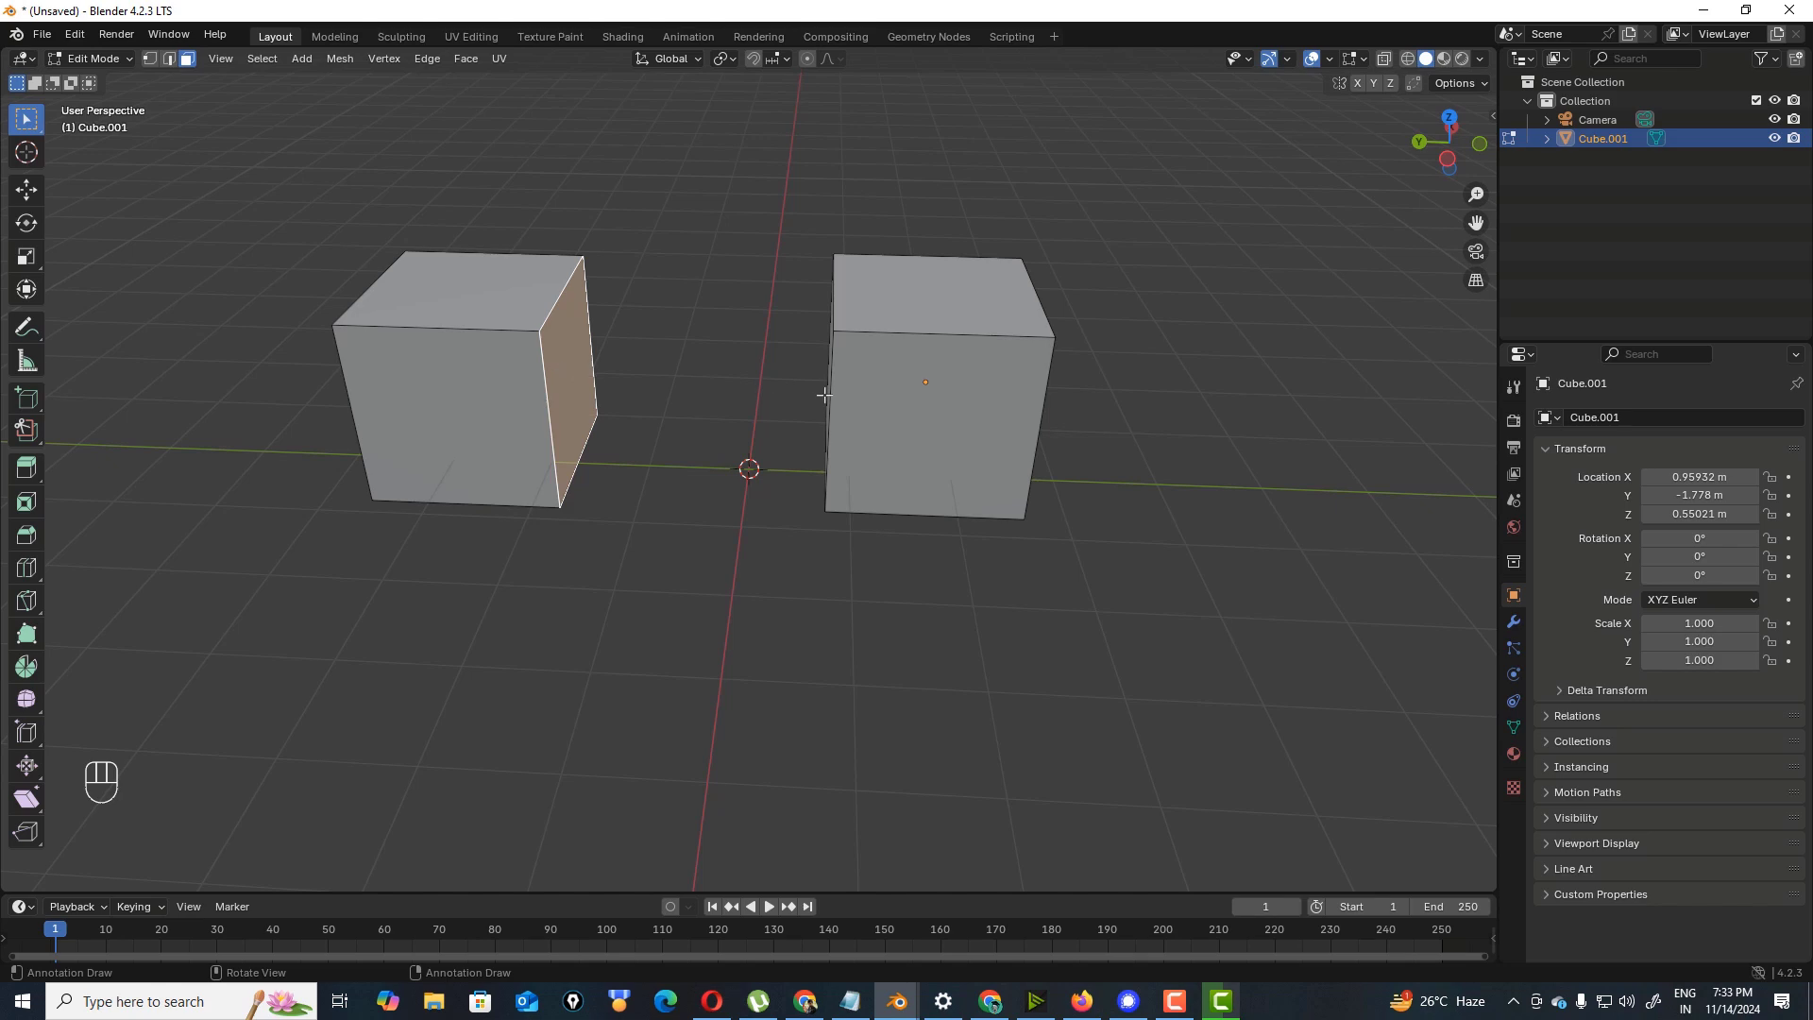
{"action": "key", "text": "shift"}
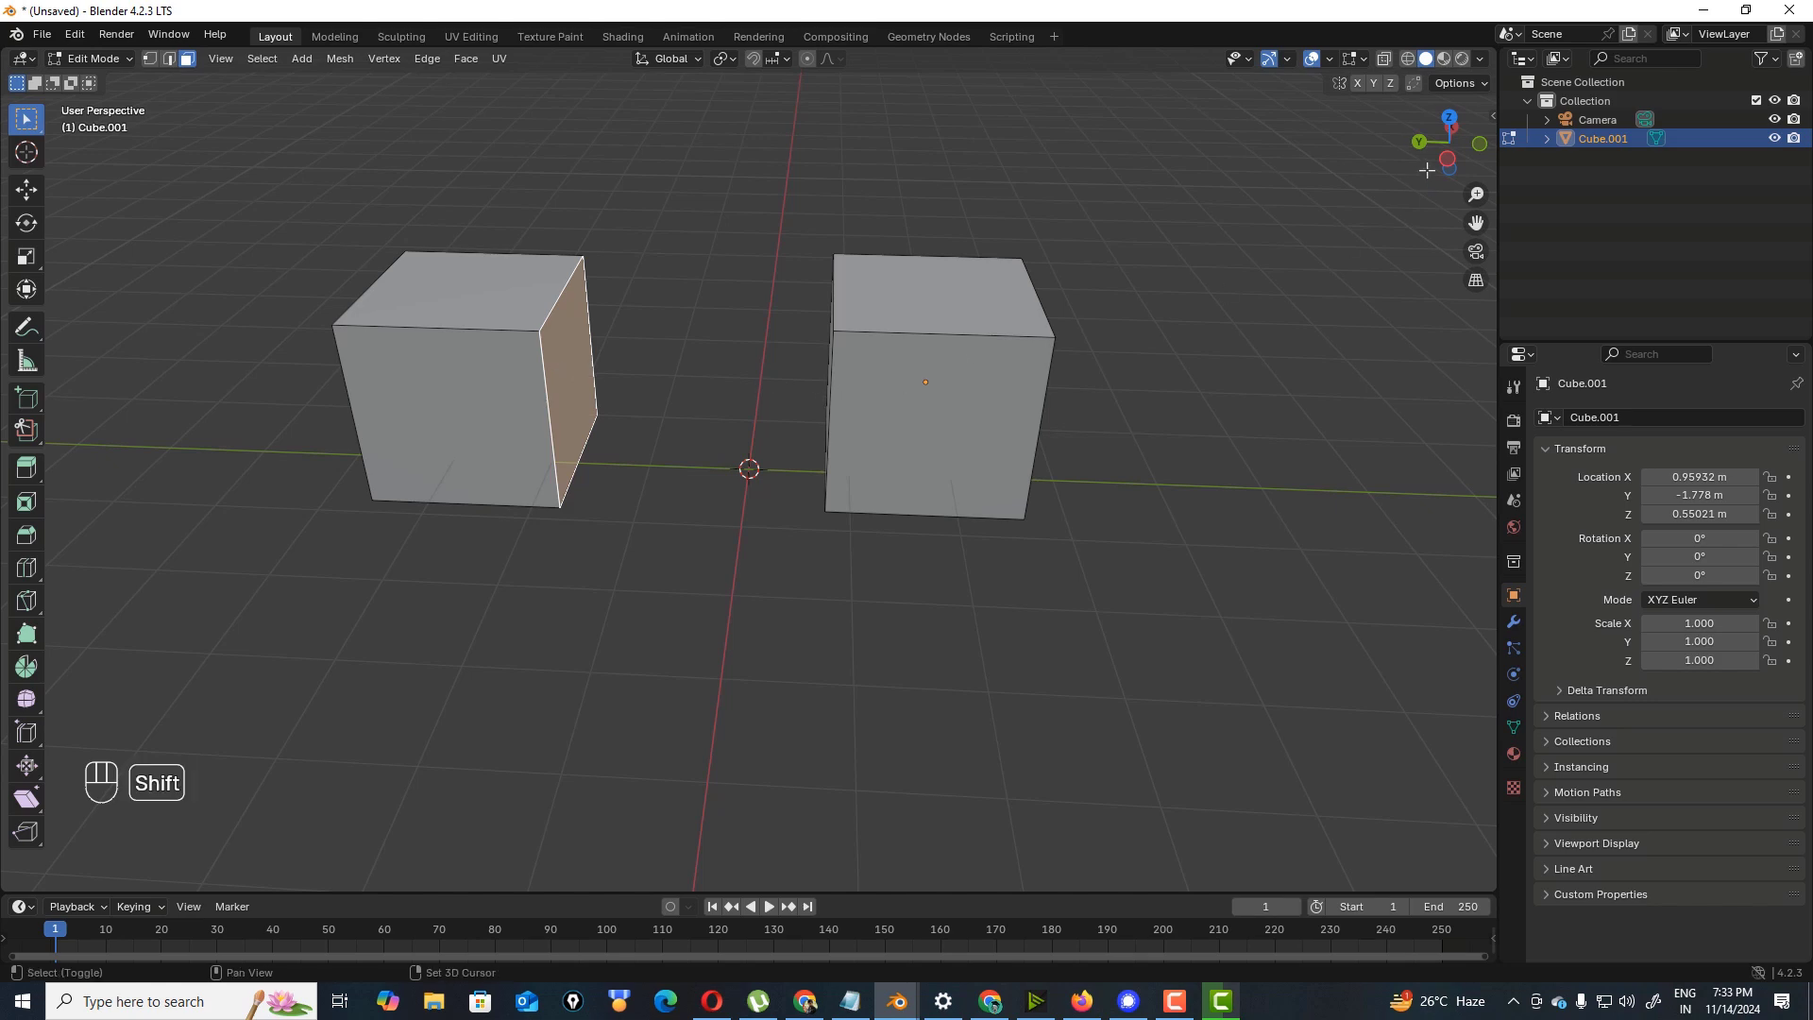
{"action": "mouse_move", "coordinate": [1426, 170]}
{"action": "left_mouse_down"}
{"action": "mouse_move", "coordinate": [1364, 215]}
{"action": "mouse_move", "coordinate": [1435, 161]}
{"action": "left_mouse_up"}
{"action": "left_click", "coordinate": [661, 436], "text": "shift"}
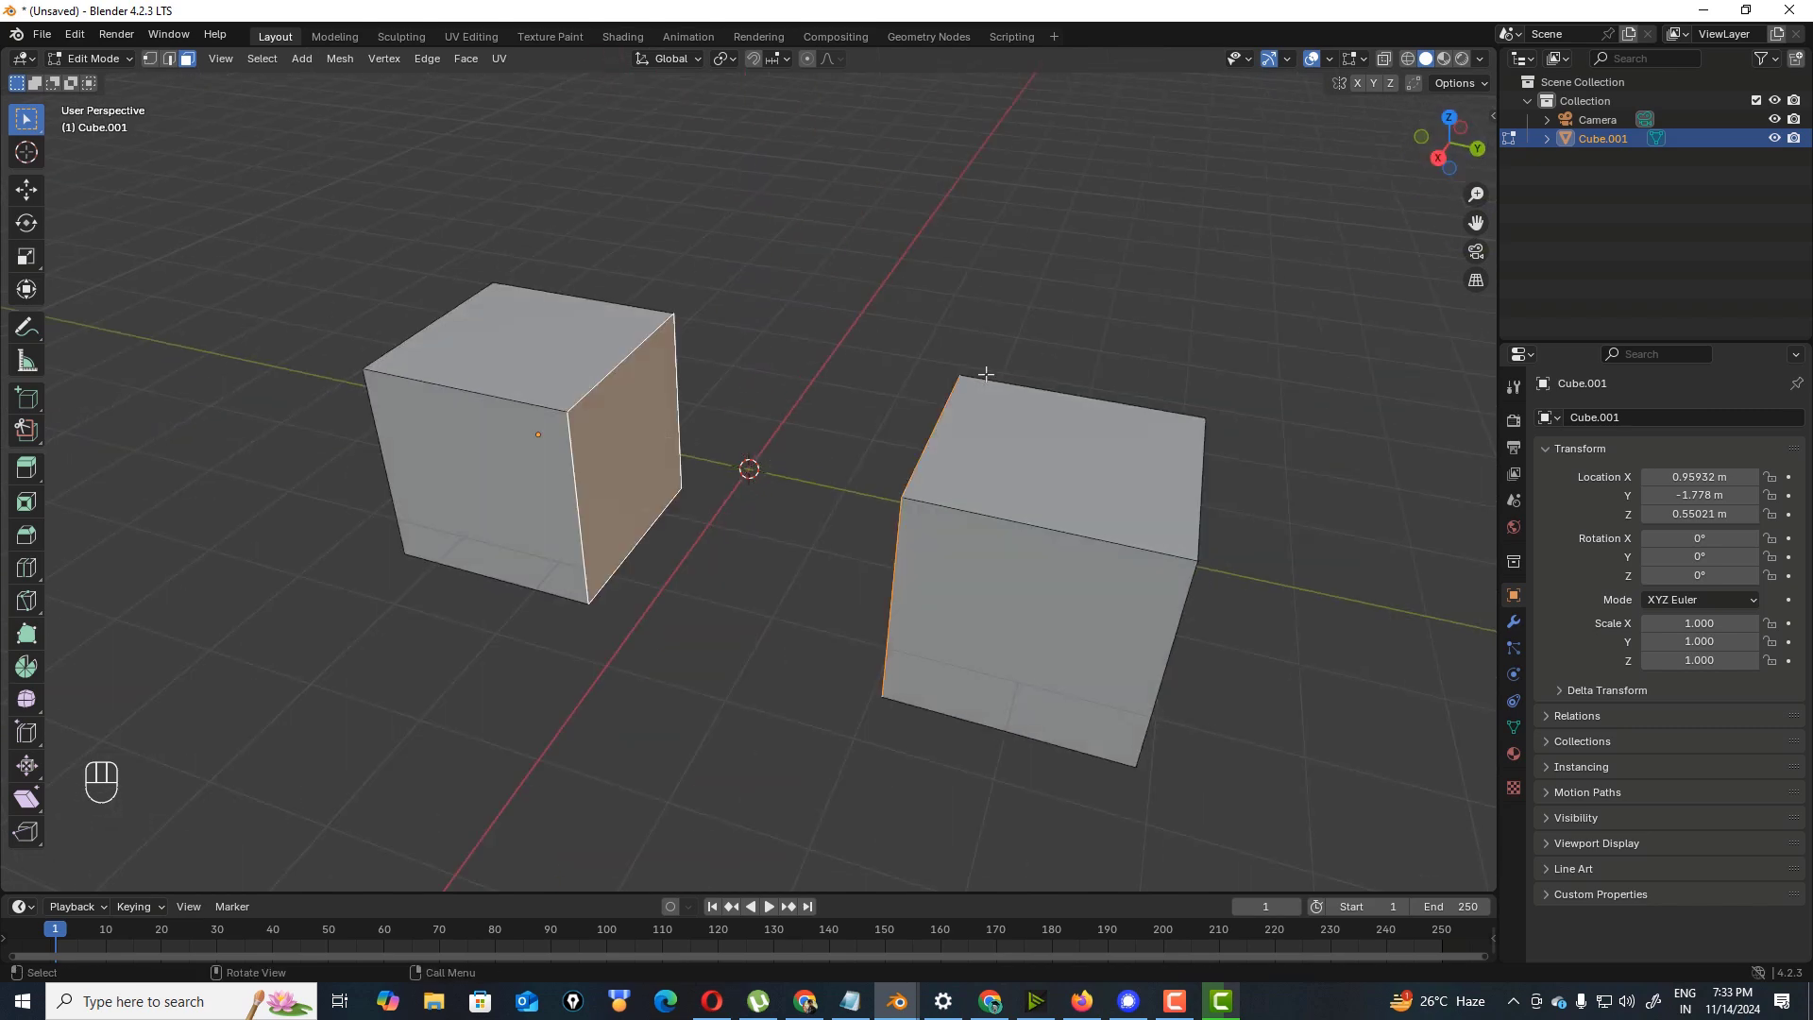
{"action": "left_click_drag", "start_coordinate": [1434, 178], "coordinate": [1383, 167]}
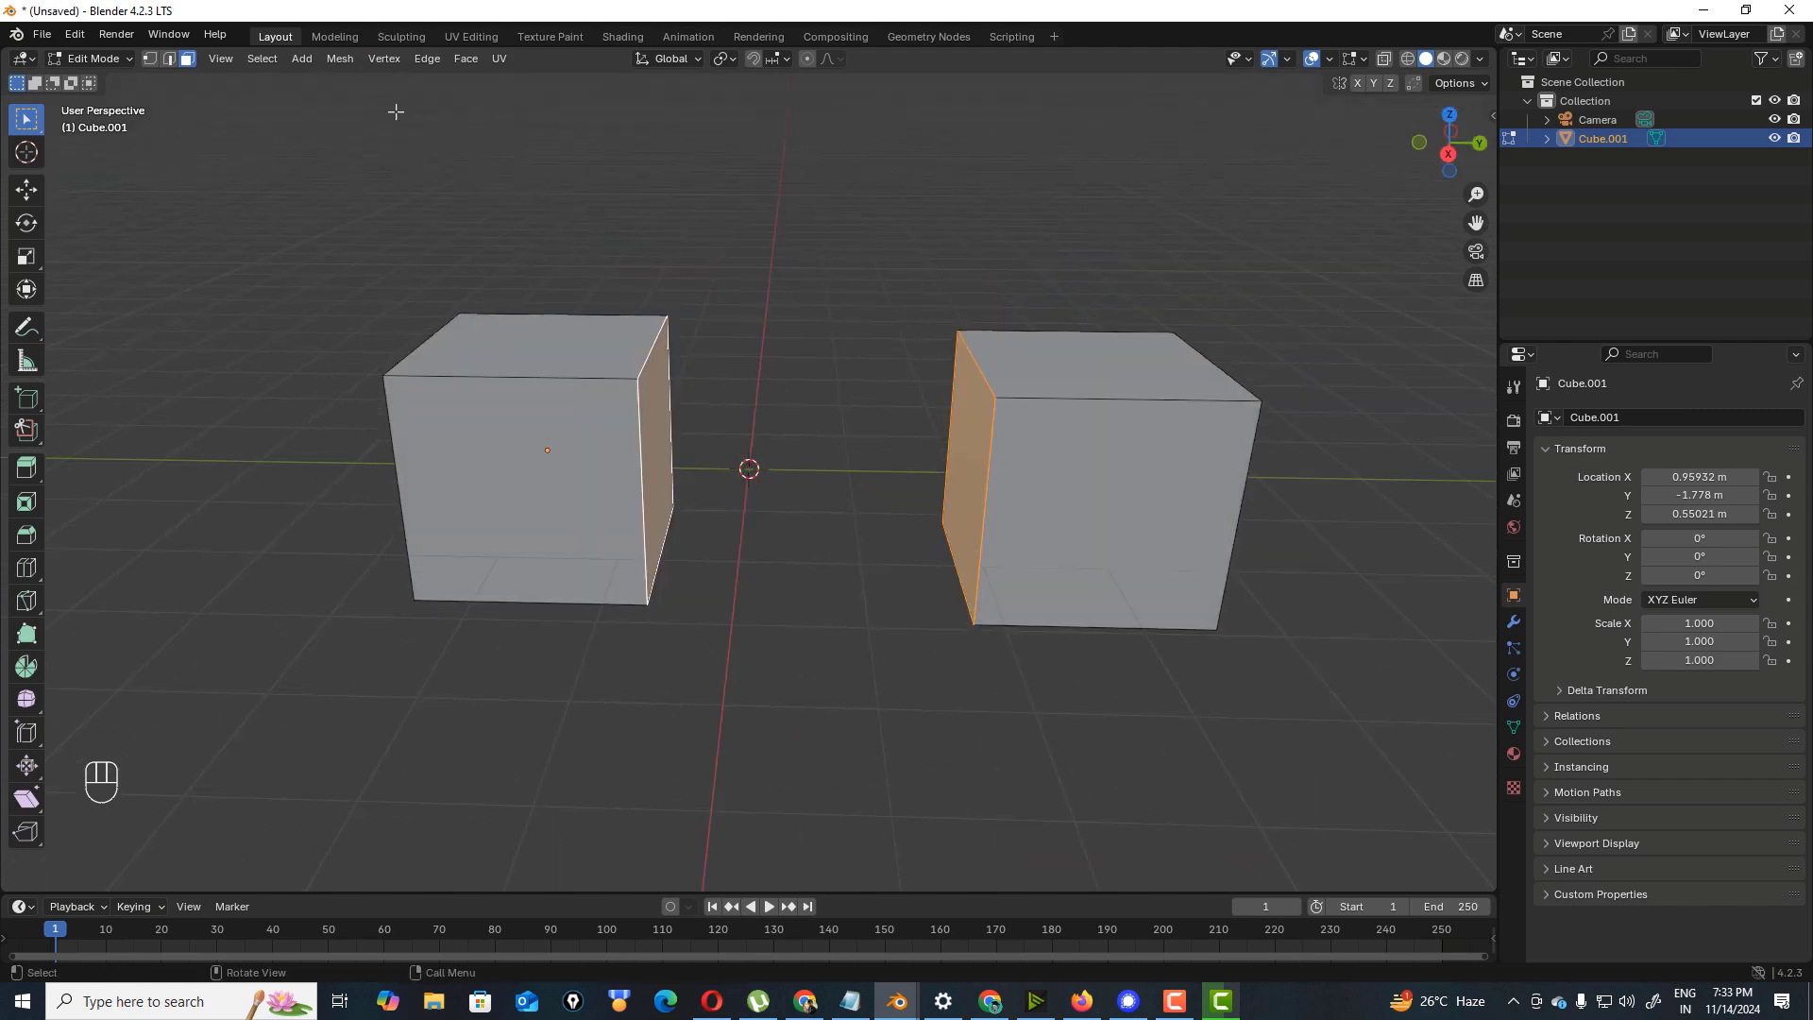
{"action": "left_click", "coordinate": [429, 59]}
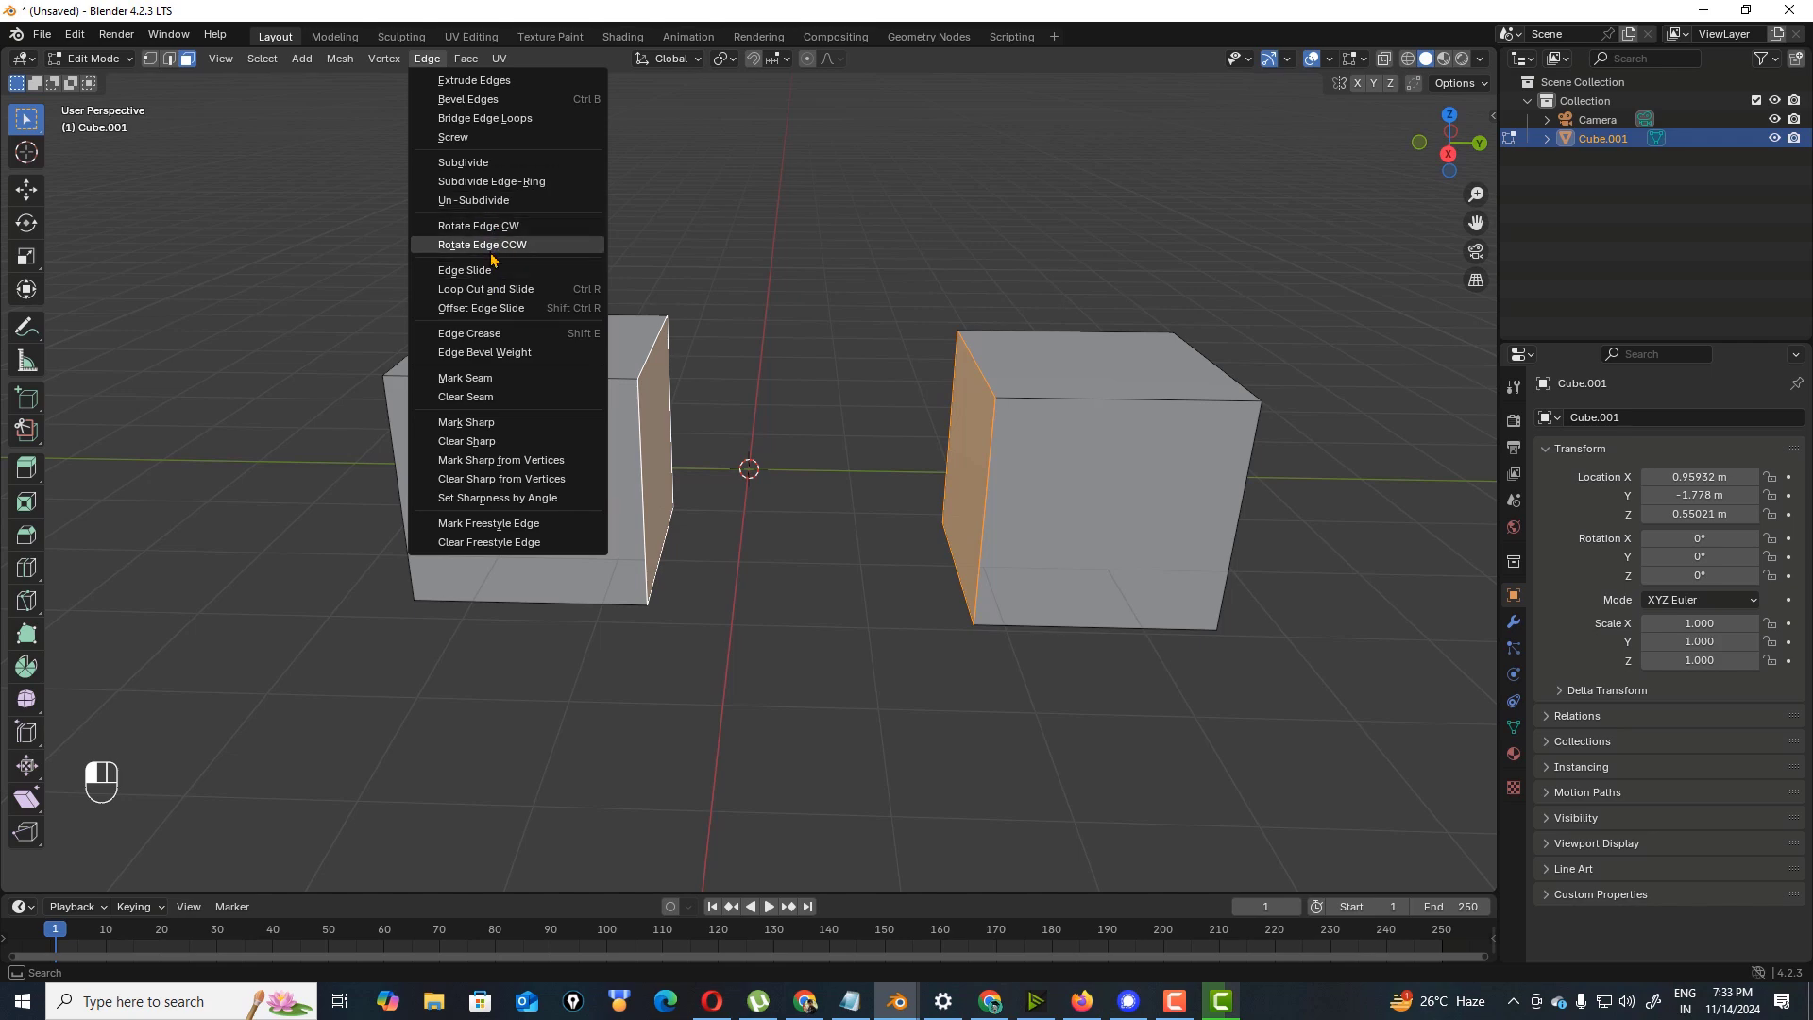
{"action": "left_click", "coordinate": [507, 120]}
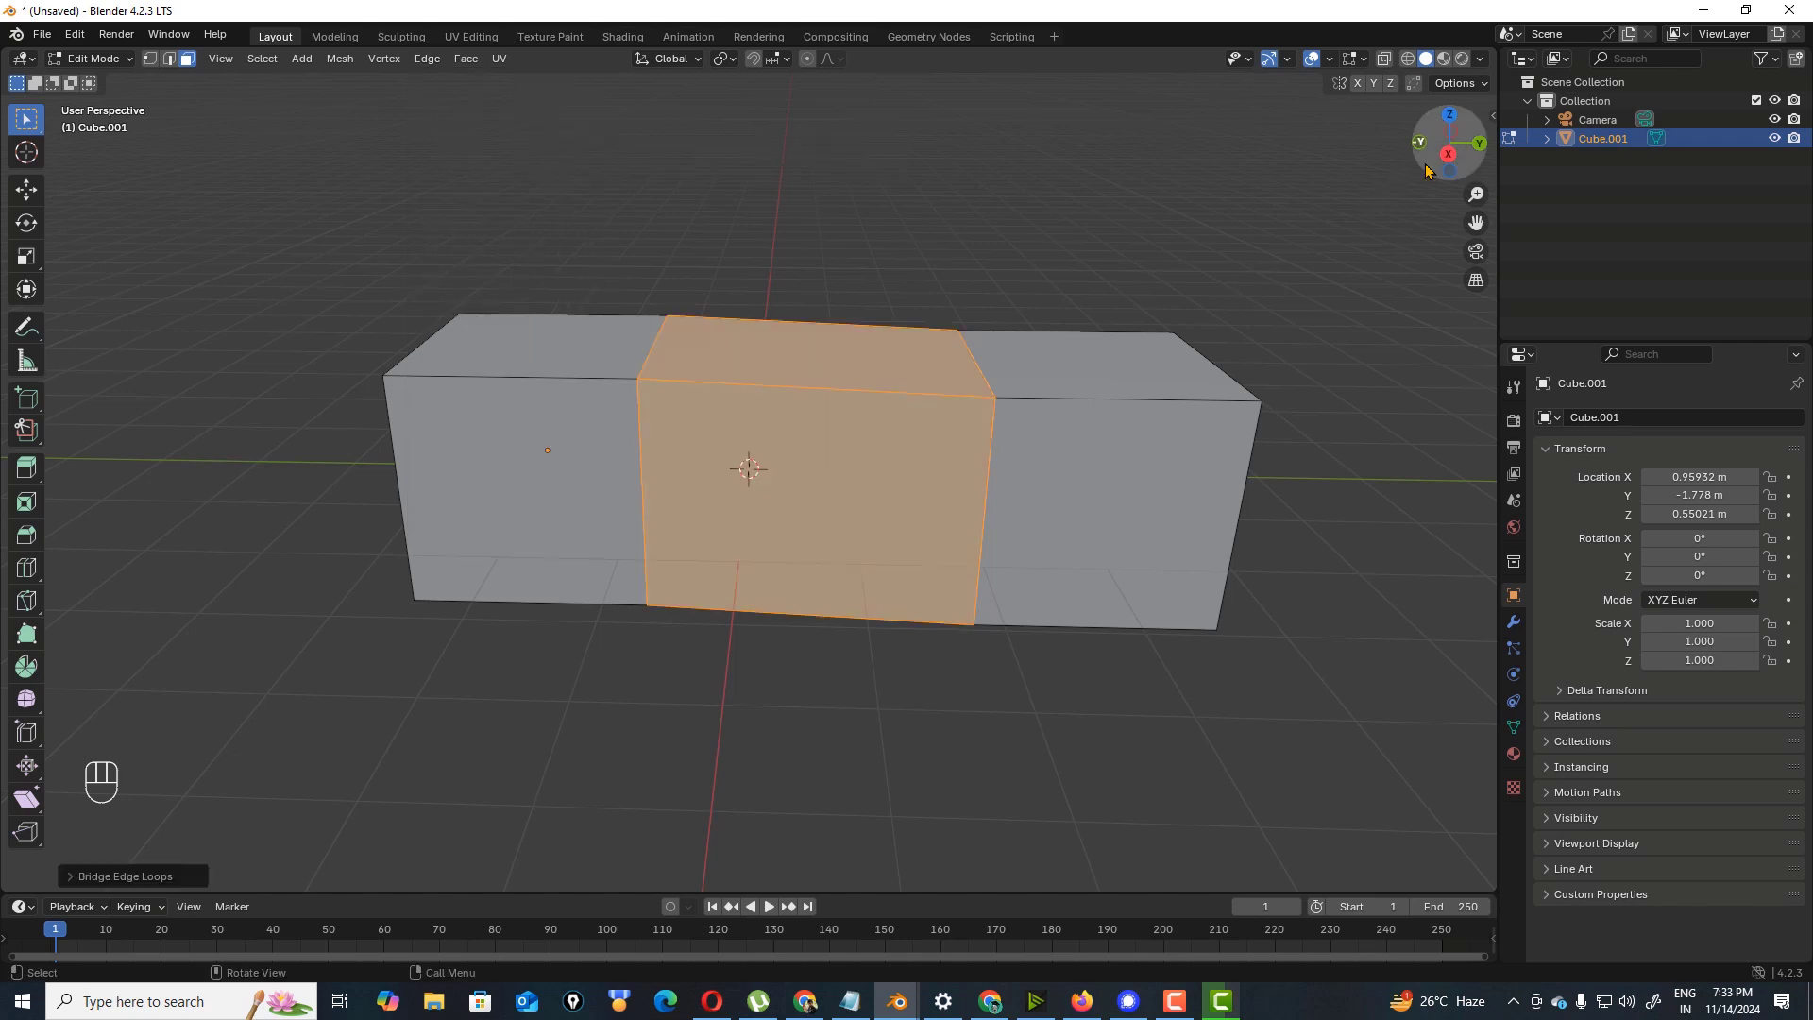
{"action": "left_click_drag", "start_coordinate": [1432, 170], "coordinate": [1128, 227]}
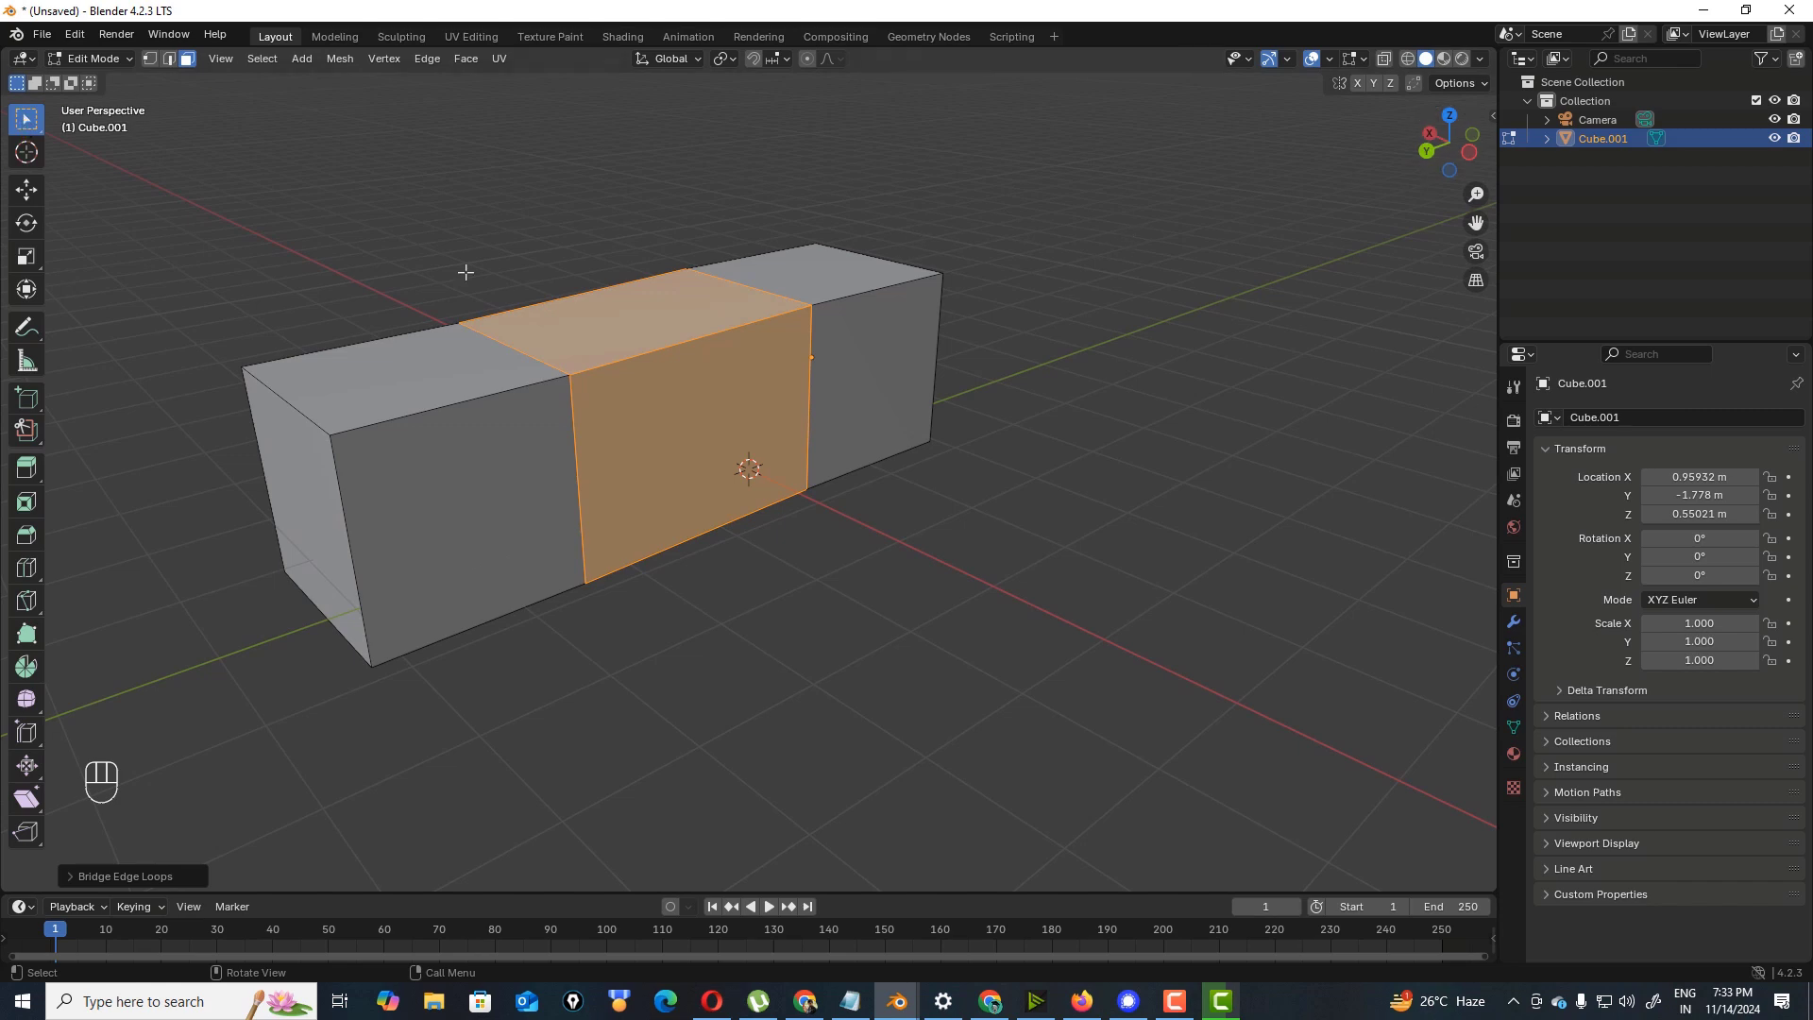
{"action": "left_click", "coordinate": [703, 383]}
{"action": "left_click", "coordinate": [1014, 502]}
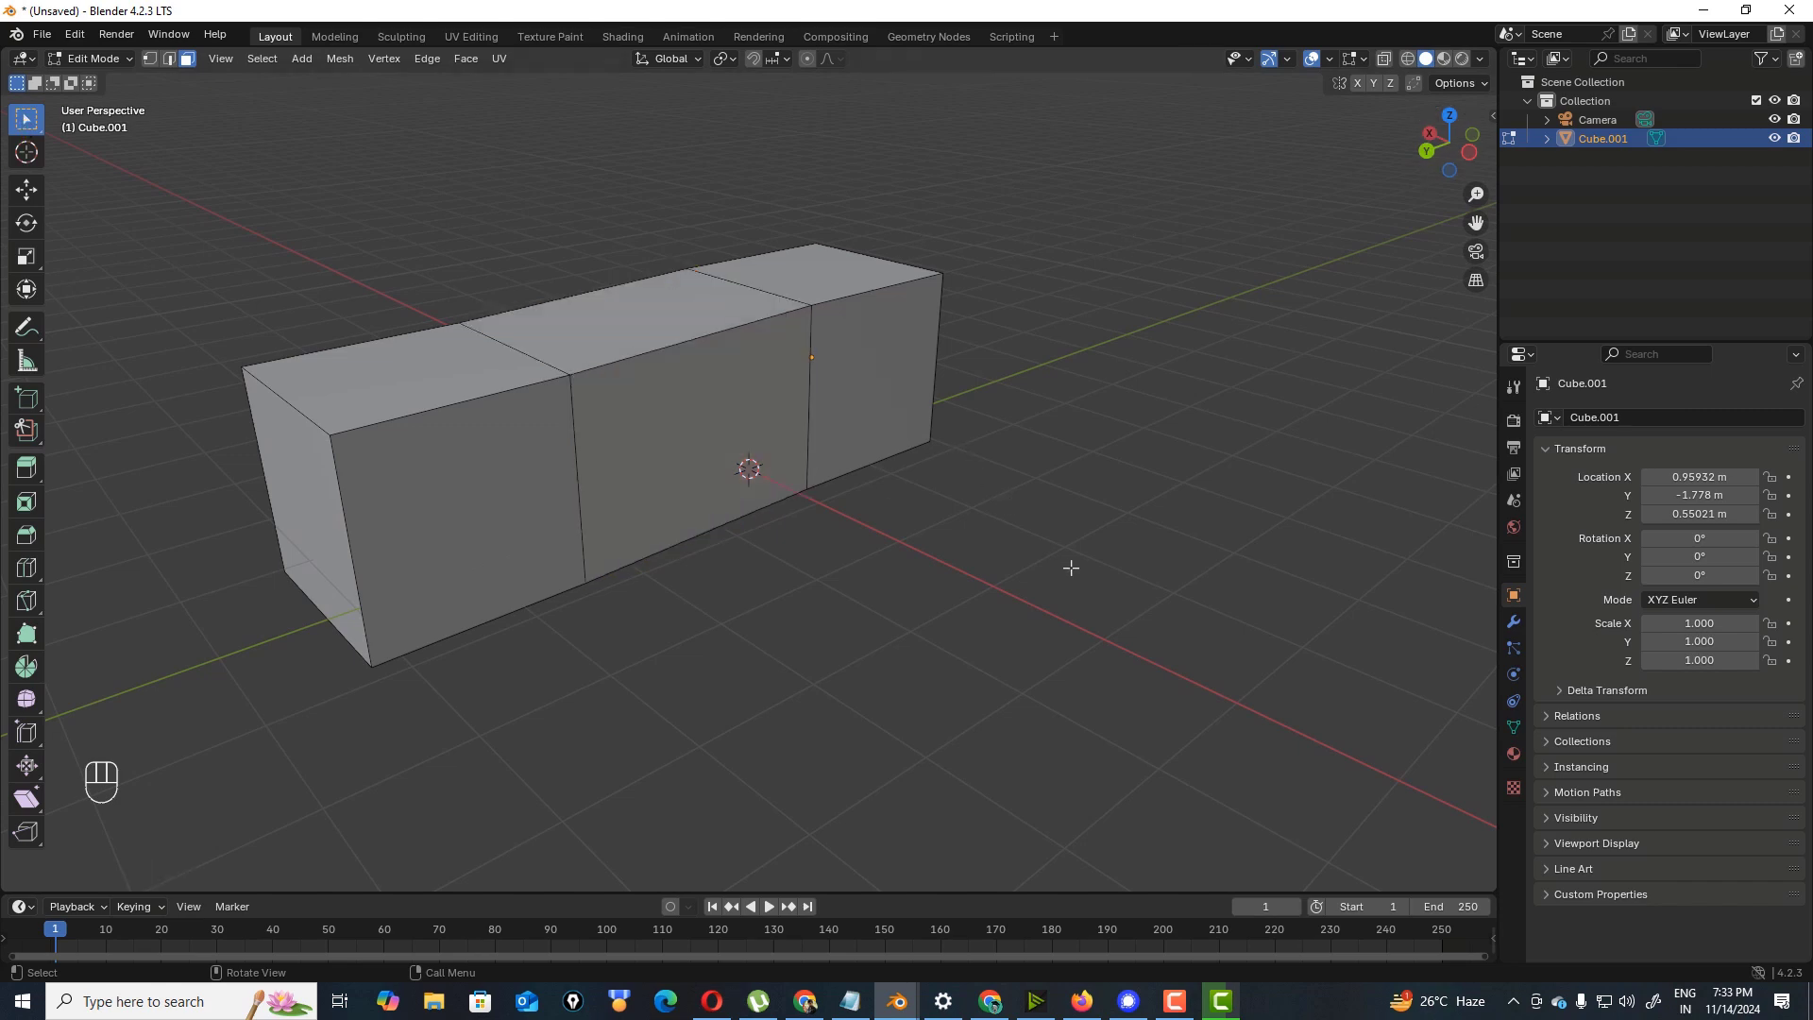
{"action": "left_click_drag", "start_coordinate": [223, 231], "coordinate": [1202, 688]}
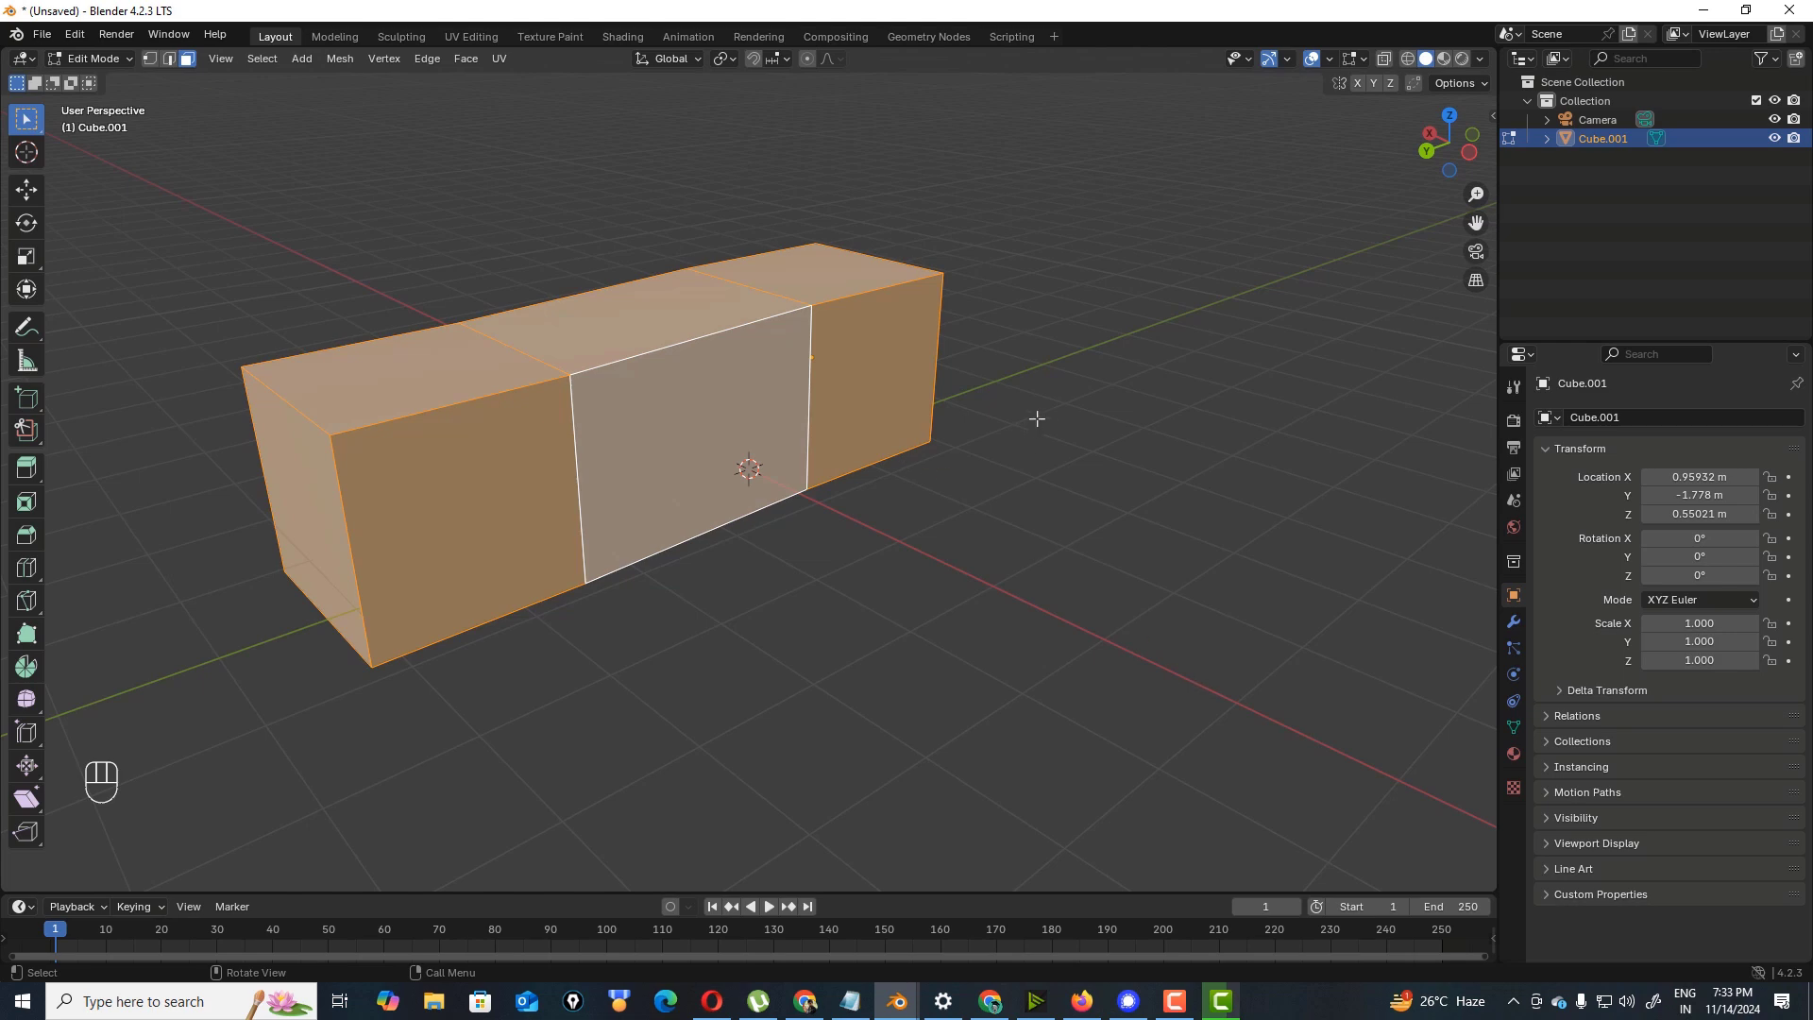
{"action": "left_click", "coordinate": [1202, 356]}
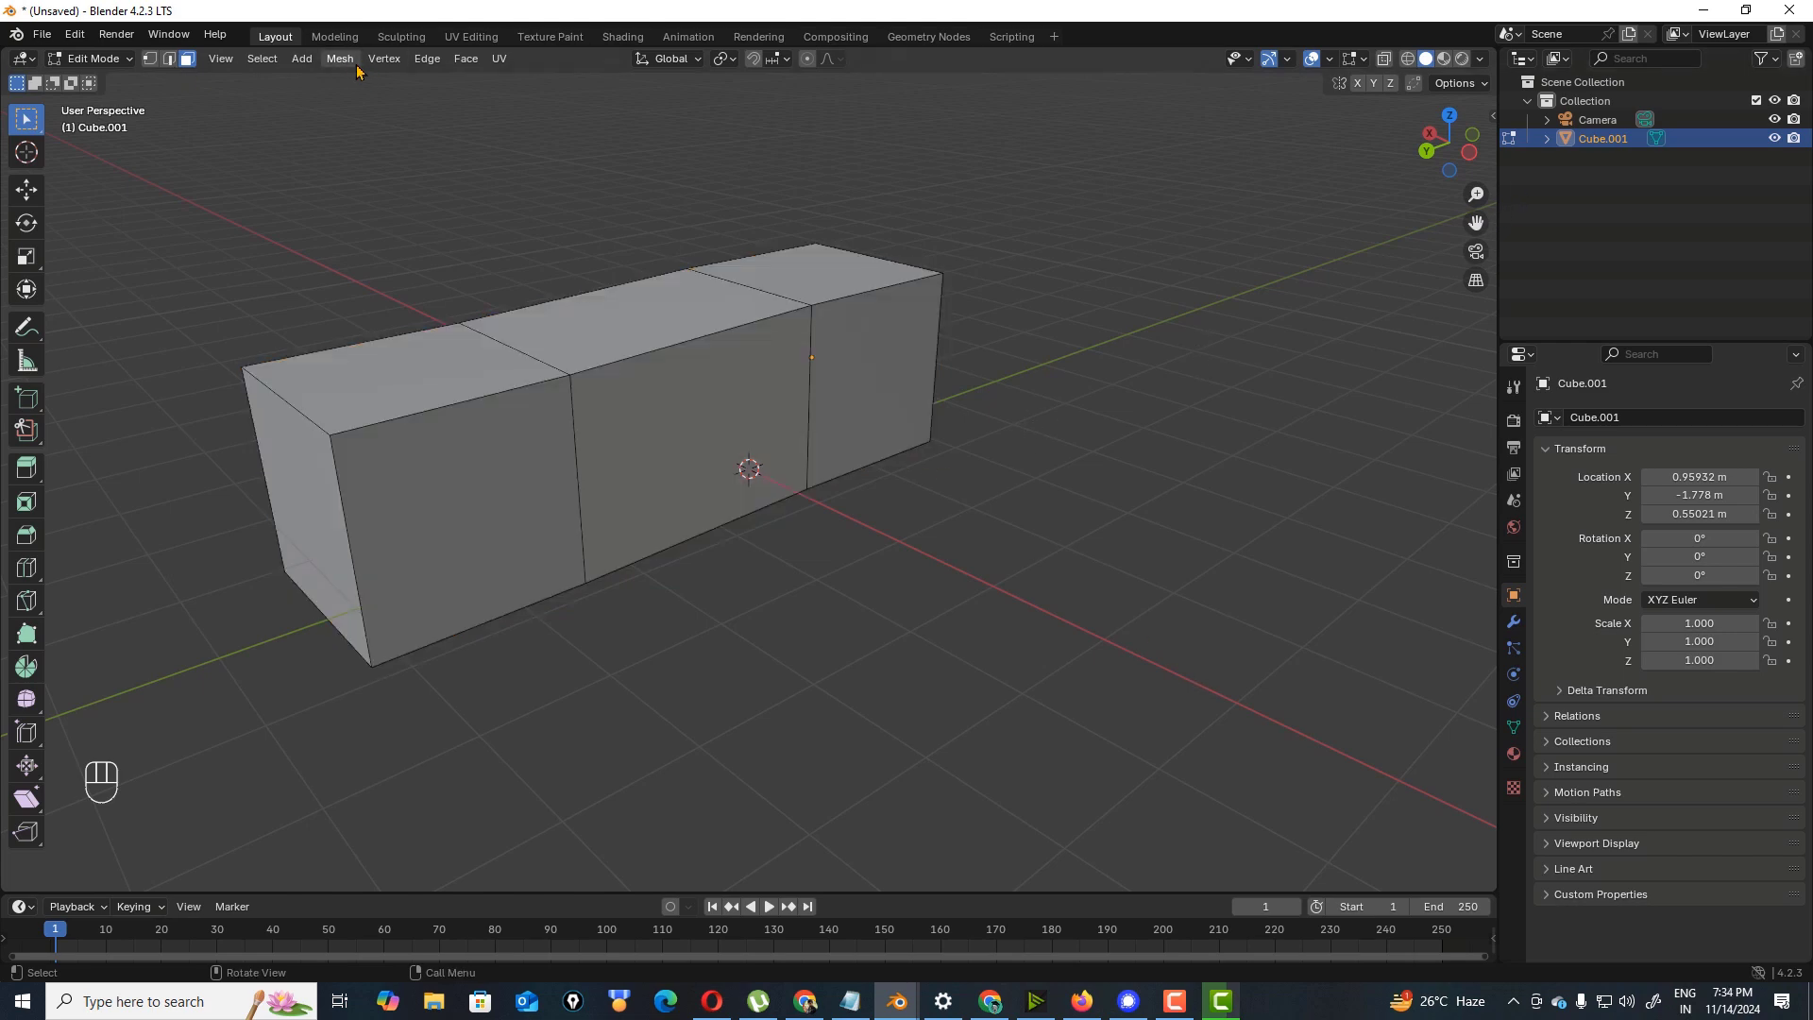
{"action": "left_click", "coordinate": [425, 61]}
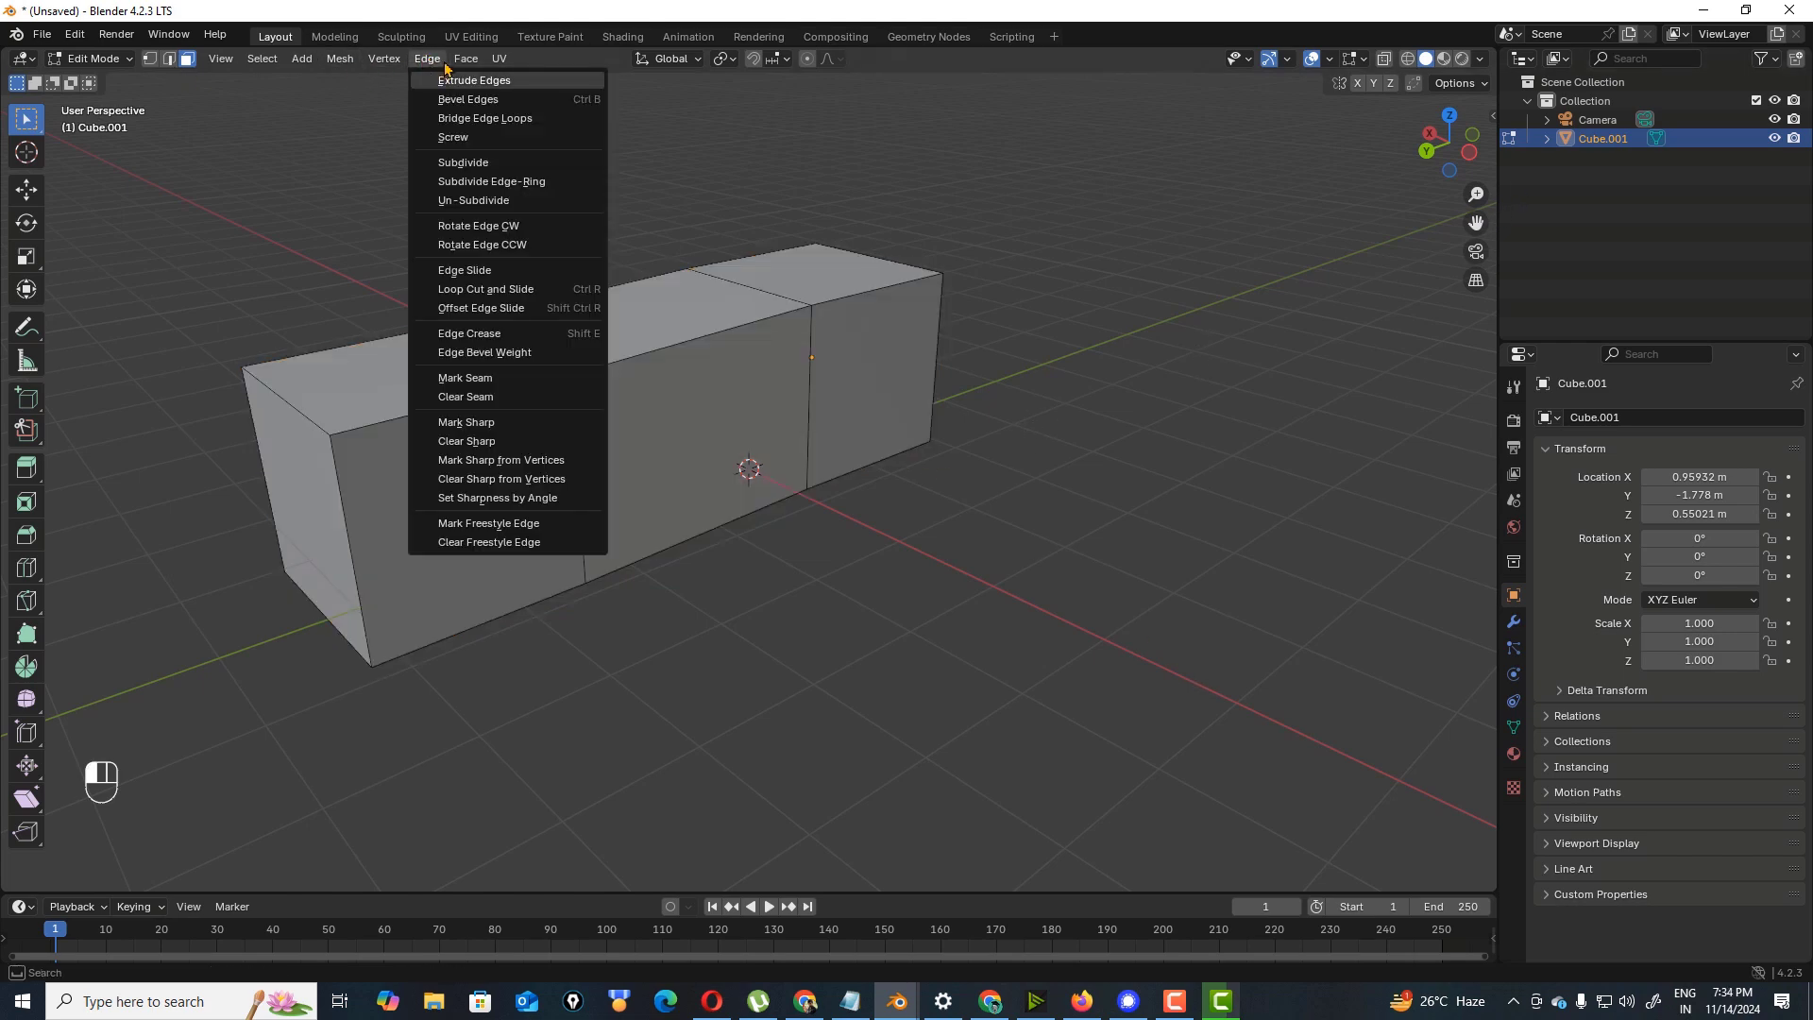
- Add a plane to the mesh and move it out along the X axis, clear of the bridged block
{"action": "left_click", "coordinate": [303, 59]}
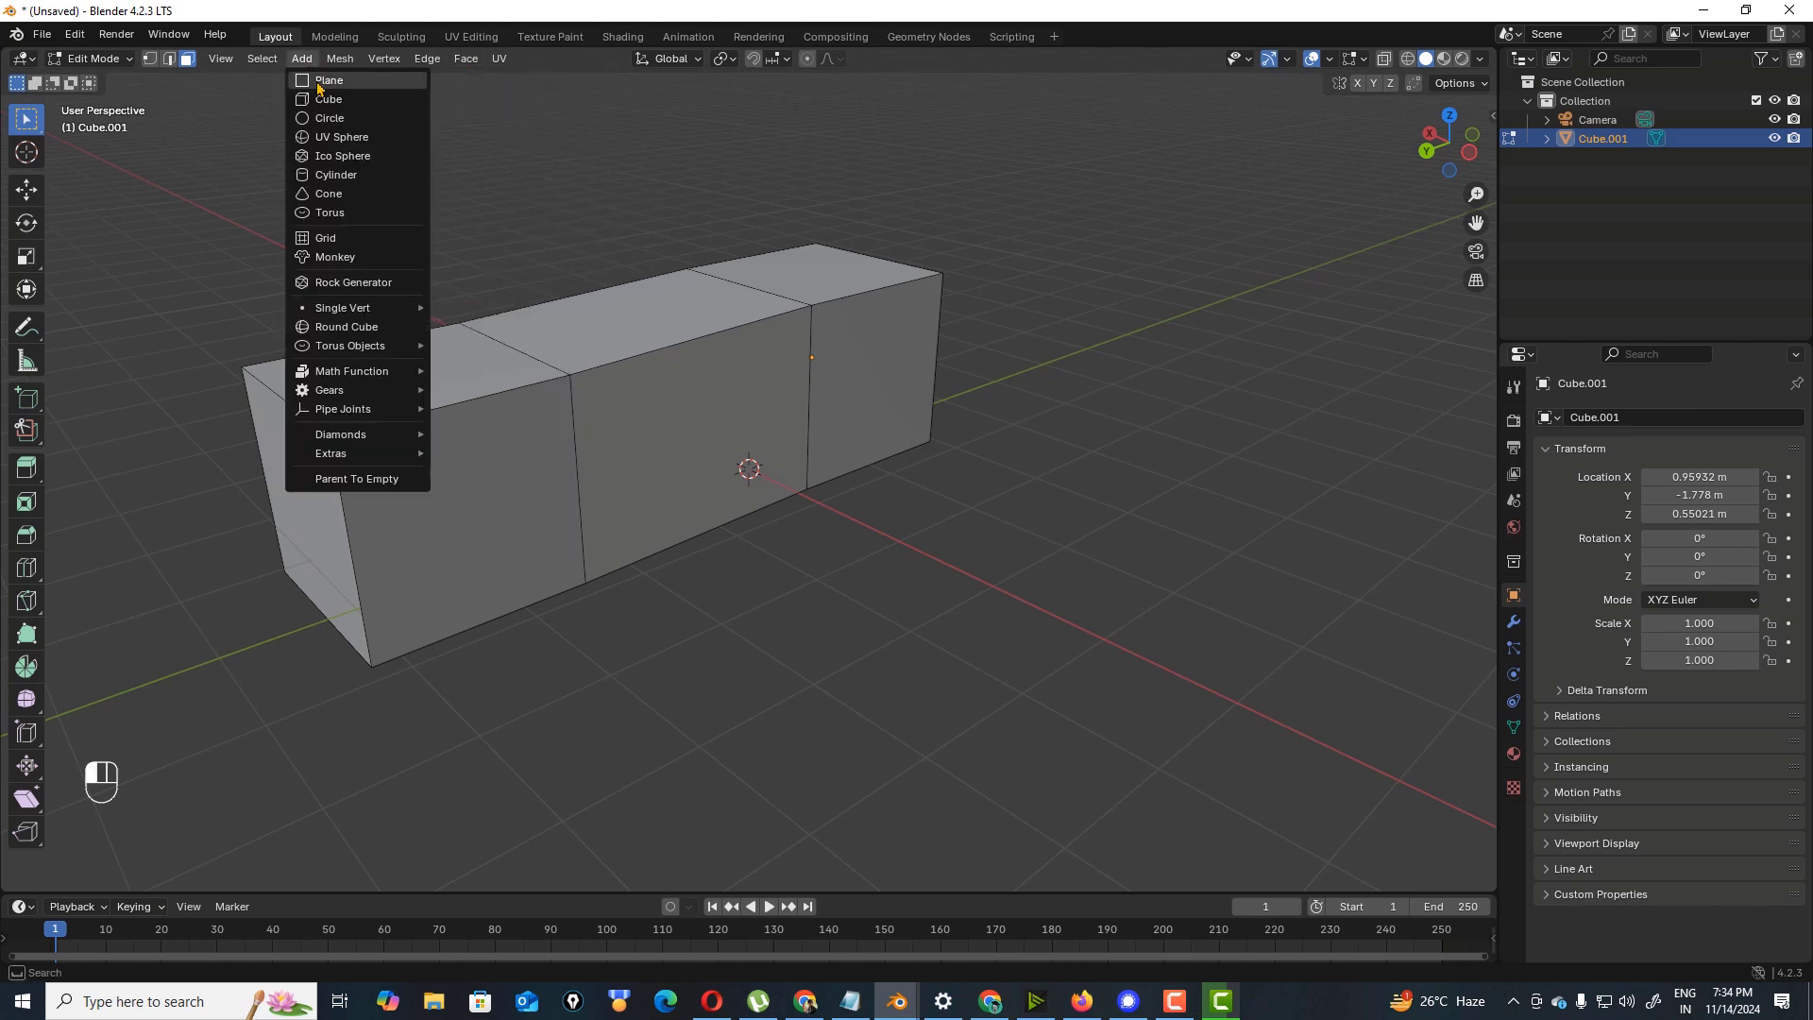
{"action": "left_click", "coordinate": [344, 85]}
{"action": "left_click", "coordinate": [911, 506]}
{"action": "left_click", "coordinate": [818, 492]}
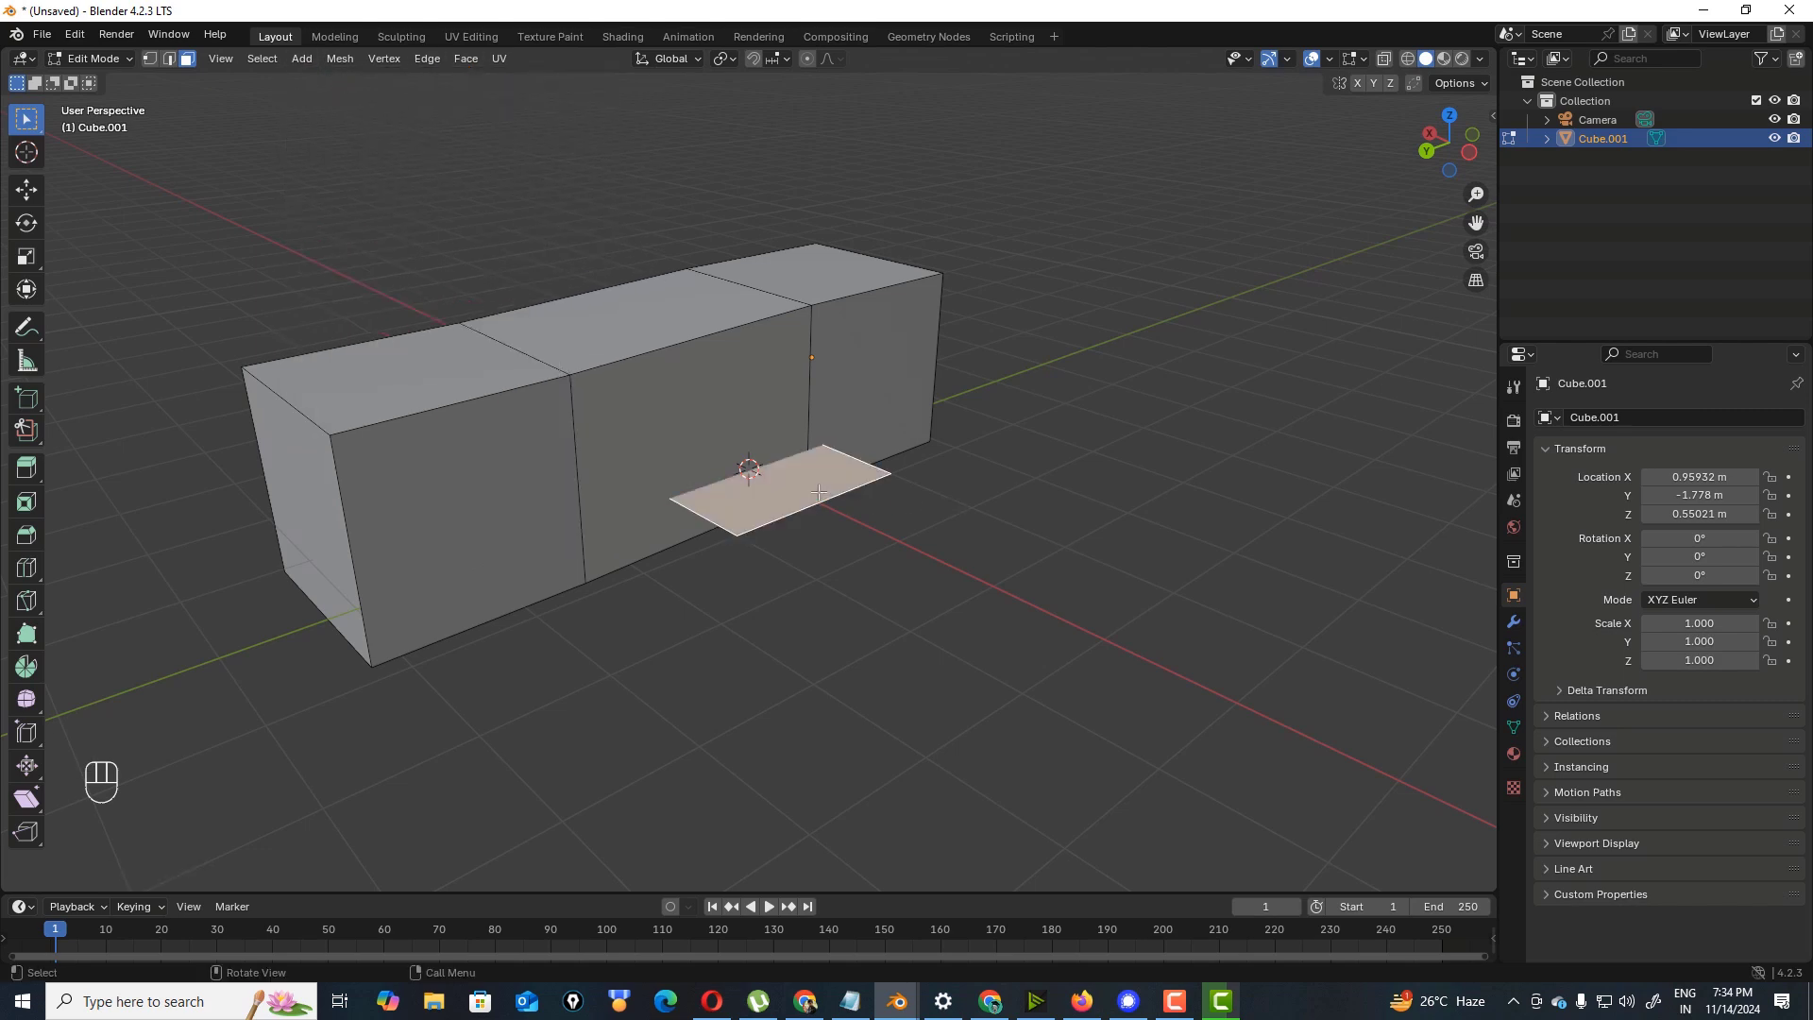
{"action": "key", "text": "g"}
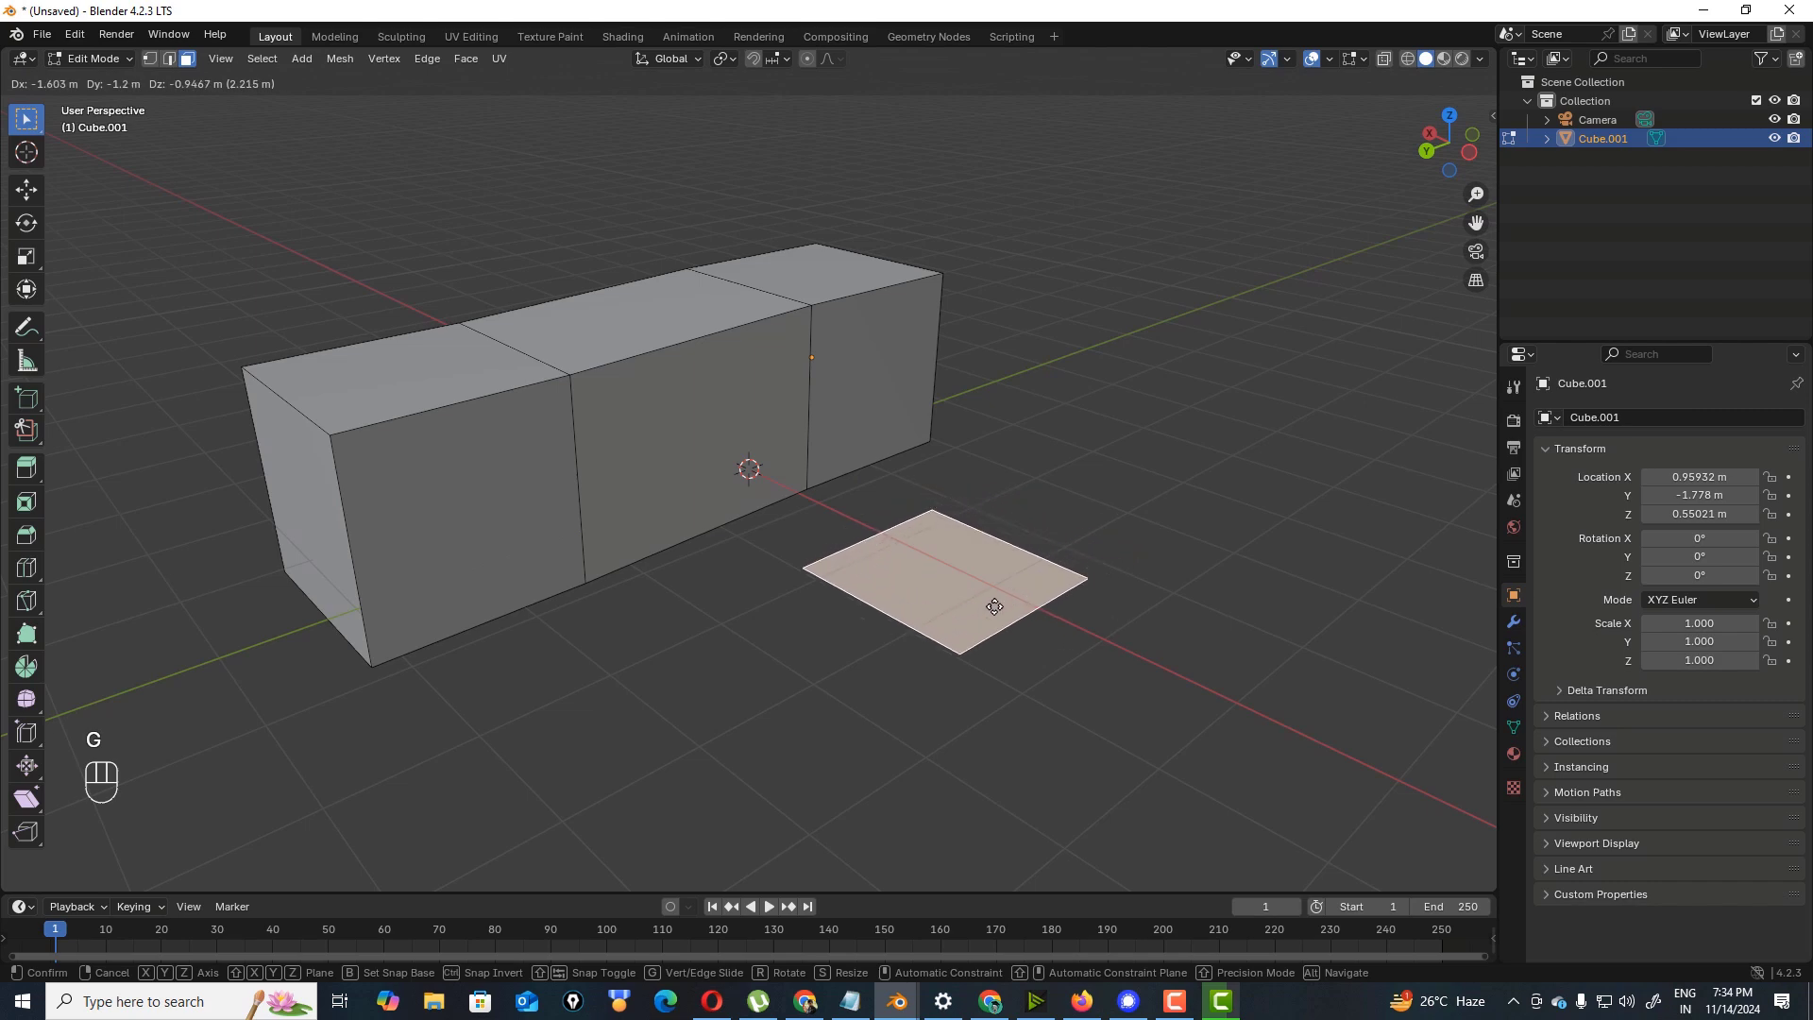
{"action": "left_click", "coordinate": [987, 635]}
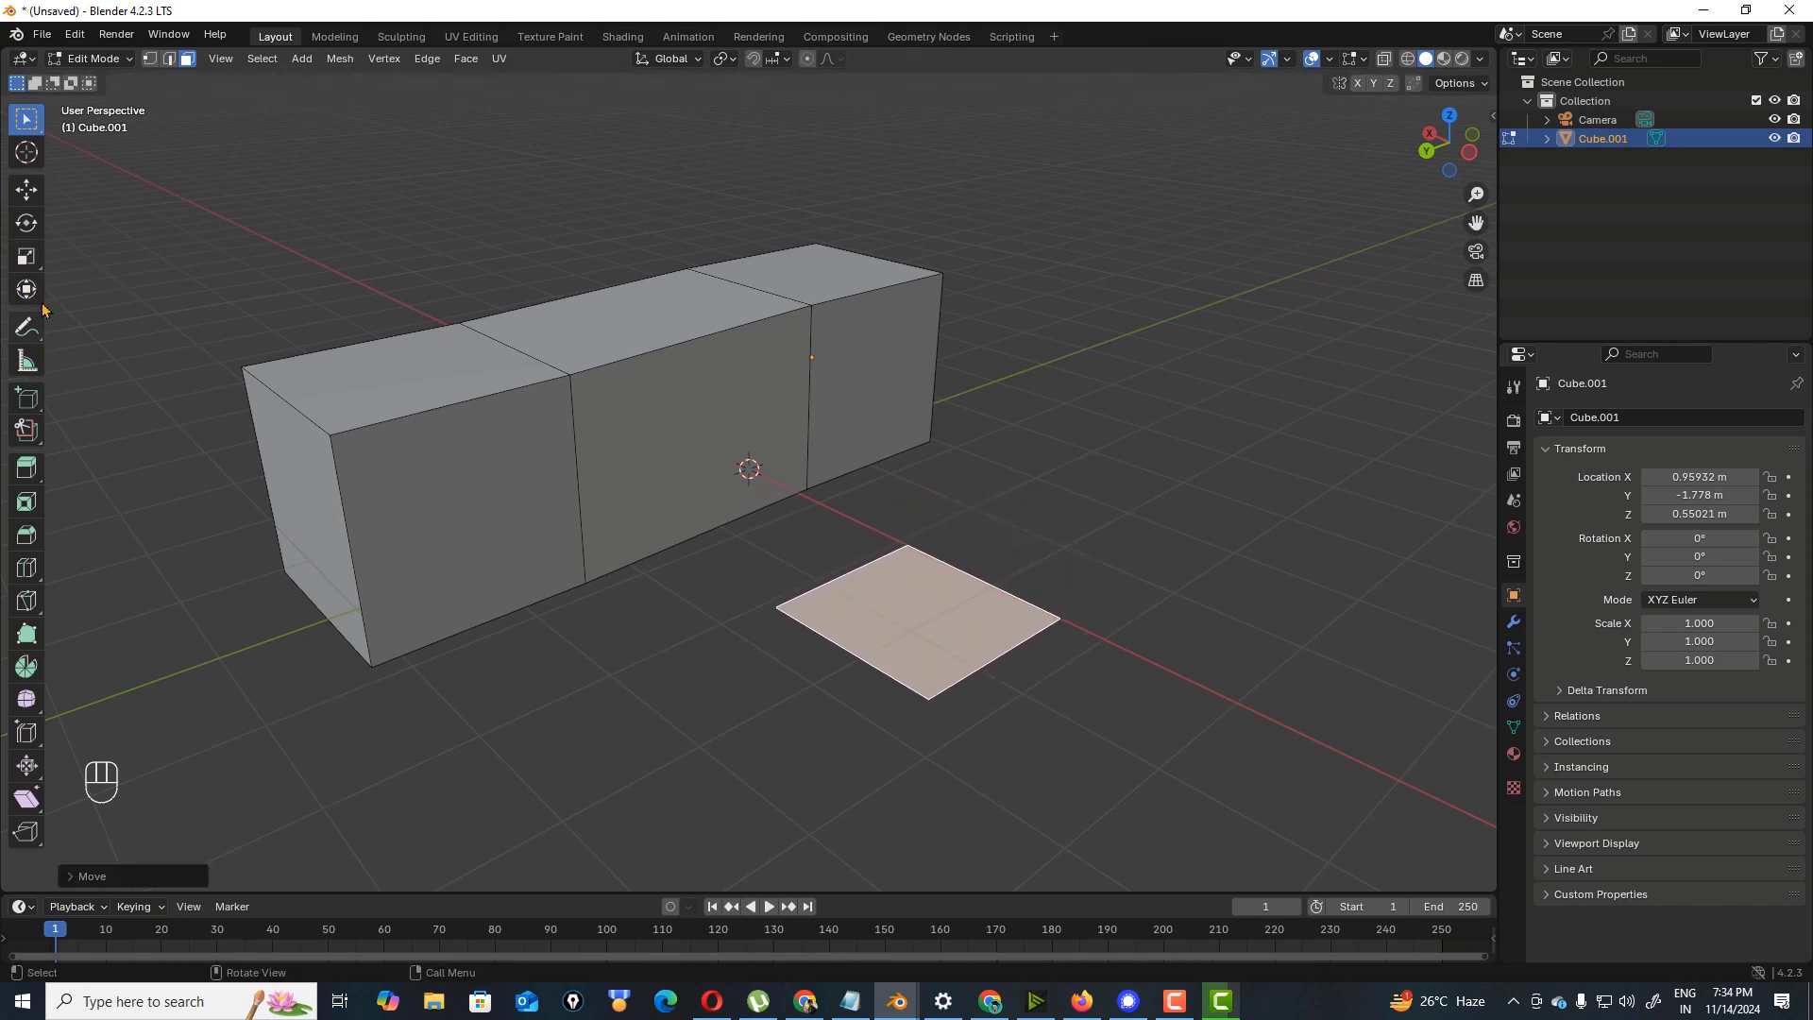
- Rotate the plane upright so that it faces along the X axis, and deselect it
{"action": "left_click", "coordinate": [27, 223]}
{"action": "left_click_drag", "start_coordinate": [918, 549], "coordinate": [973, 612]}
{"action": "left_click", "coordinate": [1019, 624]}
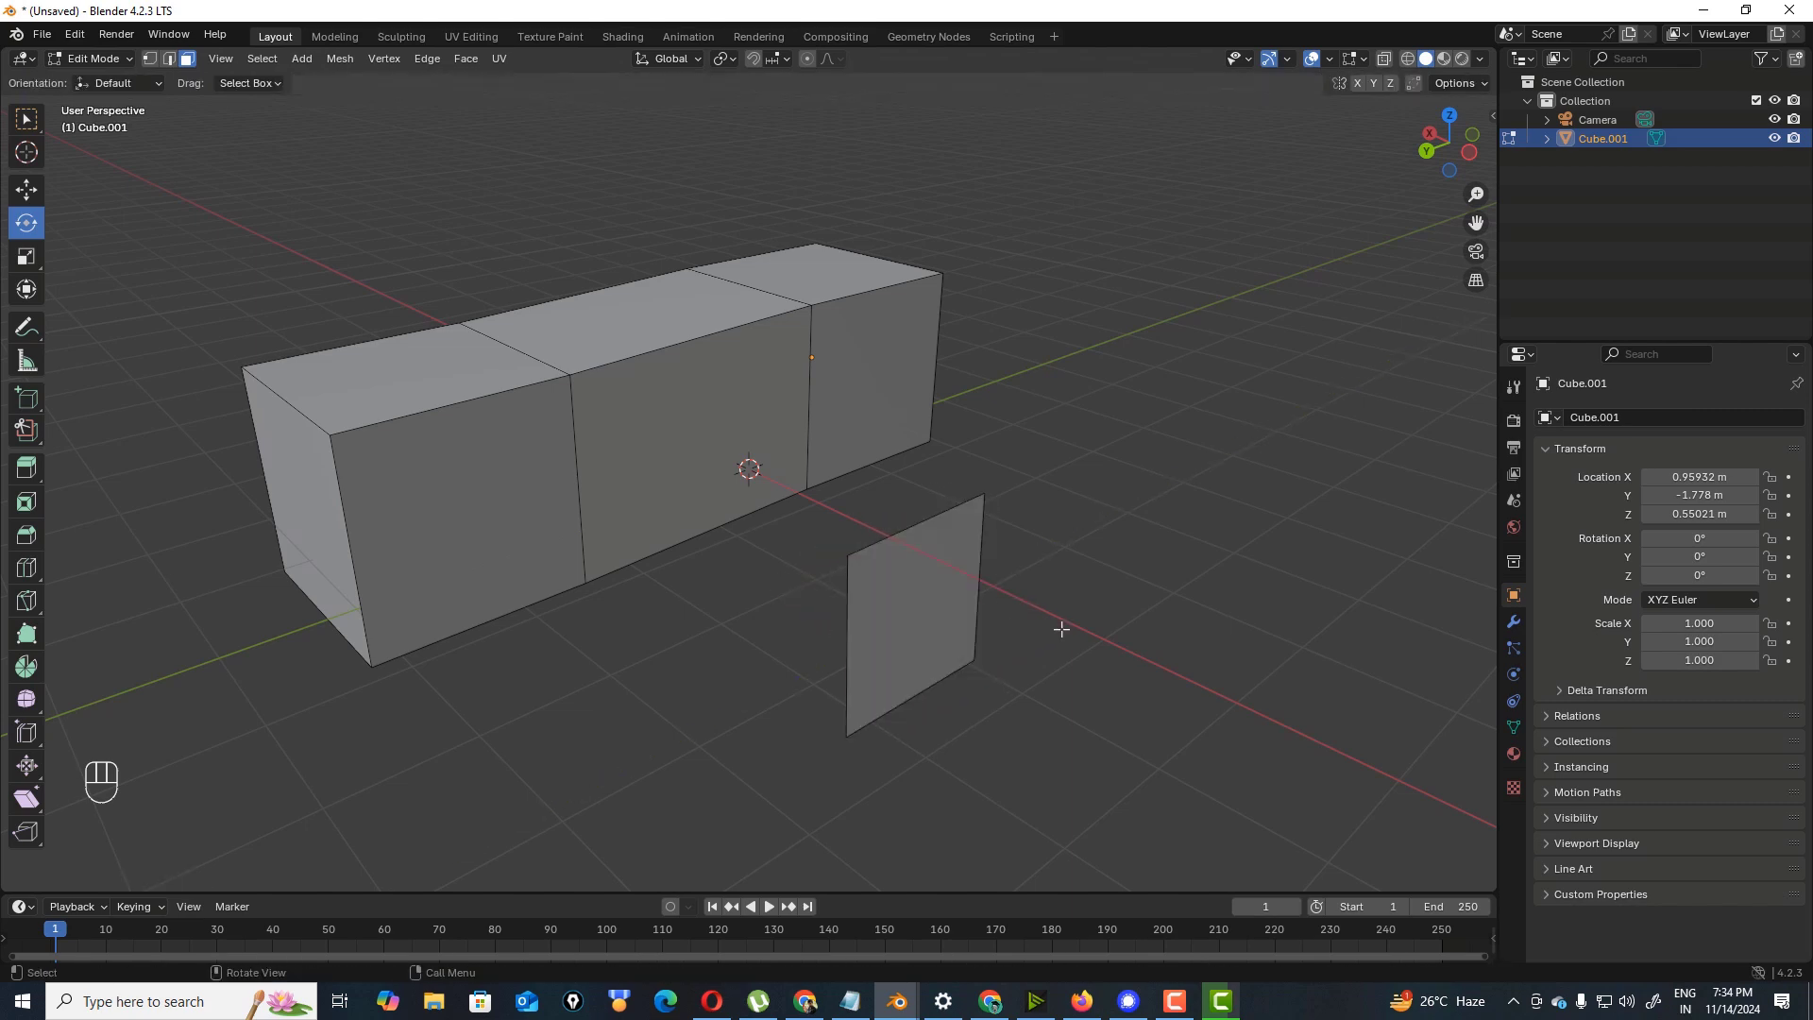
- Duplicate the upright plane and place the copy opposite it, farther from the bridged block
{"action": "mouse_move", "coordinate": [1455, 164]}
{"action": "left_mouse_down"}
{"action": "mouse_move", "coordinate": [1528, 87]}
{"action": "mouse_move", "coordinate": [1459, 161]}
{"action": "left_mouse_up"}
{"action": "left_click", "coordinate": [919, 602]}
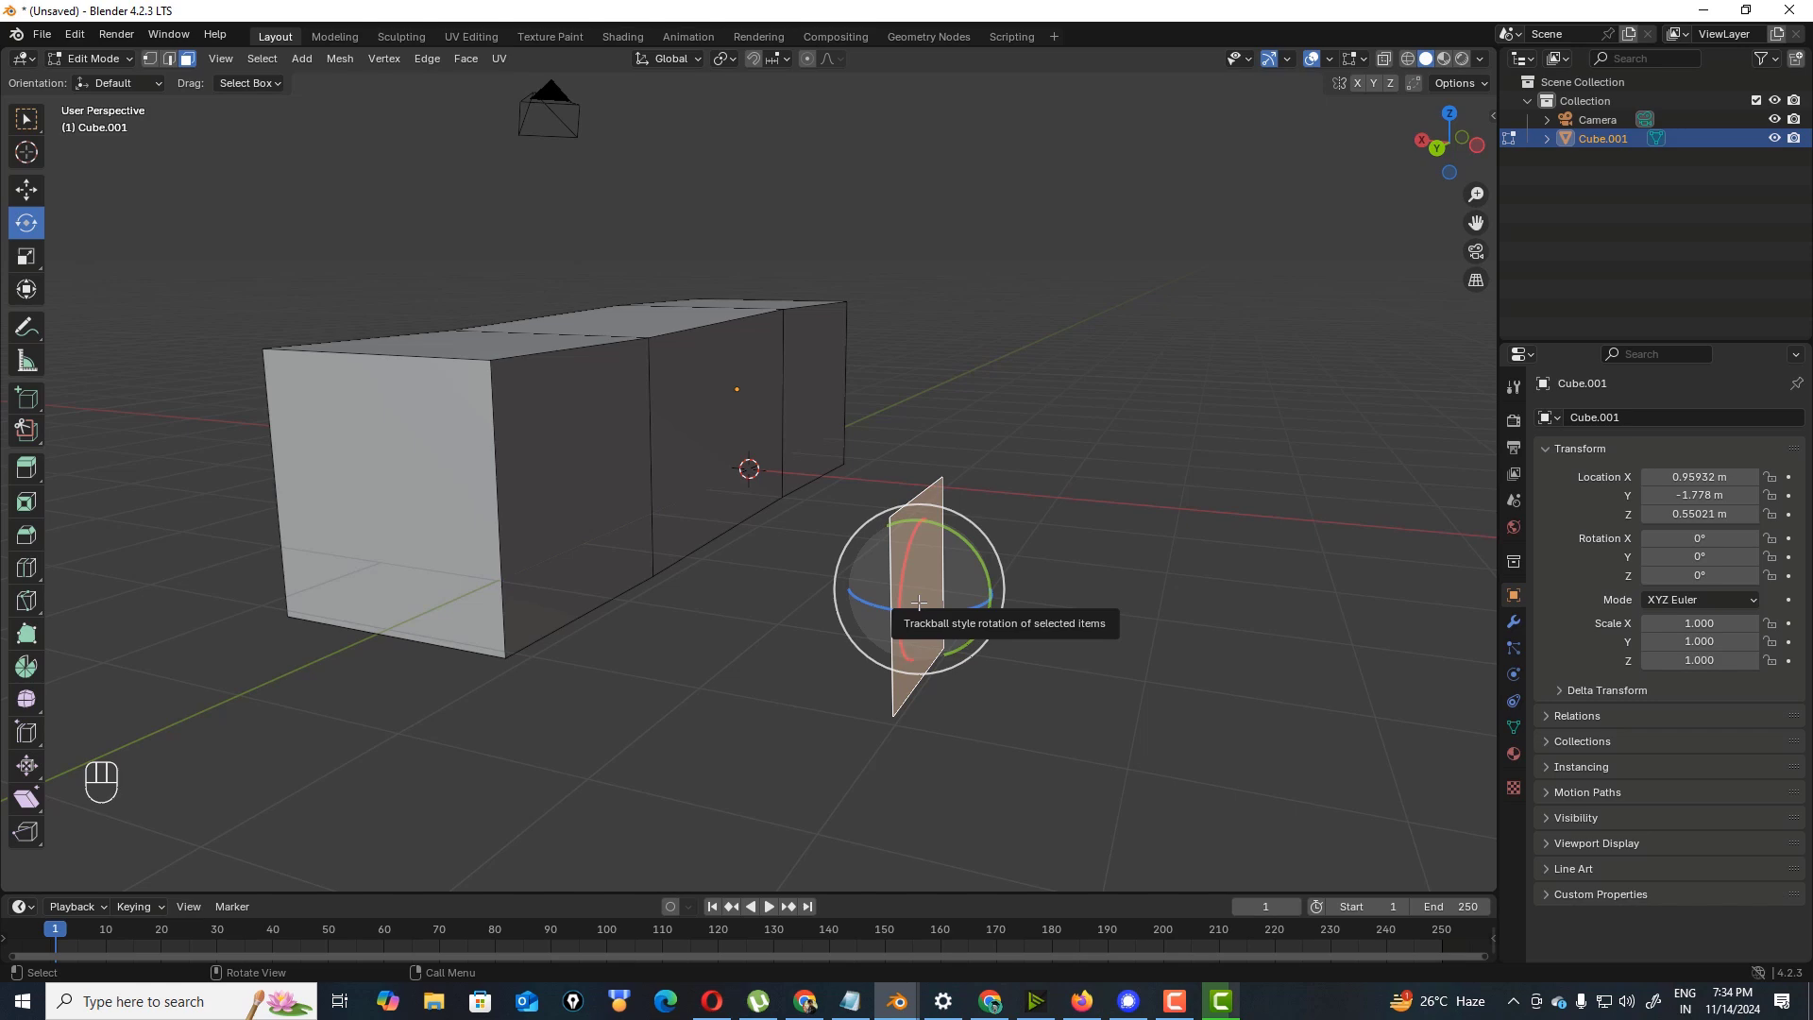
{"action": "key", "text": "shift+a"}
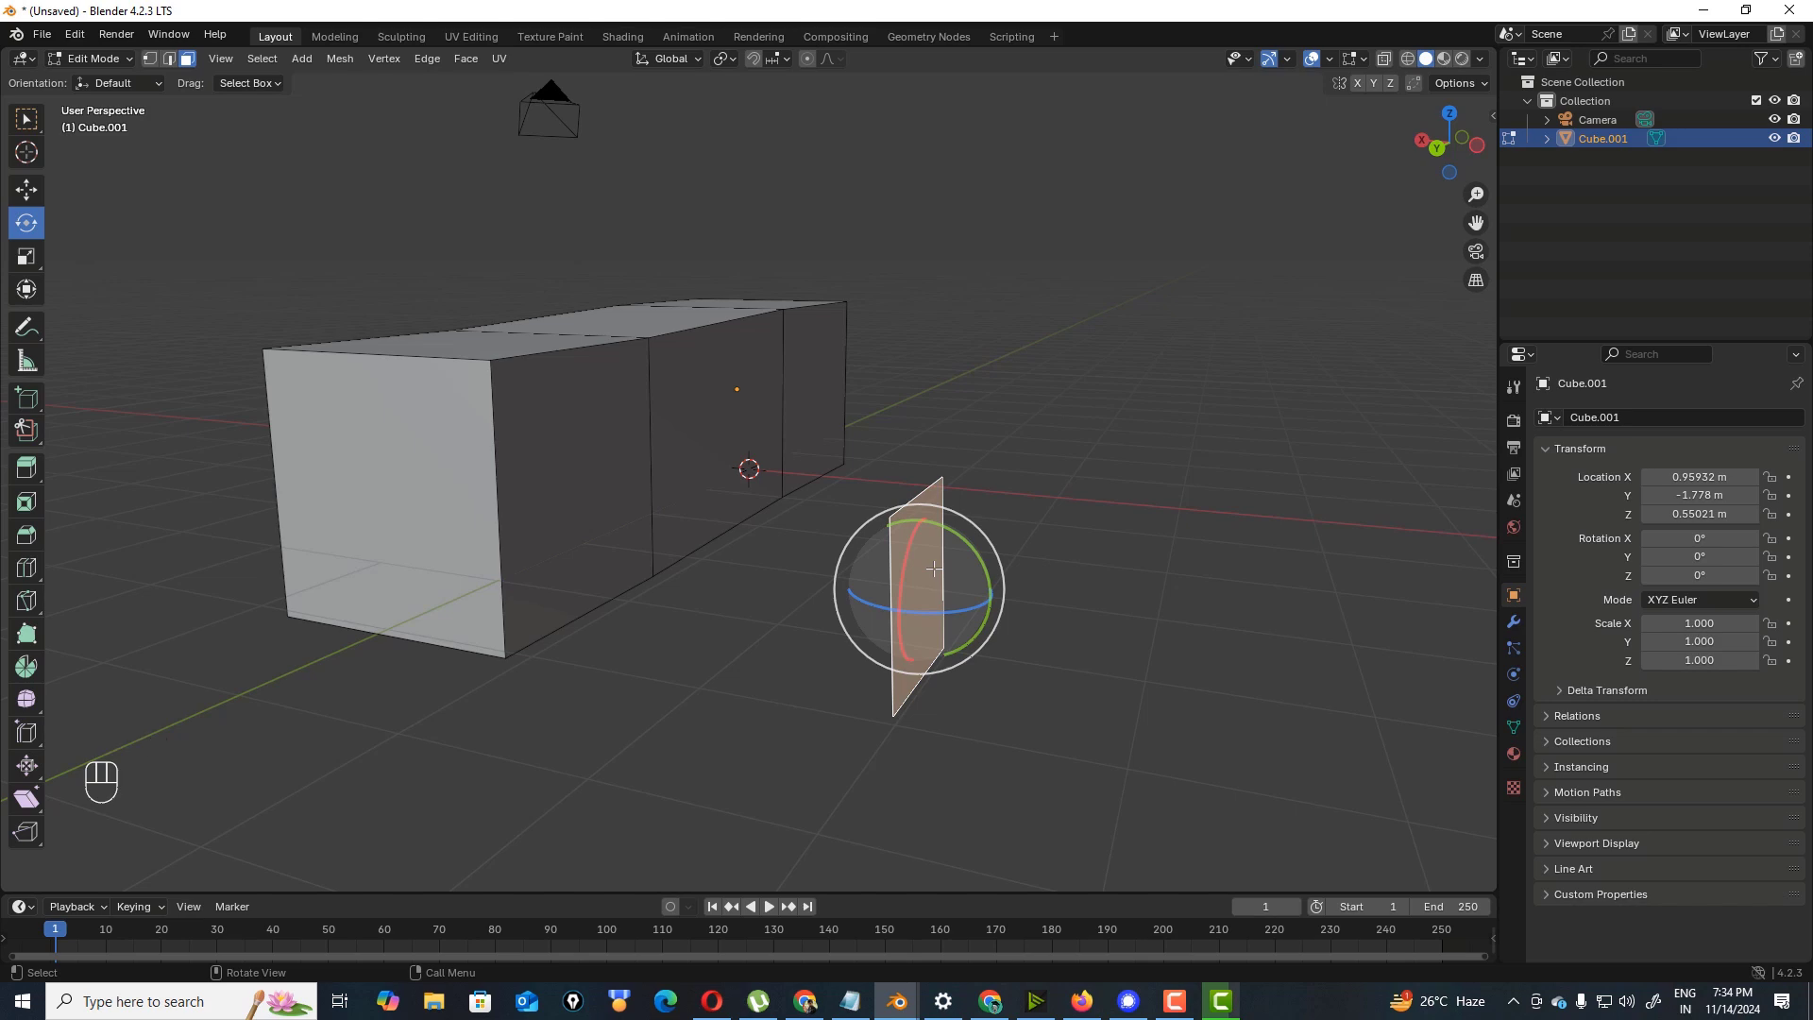
{"action": "key", "text": "shift+d"}
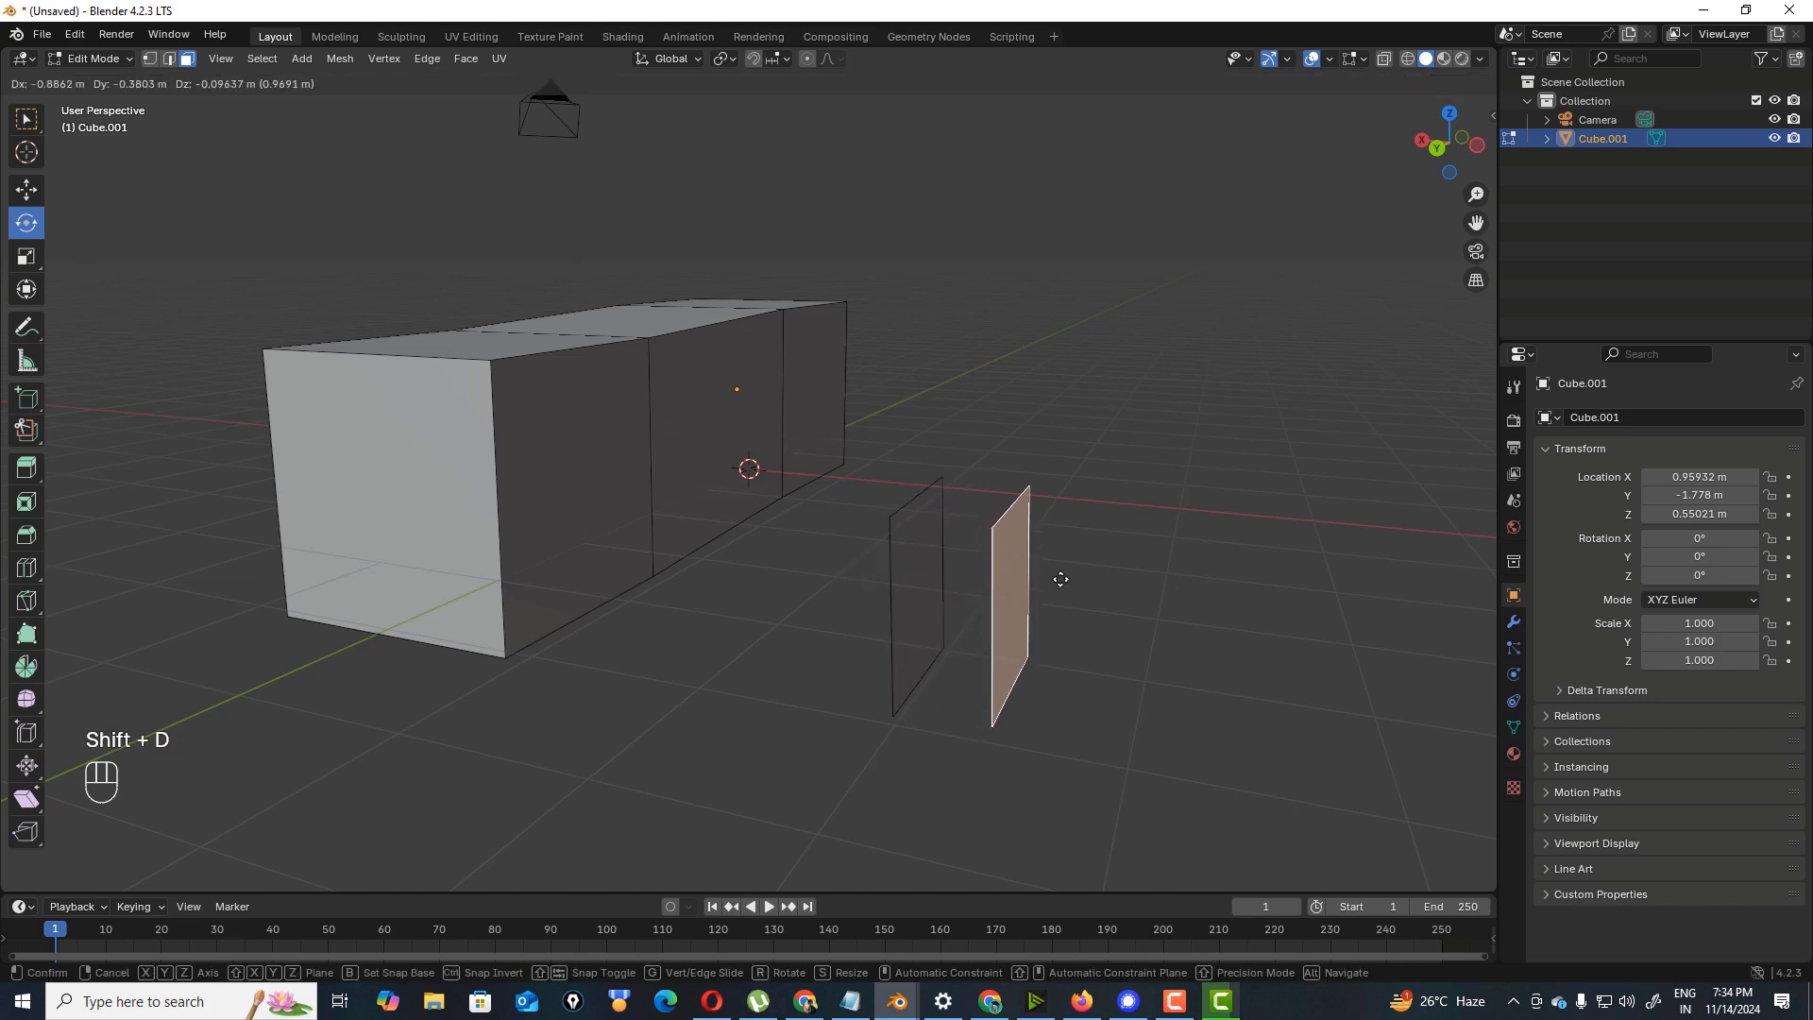
{"action": "left_click", "coordinate": [1144, 580]}
{"action": "left_click", "coordinate": [1263, 578]}
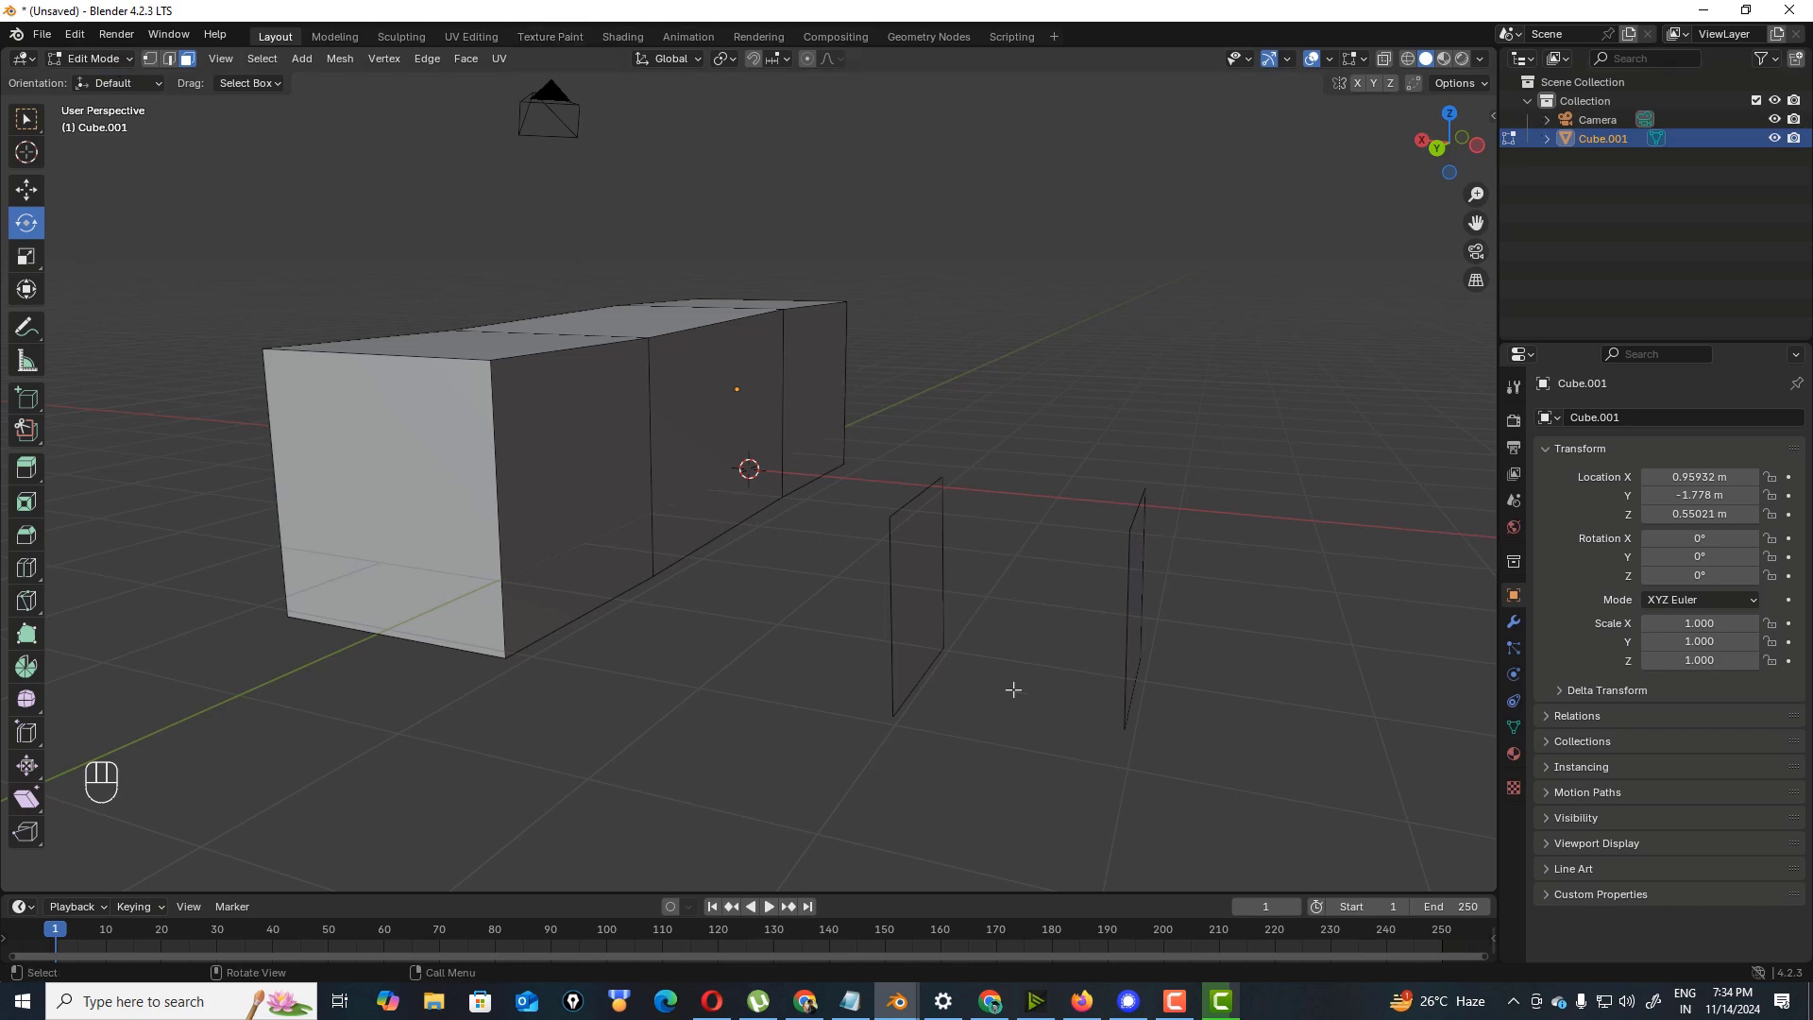
- Select both upright planes and join them into a box with Bridge Edge Loops, then return to the Select Box tool
{"action": "left_click", "coordinate": [933, 639]}
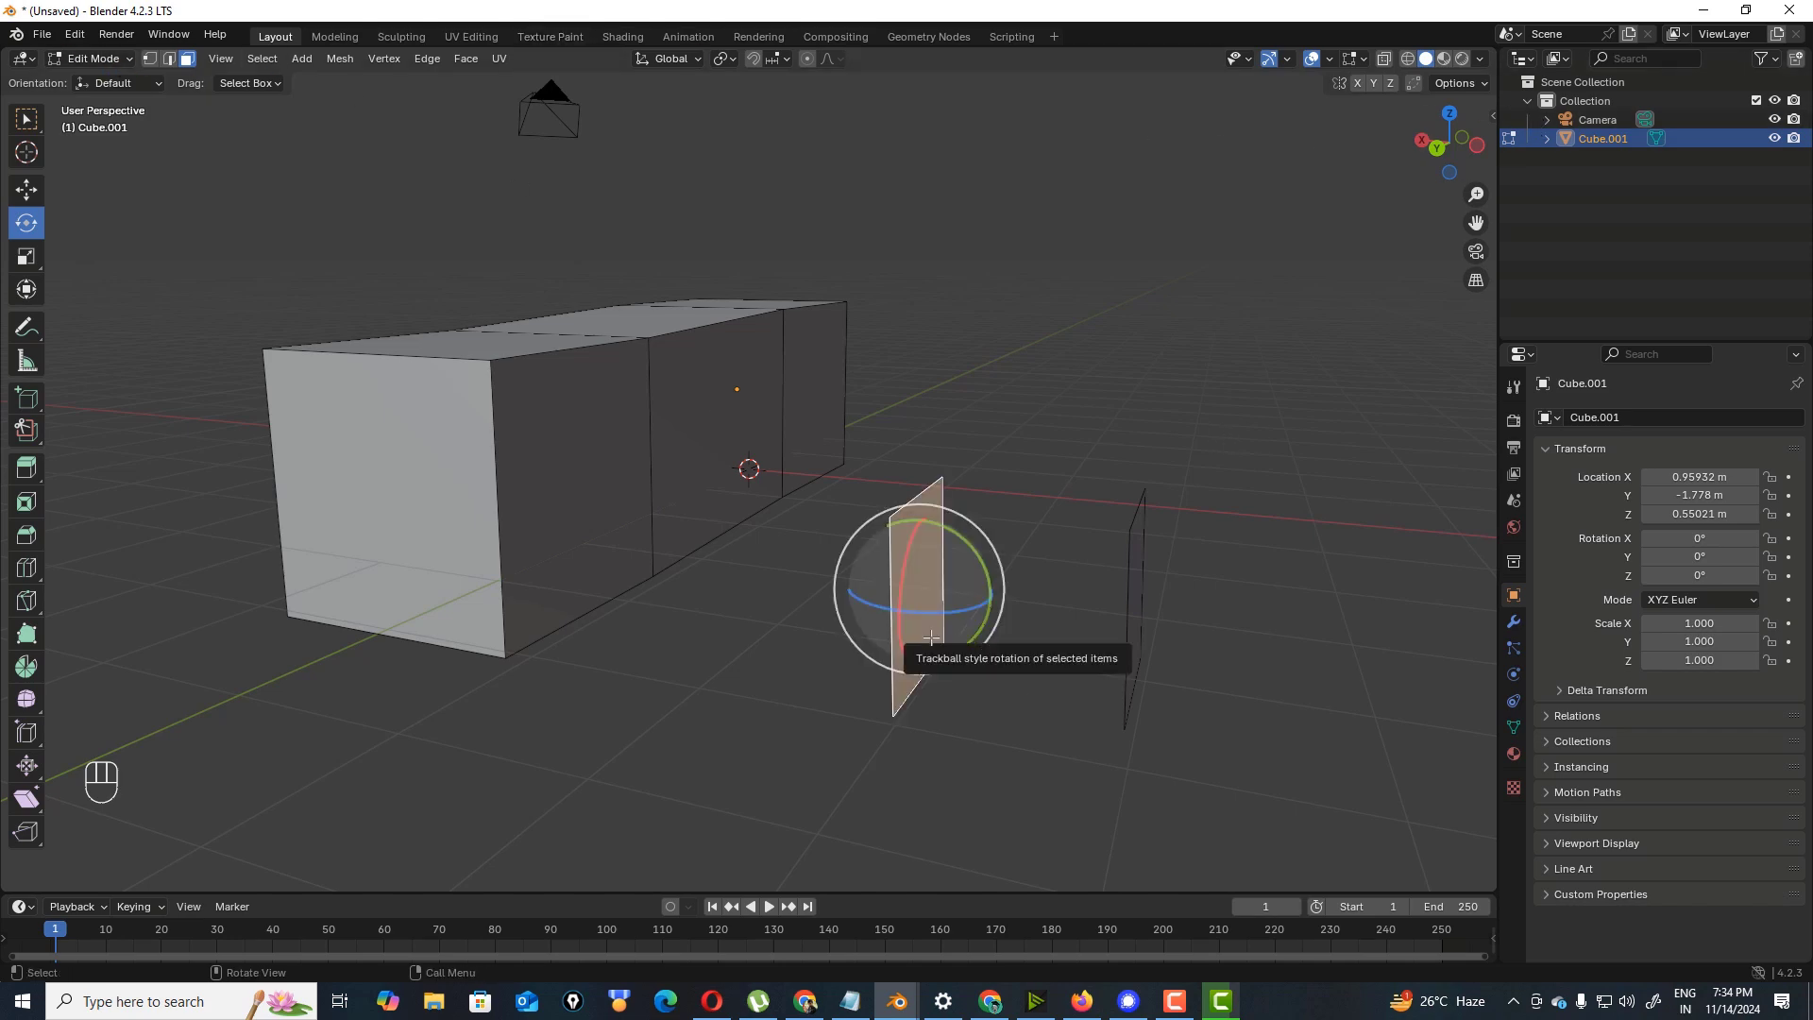
{"action": "left_click", "coordinate": [27, 190]}
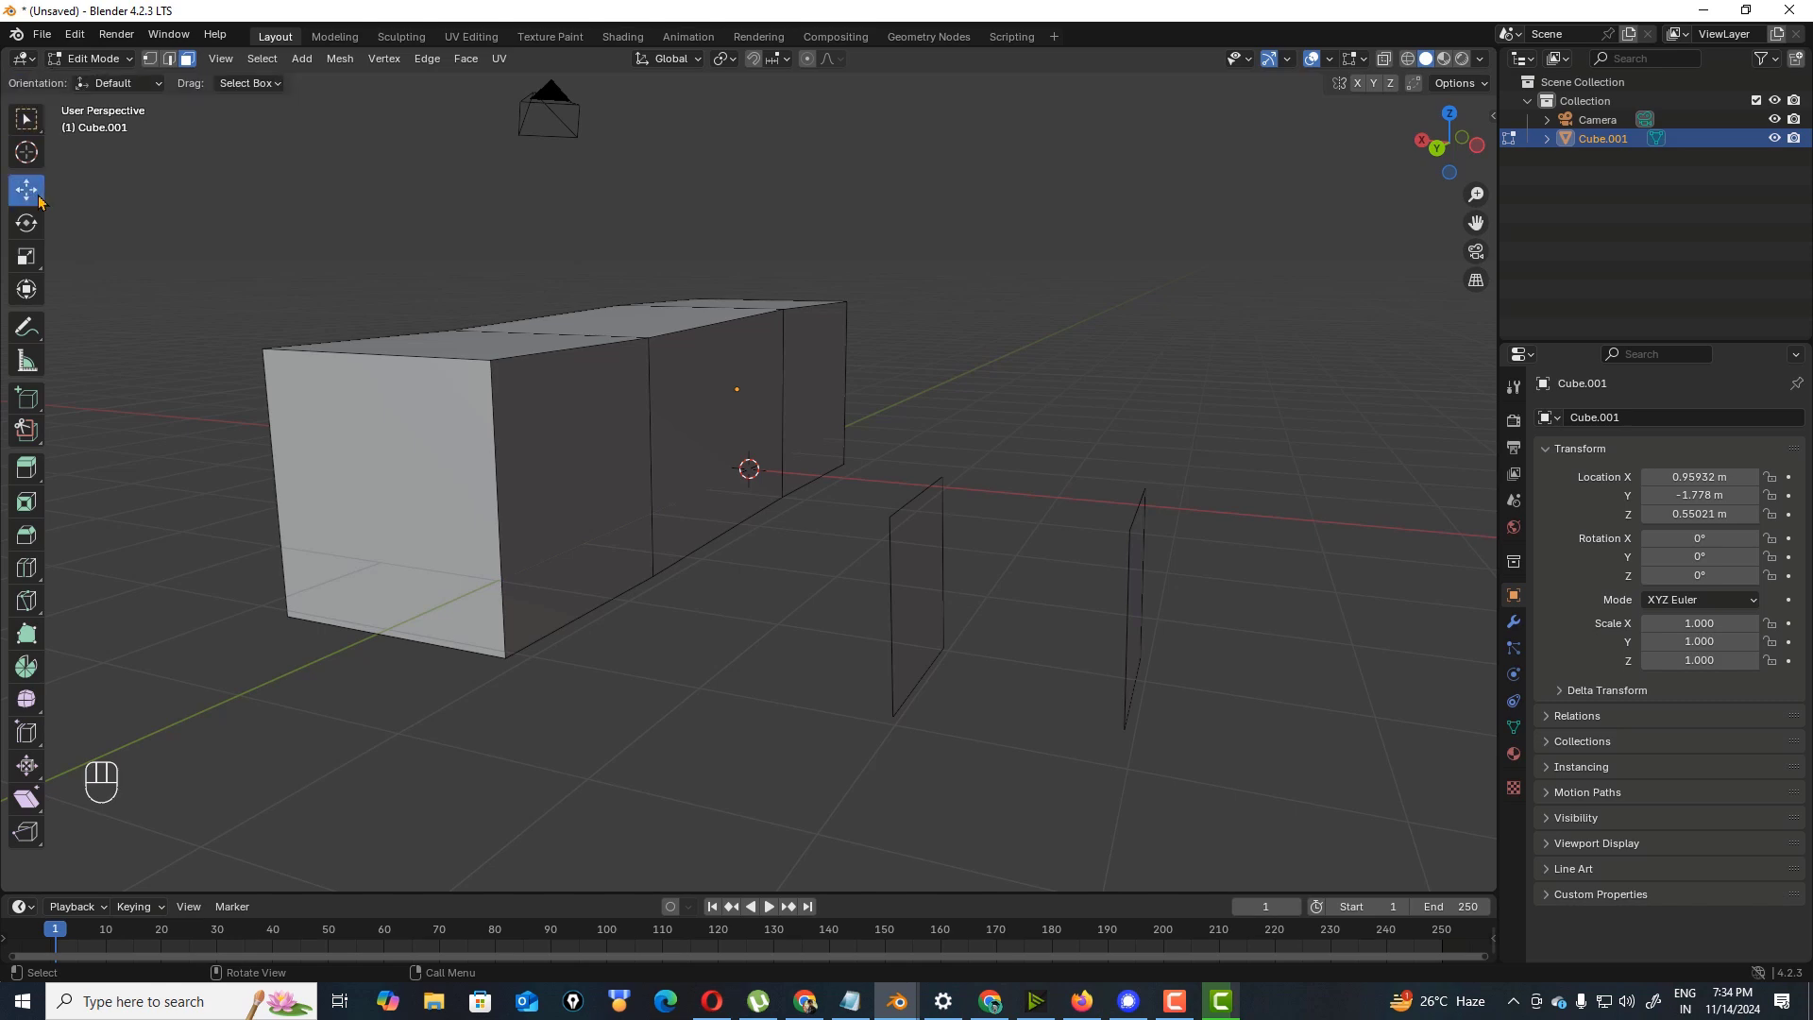
{"action": "left_click", "coordinate": [912, 529]}
{"action": "key", "text": "shift"}
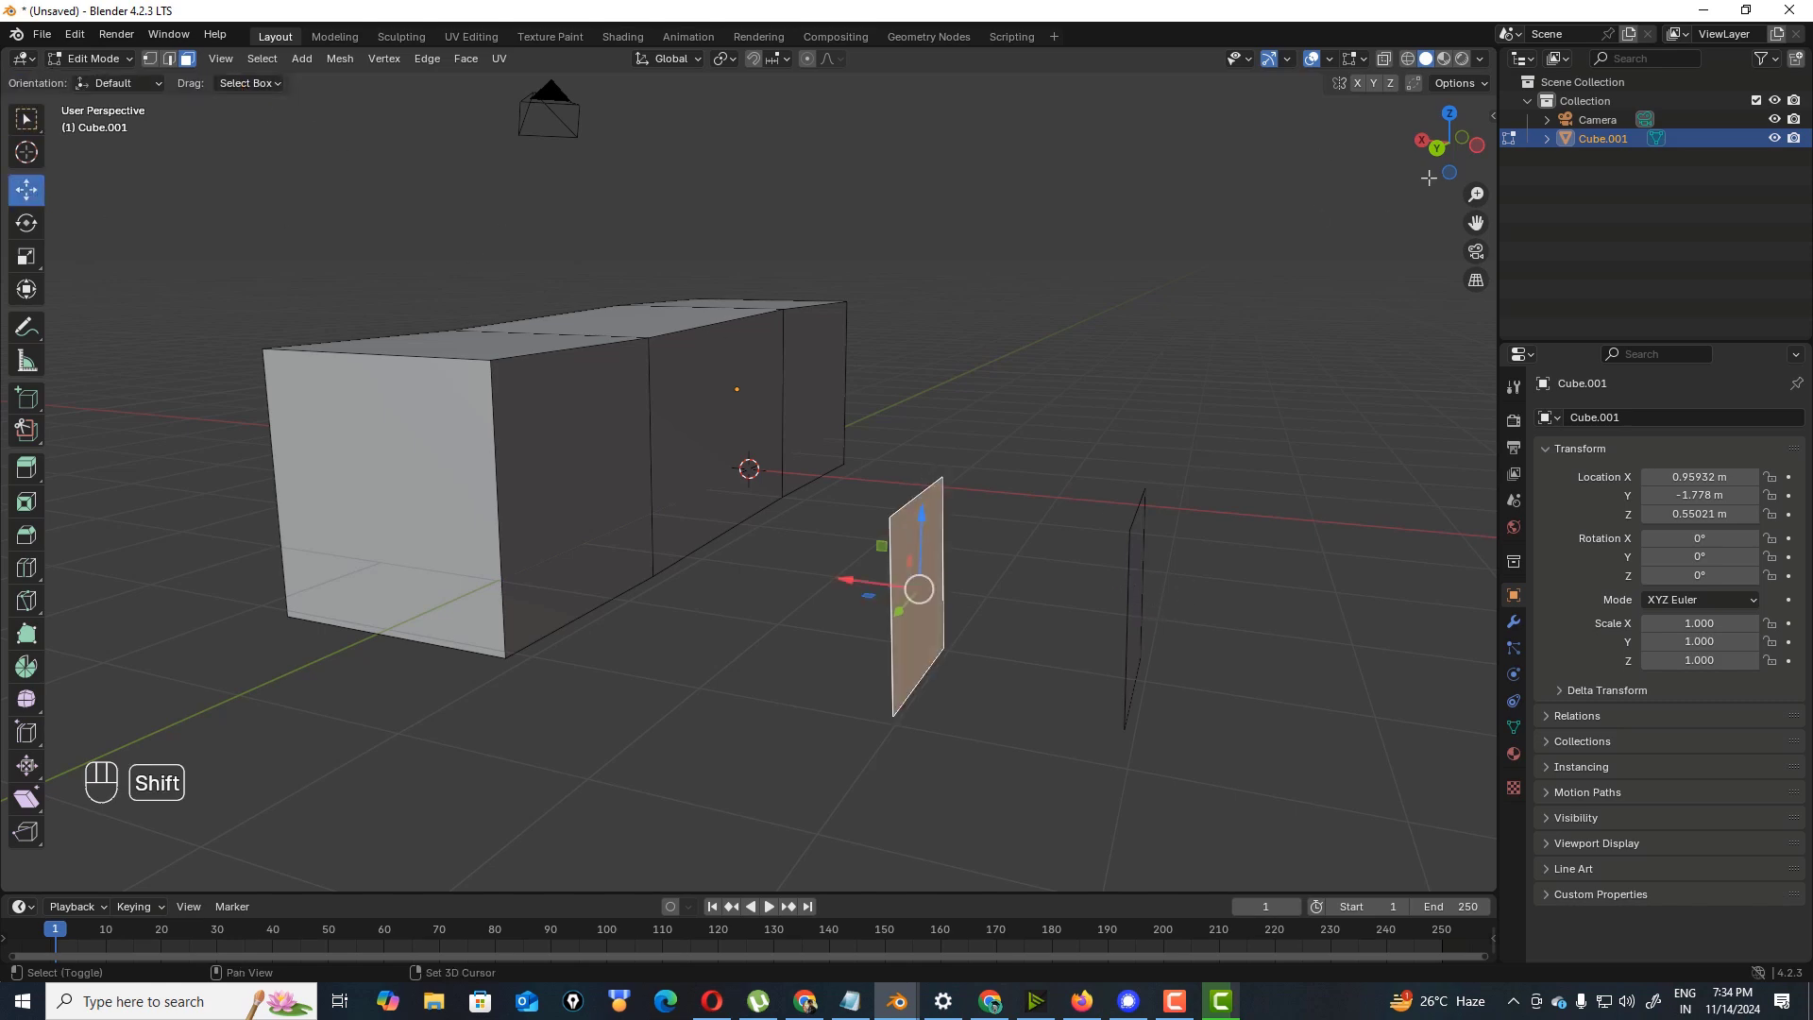
{"action": "left_click_drag", "start_coordinate": [1439, 179], "coordinate": [1374, 189]}
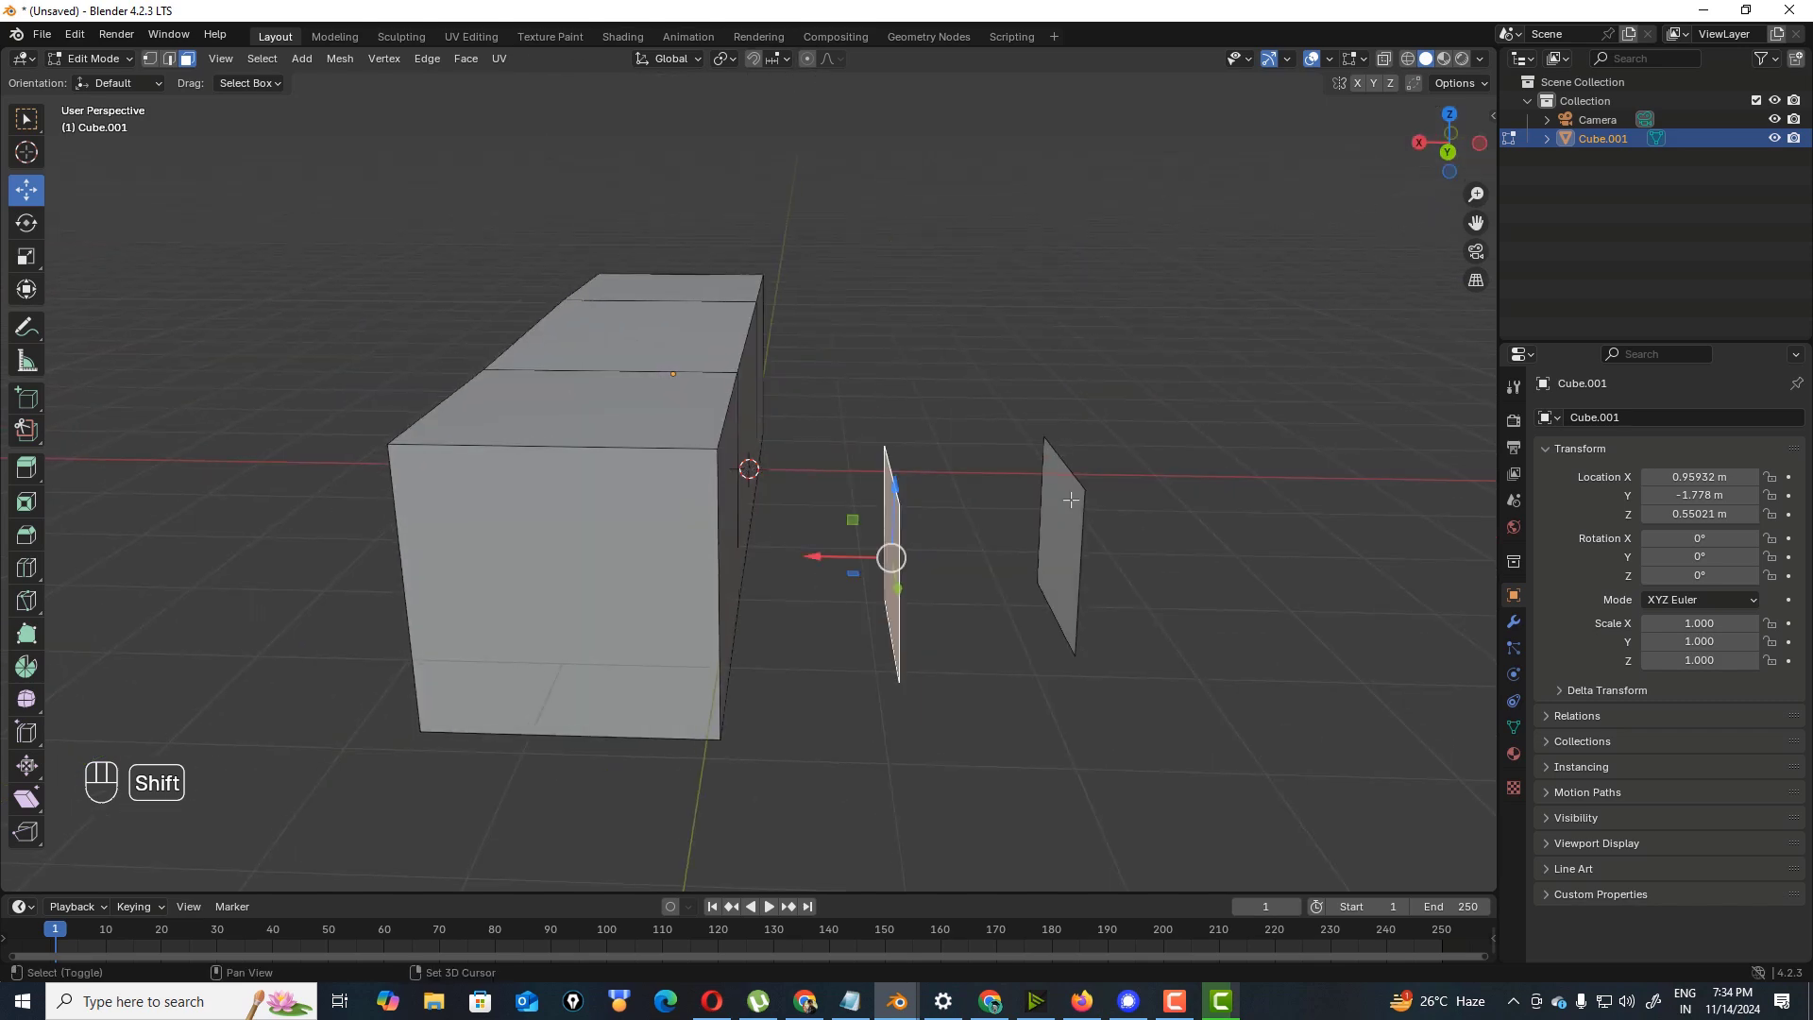
{"action": "left_click", "coordinate": [1072, 524], "text": "shift"}
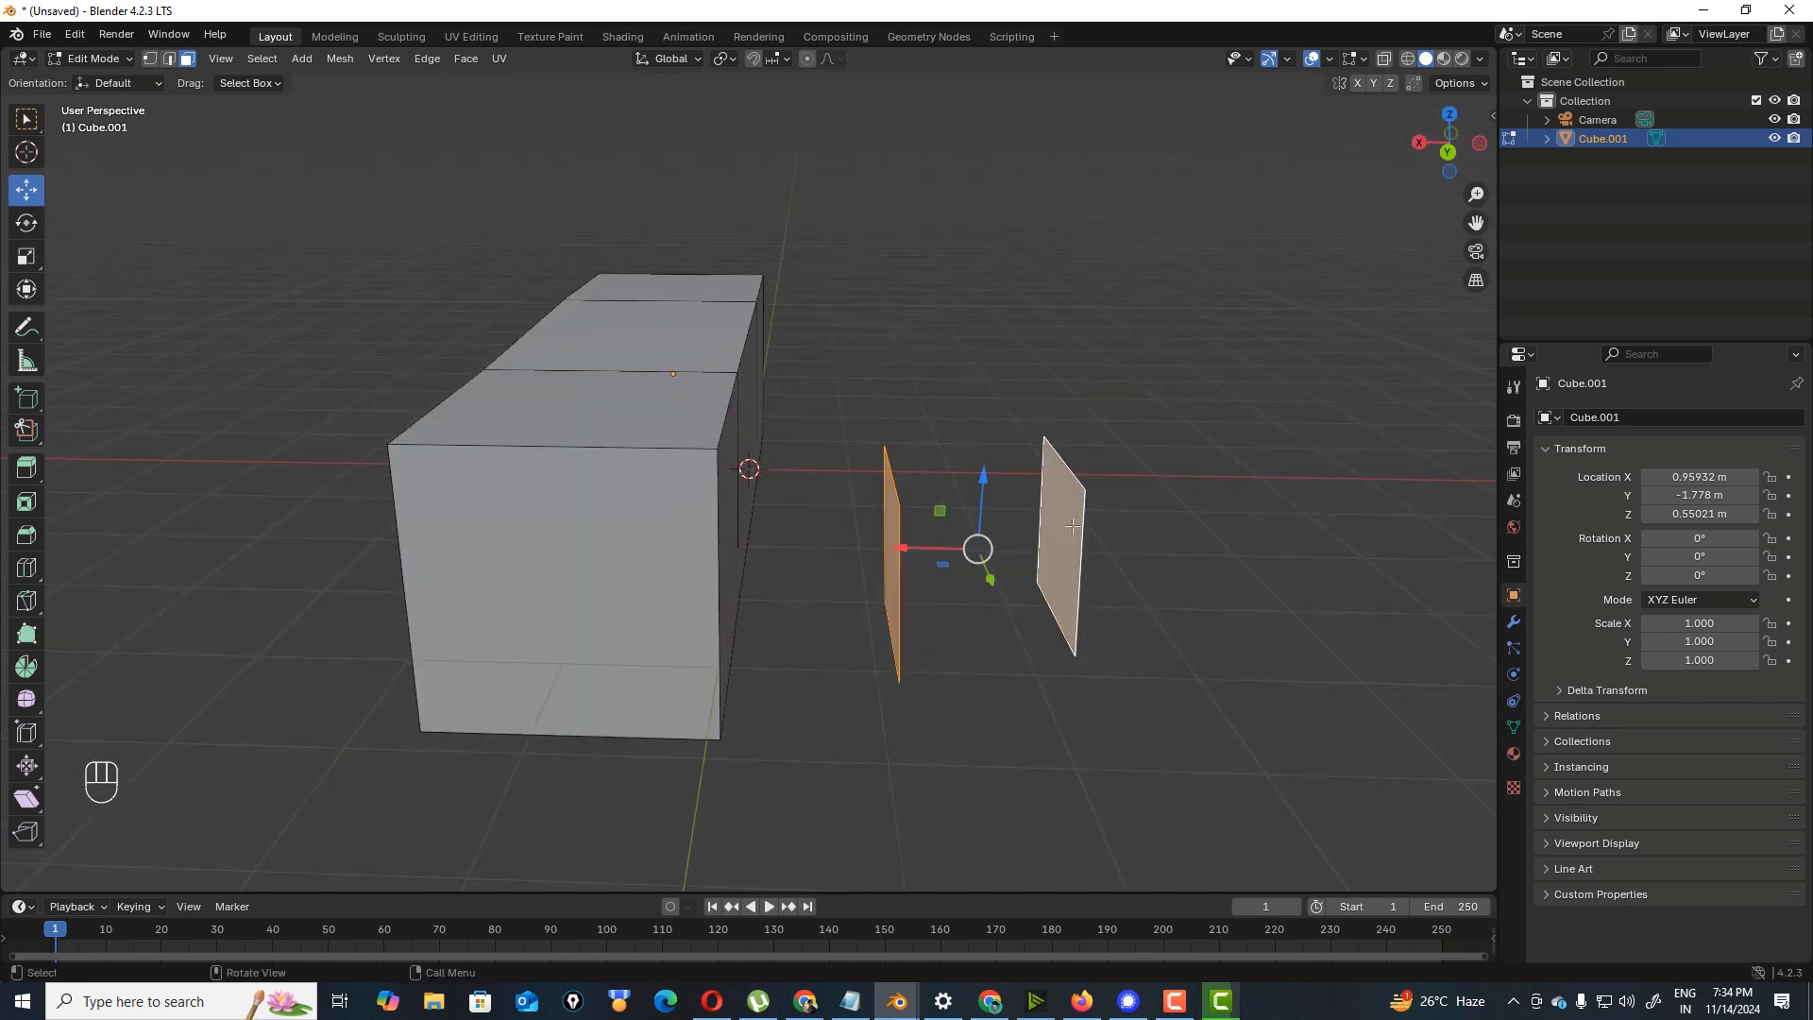
{"action": "left_click", "coordinate": [427, 59]}
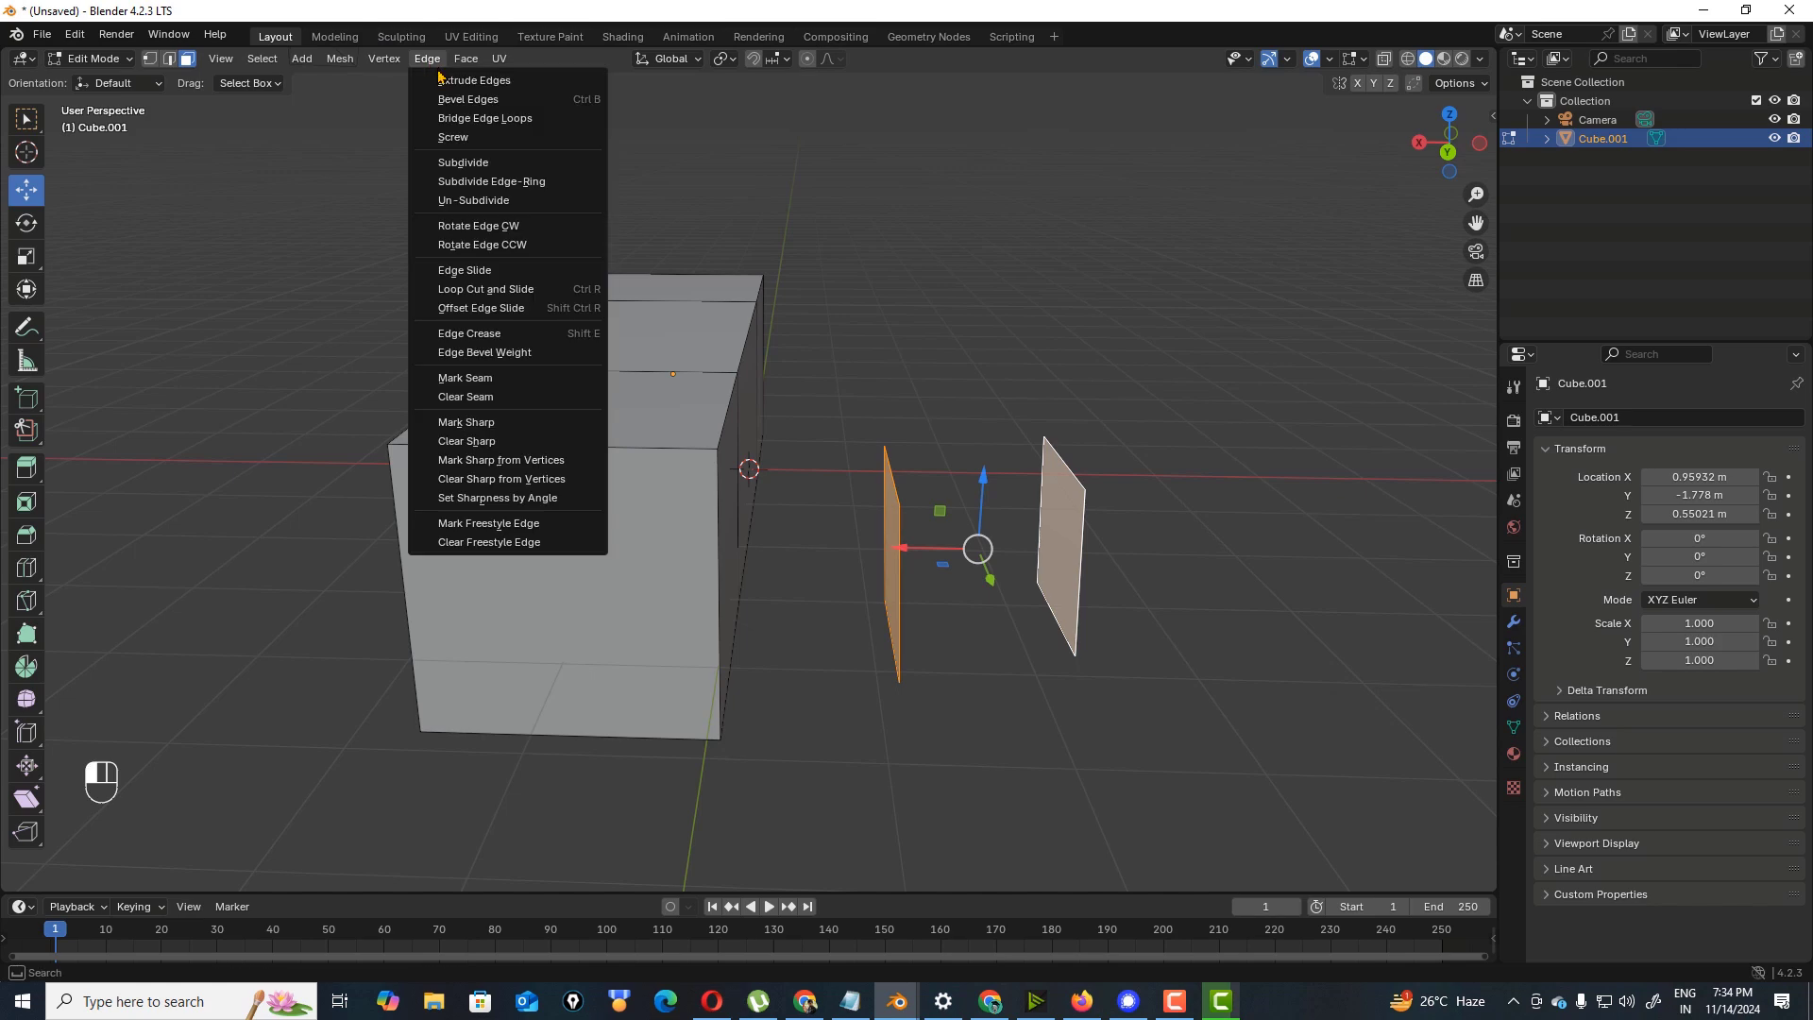
{"action": "left_click", "coordinate": [497, 119]}
{"action": "left_click_drag", "start_coordinate": [1431, 163], "coordinate": [1397, 323]}
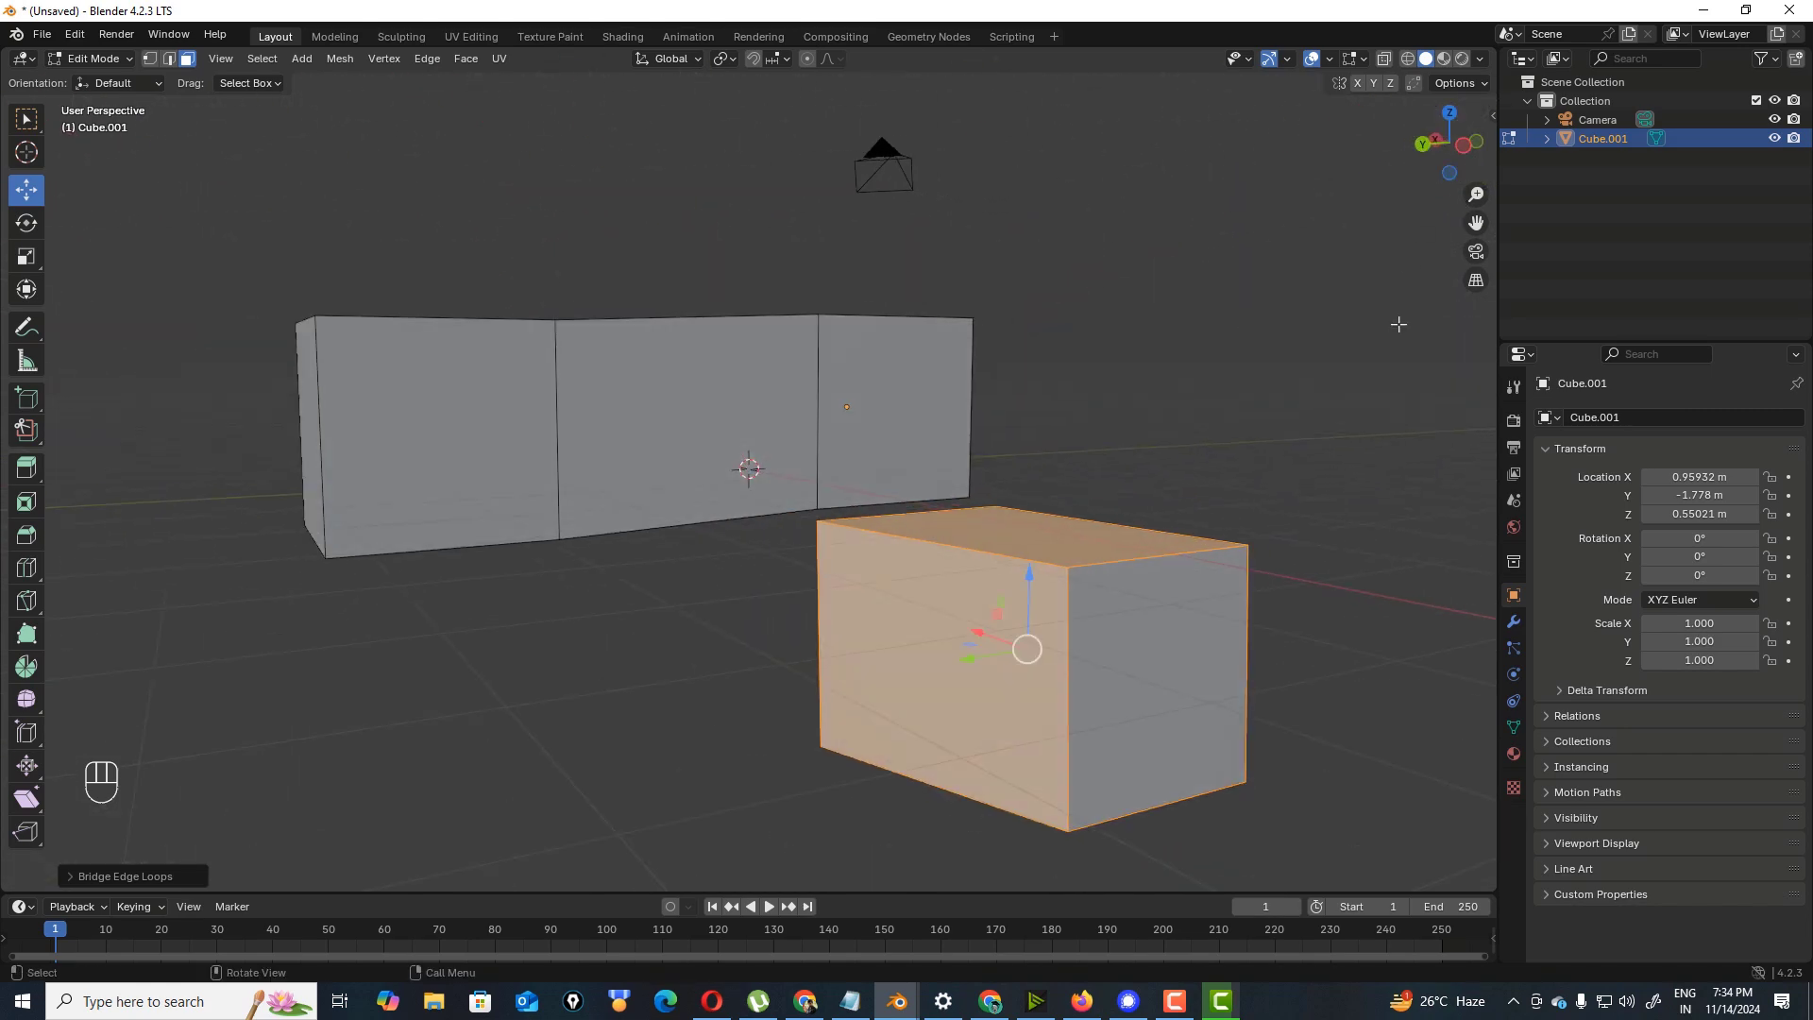
{"action": "left_click", "coordinate": [26, 119]}
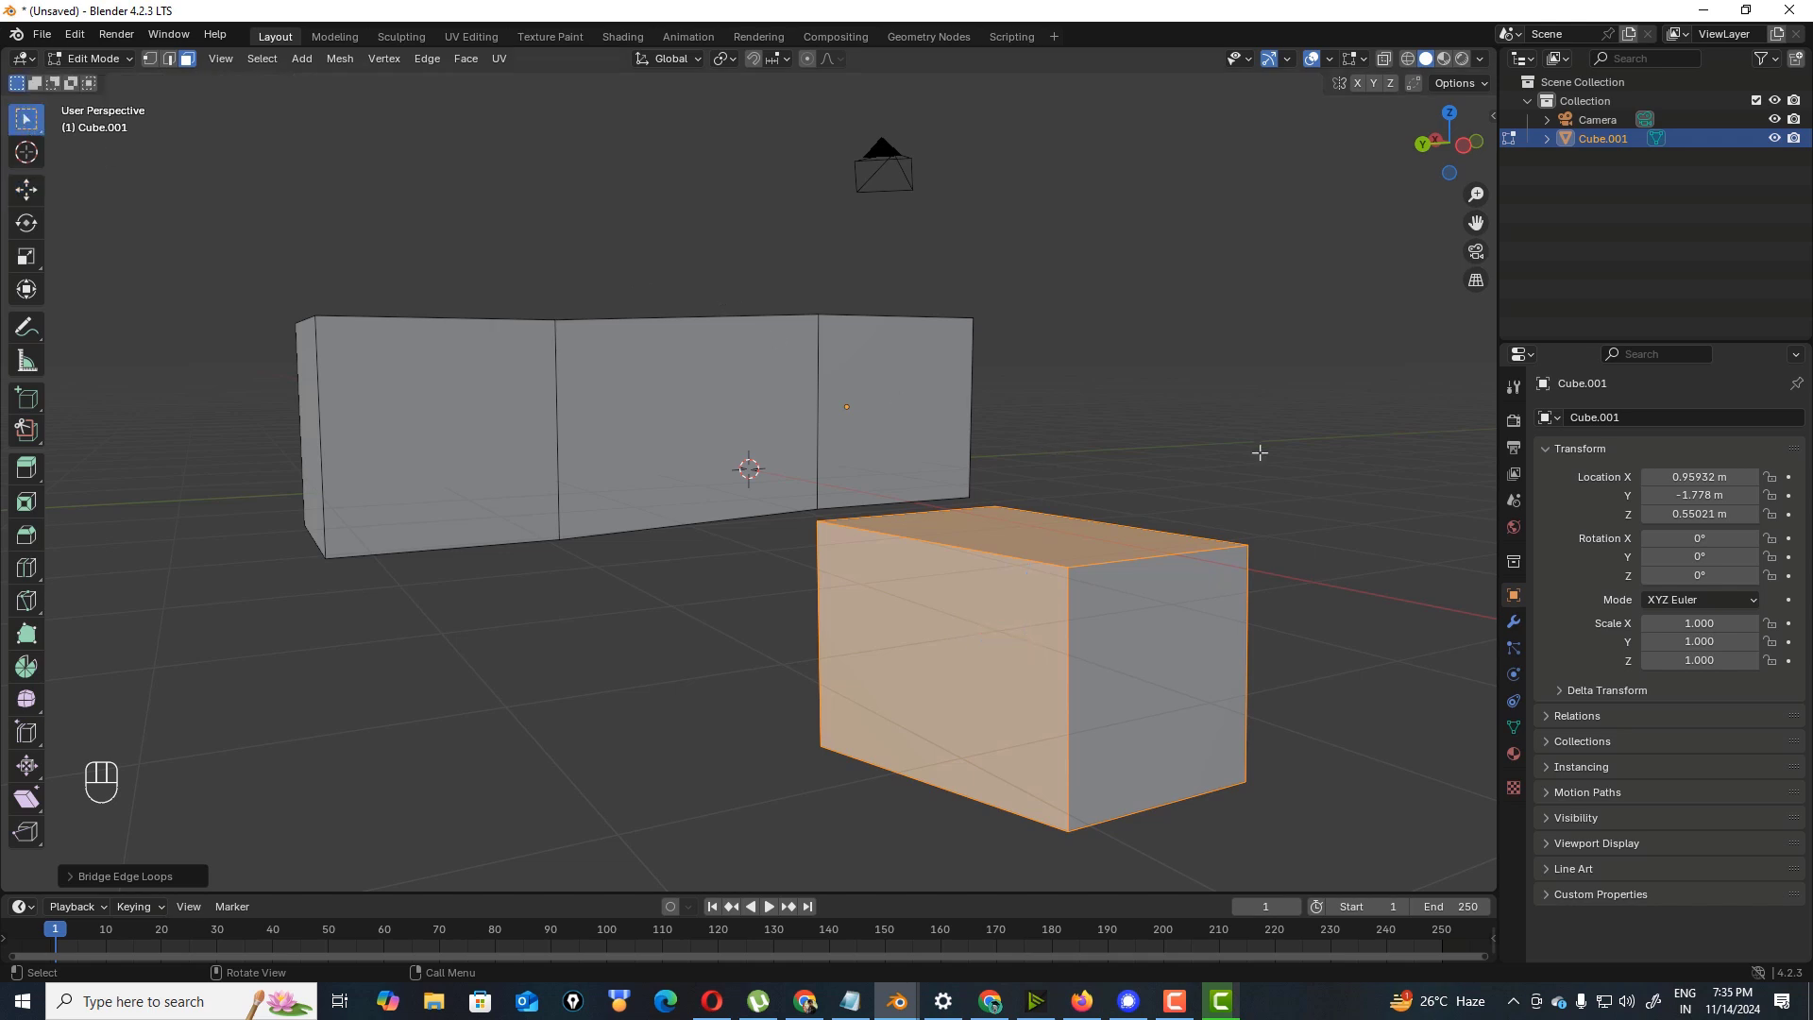